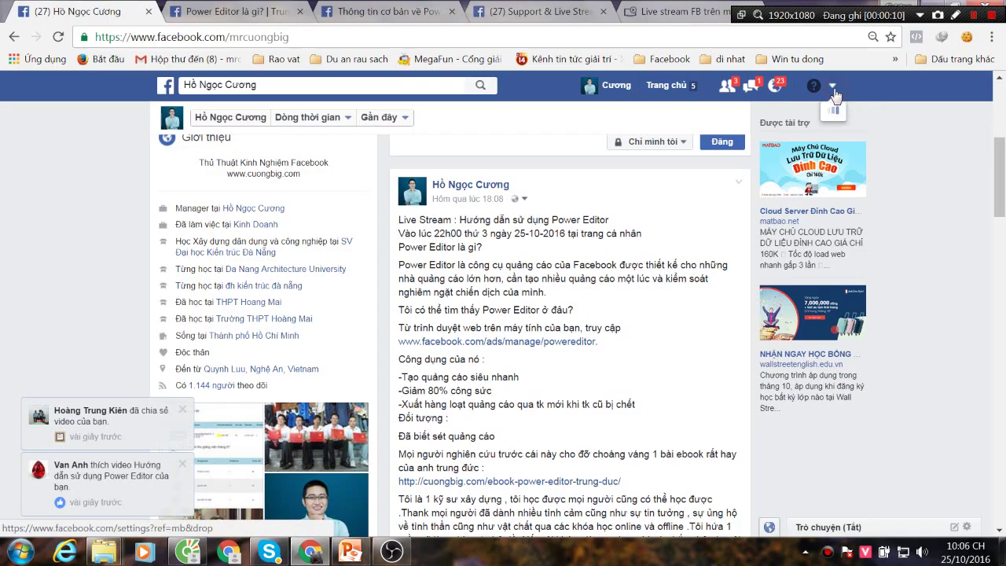
Open the Facebook ads manager (Quản lý quảng cáo) from the profile page and bring it into view
click(833, 92)
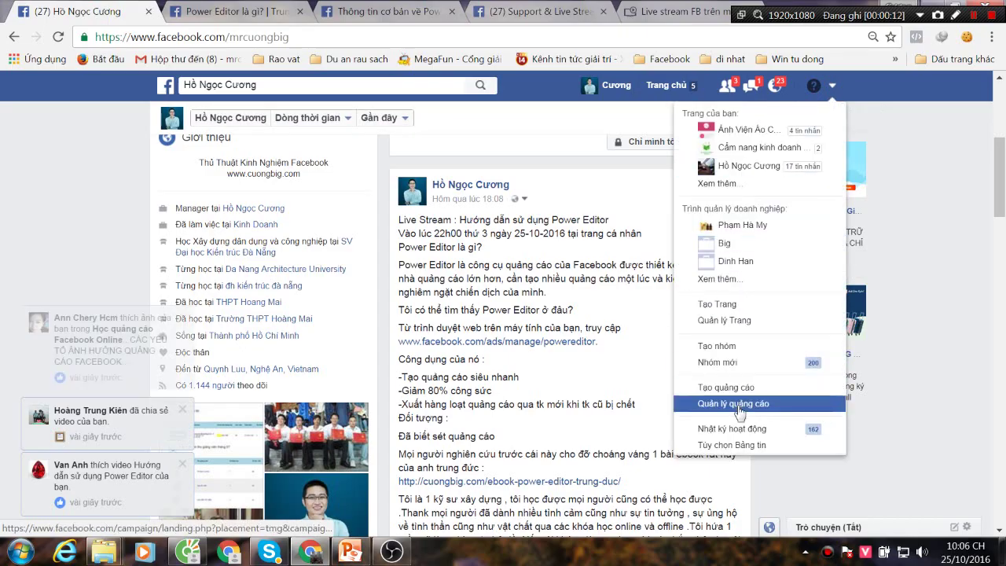
click(740, 405)
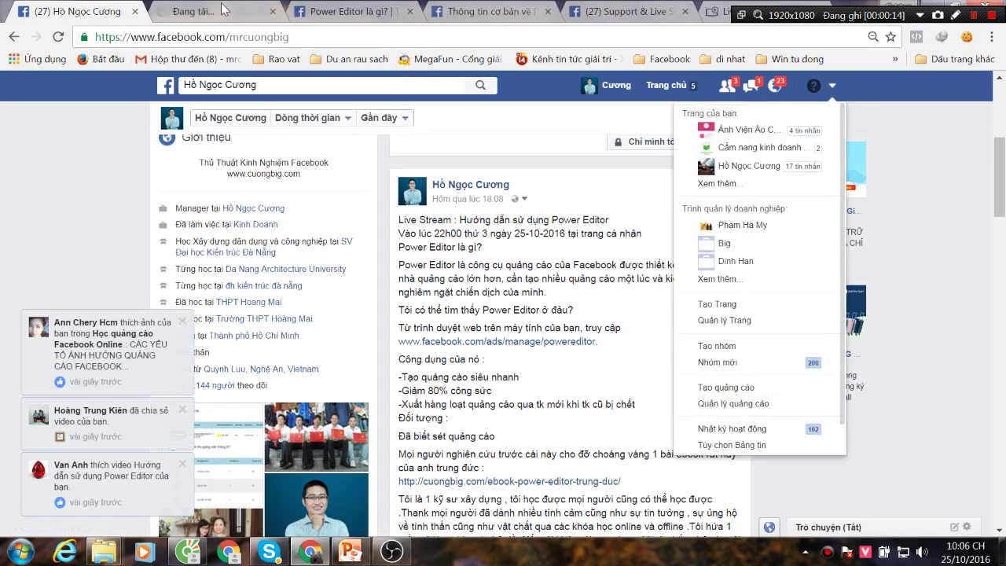
click(197, 11)
click(350, 11)
click(197, 11)
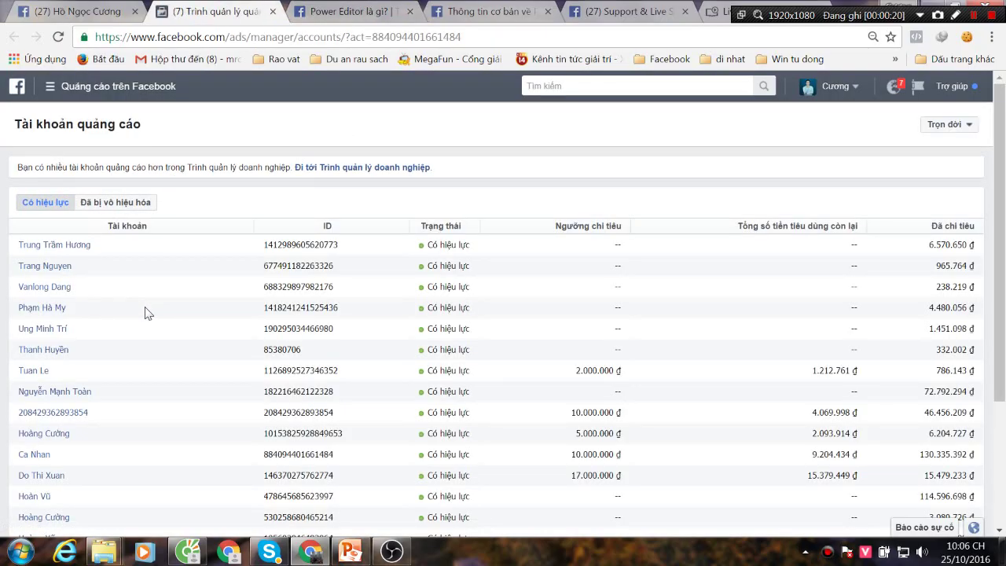
Open the Ca Nhan ad account from the list of active accounts and show its frequently used tools
scroll(148, 311, down, 1)
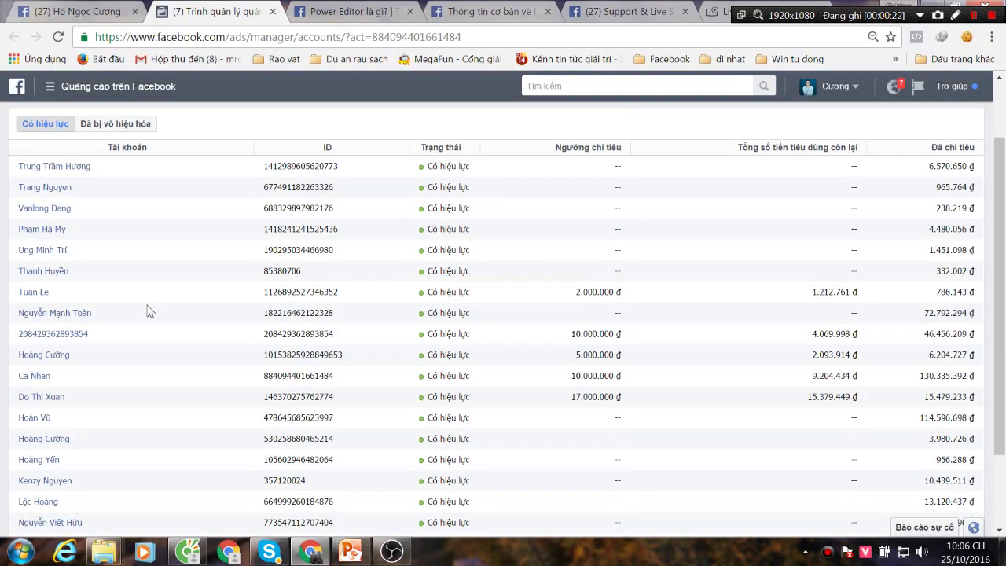
scroll(147, 311, down, 1)
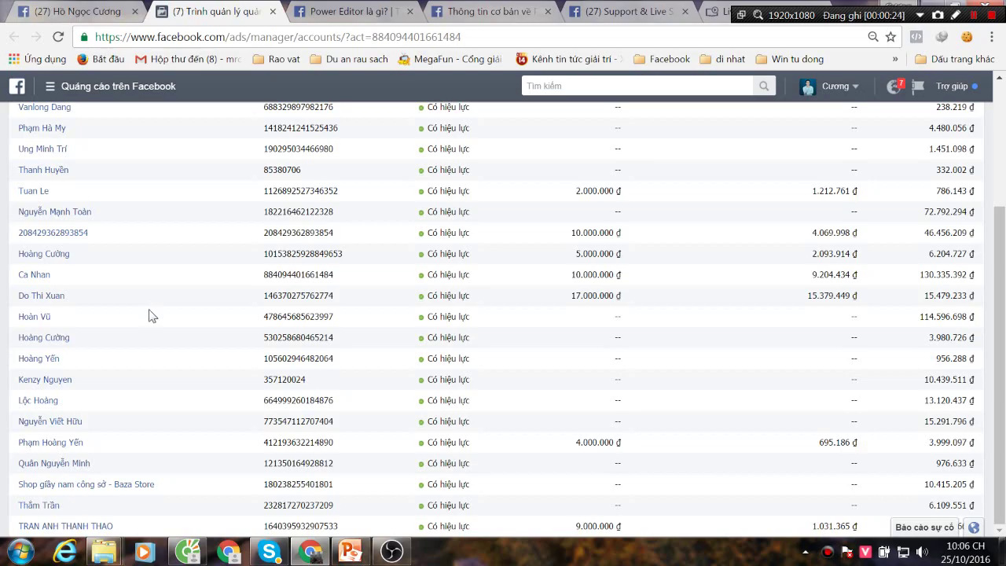
scroll(124, 413, up, 1)
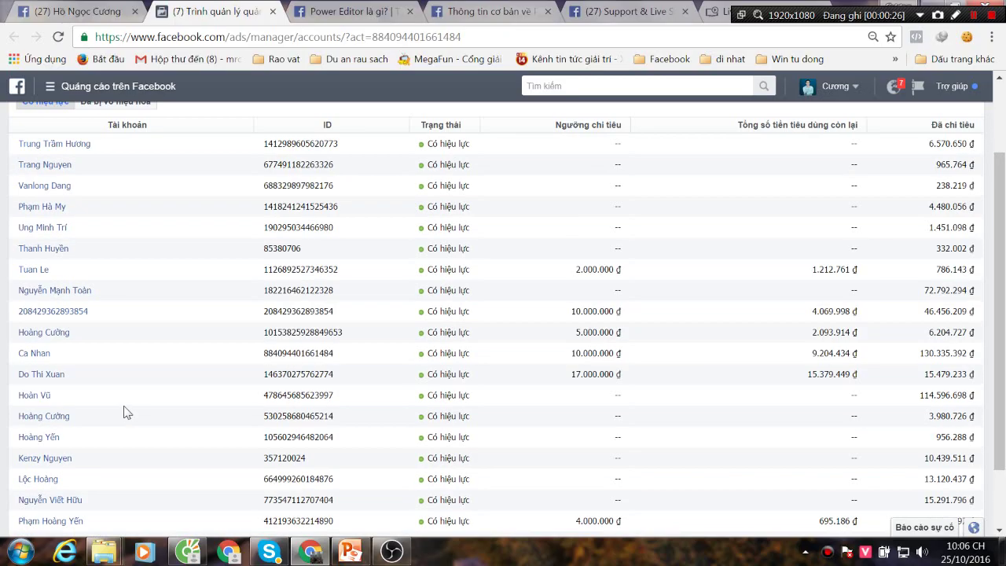
scroll(132, 393, up, 1)
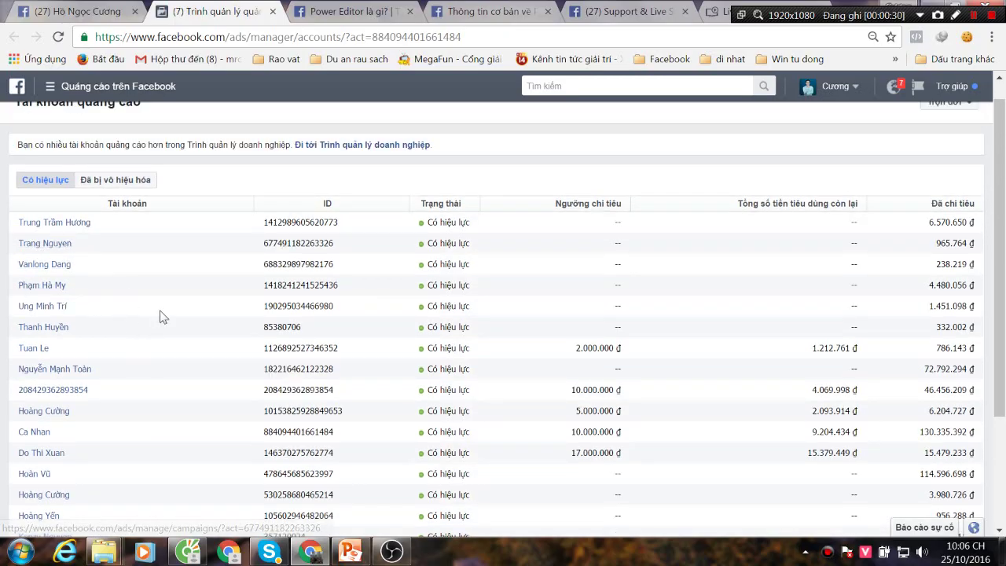
scroll(162, 314, down, 3)
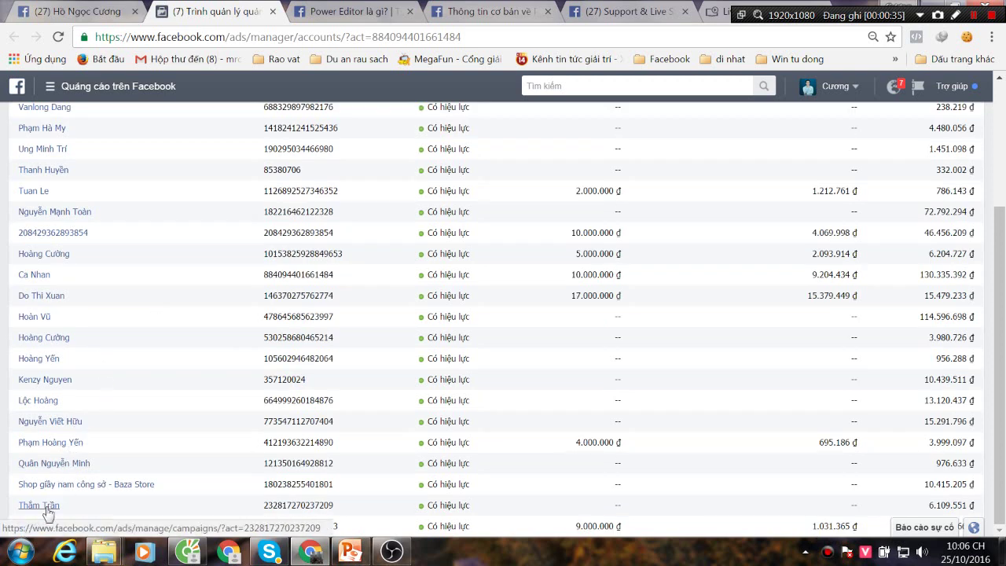
click(33, 276)
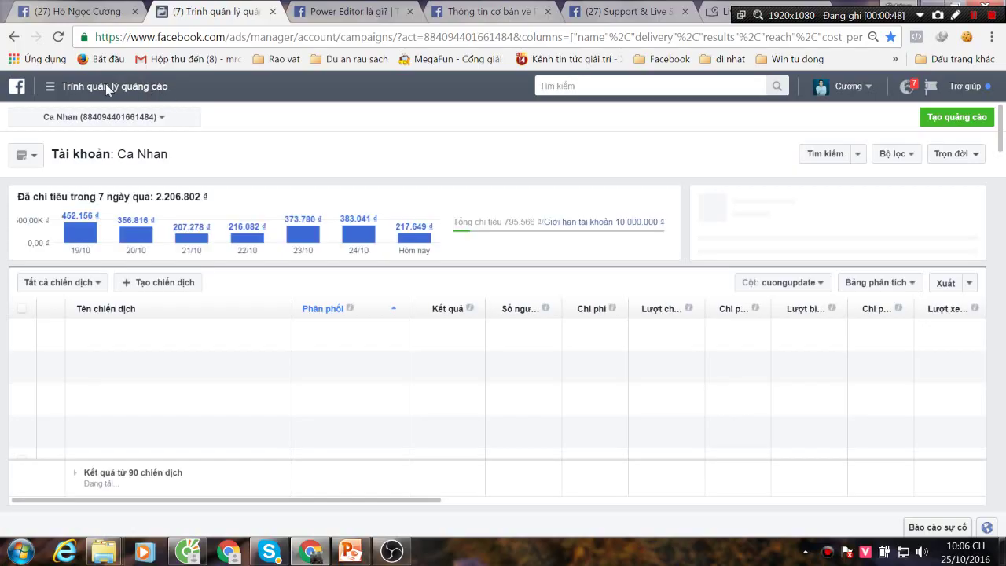
click(111, 88)
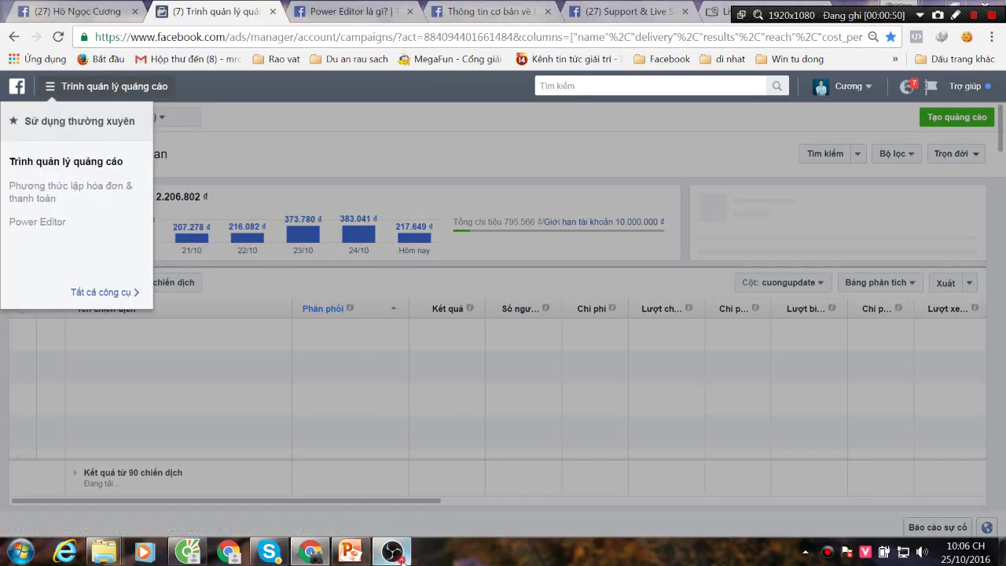
Switch to OBS, hide the Window Capture 1 source and show it again
click(392, 551)
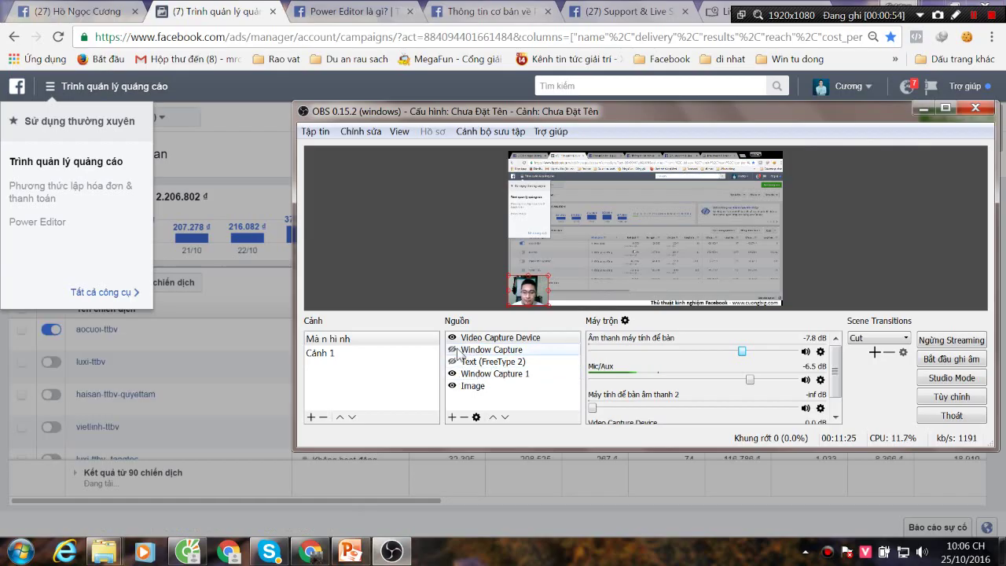
click(452, 373)
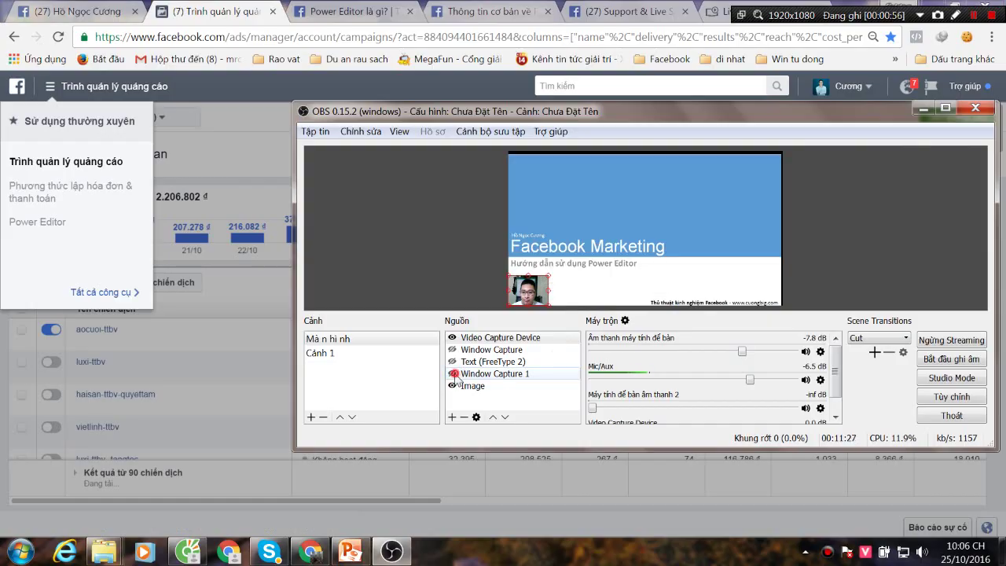
click(452, 374)
click(454, 340)
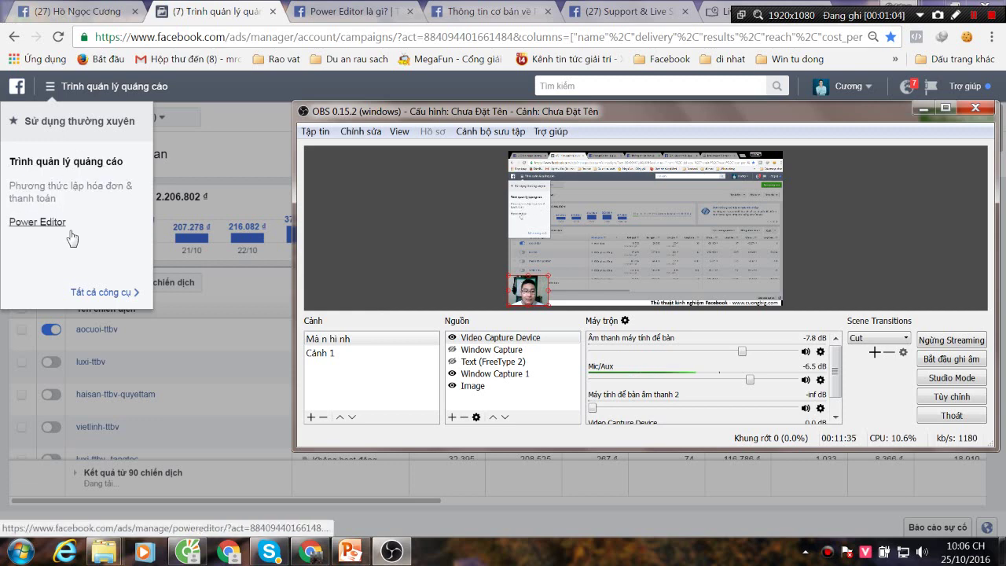
Show all the advertising tools, get OBS out of the way and open Power Editor for the account
click(107, 299)
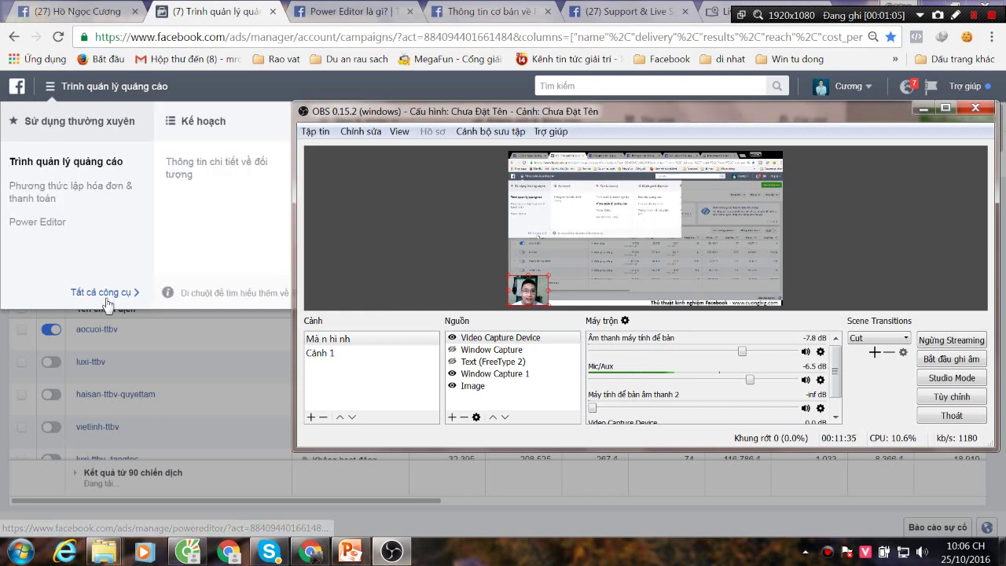
click(925, 109)
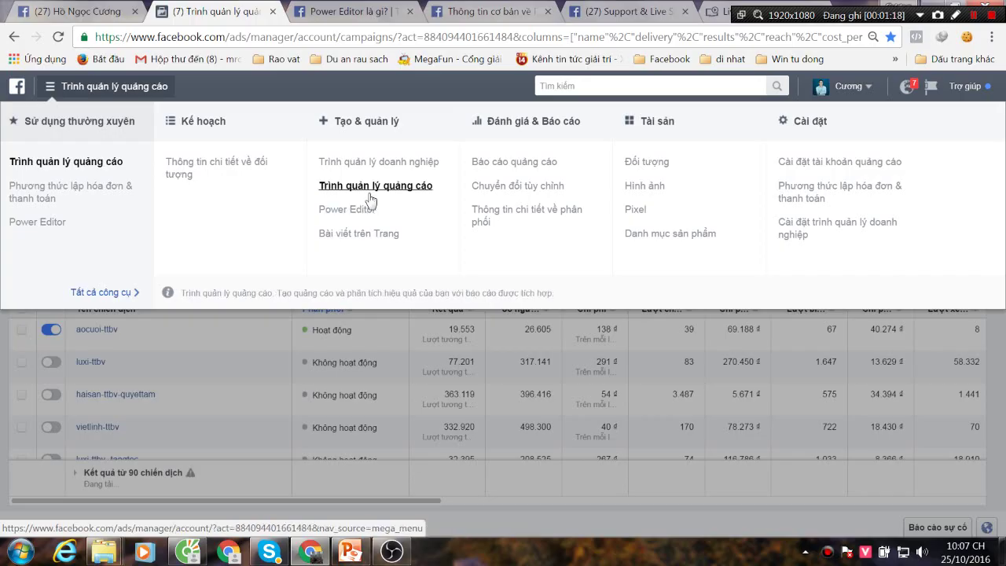
click(355, 212)
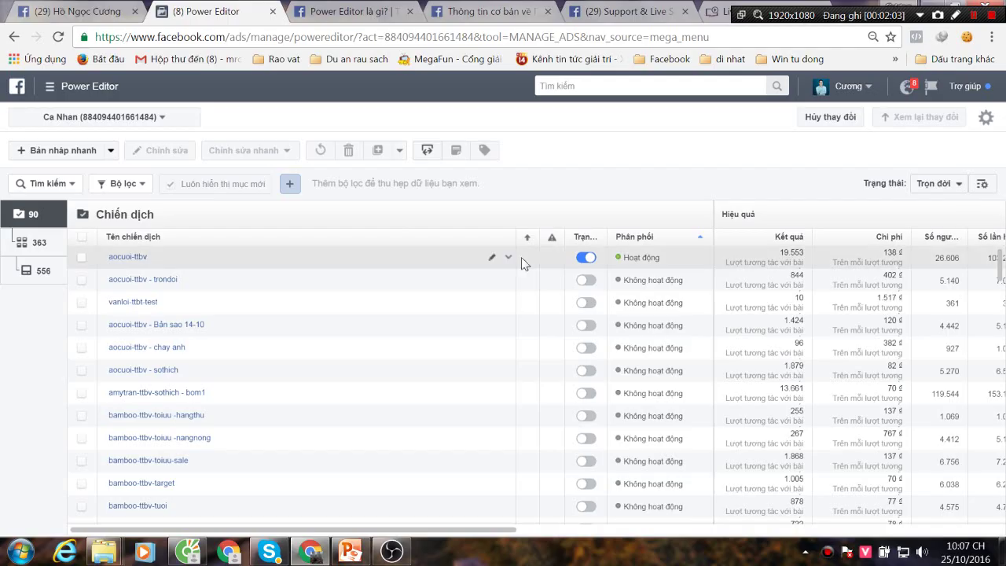
Start a quick draft of a new campaign named amytran-ttbv with the objective Tương tác với bài viết trên Trang
click(111, 151)
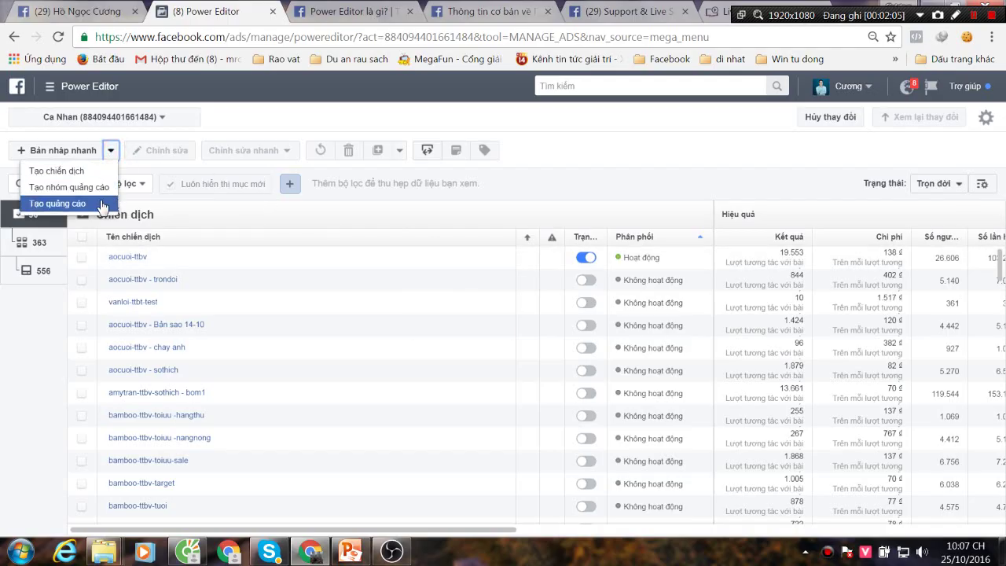
click(603, 141)
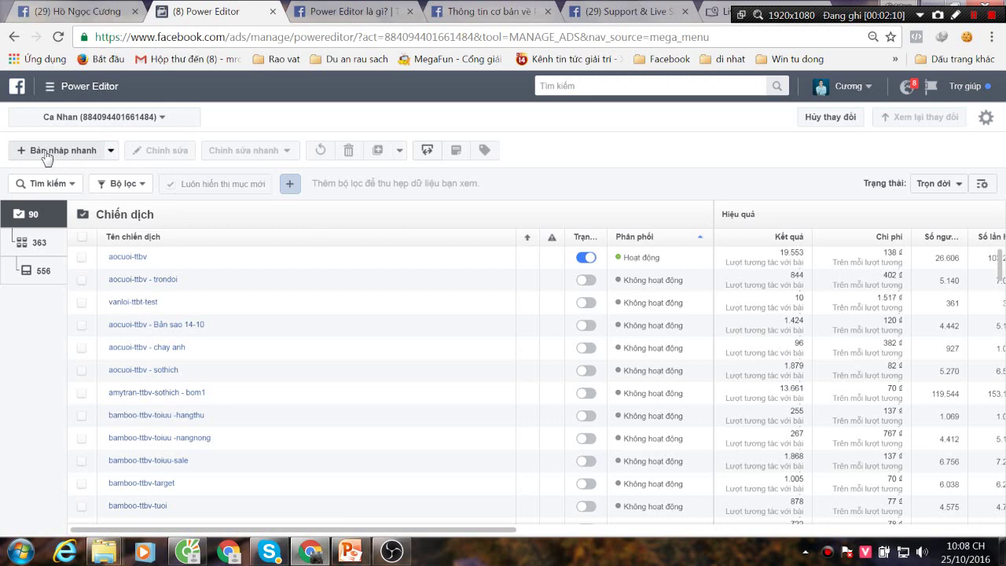
click(46, 154)
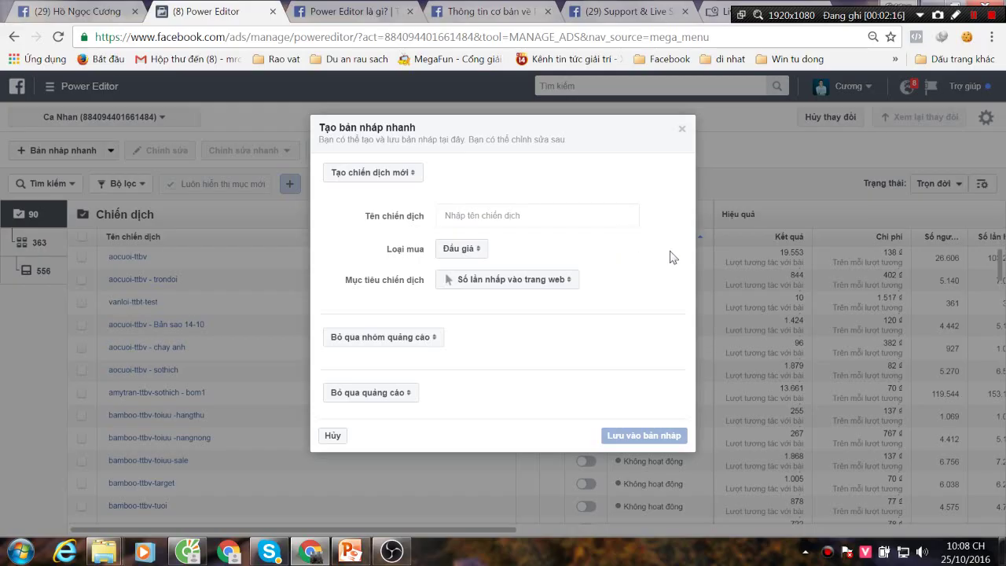
click(472, 214)
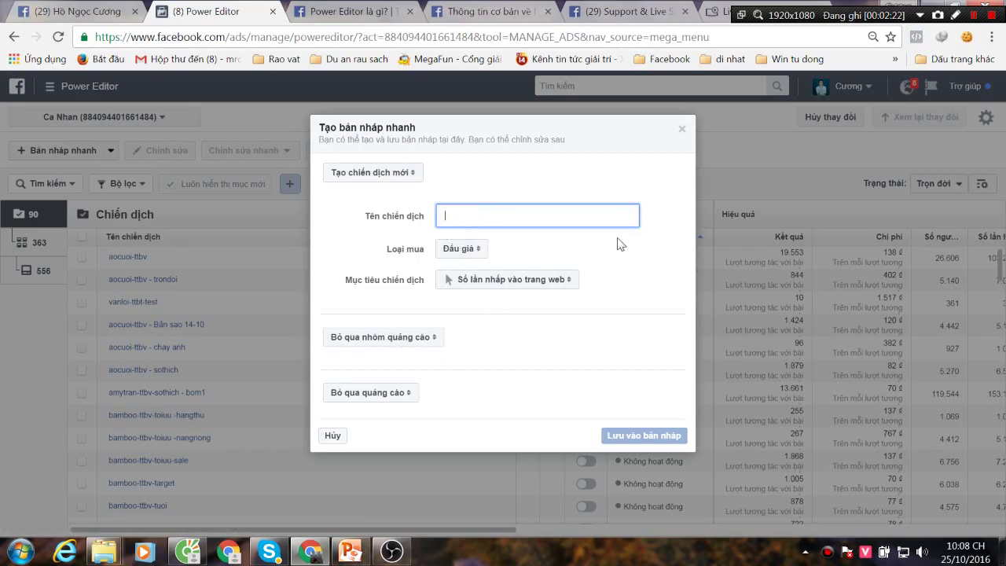
text(amytran-ttbv)
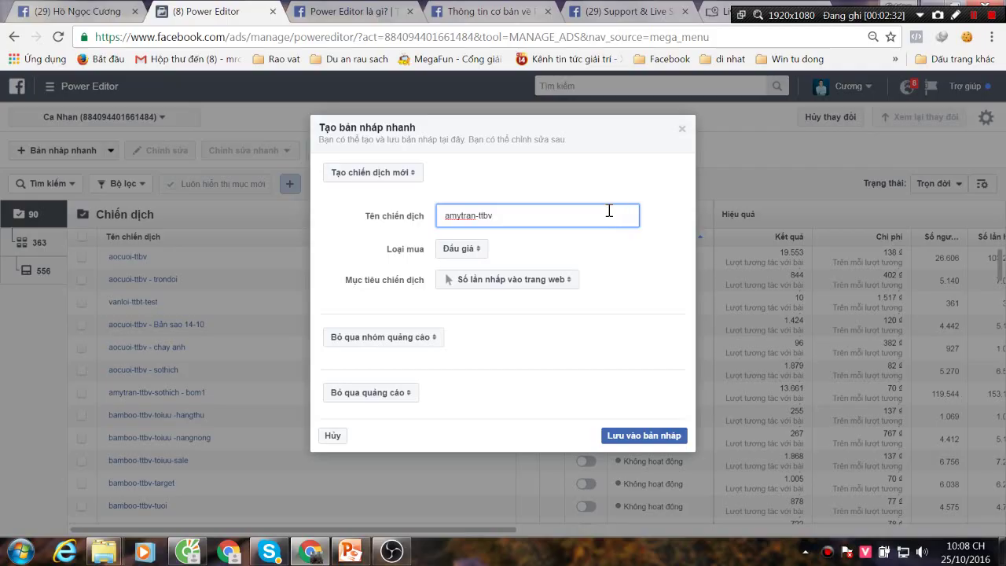
click(514, 279)
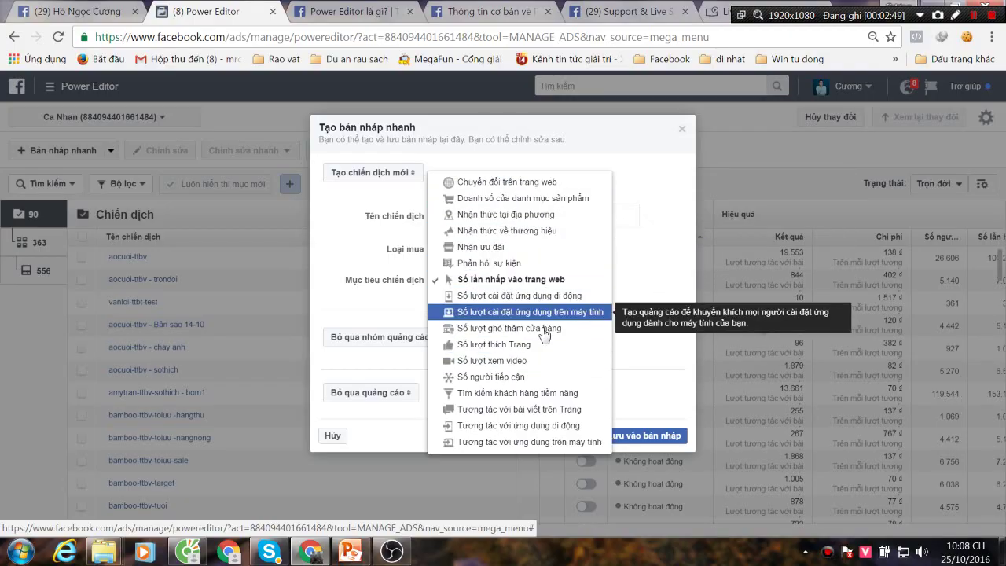
click(515, 409)
Add a new ad set named amytran-test-tuoi-18-25 to the quick draft
click(428, 338)
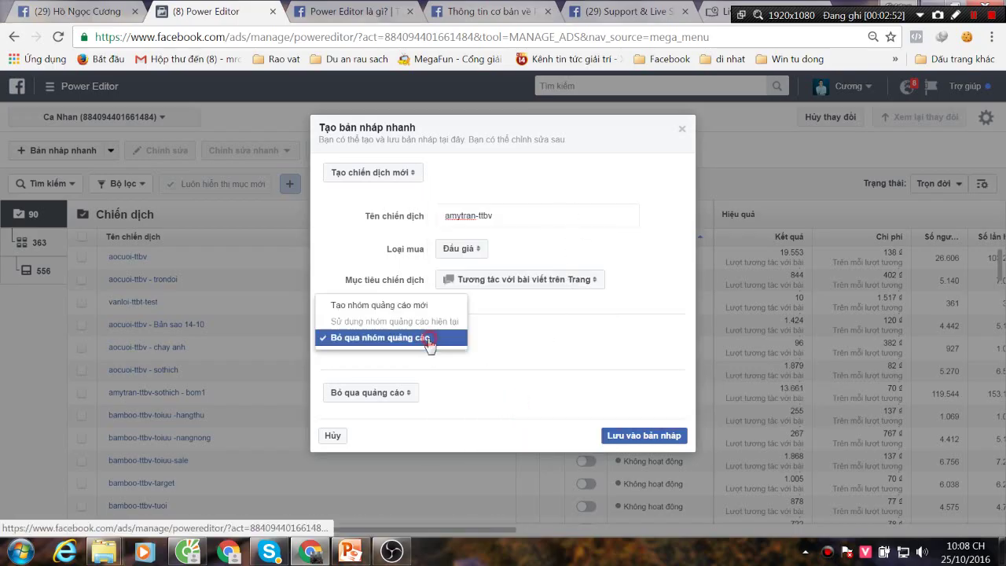
click(408, 307)
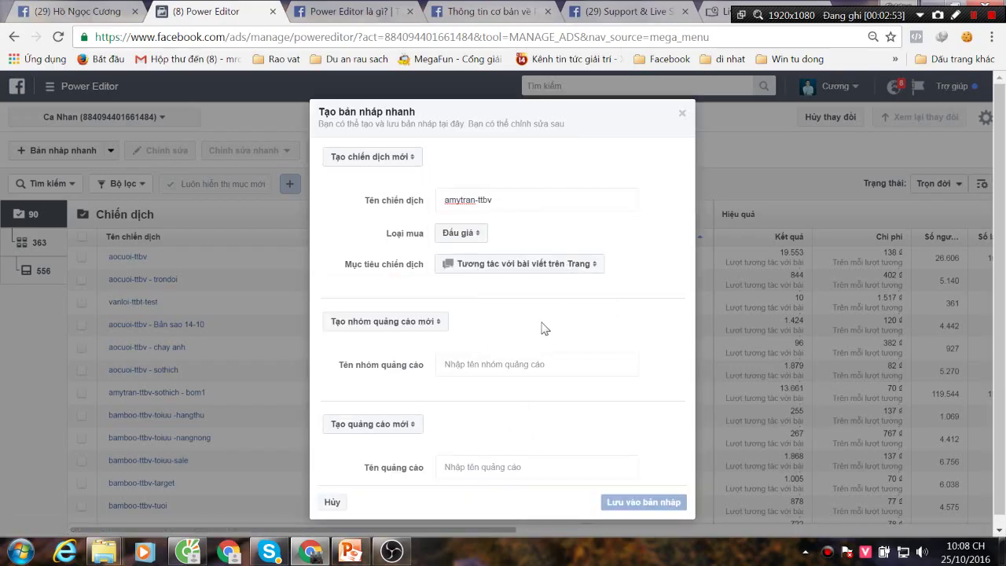
click(463, 353)
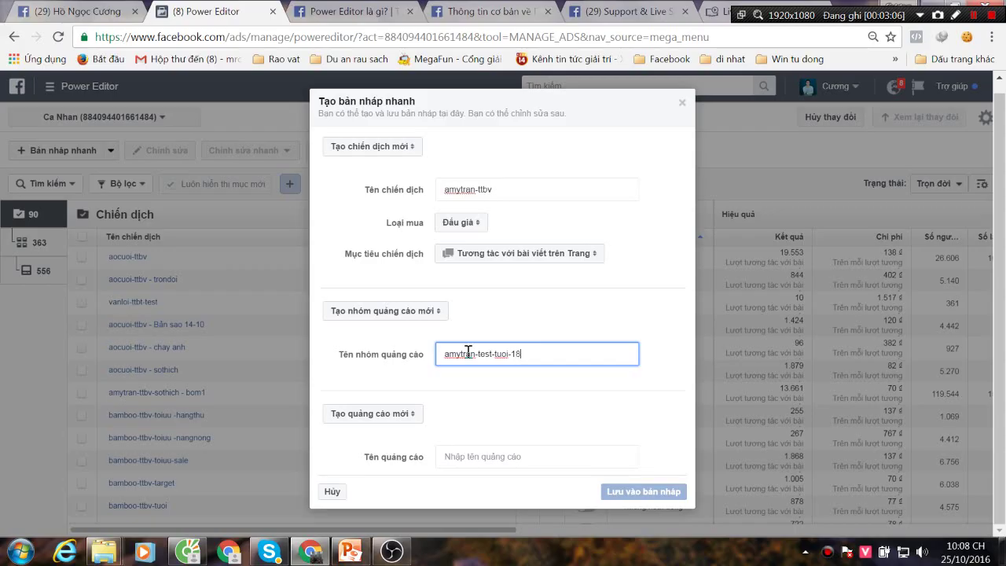
click(416, 418)
Give the draft's new ad a name beginning with amytran-aob and save everything as a draft
click(496, 456)
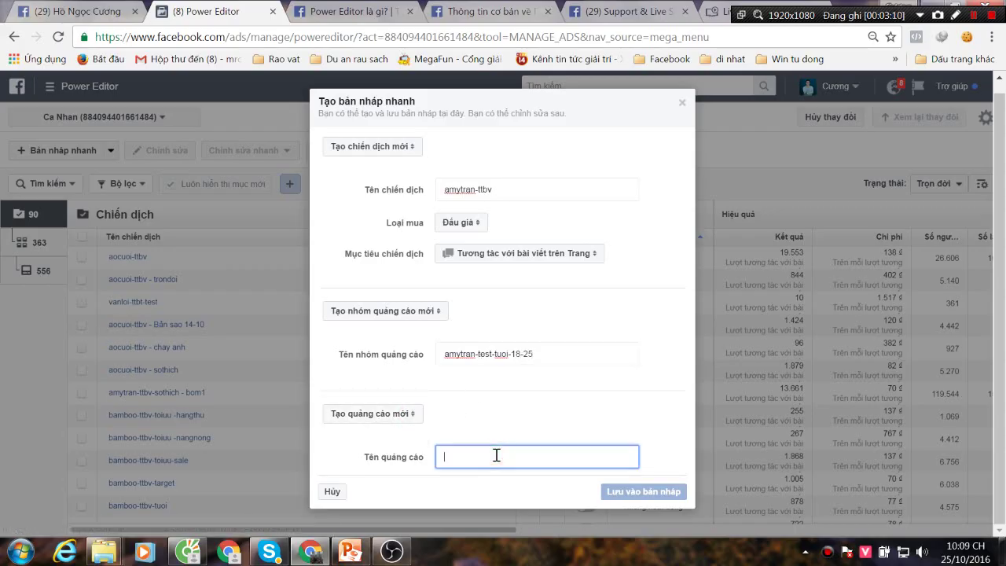
text(amytran-aobo)
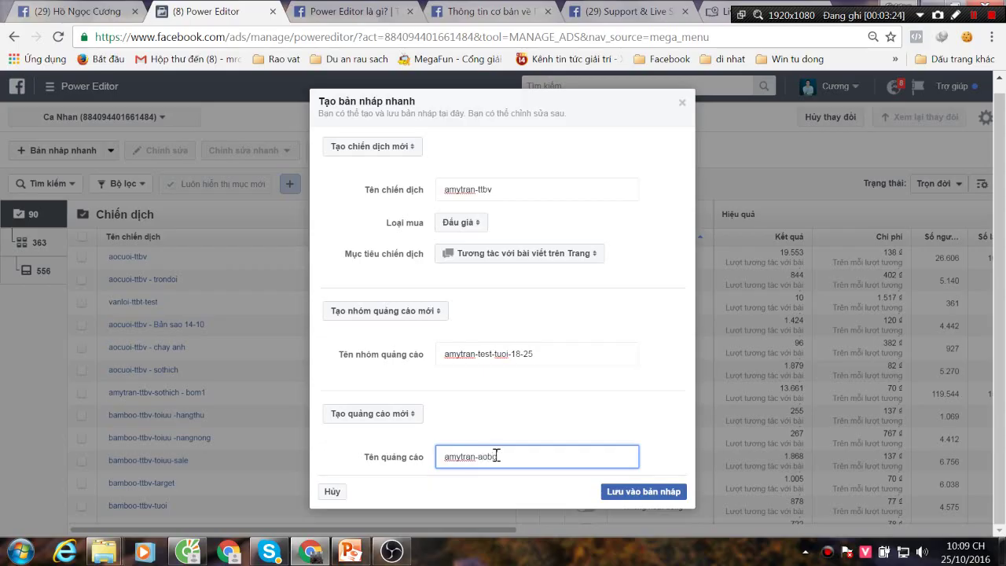
text(a)
click(653, 495)
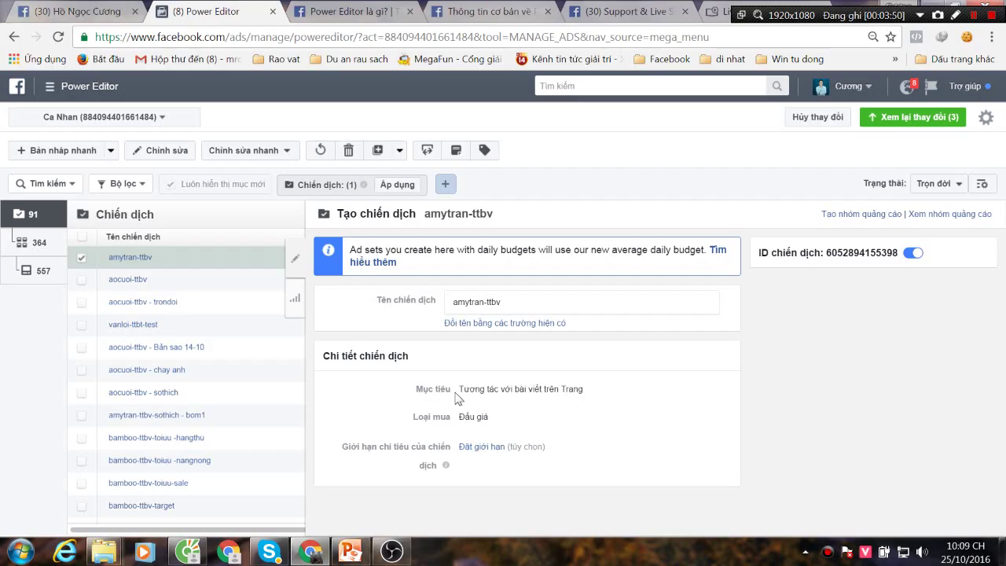
Examine the objective of the amytran-ttbv campaign and close its editing pane
drag(460, 389, 584, 390)
click(621, 392)
click(296, 263)
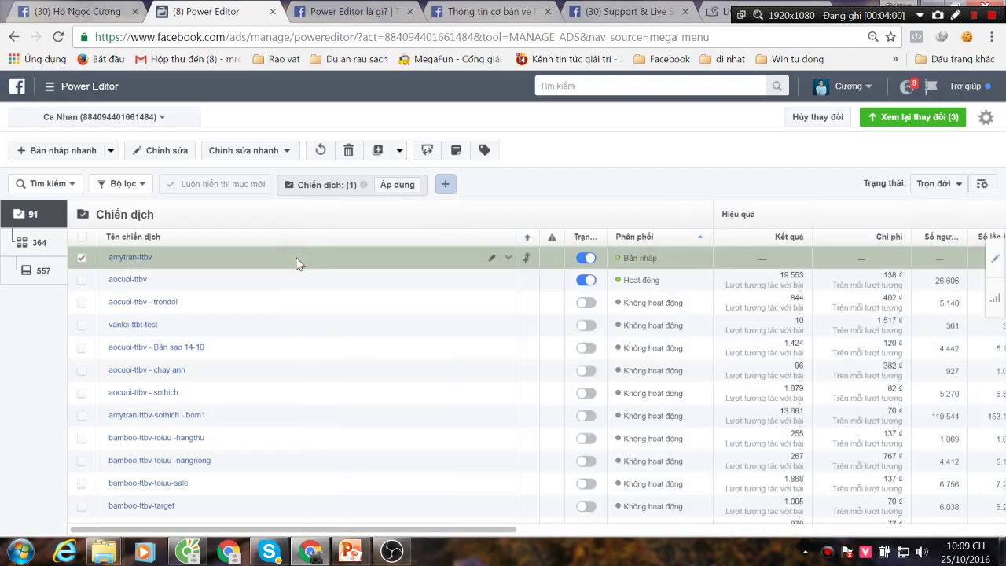
Open the ad sets of the amytran-ttbv campaign and open amytran-test-tuoi-18-25 for editing at its budget and schedule settings
click(122, 258)
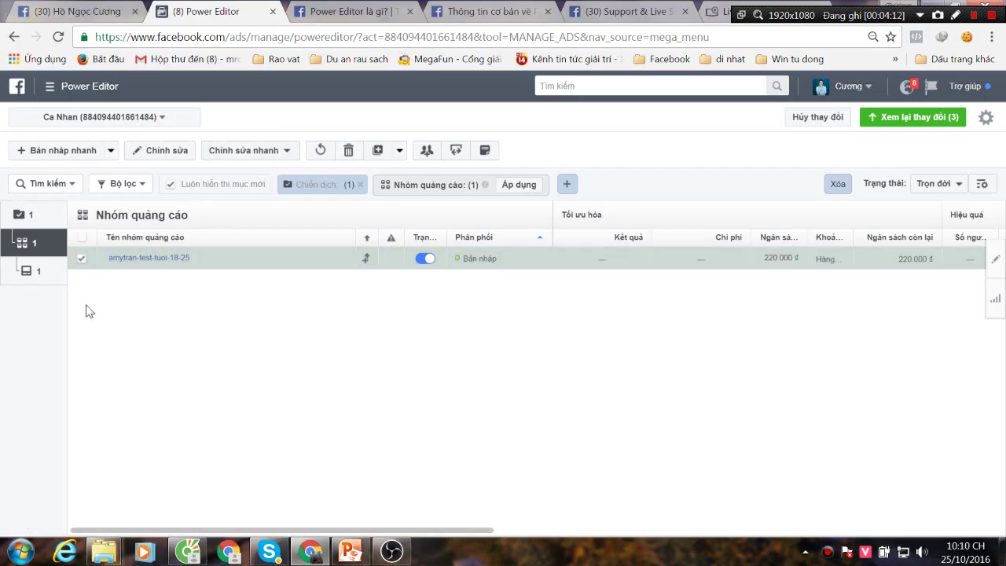
click(81, 260)
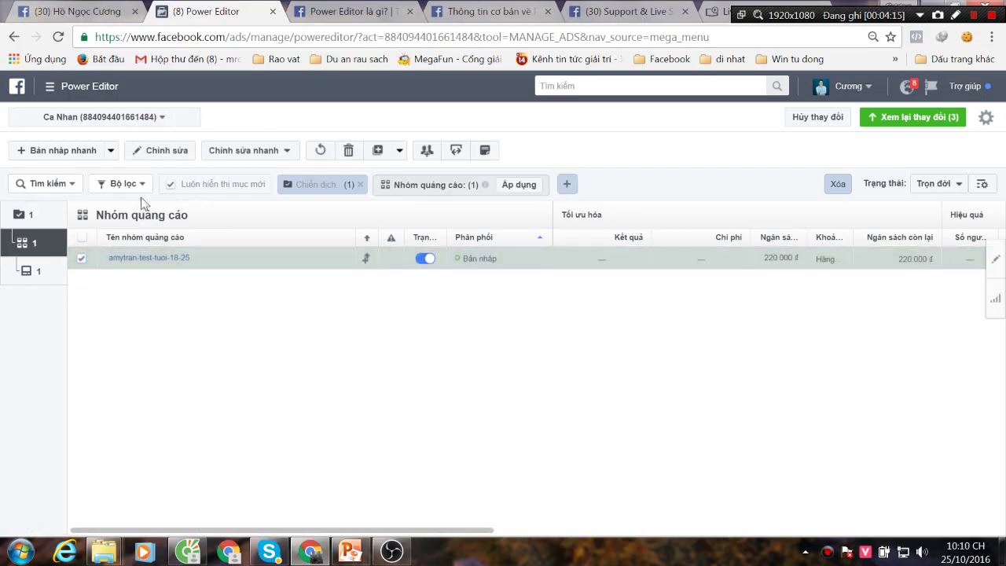
click(82, 259)
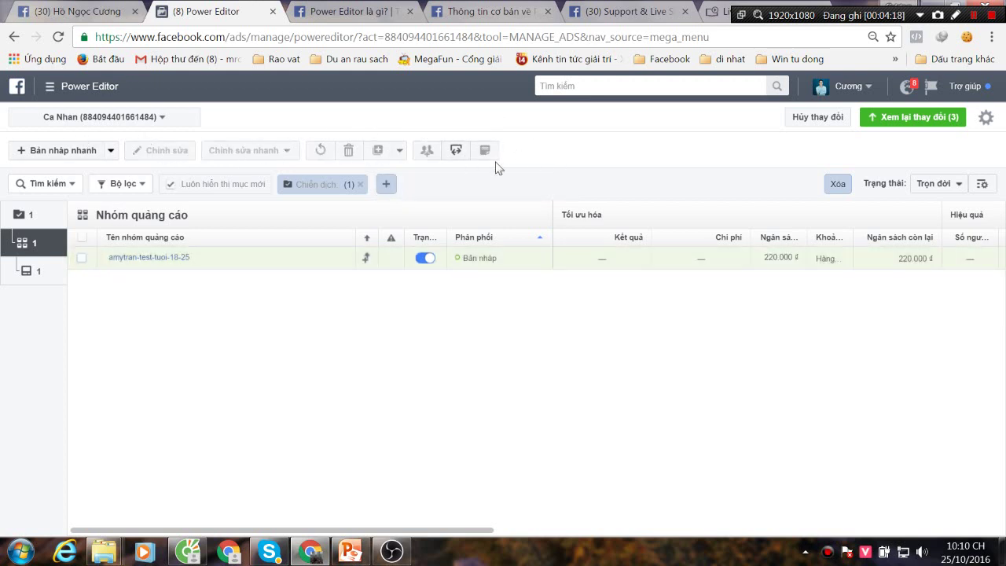
click(81, 259)
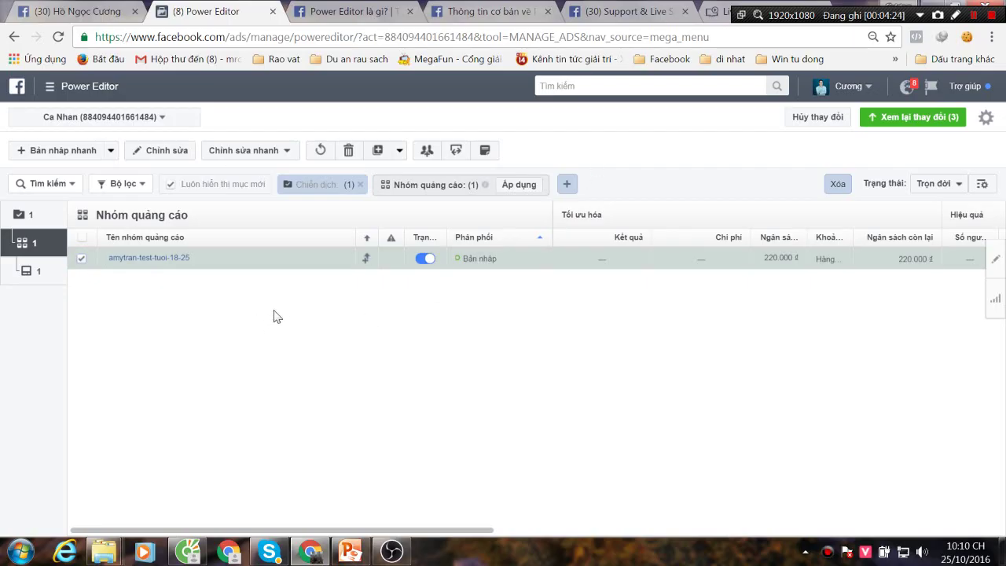
click(166, 157)
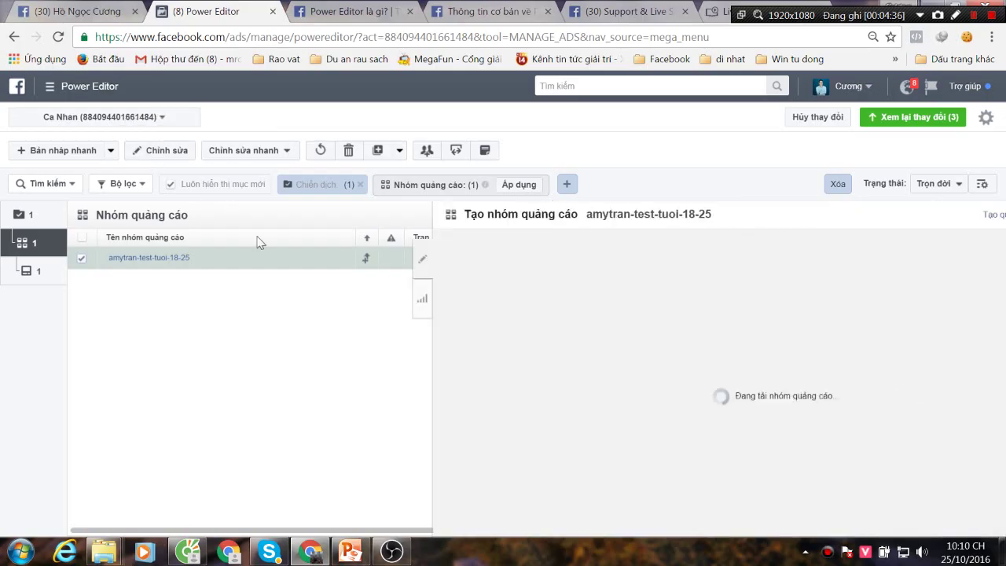
scroll(658, 351, down, 1)
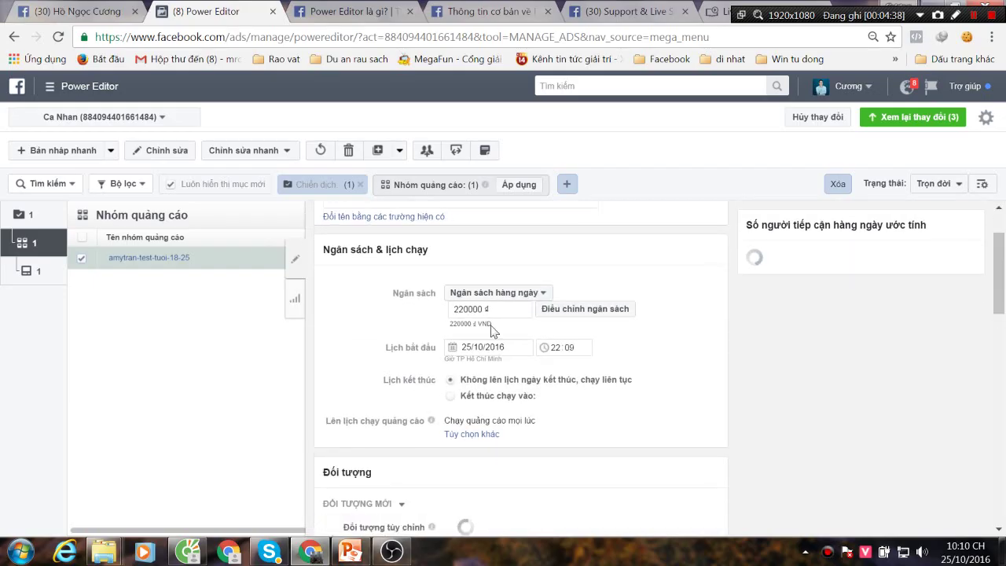
Set the ad set's daily budget to 20000 đ and replace the targeted location Hoa Kỳ with Vietnam
drag(471, 309, 401, 318)
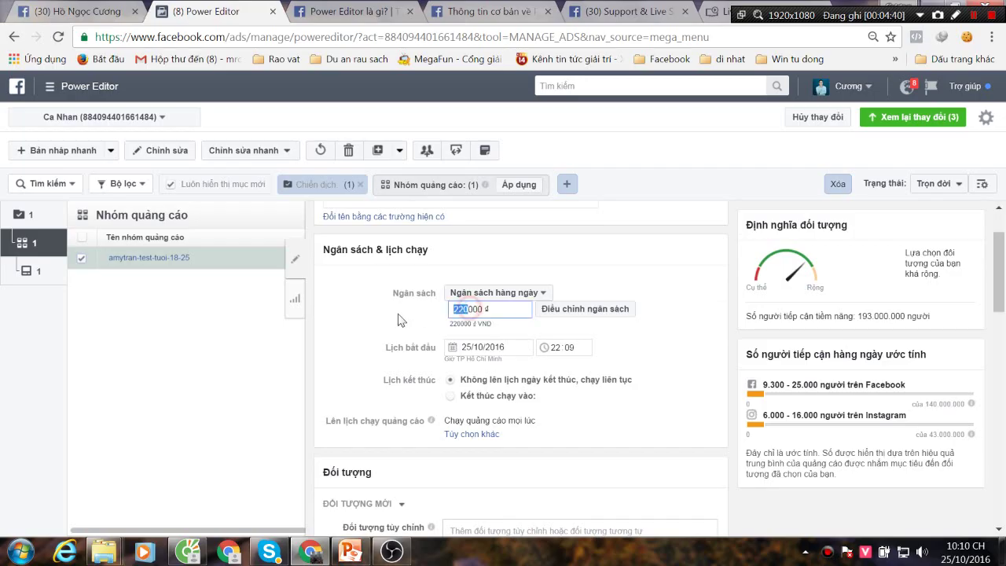
text(22)
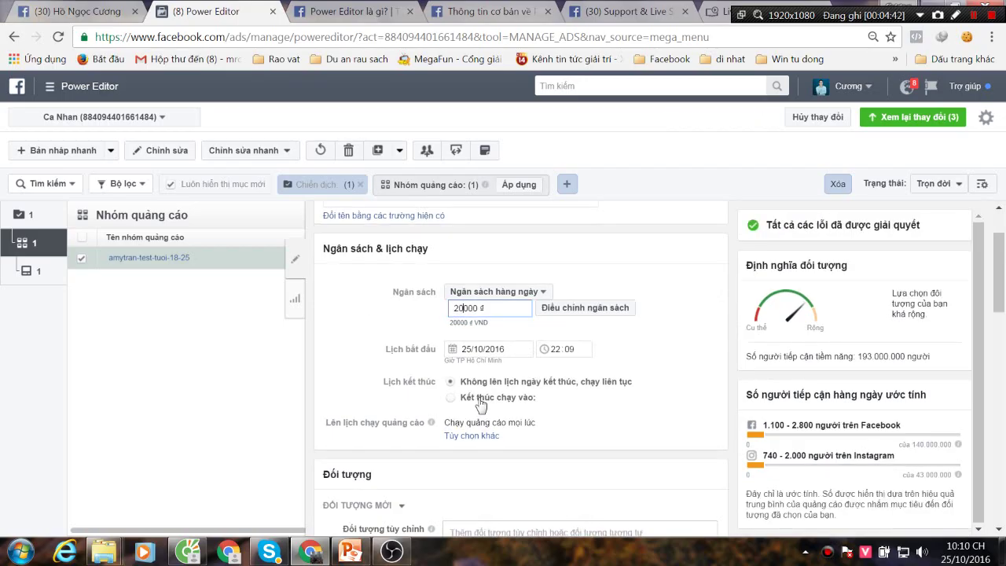
scroll(552, 376, down, 5)
click(692, 344)
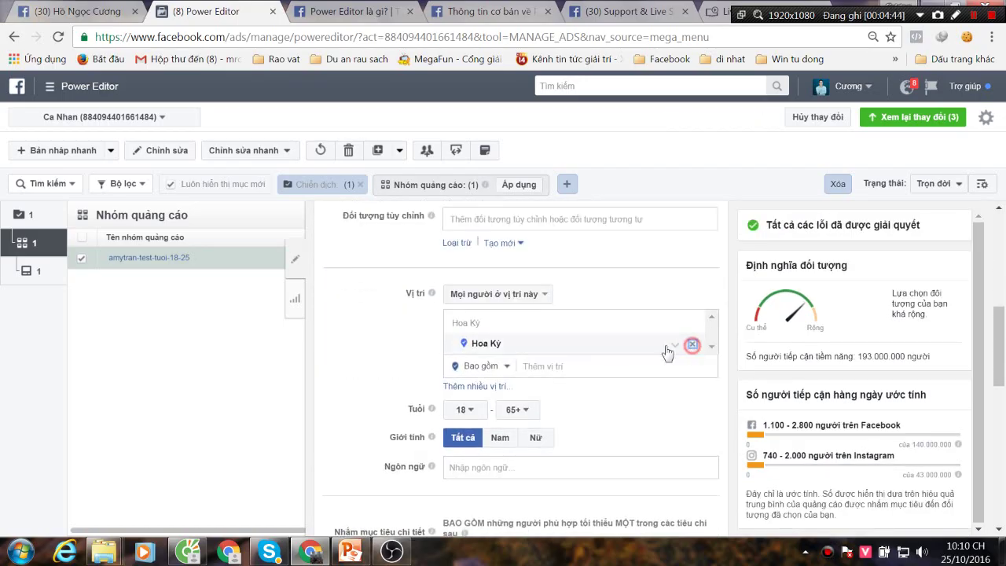
click(564, 323)
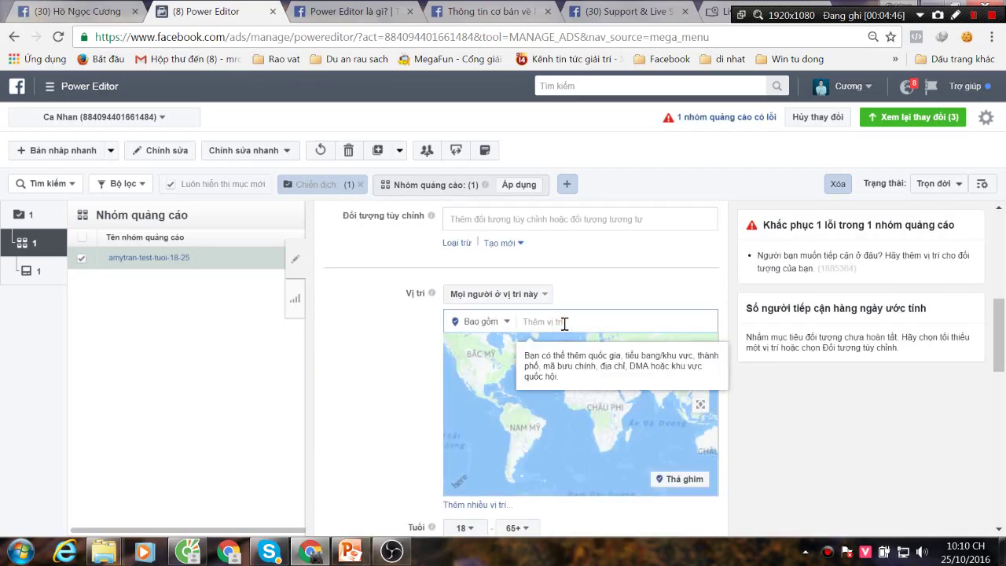
text(viet)
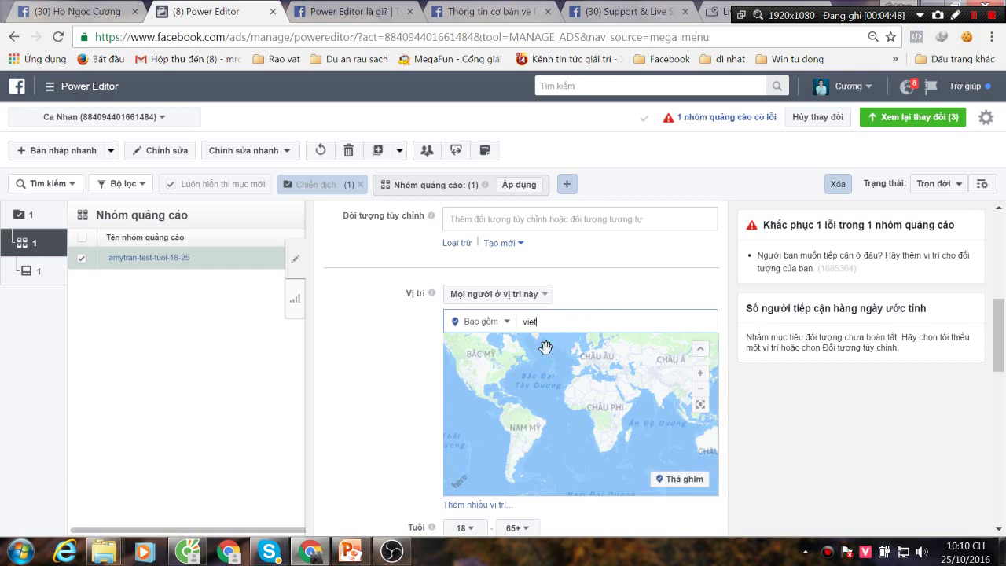
click(555, 346)
Limit the ad set's audience to a maximum age of 25 and to men (Nam)
scroll(598, 377, down, 3)
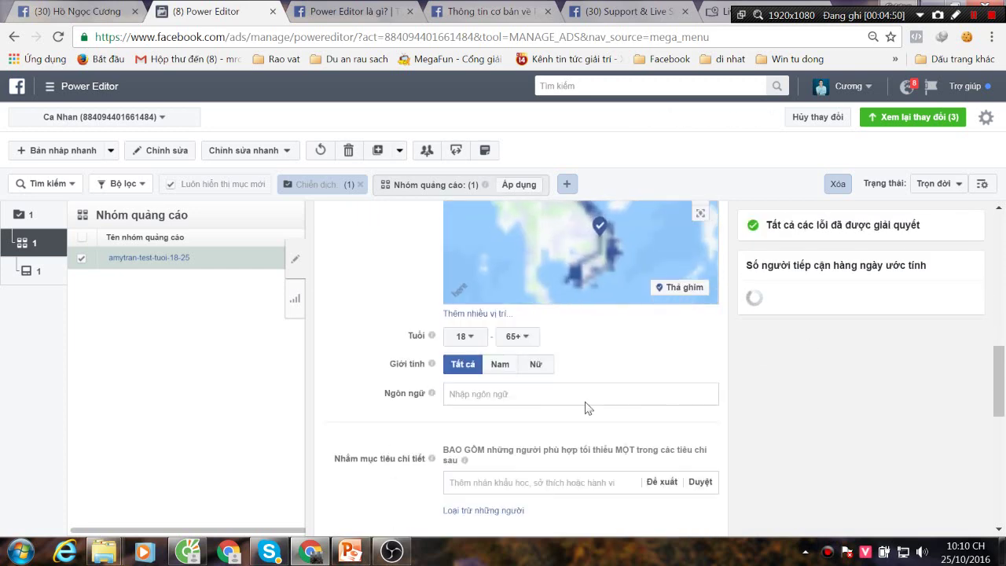
click(515, 338)
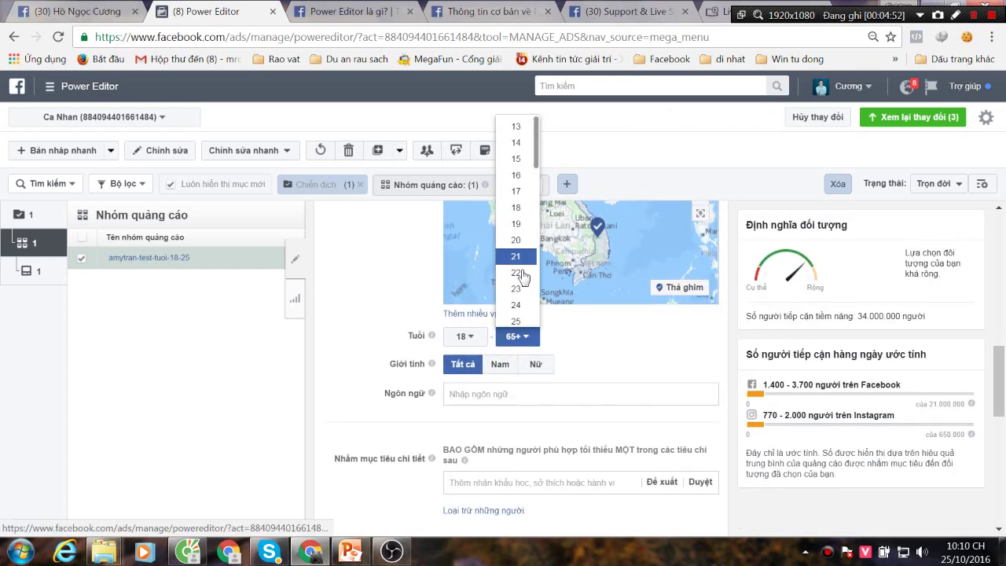
click(523, 322)
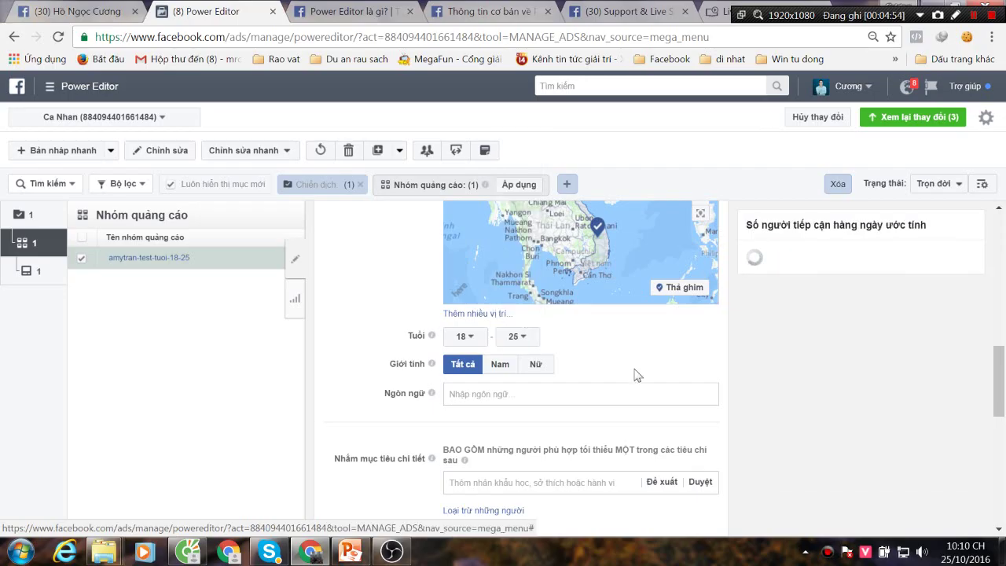
scroll(636, 375, down, 1)
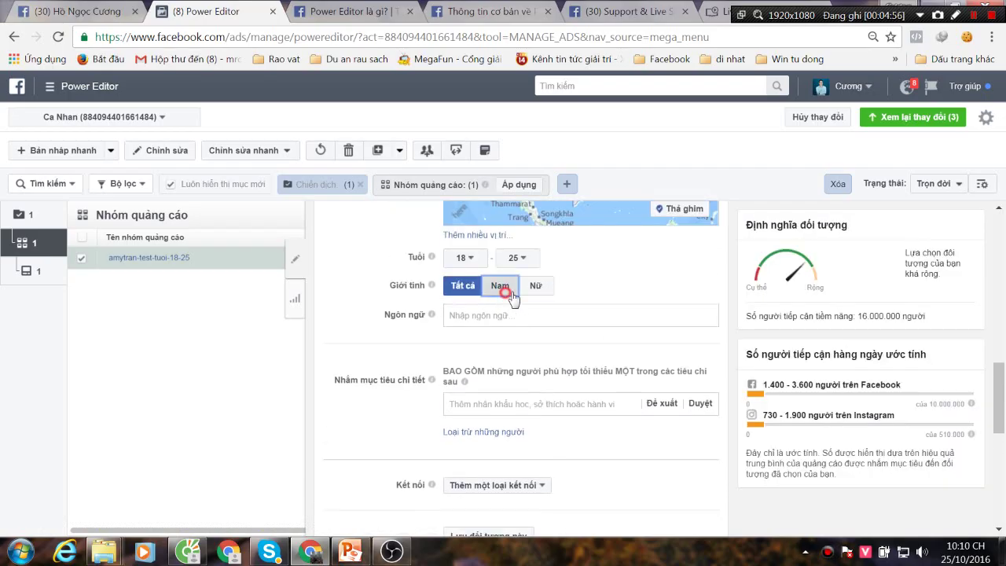
click(501, 286)
Add the interests Hiệp hội bóng đá and Bóng đá to the ad set's detailed targeting
scroll(640, 346, down, 1)
click(527, 329)
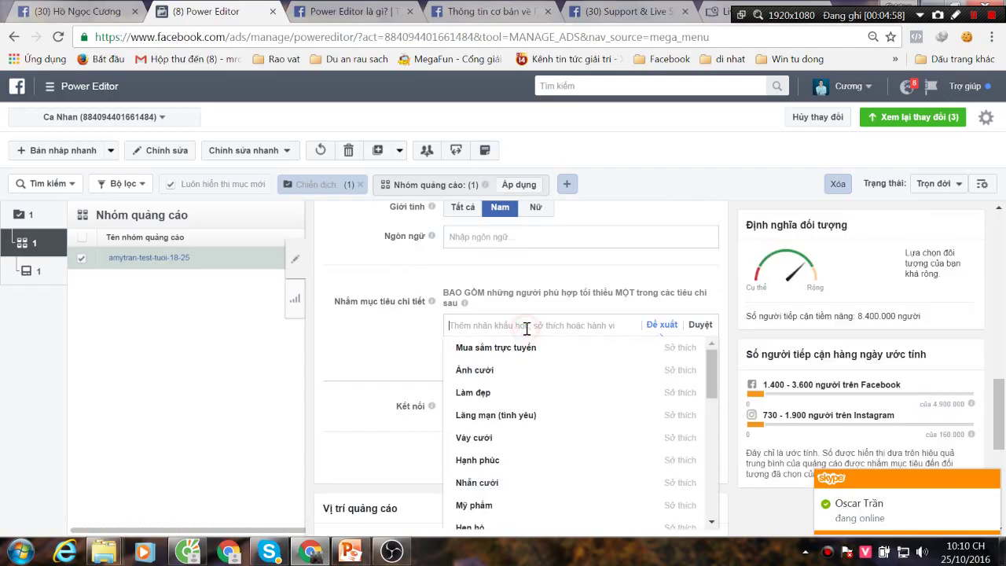
text(bon)
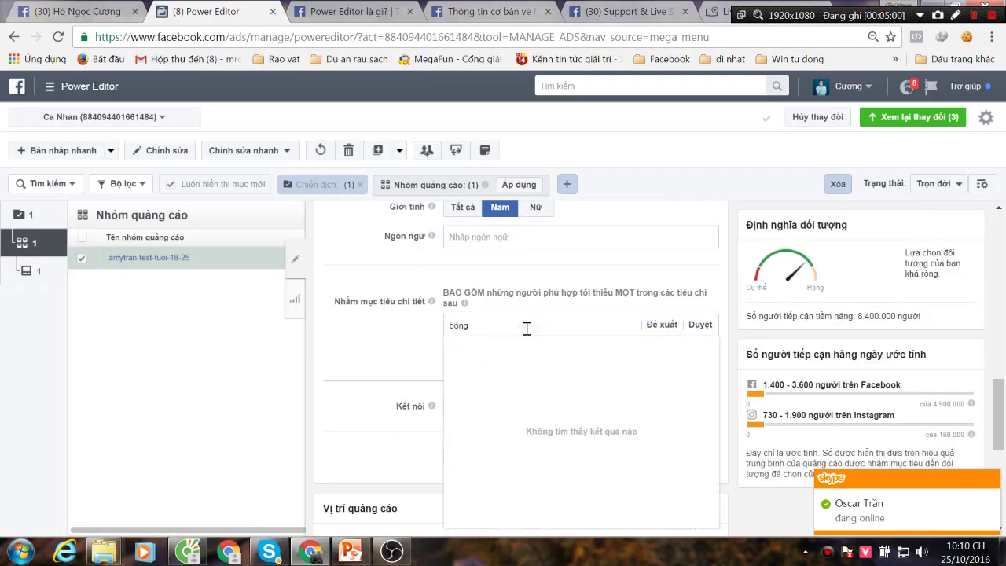
text(g)
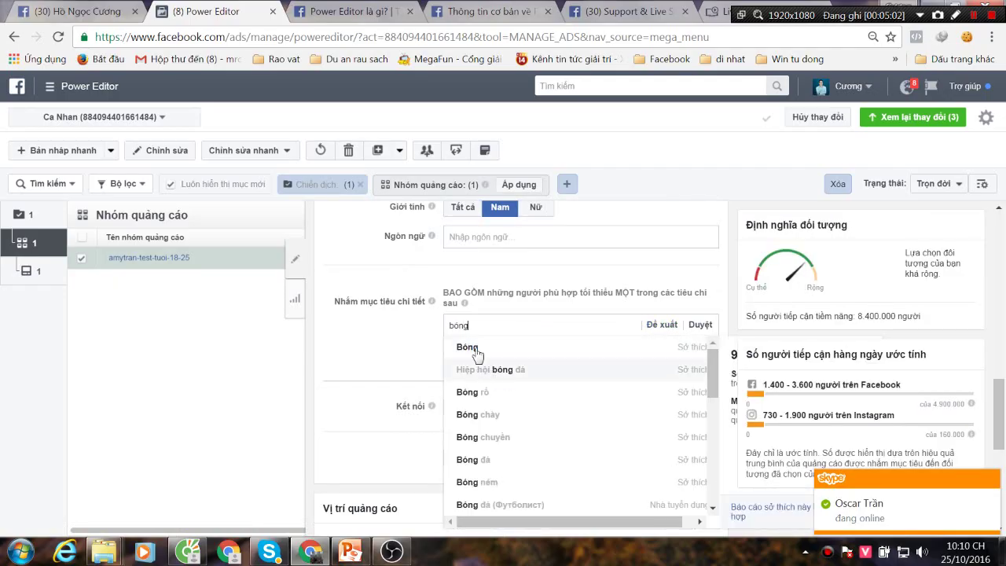
click(533, 373)
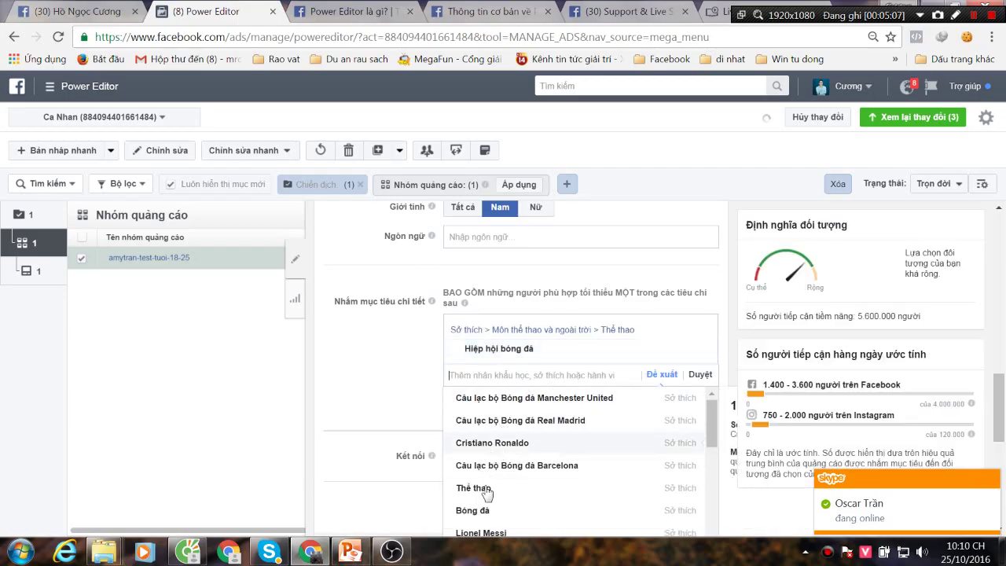
click(479, 512)
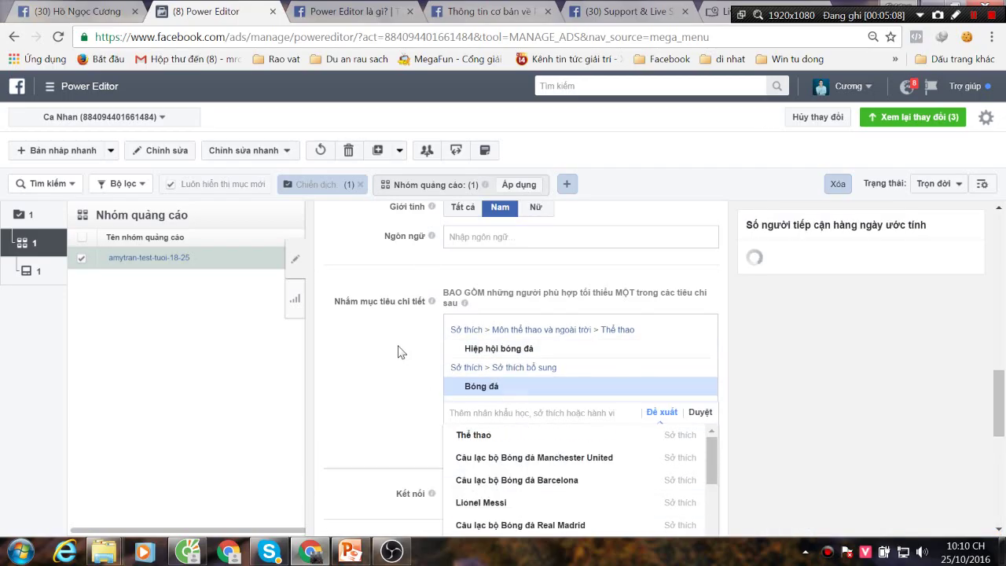
click(399, 346)
Switch the ad set to edited placements and exclude the Instagram platform
scroll(400, 346, down, 3)
scroll(730, 366, down, 2)
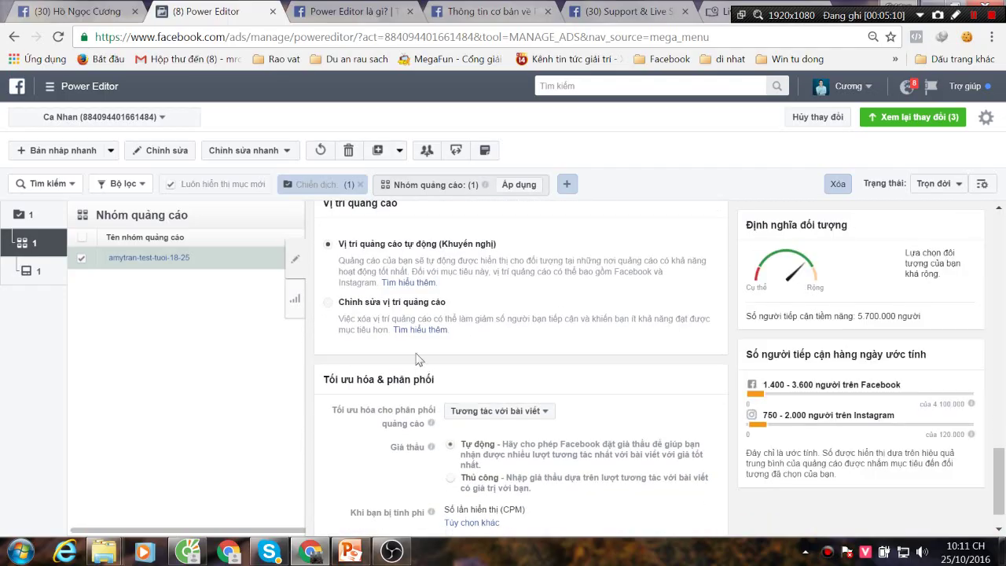
click(382, 303)
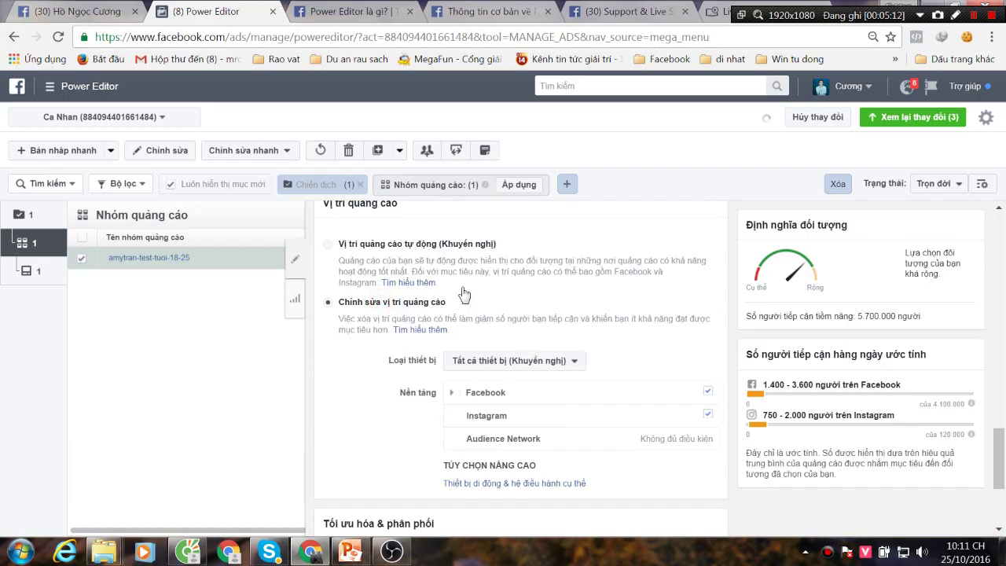
scroll(602, 341, up, 1)
scroll(624, 353, down, 1)
click(358, 241)
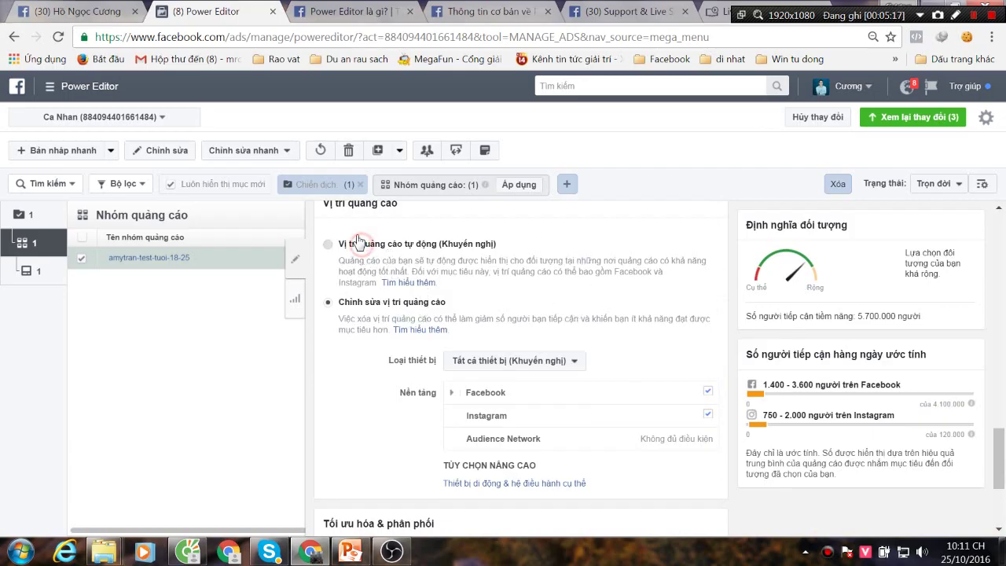
click(344, 303)
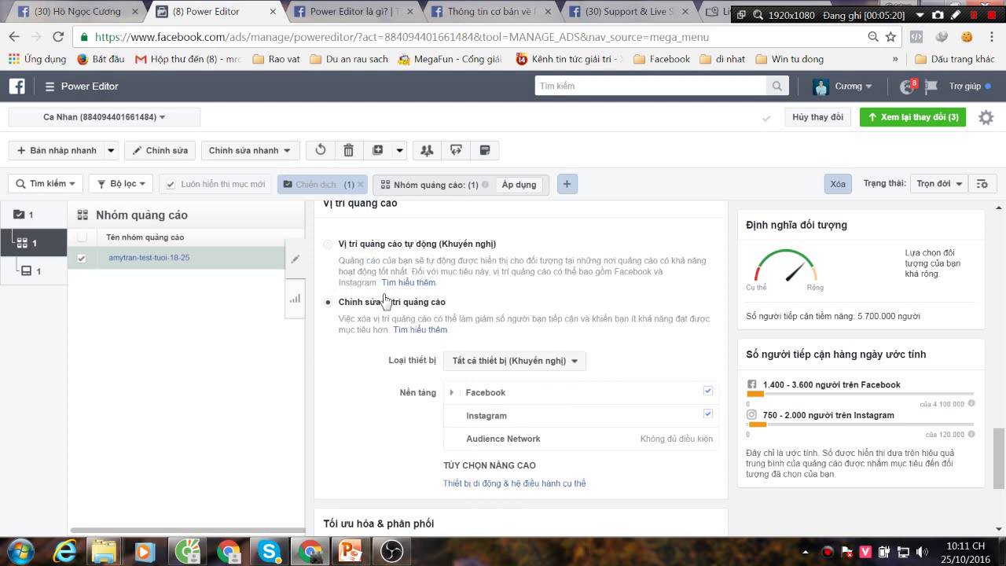
mouse_move(713, 427)
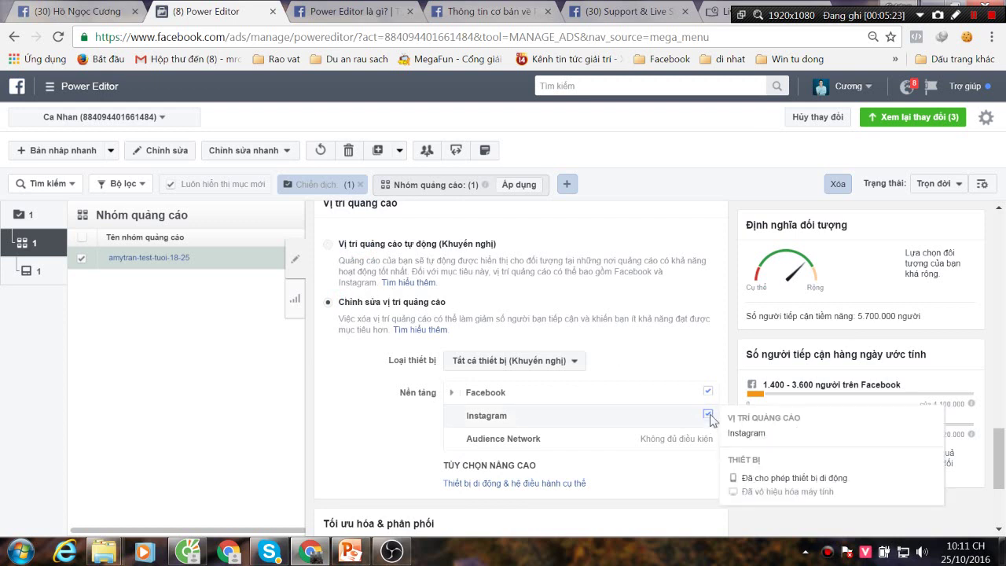
click(708, 415)
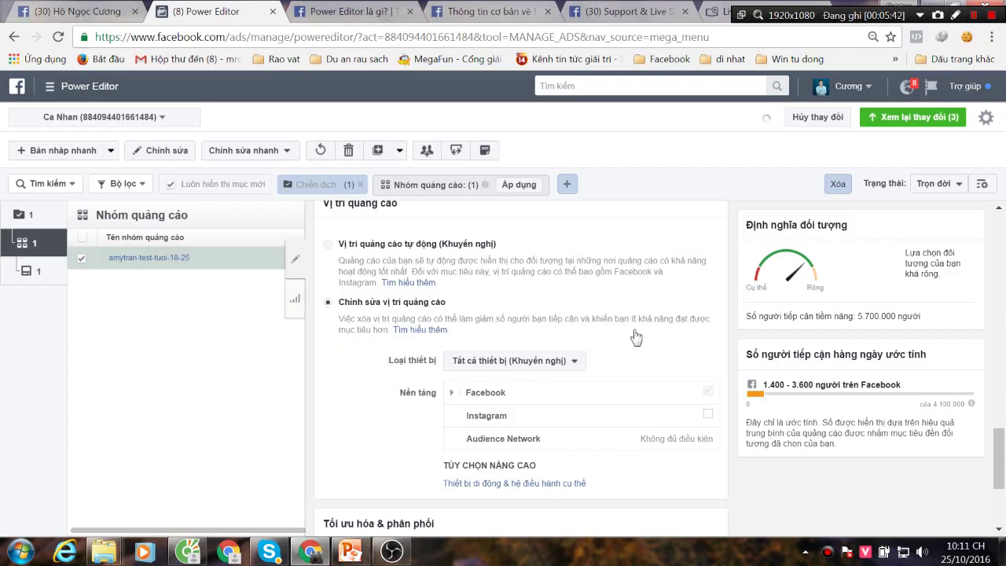
Close the ad set's editing pane and open its ad amytran-aobongda for editing
scroll(572, 393, down, 1)
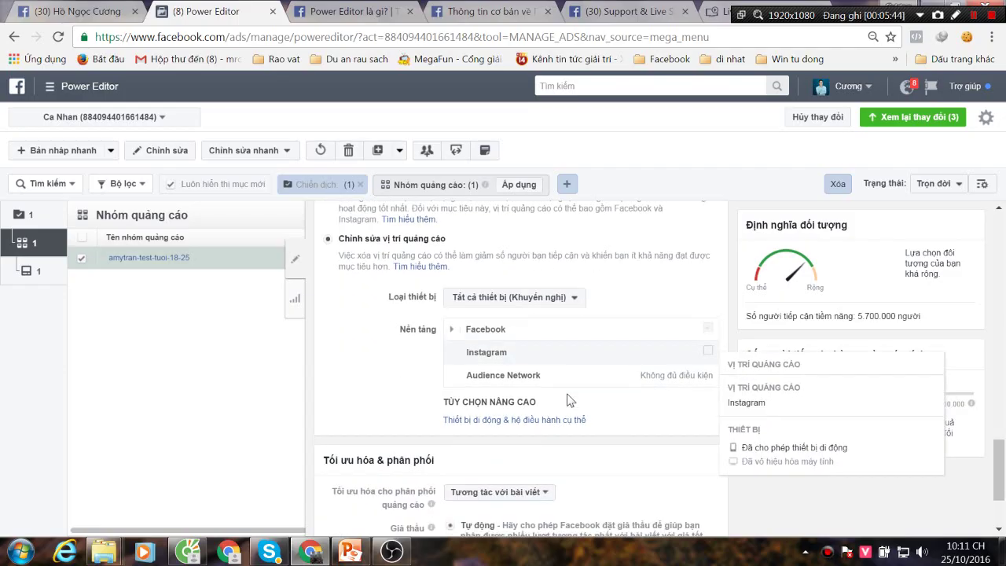
scroll(570, 400, down, 2)
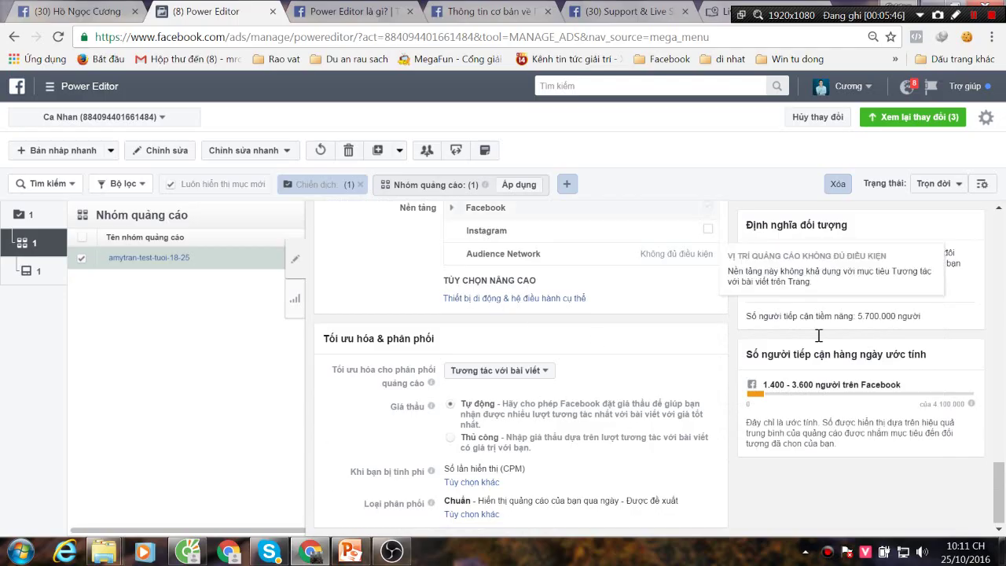
click(296, 263)
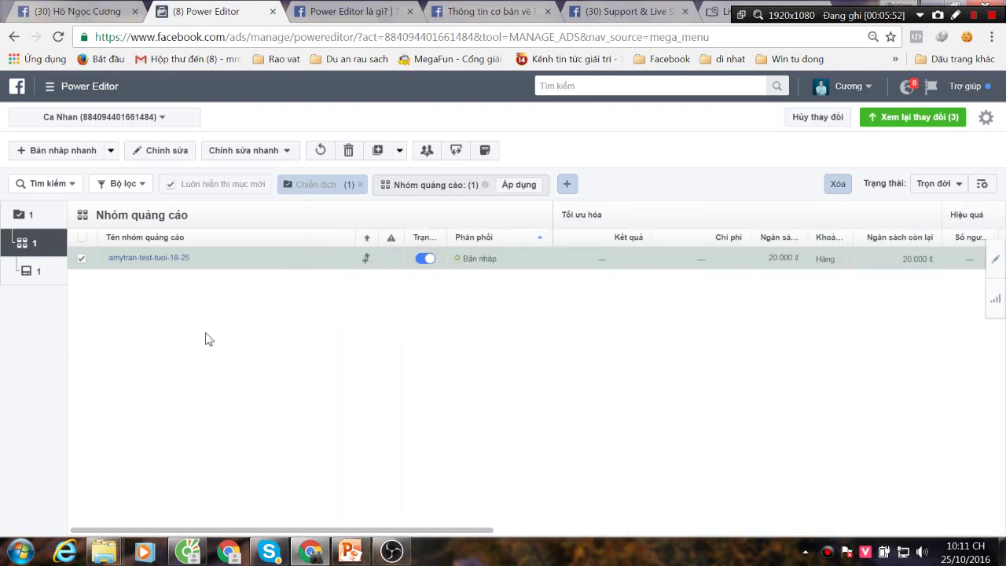
click(148, 259)
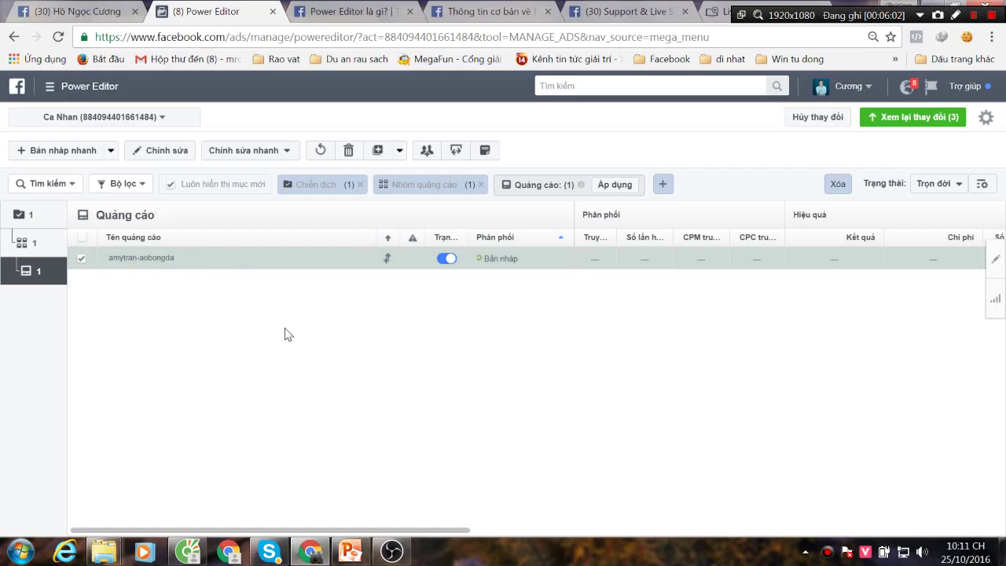
click(168, 251)
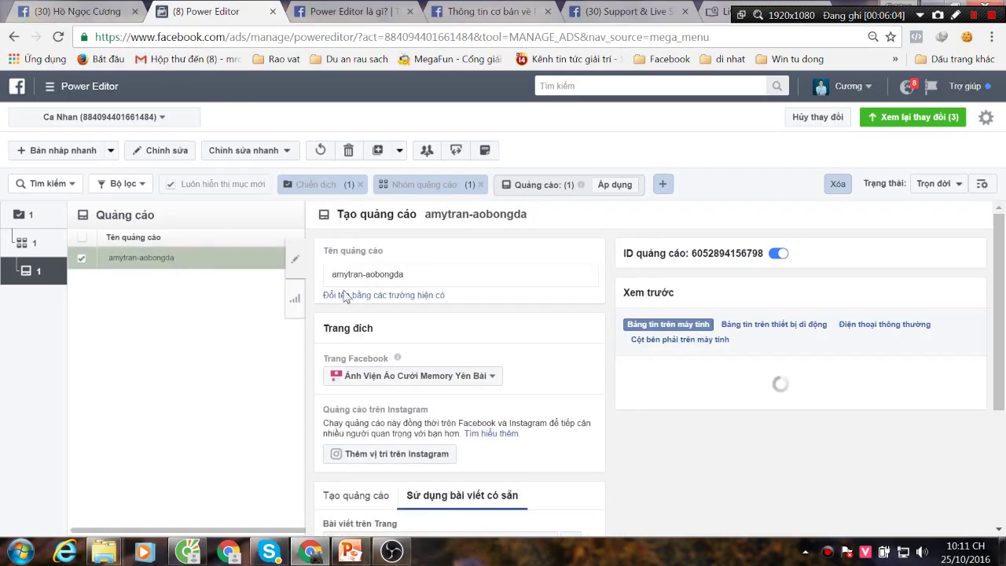
Search the Facebook pages for "yu" and set YUKI Fashion as the ad's destination page
scroll(496, 350, down, 3)
click(471, 223)
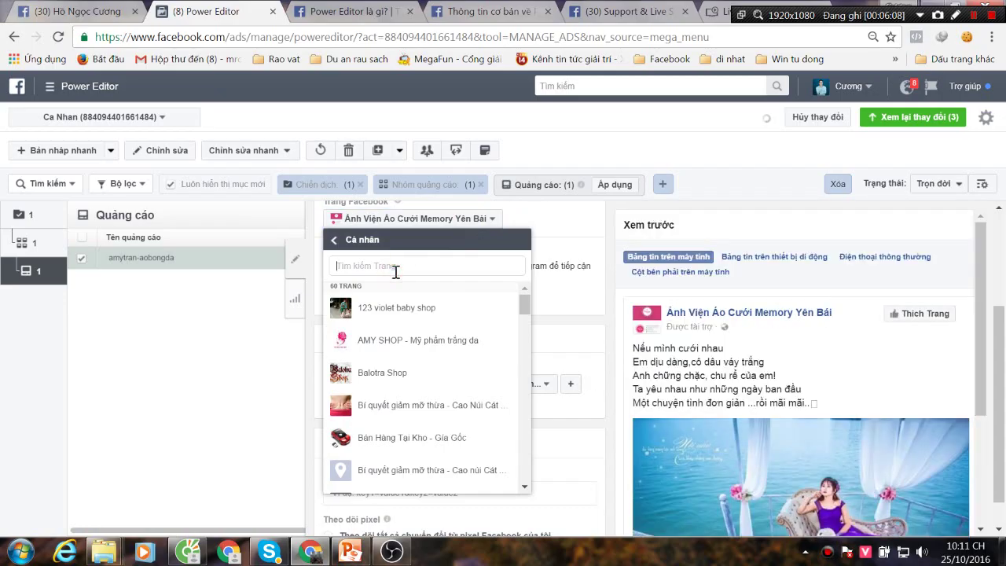
text(yk)
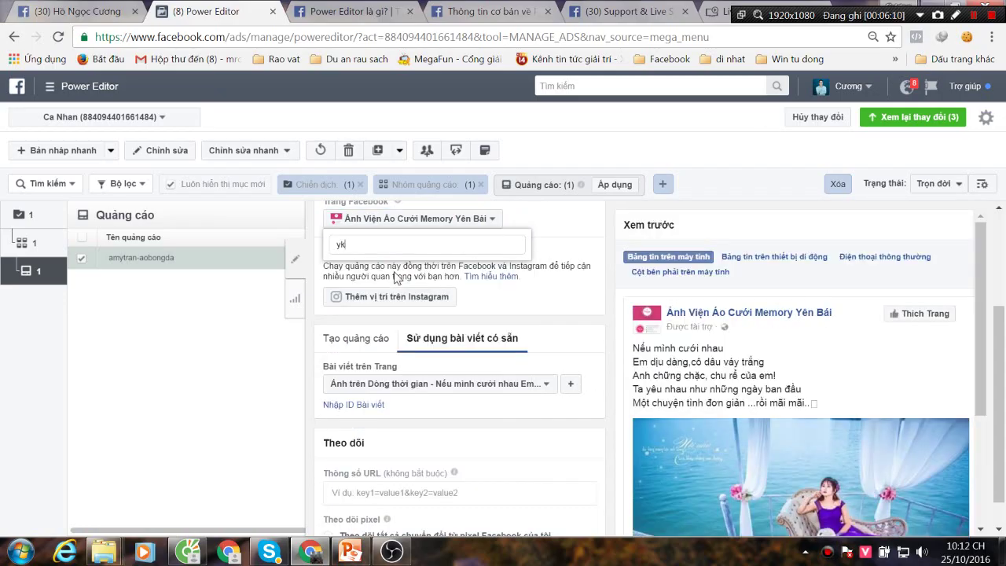
key(BackSpace)
text(u)
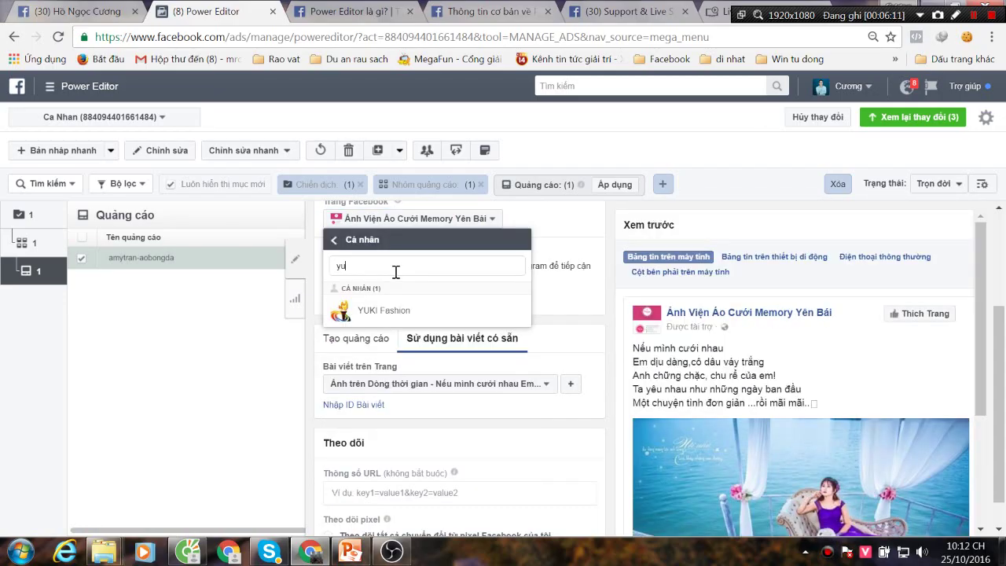
click(425, 314)
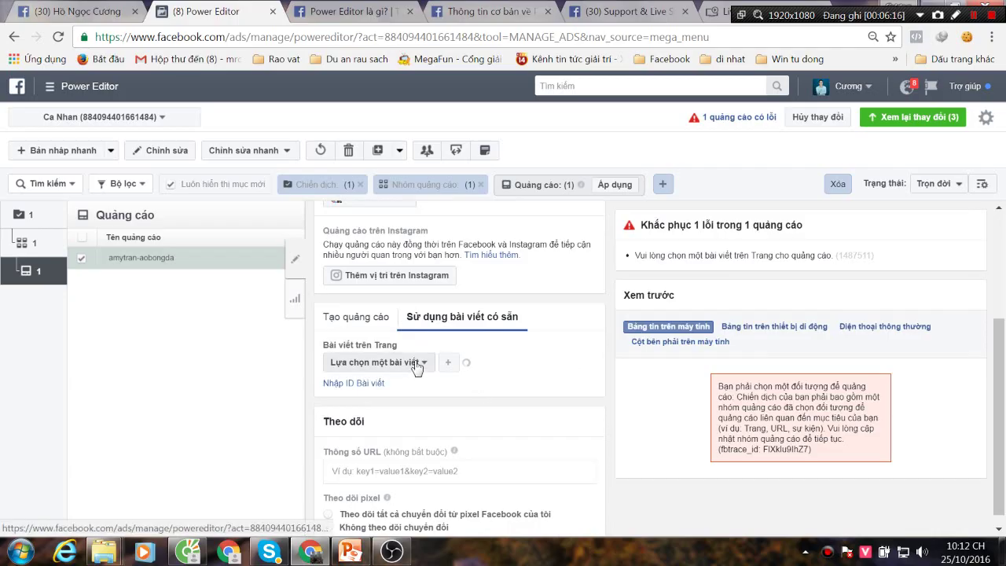
Use the existing YUKI Fashion photo post beginning "Chỉ là thấy" for the ad and close its editing pane
click(417, 363)
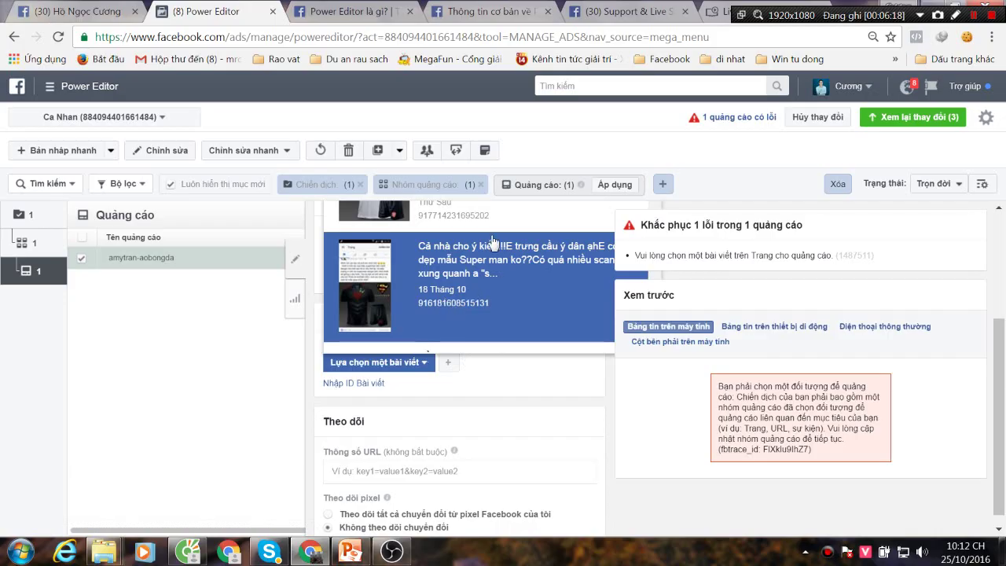
click(464, 214)
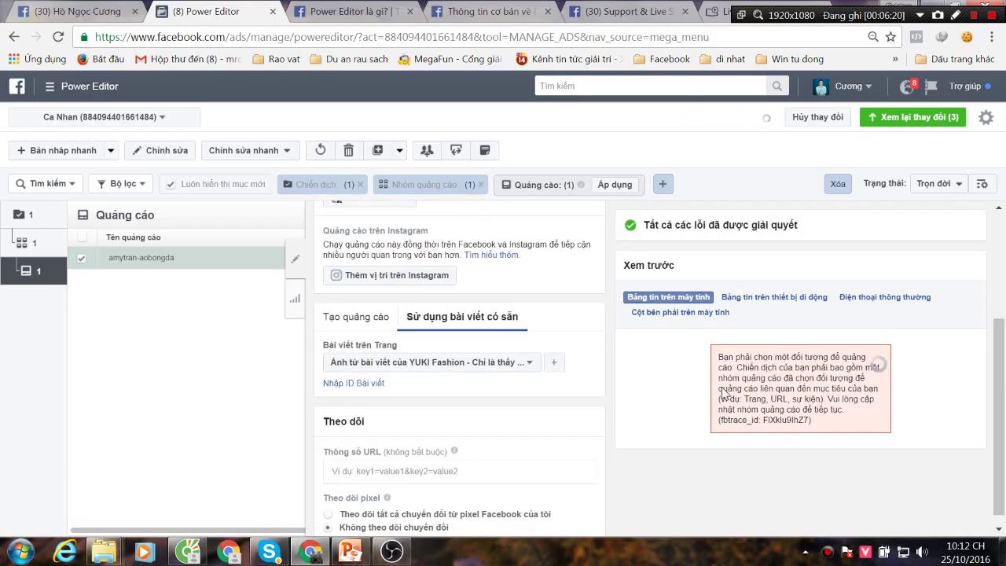
click(296, 258)
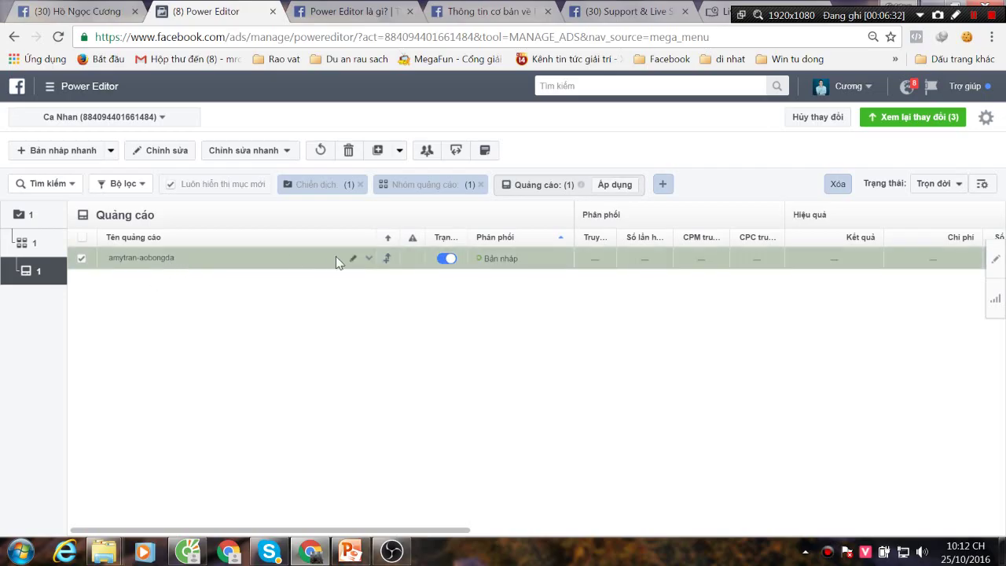
Rename the ad to amytran-aobongda-nd1 in the ad list
click(354, 262)
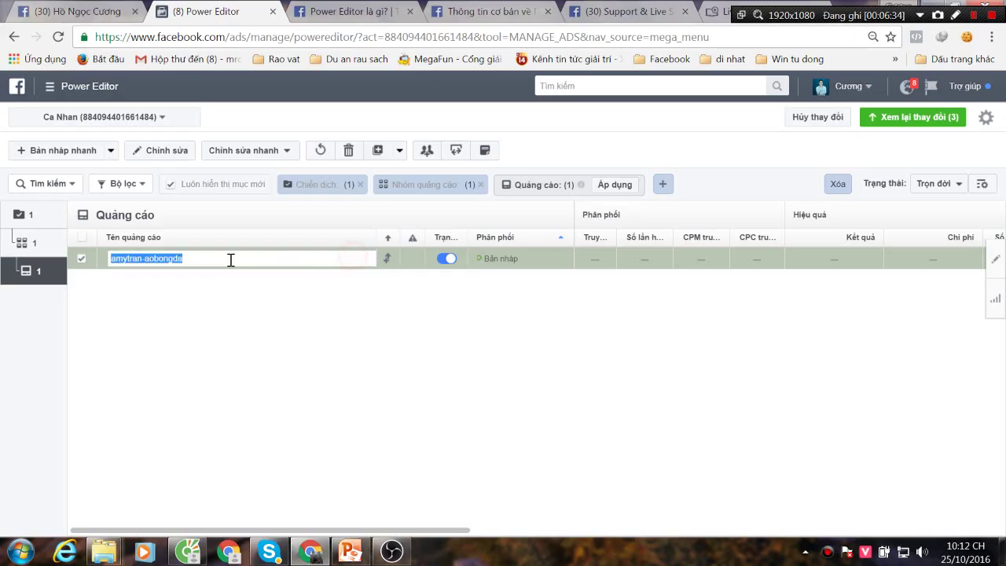
click(229, 260)
text(-nd1)
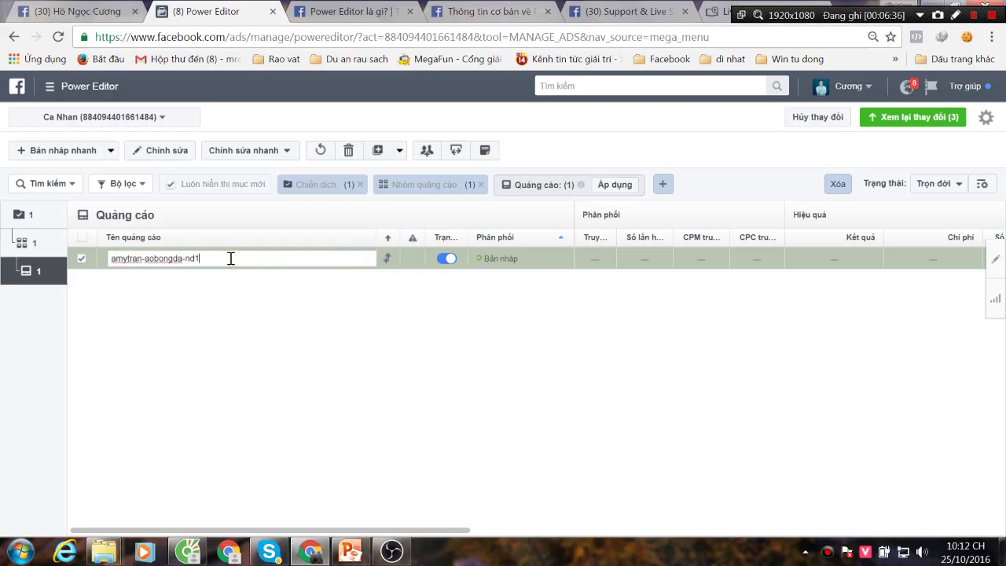
click(234, 319)
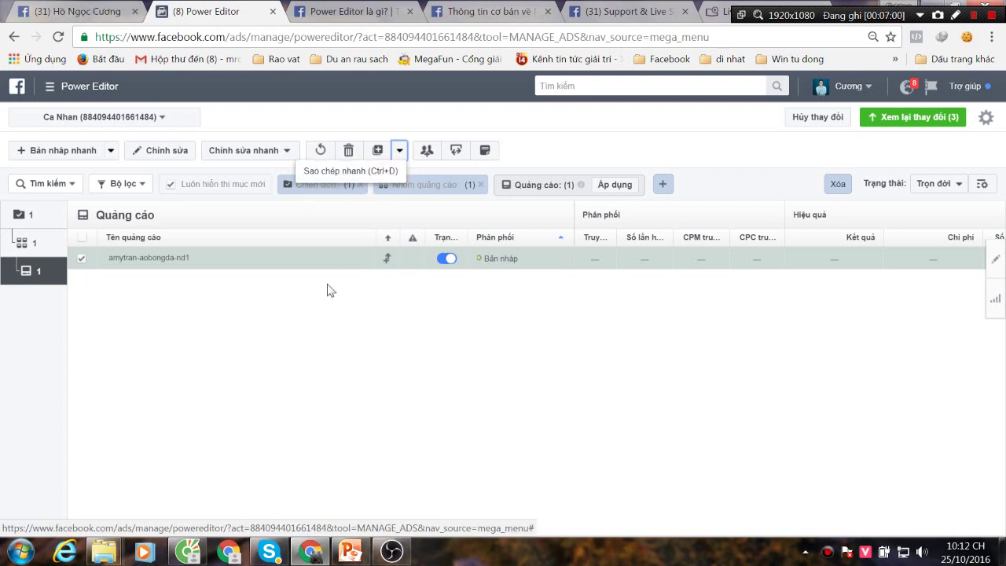
Duplicate the ad amytran-aobongda-nd1 and rename the copy as amytran-aobongda-nd2
click(291, 294)
key(ctrl+d)
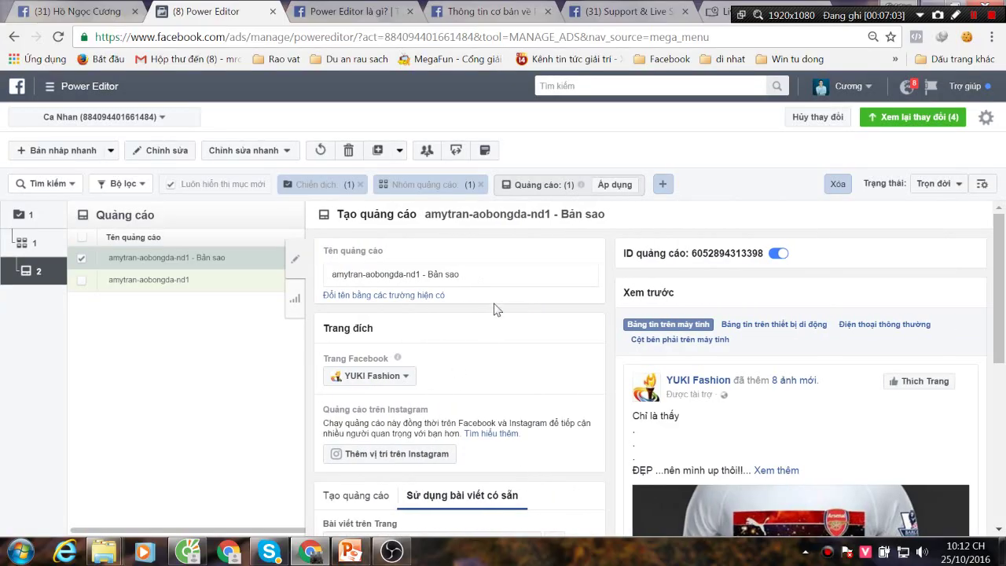
drag(417, 275, 546, 274)
text(2)
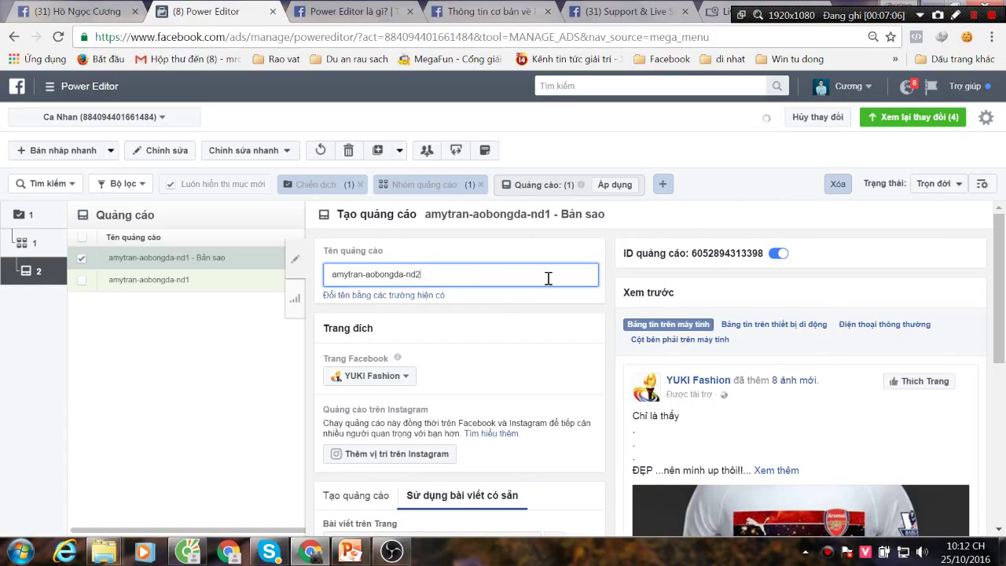
Use the existing Page post beginning "Mức giá mới nhất áp dụng từ ngày 12.10.2016" for amytran-aobongda-nd2 and close its editing pane
scroll(523, 346, down, 3)
click(518, 350)
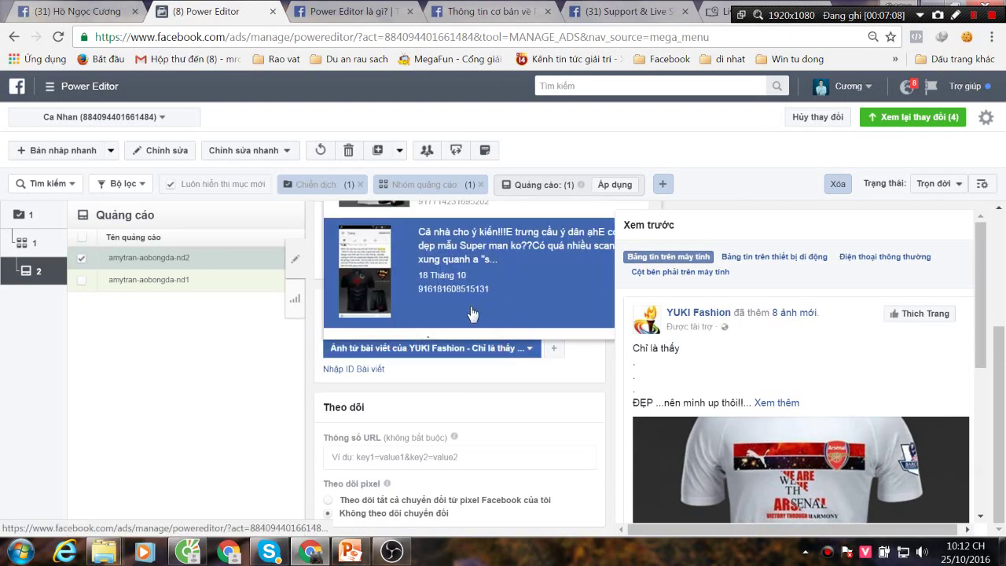
scroll(482, 302, down, 2)
scroll(483, 301, down, 5)
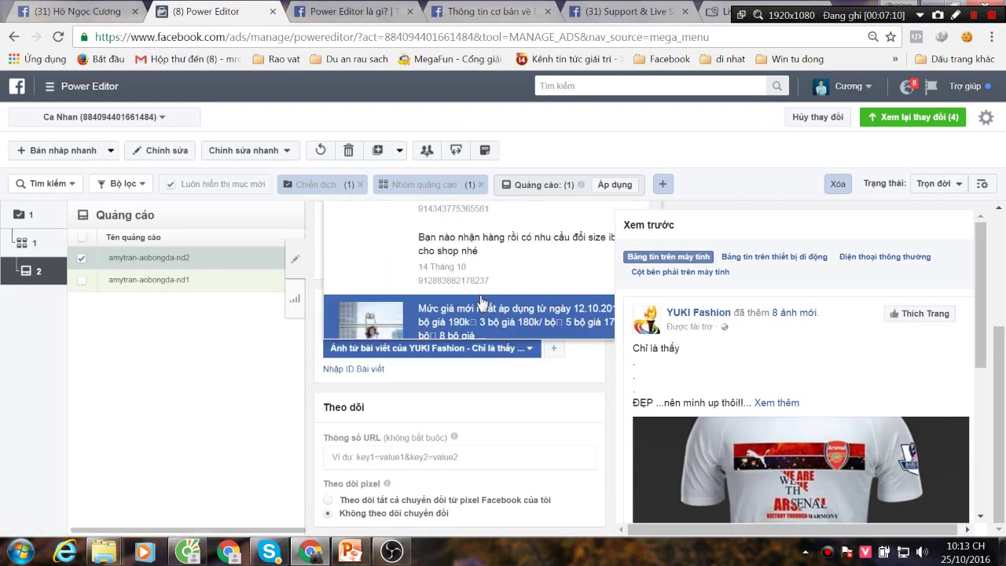
click(601, 310)
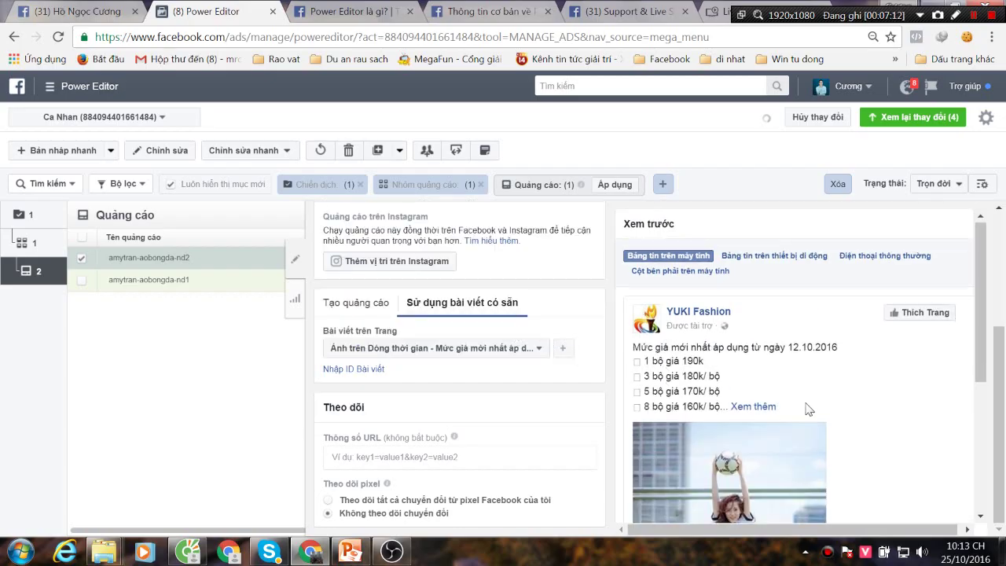
scroll(820, 411, down, 5)
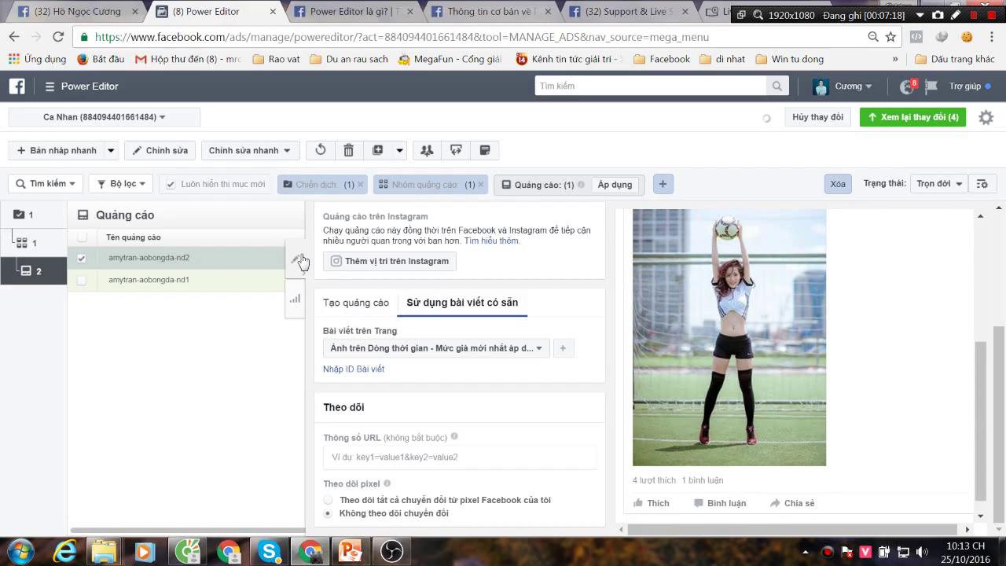
click(301, 260)
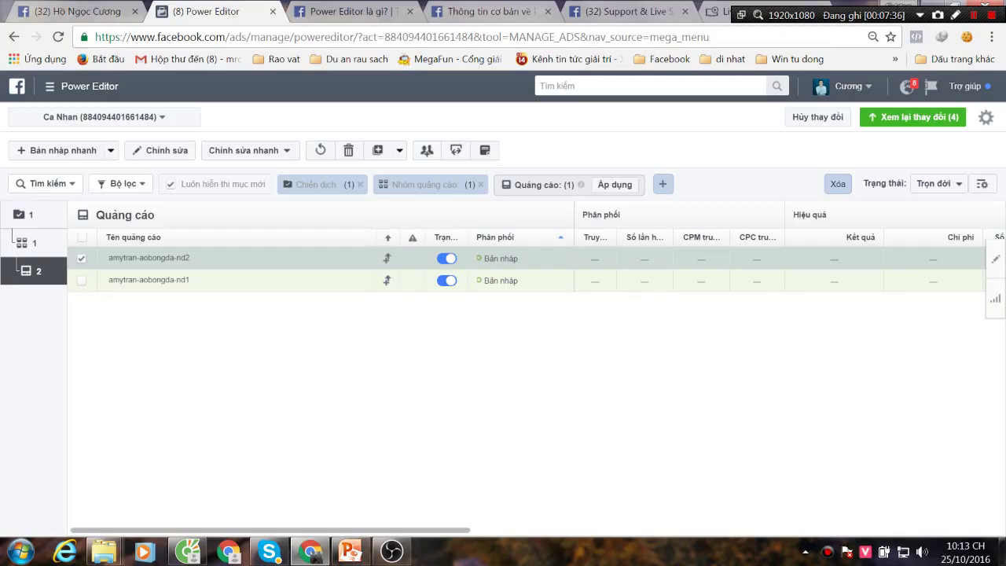
click(391, 551)
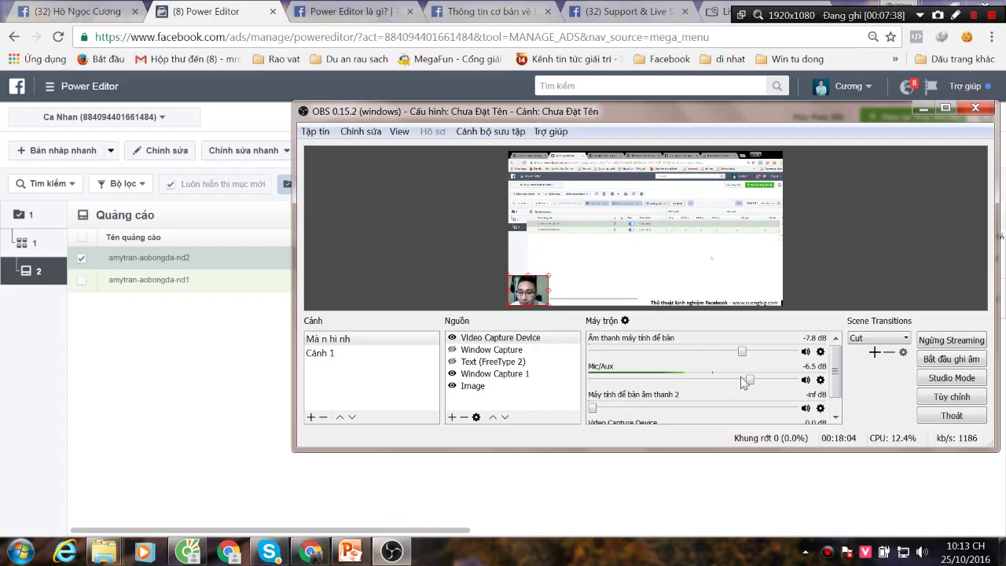
click(110, 376)
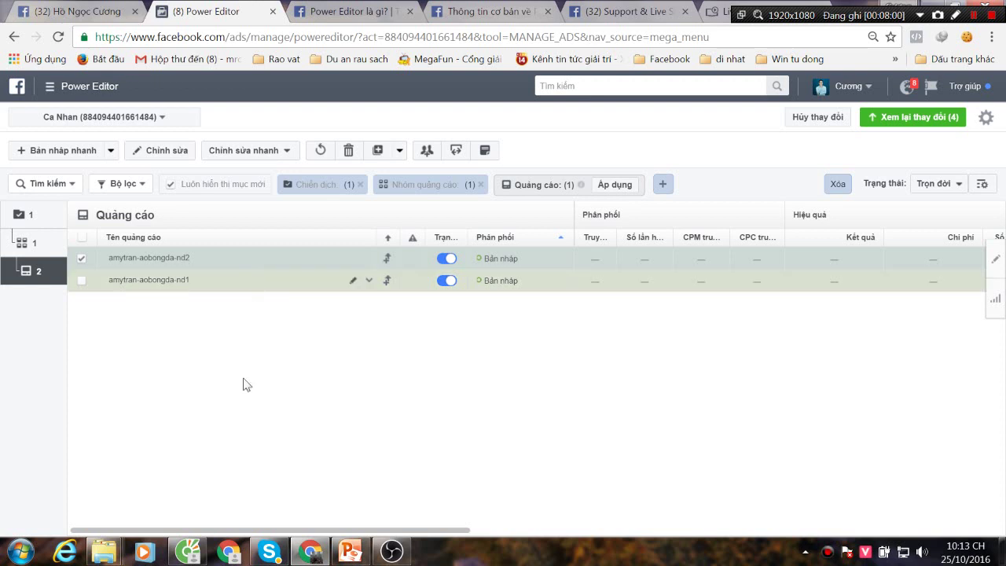
Duplicate the ads amytran-aobongda-nd2 and amytran-aobongda-nd1 together, close the editing pane and discard both copies
click(81, 281)
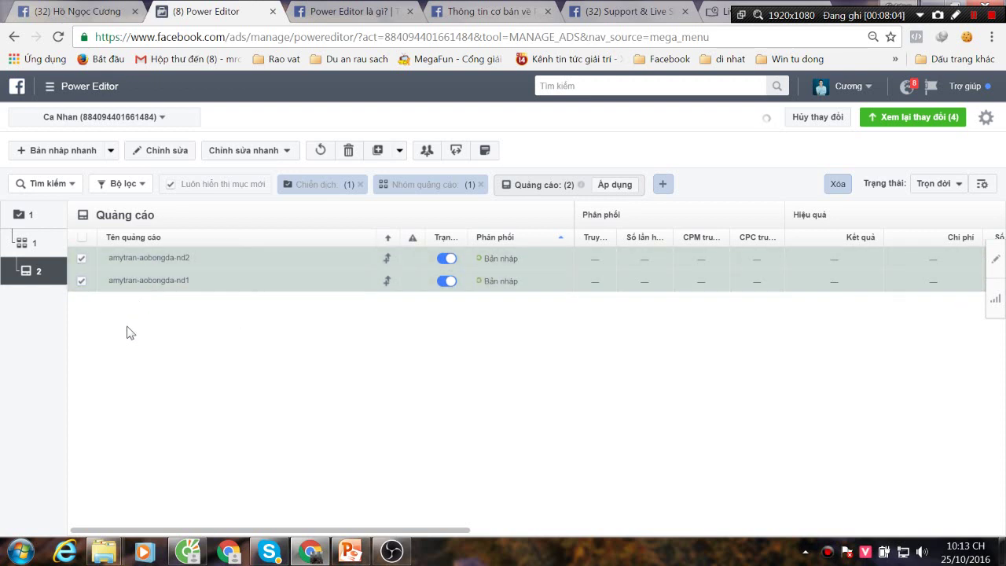
key(ctrl+v)
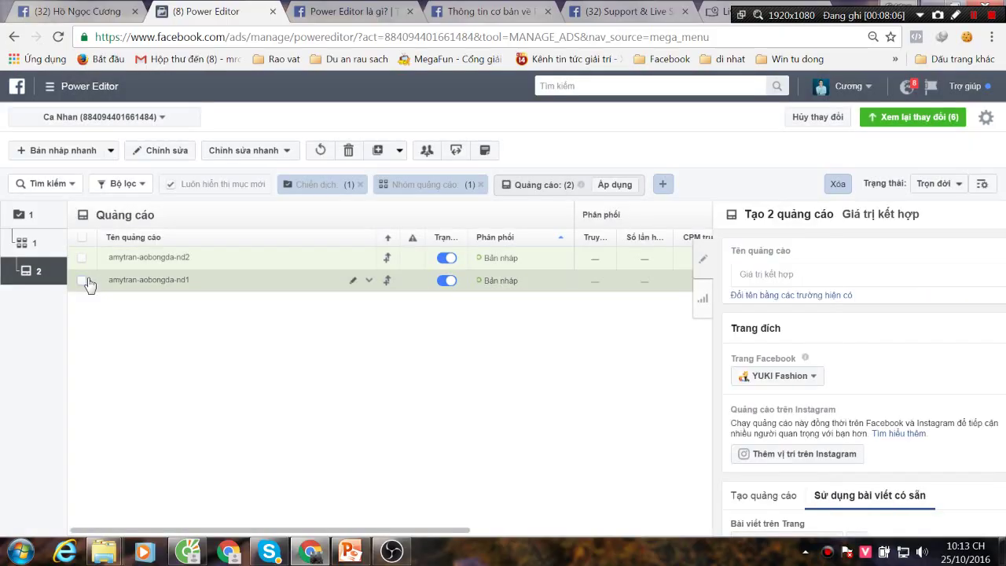
click(292, 262)
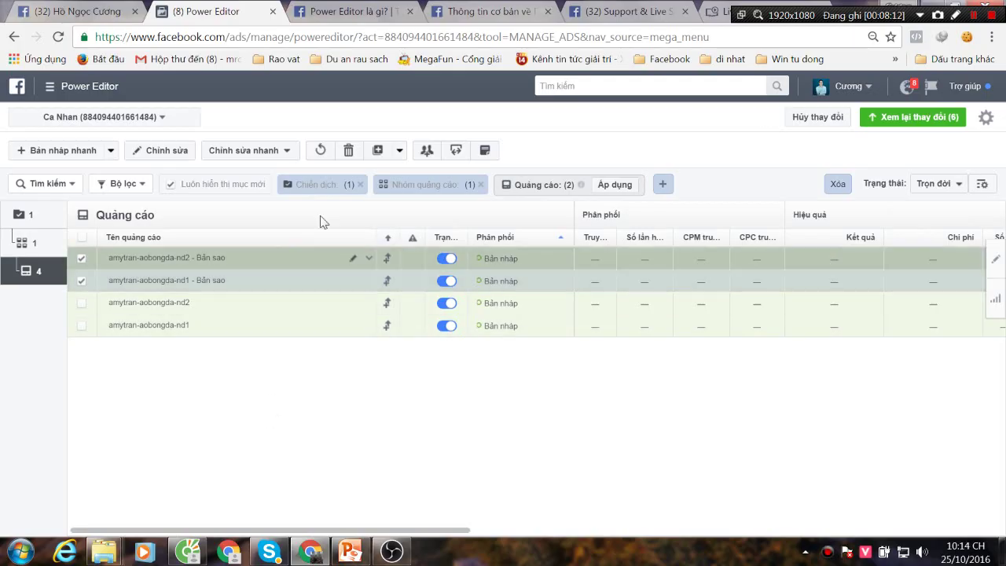
click(321, 152)
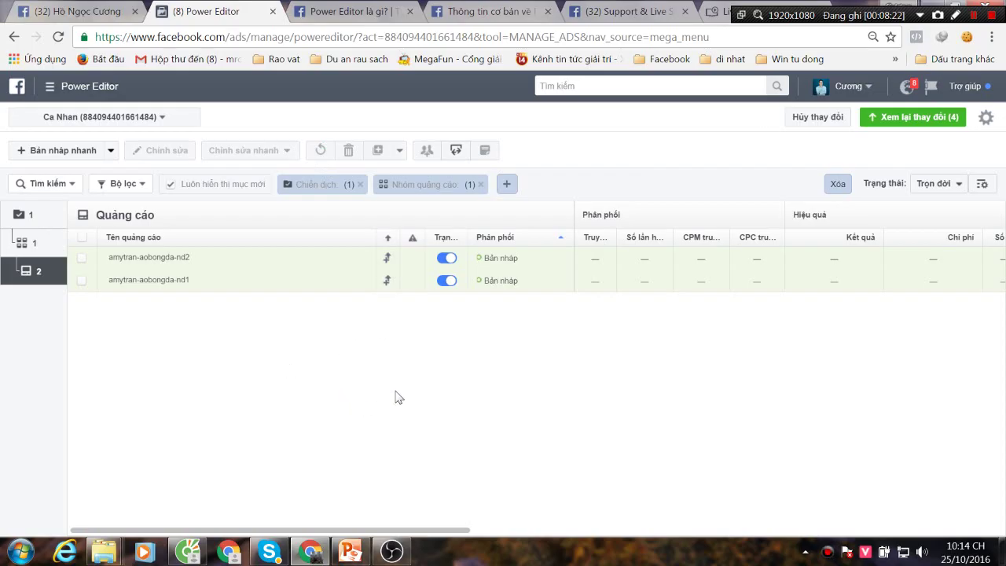
Duplicate the ad amytran-aobongda-nd1 and switch the copy from an existing post to a newly created ad with the text "Bài viết ẩn"
click(83, 286)
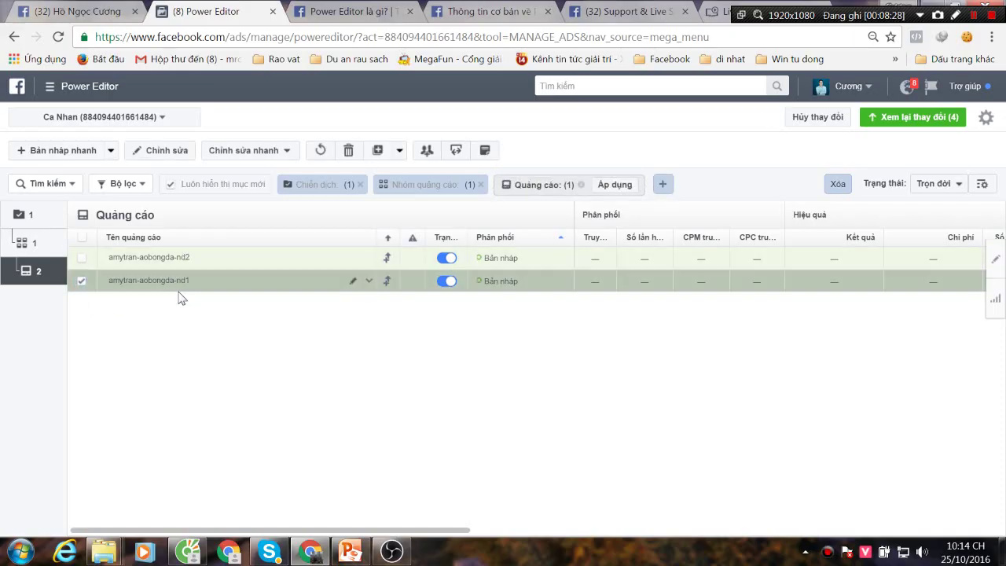
key(ctrl+v)
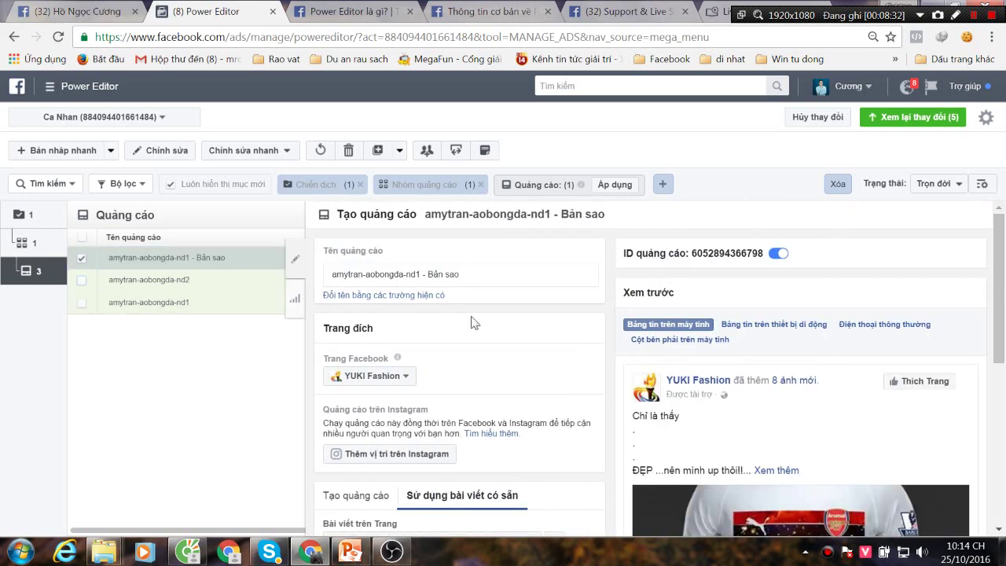
scroll(482, 322, down, 2)
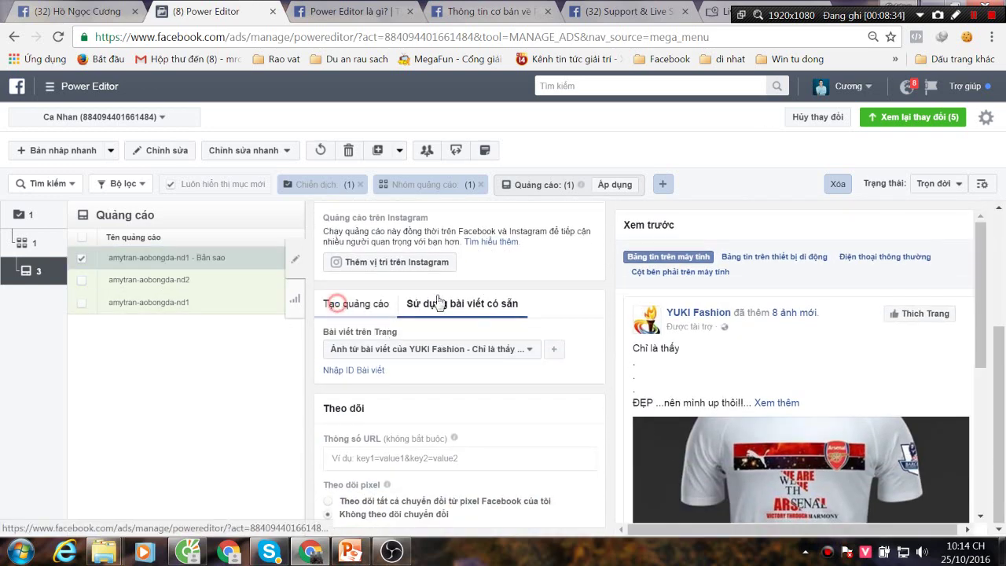
click(351, 304)
scroll(432, 328, down, 1)
click(390, 283)
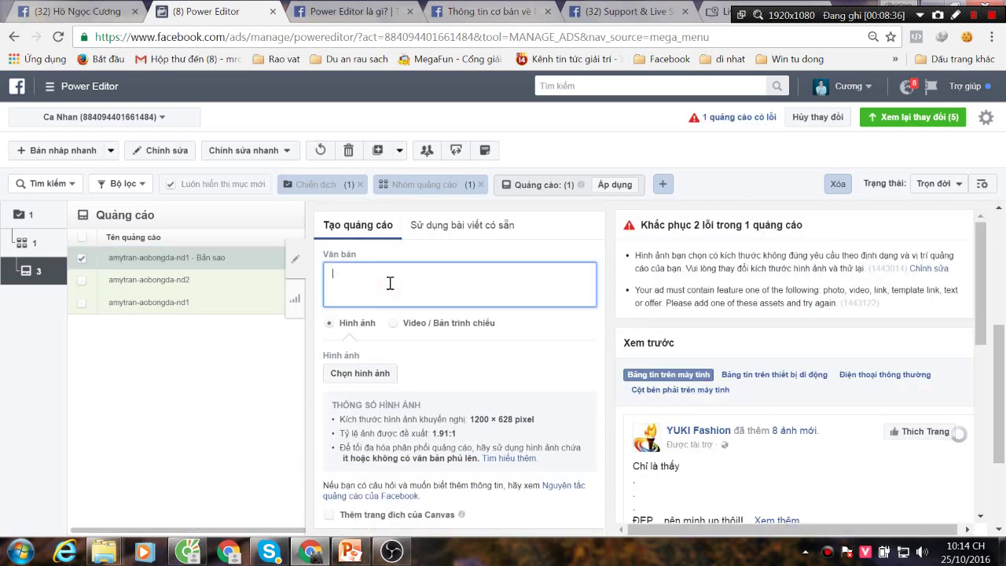
text(Bài v)
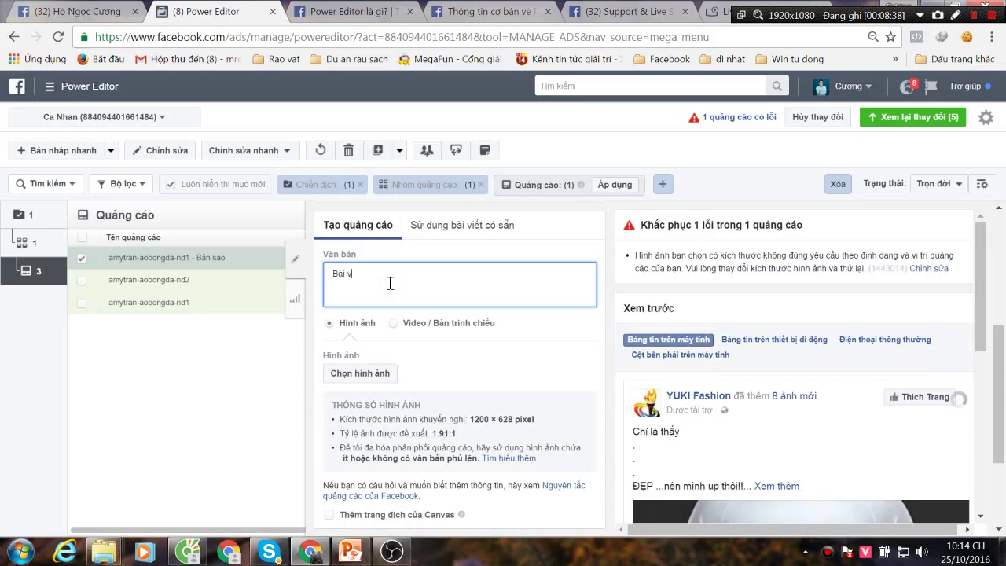
text(iết ảnh)
Choose the 1200 × 628 ninebot photo from the image library as the new ad's image and check the preview
scroll(409, 314, down, 2)
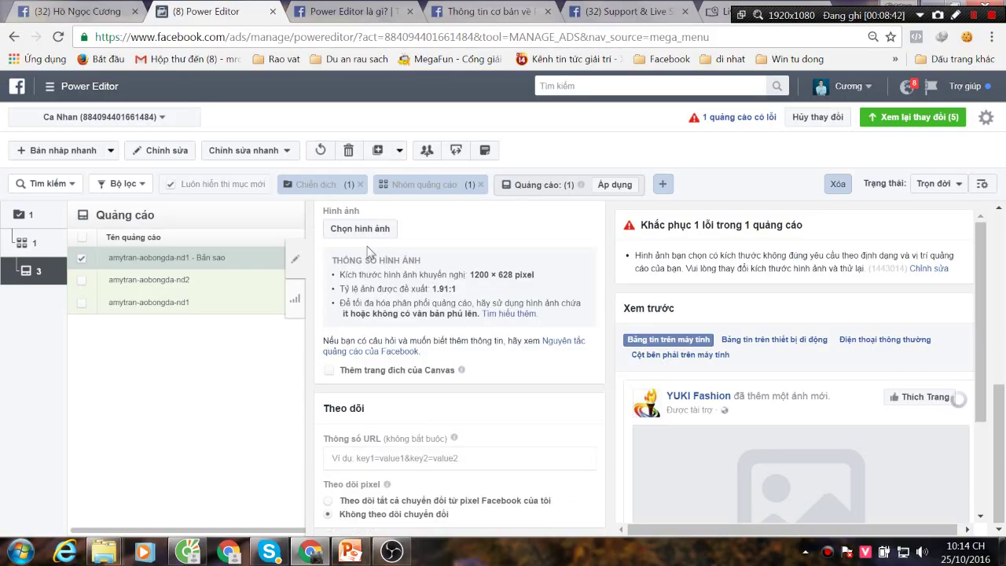
click(370, 236)
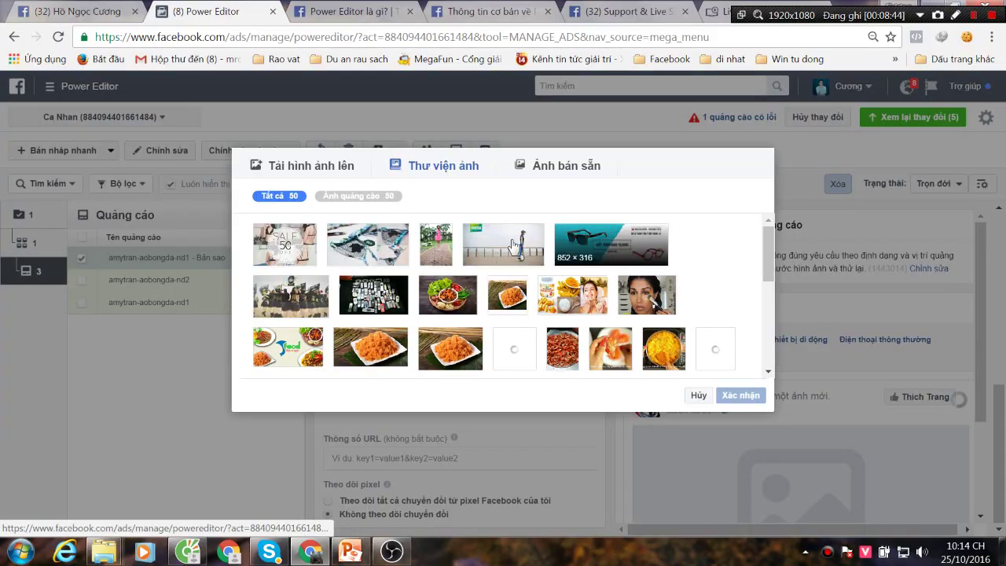
click(737, 397)
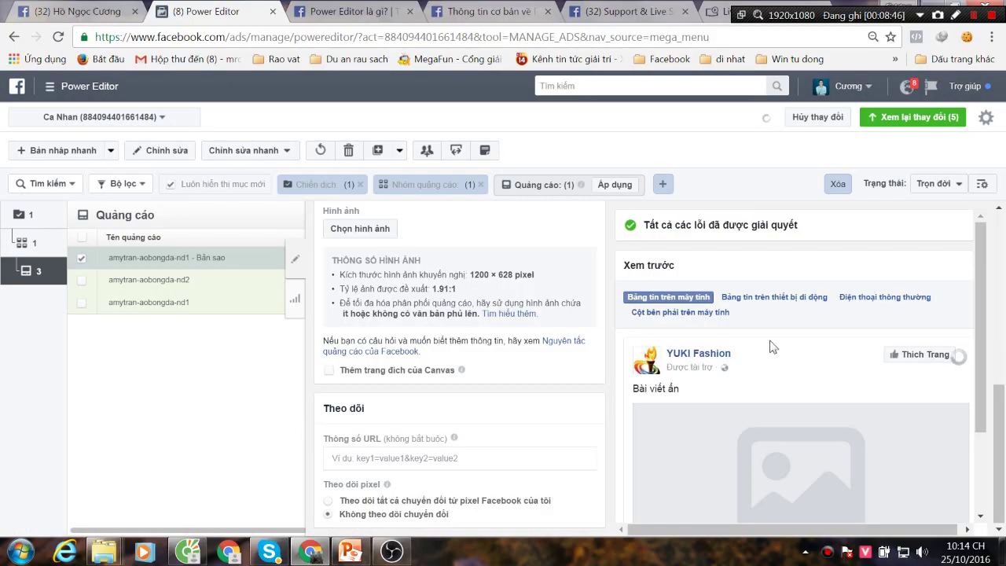
scroll(755, 330, down, 1)
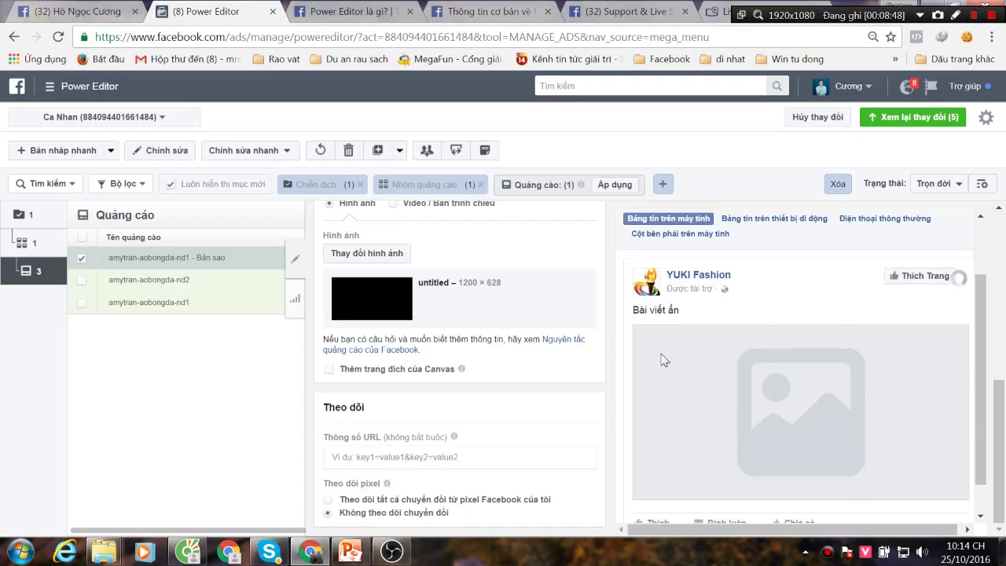
scroll(754, 371, down, 1)
scroll(551, 361, down, 2)
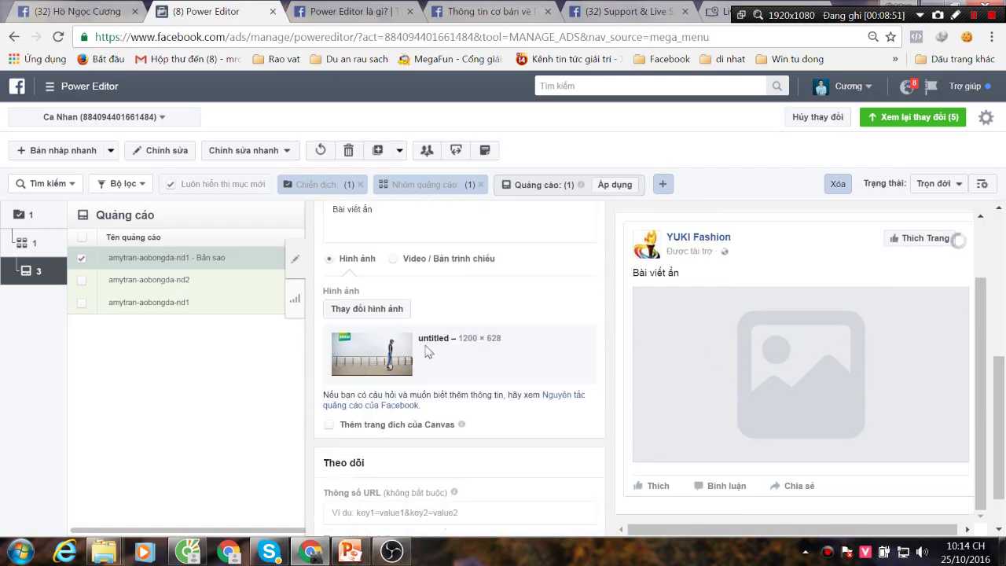
scroll(424, 315, down, 1)
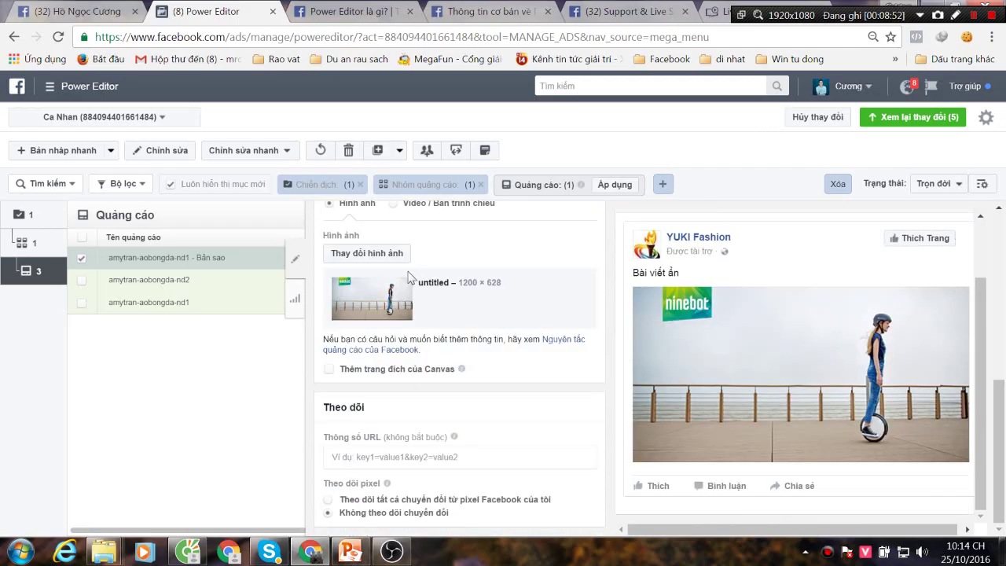
scroll(401, 285, up, 2)
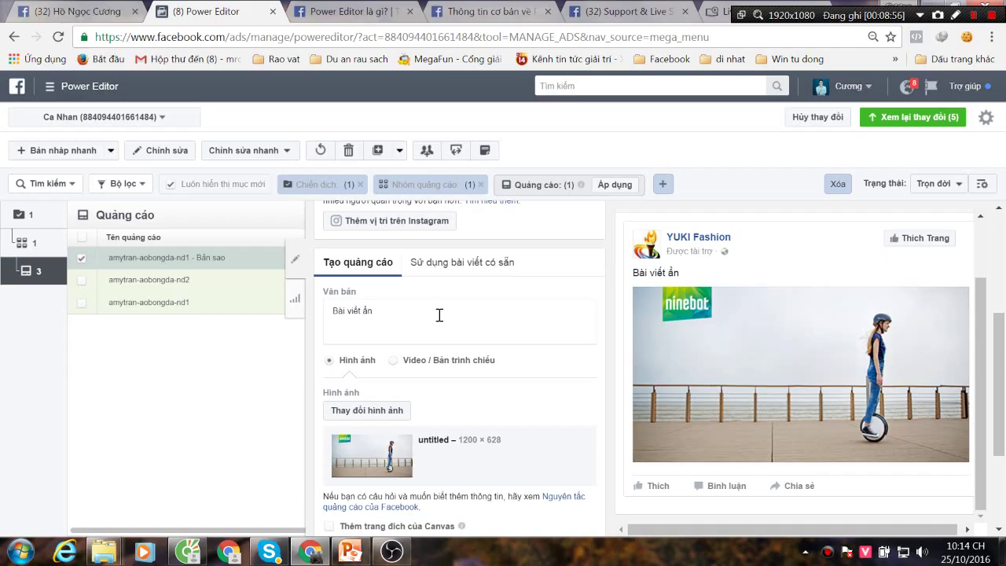
scroll(439, 316, down, 2)
scroll(460, 352, up, 3)
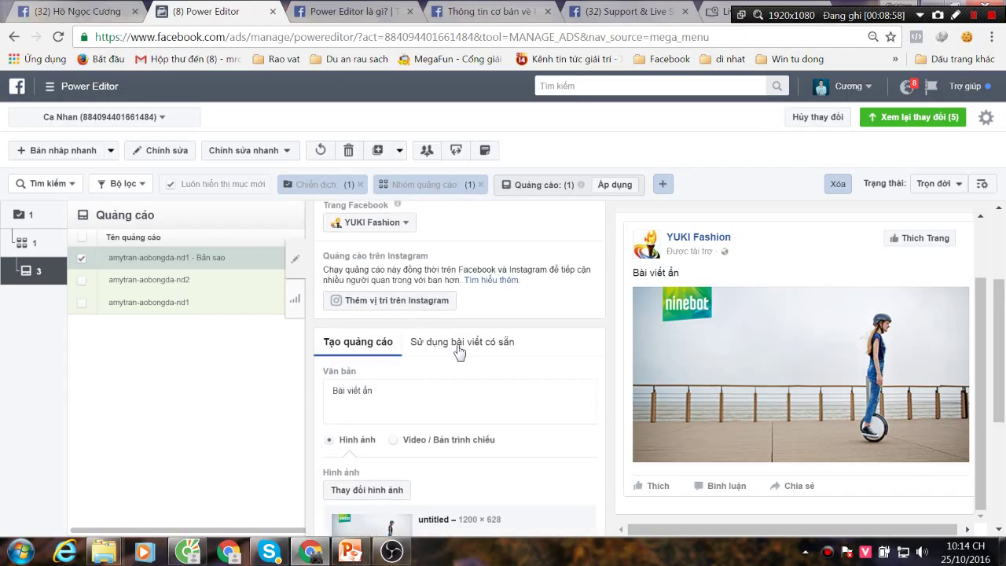
Close the editing pane and rename the copied ad as amytran-aobongda-bv an 1 in the ad list
click(295, 259)
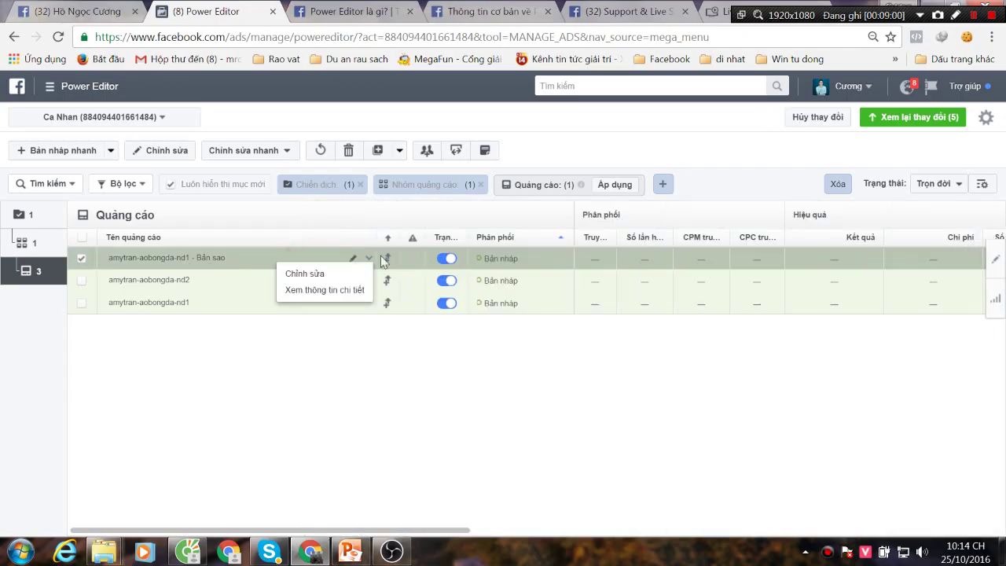
click(353, 258)
click(191, 259)
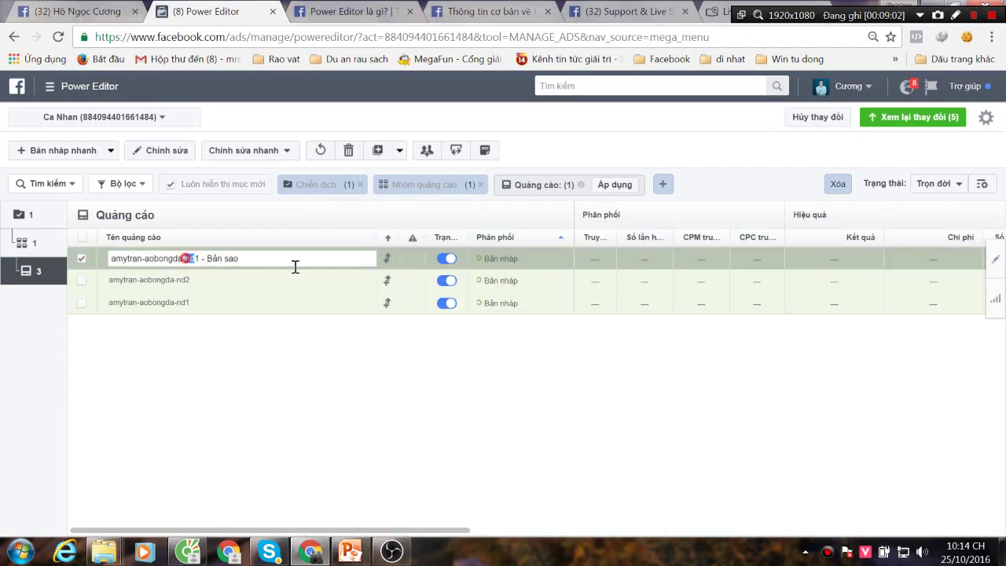
key(shift+End)
text(by an)
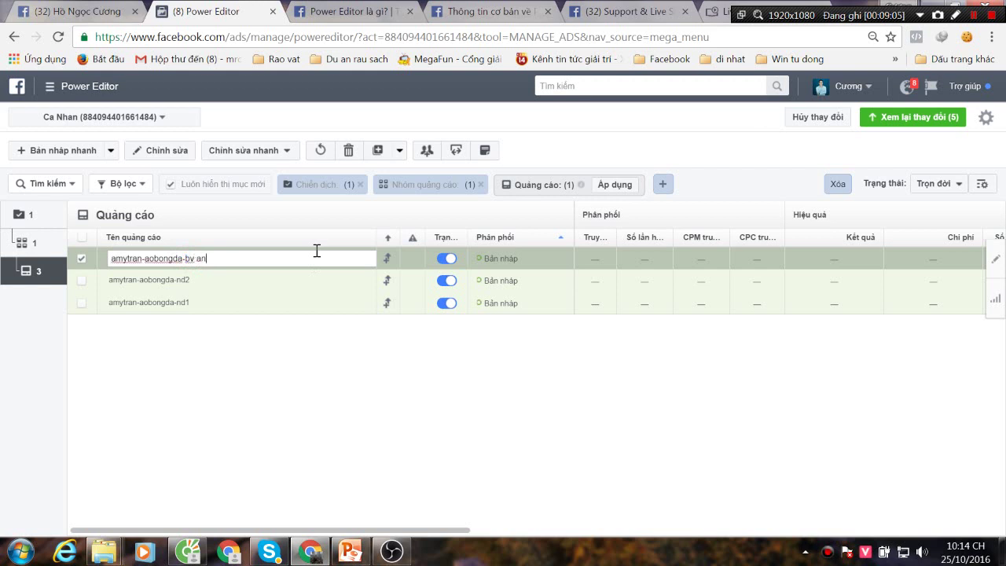
text( 1)
key(Return)
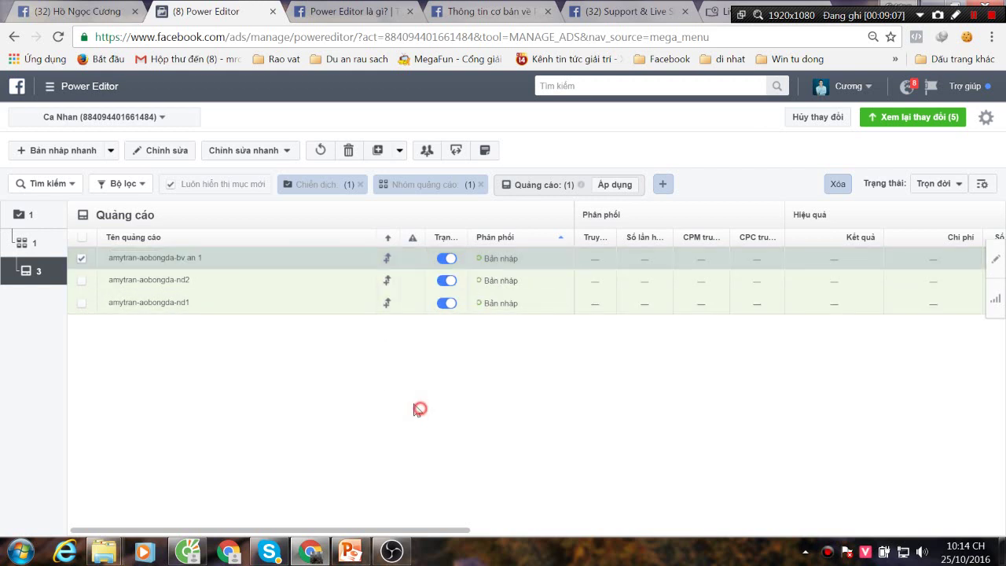
Duplicate the ad amytran-aobongda-bv an 1 and name the copy amytran-aobongda-nd2
key(ctrl+d)
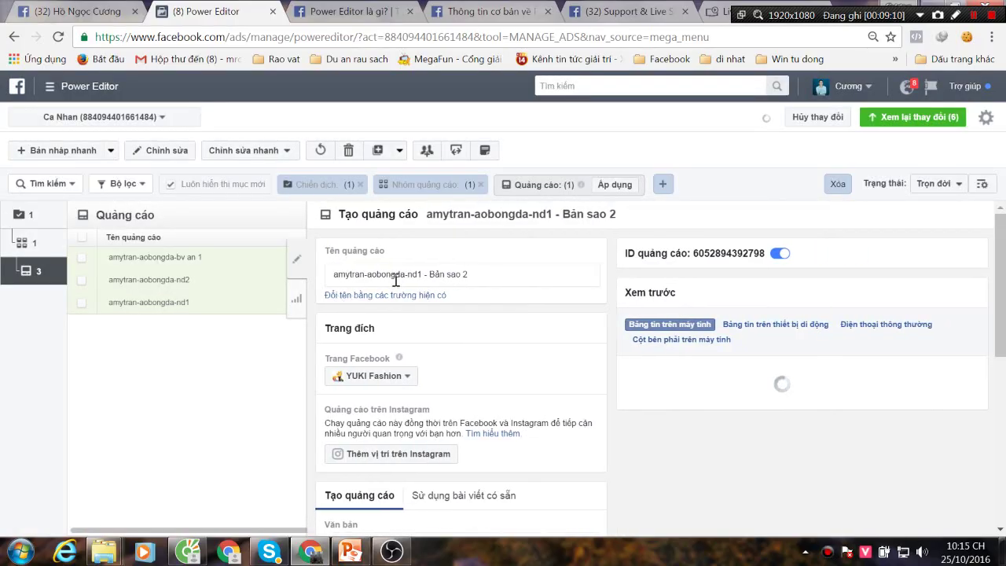
drag(427, 274, 410, 275)
shift+click(521, 274)
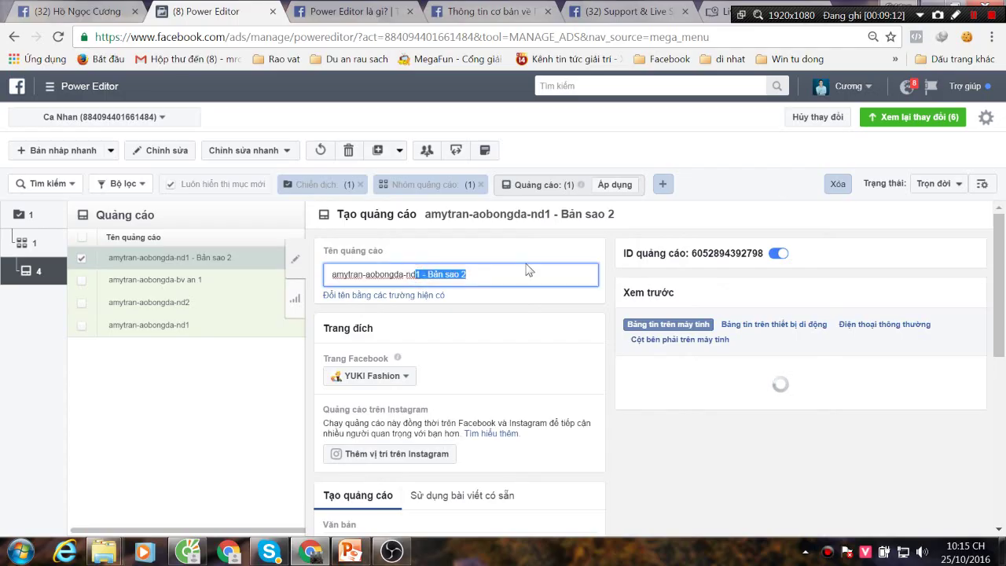
text(2)
Change the duplicated ad's text to "Bài viết ẩn 2" and check its preview
scroll(429, 431, down, 1)
scroll(428, 431, down, 1)
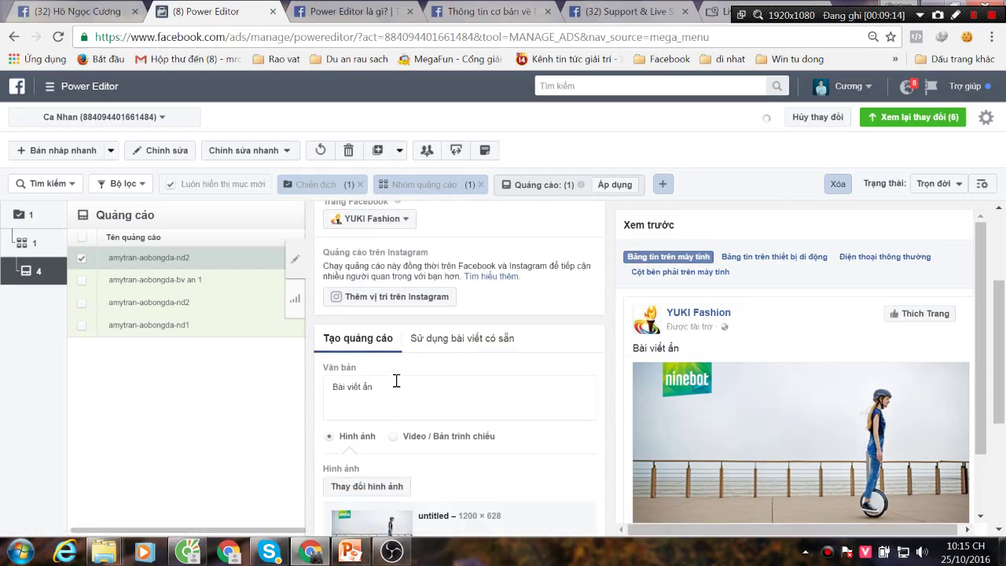
click(390, 386)
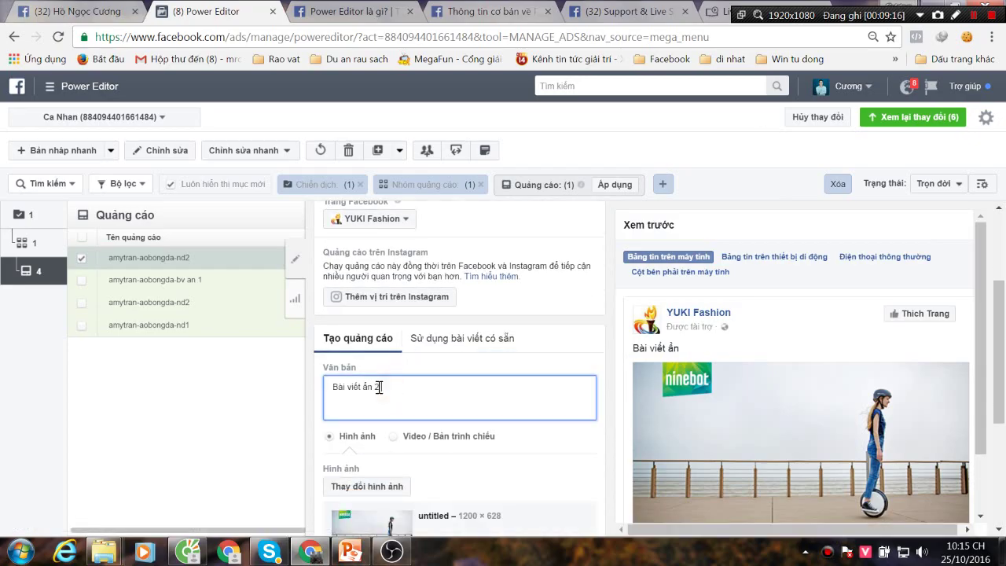
text(2)
click(360, 389)
scroll(837, 423, down, 3)
drag(982, 367, 983, 393)
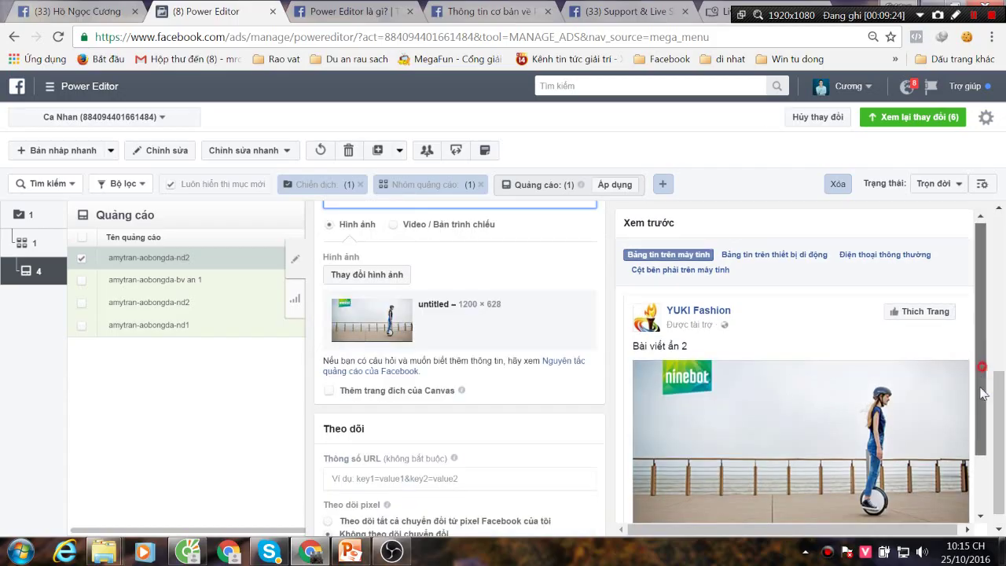
Check the rest of the duplicated ad's preview and close the editing pane
scroll(918, 398, down, 2)
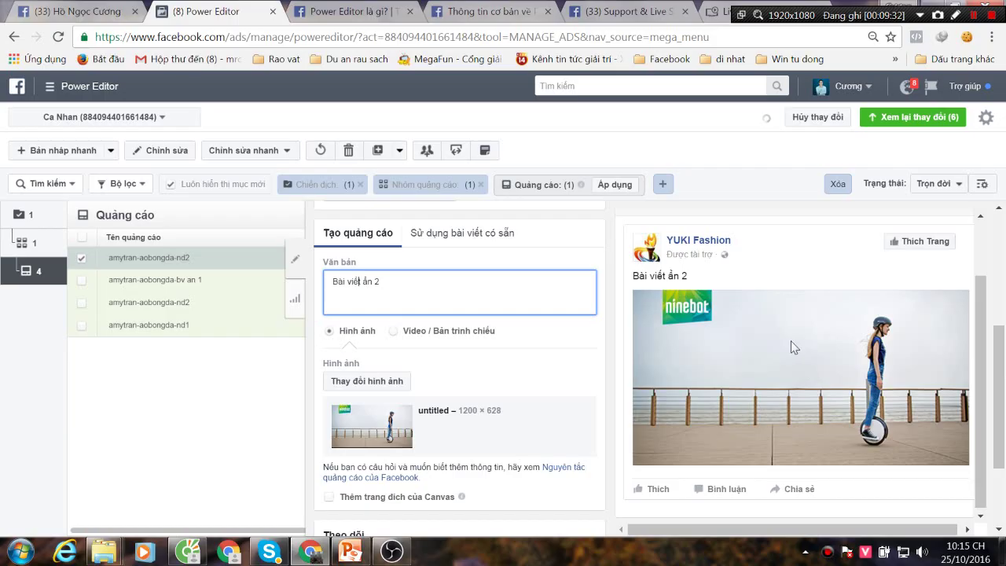
click(295, 259)
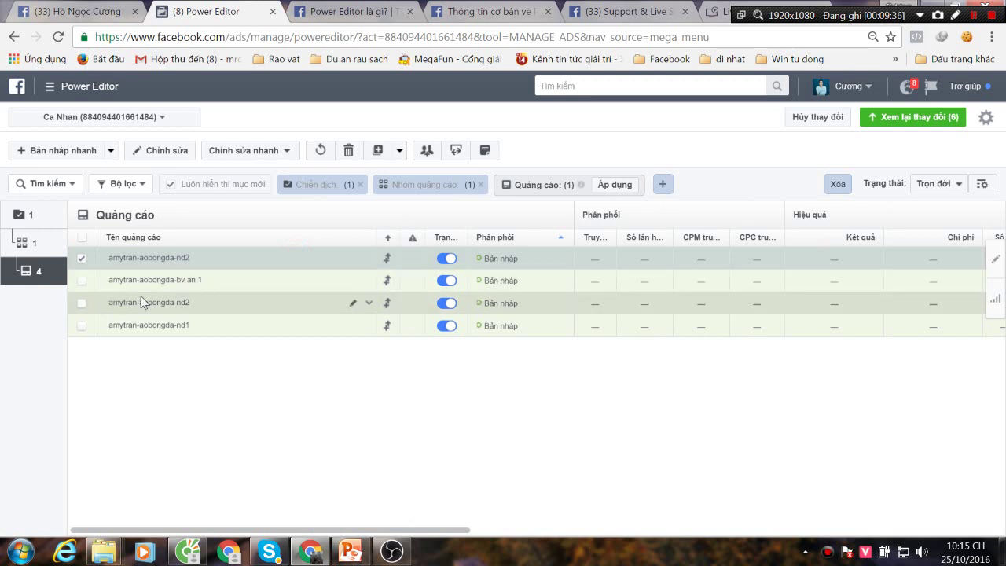
click(84, 282)
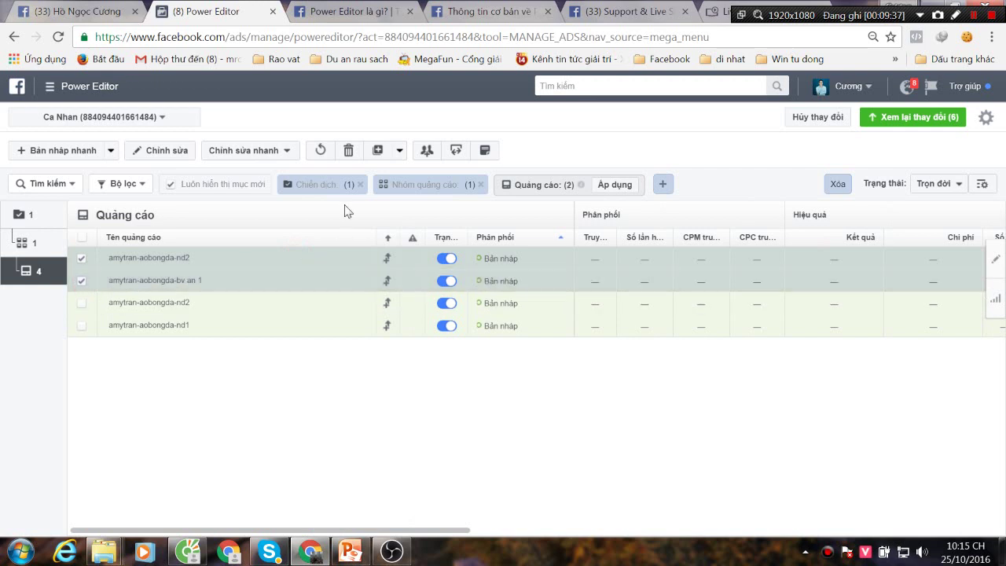
click(348, 150)
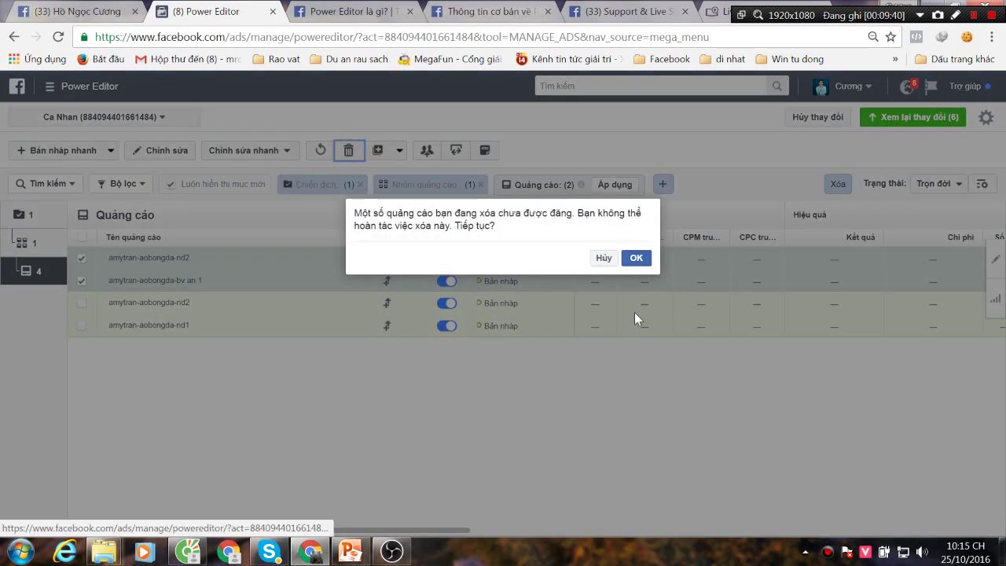
click(602, 364)
click(202, 280)
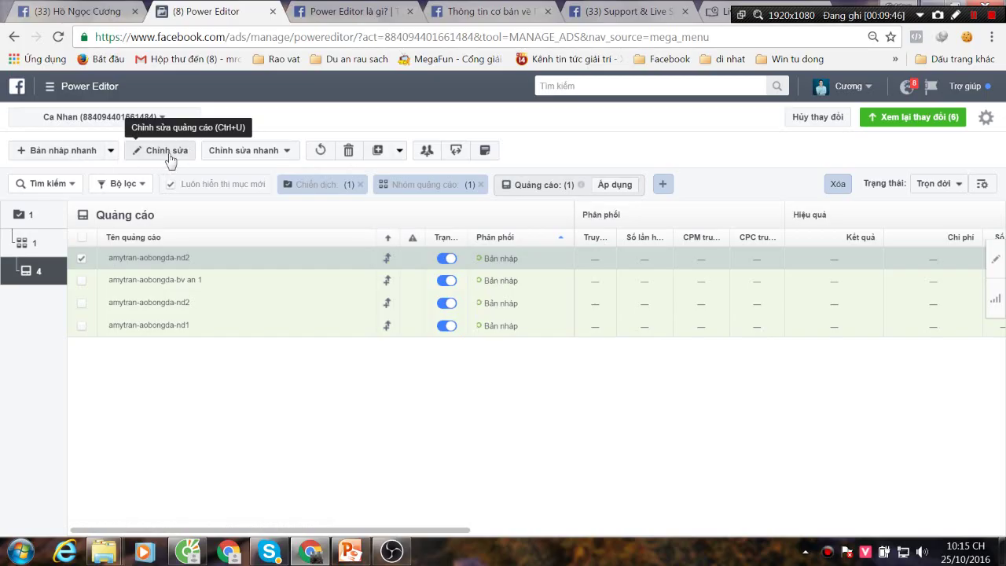
click(283, 151)
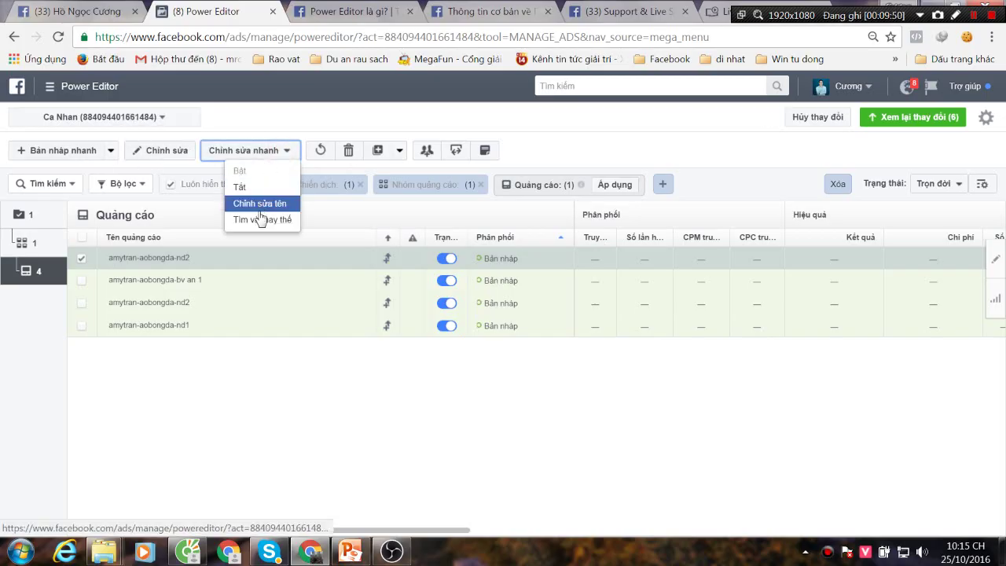
click(317, 118)
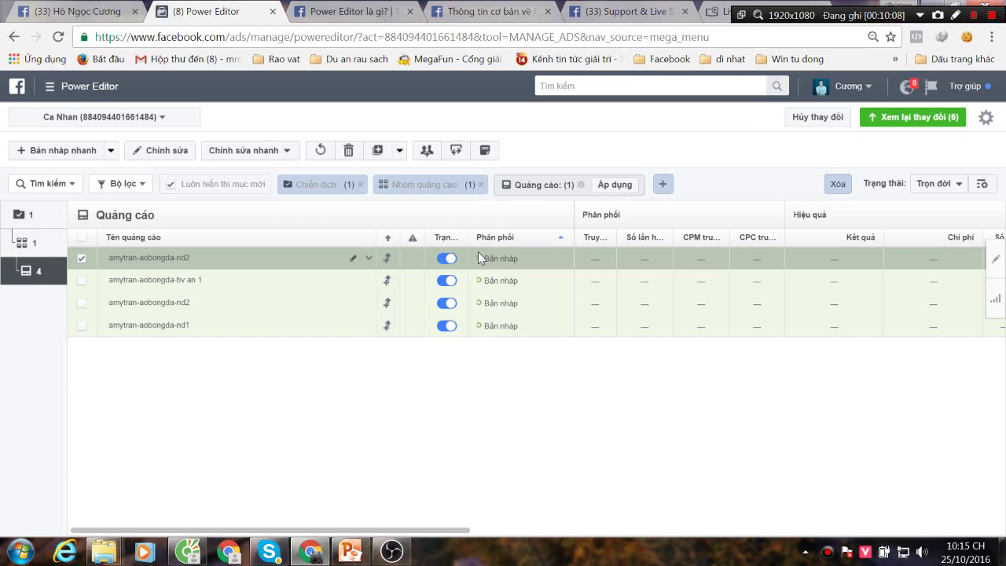
Delete the two hidden-post draft ads, amytran-aobongda-bv an 1 and its copy amytran-aobongda-nd2, and confirm the deletion
click(81, 283)
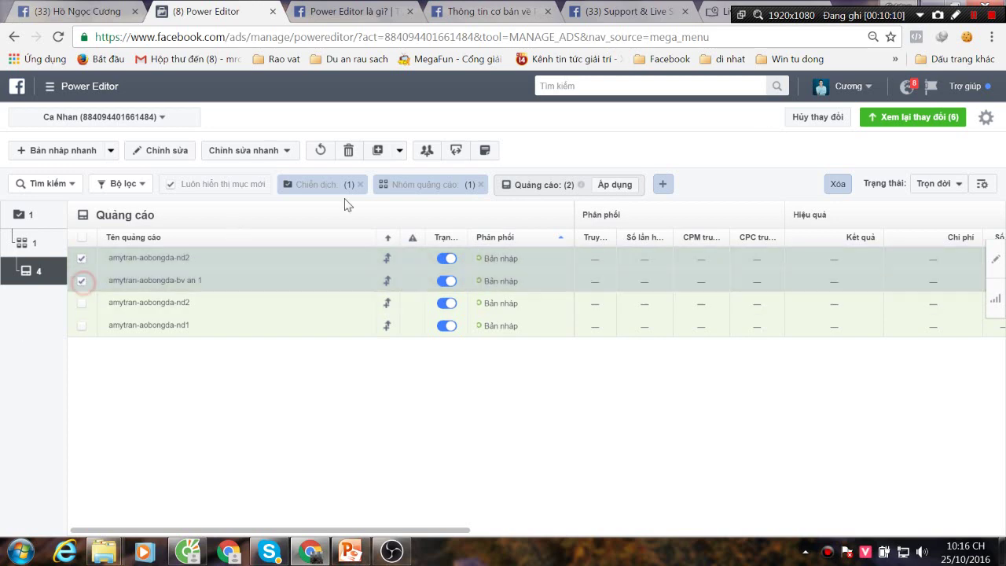
click(348, 151)
click(626, 260)
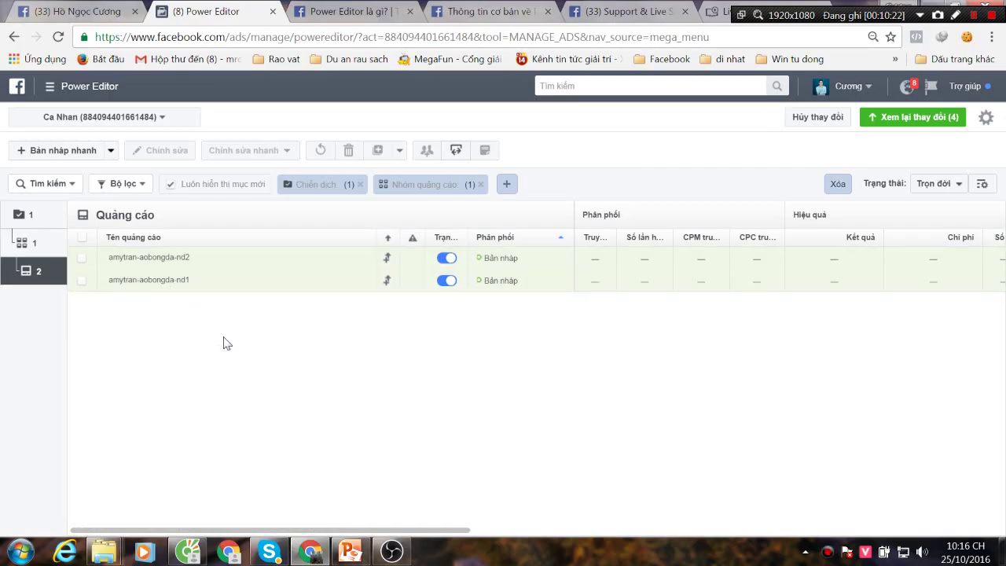
Start splitting the audience of the ad set amytran-test-tuoi-18-25
click(29, 247)
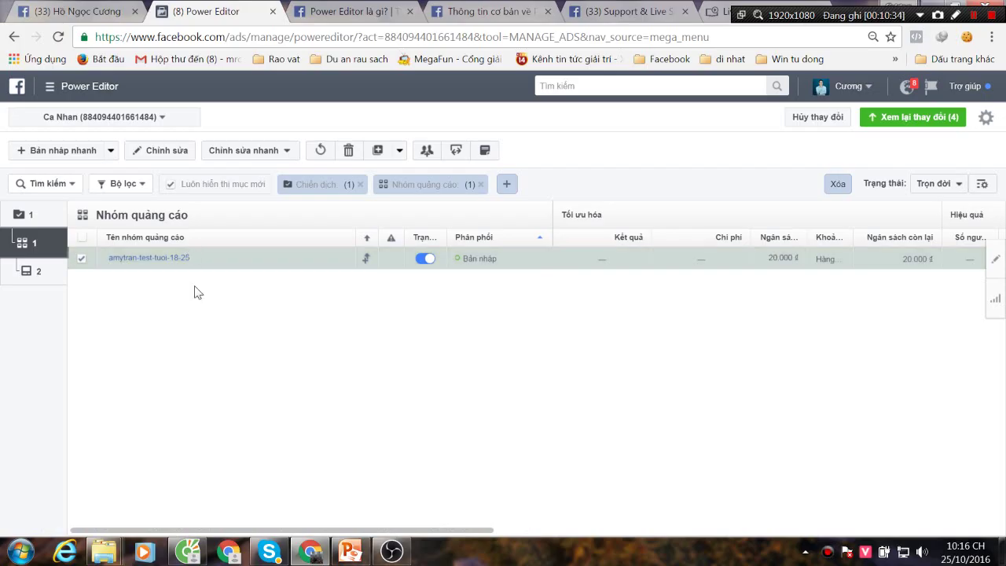
click(399, 152)
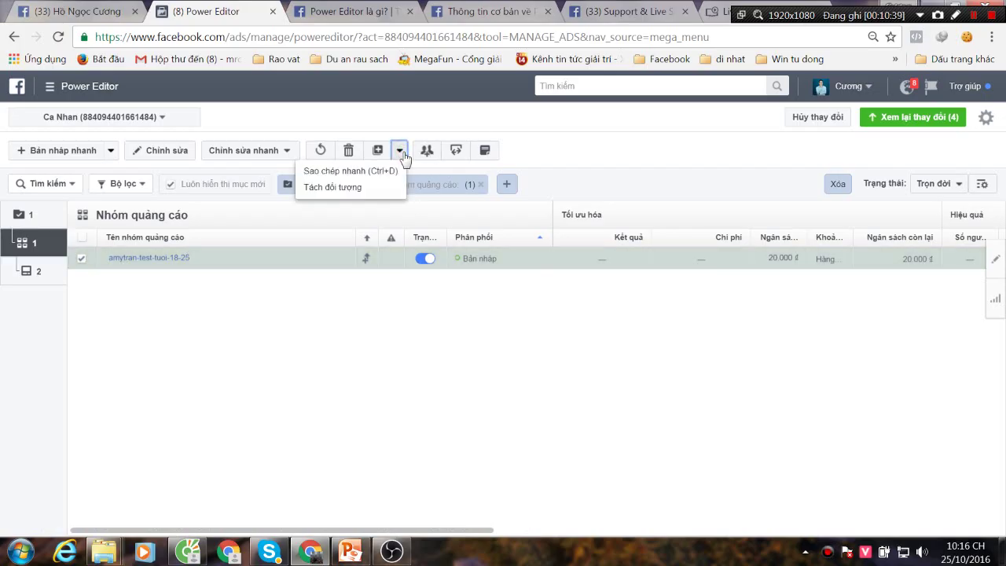
click(353, 189)
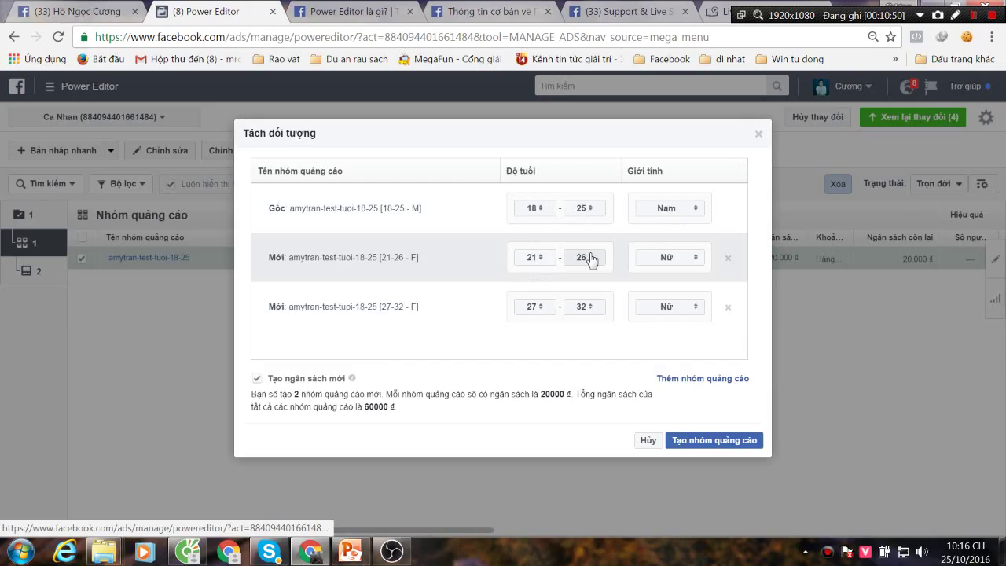
click(538, 265)
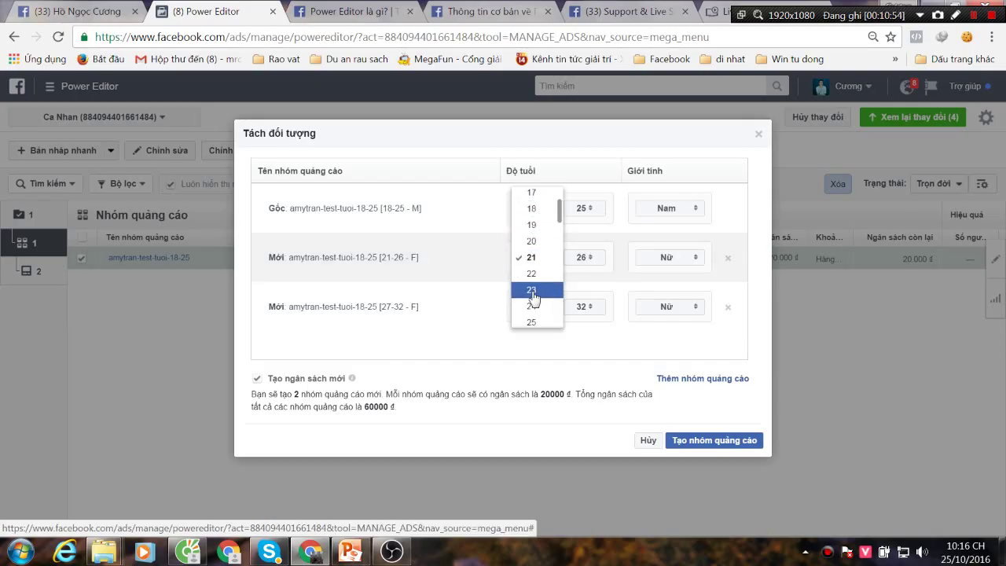
scroll(533, 294, down, 2)
click(533, 258)
click(586, 257)
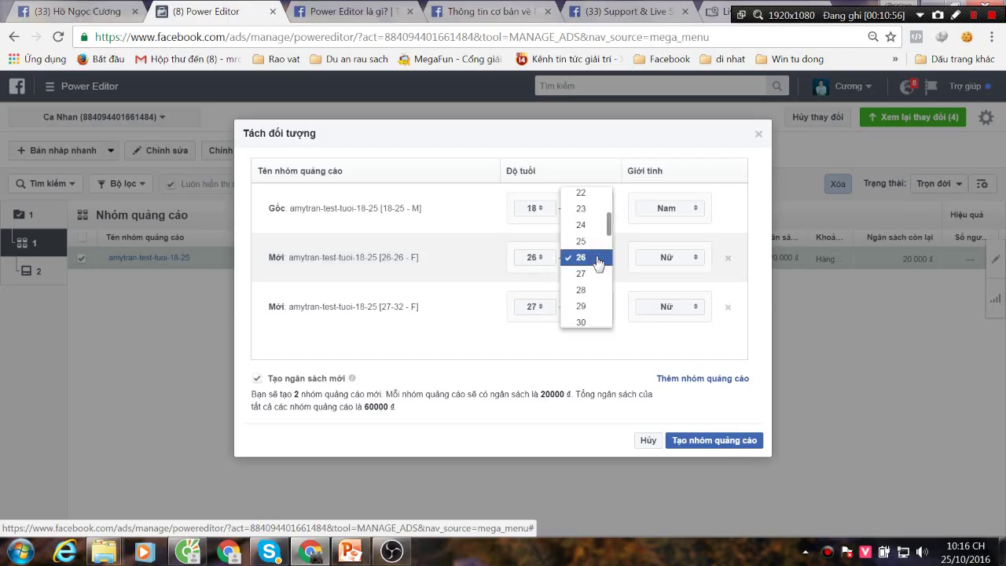
scroll(598, 263, down, 2)
click(586, 243)
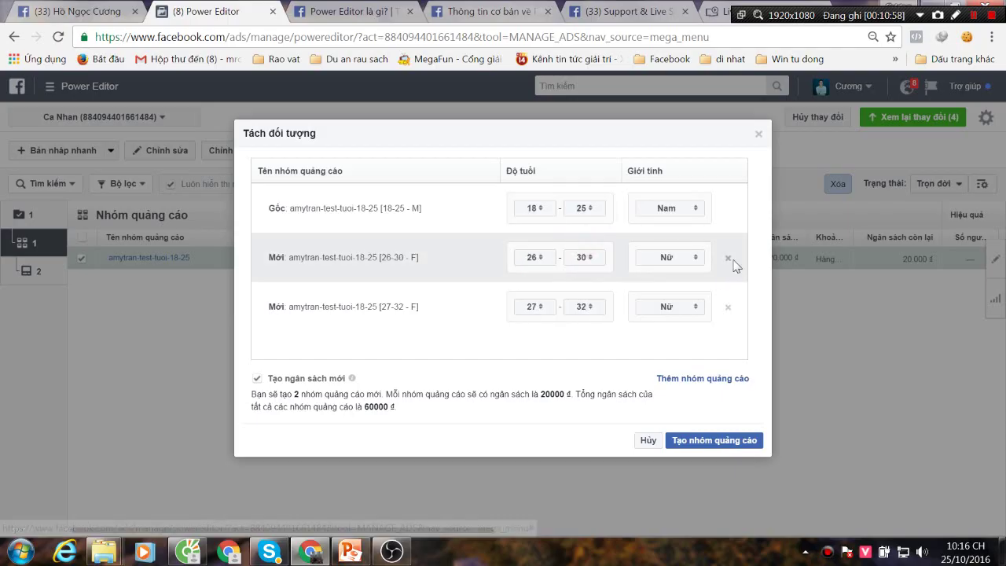
Replace the two proposed female ad sets in the audience split with two male ad sets aged 26–33 and 34–41
click(729, 258)
click(731, 257)
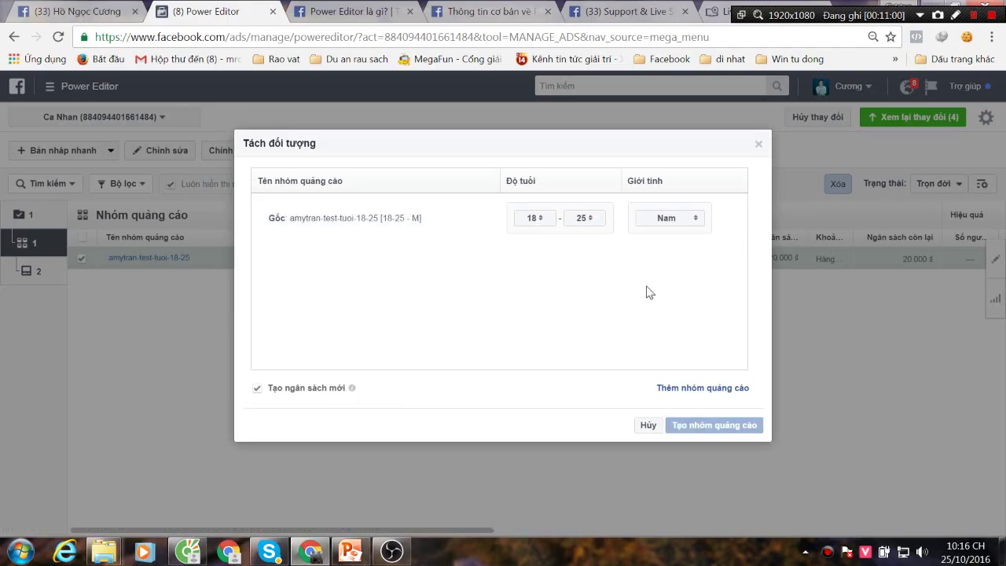
click(686, 388)
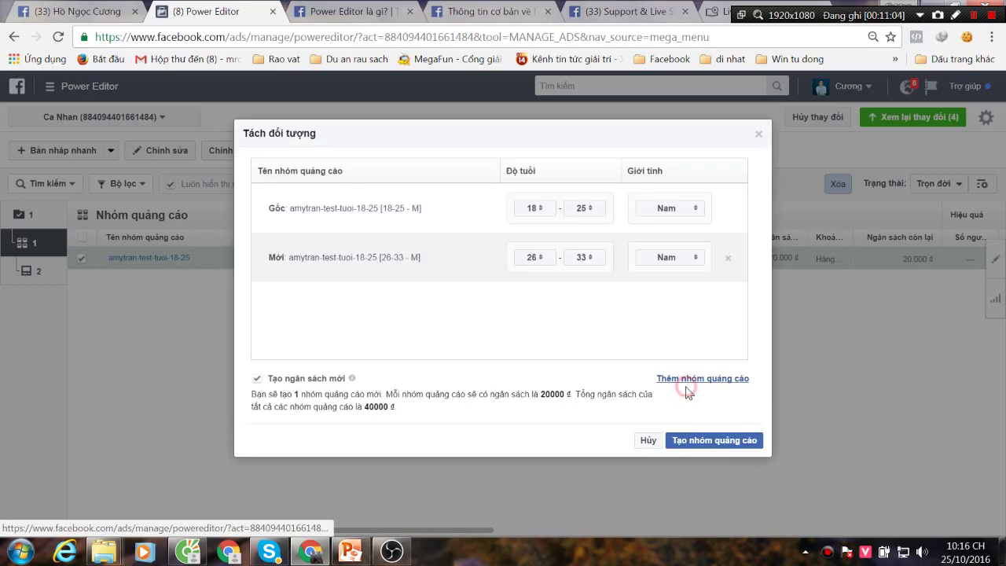
click(689, 378)
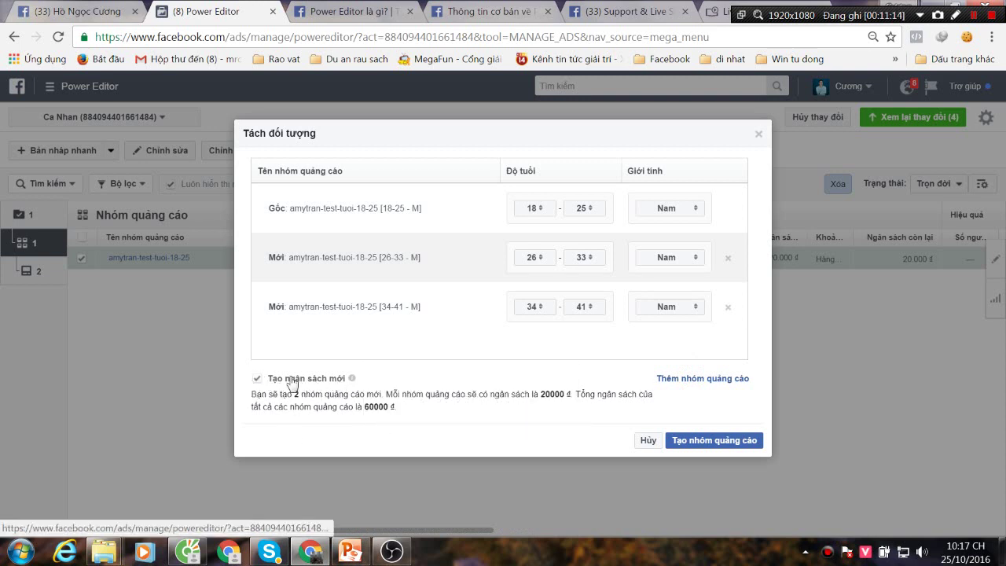
Compare the split with and without new budgets, then create the two ad sets with the new budget option enabled
click(258, 378)
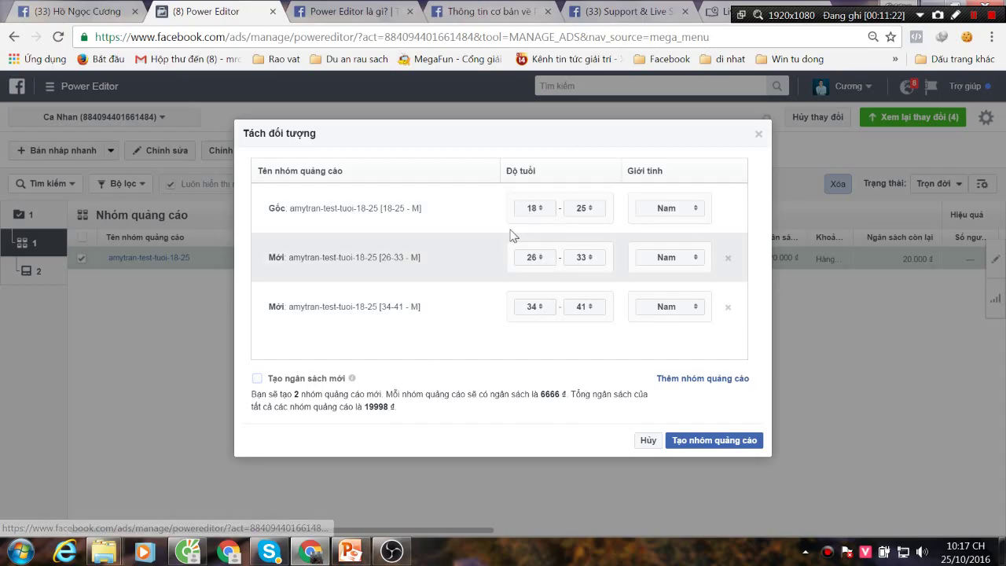
click(256, 379)
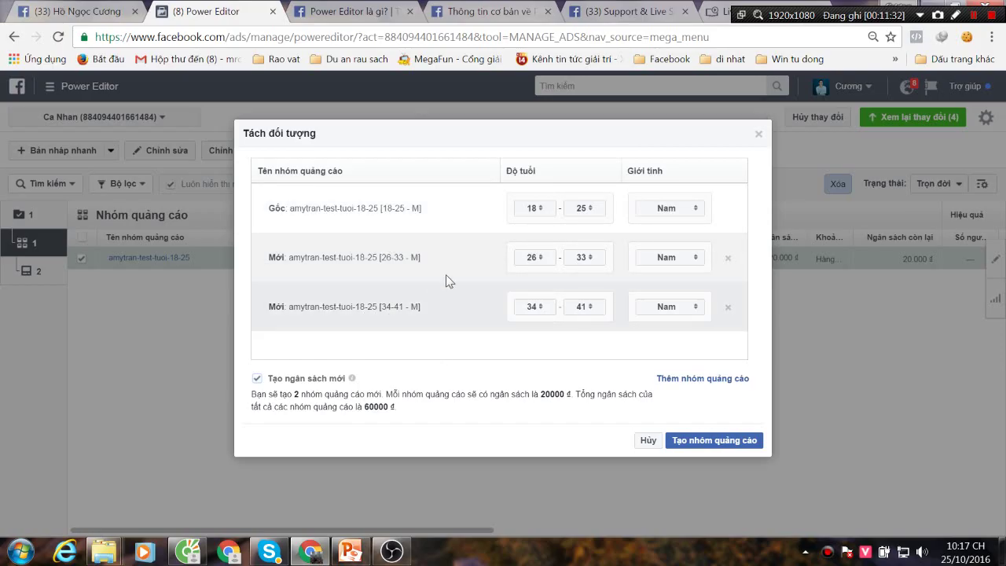
click(716, 441)
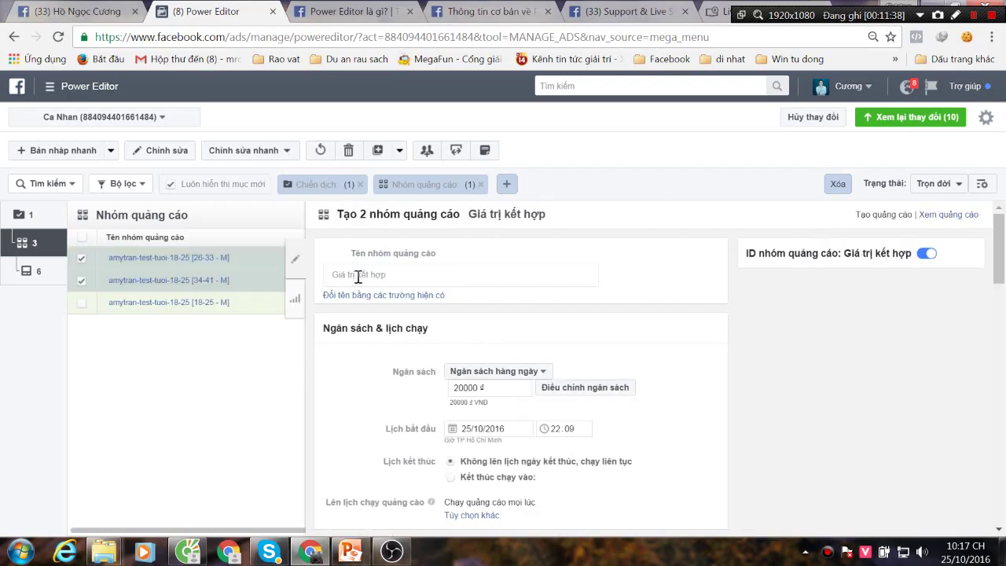
Close the editing pane, clear the ad set selection and review the ads and ad sets produced by the split
click(297, 263)
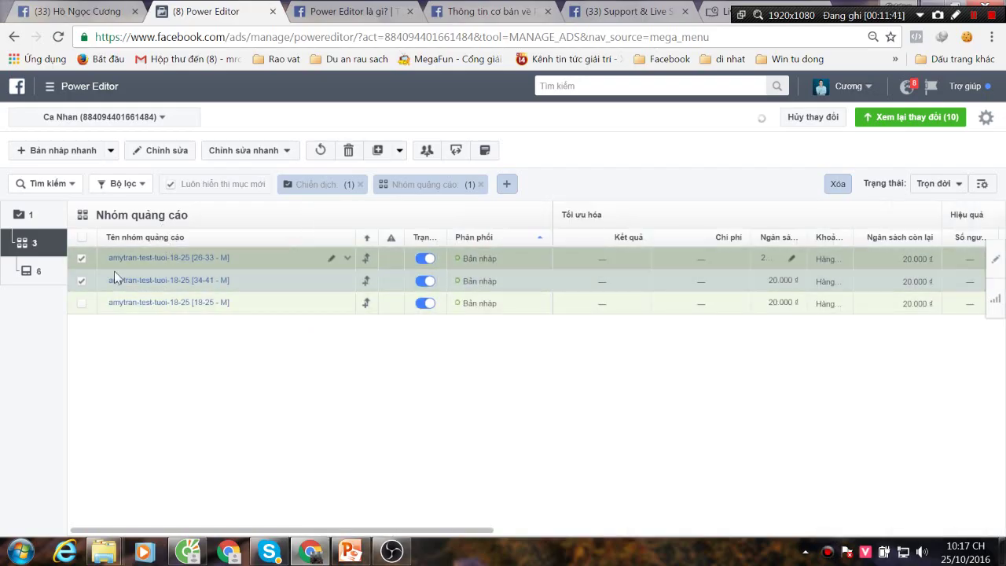
click(81, 281)
click(81, 258)
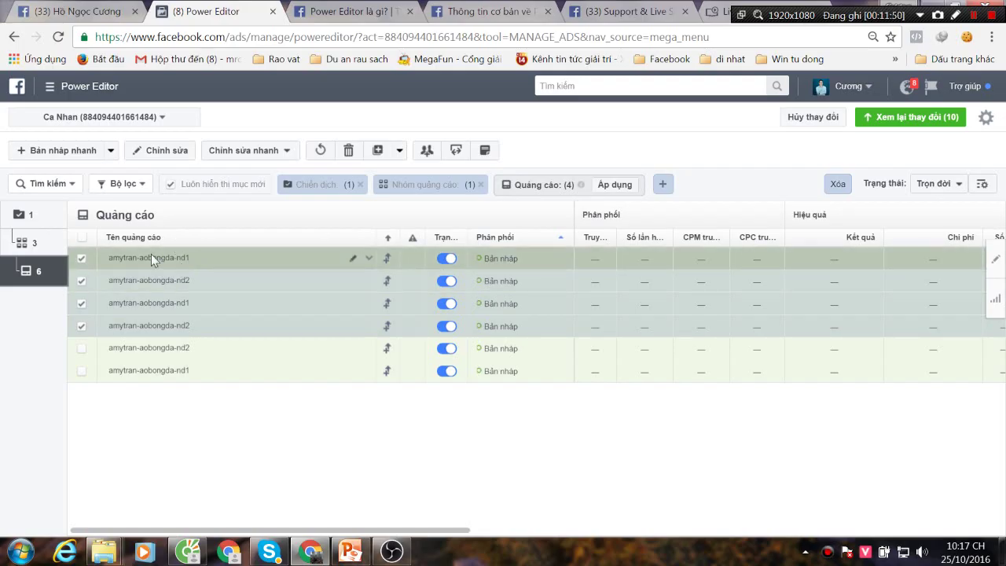
click(25, 242)
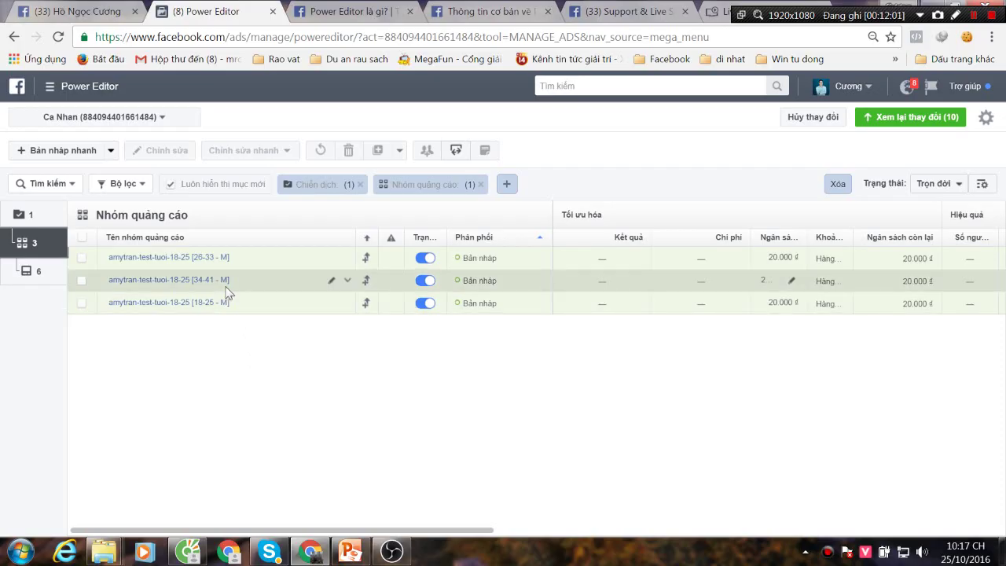
Duplicate the campaign amytran-ttbv, name the copy "amytran-ttbv - test so thich" and close the editing pane
click(24, 214)
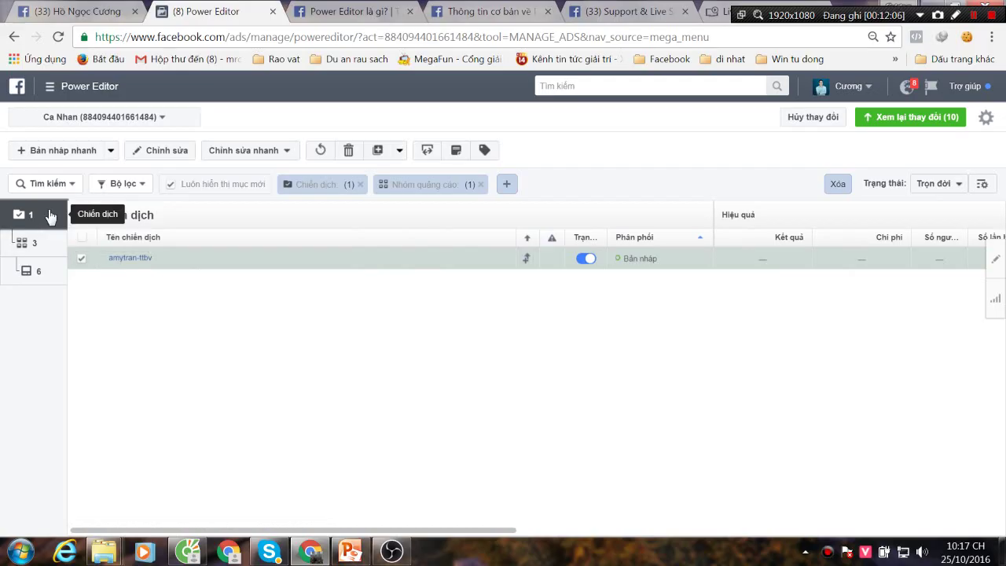
click(81, 259)
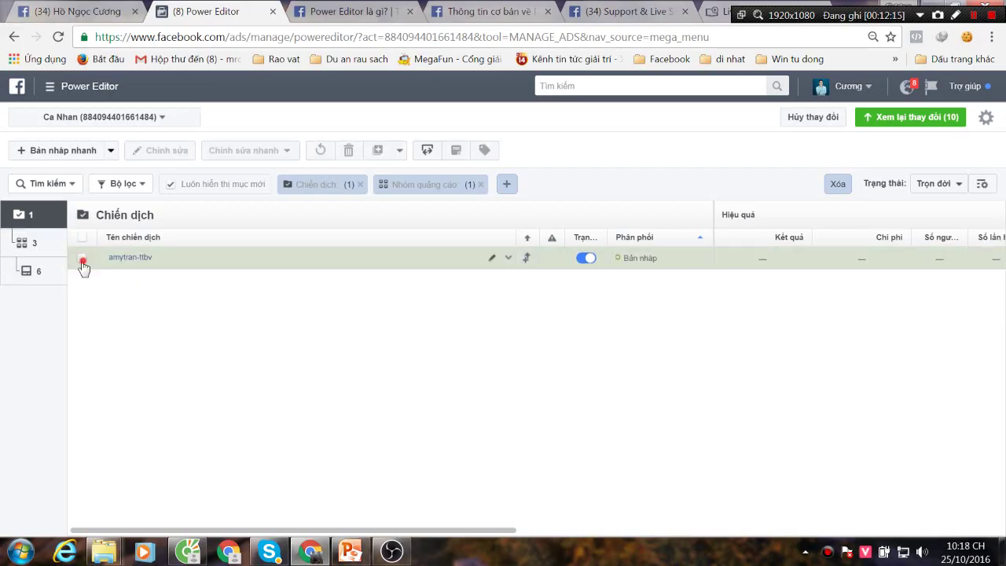
click(82, 259)
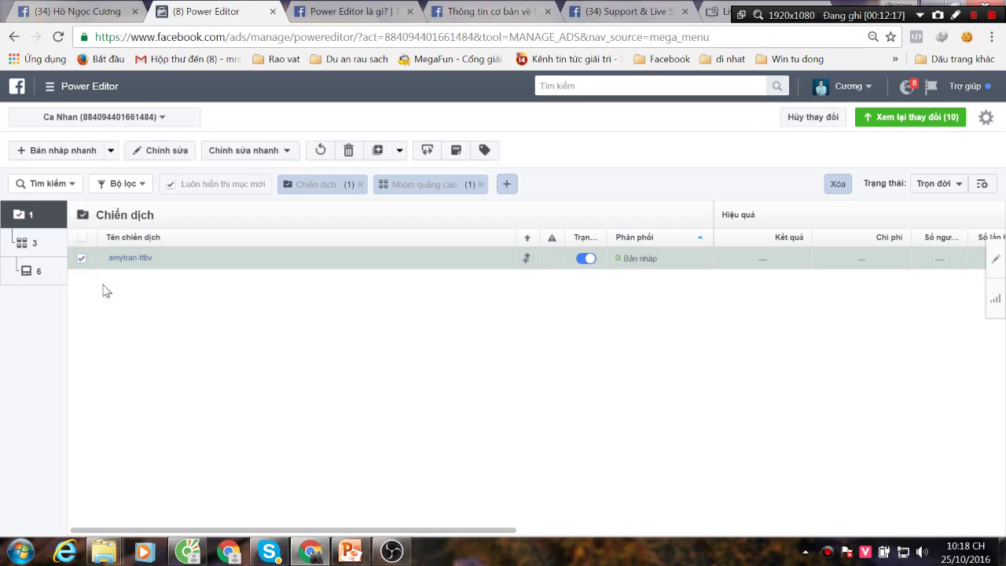
key(ctrl+v)
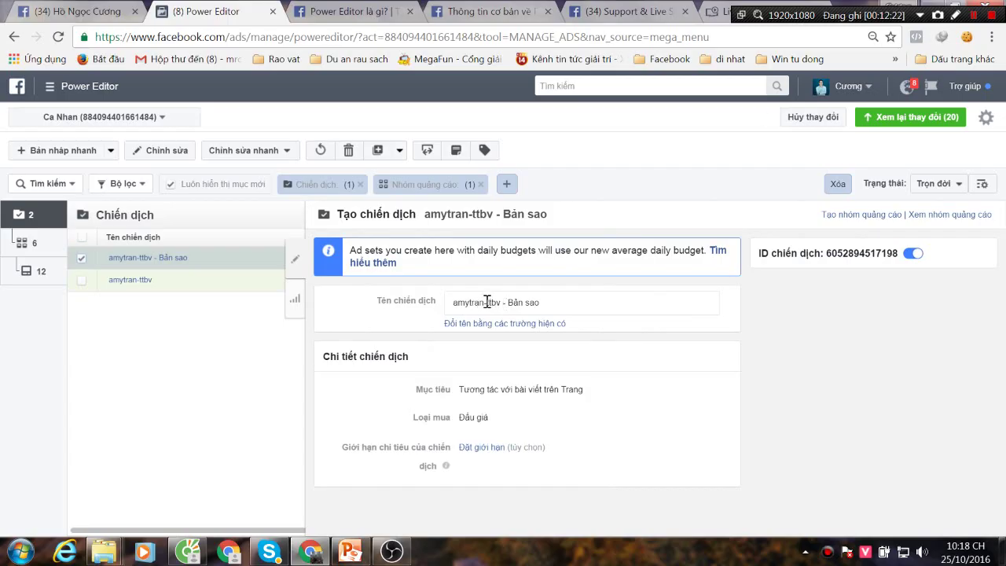
drag(508, 304, 617, 306)
text(test)
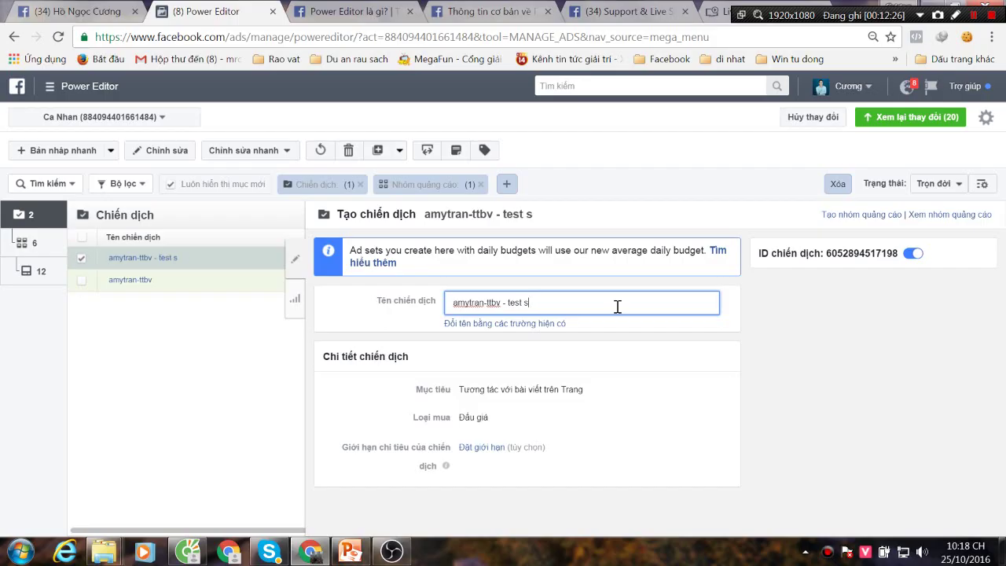
click(296, 258)
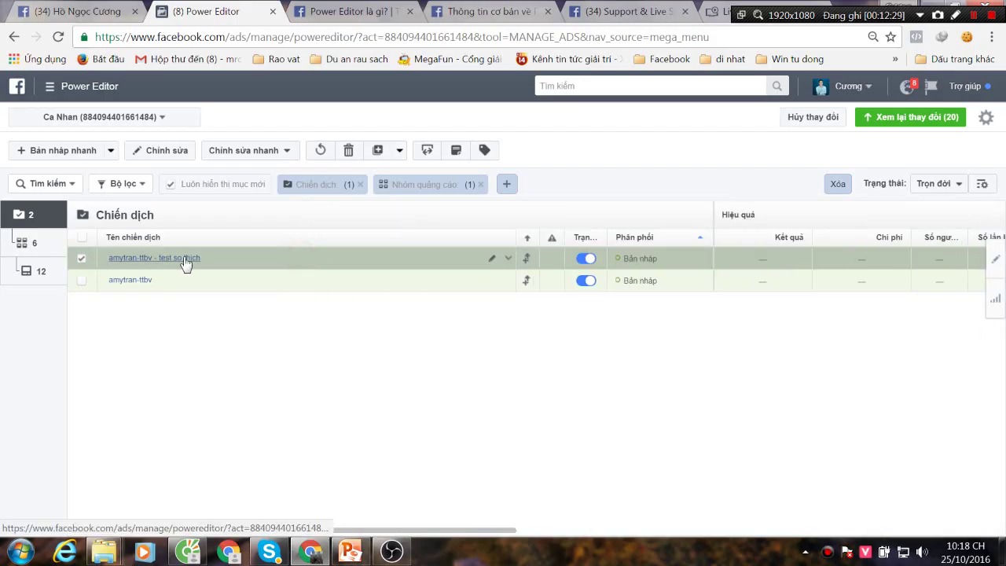
Open the three ad sets of the duplicated campaign for editing together and rename them amytran-test-sothich
click(135, 283)
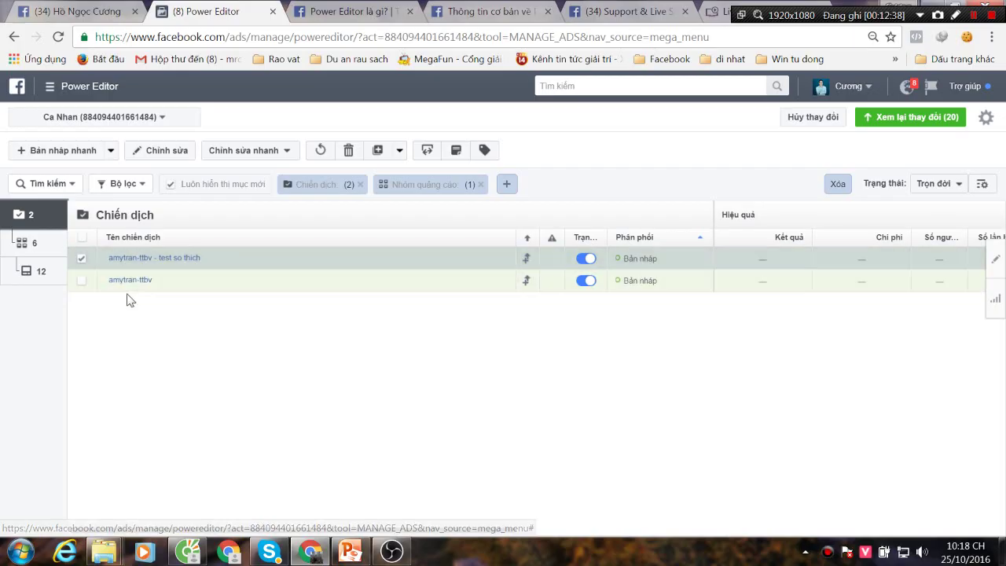
click(179, 264)
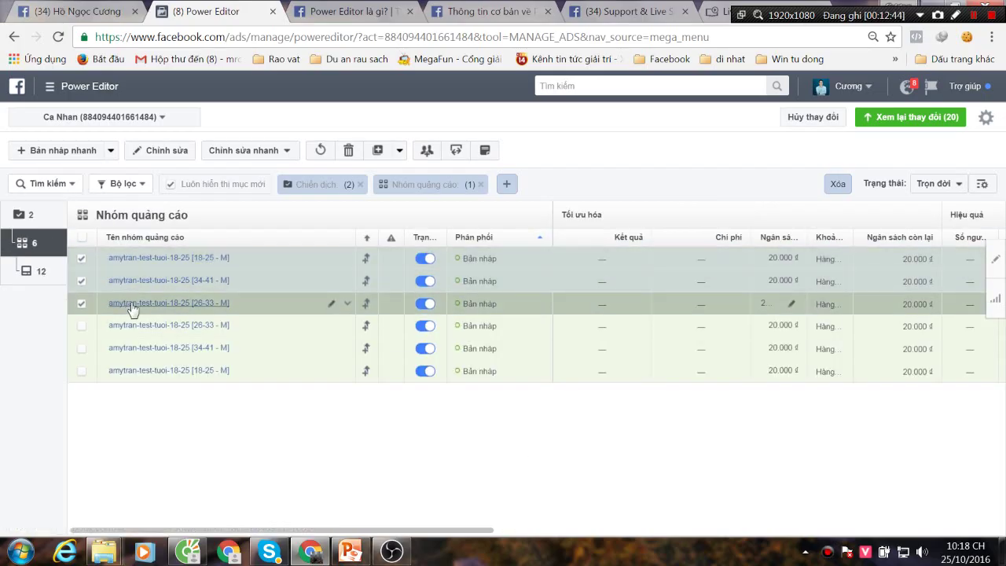
click(161, 156)
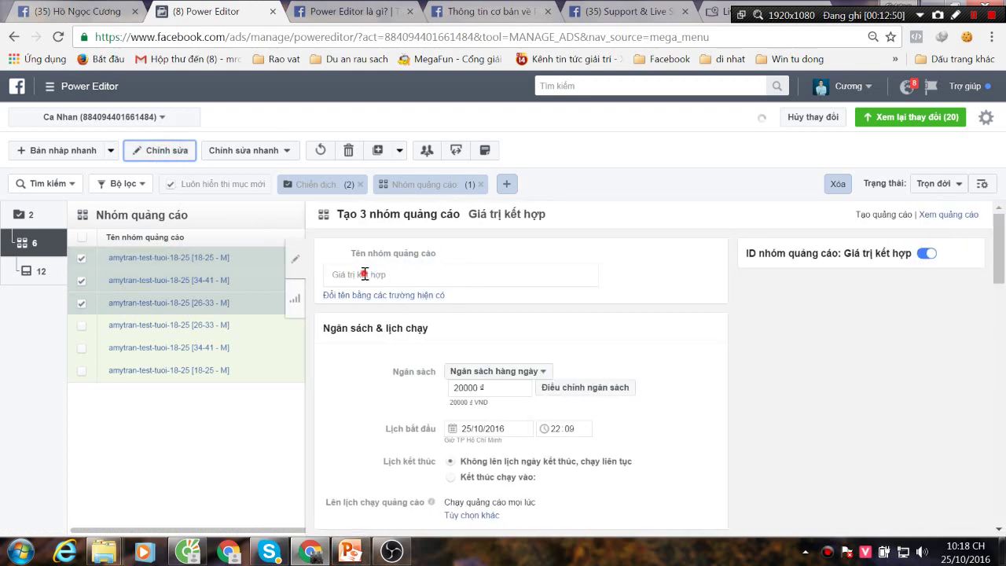
click(364, 274)
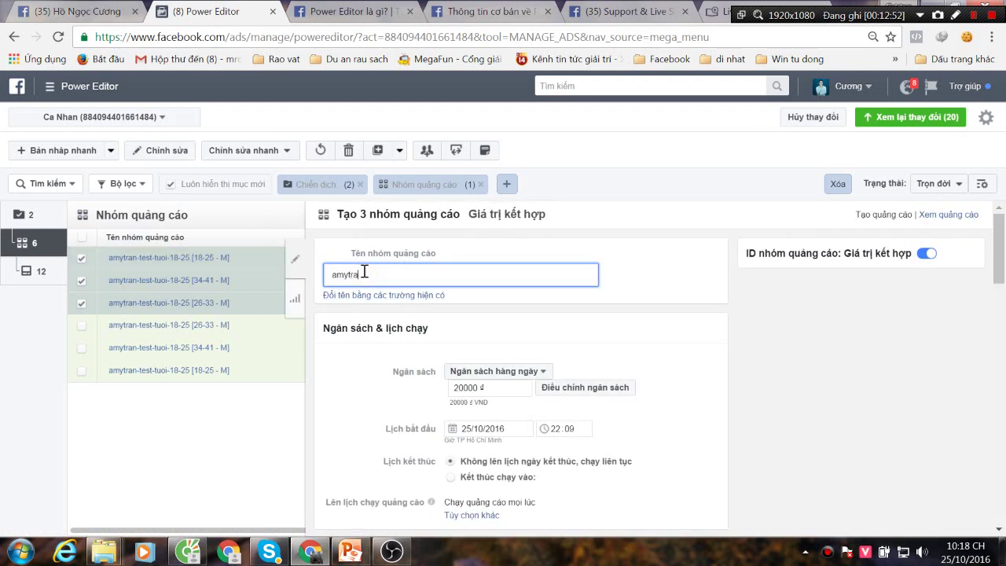
text(amytran-test-sothich)
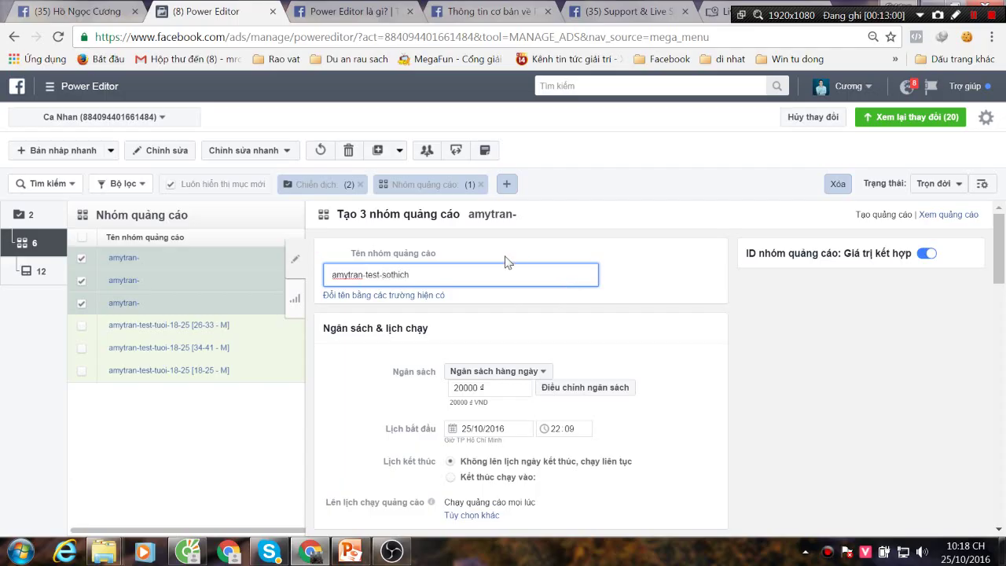
Close the editing pane and rename the first amytran-test-sothich ad set as amytran-test-sothich-bongda
click(298, 261)
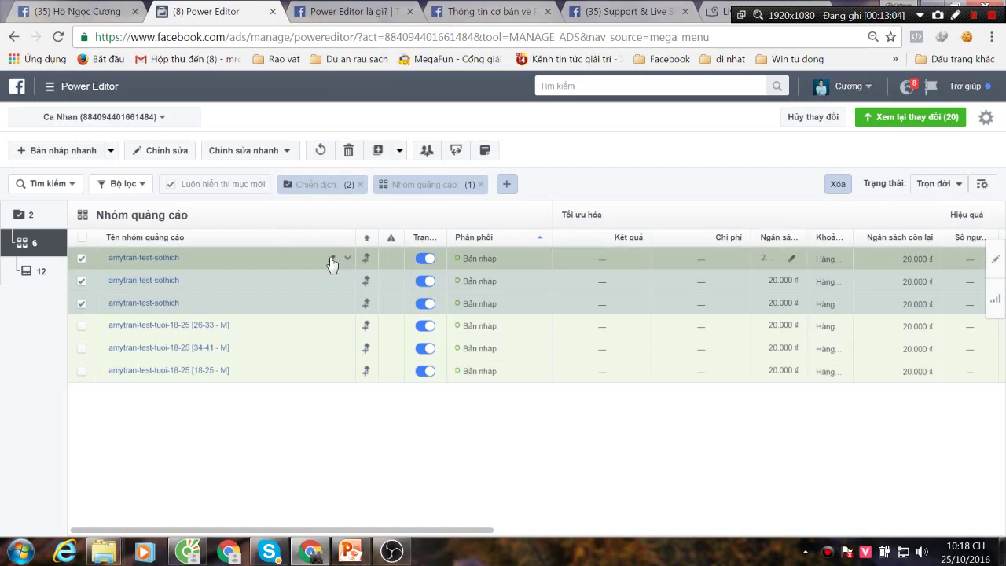
click(331, 264)
click(234, 259)
text(-bon)
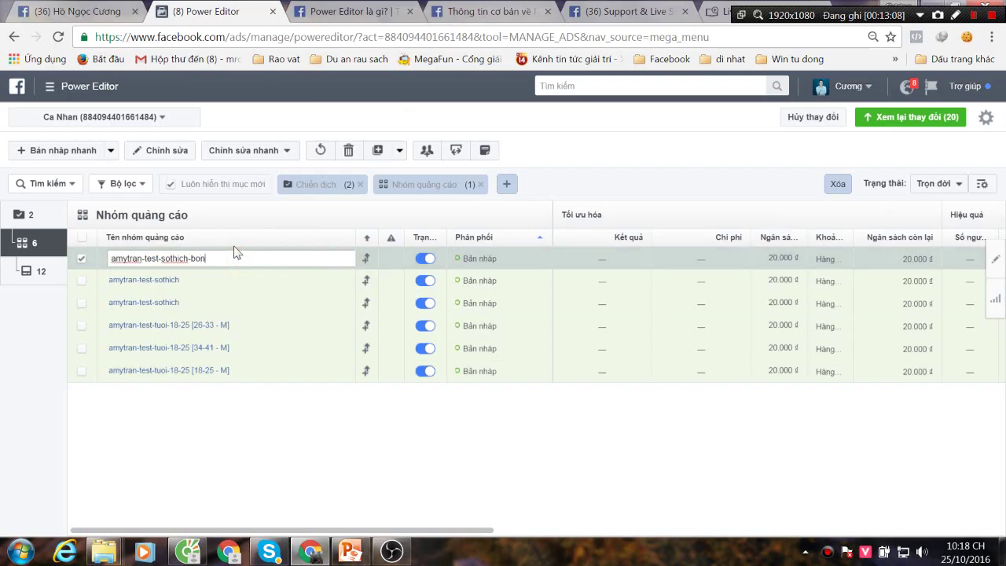
text(gda)
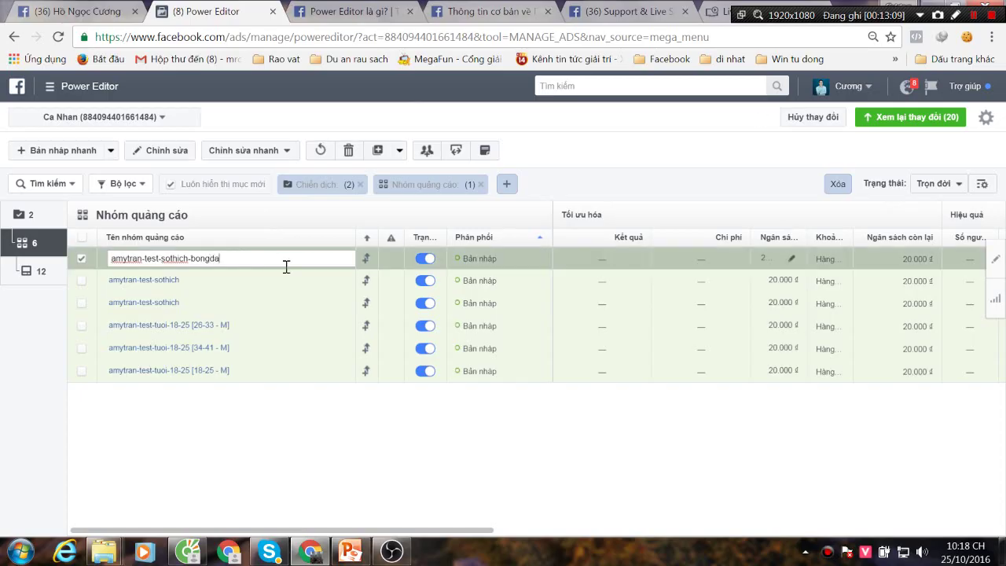
Rename the second ad set amytran-test-sothich-rong and the third amytran-test-sothich-theduccanhan
click(335, 283)
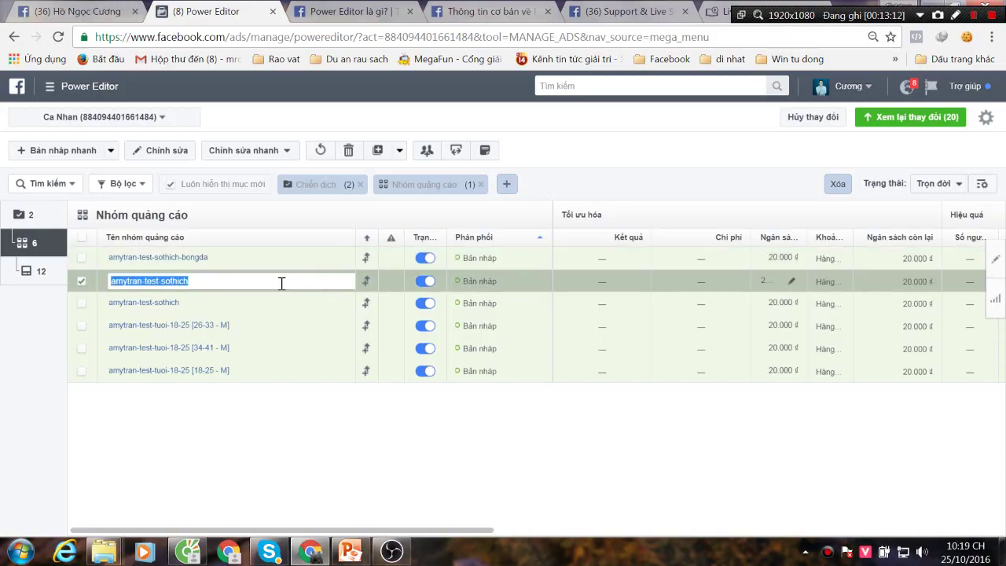
click(285, 281)
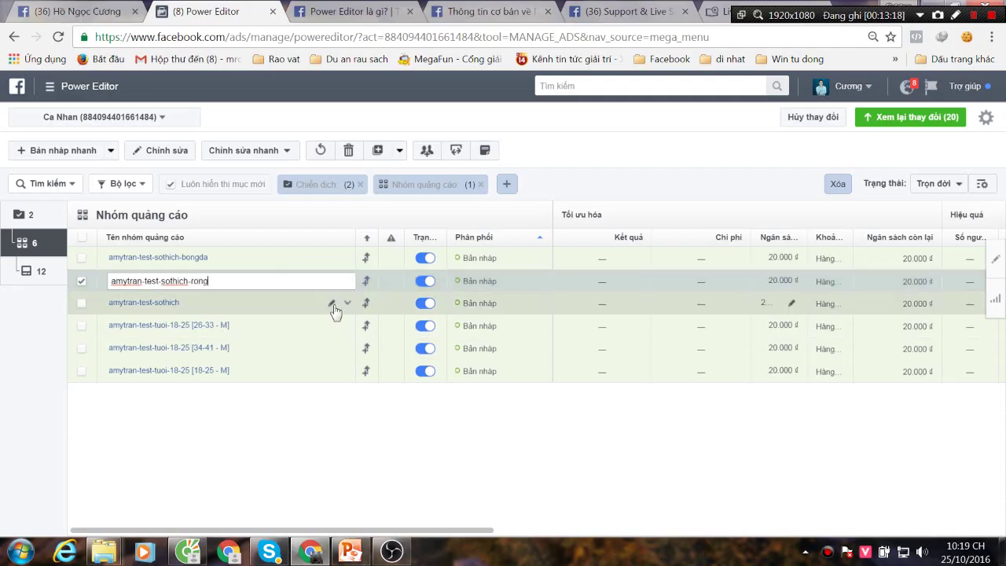
click(335, 305)
click(269, 307)
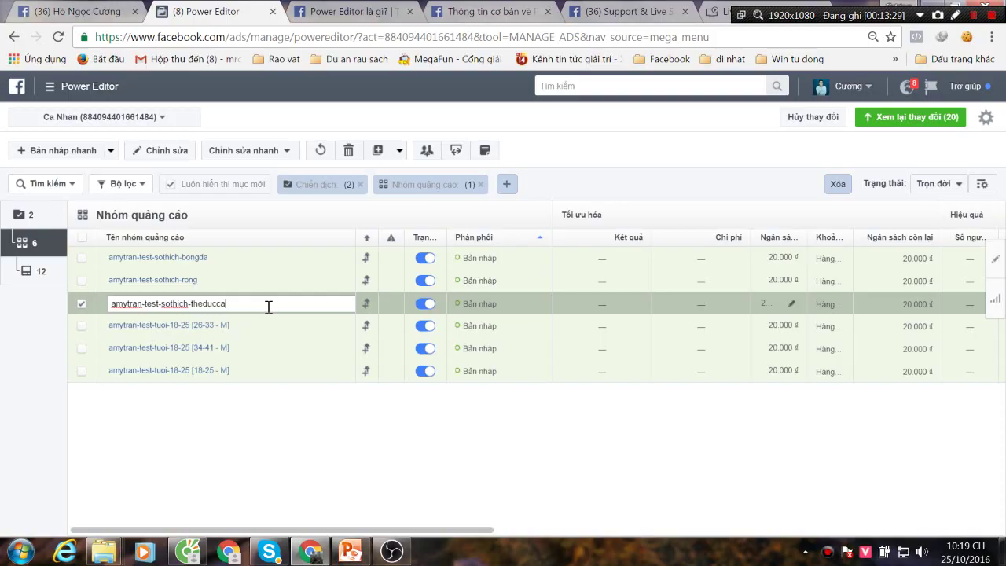
text(nhan)
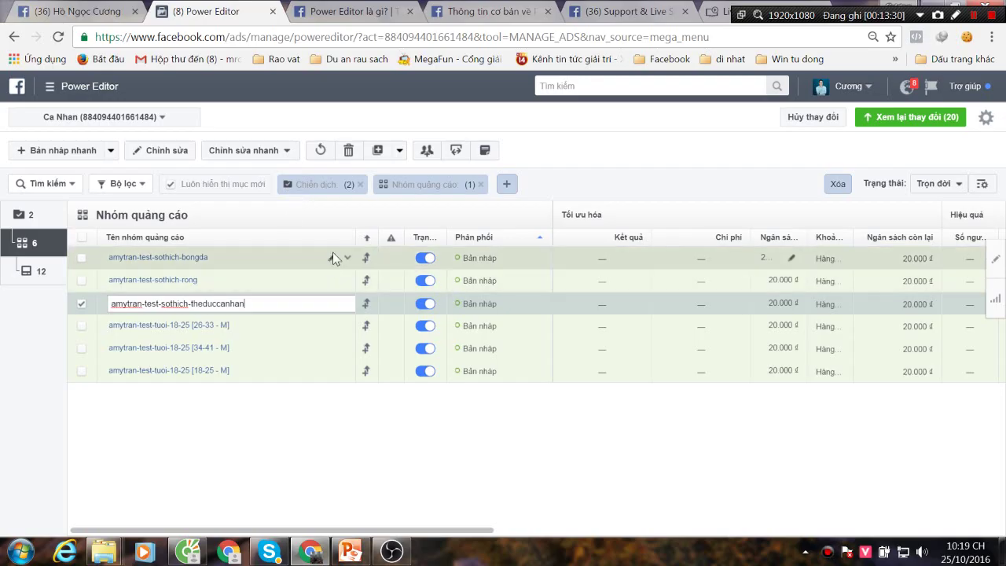
click(333, 264)
click(333, 281)
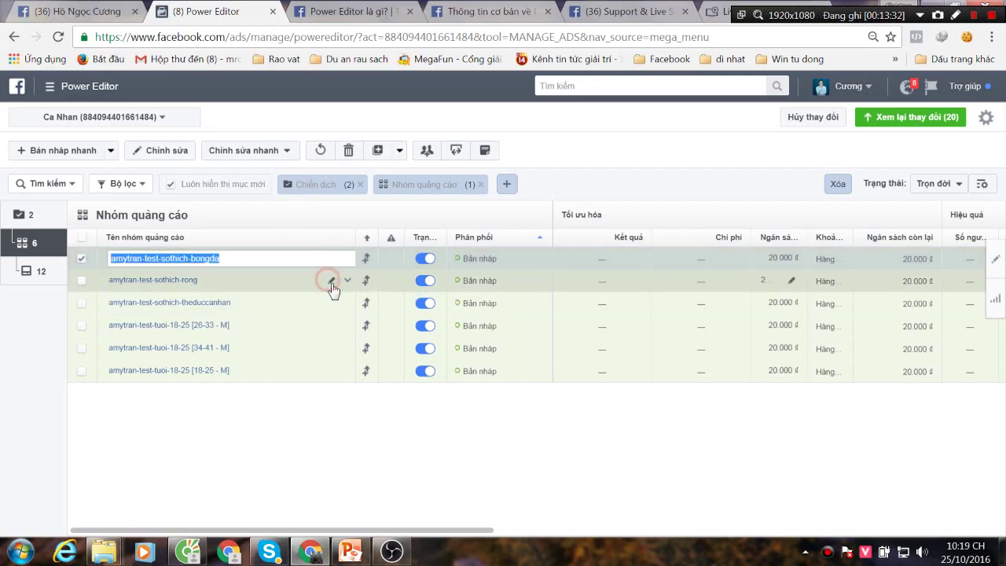
click(333, 302)
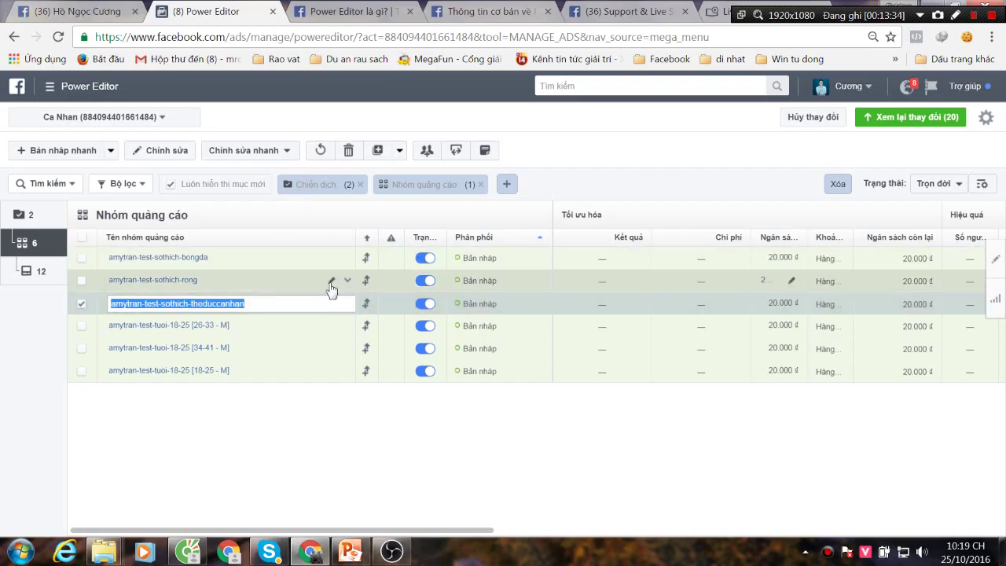
Open the amytran-test-sothich-bongda ad set and add the interests Troll Football, Kênh Bóng Đá and Ghiền Bóng Đá to its detailed targeting
click(238, 260)
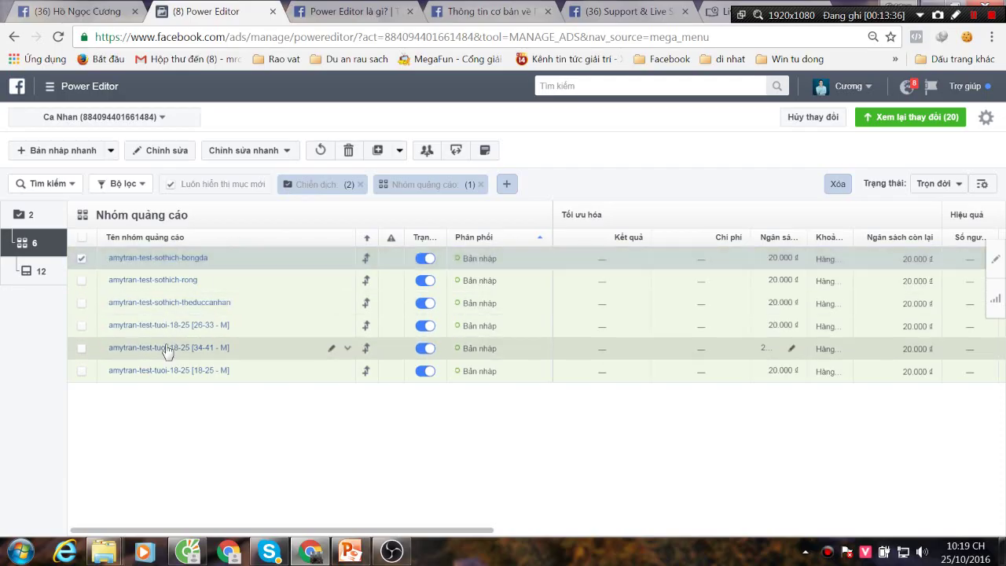
click(168, 261)
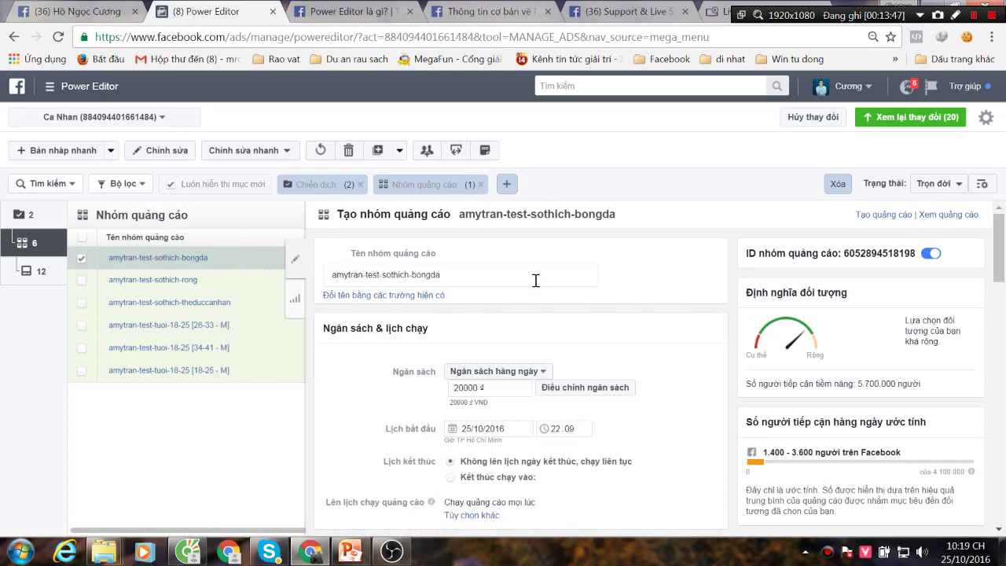
scroll(536, 281, down, 5)
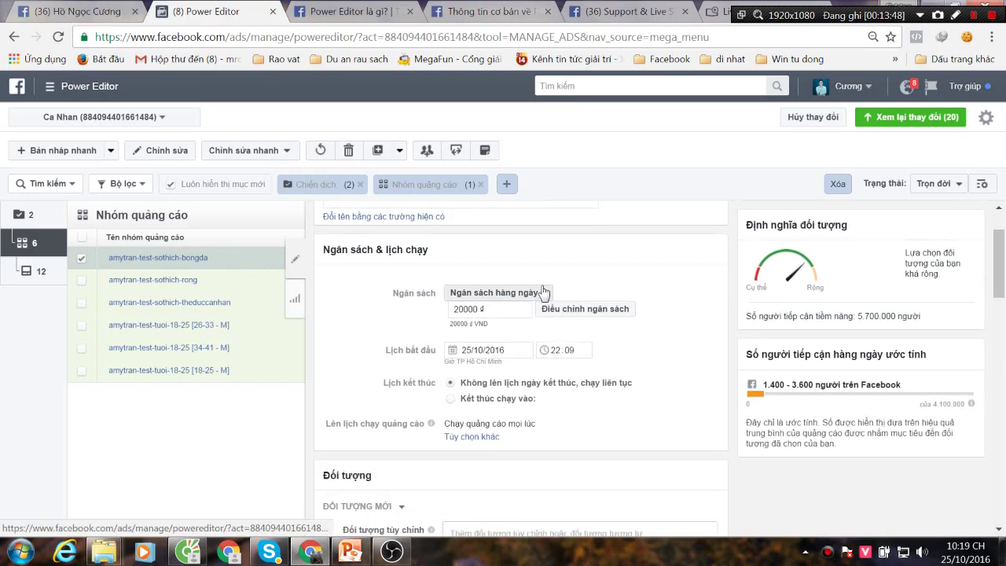
scroll(555, 296, down, 2)
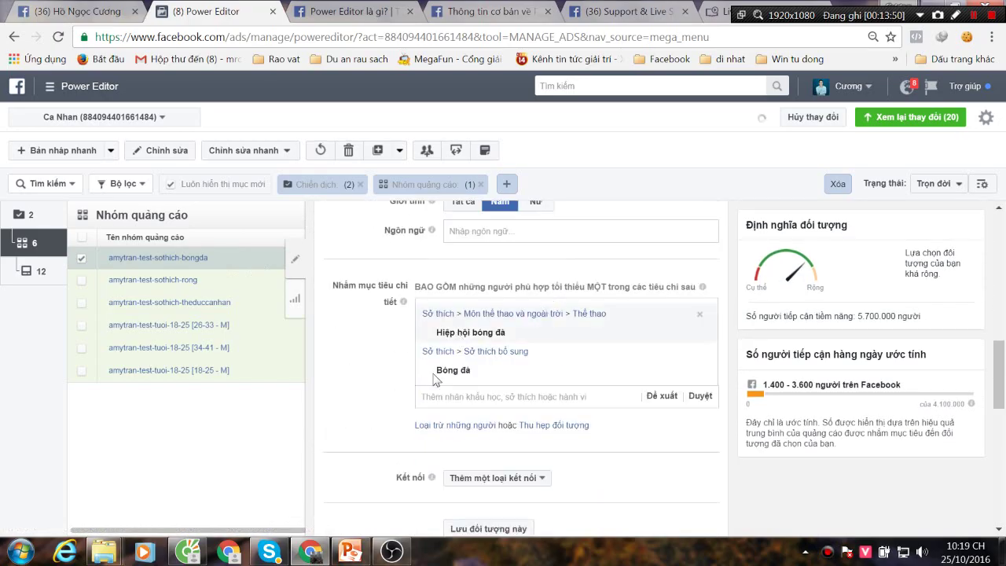
click(453, 398)
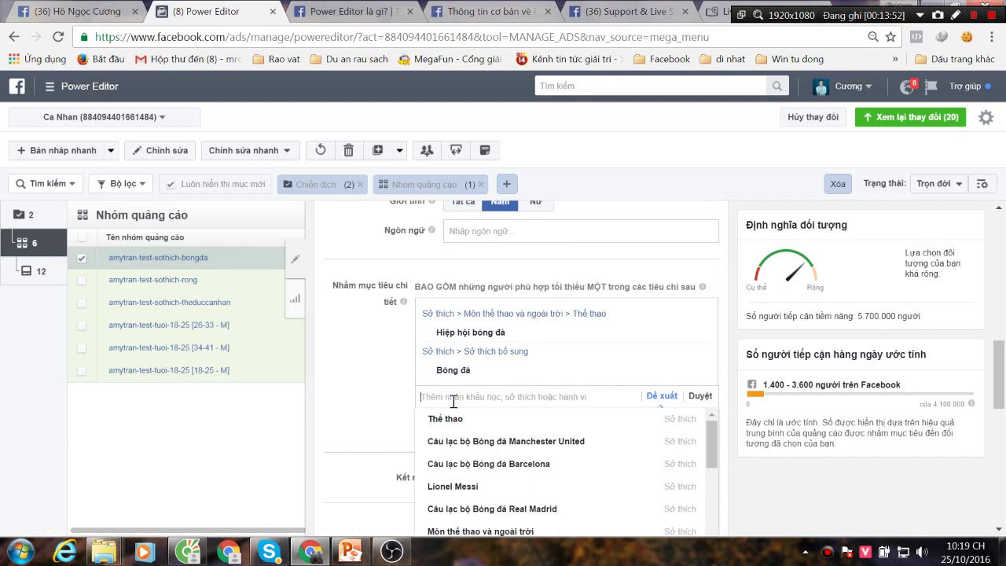
text(()
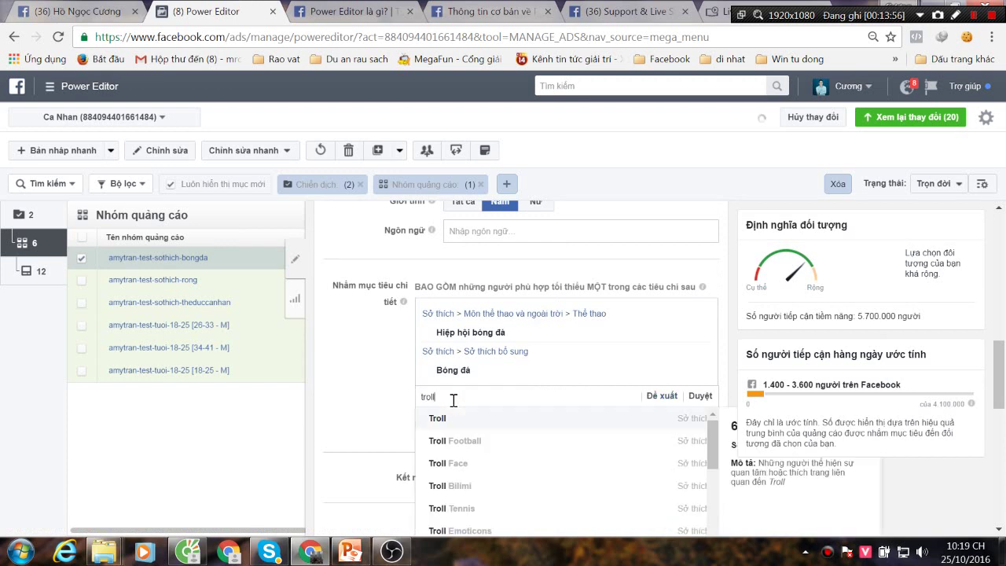
click(460, 438)
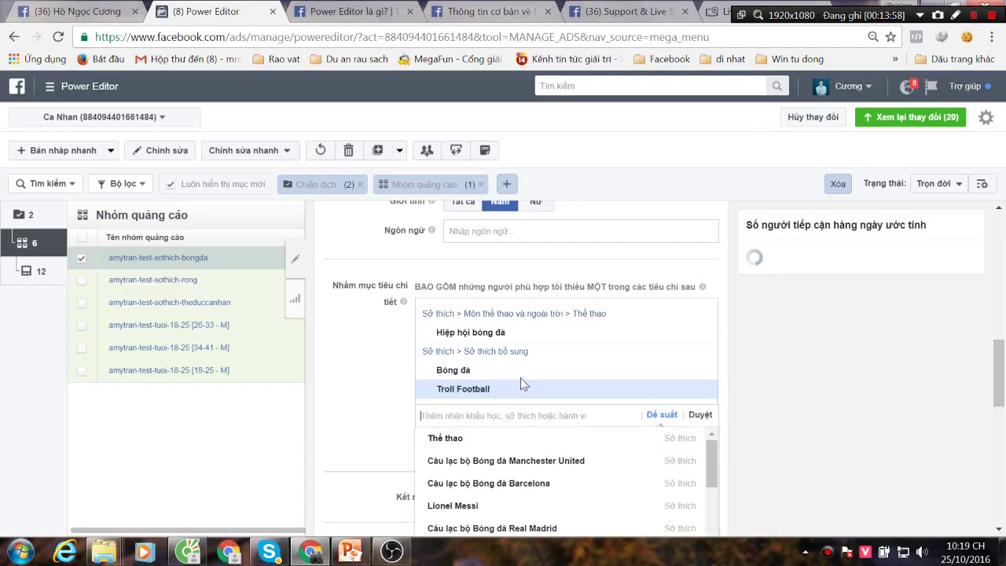
click(459, 461)
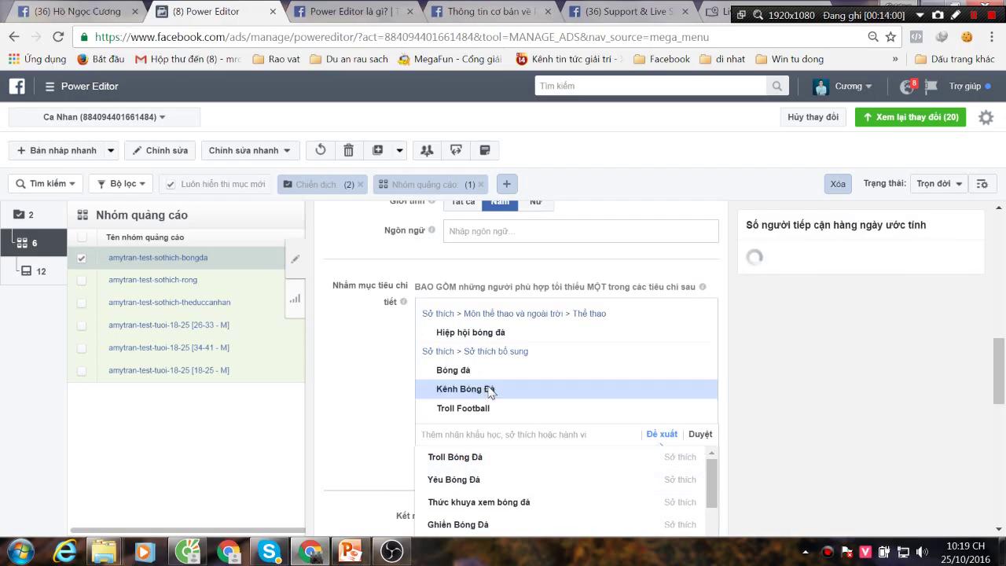
click(454, 459)
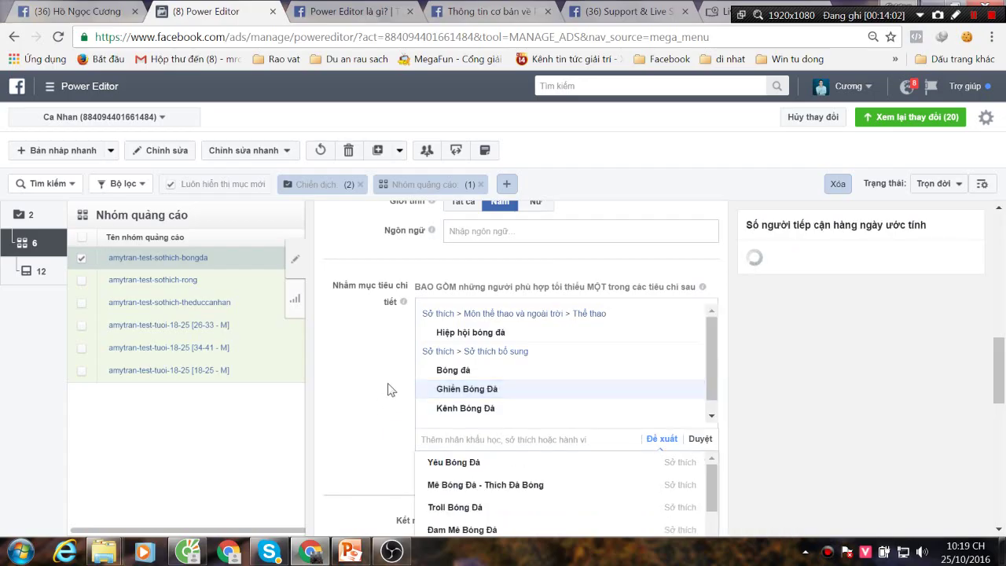
Review the football interests chosen in detailed targeting and check the audience size of individual interests
scroll(397, 378, down, 2)
scroll(386, 297, up, 1)
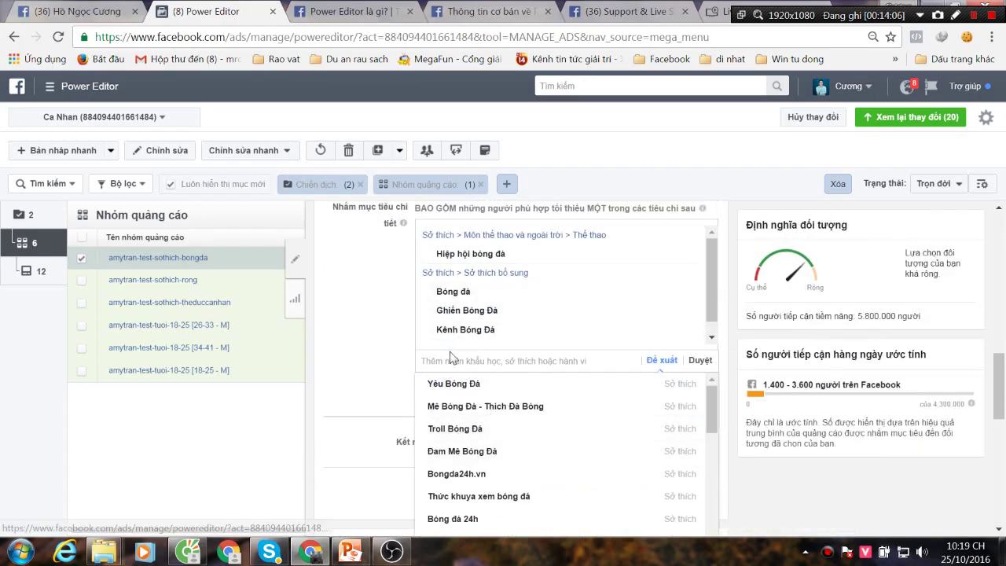
mouse_move(710, 273)
mouse_down()
mouse_move(711, 303)
mouse_move(710, 250)
mouse_move(716, 265)
mouse_up()
scroll(710, 250, up, 1)
scroll(729, 331, down, 1)
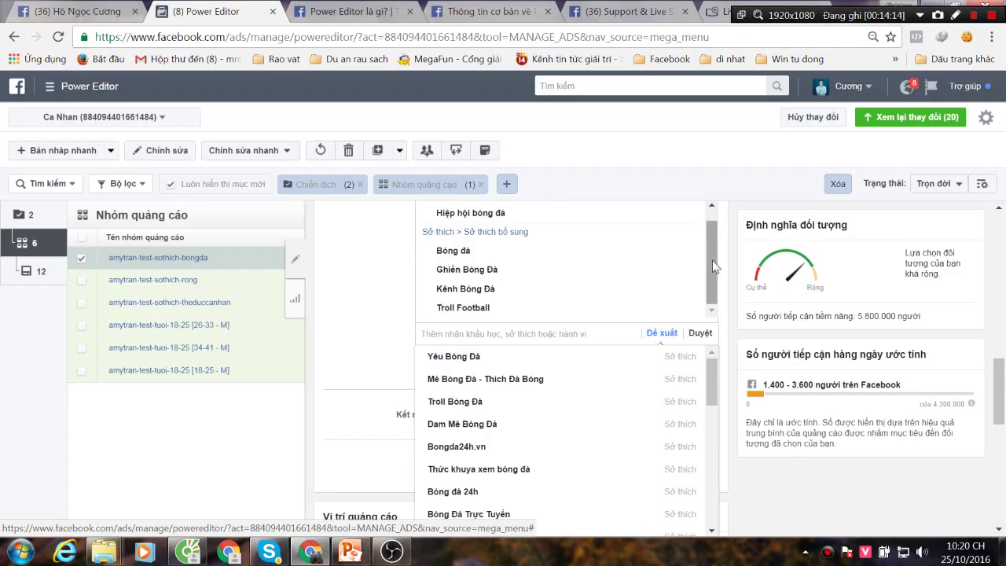
mouse_move(529, 271)
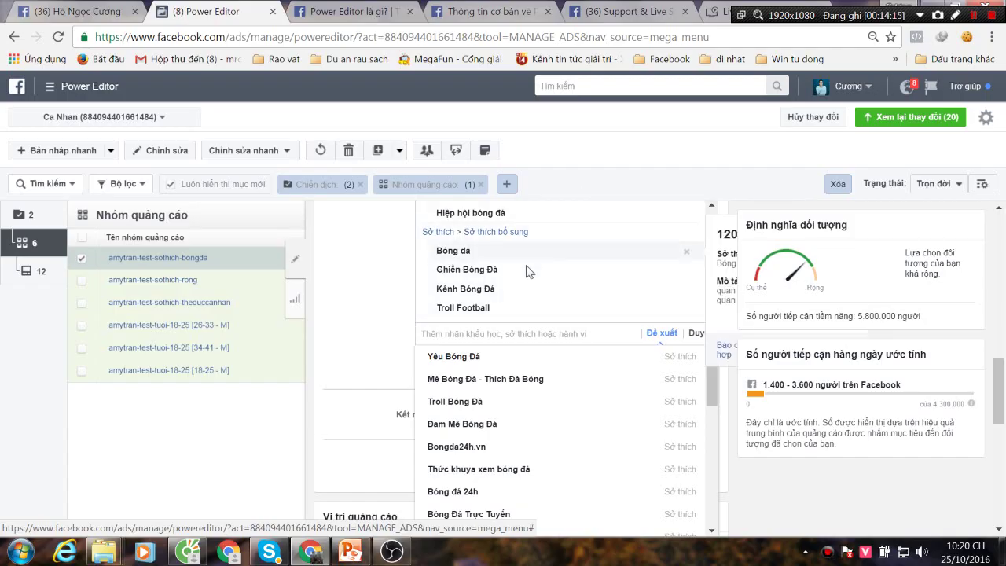
click(371, 289)
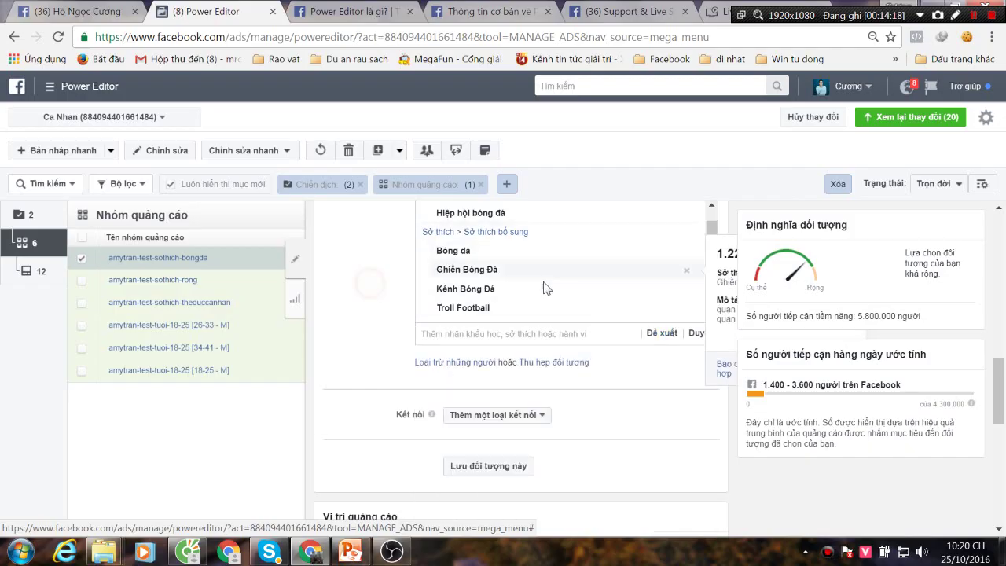
drag(713, 250, 713, 240)
mouse_move(595, 228)
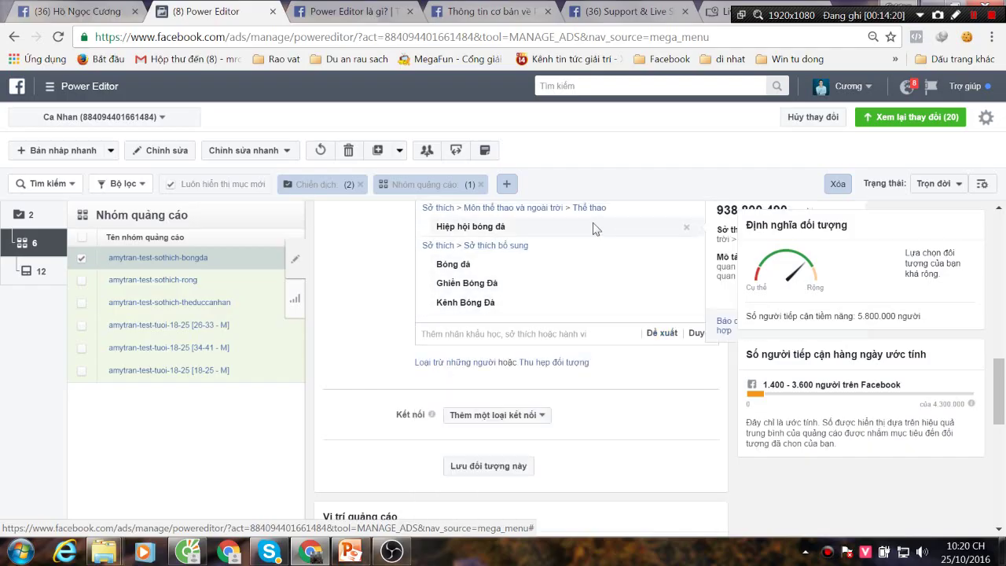
scroll(493, 271, up, 3)
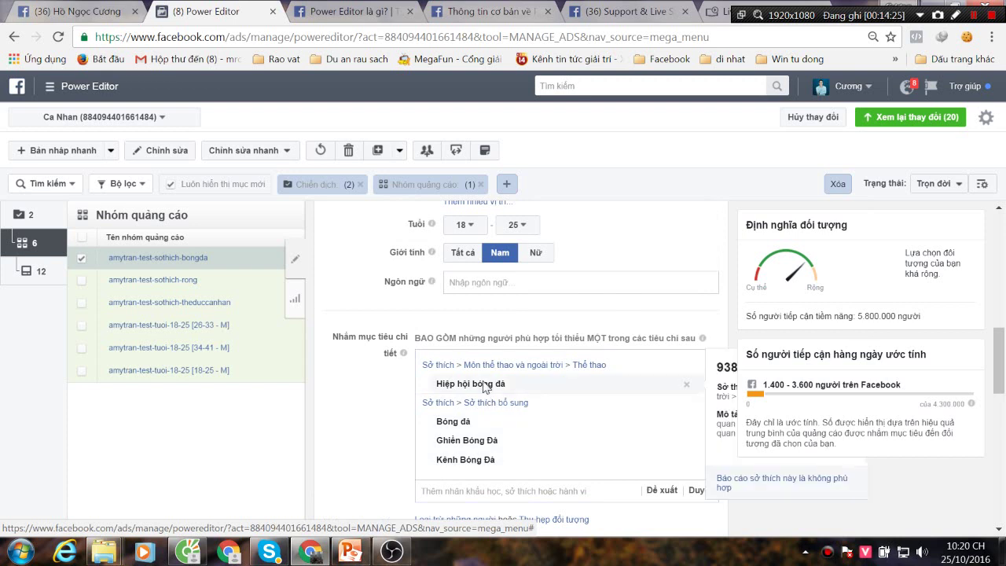
mouse_move(486, 431)
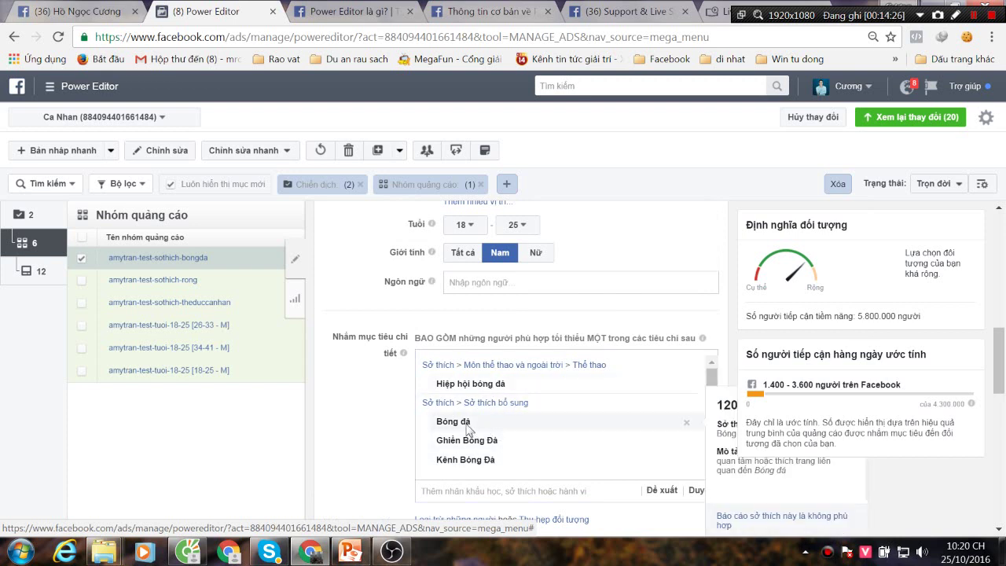
mouse_move(463, 465)
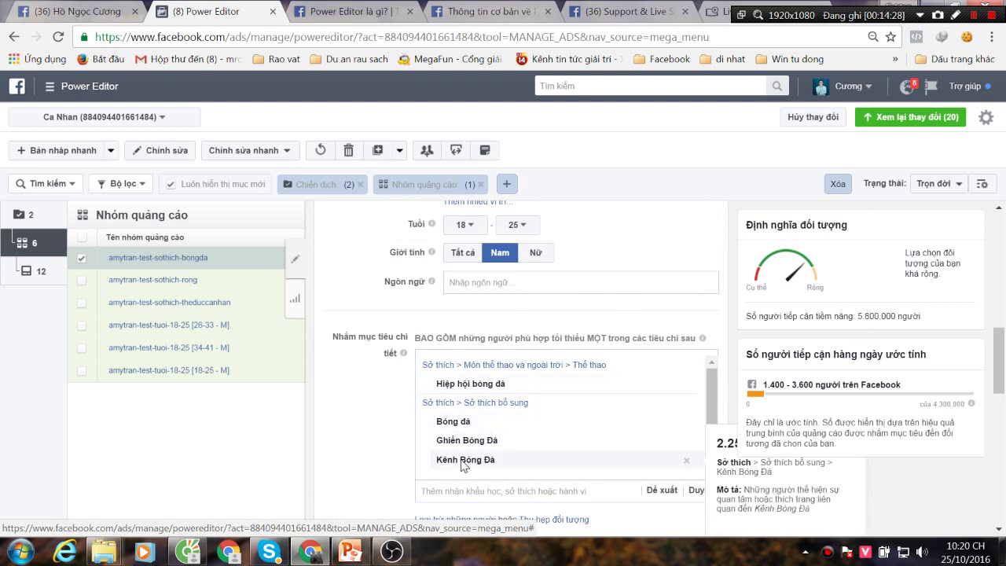
Enlarge the page view and examine the potential reach and the Bóng đá and Ghiền Bóng Đá interests
scroll(519, 361, down, 3)
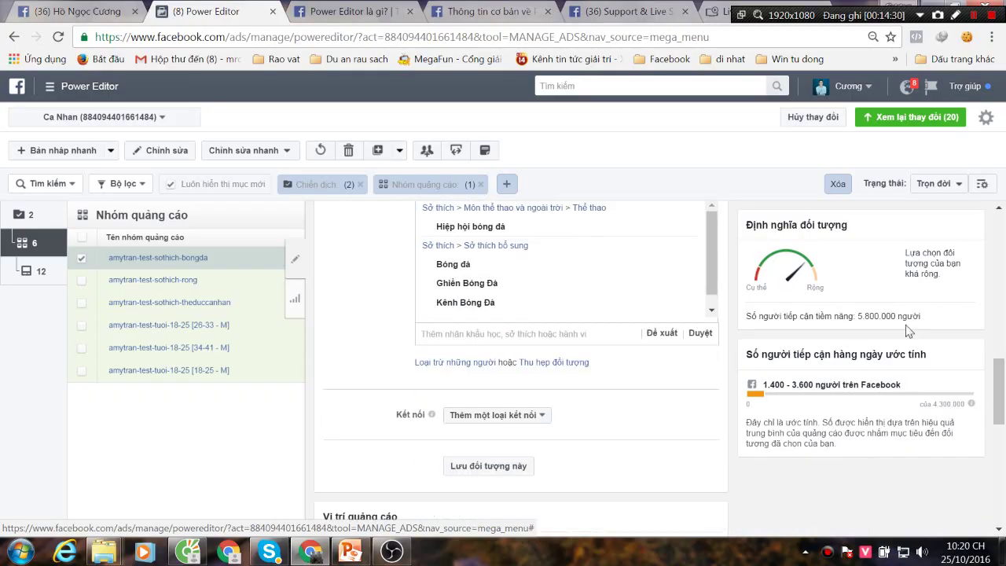
key(ctrl+plus)
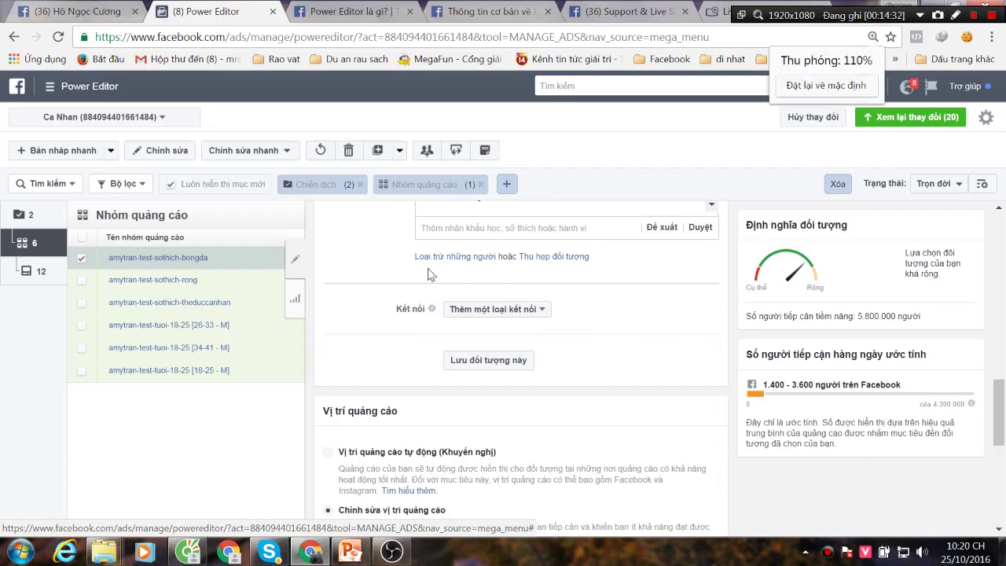
scroll(551, 326, up, 3)
key(ctrl+plus)
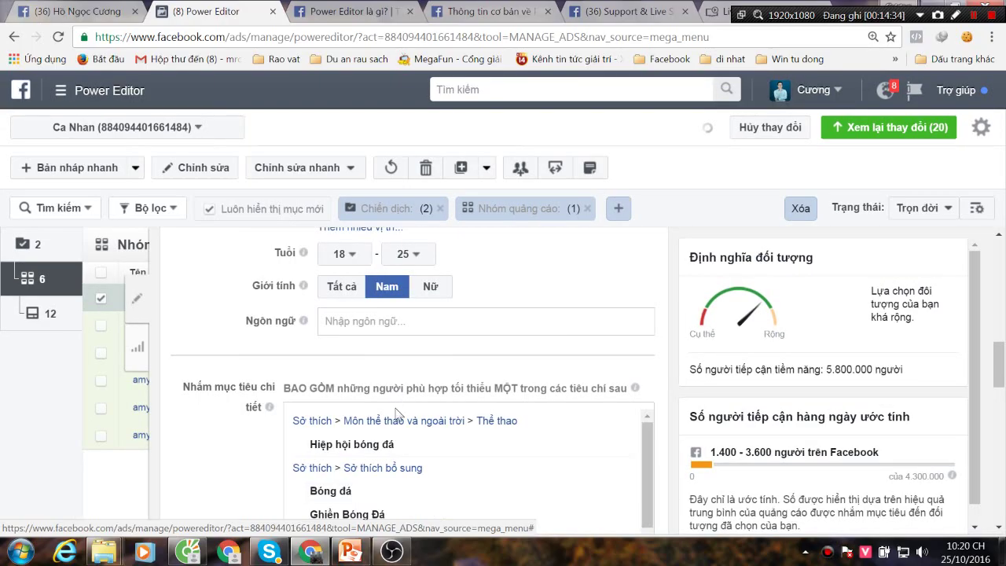
scroll(338, 377, down, 1)
mouse_move(336, 405)
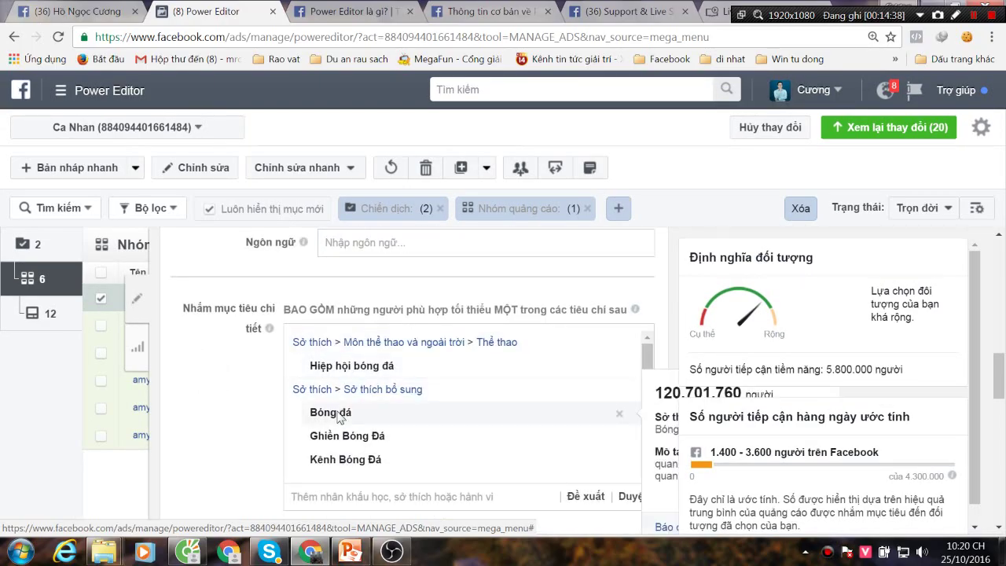
mouse_move(340, 439)
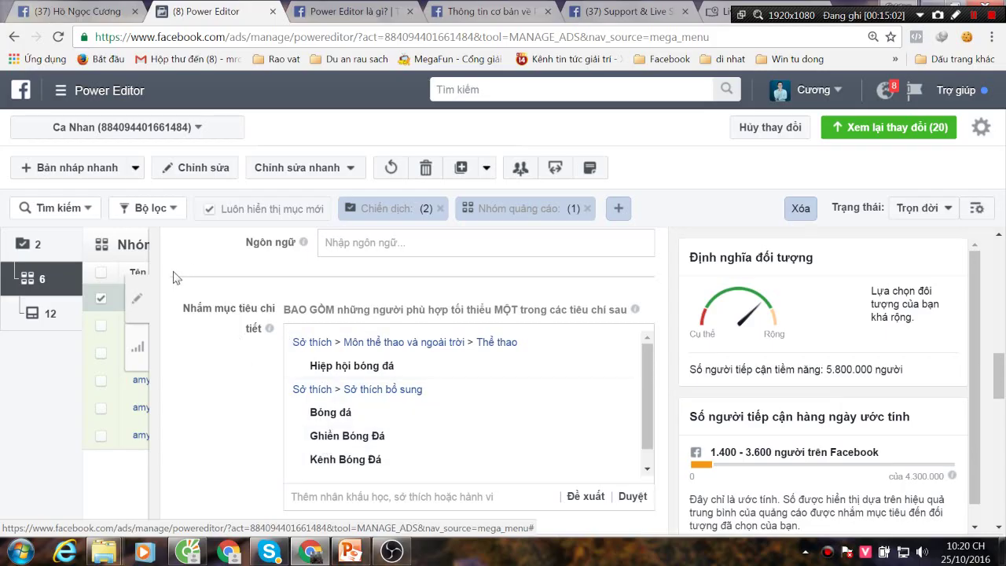
Close the editing pane, deselect the bongda ad set and select only amytran-test-sothich-rong
click(136, 303)
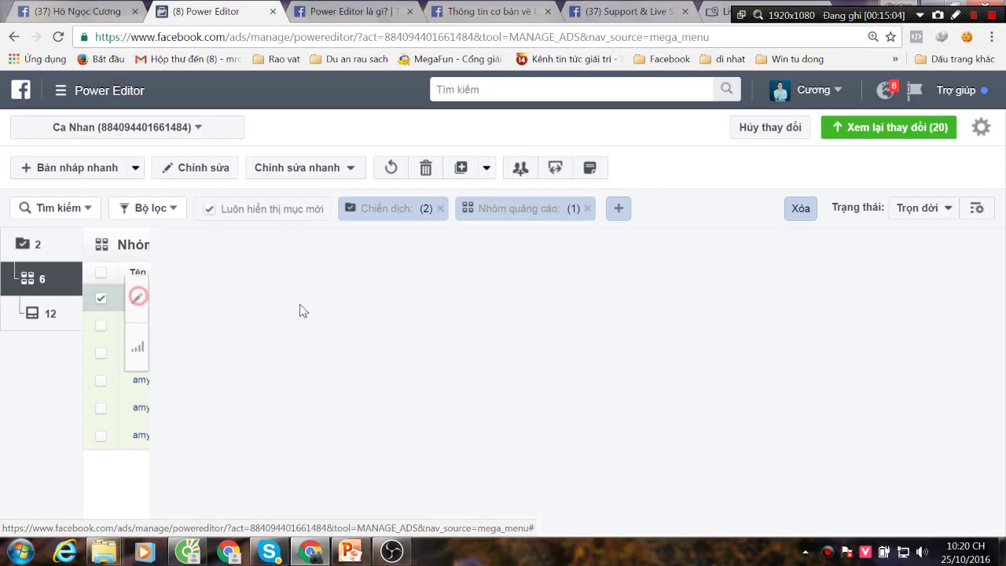
click(100, 298)
click(100, 325)
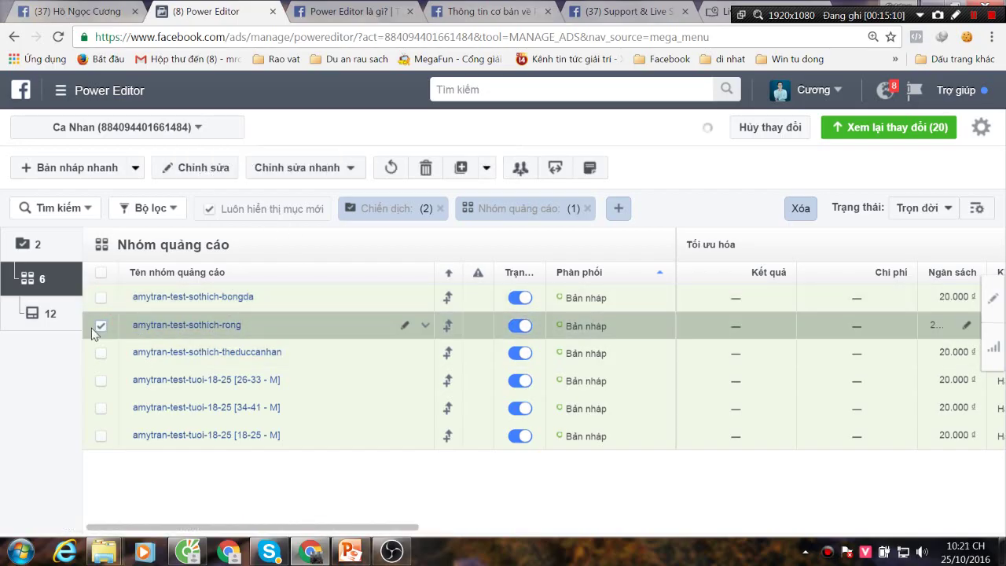
click(100, 298)
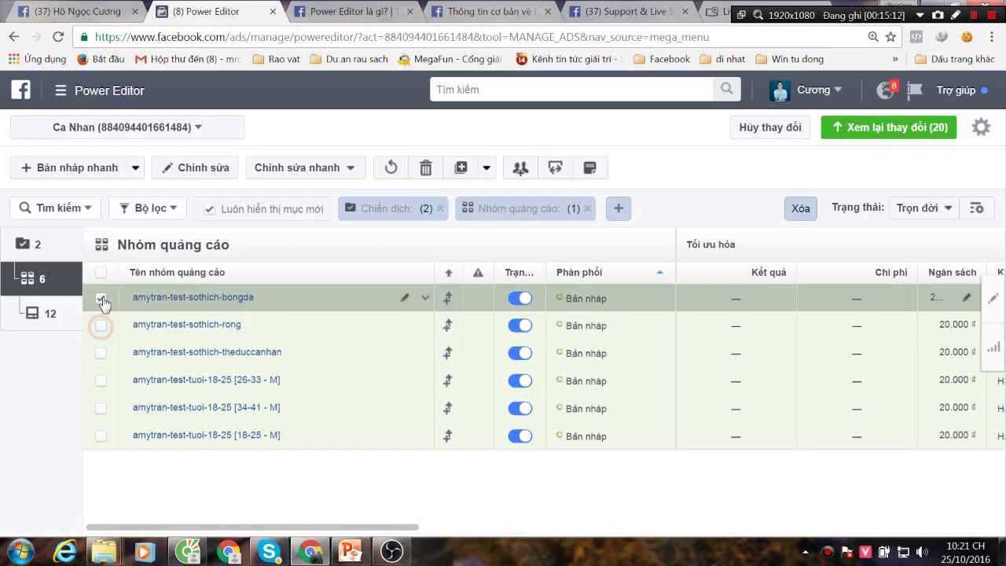
click(101, 298)
click(100, 326)
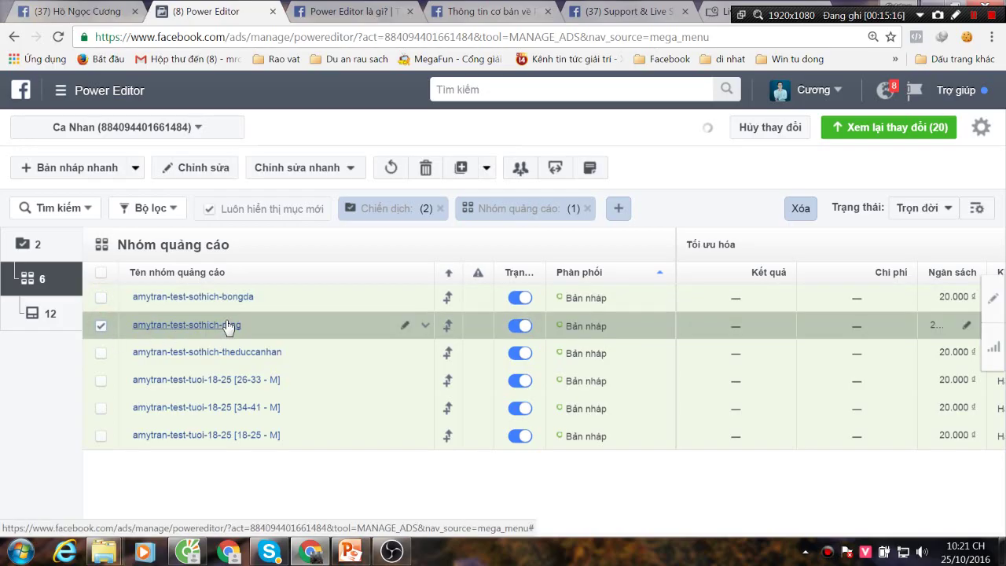
Remove Hiệp hội bóng đá and Bóng đá from the detailed targeting of amytran-test-sothich-rong and browse the suggested interests
click(405, 325)
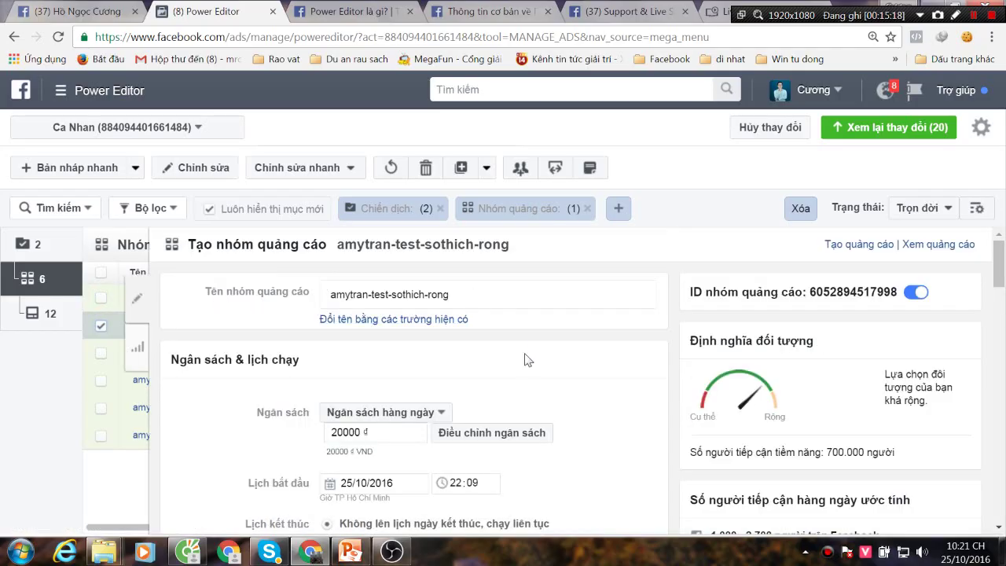
scroll(527, 359, down, 7)
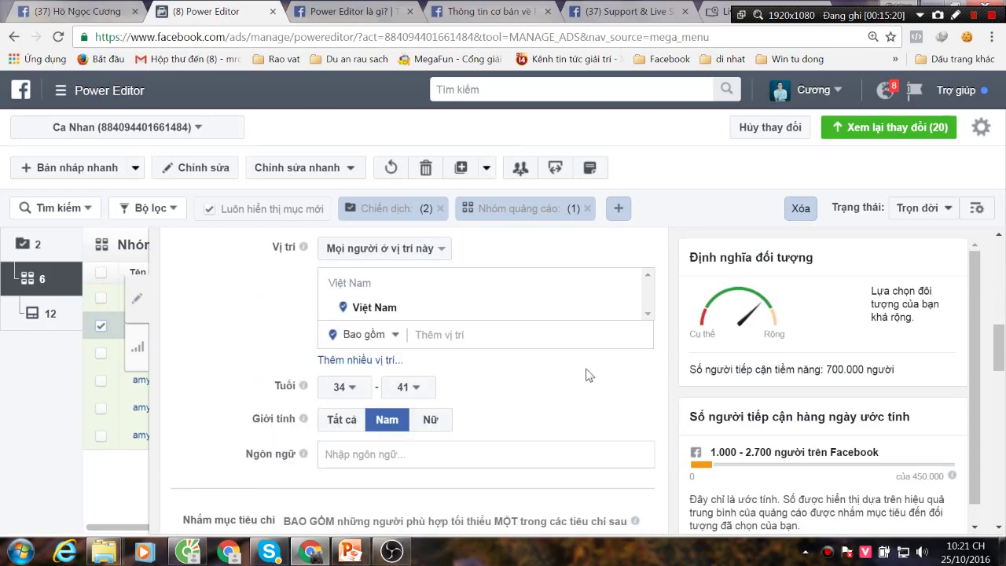
scroll(586, 375, down, 5)
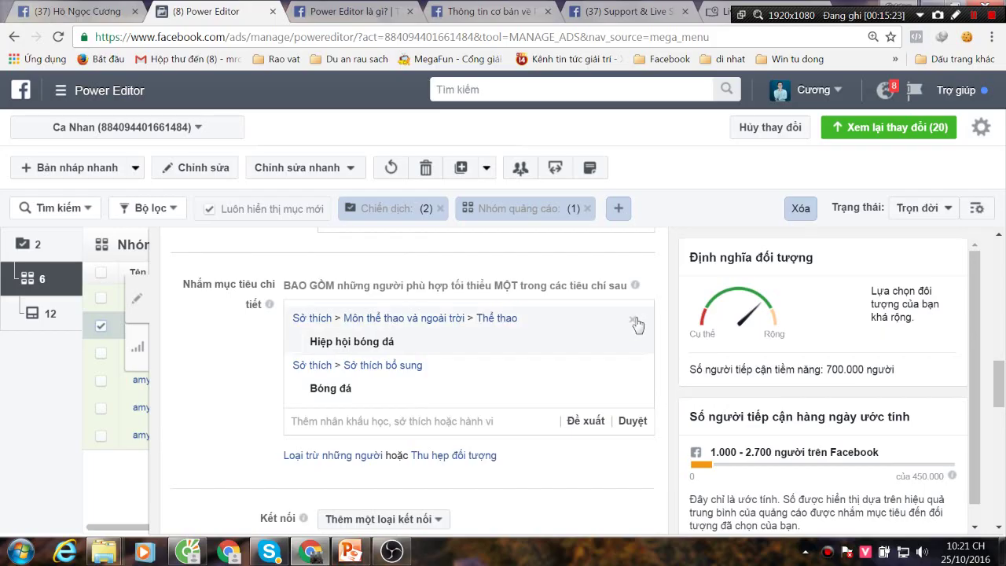
click(634, 321)
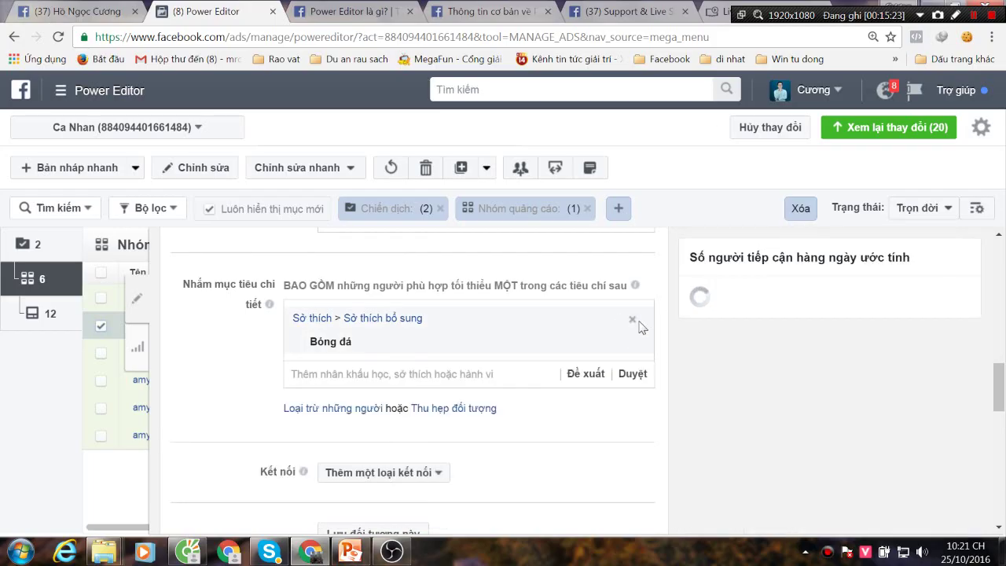
click(633, 320)
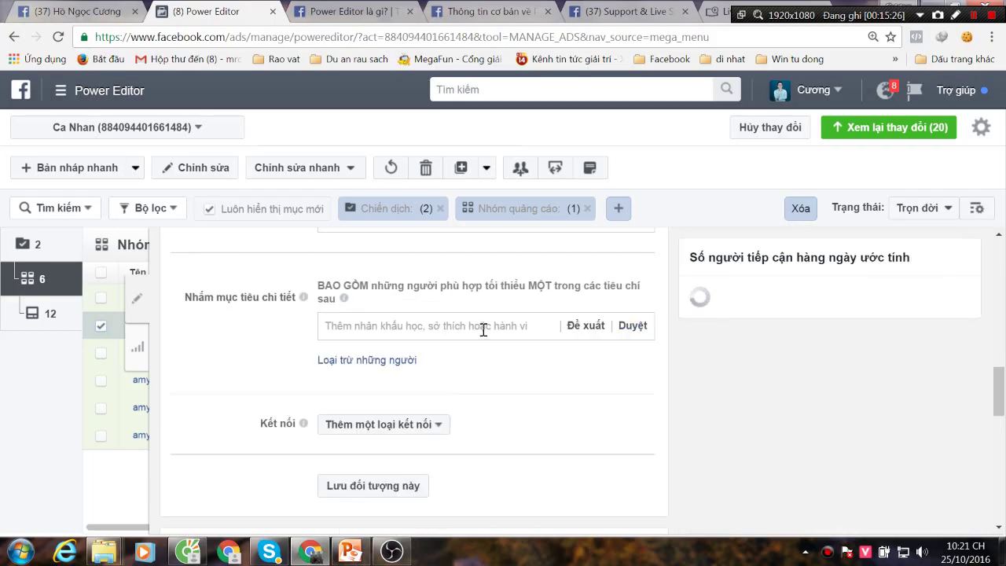
click(431, 327)
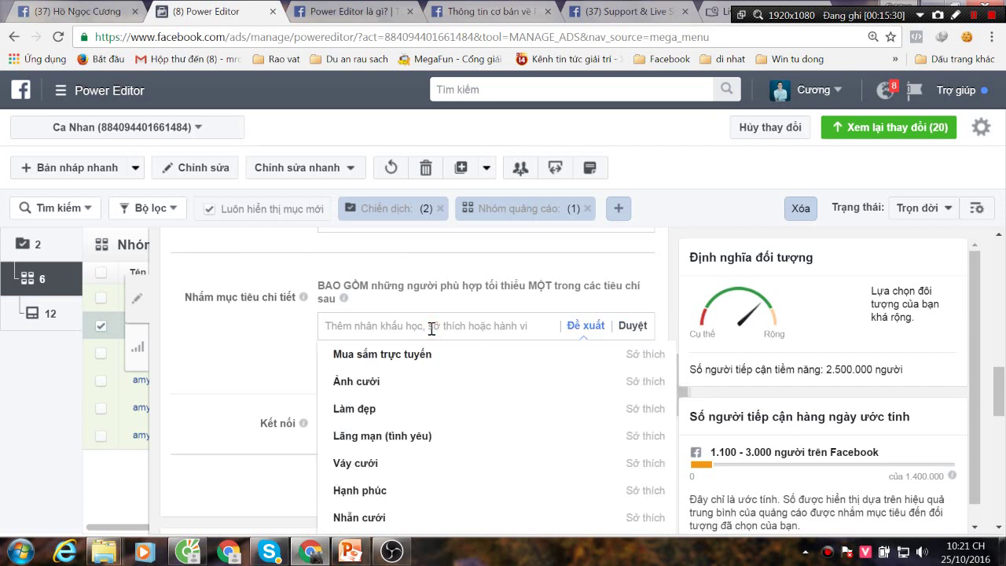
scroll(485, 456, down, 3)
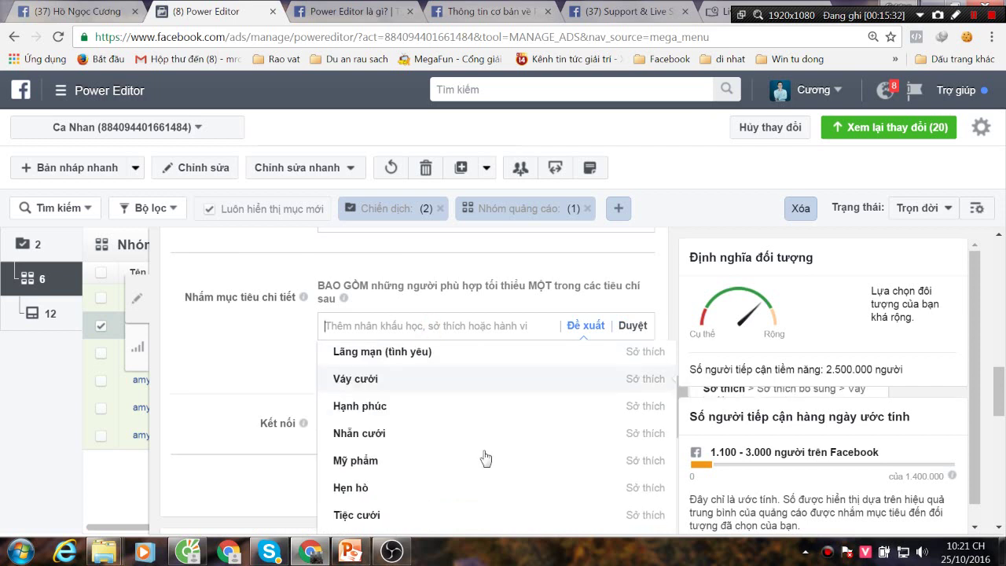
scroll(420, 432, up, 3)
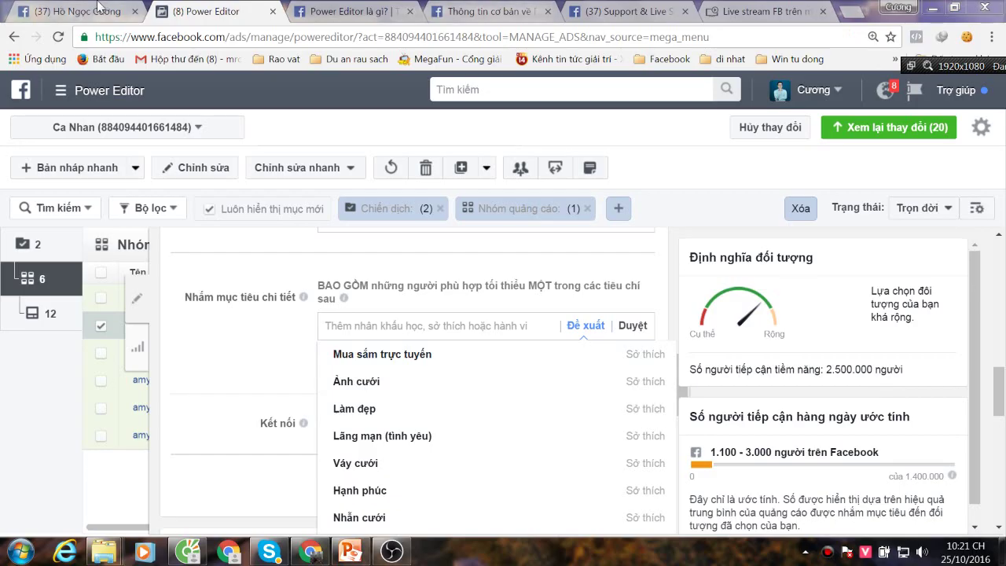
Open Audience Insights (Thông tin chi tiết về đối tượng) and replace Hoa Kỳ with Việt Nam as the audience location
click(112, 92)
mouse_move(139, 354)
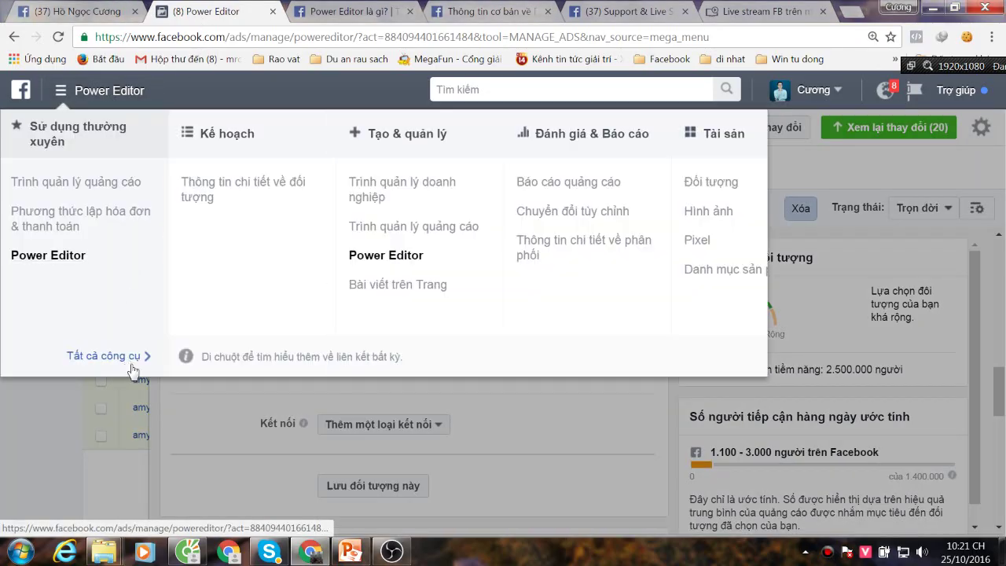
click(226, 192)
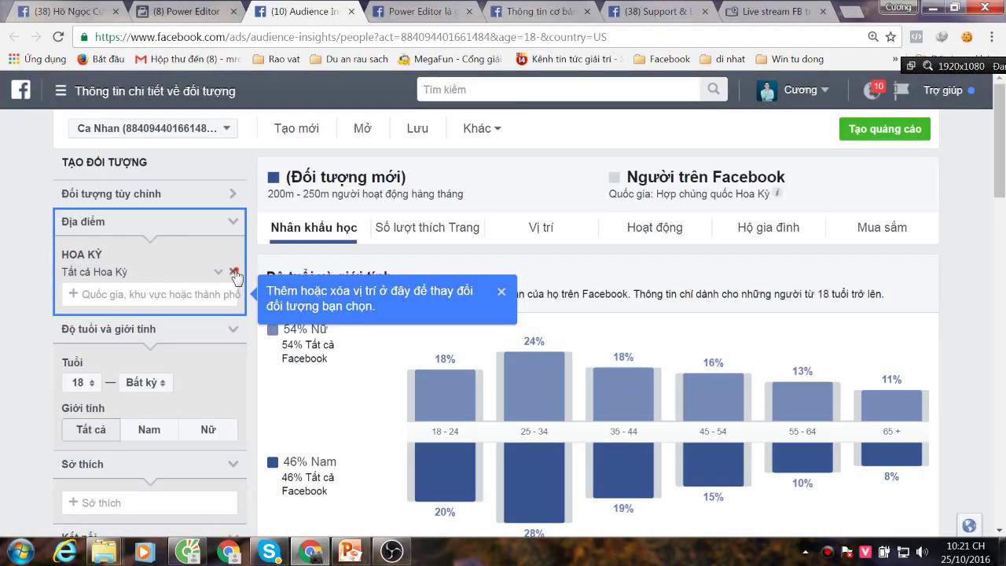
click(234, 272)
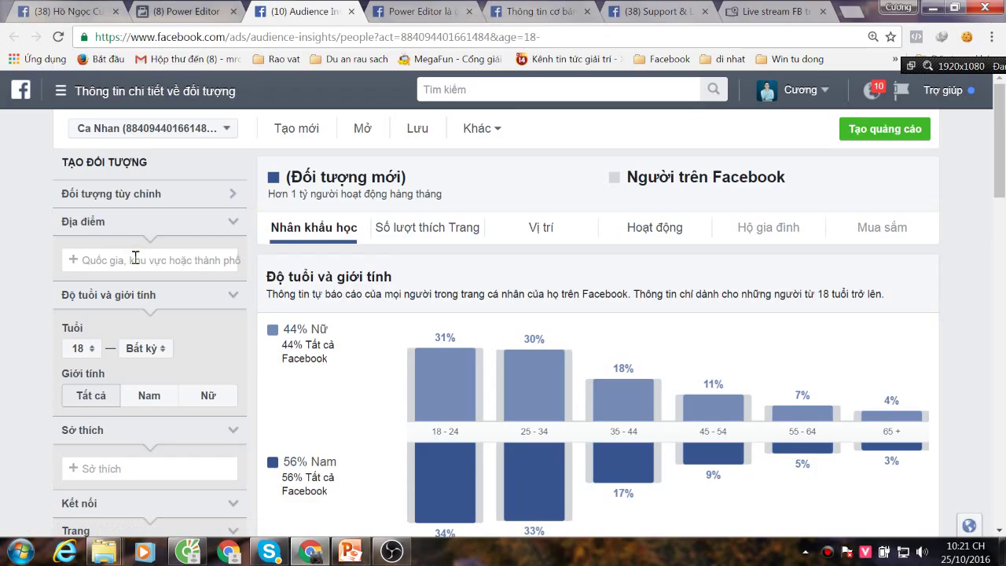
text(viet)
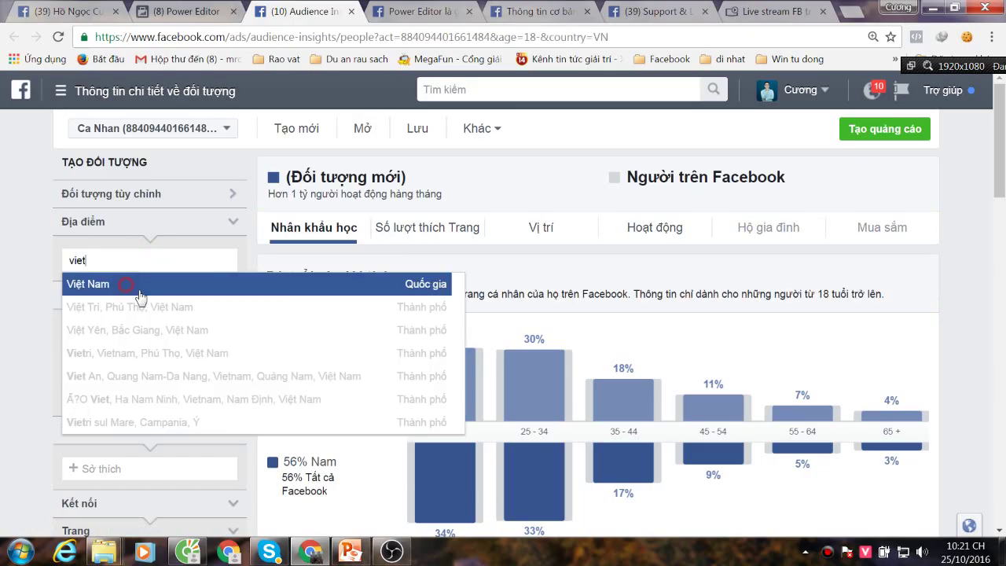
click(139, 283)
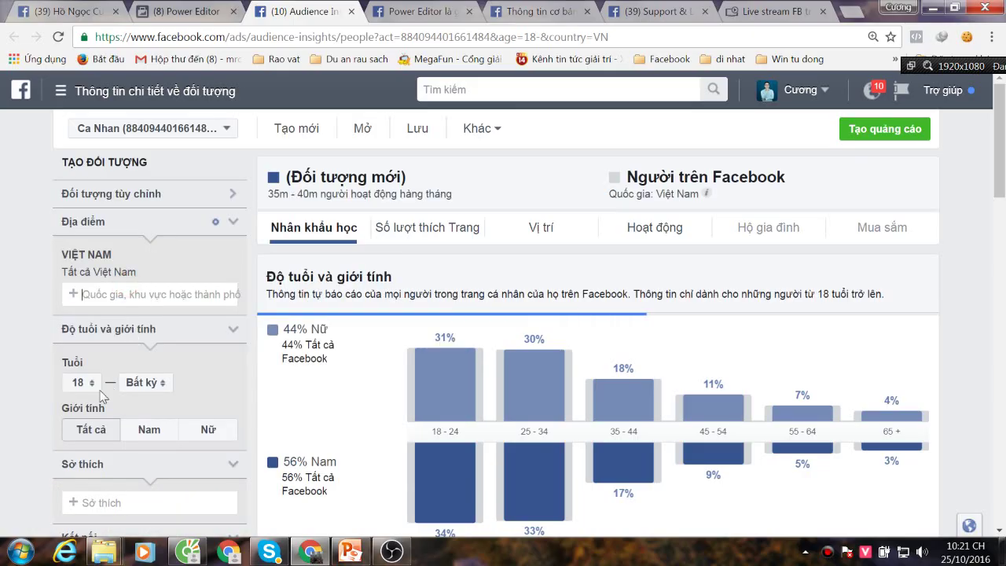
Set the audience's maximum age to 35 and its gender to Nam
click(146, 383)
scroll(138, 456, down, 6)
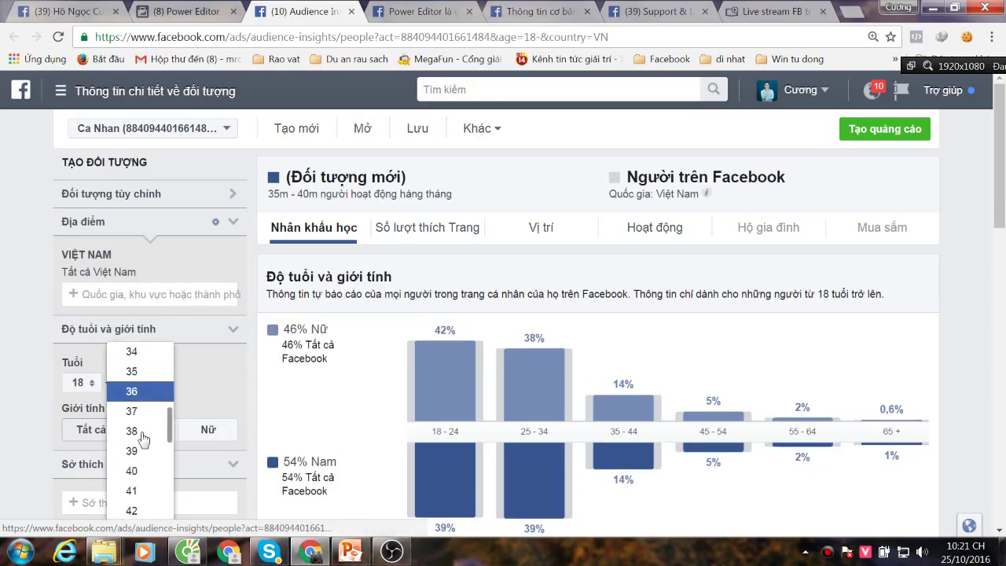
scroll(136, 413, up, 2)
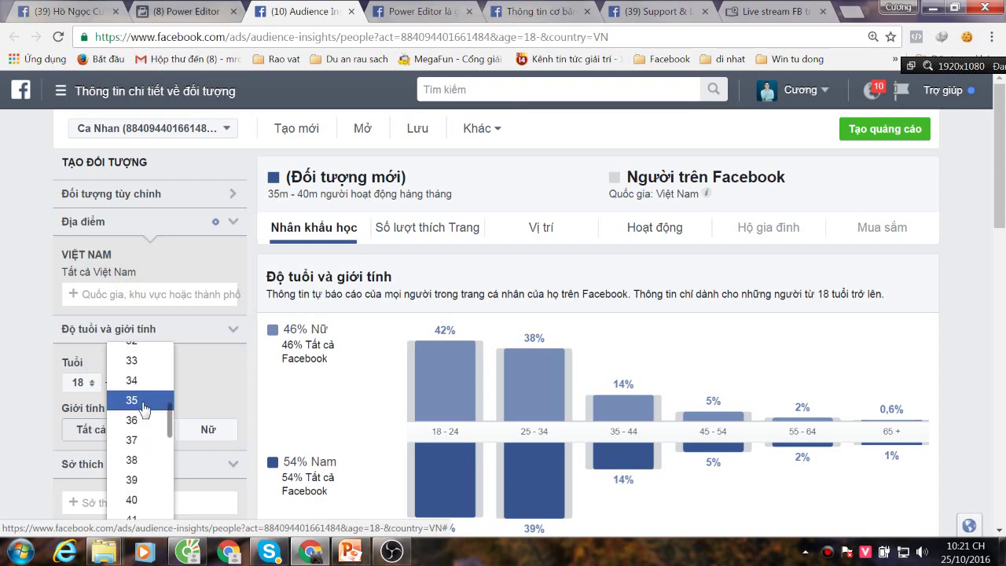
click(132, 401)
click(161, 429)
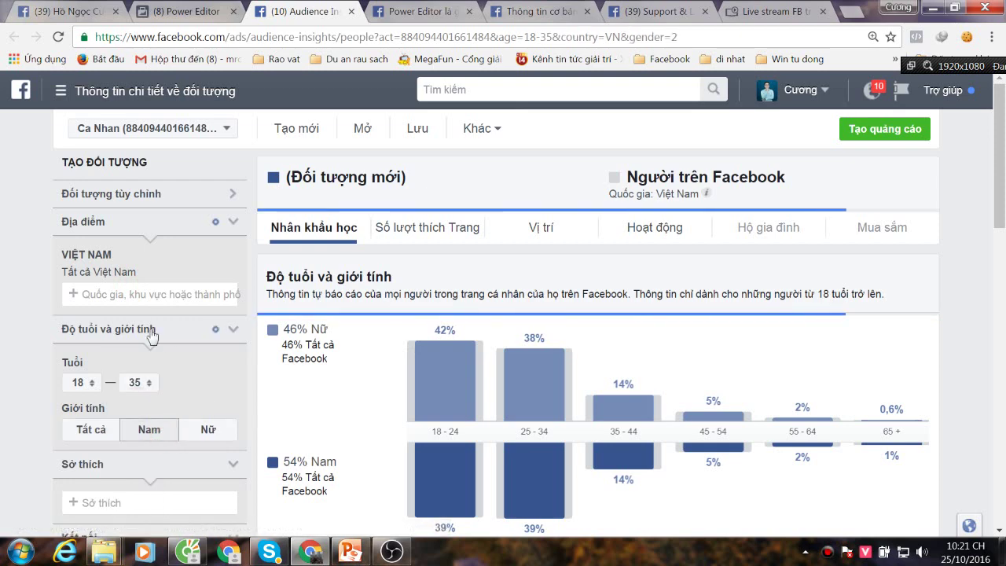
Add Bóng đá and Troll Football to the audience's interests
scroll(164, 408, down, 2)
click(136, 346)
text(bong)
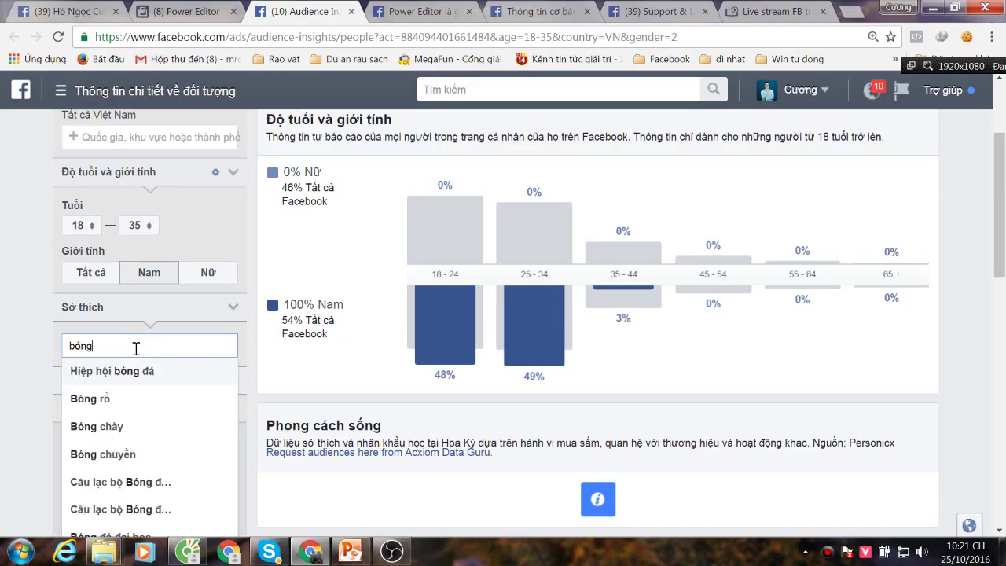
text( đá)
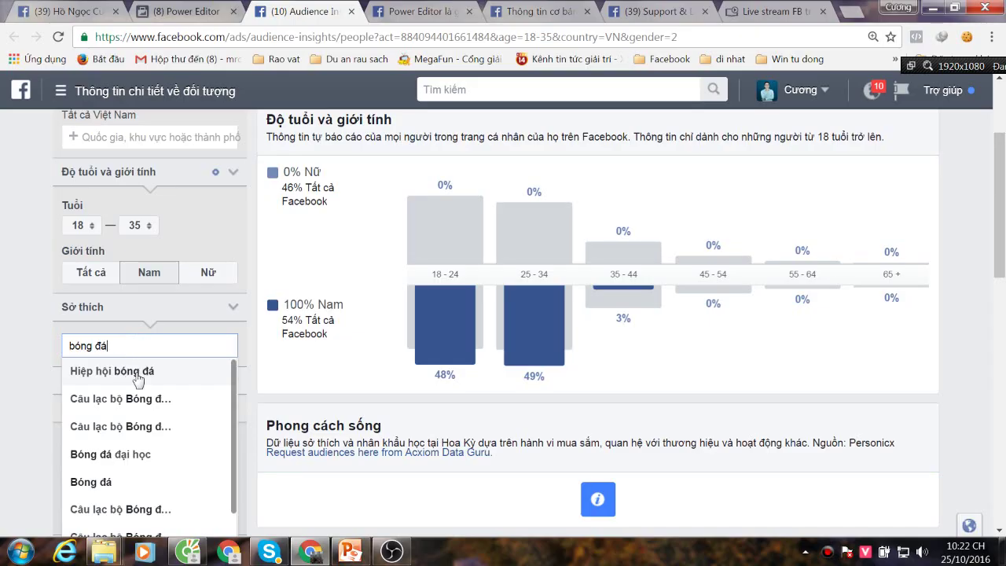
click(92, 486)
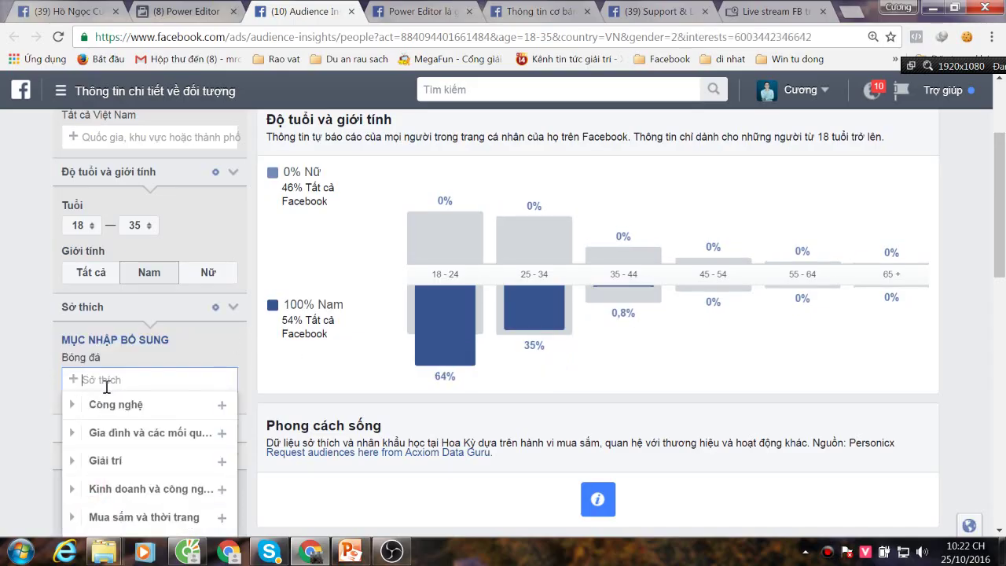
text(troll)
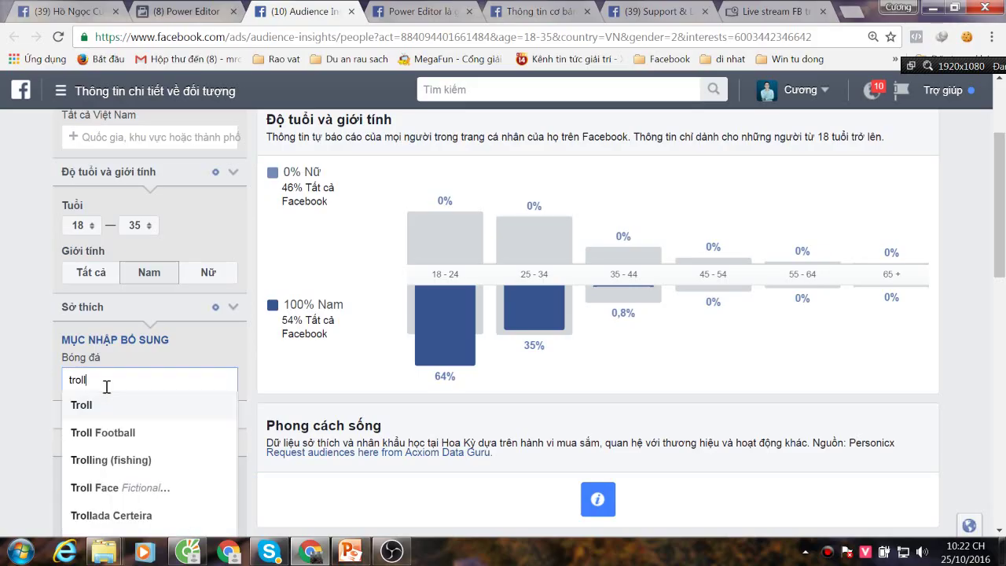
click(118, 434)
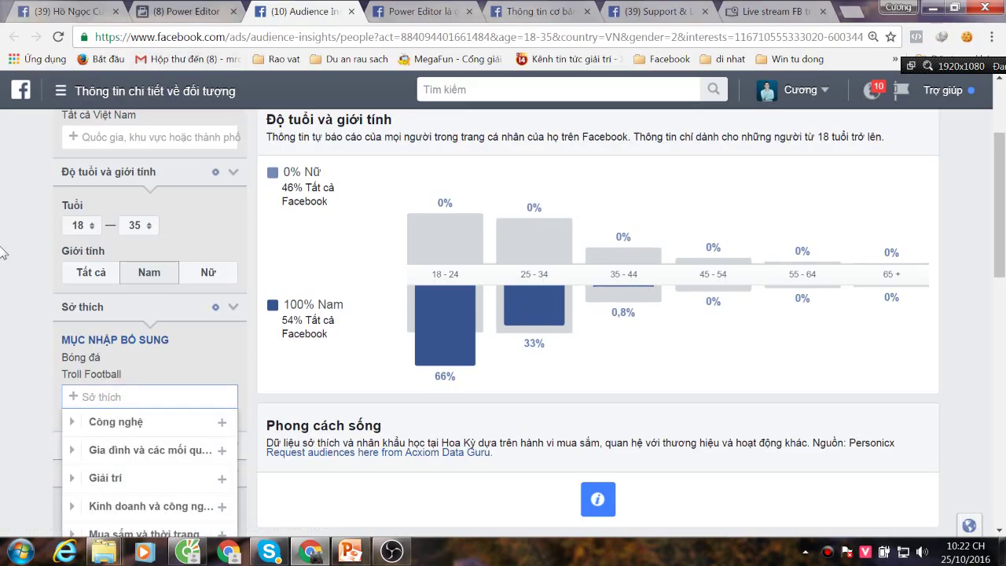
Try to find an interest matching "báo bóng đá" for the audience
click(116, 397)
text(báo)
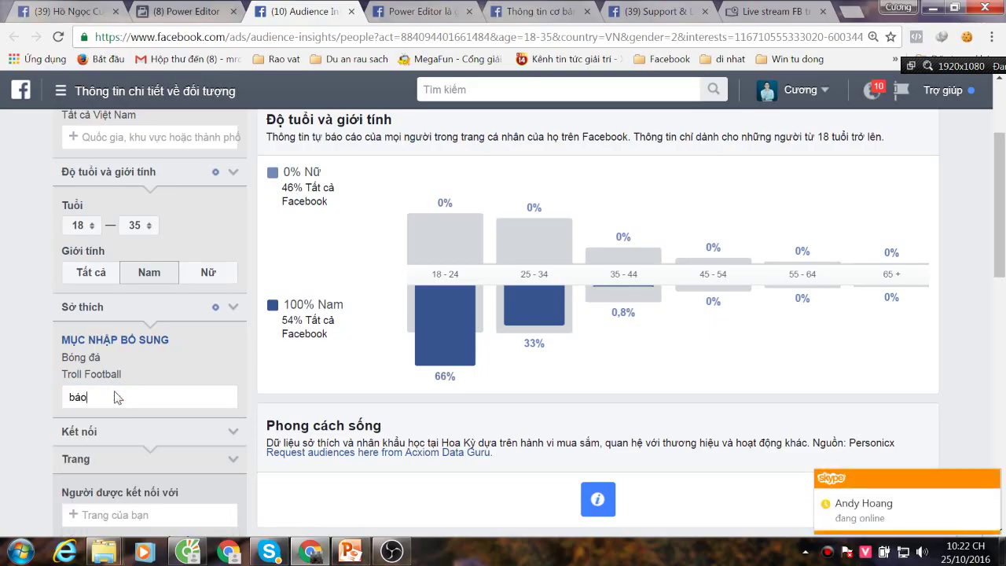
text( bpo)
key(BackSpace)
key(BackSpace)
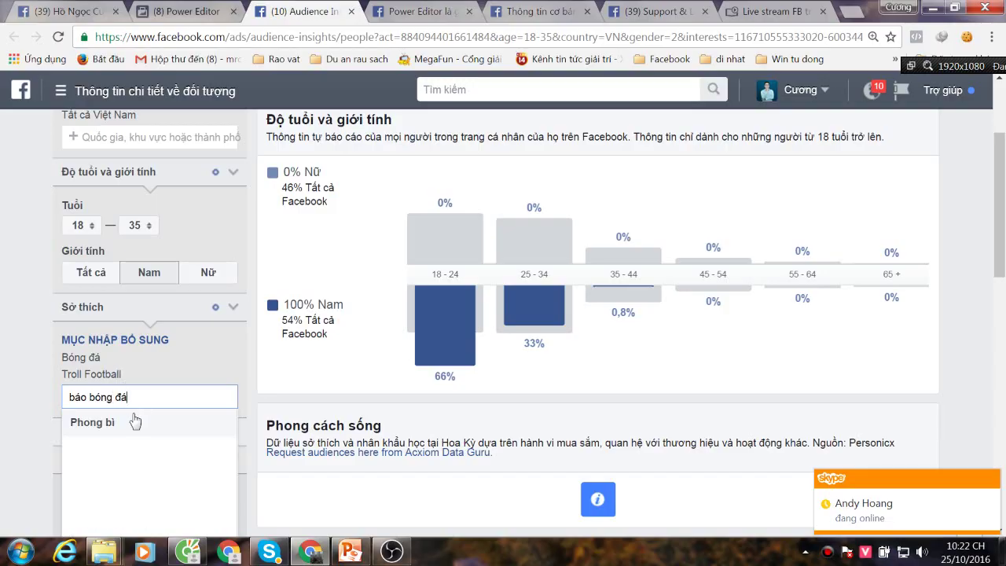
click(90, 398)
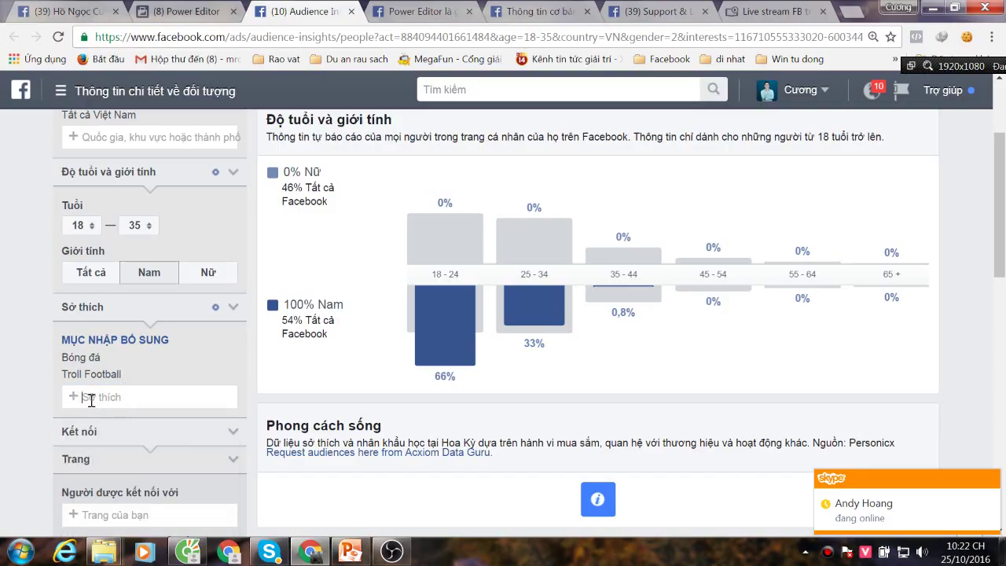
Search the interests for "đá bóng" and add Hiệp hội bóng đá to the audience
click(109, 399)
text(đa)
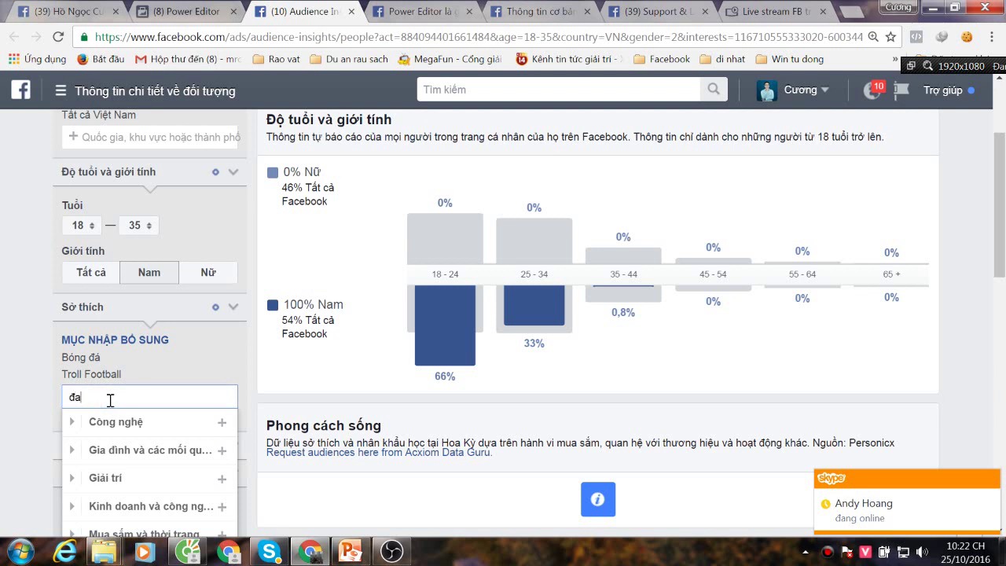
text(s bp)
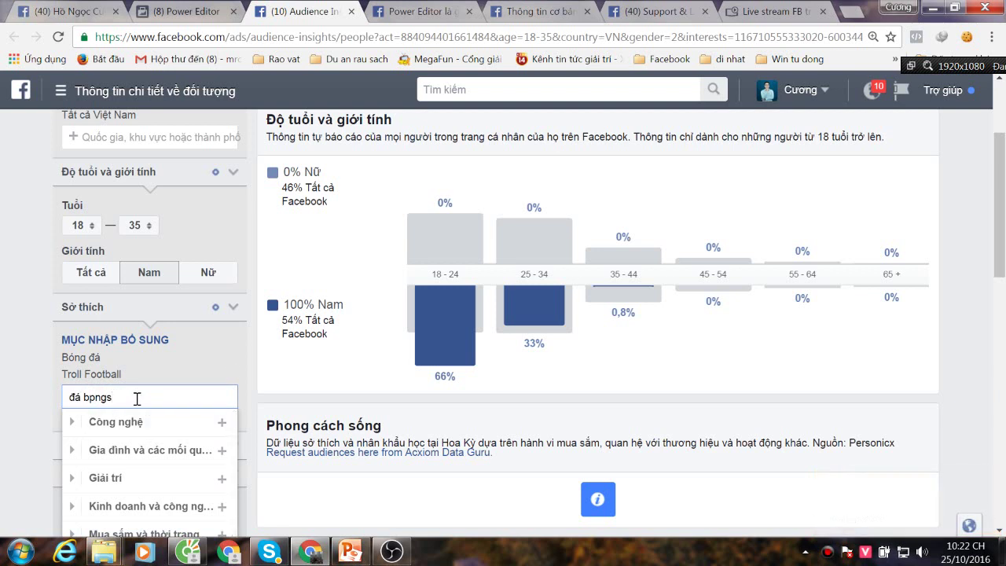
key(BackSpace)
key(BackSpace)
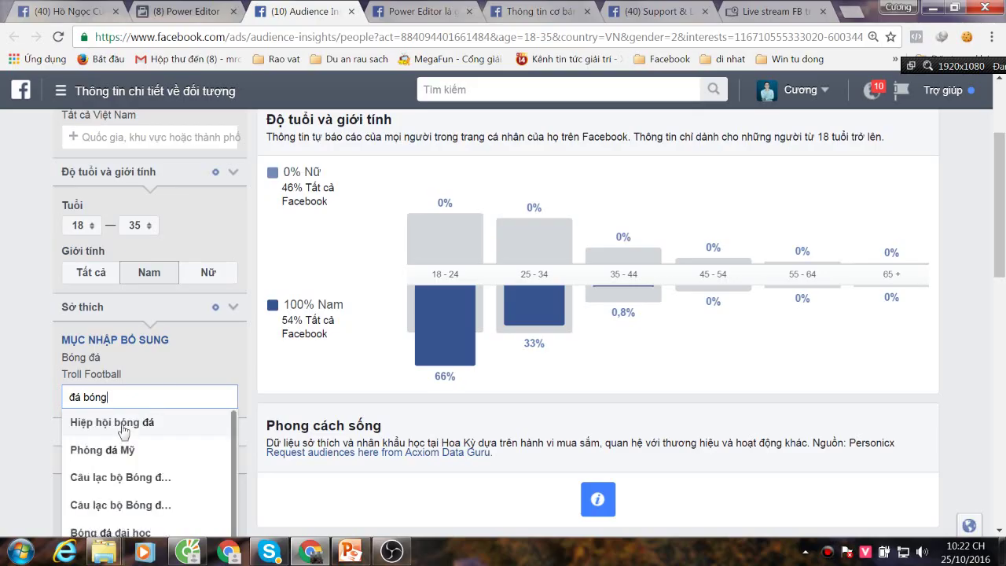
click(123, 428)
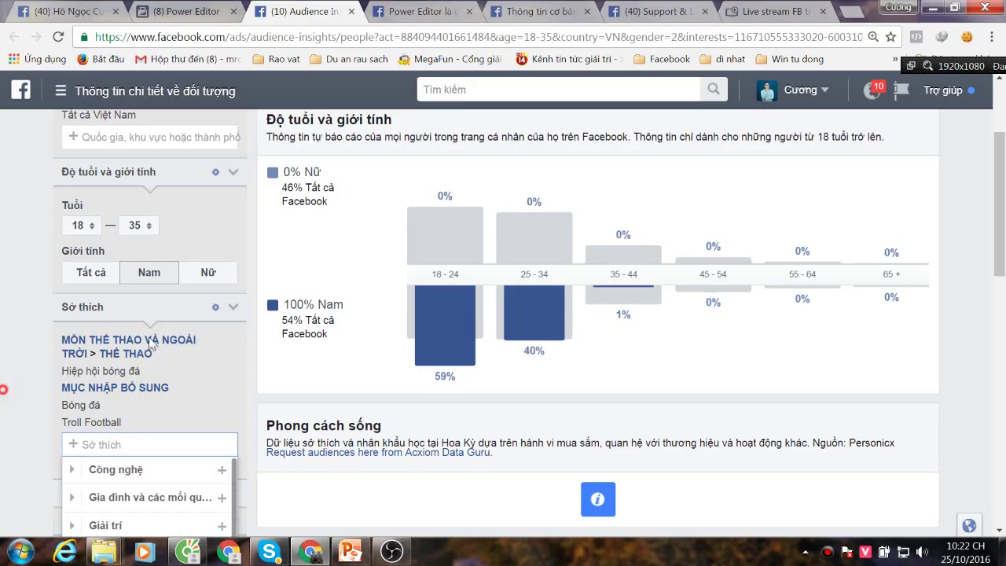
Show the audience's Page likes and examine the top categories and the most relevant Facebook Pages
scroll(510, 299, up, 1)
scroll(509, 299, up, 1)
click(497, 228)
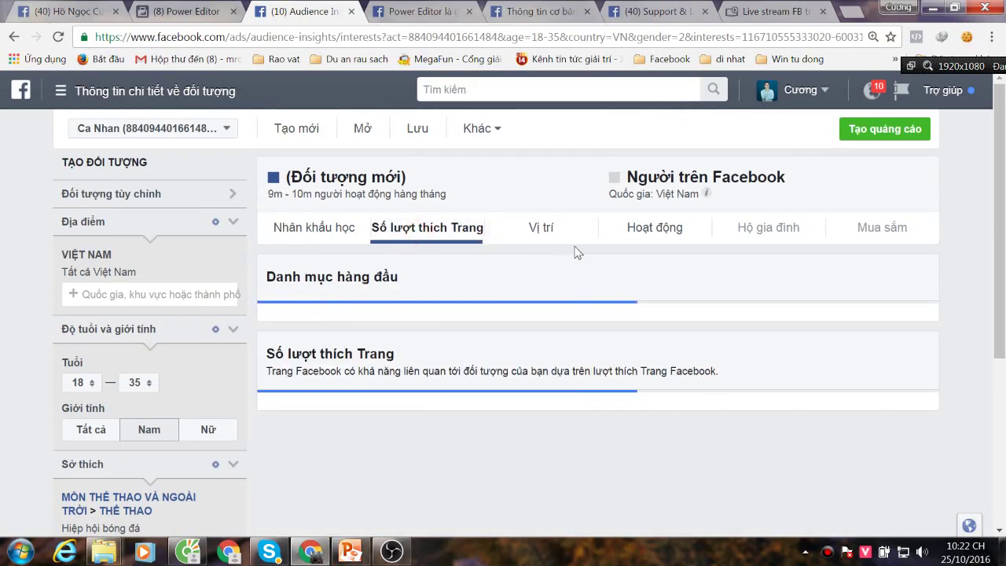
scroll(580, 253, down, 2)
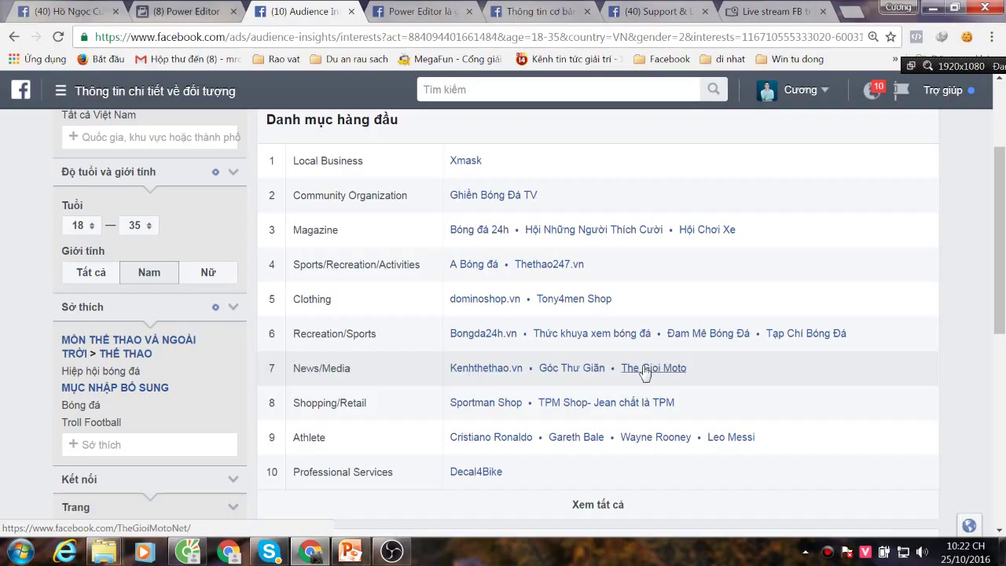
scroll(646, 371, down, 5)
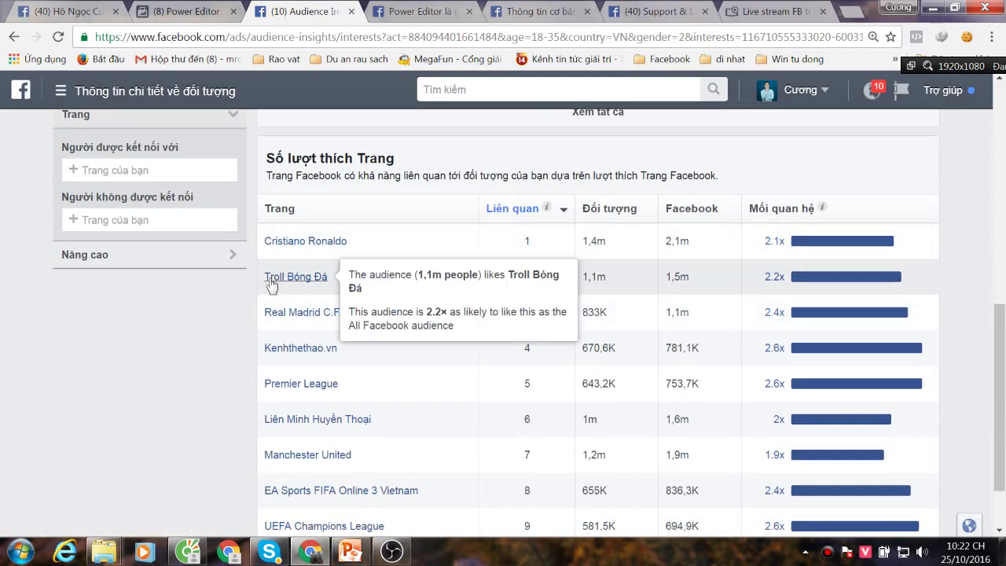
scroll(377, 285, down, 1)
scroll(393, 322, up, 1)
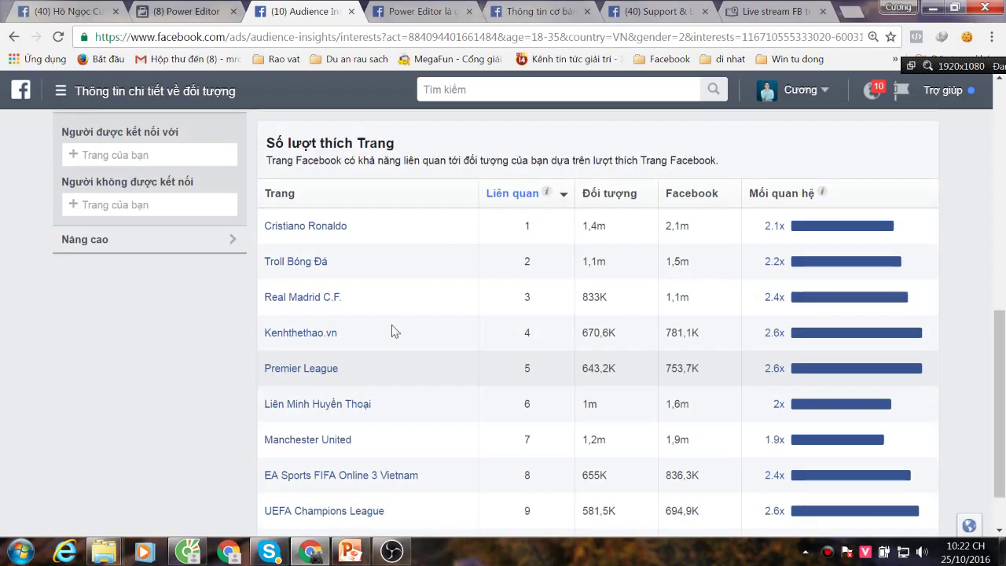
mouse_move(368, 423)
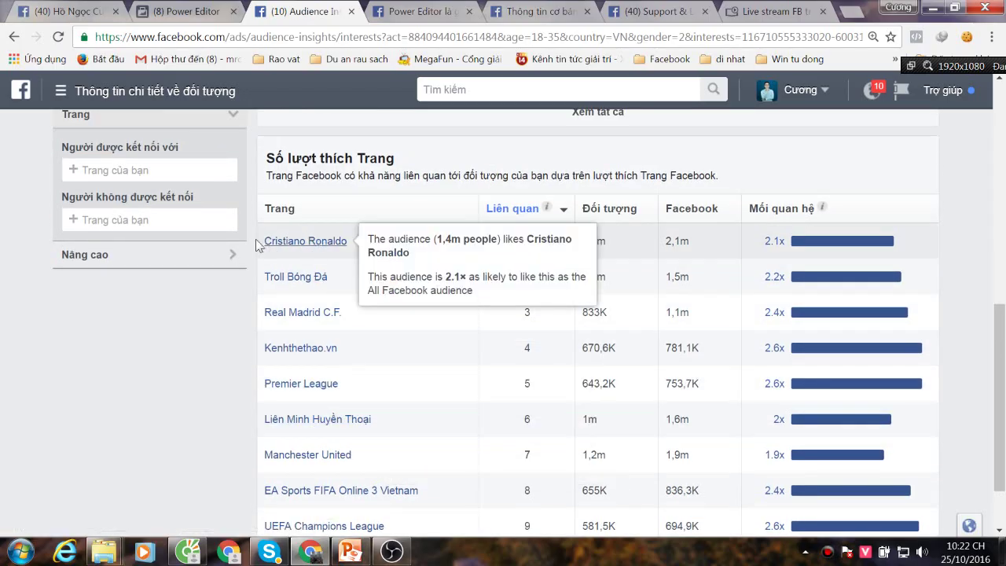
Copy the Page name Cristiano Ronaldo from Audience Insights and add it as an interest in the Power Editor ad set's detailed targeting
drag(265, 244, 357, 239)
key(ctrl+c)
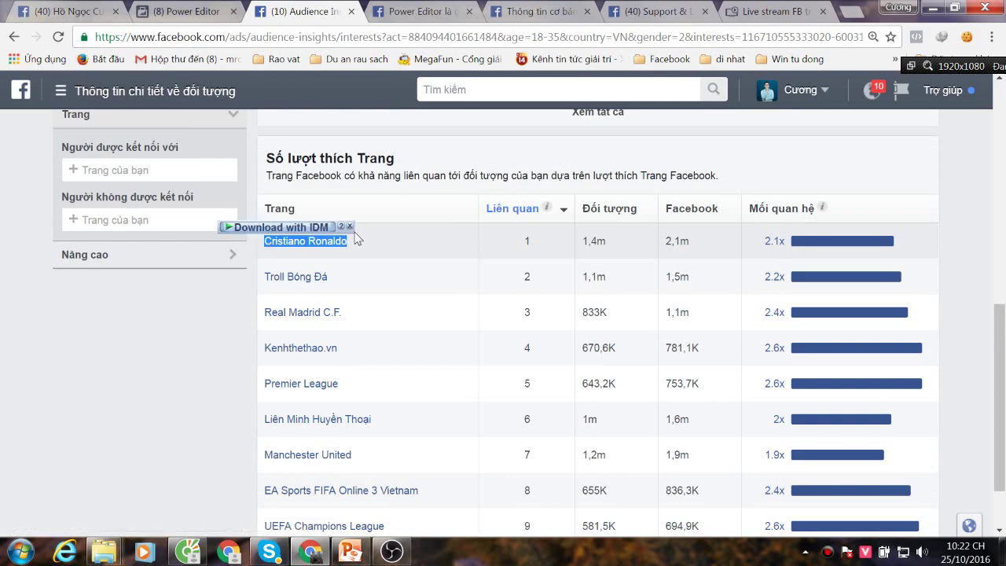
click(87, 11)
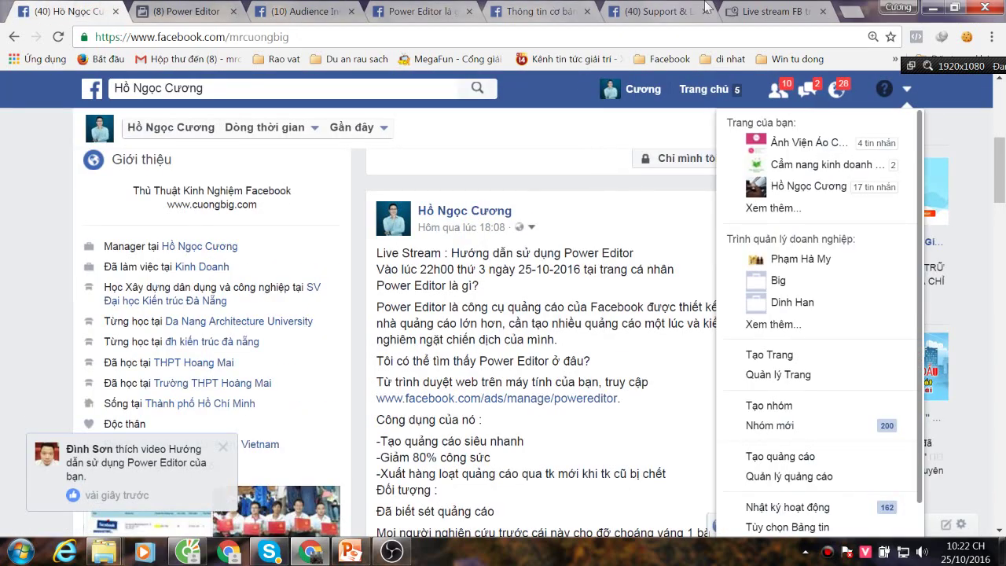
click(181, 11)
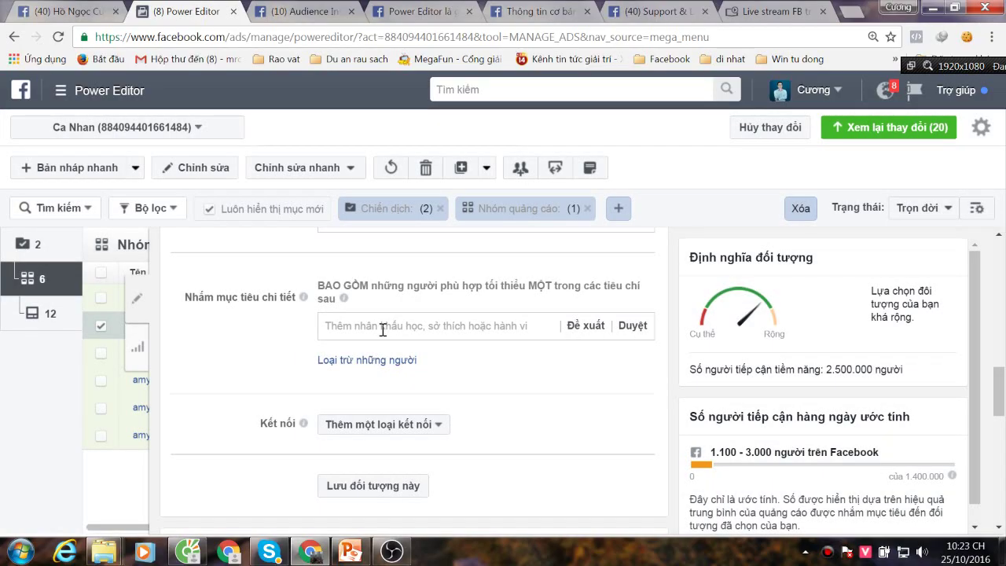
click(385, 325)
key(ctrl+v)
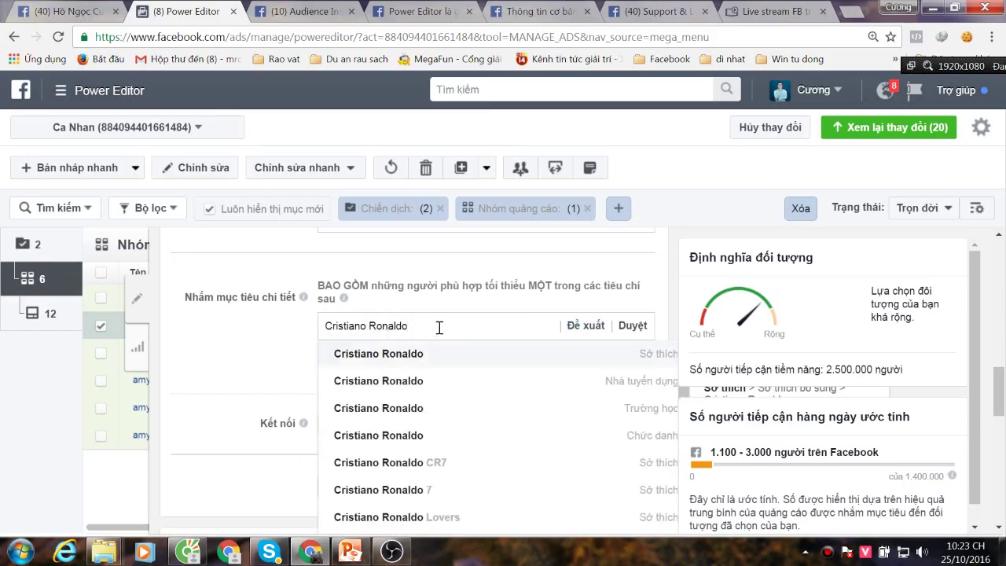
click(429, 355)
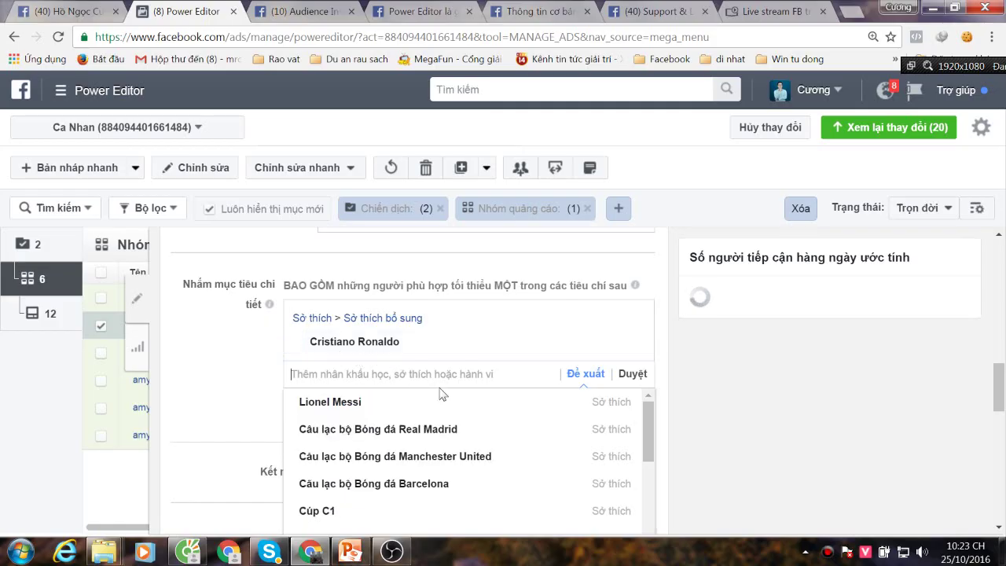
Add the suggested interests Lionel Messi, Câu lạc bộ Bóng đá Barcelona and Câu lạc bộ Bóng đá Real Madrid to the ad set
scroll(476, 344, down, 1)
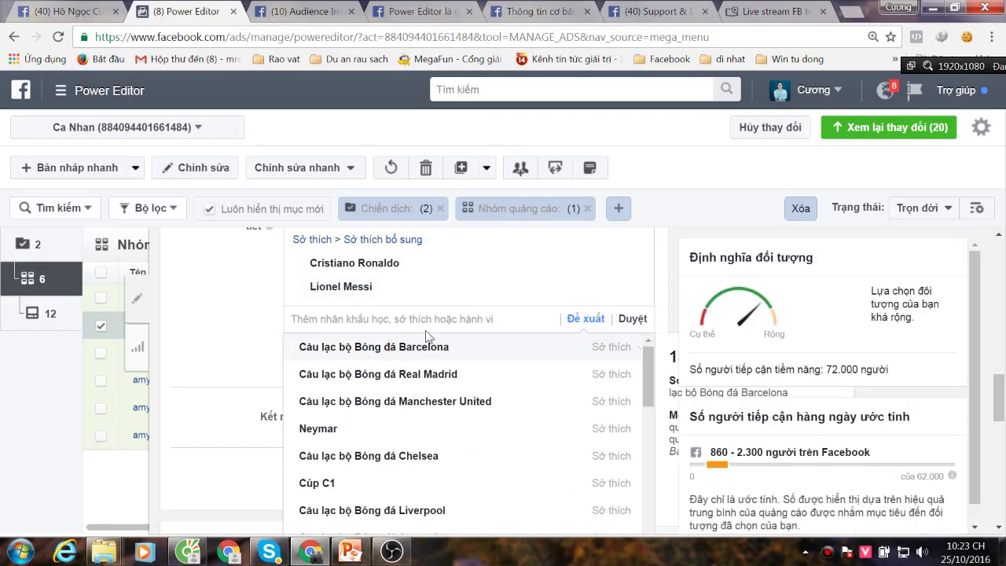
click(427, 344)
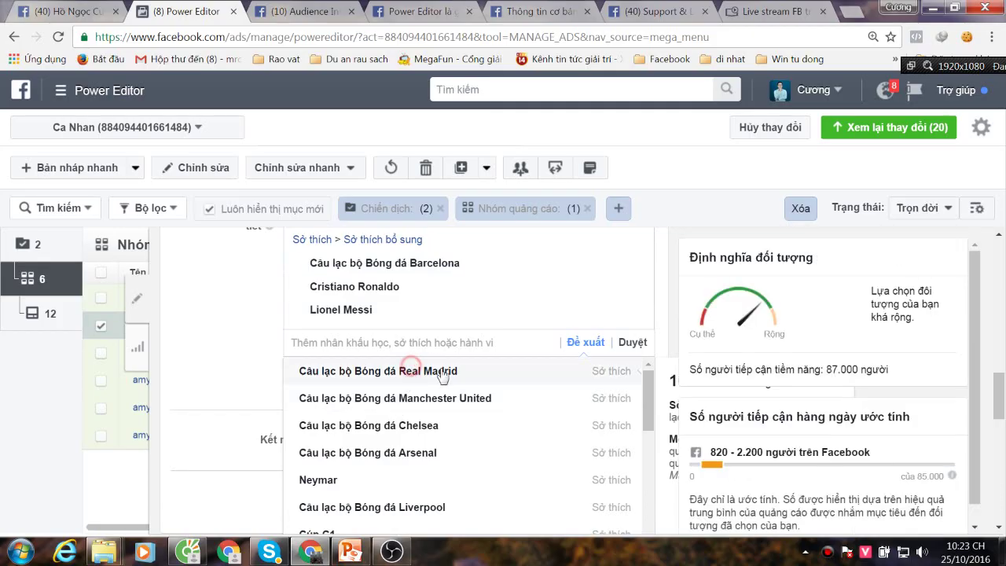
click(443, 376)
Rename the ad set as amytran-test-sothich-cauthu and close its editor
scroll(555, 343, up, 10)
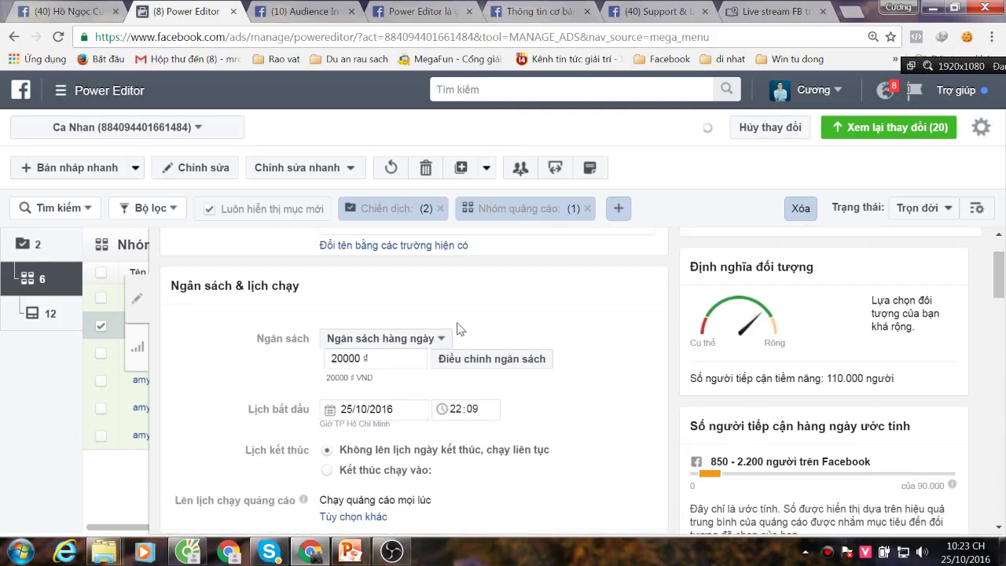
scroll(458, 329, up, 1)
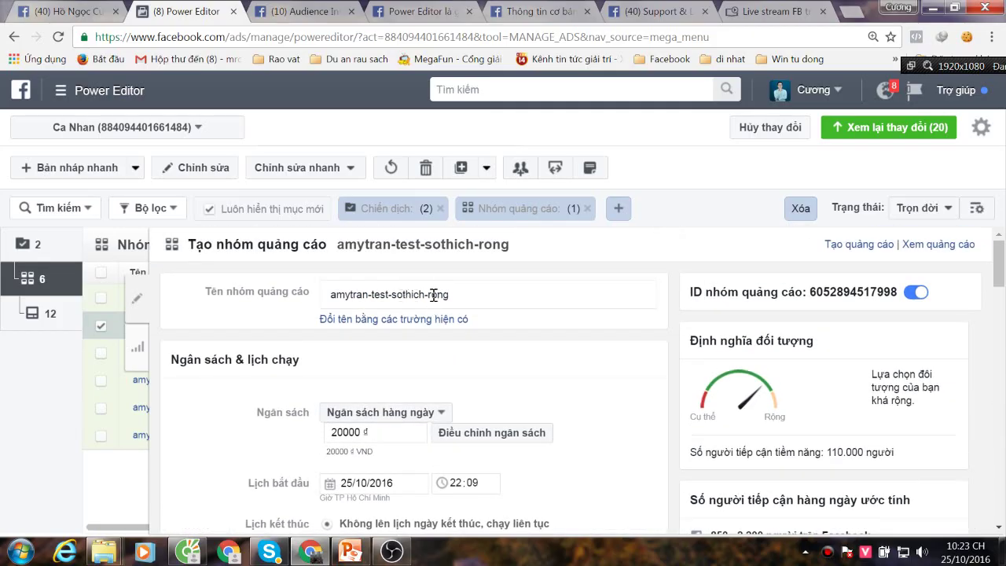
double_click(427, 295)
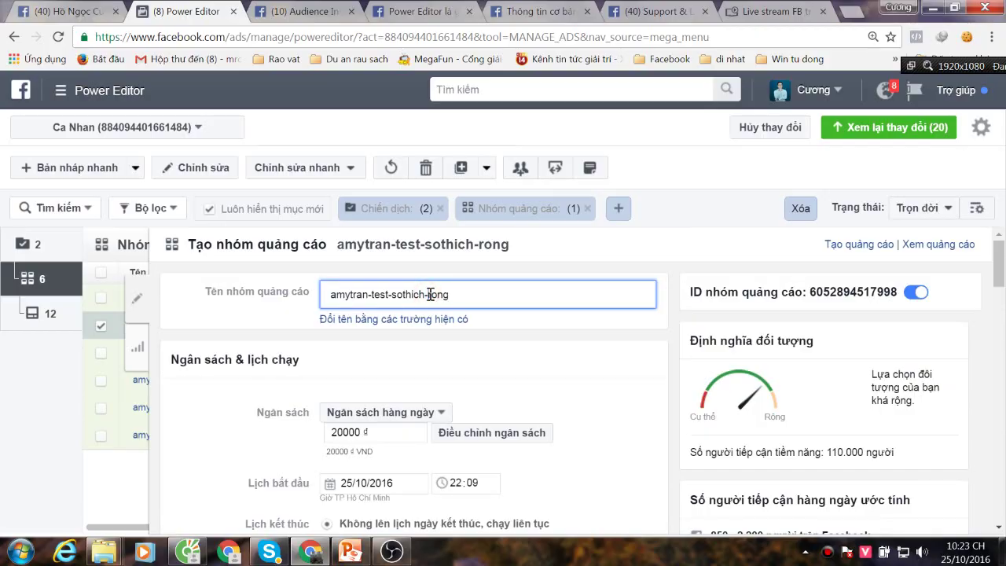
drag(429, 295, 484, 293)
click(155, 299)
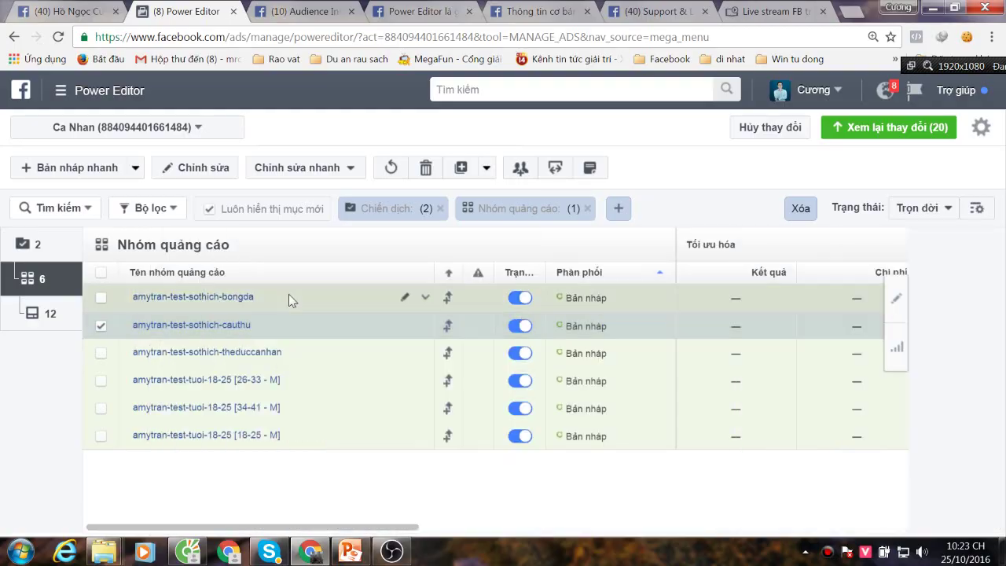
Edit the ad set amytran-test-sothich-theduccanhan and remove the interests Hiệp hội bóng đá and Bóng đá from its detailed targeting
click(96, 324)
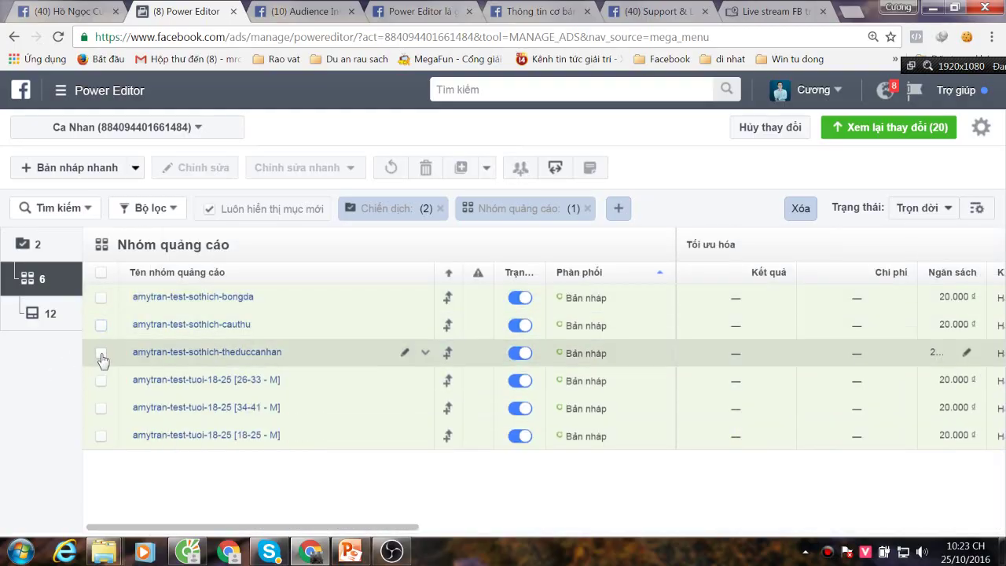
click(101, 353)
click(222, 167)
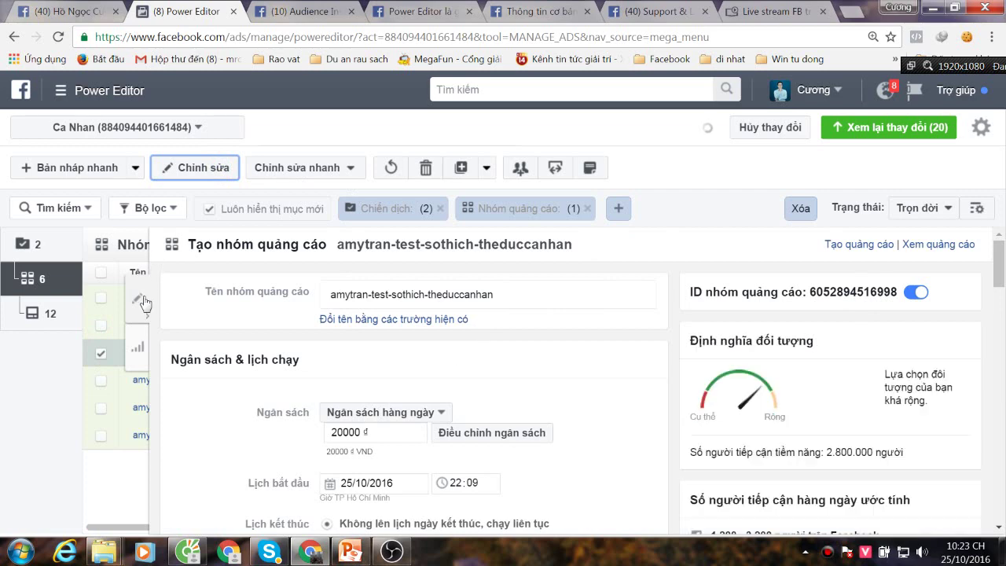
scroll(394, 378, down, 5)
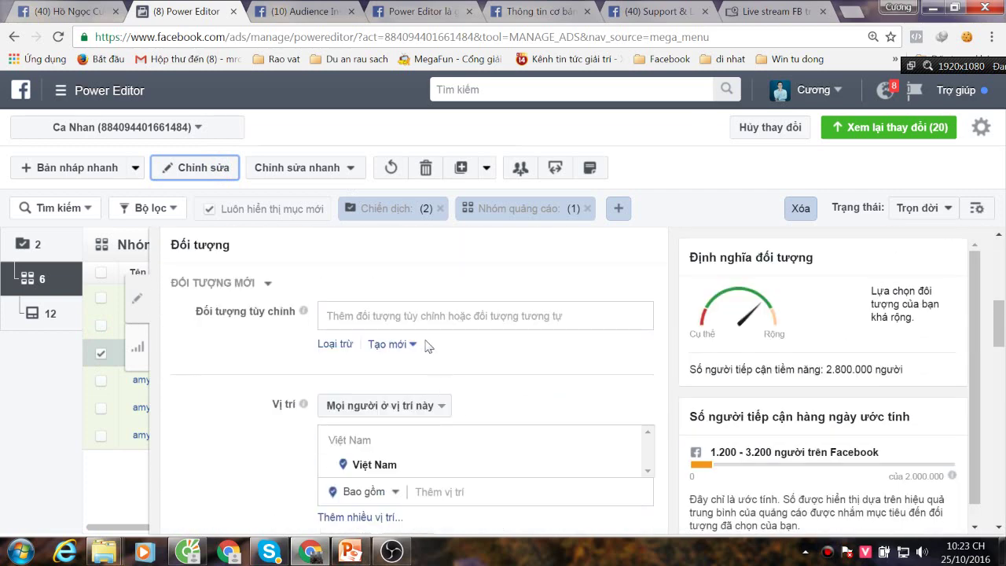
scroll(460, 354, down, 9)
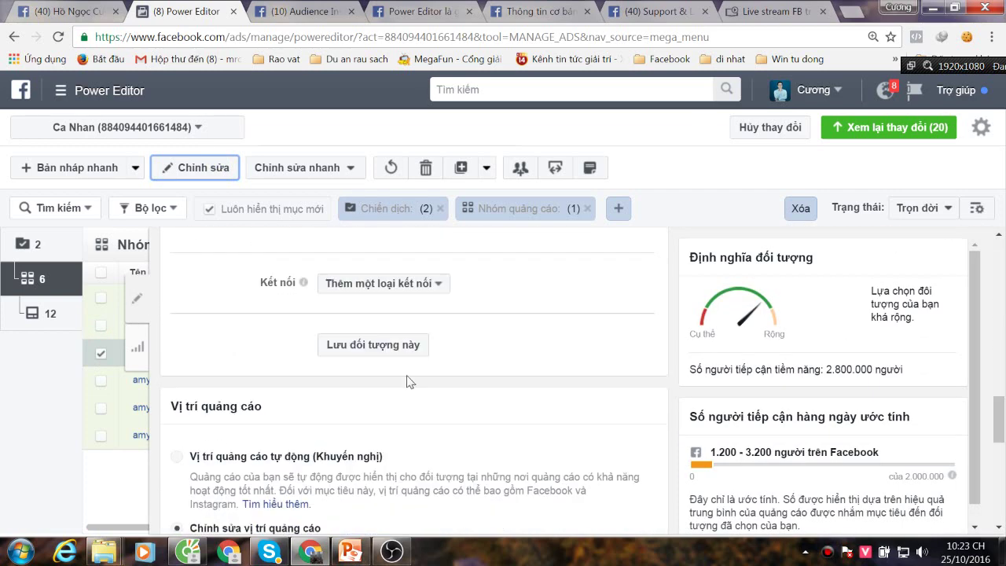
scroll(411, 382, up, 3)
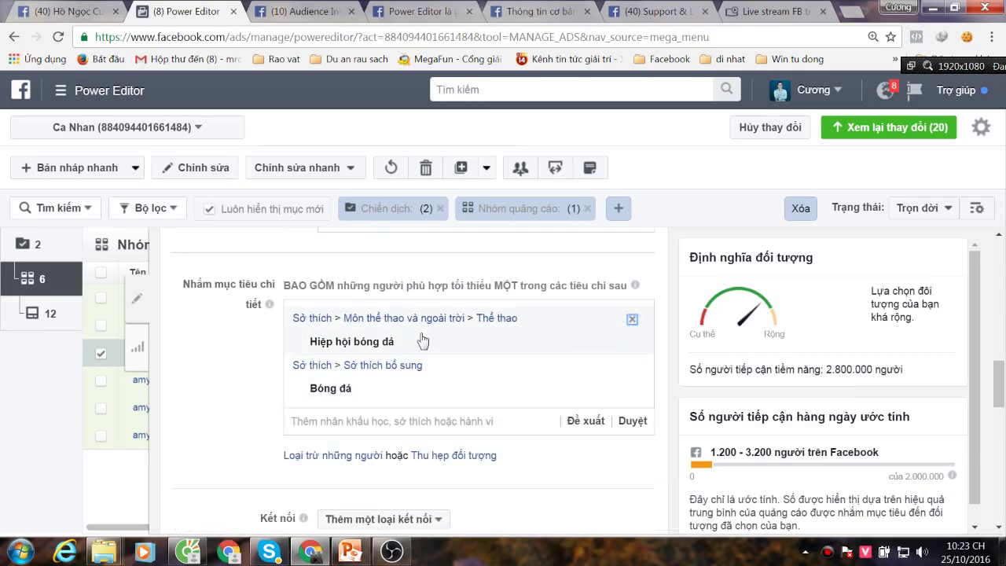
click(633, 318)
click(633, 318)
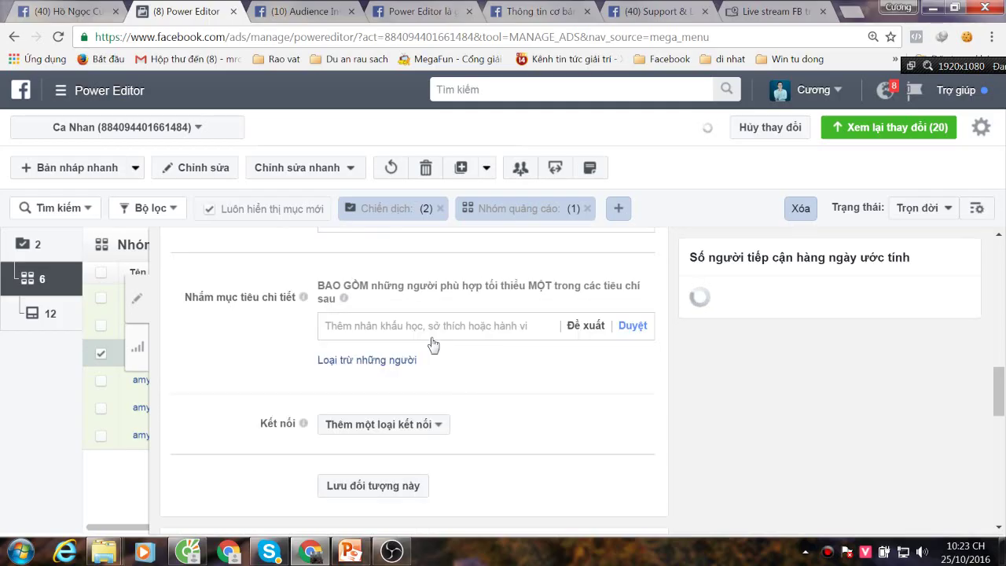
Search the detailed targeting for "chăm" and add the interest Chăm sóc sức khỏe
click(438, 327)
text(chăm)
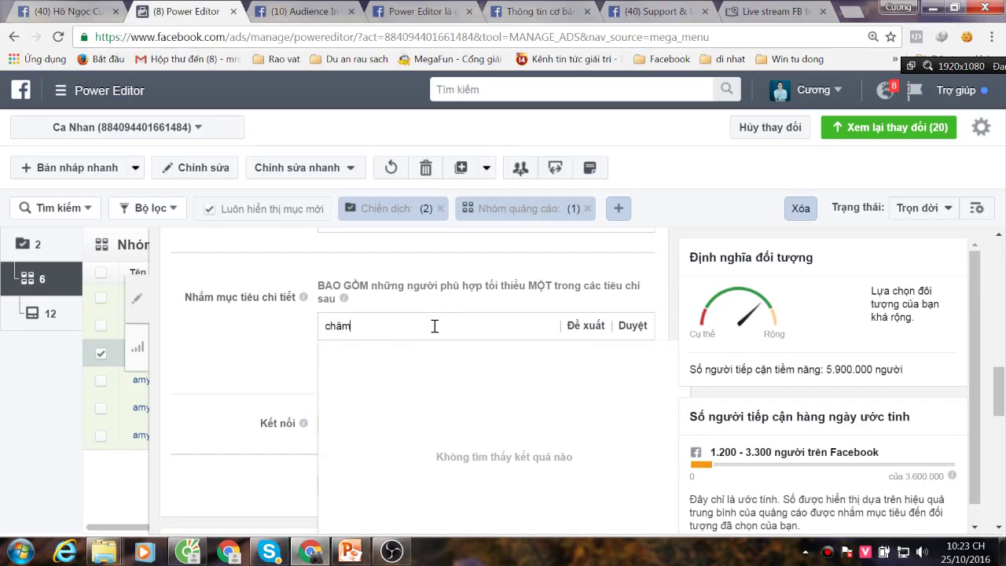
text(hâmw)
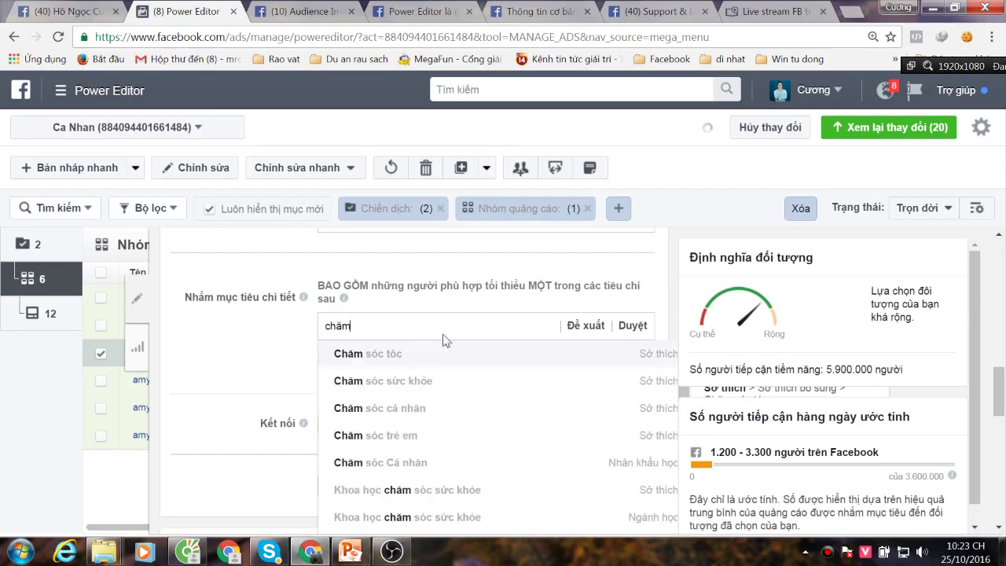
click(419, 381)
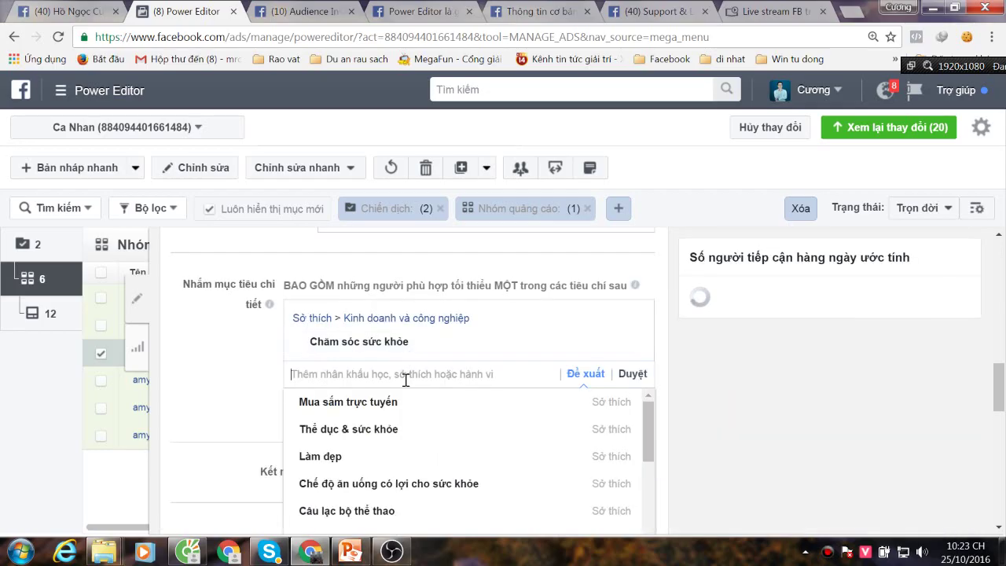
Add the suggested interests Thể dục & sức khỏe, Thể dục and Phòng tập, and close the ad set editor
click(364, 429)
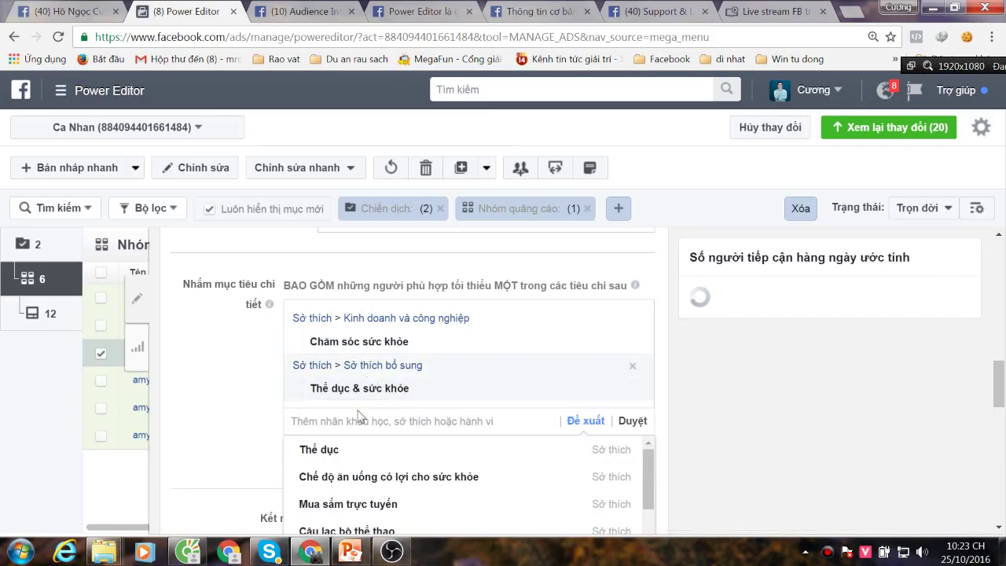
click(305, 450)
scroll(433, 405, down, 1)
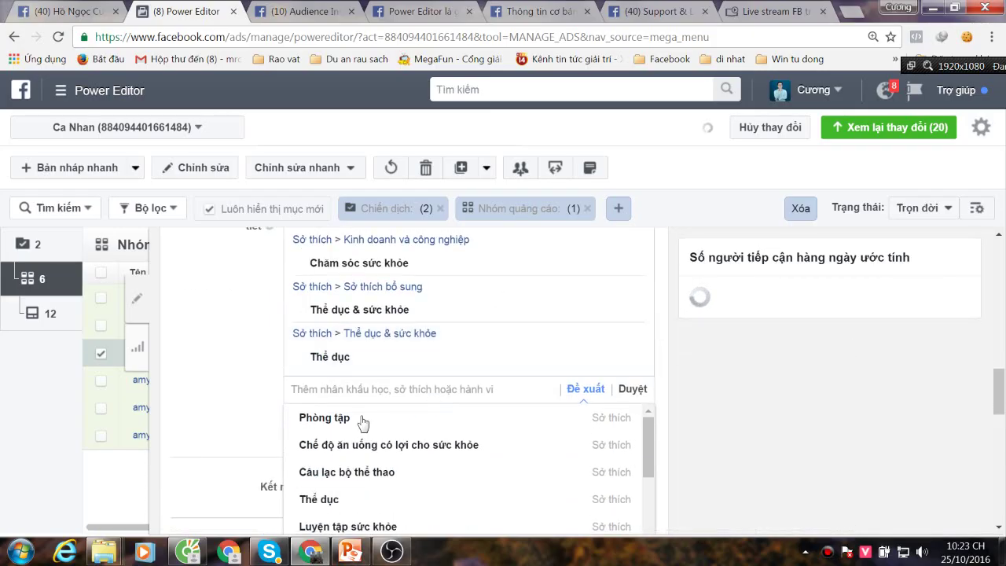
click(523, 416)
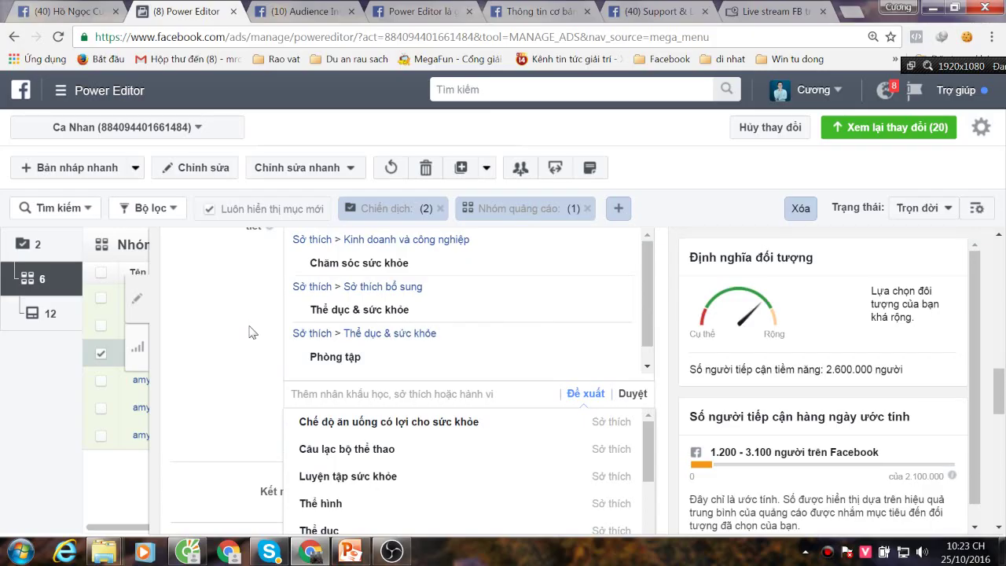
scroll(264, 373, up, 1)
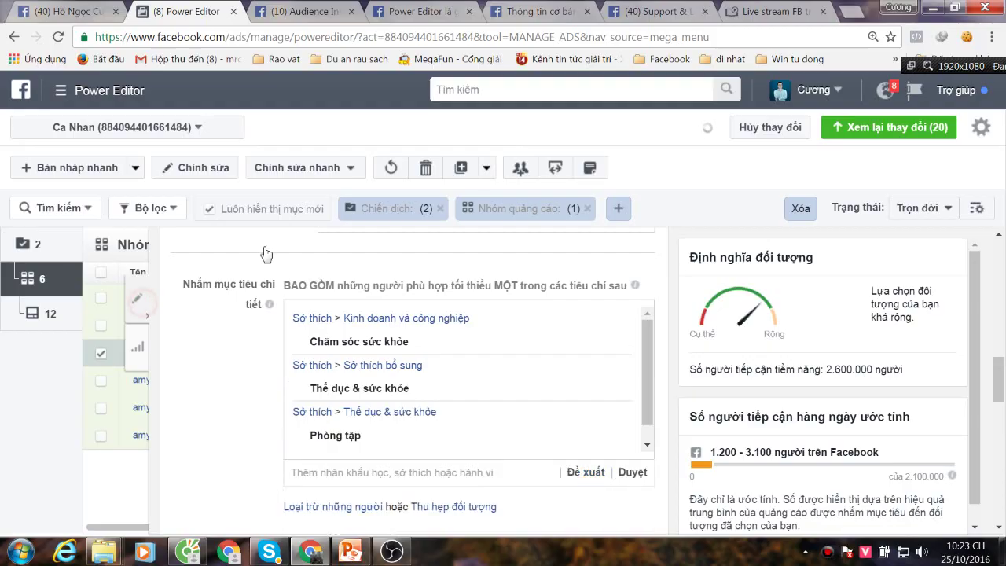
click(142, 310)
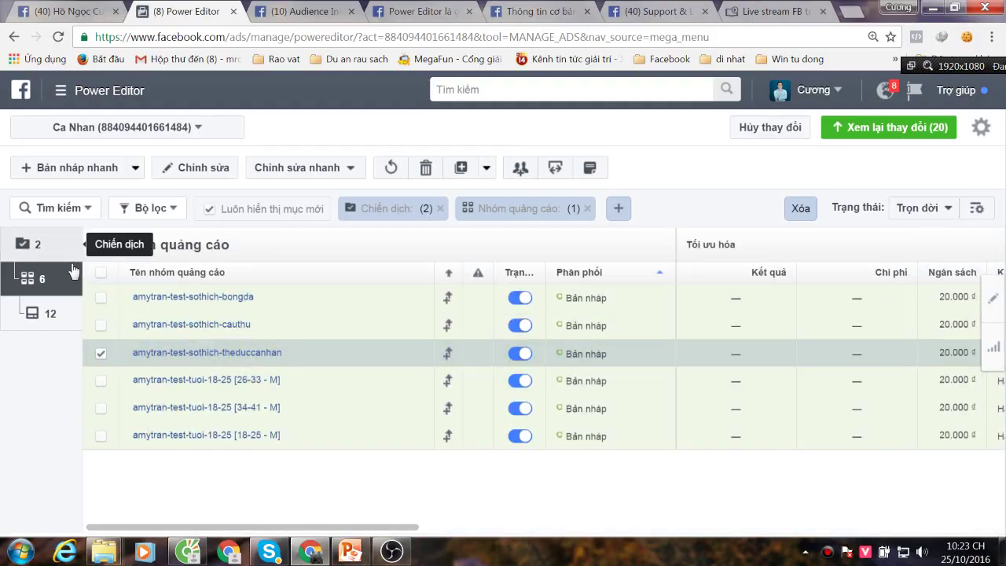
Clear the campaign and ad set selections and review the lists of draft campaigns, ad sets and ads
click(55, 250)
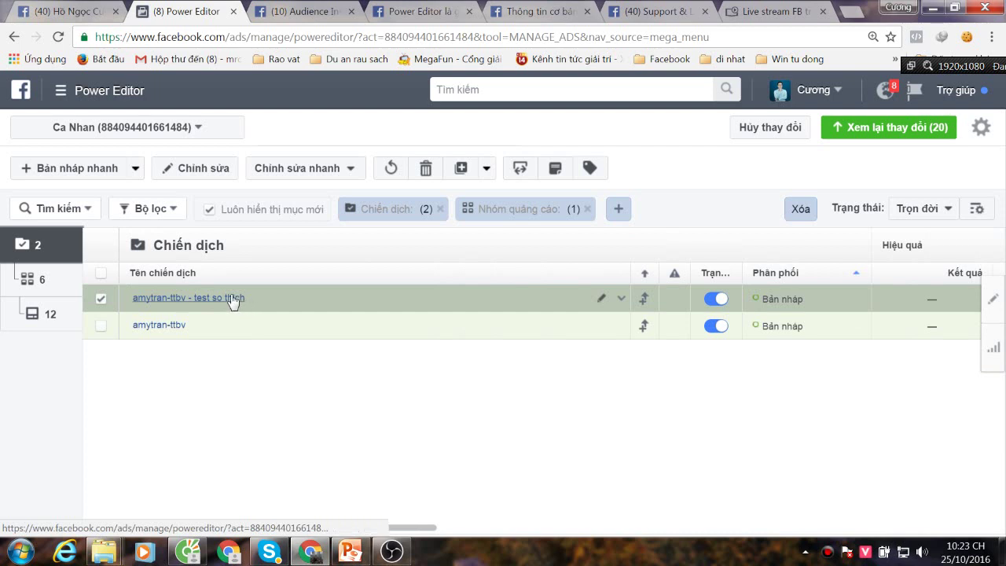
click(99, 301)
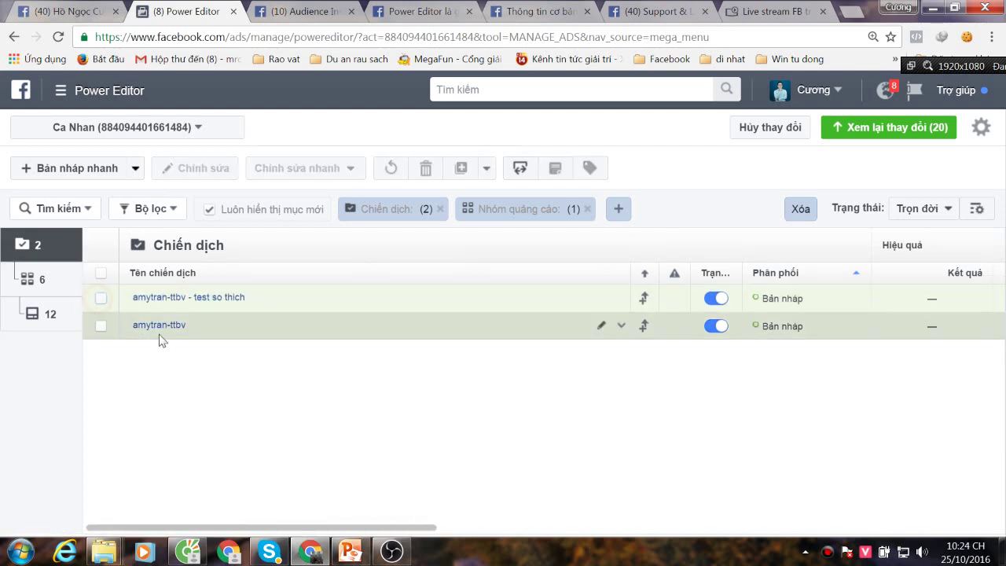
click(41, 279)
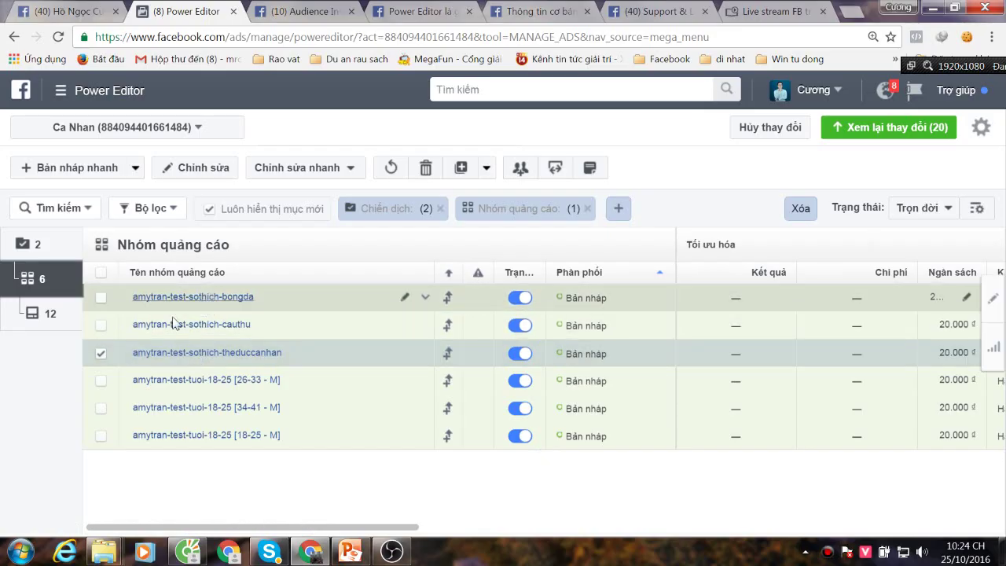
click(101, 356)
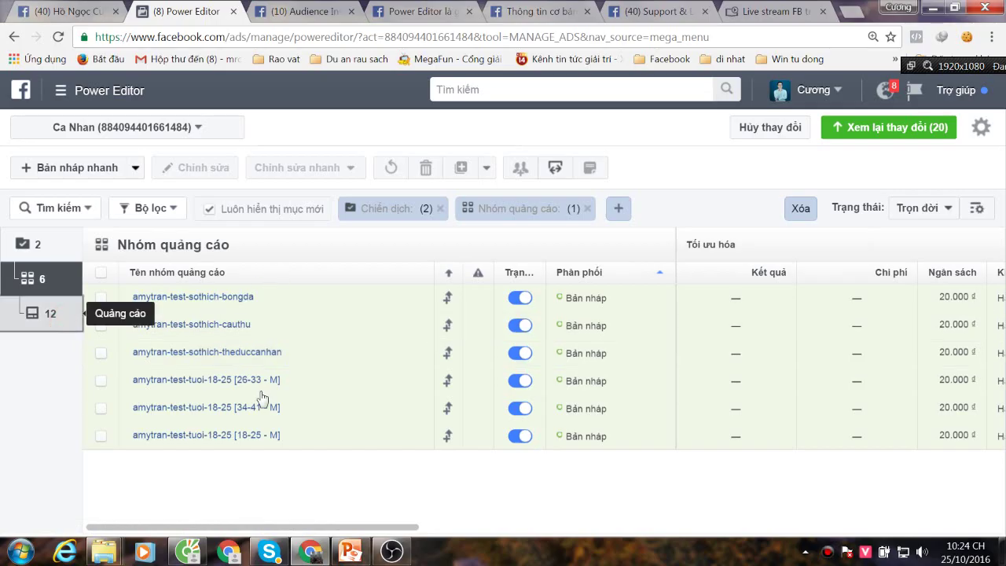
click(41, 312)
scroll(294, 313, down, 1)
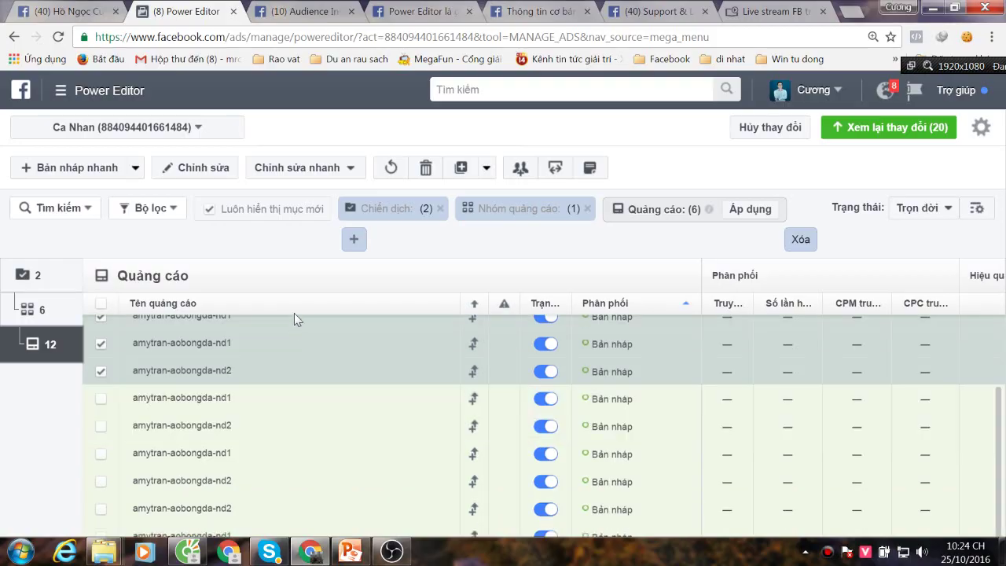
scroll(110, 378, up, 1)
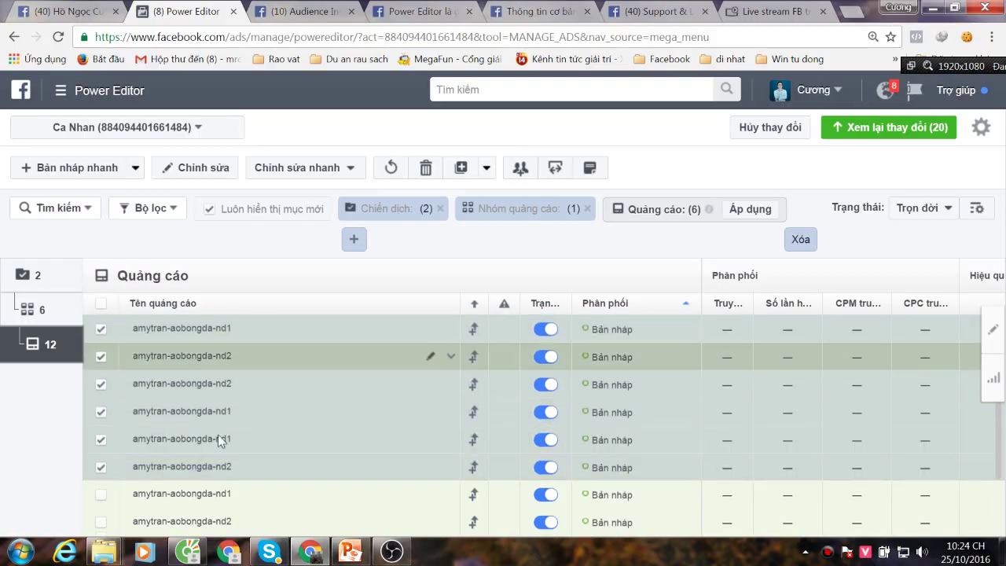
click(44, 313)
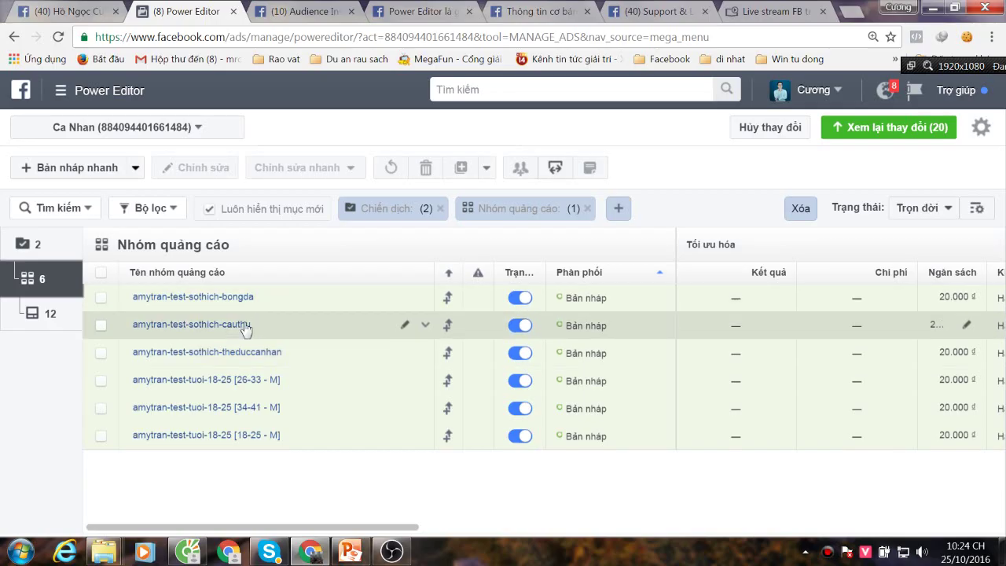
click(36, 244)
Open the ad set amytran-test-sothich-bongda for editing, check its budget, schedule and audience settings, and close the editor
click(202, 299)
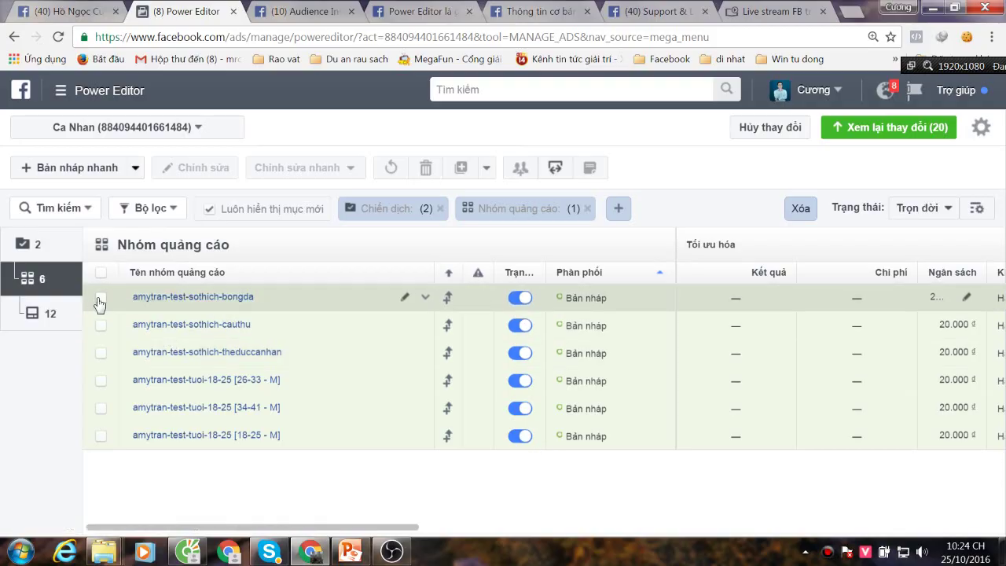
click(99, 298)
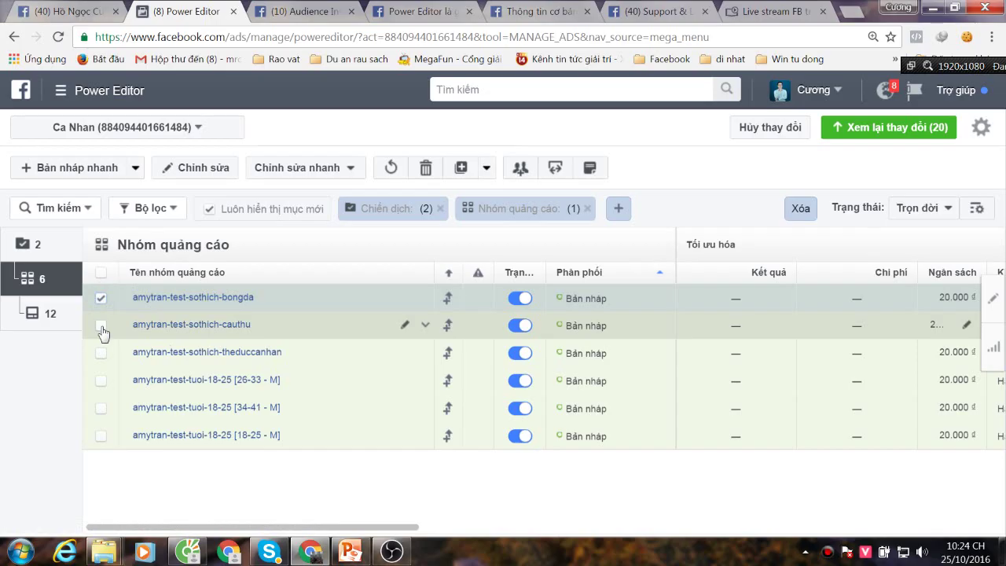
click(194, 167)
scroll(423, 387, down, 5)
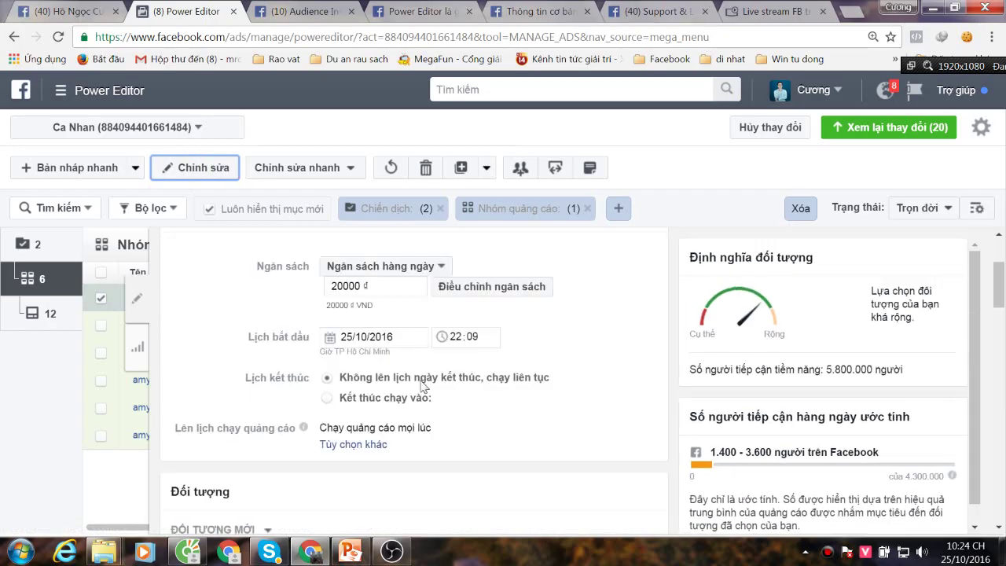
scroll(420, 387, down, 2)
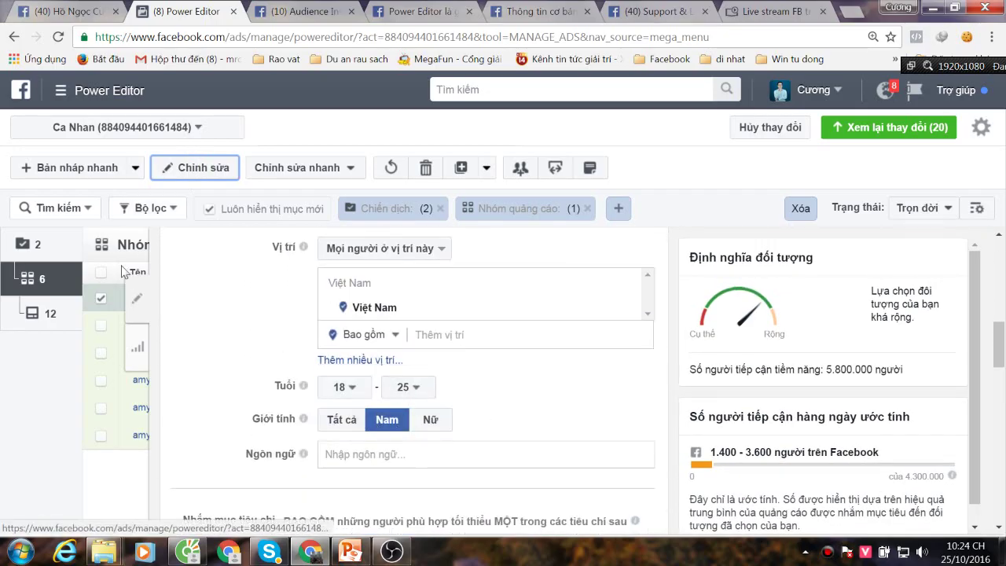
click(140, 300)
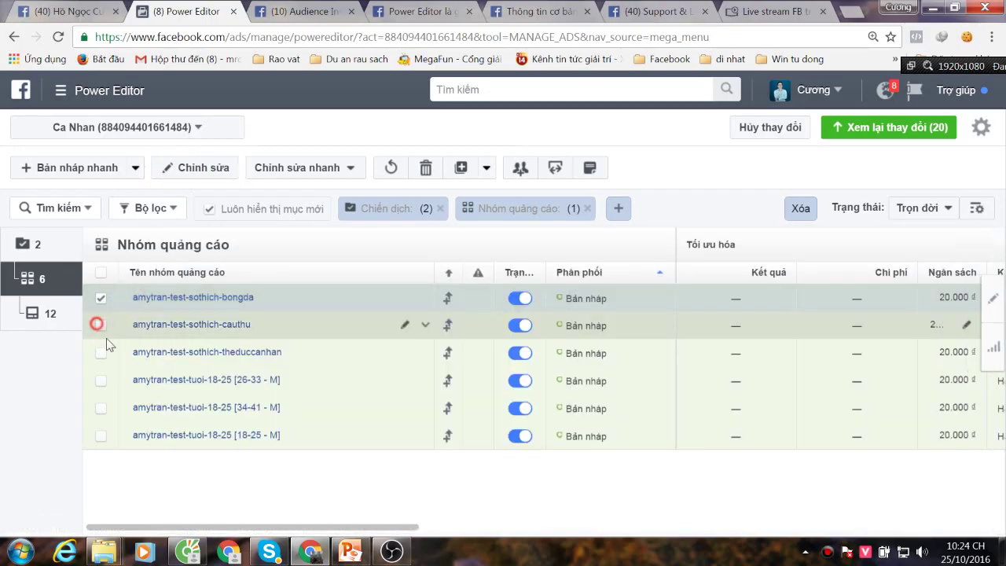
Open the three amytran-test-sothich ad sets together for editing and reset their mixed age setting
click(101, 326)
click(101, 353)
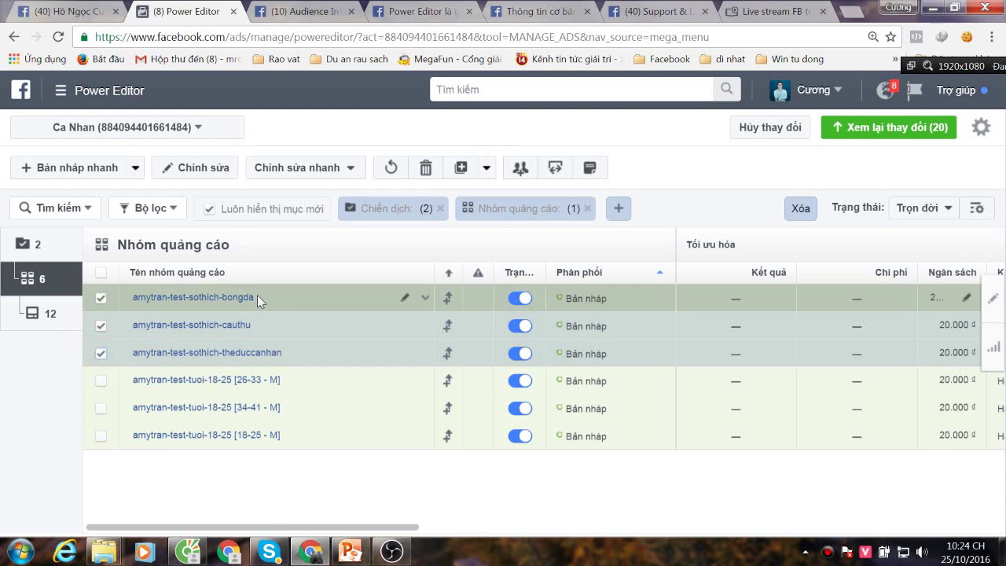
click(199, 173)
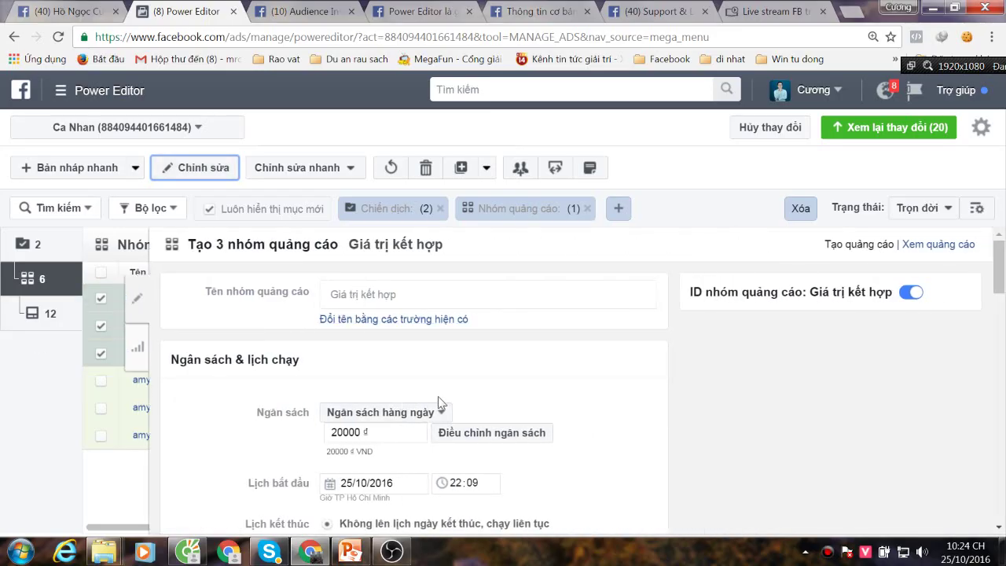
scroll(441, 404, down, 8)
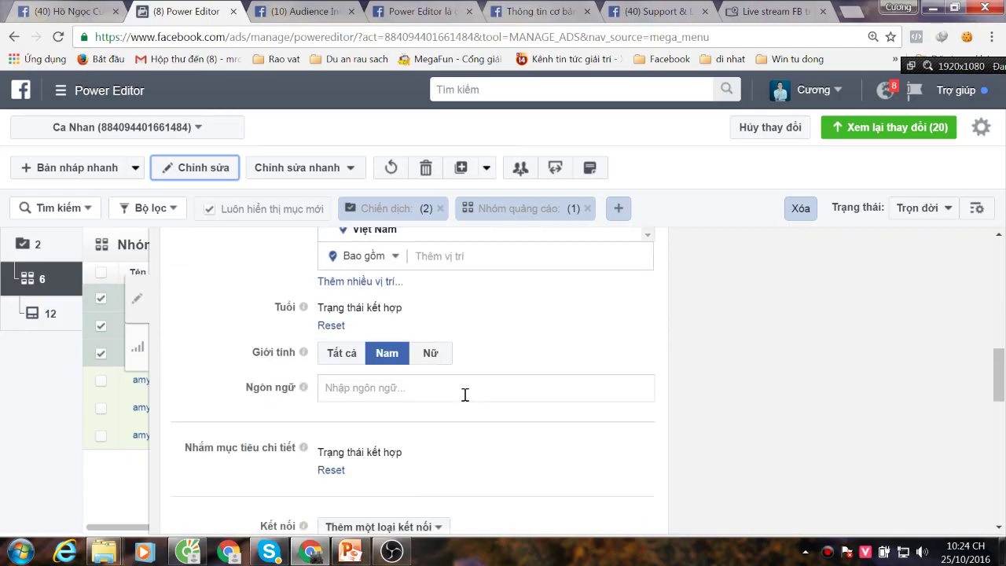
scroll(465, 395, up, 1)
click(334, 410)
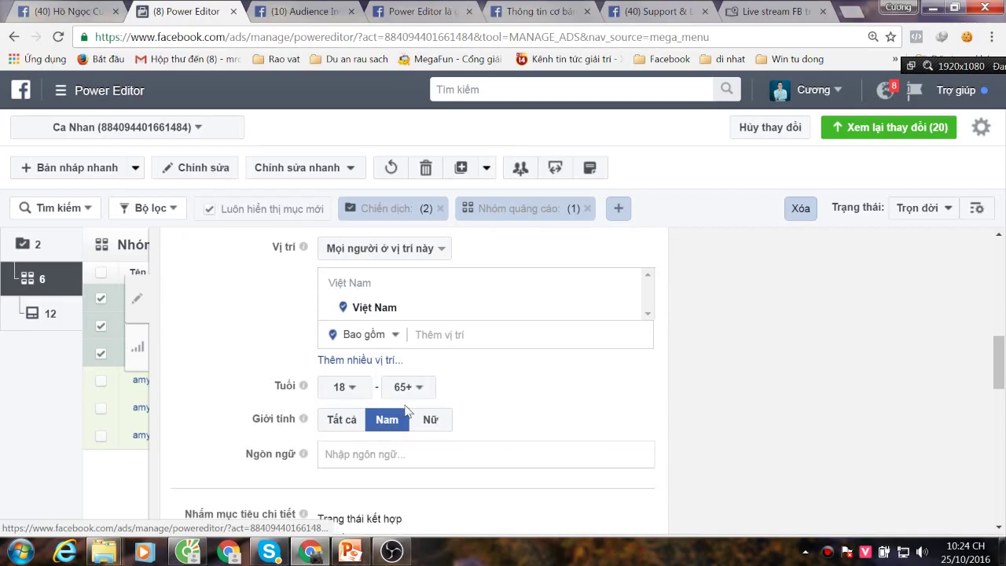
Set the age range of the three interest ad sets to 25–30 and close the editor
click(358, 389)
scroll(354, 309, down, 1)
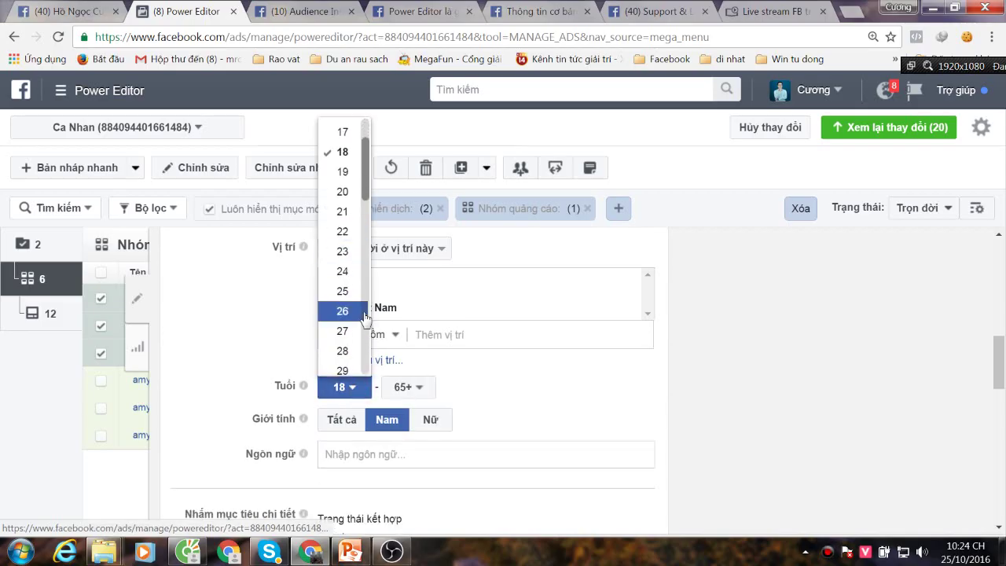
click(354, 293)
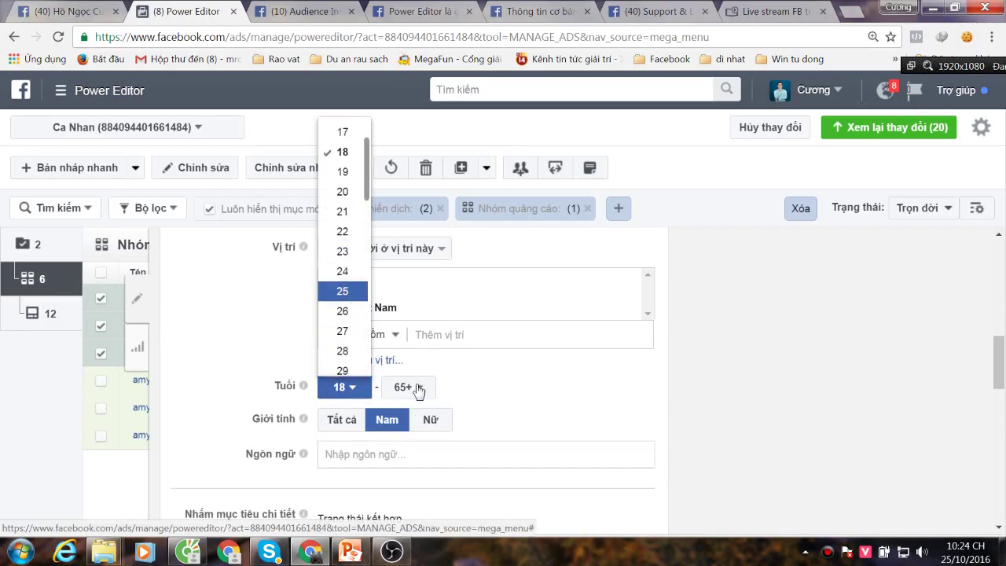
click(418, 388)
scroll(415, 323, down, 3)
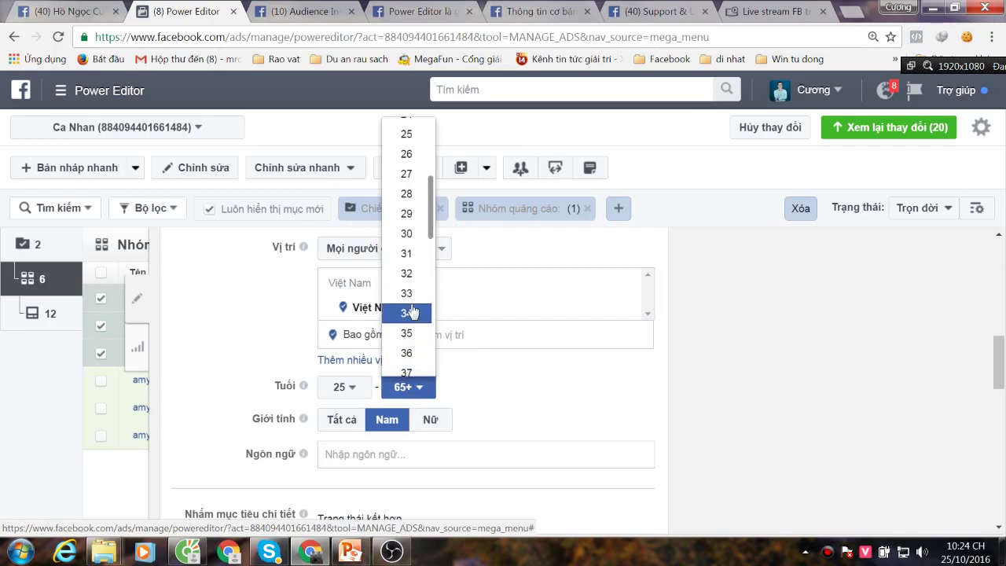
click(415, 235)
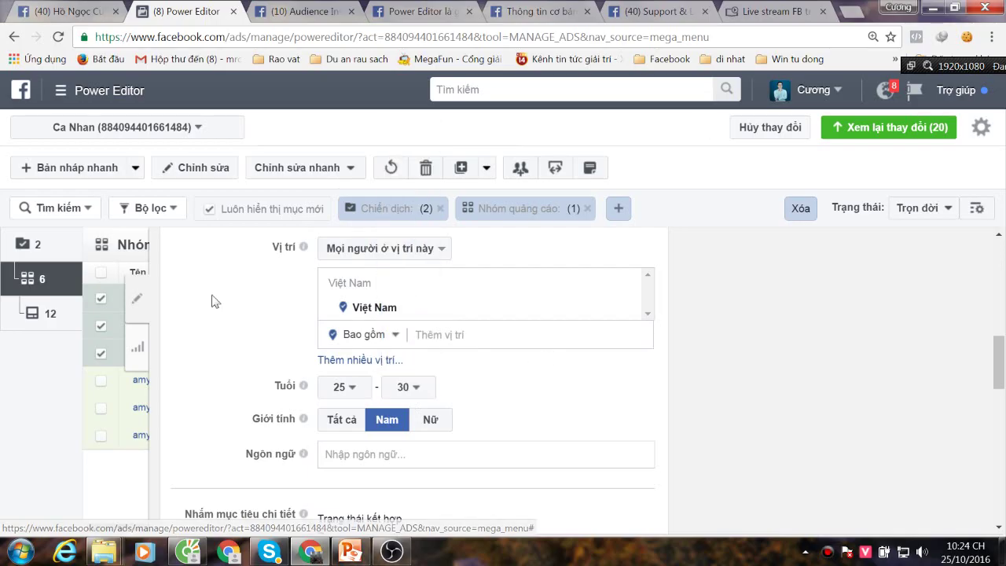
click(139, 298)
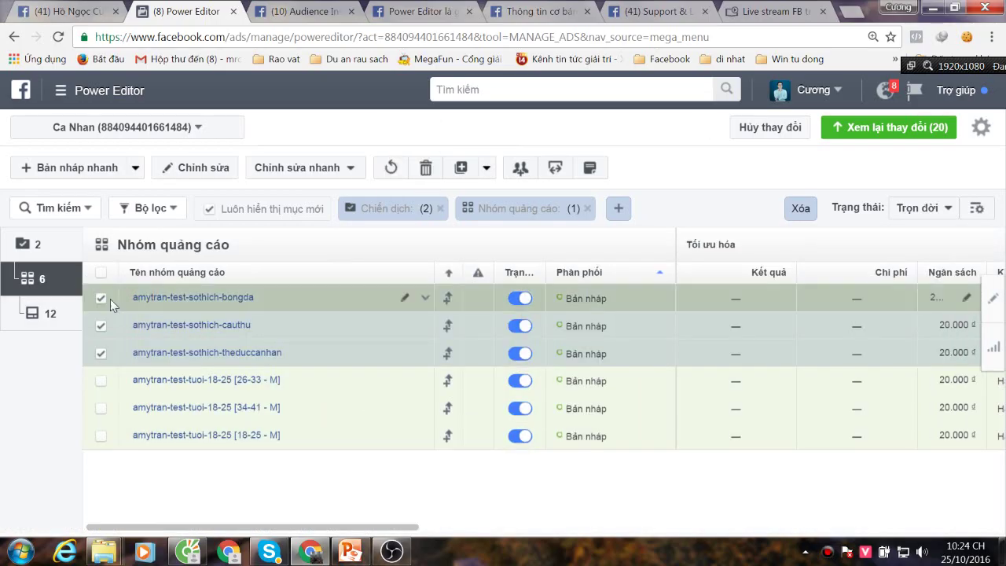
Edit all six ad sets together, set their daily budget to 25000 ₫, close the editor and clear the selection
click(101, 272)
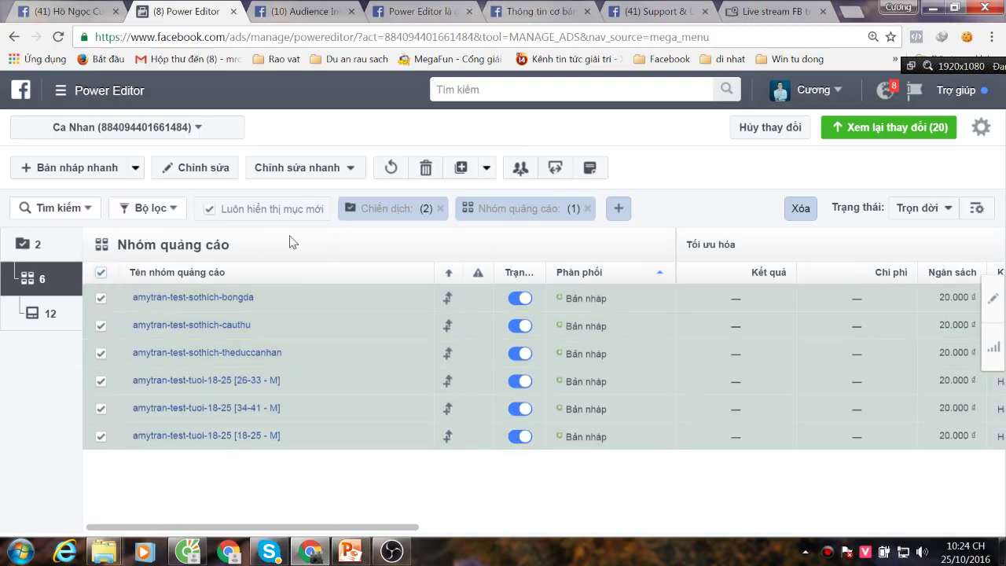
click(210, 169)
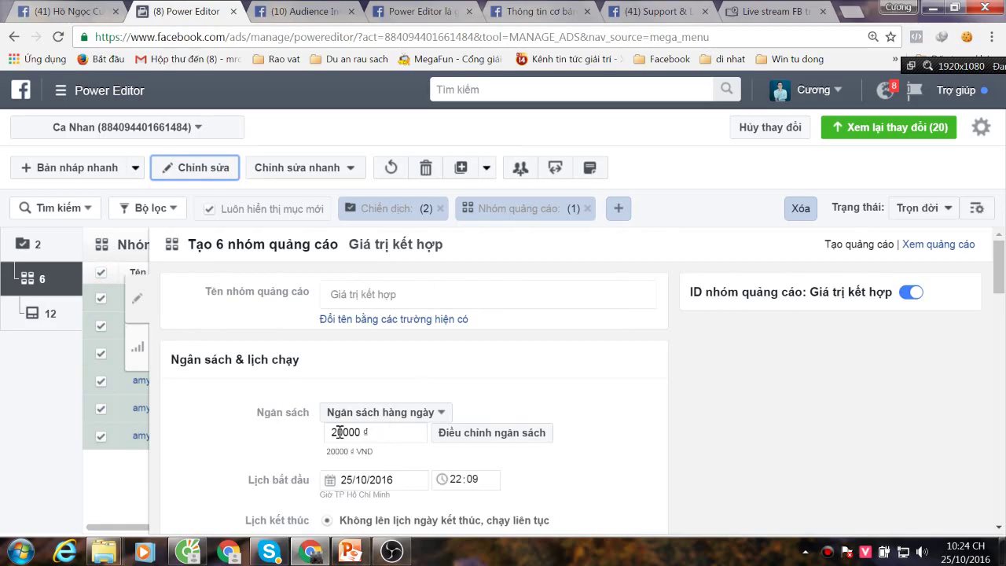
click(346, 432)
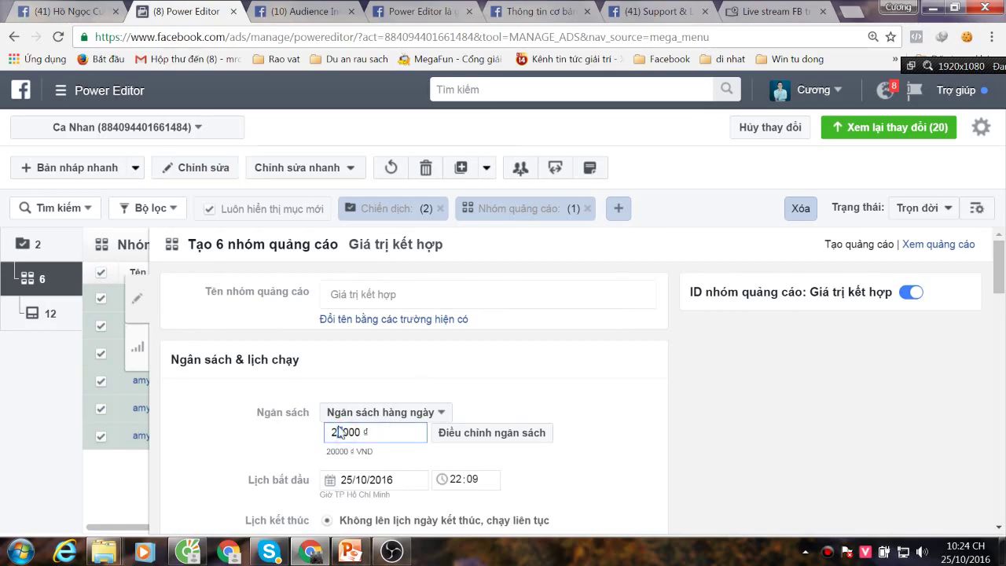
key(BackSpace)
text(5)
click(136, 299)
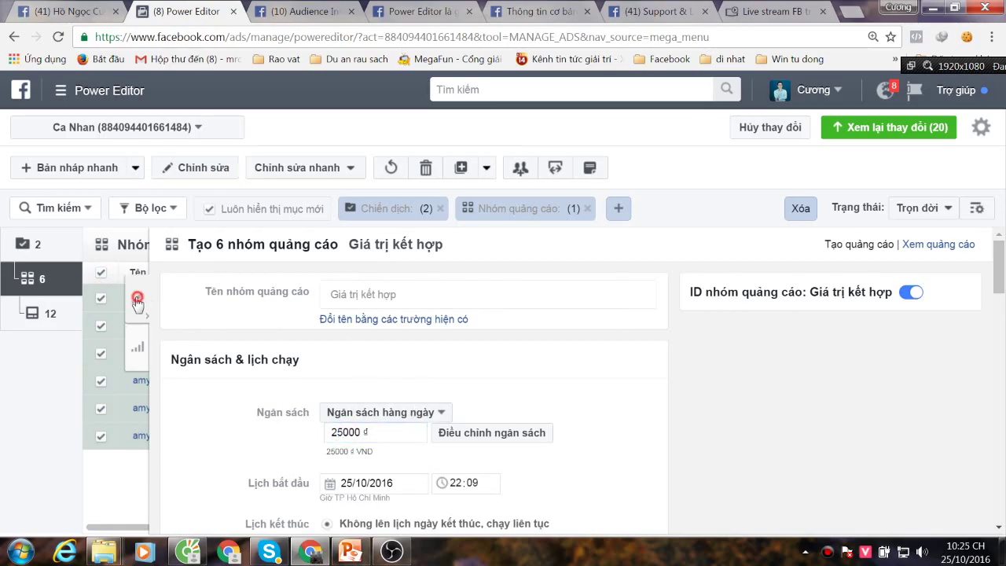
click(403, 478)
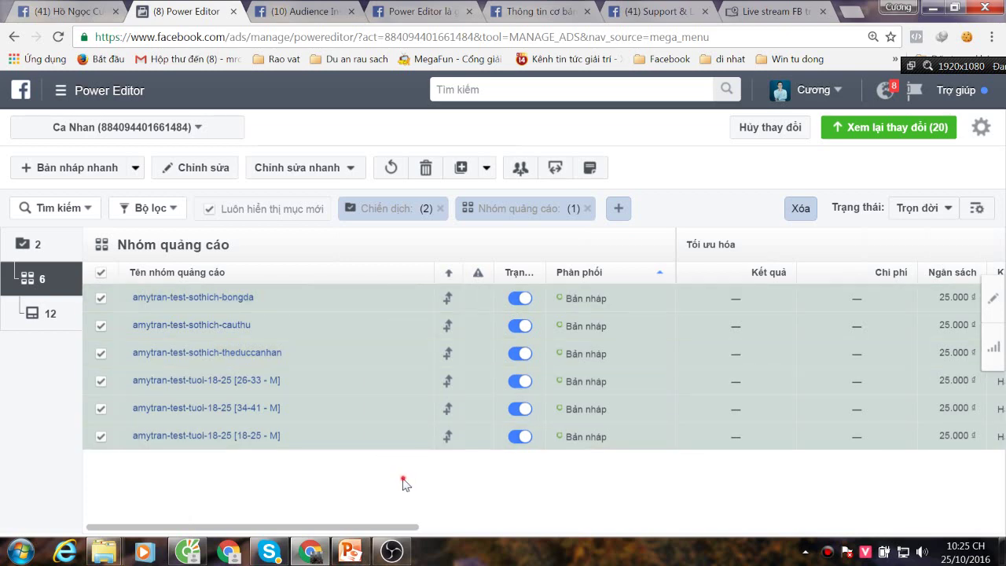
click(101, 272)
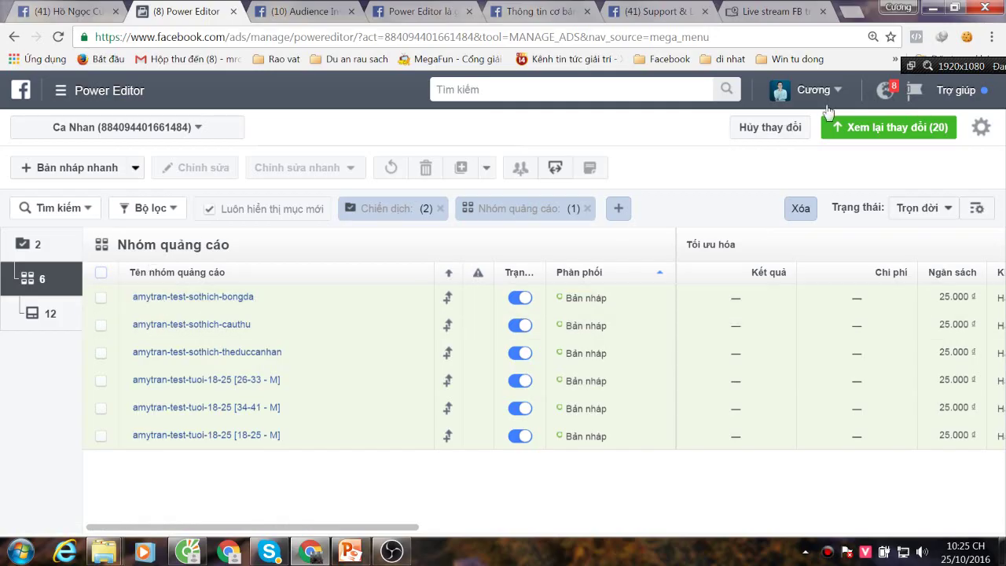
Open the review of pending changes, examine its campaigns, ad sets and ads, and cancel without publishing
click(905, 135)
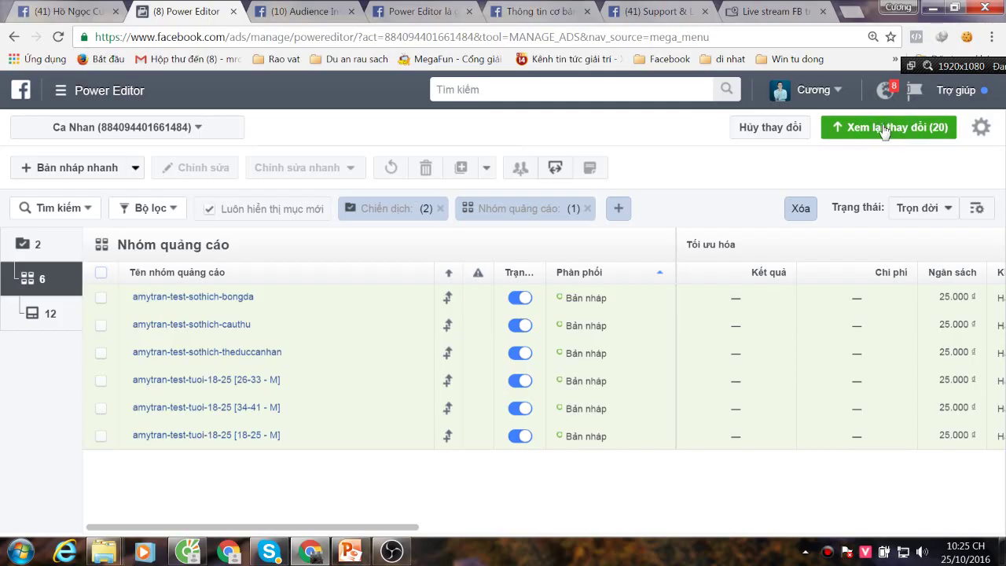
click(880, 128)
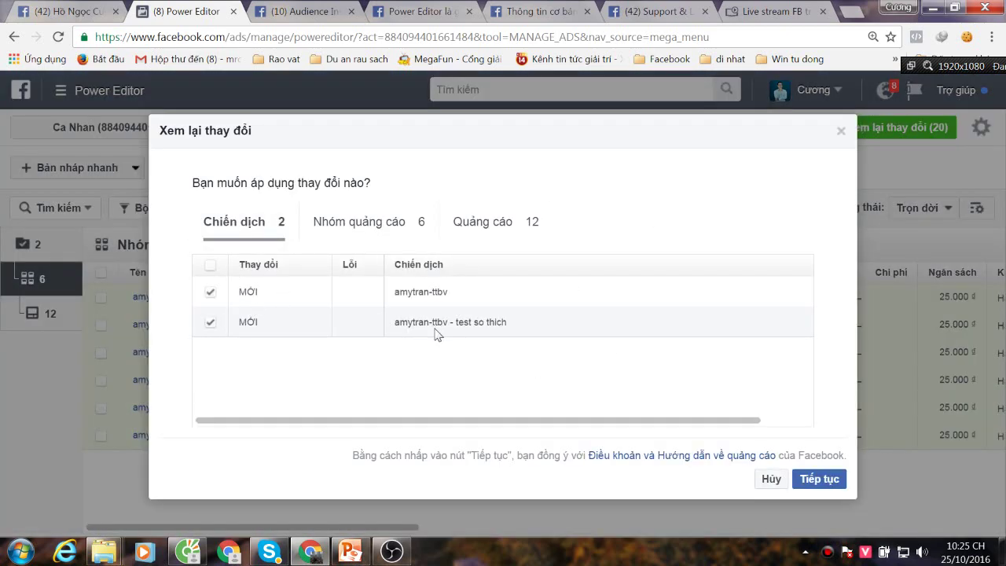
click(409, 222)
scroll(455, 401, down, 1)
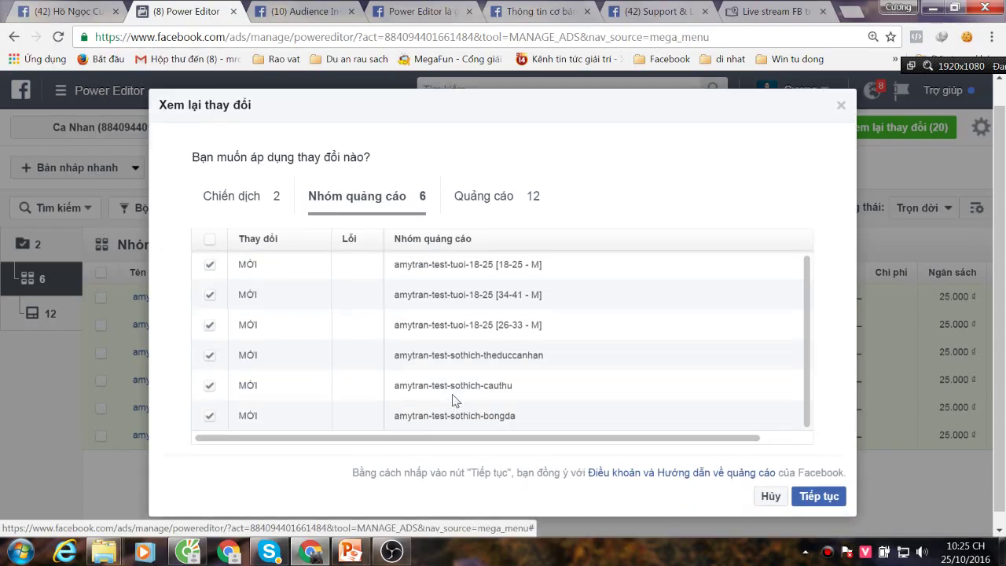
click(511, 183)
scroll(470, 338, down, 3)
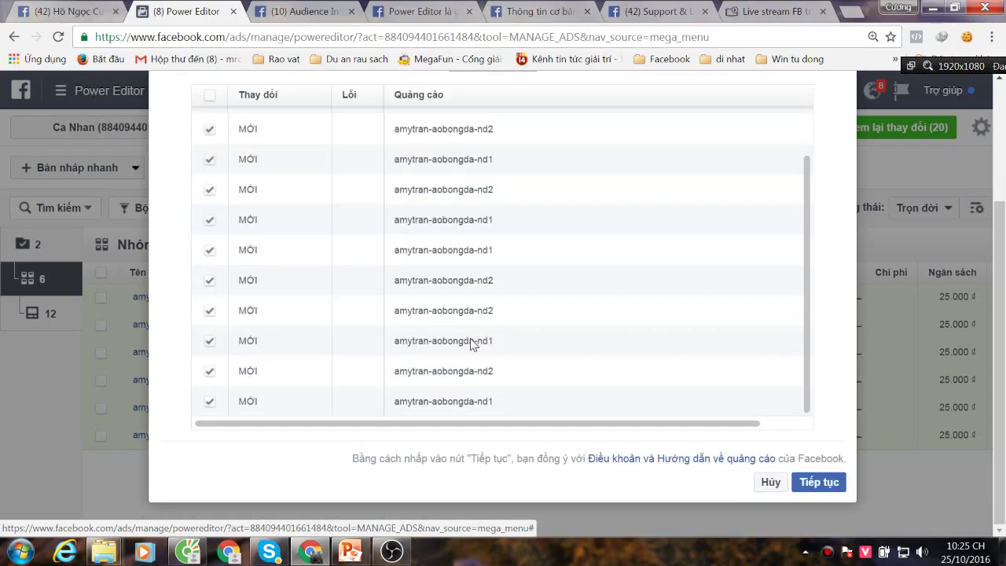
scroll(470, 338, up, 2)
scroll(470, 345, up, 2)
click(243, 206)
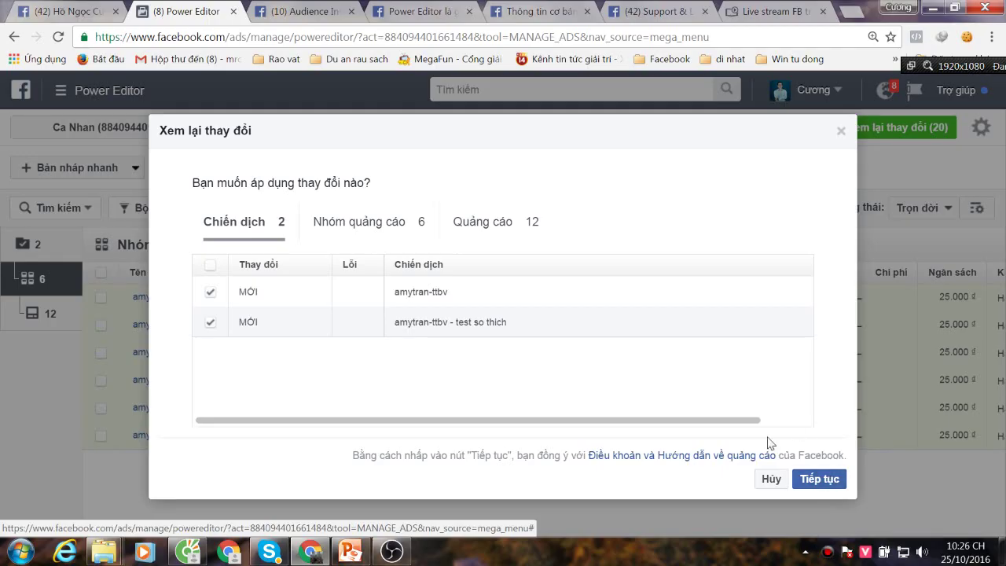
click(785, 479)
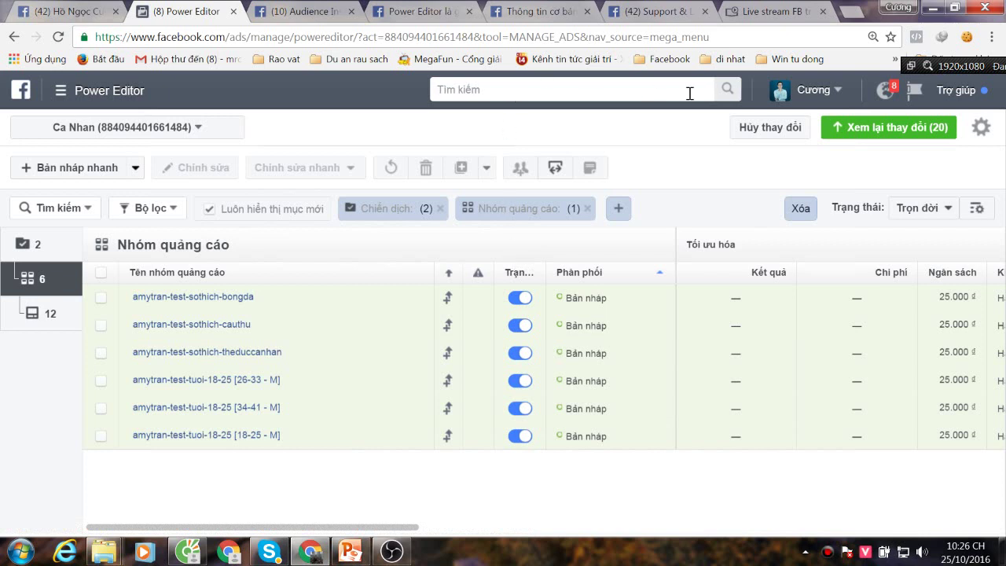
Discard all unpublished changes in the ad account and remove the campaign and ad set filters
click(764, 132)
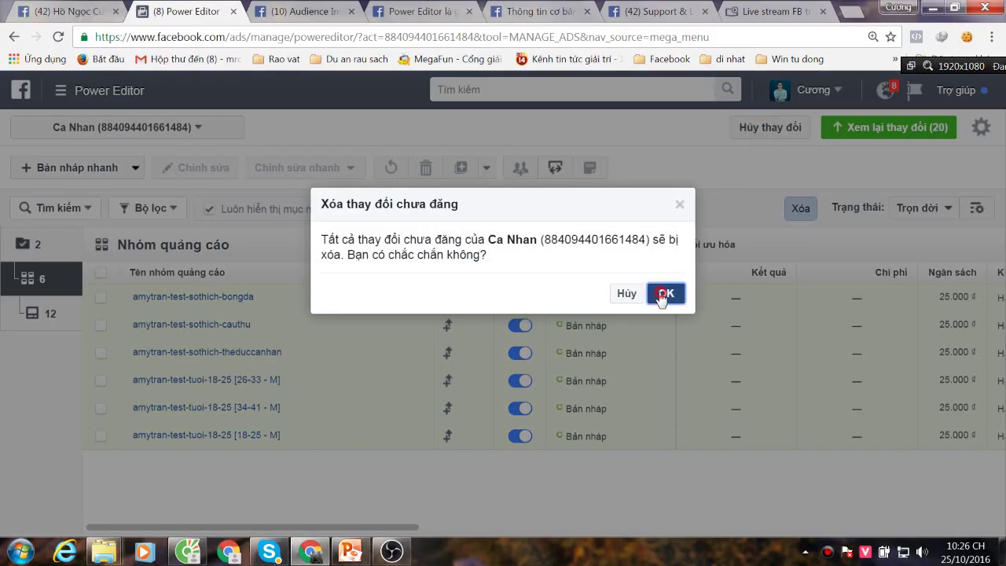
click(663, 293)
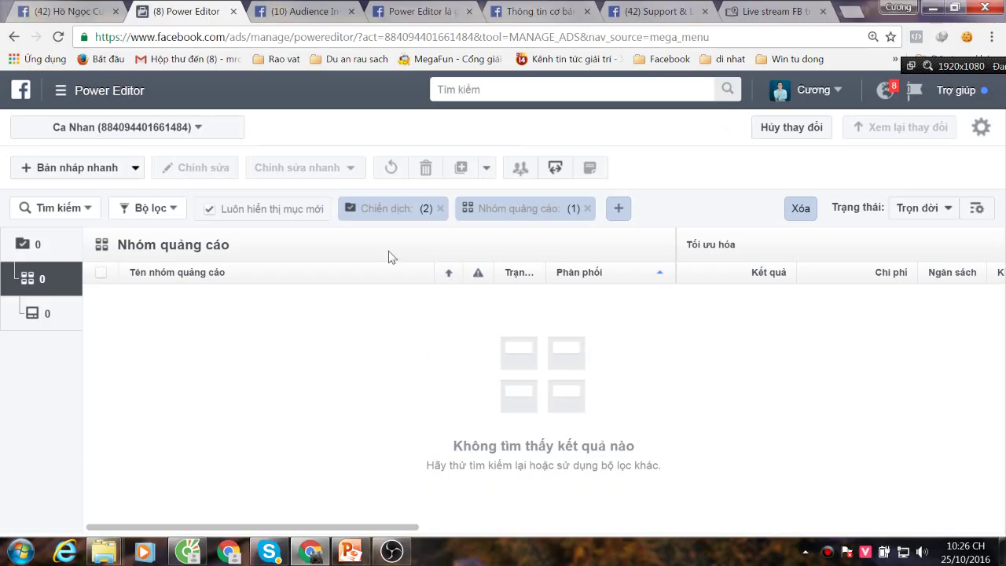
click(441, 209)
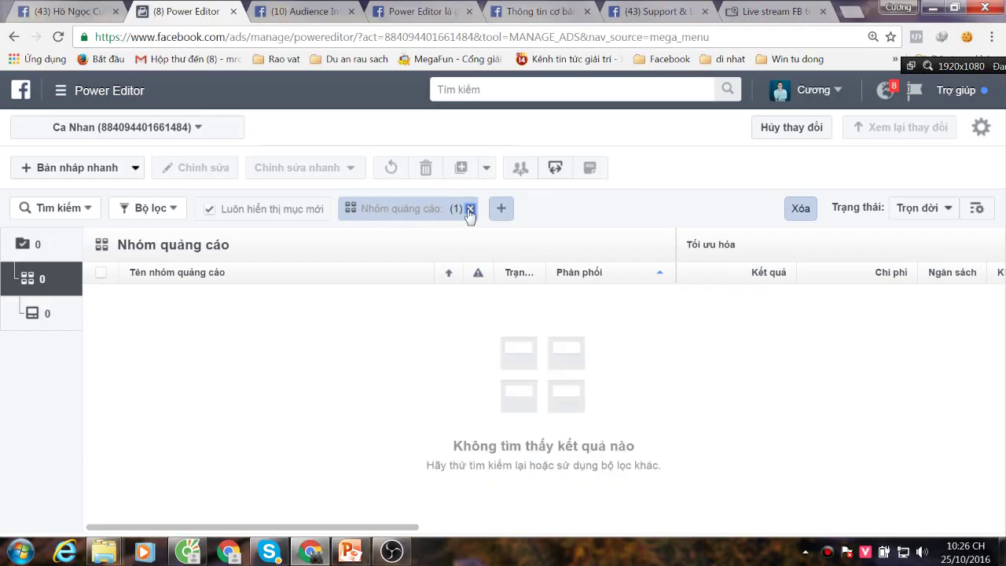
click(470, 209)
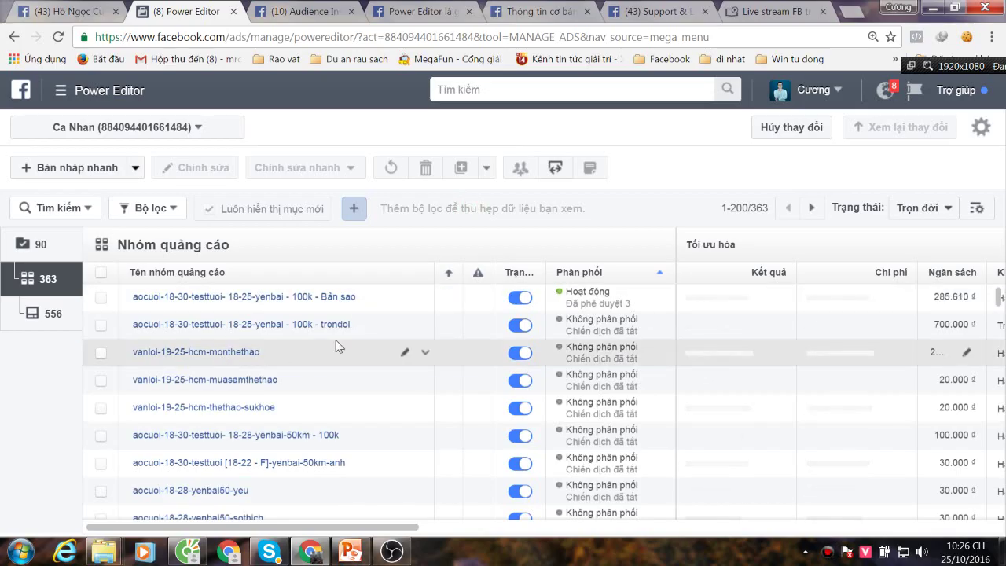
scroll(234, 386, down, 3)
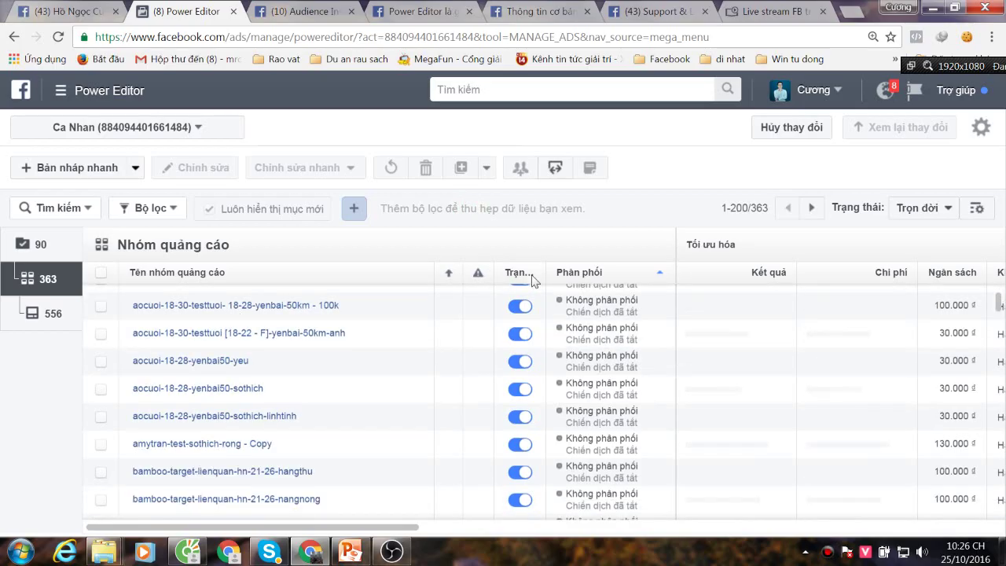
scroll(235, 387, down, 2)
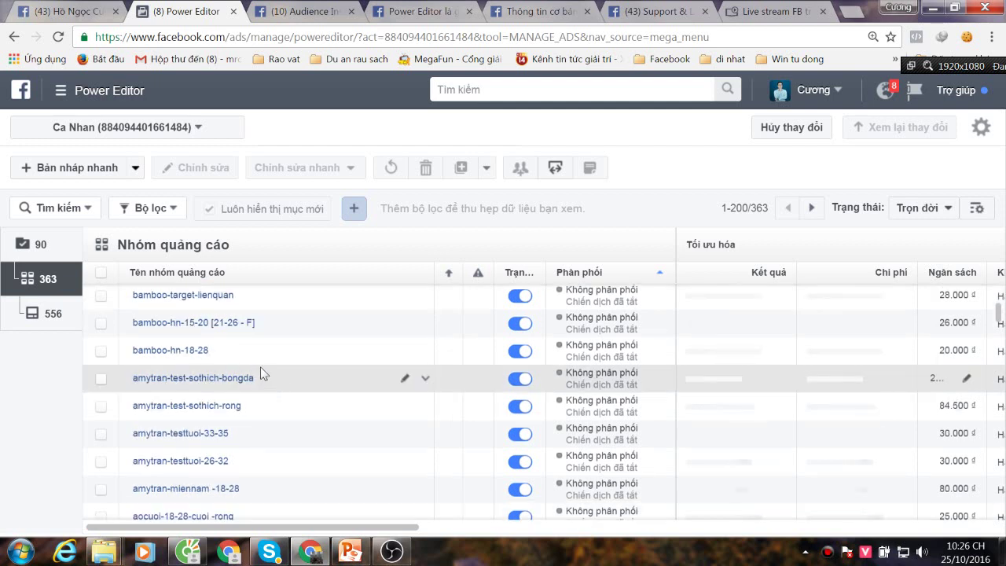
scroll(221, 366, up, 2)
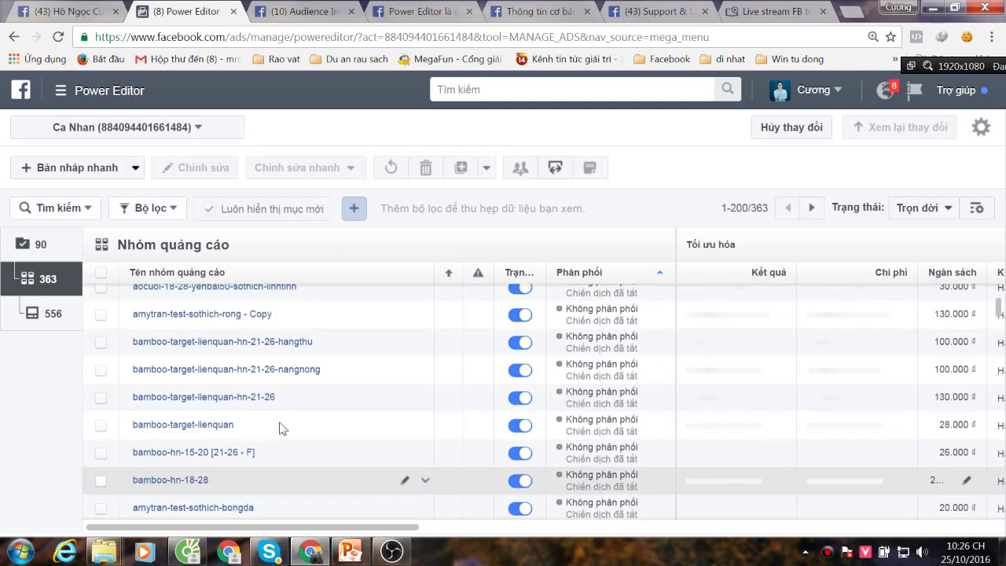
scroll(284, 429, up, 5)
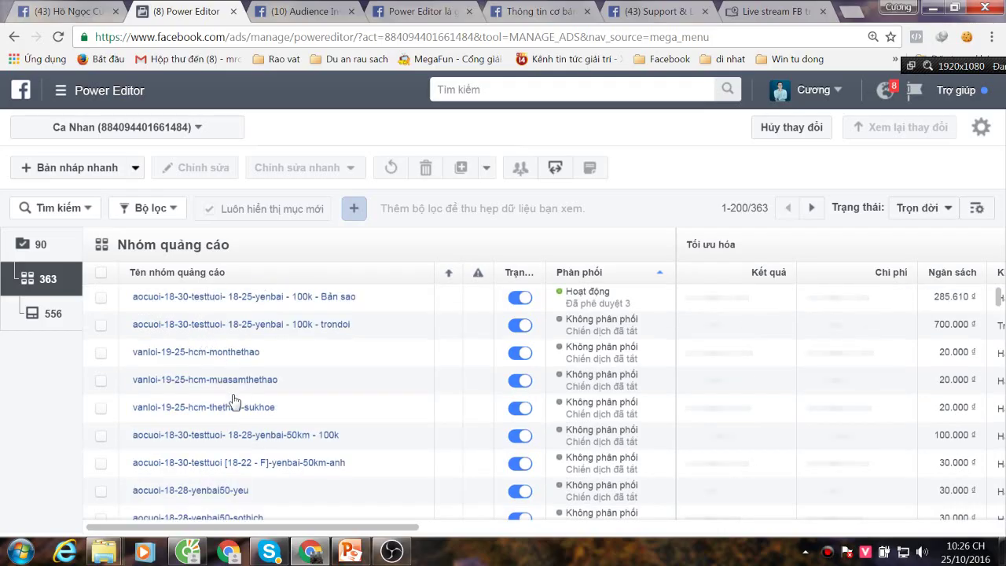
click(354, 211)
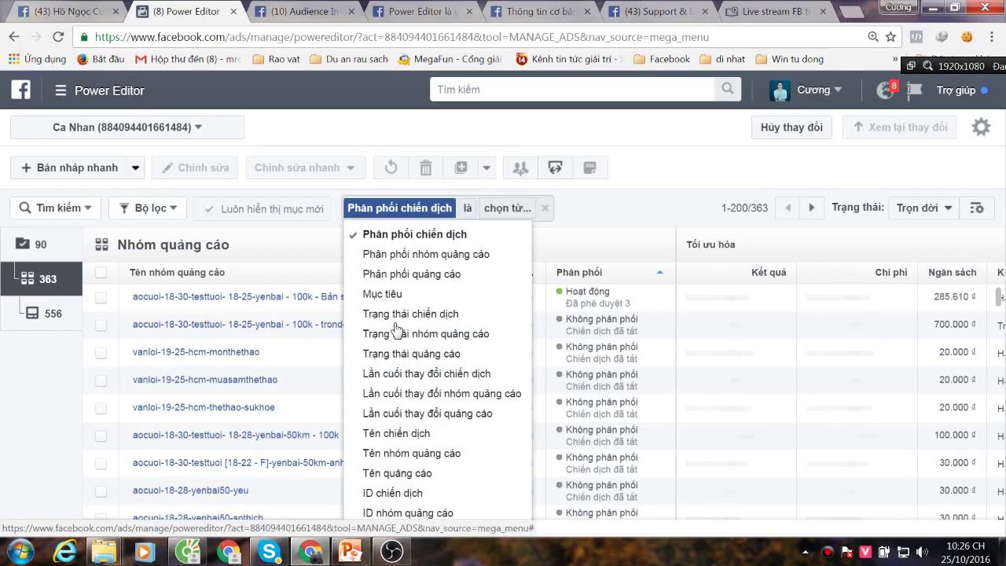
click(409, 433)
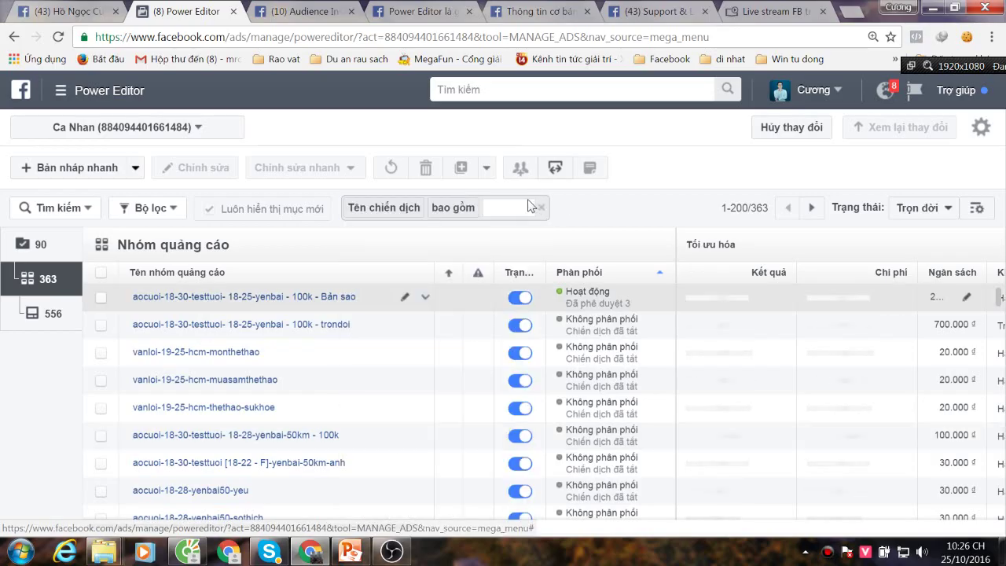
text(anytran)
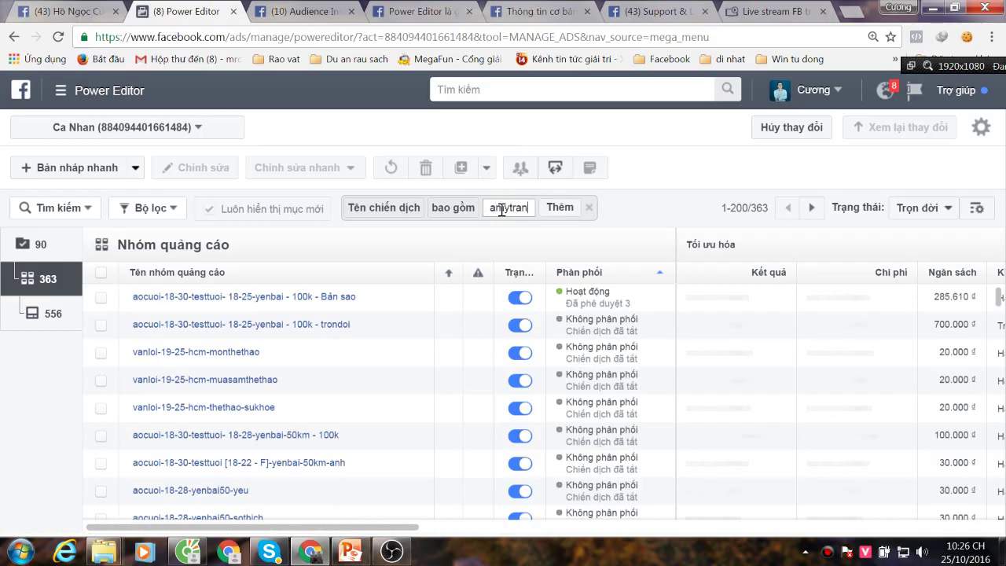
key(Return)
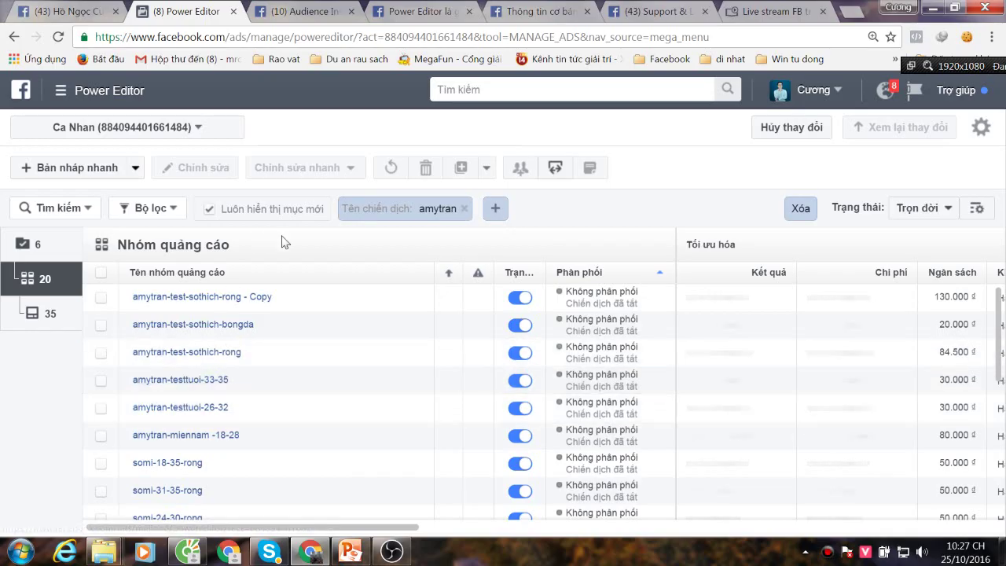
Look through the filtered ad sets, narrow the view to the campaign amytran-ttbv-sothich - bom1, and view its ad set and ad
scroll(238, 334, down, 3)
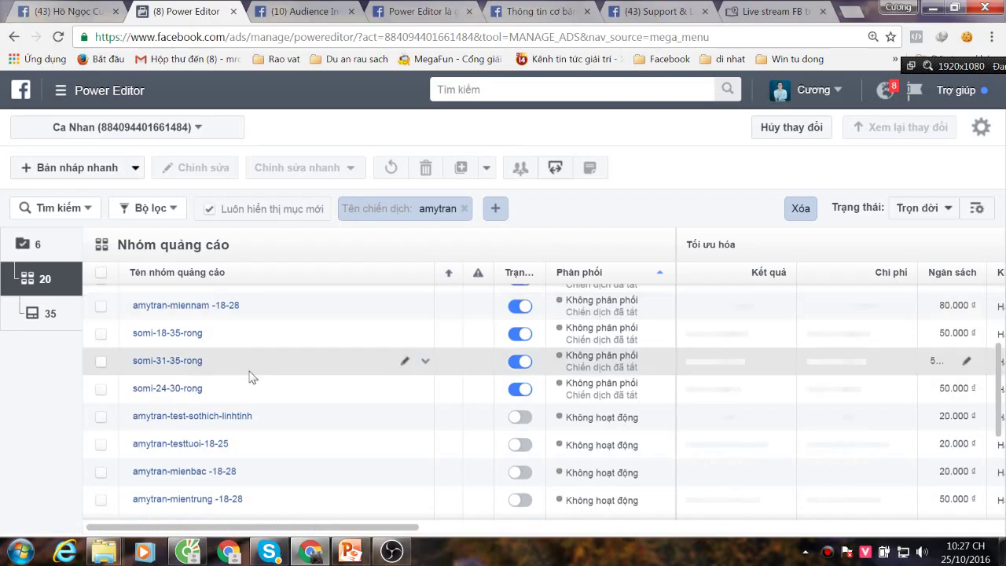
scroll(242, 438, down, 3)
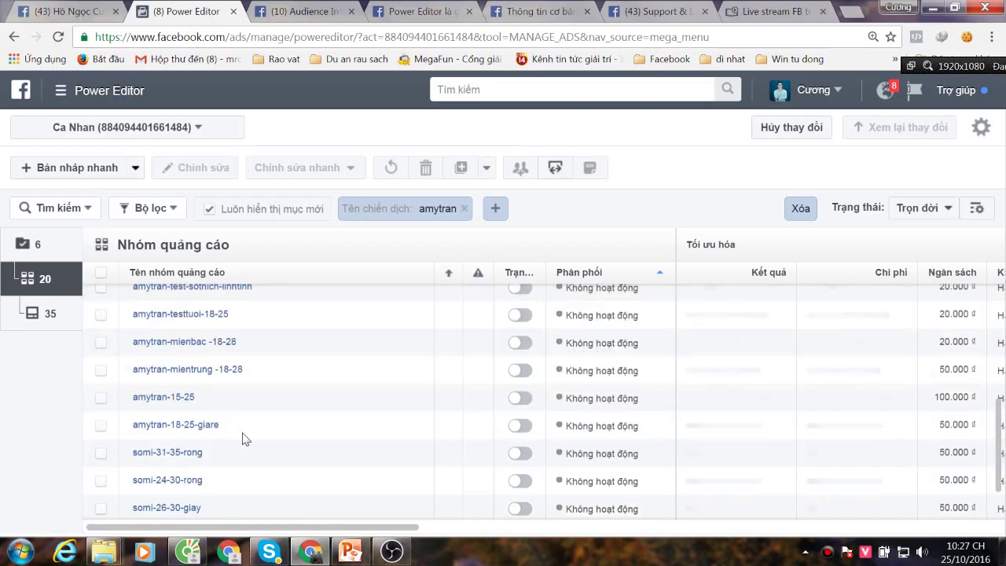
scroll(238, 369, up, 6)
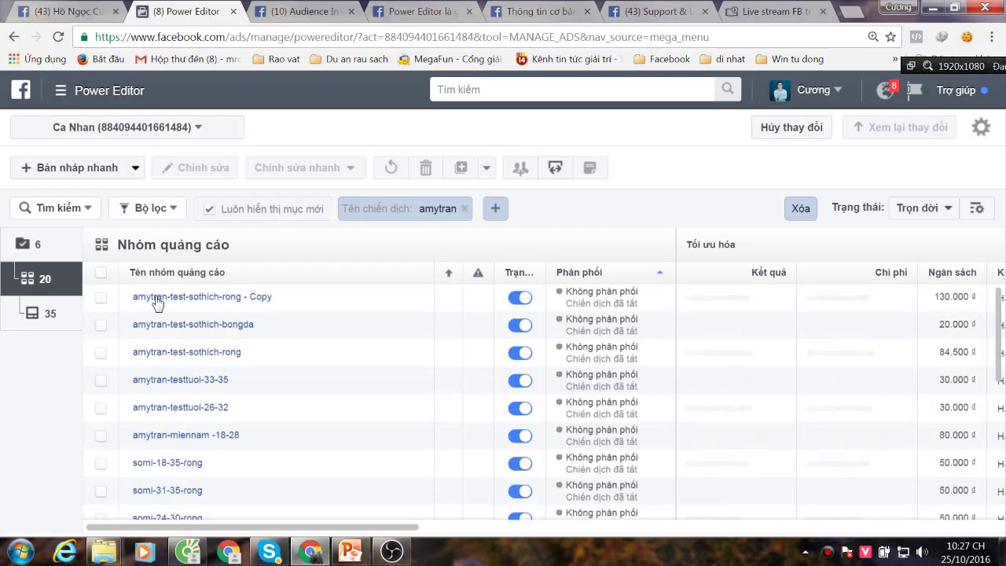
click(31, 244)
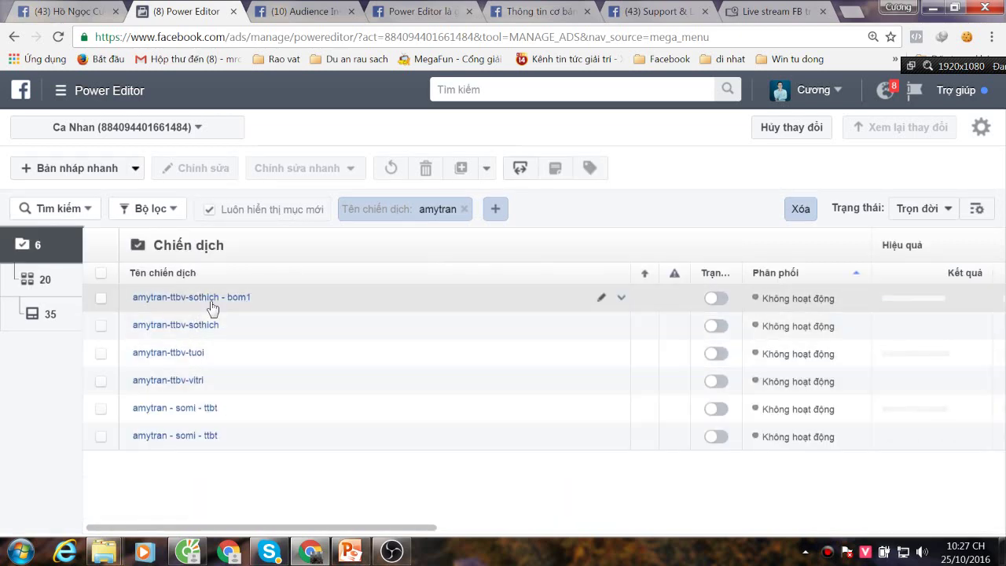
click(218, 303)
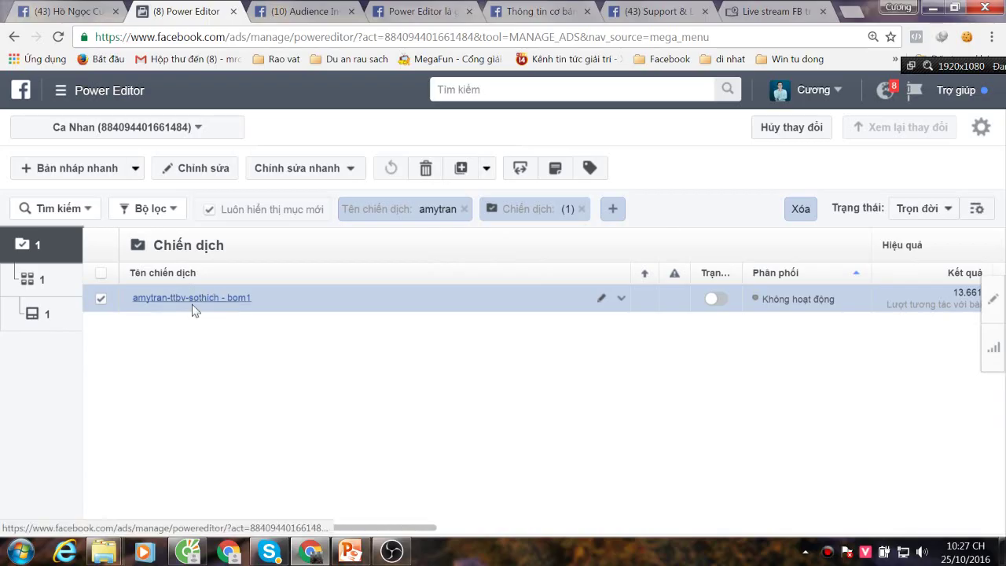
click(38, 279)
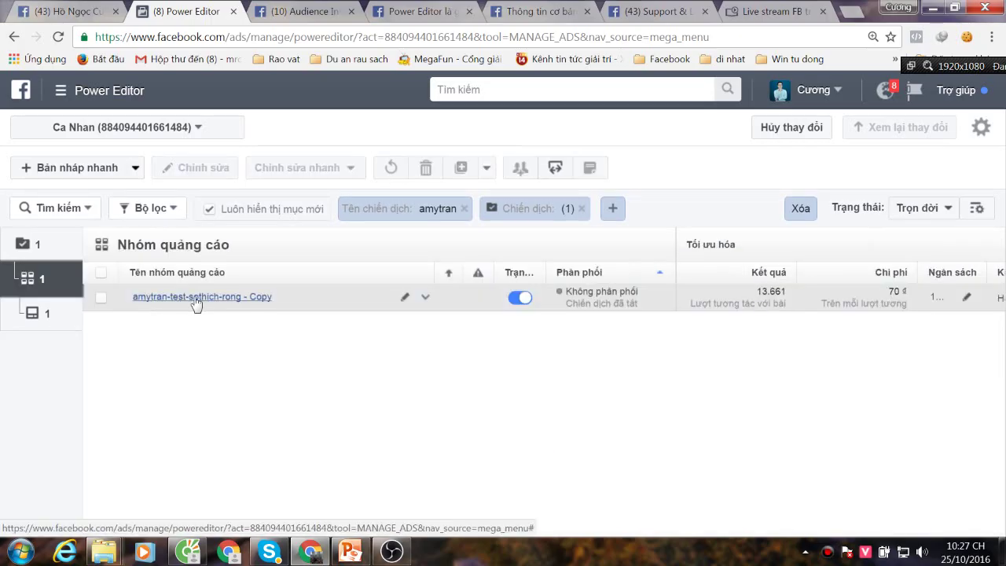
click(39, 313)
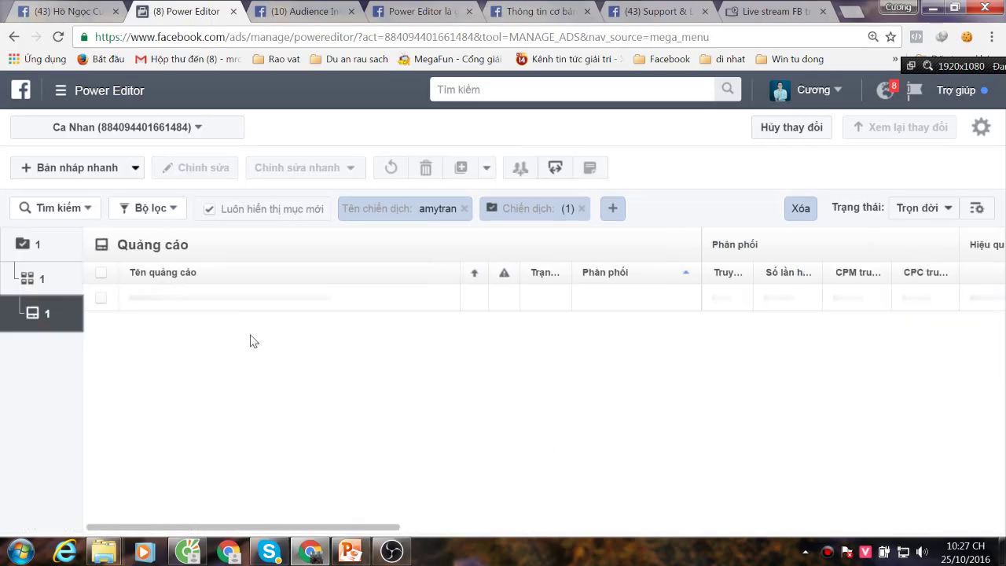
Duplicate the campaign amytran-ttbv-sothich - bom1 and dismiss the page-saving dialog
click(35, 245)
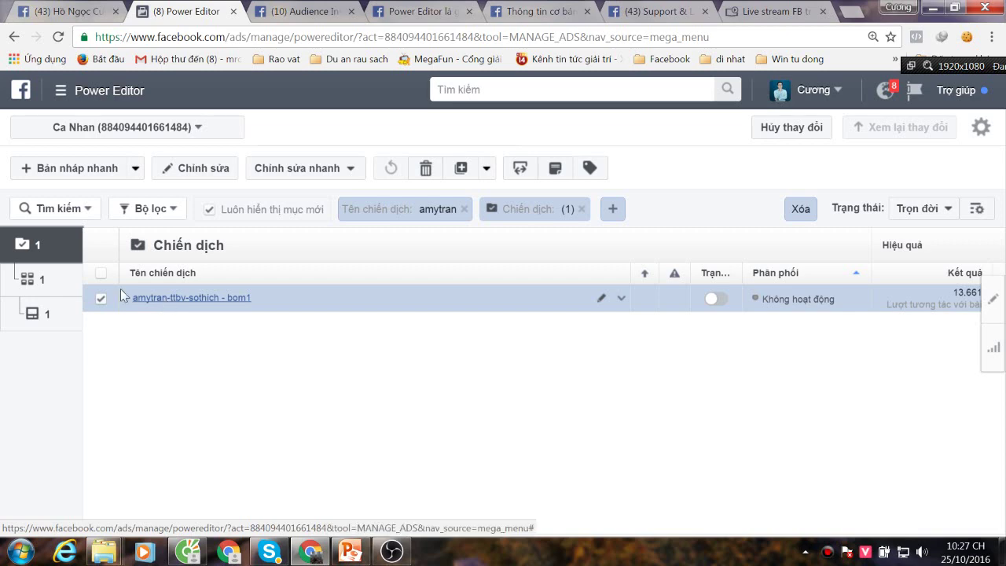
click(101, 299)
click(101, 298)
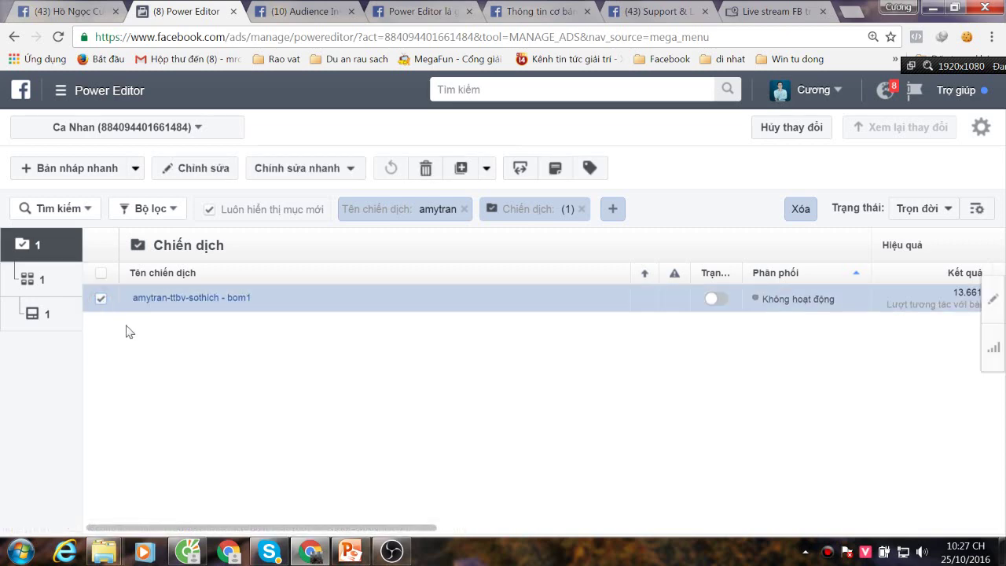
key(ctrl+c)
key(ctrl+s)
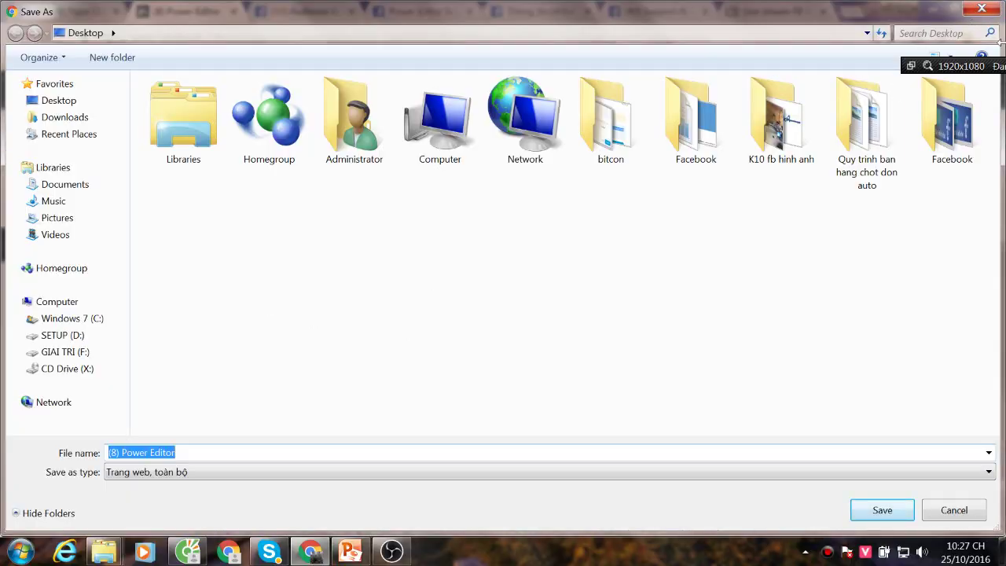
click(994, 11)
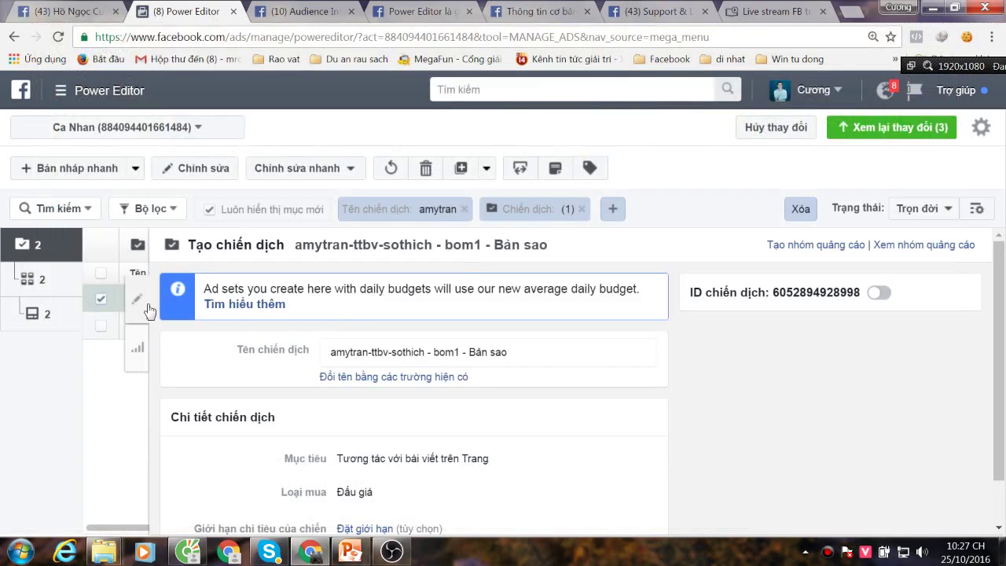
drag(455, 354, 590, 353)
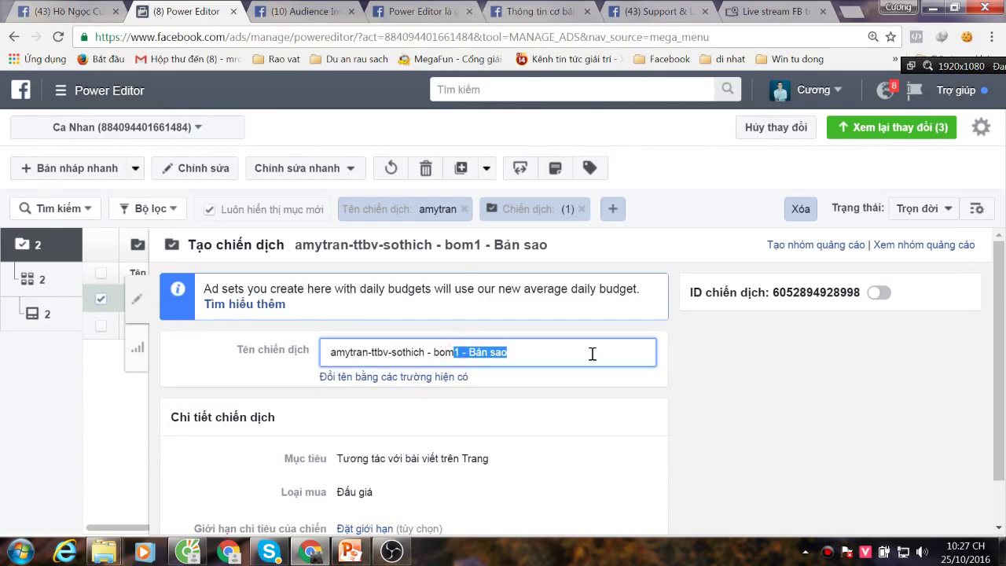
text(3)
key(BackSpace)
text(2)
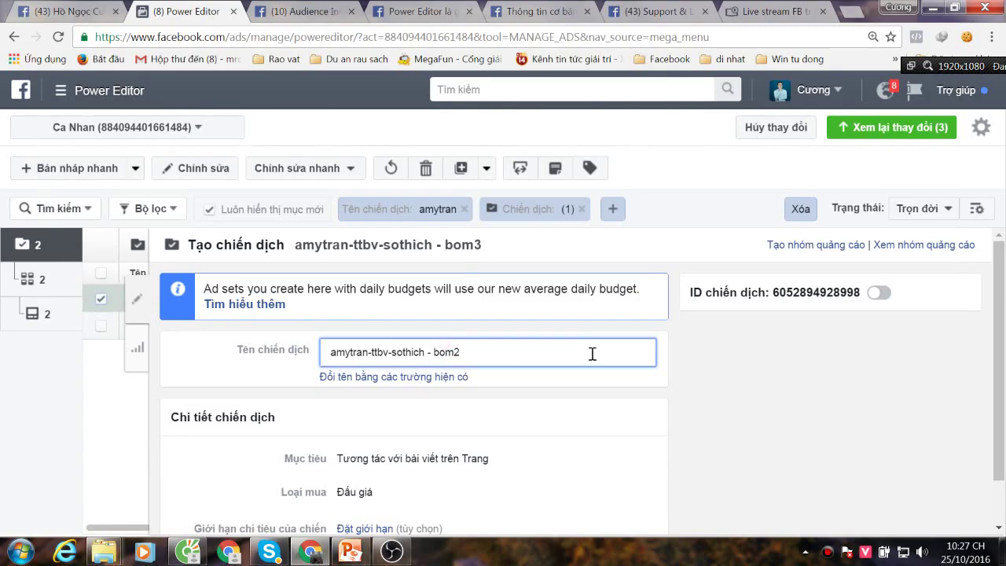
scroll(534, 329, down, 1)
click(134, 299)
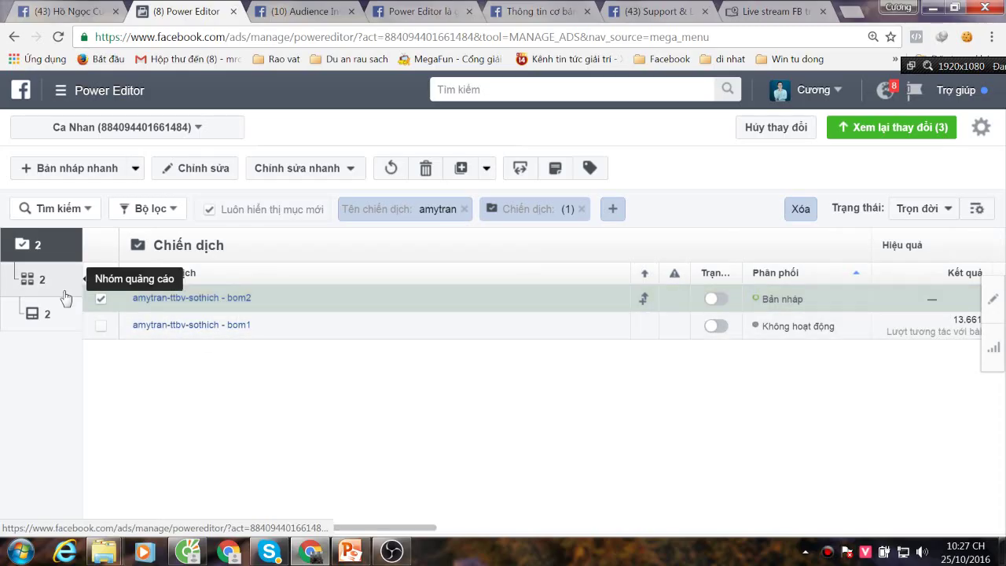
Examine the budget and schedule of the bom2 campaign's draft ad set, close its editor and select the bom2 campaign
click(31, 279)
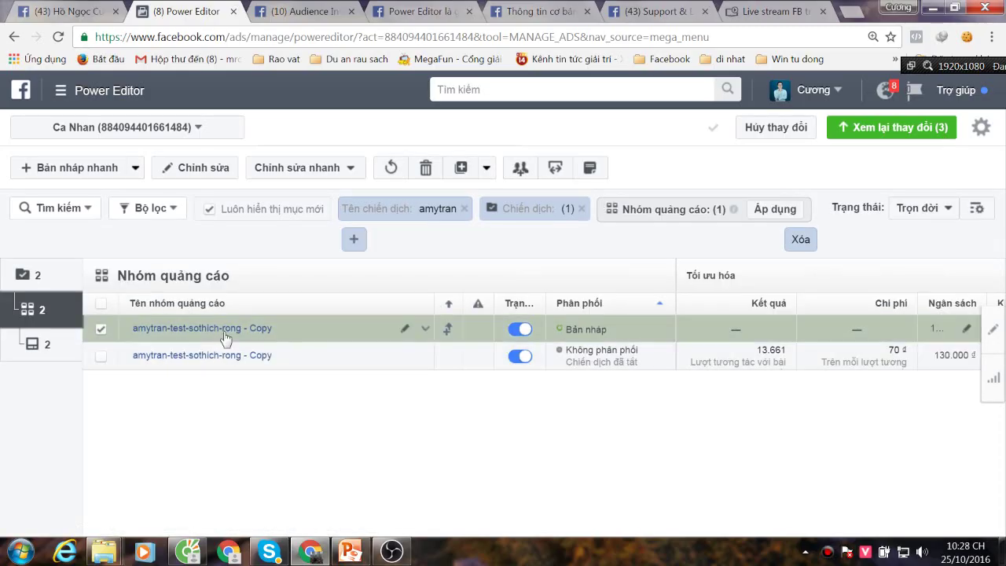
click(201, 168)
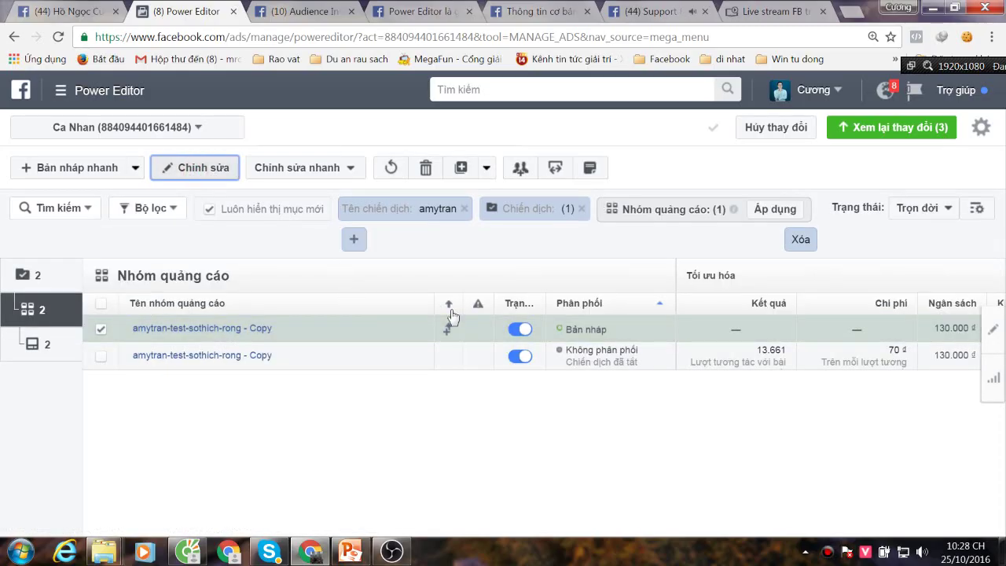
scroll(512, 395, down, 2)
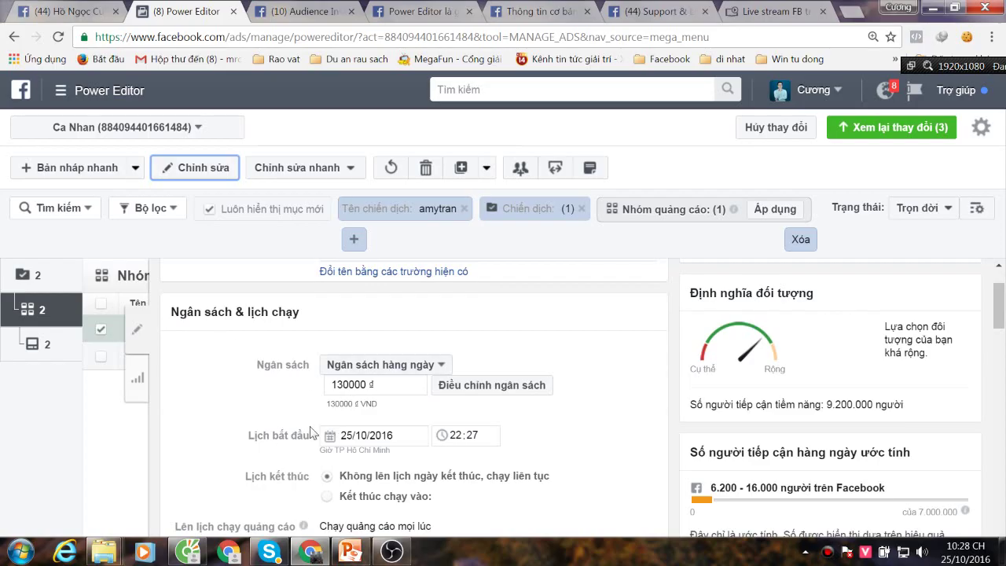
click(138, 335)
click(29, 272)
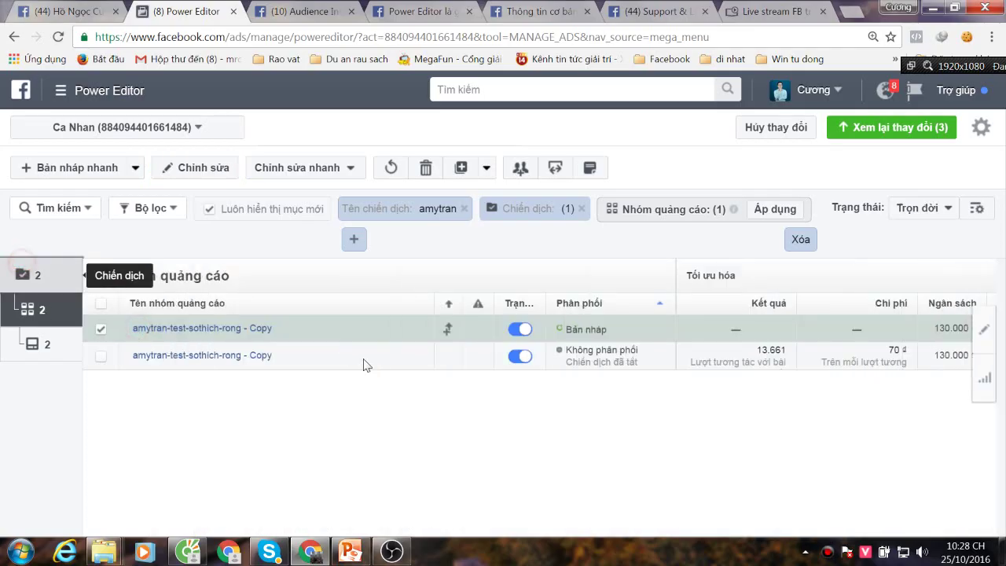
click(225, 299)
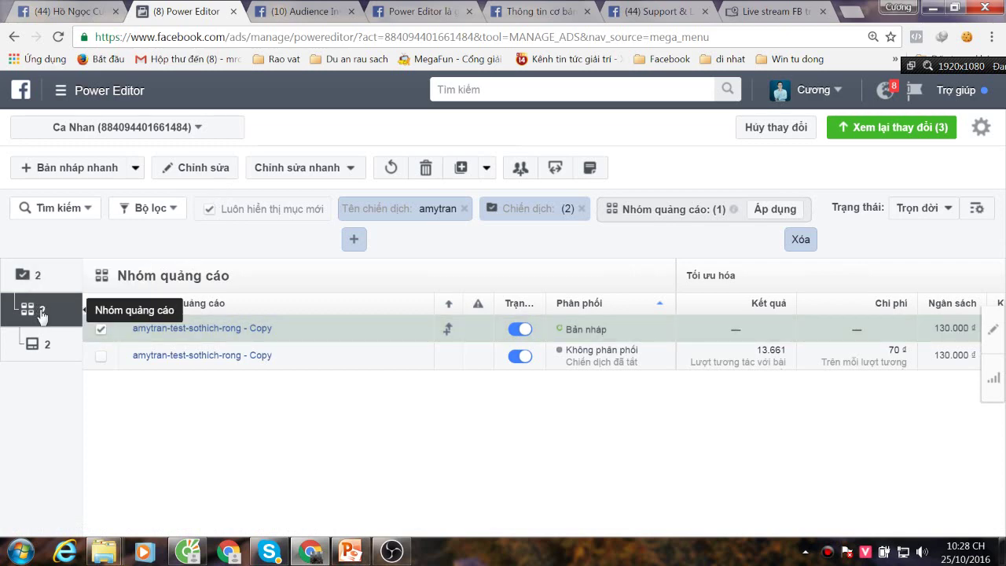
Set the daily budget of the bom2 campaign's draft ad set to 50000 ₫ and close the editor
click(195, 169)
scroll(353, 386, down, 3)
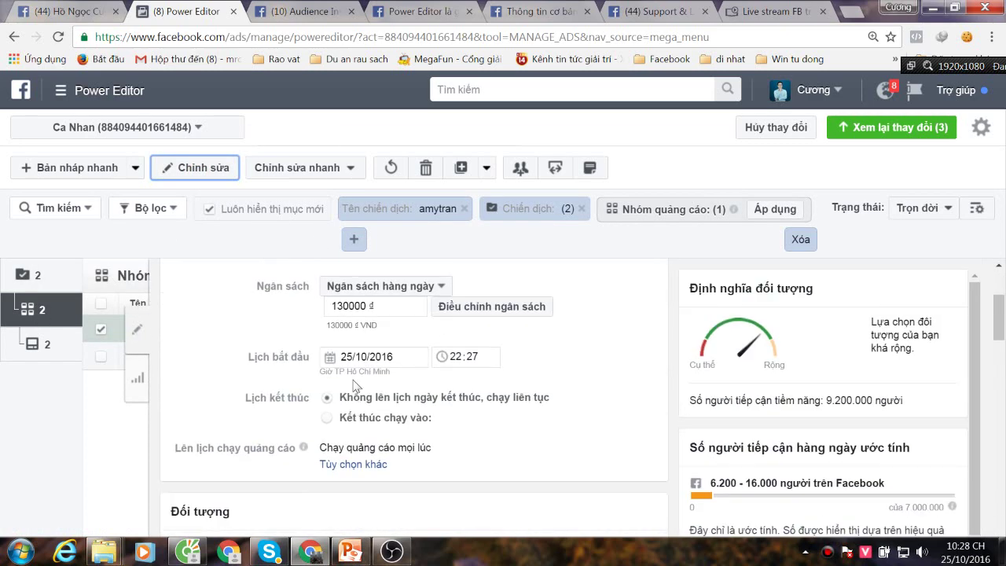
drag(350, 305, 259, 305)
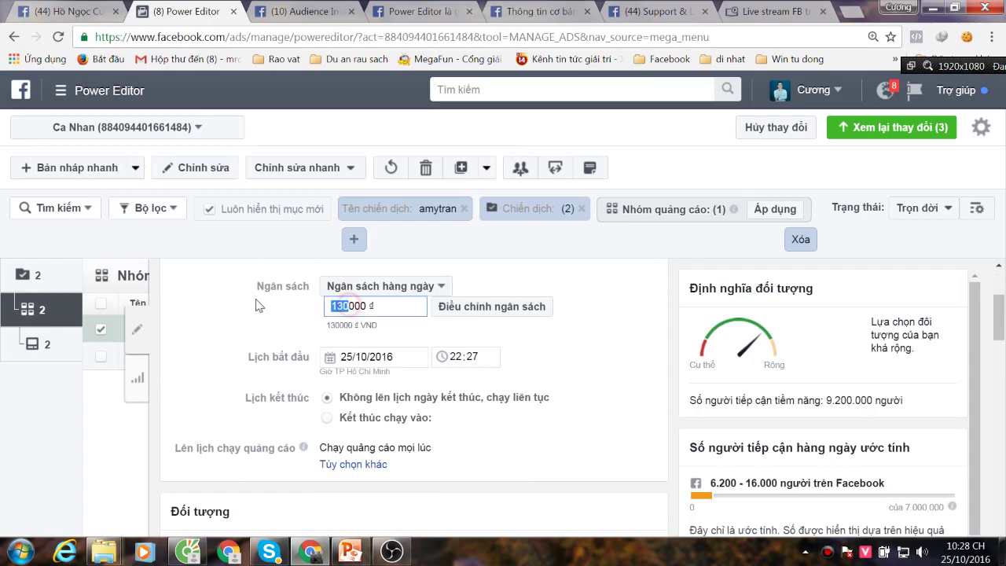
text(50)
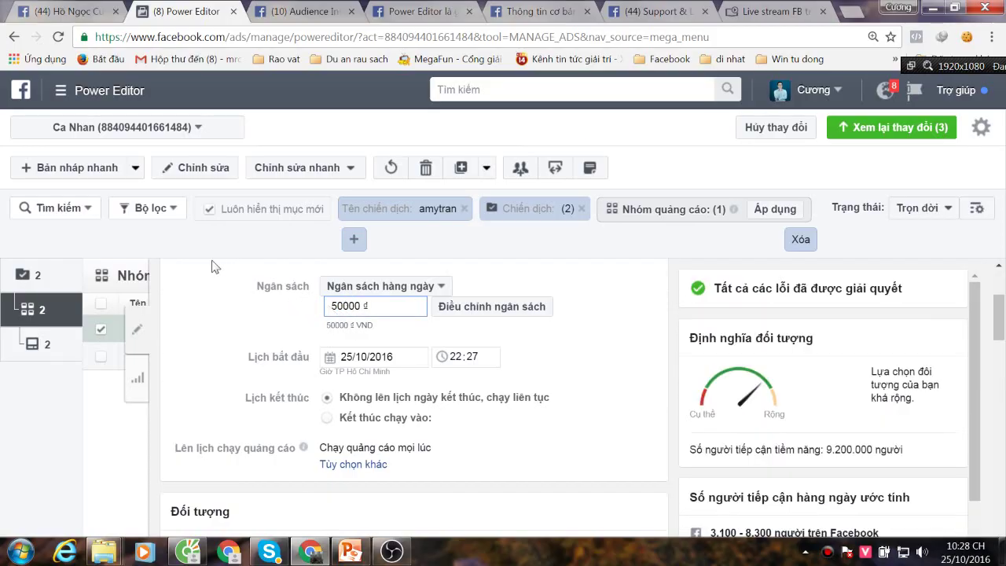
click(138, 334)
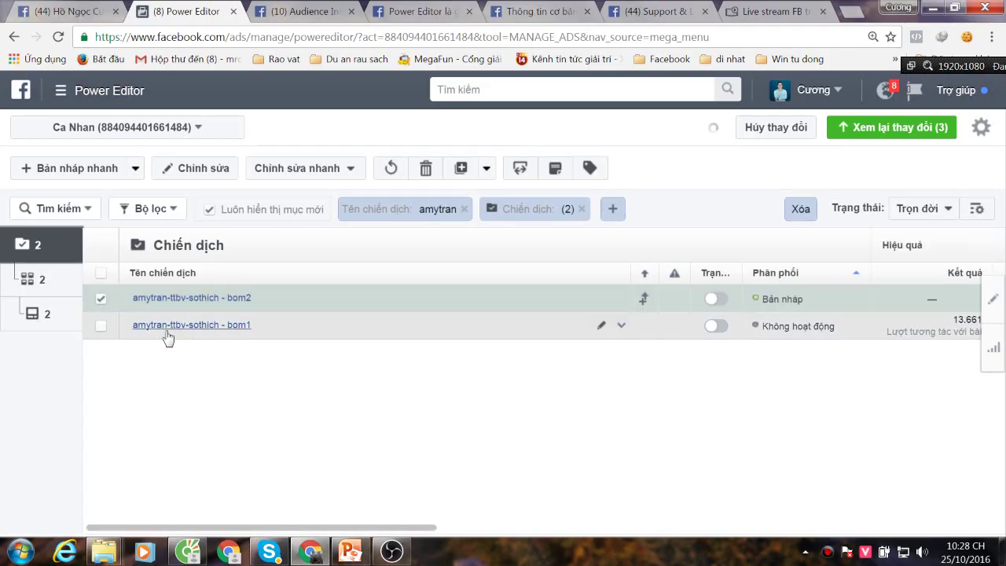
Duplicate the draft bom2 campaign three times in a row, closing the editor of the copies
key(ctrl+d)
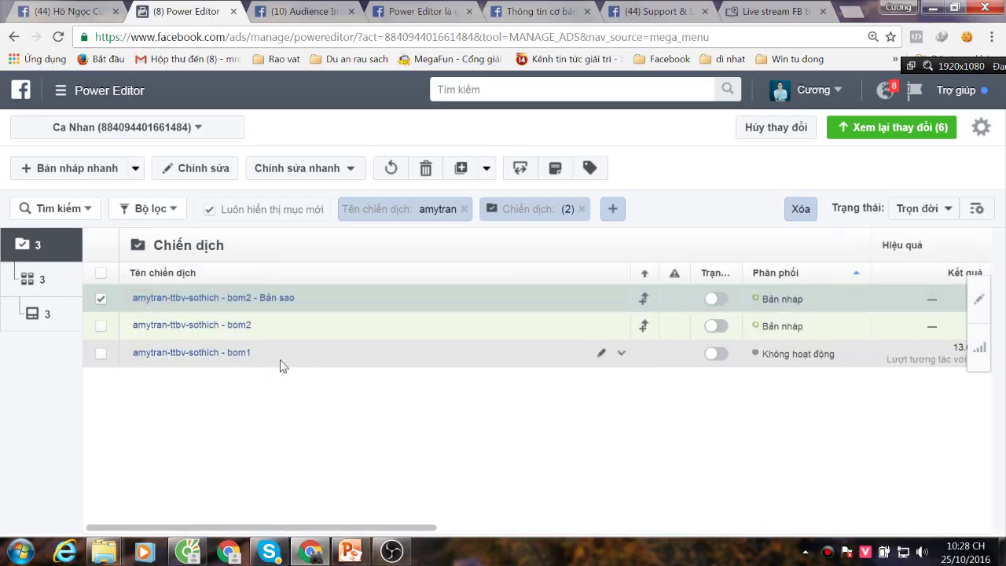
key(ctrl+d)
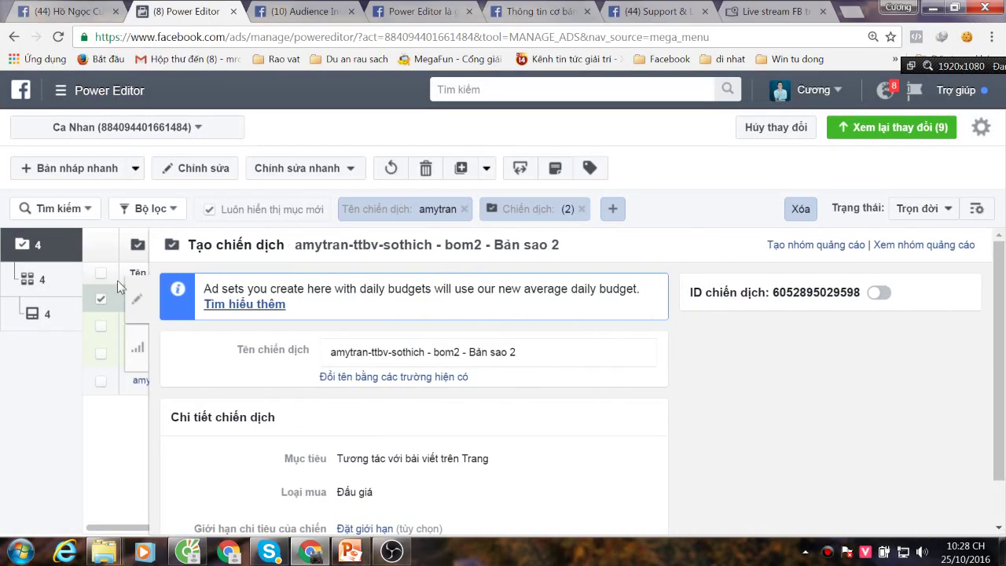
click(139, 298)
key(ctrl+d)
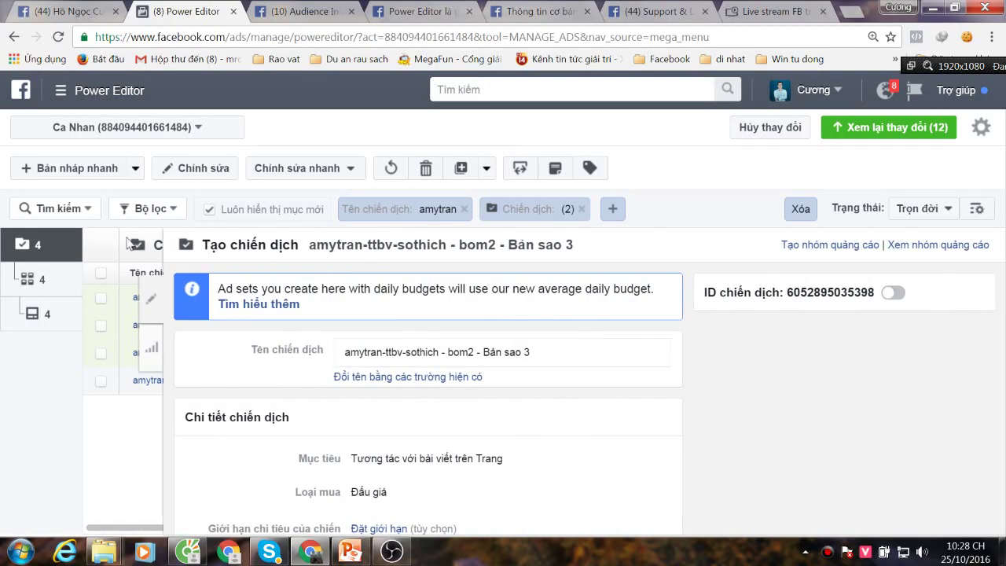
click(138, 299)
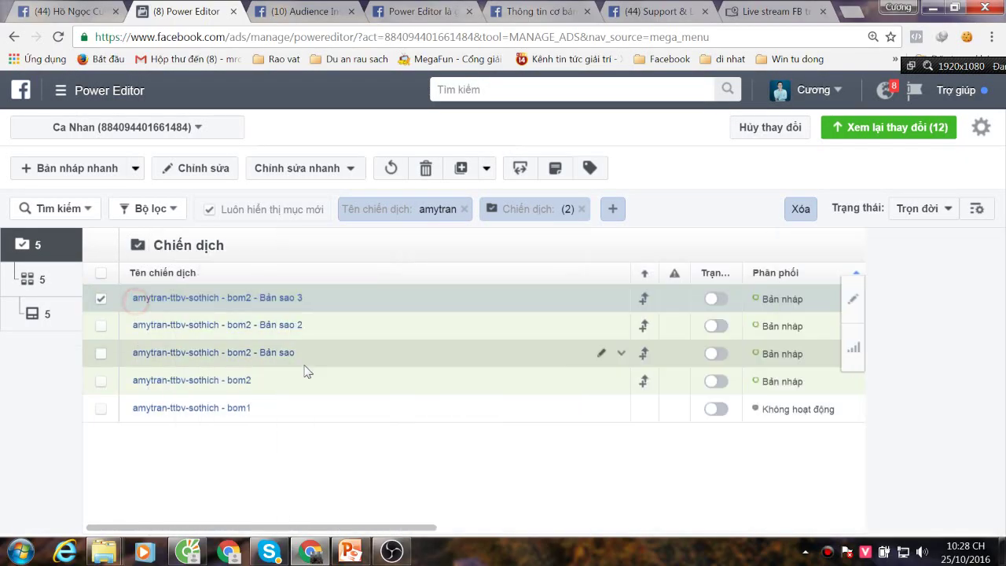
Deselect the newest bom2 copy, look at the ad sets of the amytran campaigns and return to the campaign list
click(100, 300)
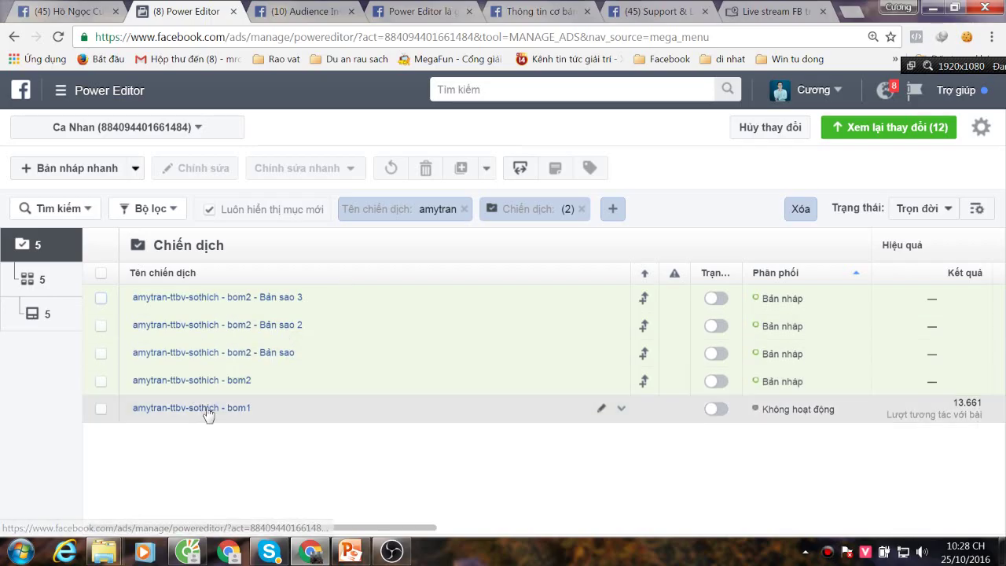
click(207, 408)
click(228, 353)
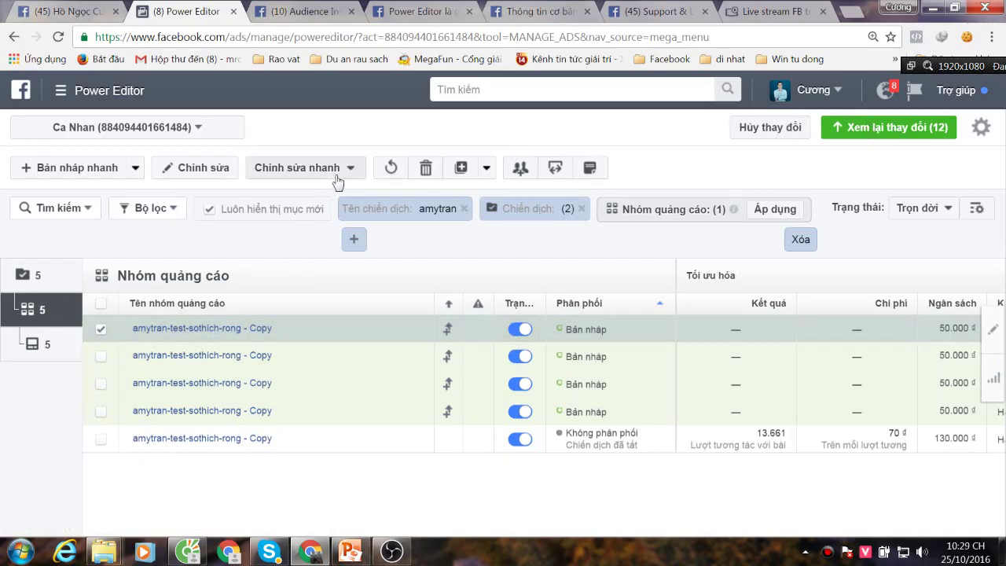
click(32, 274)
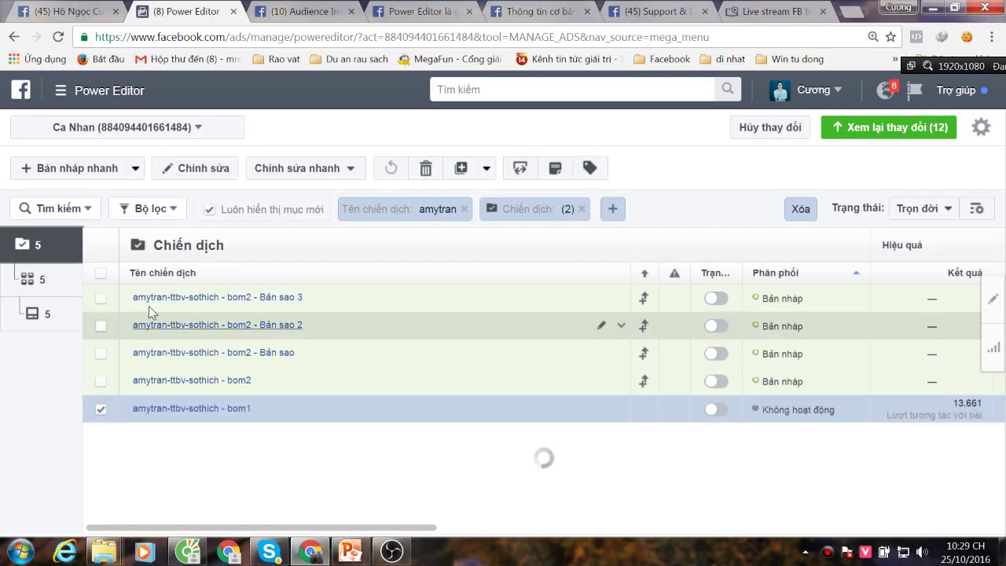
Delete the draft bom2 campaign and its three copies, keeping amytran-ttbv-sothich - bom1, and clear the selection
click(100, 382)
click(101, 409)
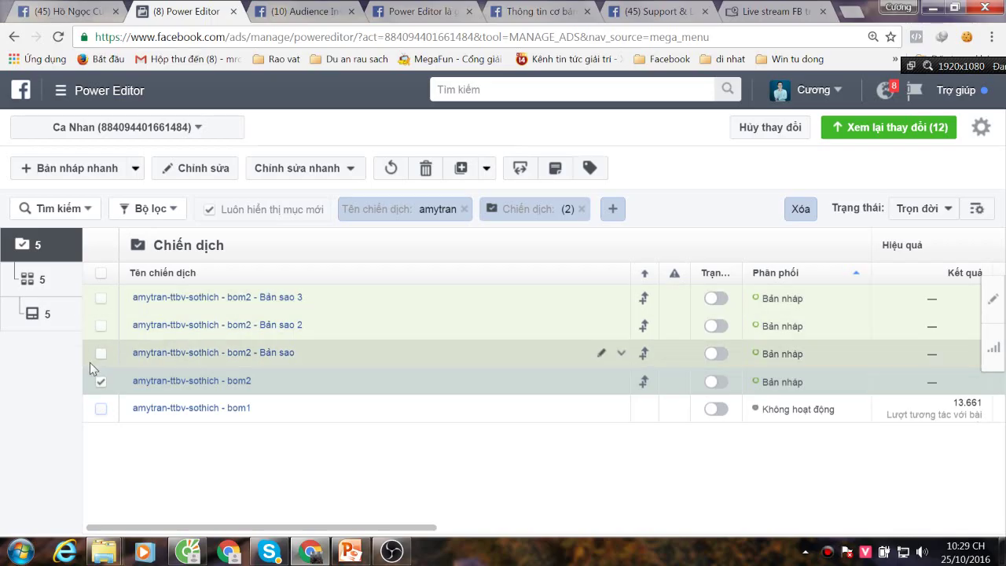
click(101, 353)
click(101, 325)
click(100, 298)
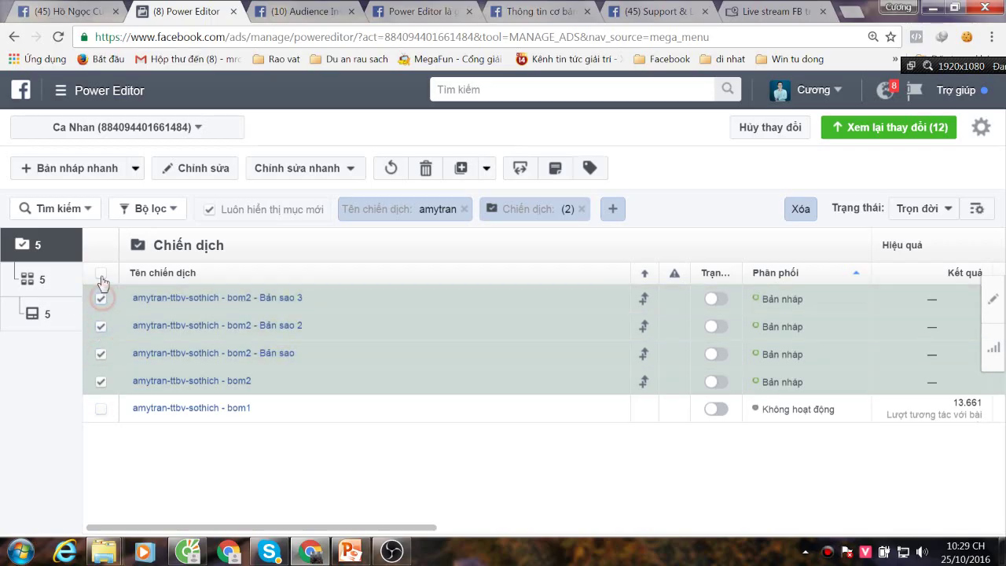
click(100, 272)
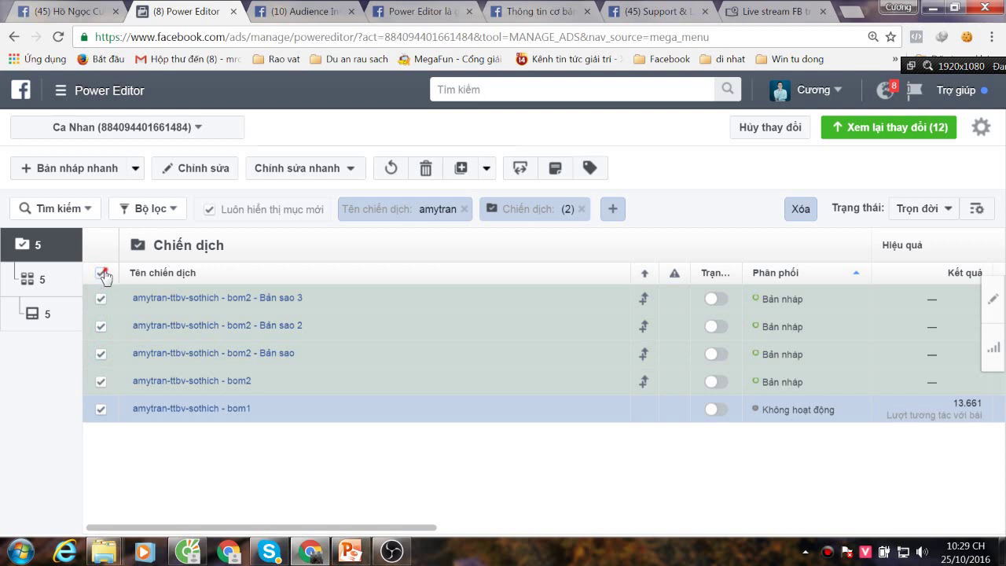
click(102, 273)
click(100, 409)
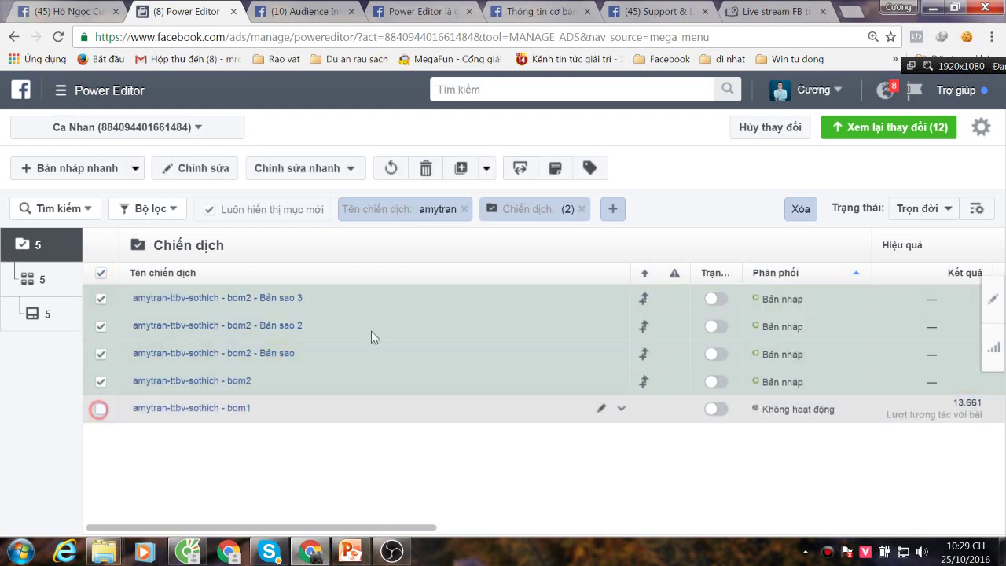
click(425, 168)
click(667, 272)
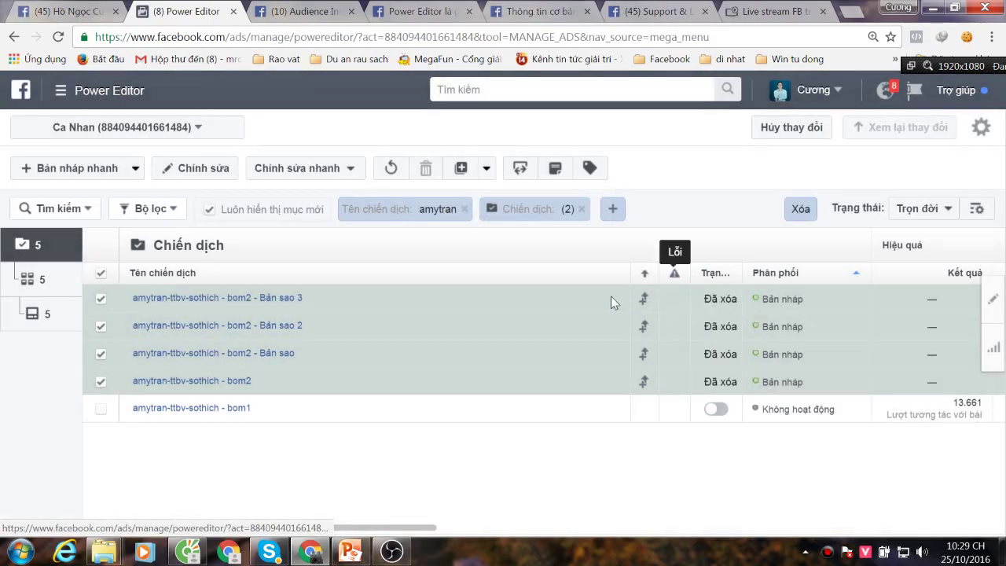
click(180, 348)
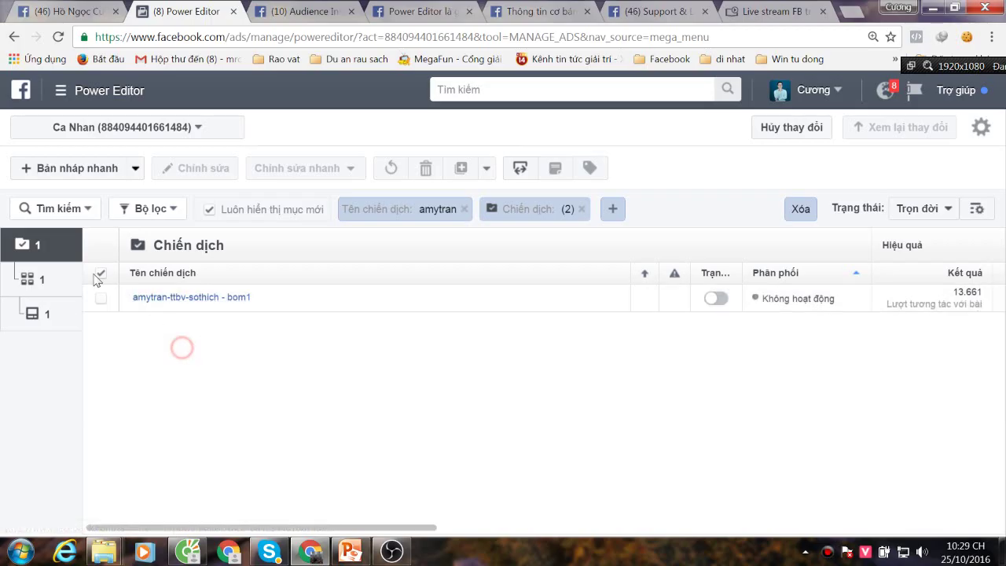
click(99, 272)
Increase the daily budget of the bom1 campaign's ad set by 30% and close the editor
click(208, 298)
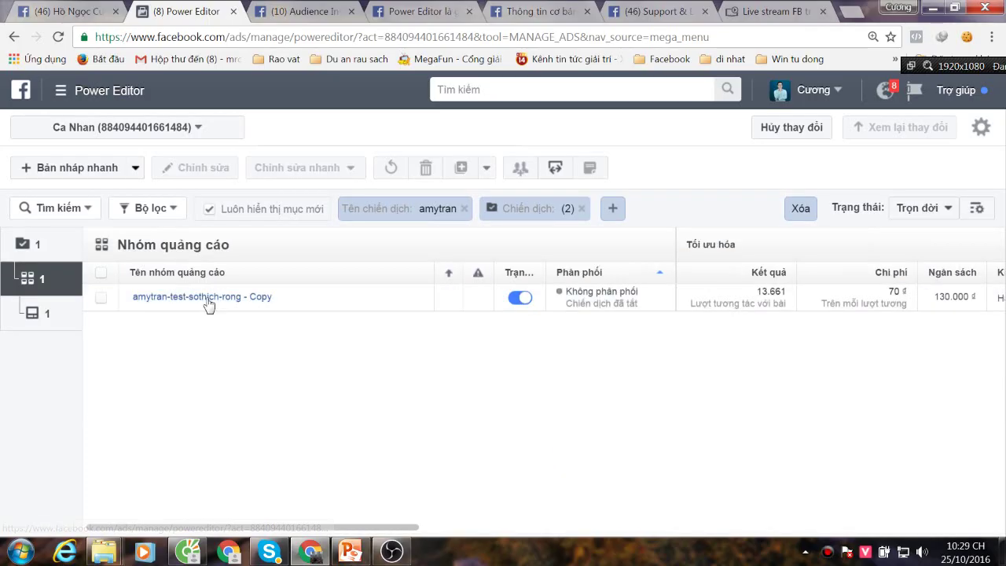
click(99, 297)
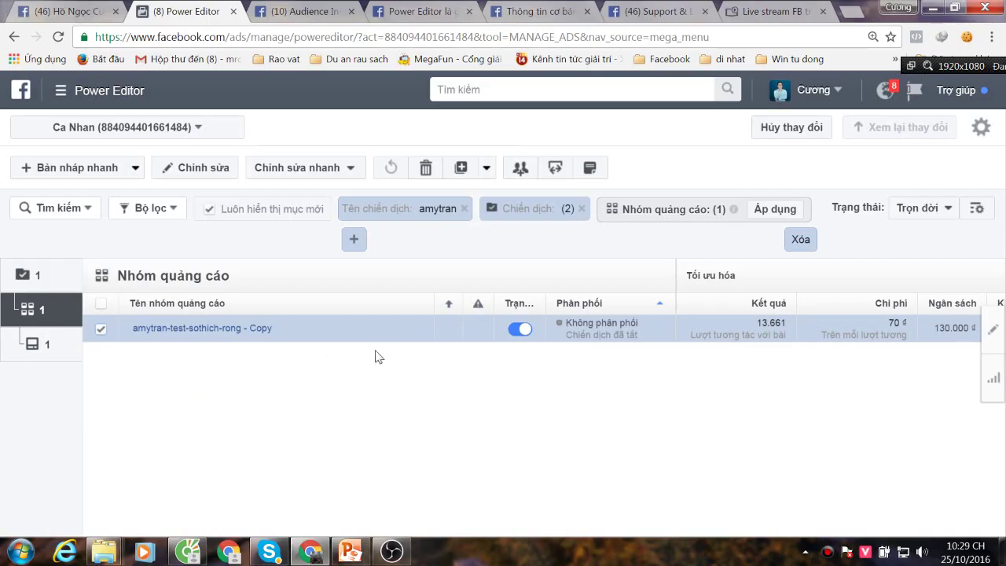
scroll(466, 391, down, 1)
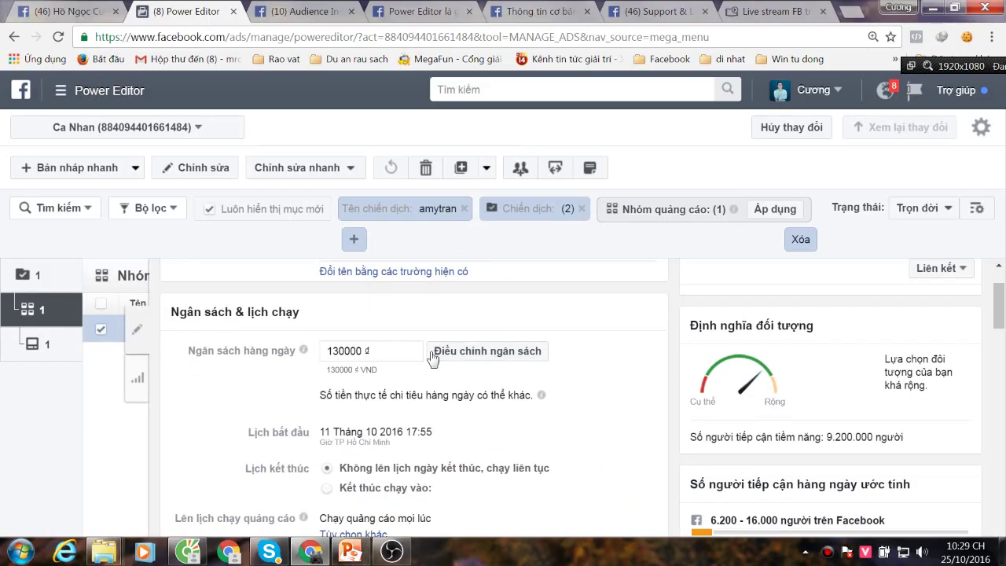
click(469, 352)
double_click(586, 234)
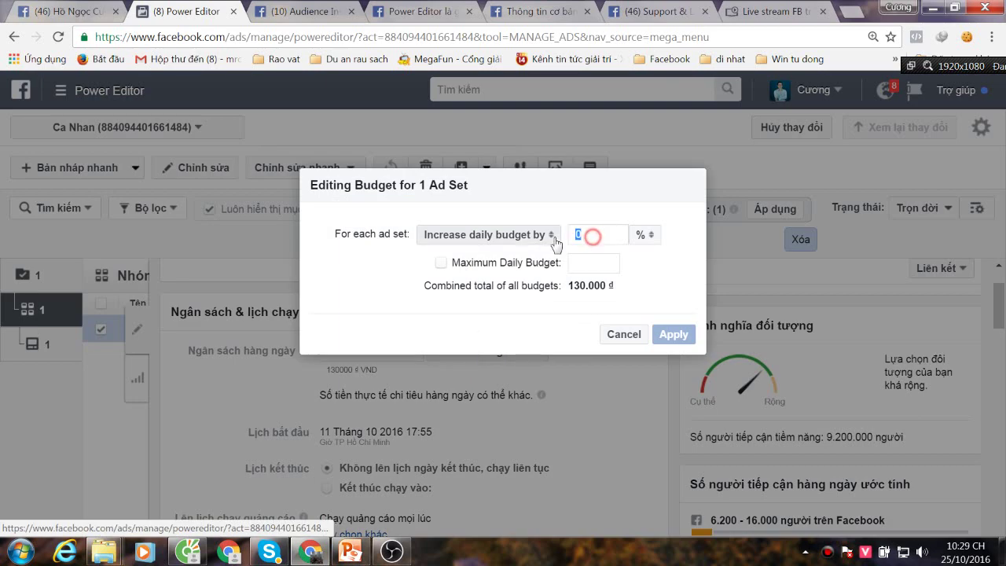
text(30)
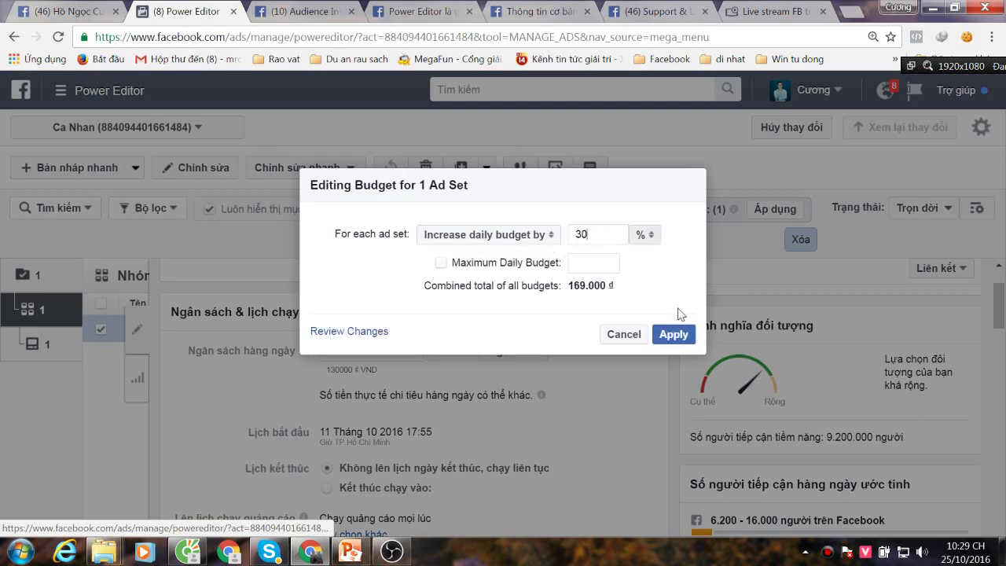
click(674, 334)
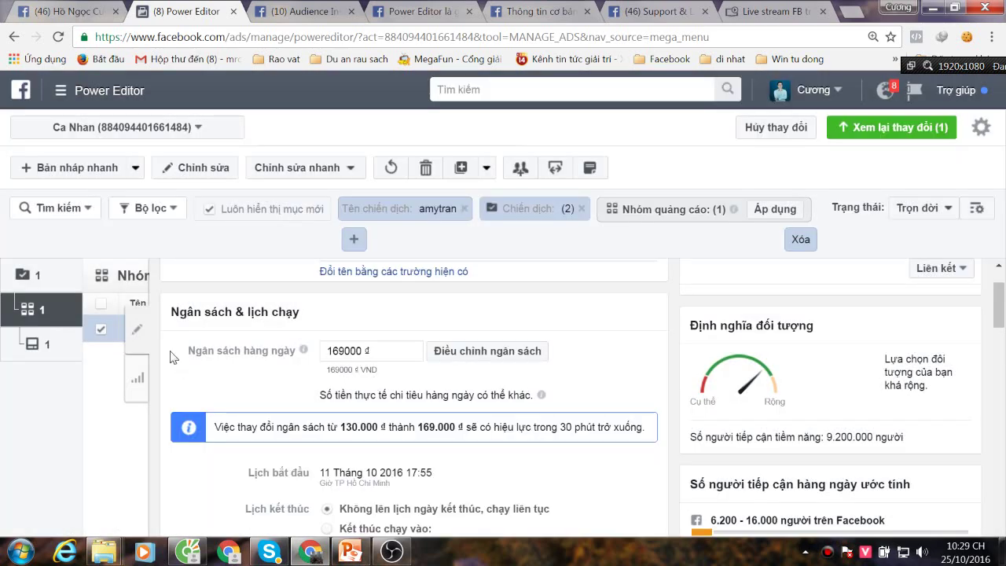
click(137, 329)
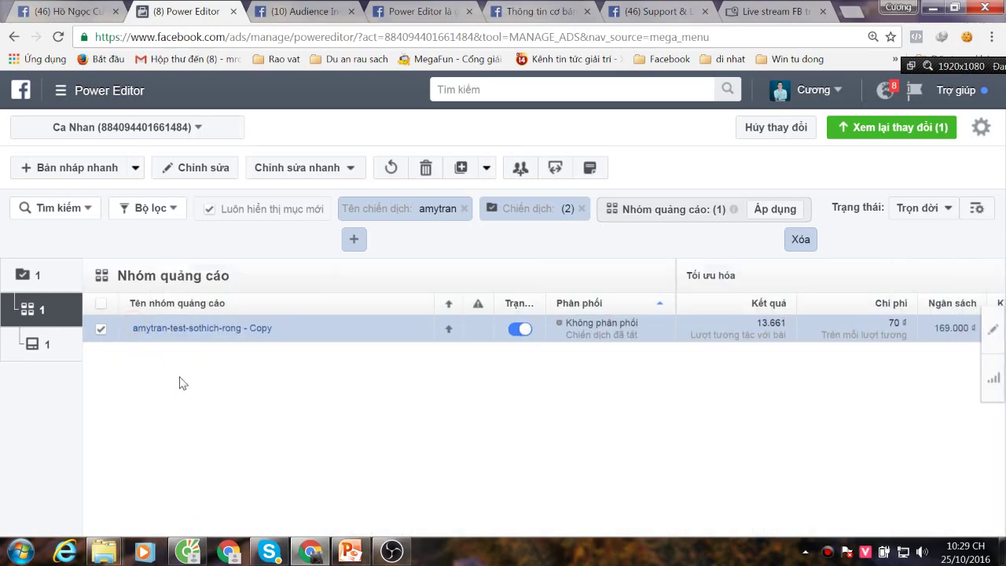
Review the pending ad set change, cancel out without publishing it and deselect the ad set
click(865, 129)
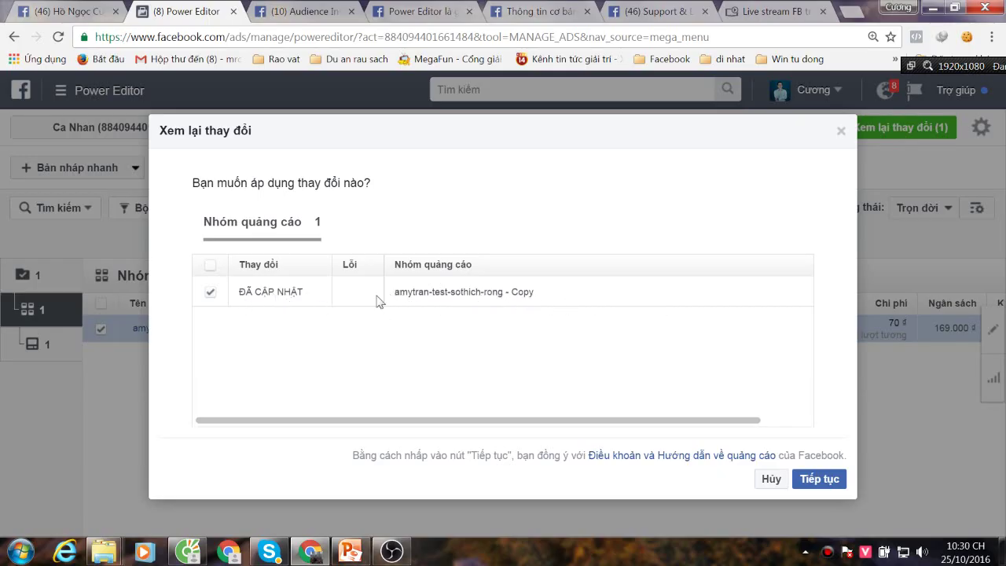
click(770, 480)
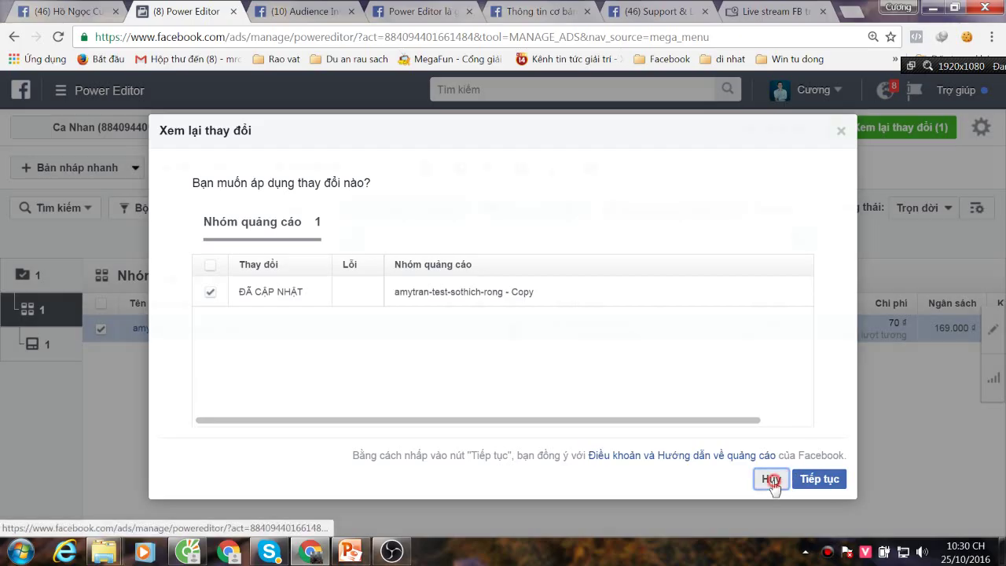
click(100, 330)
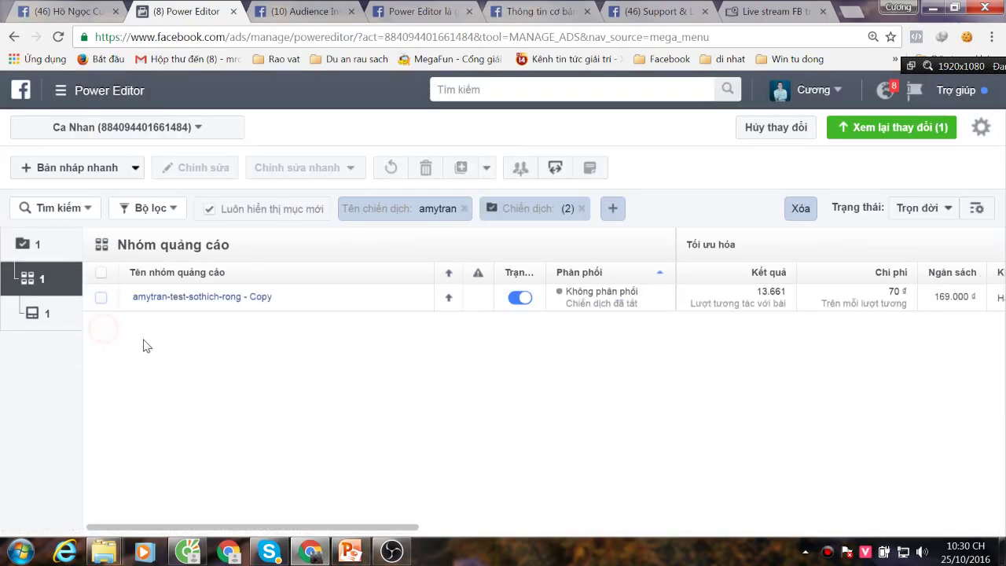
Duplicate the ad set amytran-test-sothich-rong - Copy twice within the bom1 campaign, closing the editor of each copy
click(99, 298)
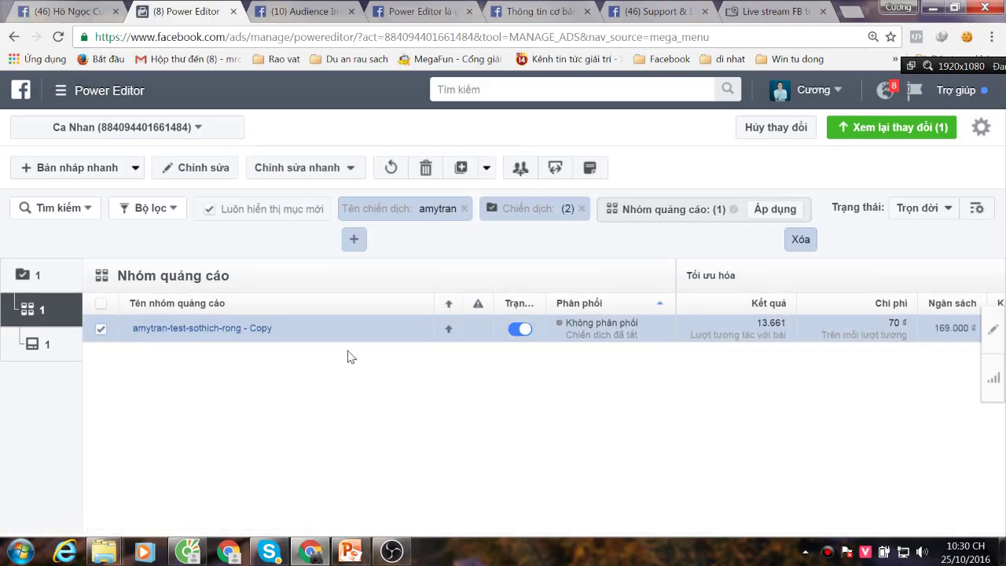
key(ctrl+v)
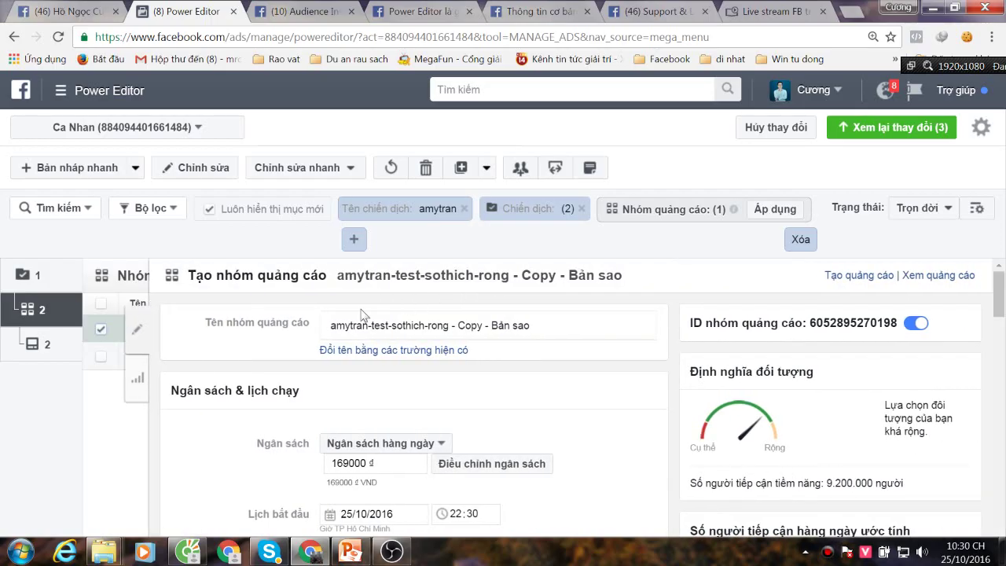
click(140, 335)
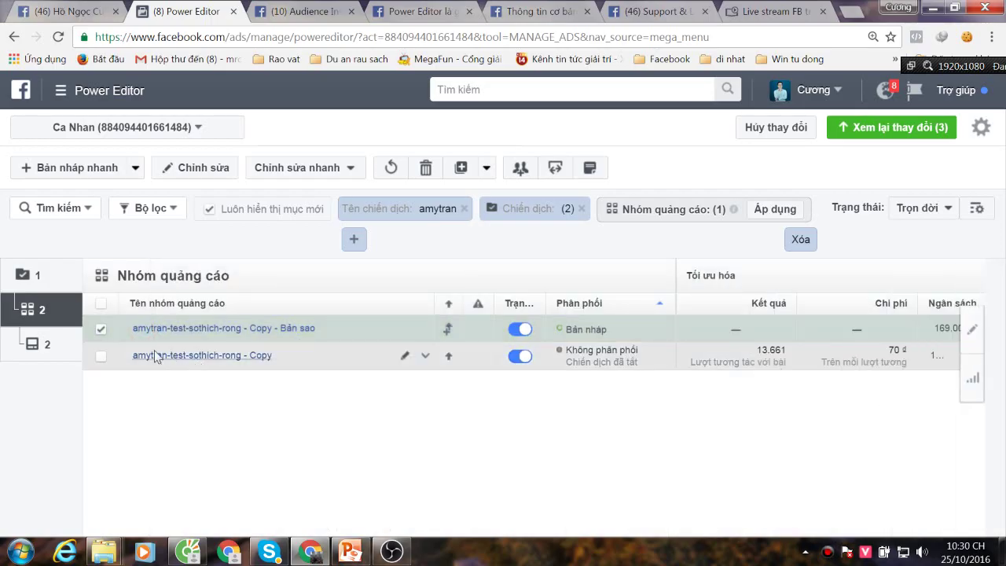
key(ctrl+v)
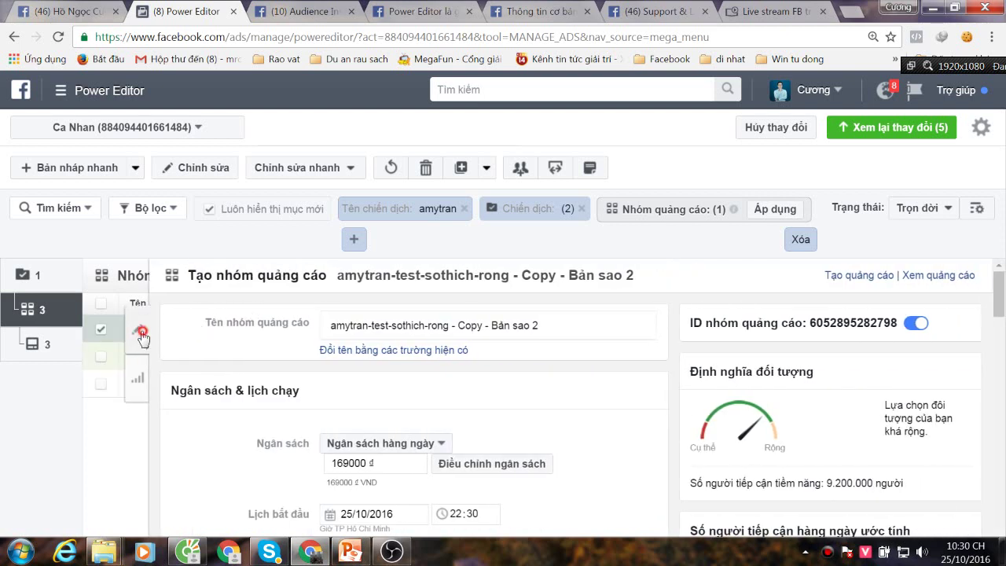
click(141, 335)
click(101, 329)
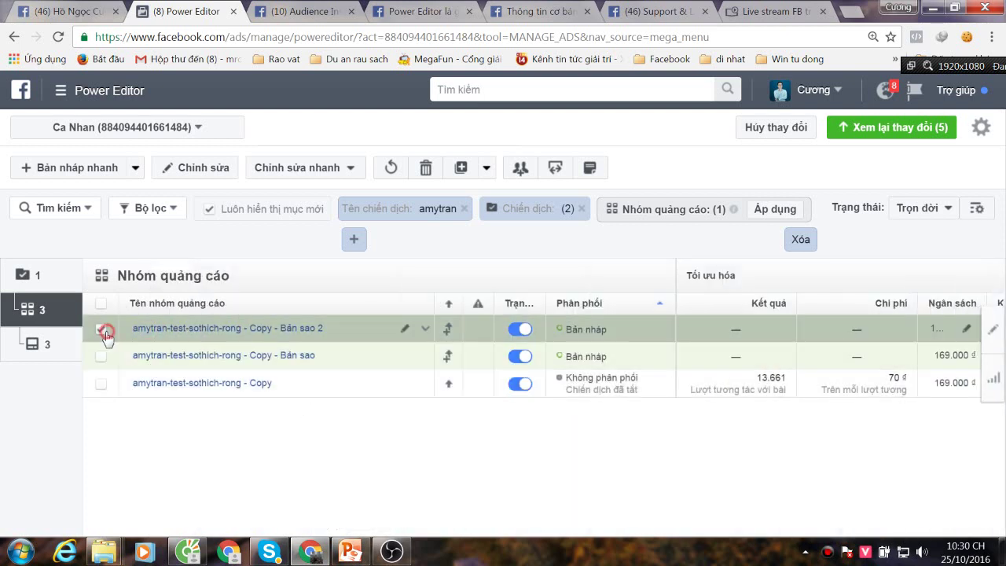
click(102, 299)
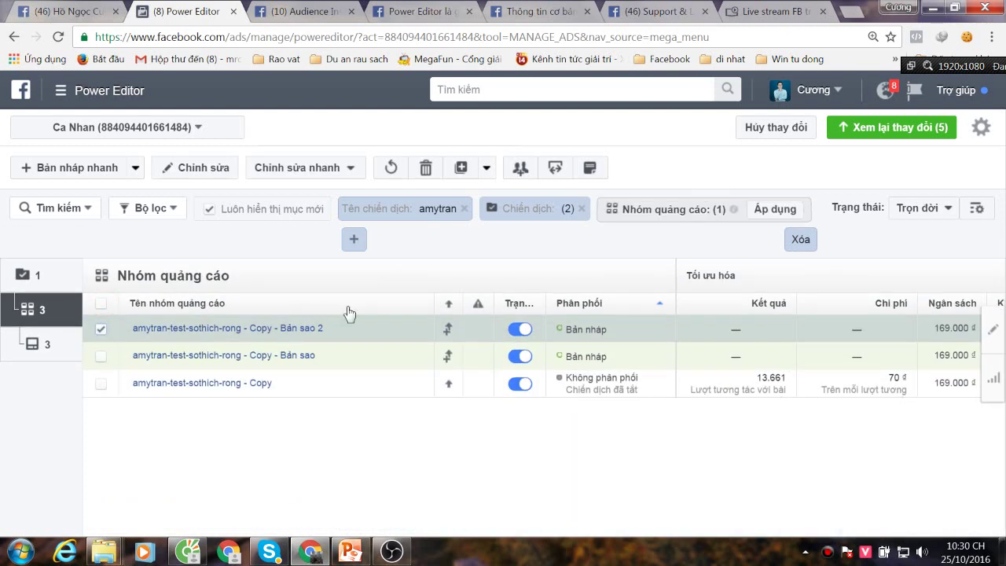
Rename the ad set ending in "Copy - Bản sao 2" to amytran-test-18-25
click(403, 332)
drag(359, 333, 203, 331)
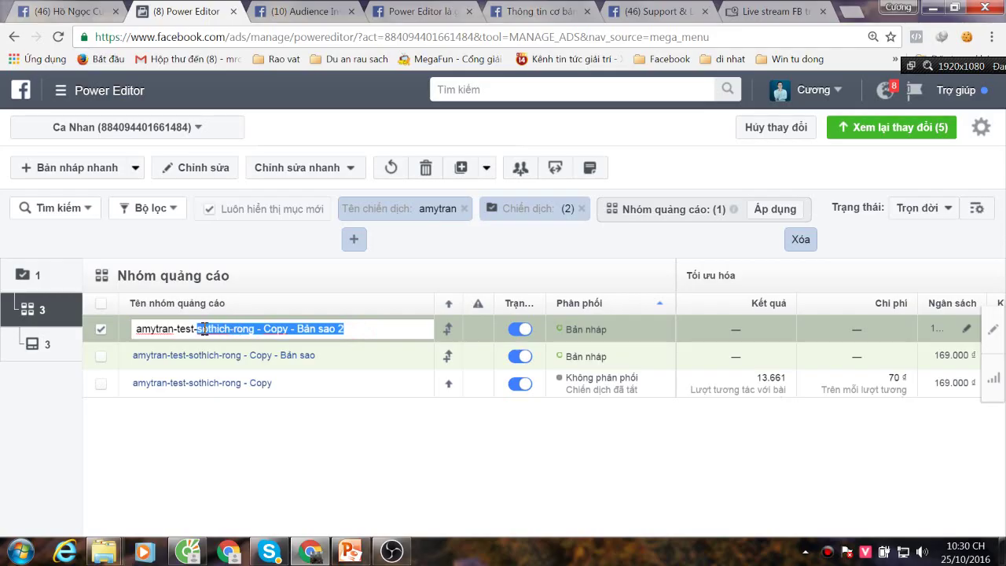
text(18-25)
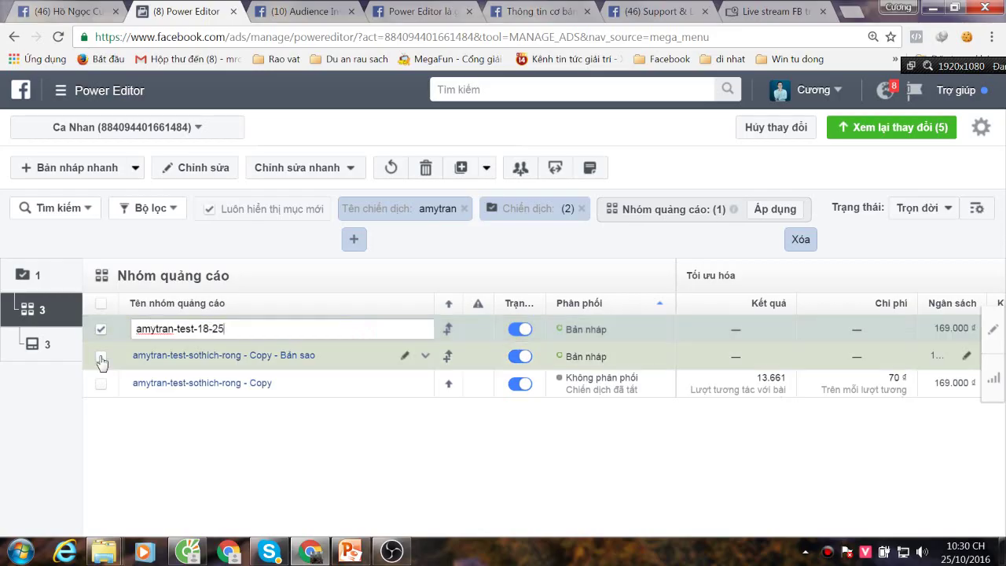
Rename the ad set ending in "Copy - Bản sao" to amytran-test-sothich-26-30
click(101, 356)
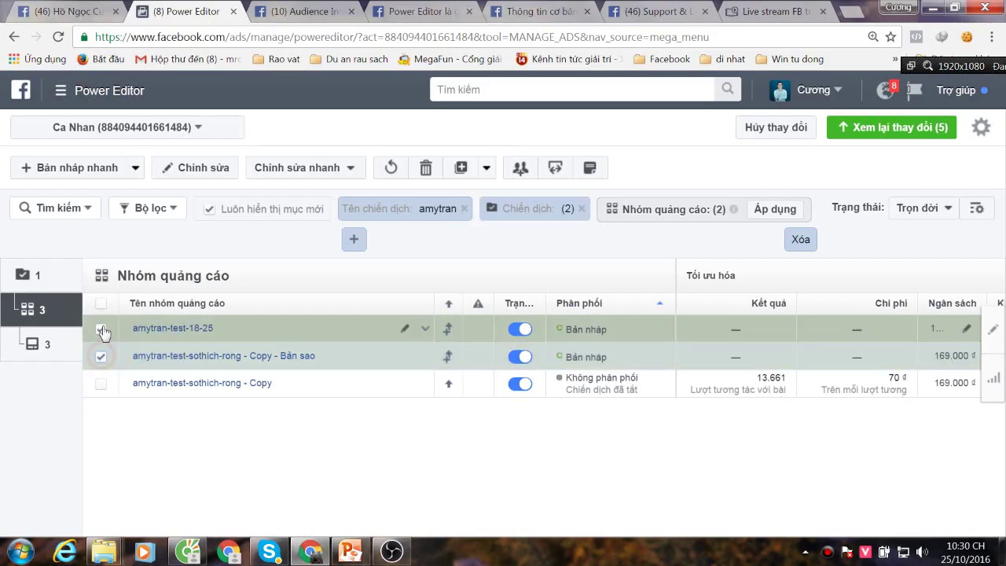
click(100, 329)
click(407, 357)
drag(340, 356, 233, 357)
text(26)
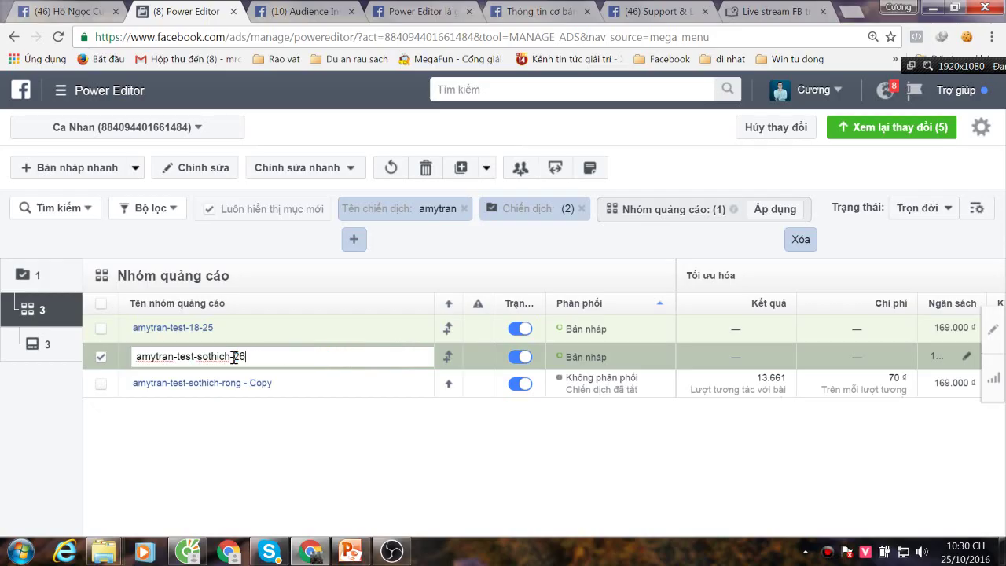
text(-30)
click(101, 358)
Rename the remaining ad set, amytran-test-sothich-rong - Copy, to amytran-test-31-35
click(100, 353)
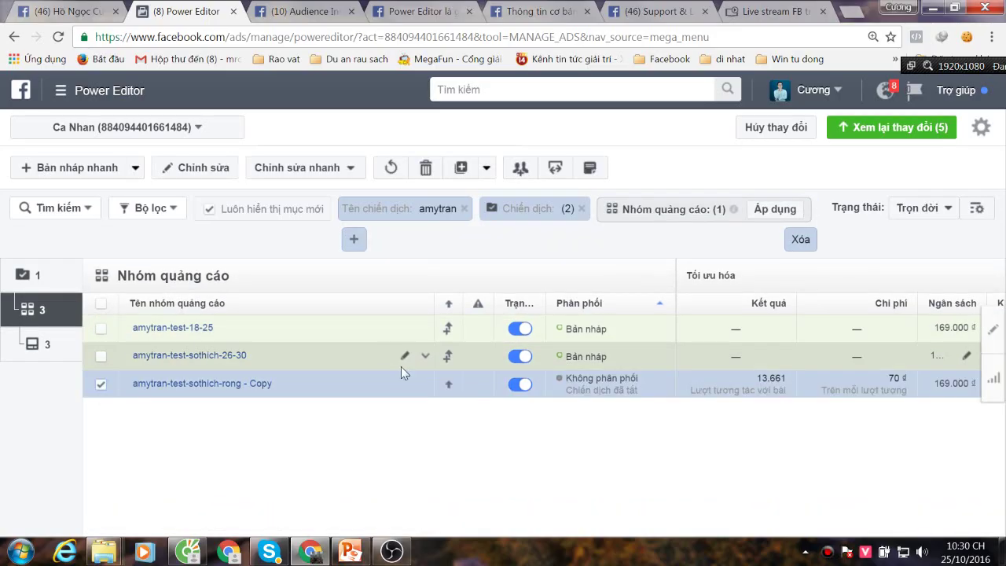
click(405, 385)
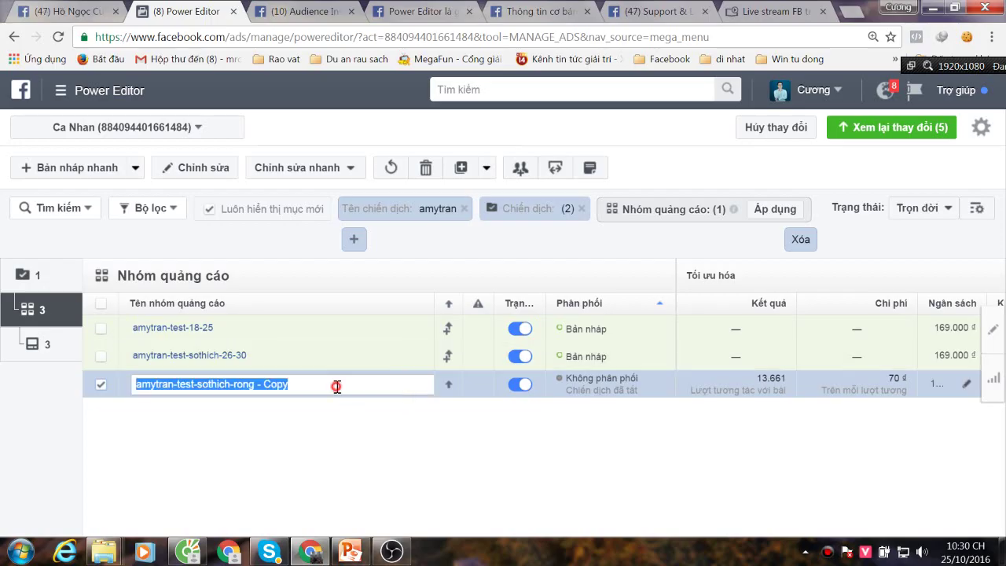
click(336, 386)
drag(198, 385, 297, 385)
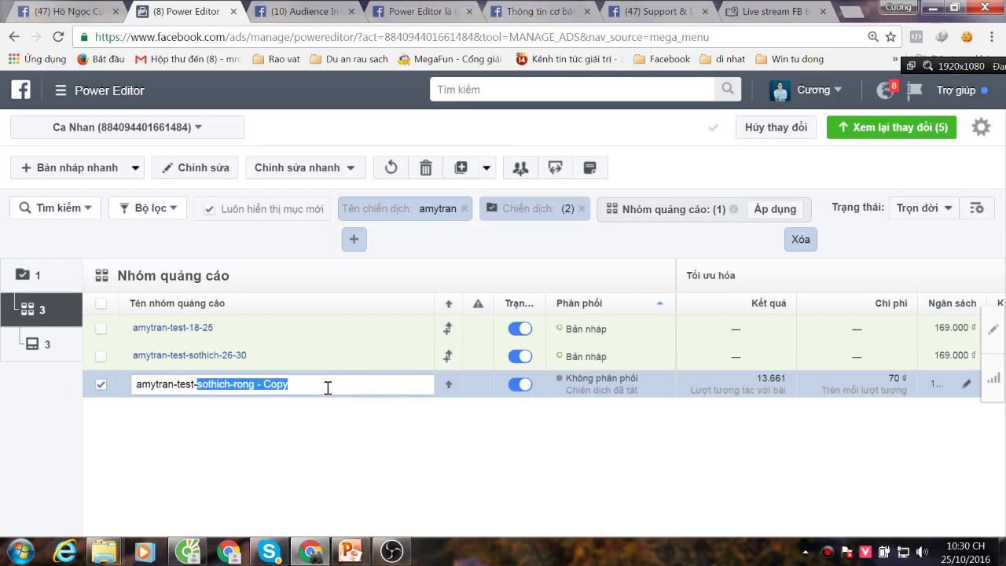
text(31-35)
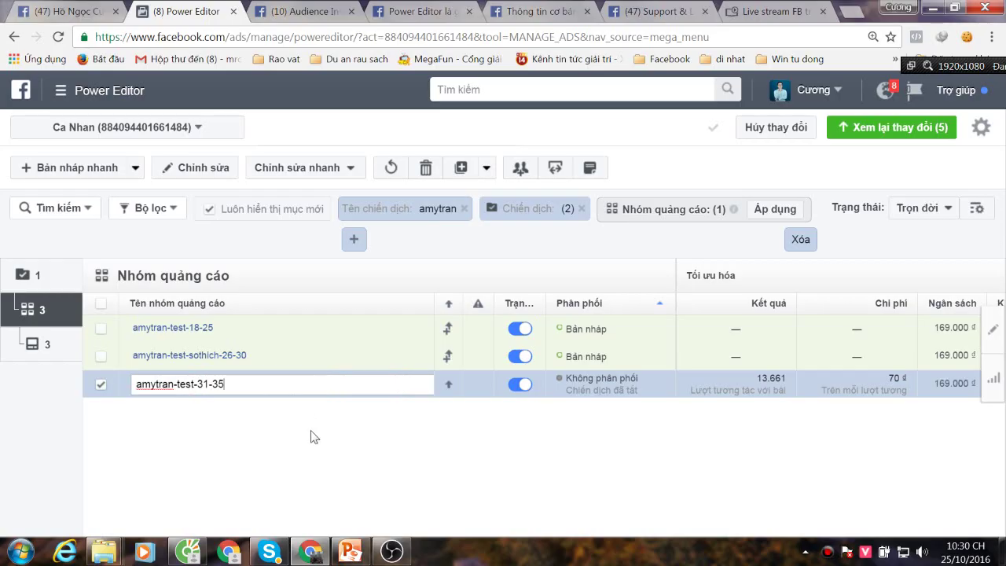
key(Return)
click(102, 384)
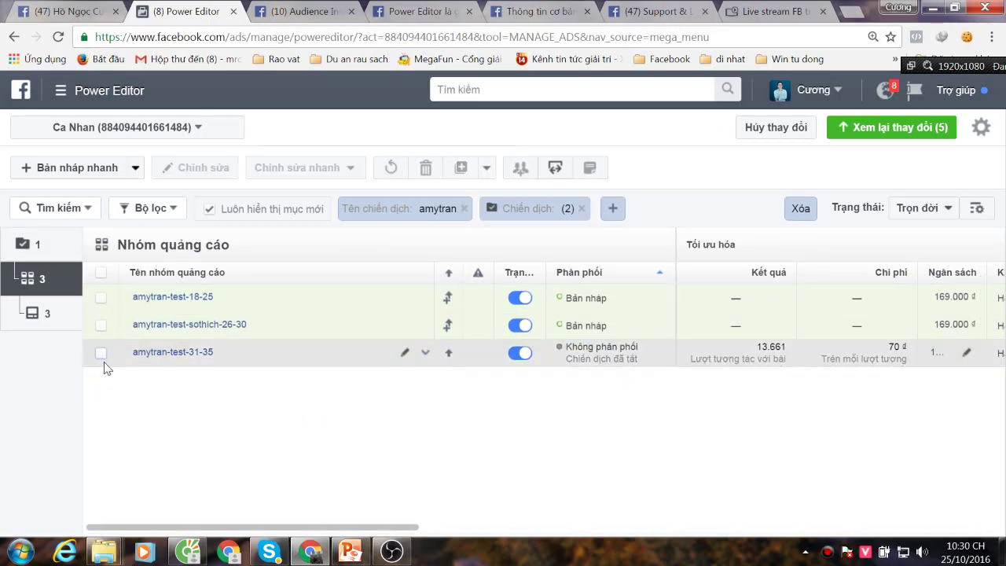
Set the minimum audience age of the amytran-test-31-35 ad set to 31
click(102, 354)
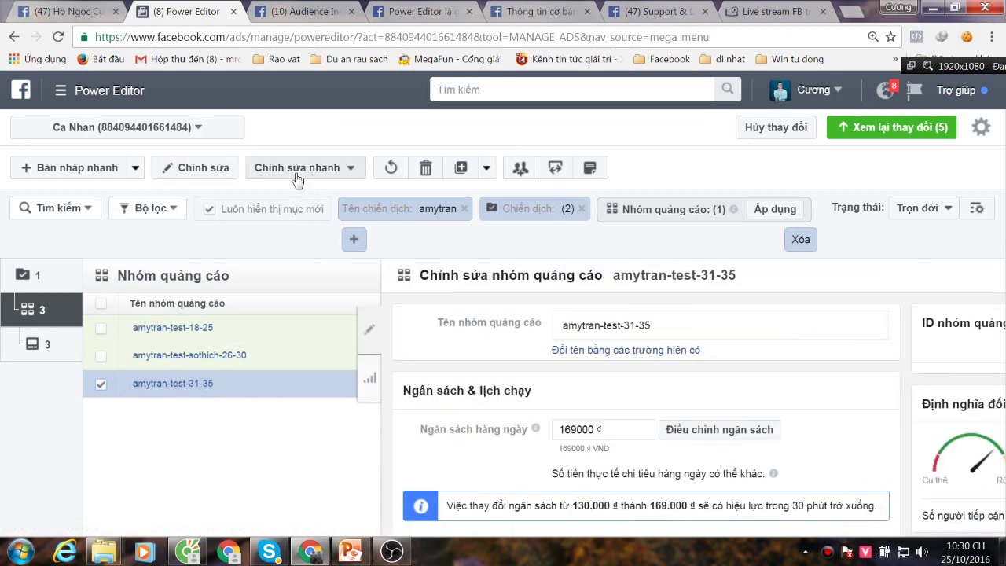
scroll(378, 426, down, 3)
scroll(379, 425, down, 5)
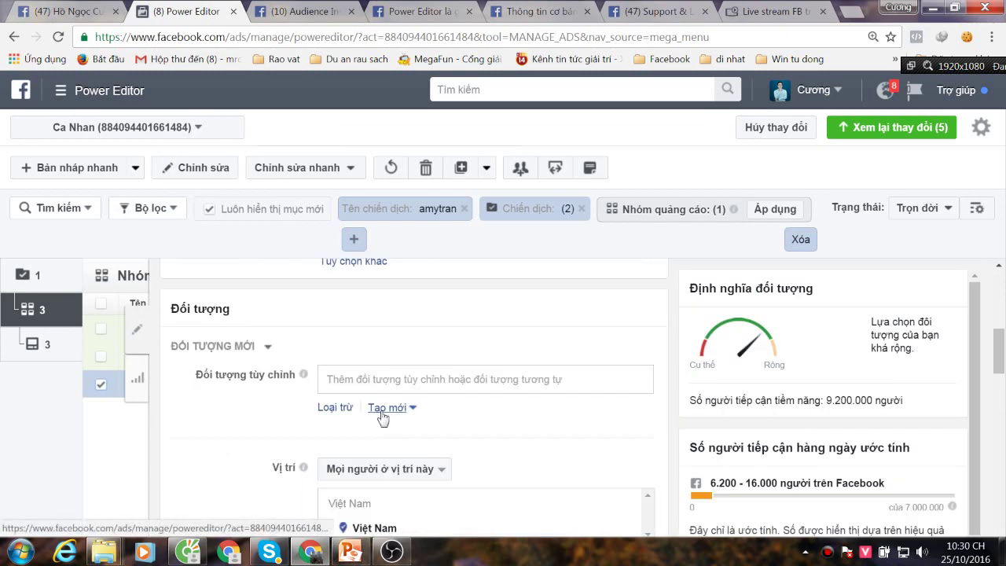
click(344, 451)
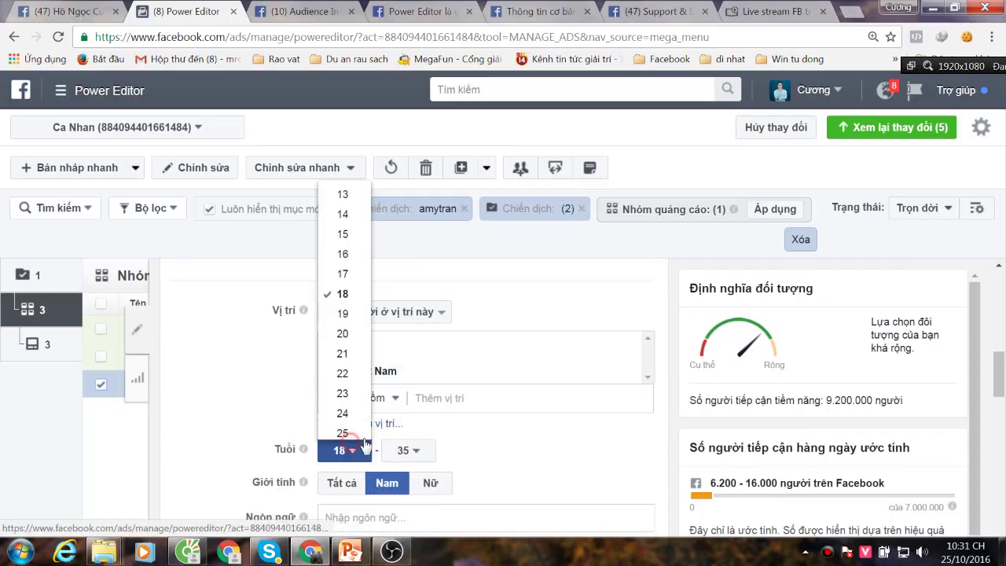
scroll(351, 314, down, 3)
scroll(352, 357, down, 2)
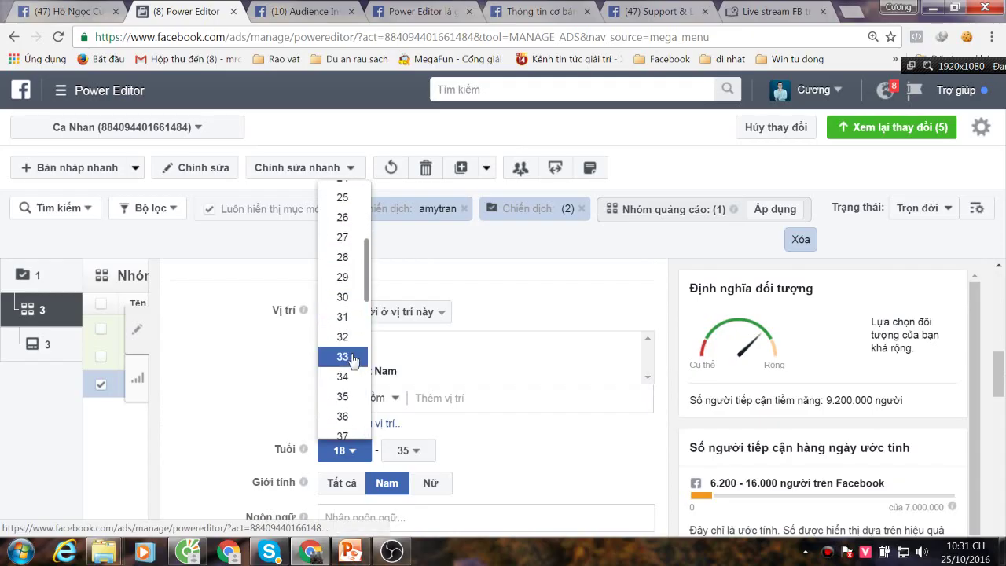
click(348, 326)
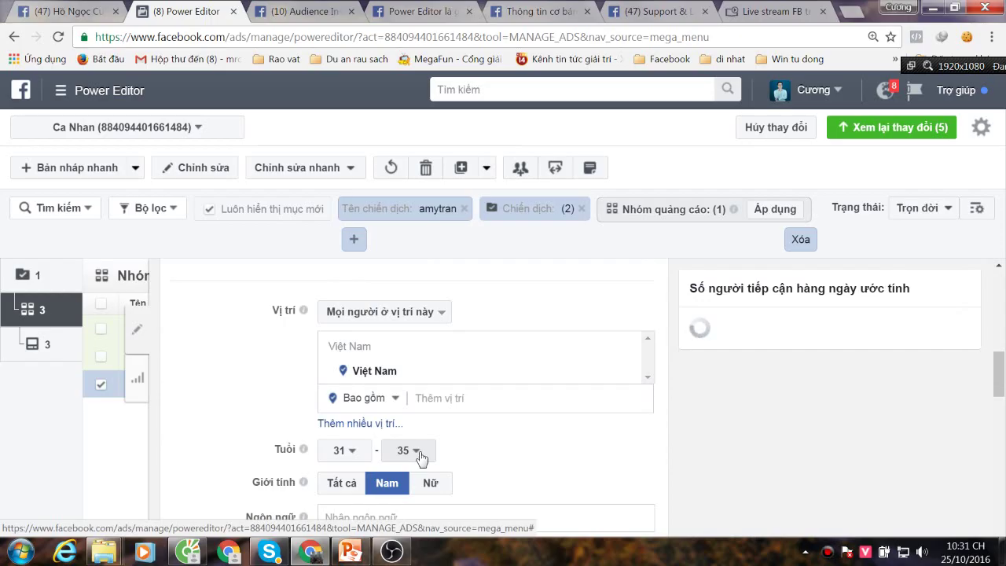
click(143, 330)
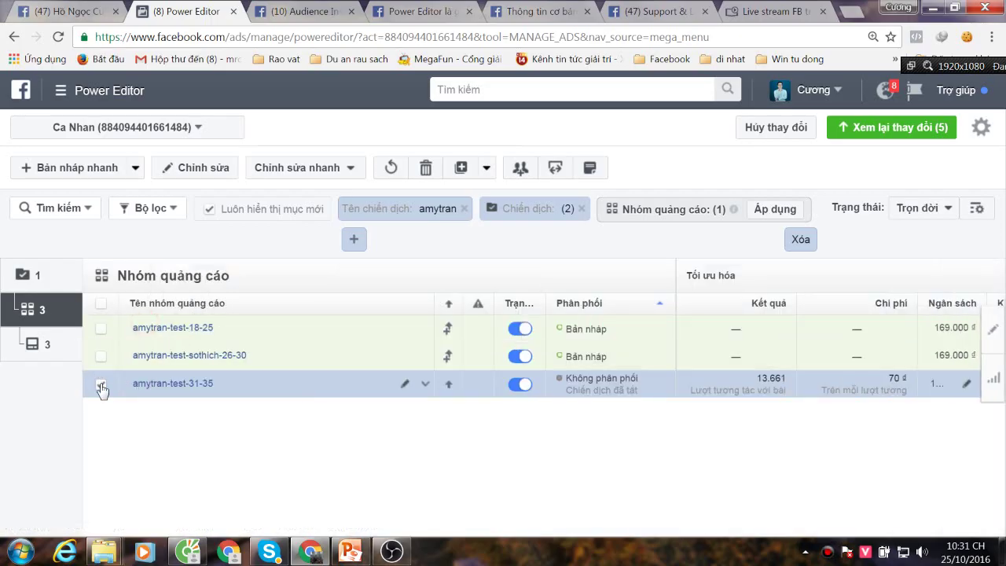
click(101, 383)
Set the audience age range of the amytran-test-sothich-26-30 ad set to 26–30
click(102, 327)
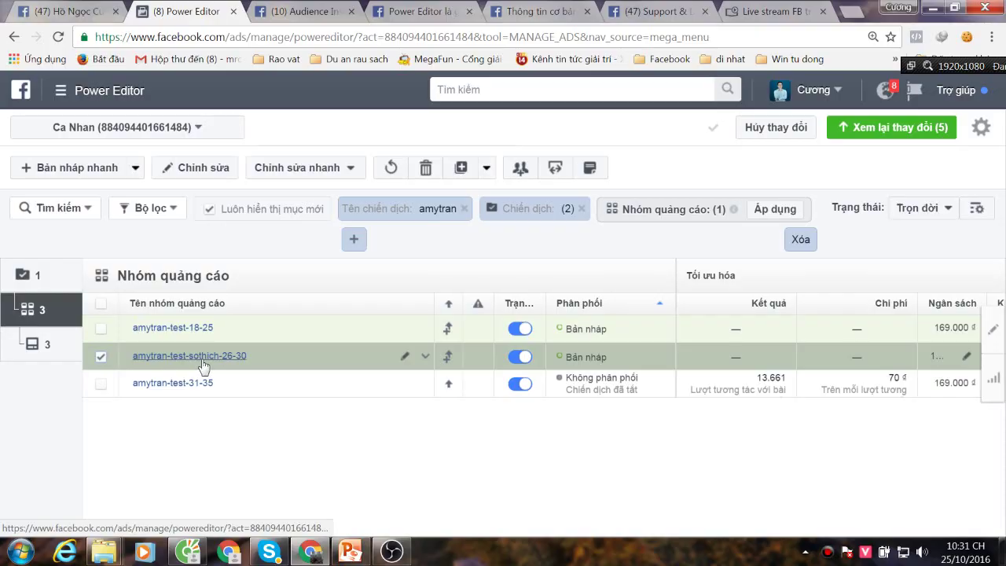
click(370, 347)
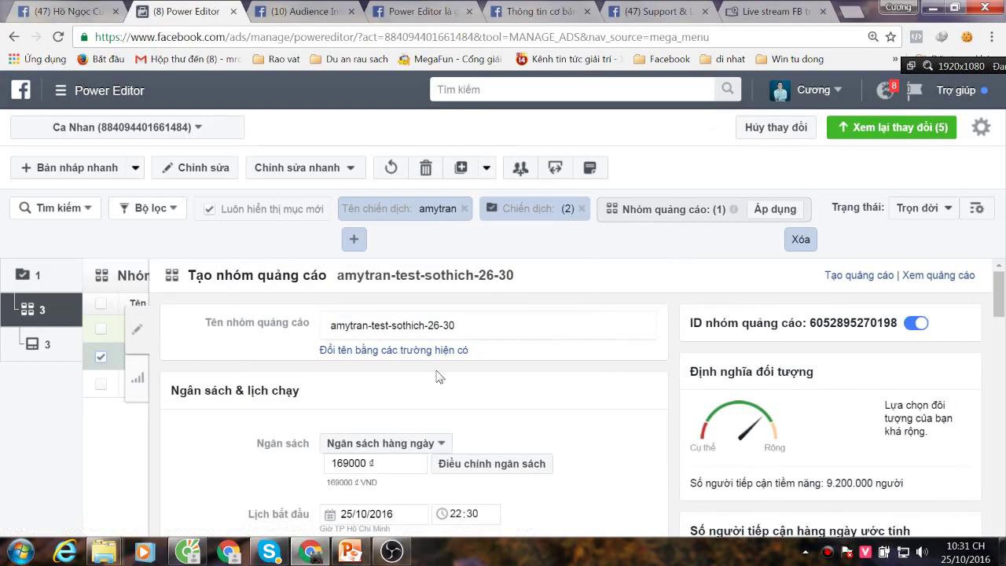
scroll(440, 382, down, 6)
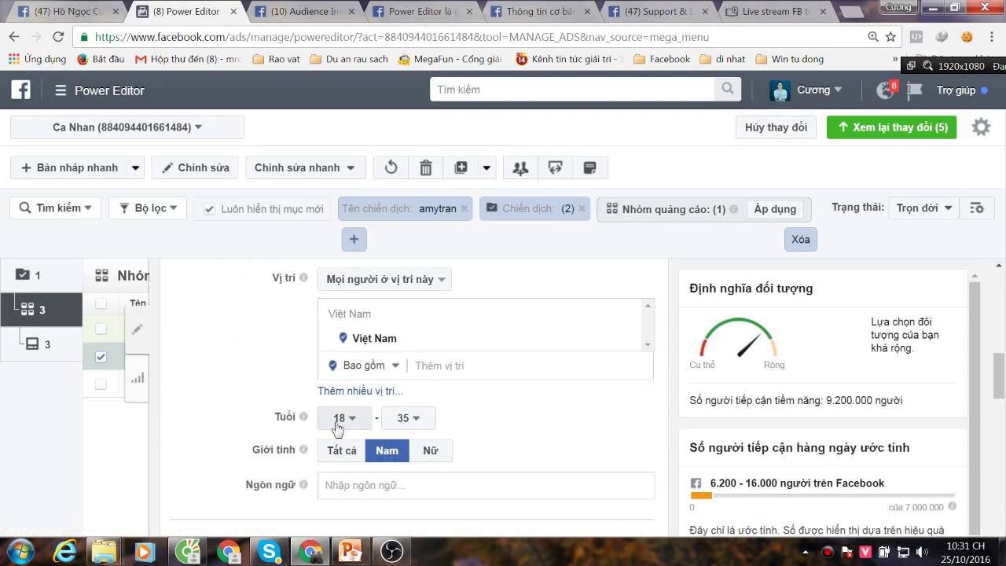
click(338, 426)
scroll(346, 338, down, 2)
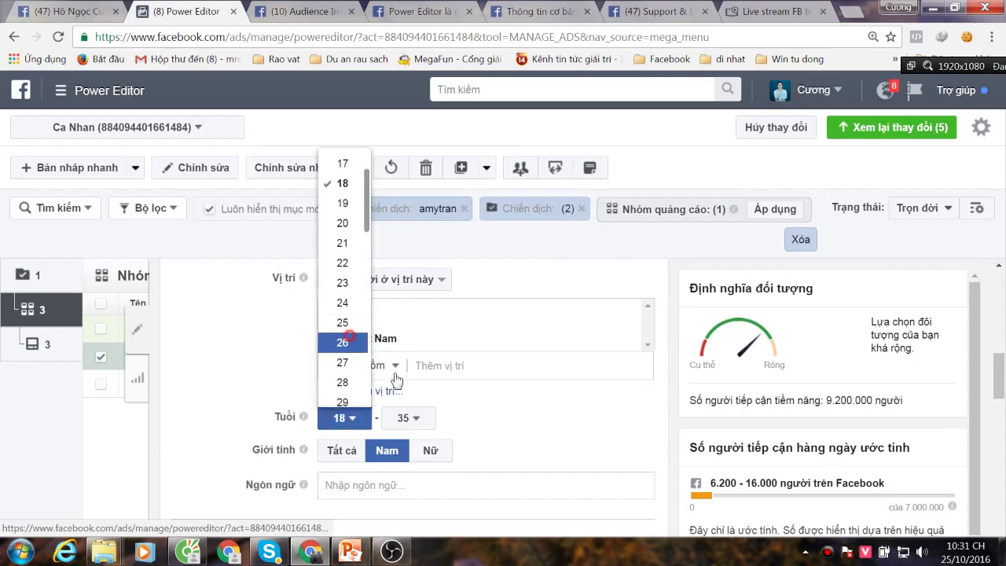
click(424, 419)
scroll(409, 330, down, 1)
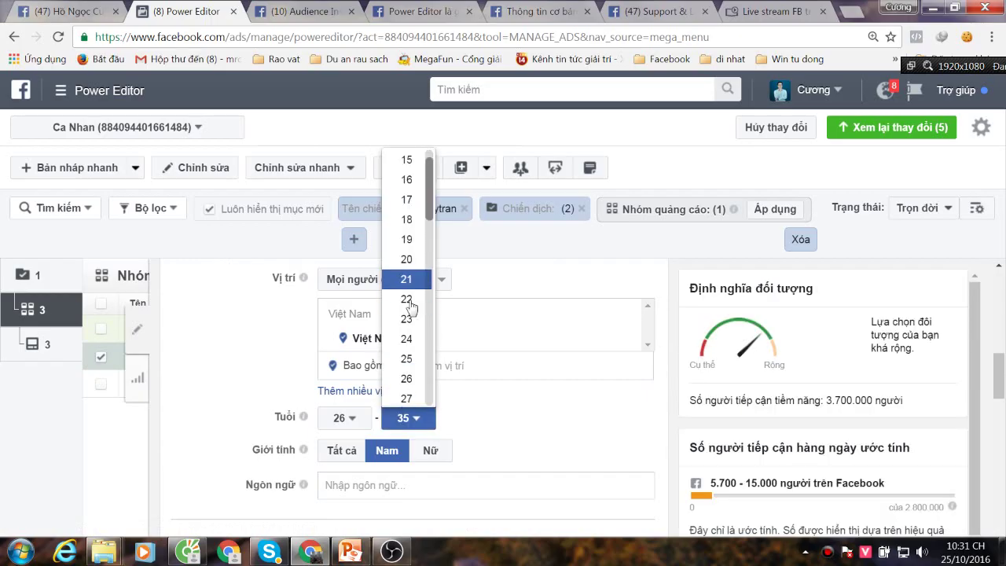
scroll(409, 311, down, 3)
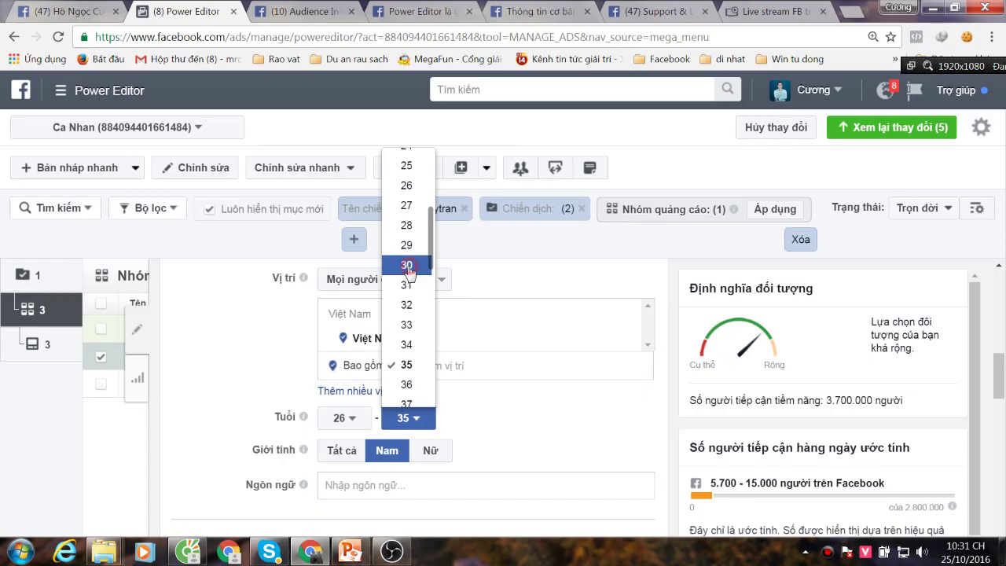
click(407, 266)
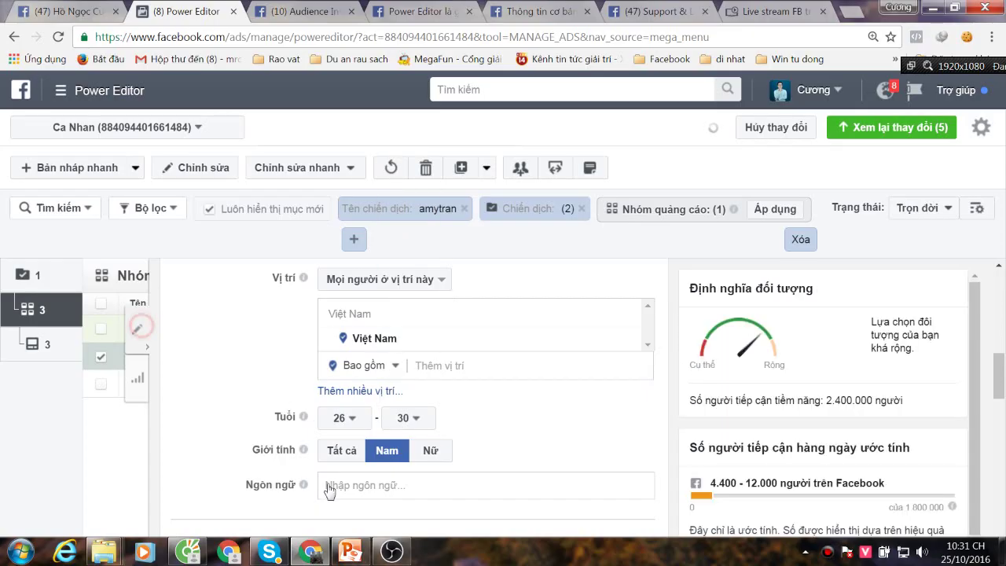
click(141, 326)
click(101, 328)
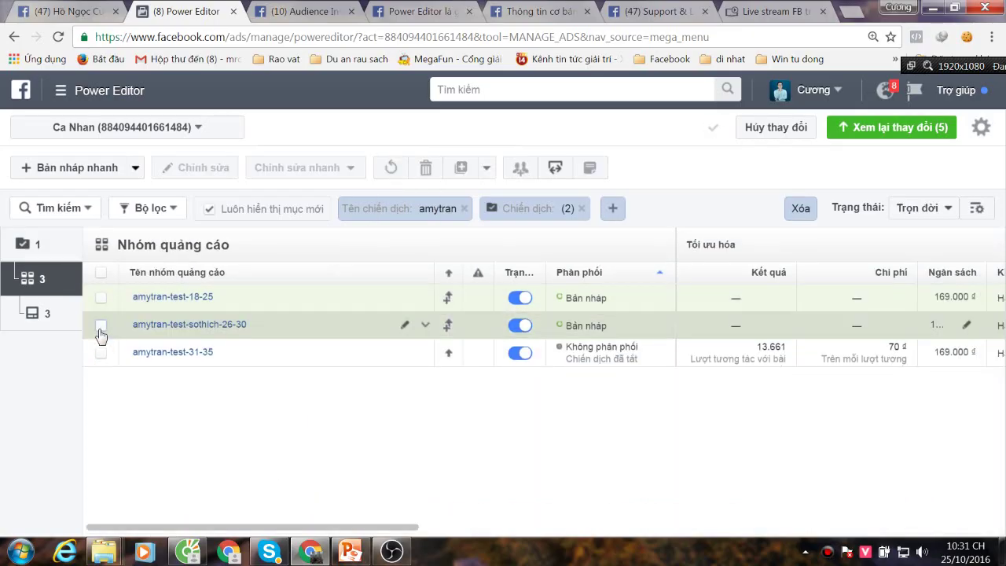
Set the maximum audience age of the amytran-test-18-25 ad set to 25
click(101, 297)
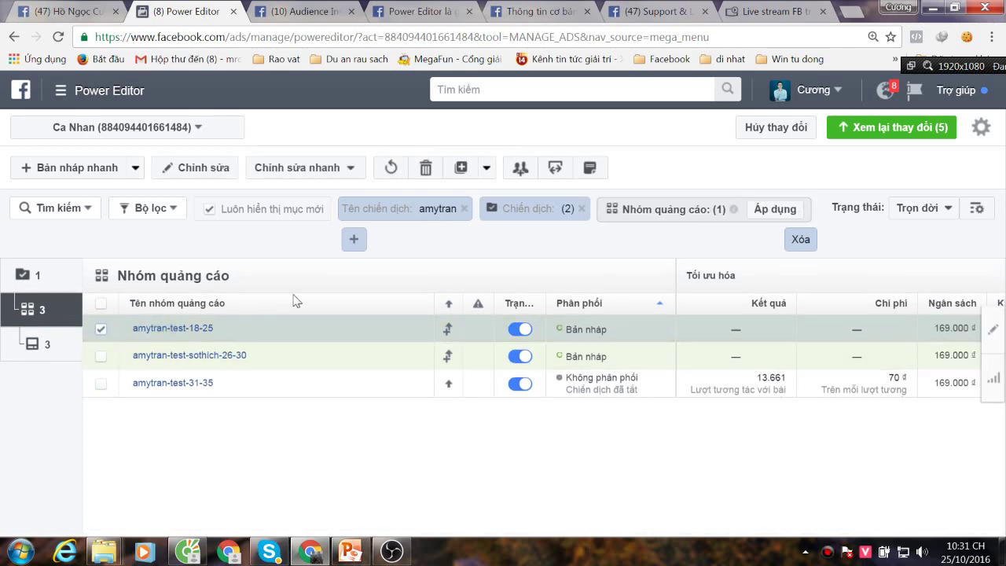
click(293, 328)
scroll(424, 386, down, 4)
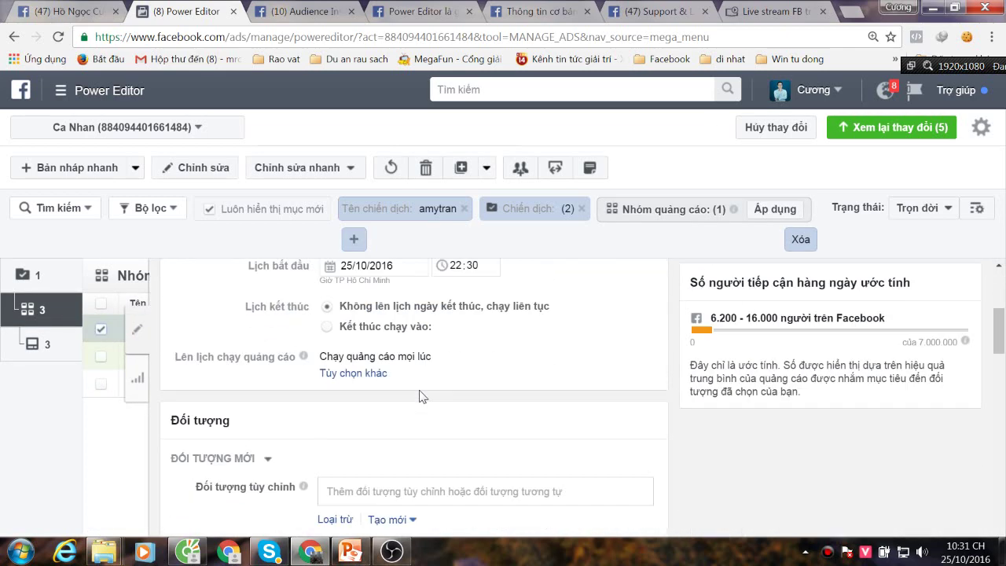
scroll(397, 416, down, 3)
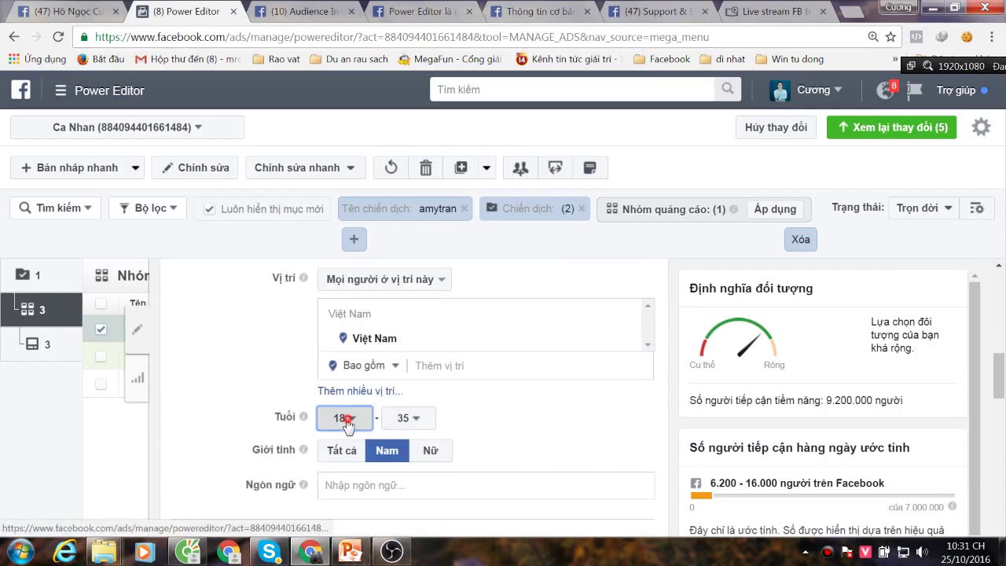
click(344, 418)
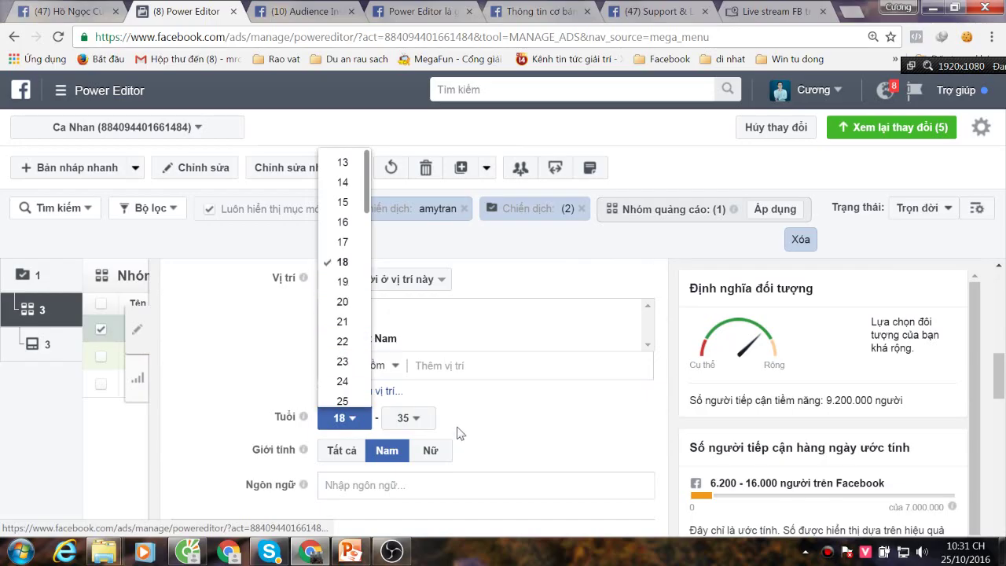
click(409, 417)
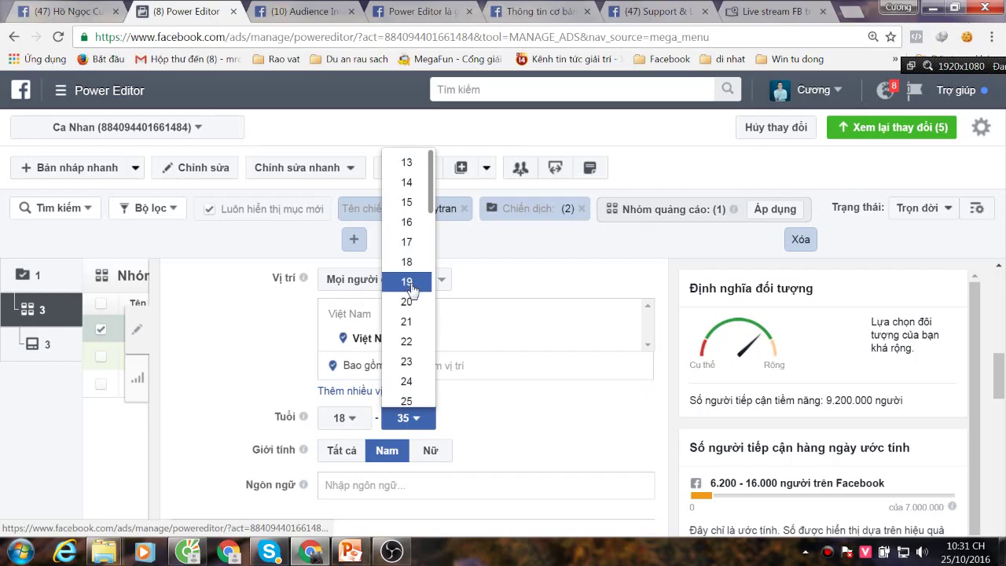
scroll(417, 358, down, 1)
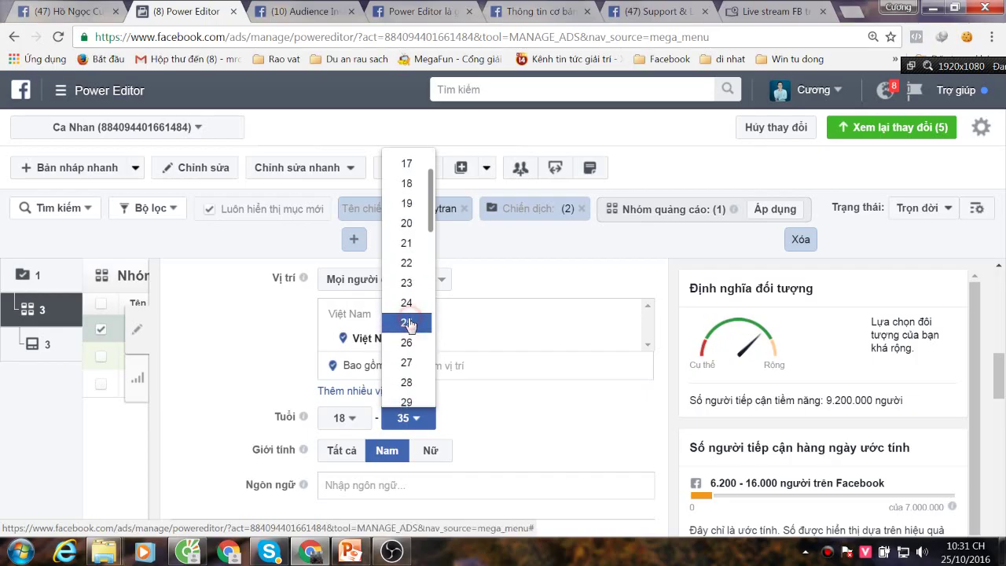
click(409, 321)
click(138, 331)
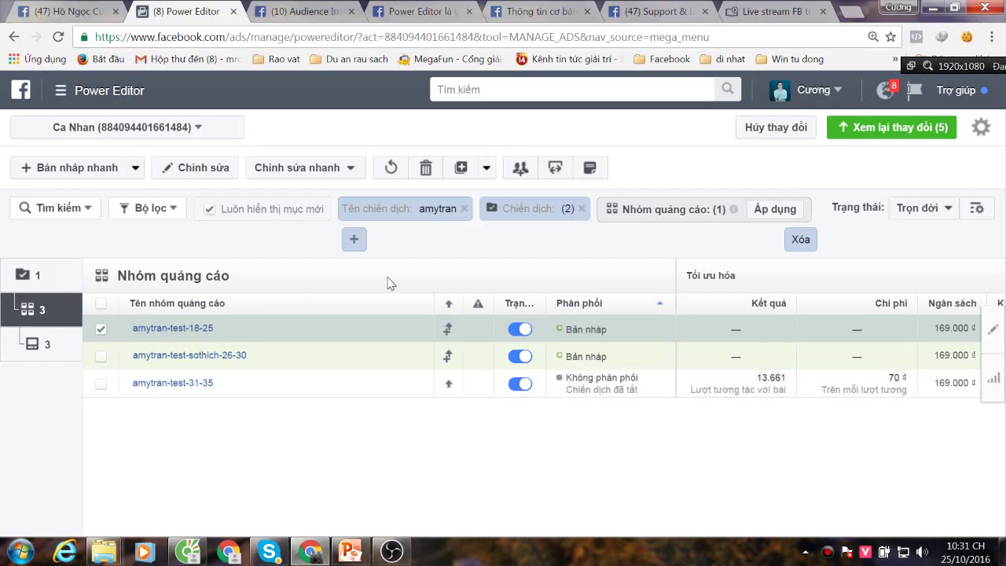
Switch to OBS and hide the Video Capture Device source in the current scene
click(391, 552)
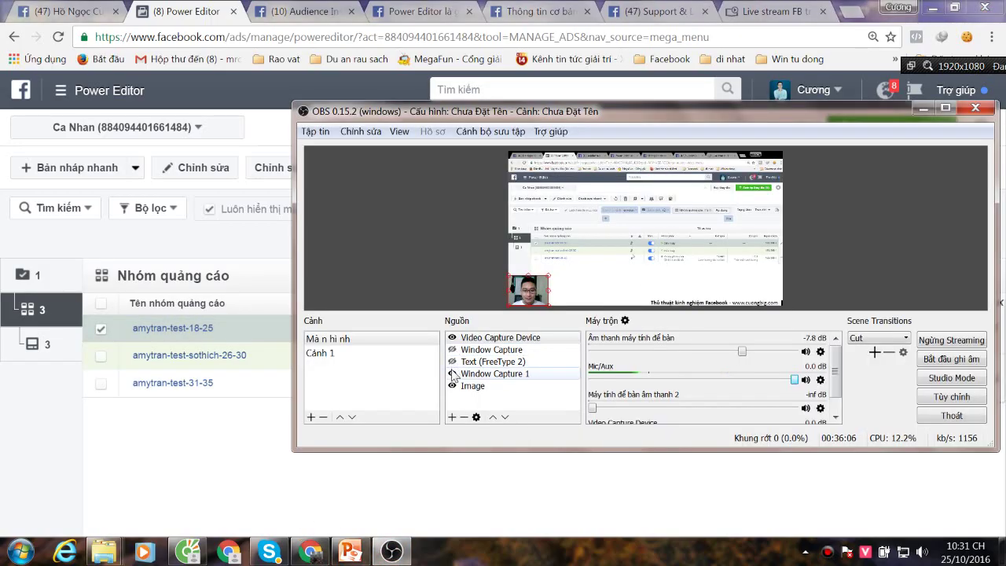
click(455, 341)
click(455, 385)
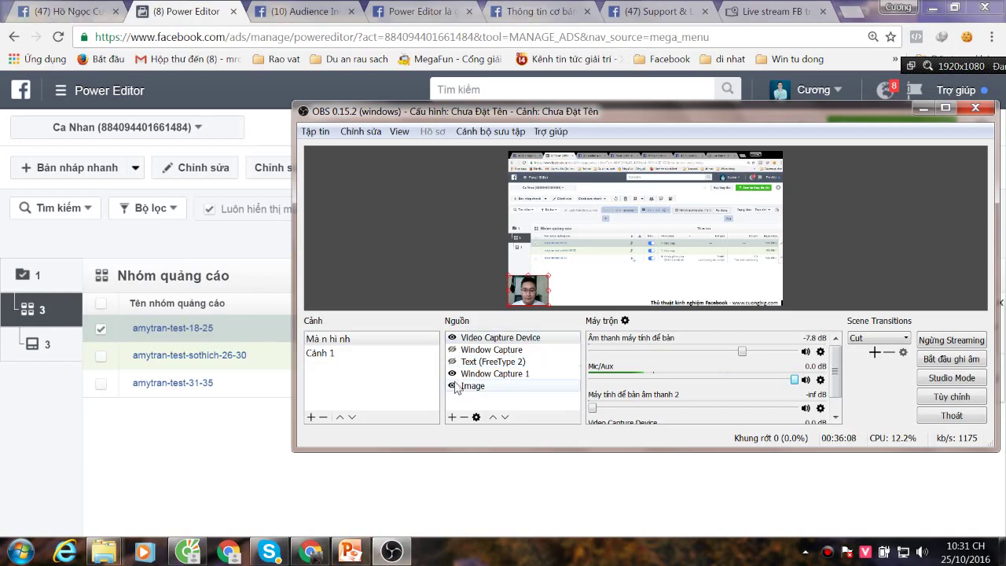
click(457, 339)
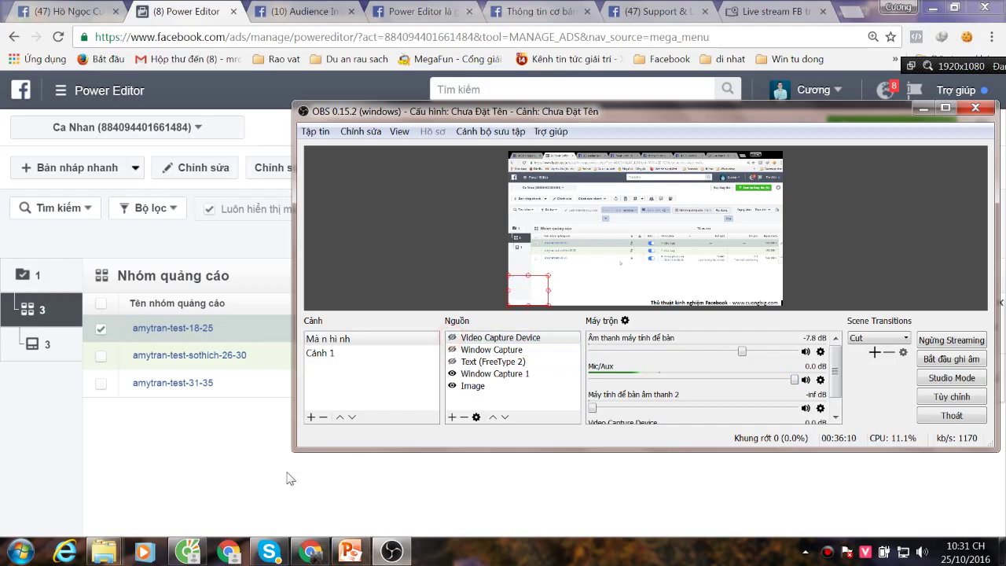
Switch back to Power Editor and display the campaign level instead of the ad sets
click(209, 482)
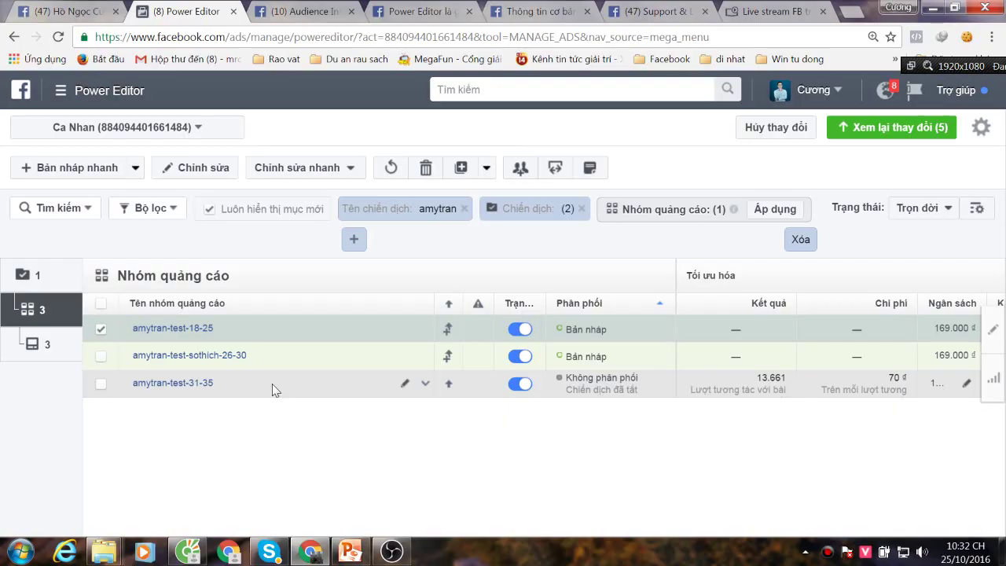
click(26, 273)
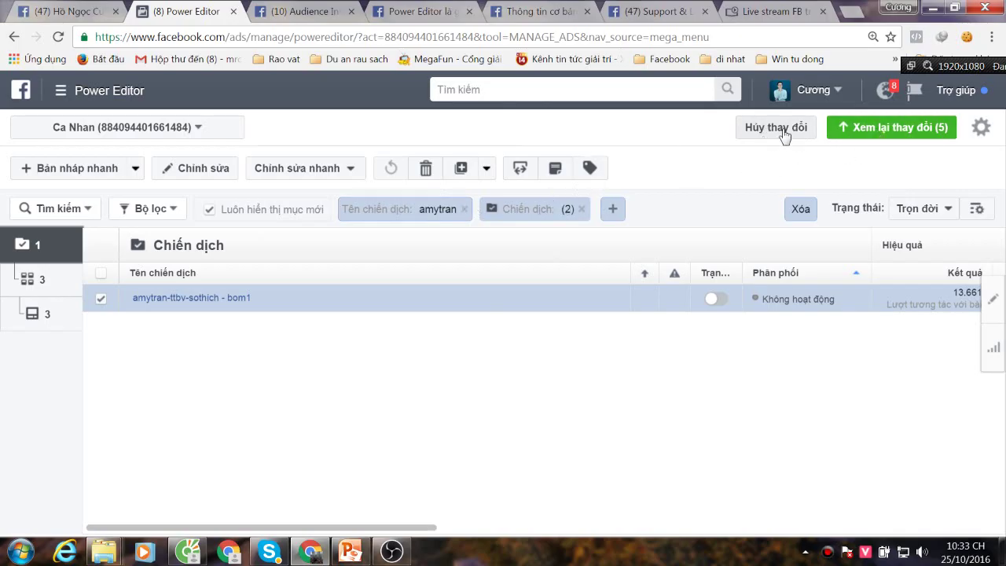
Review the pending changes without publishing them, and discard all unpublished changes of the current ad account
click(890, 130)
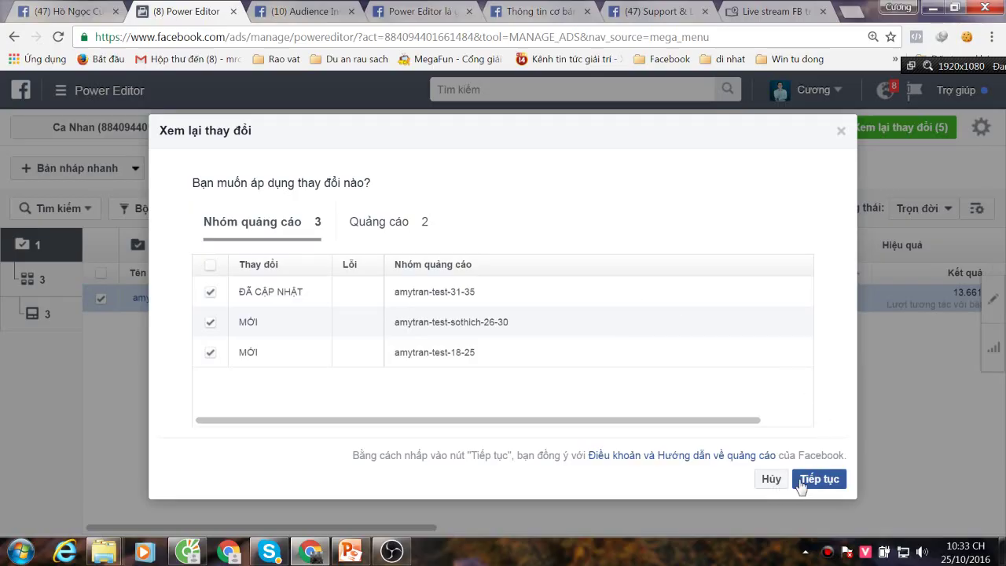
click(775, 480)
click(777, 127)
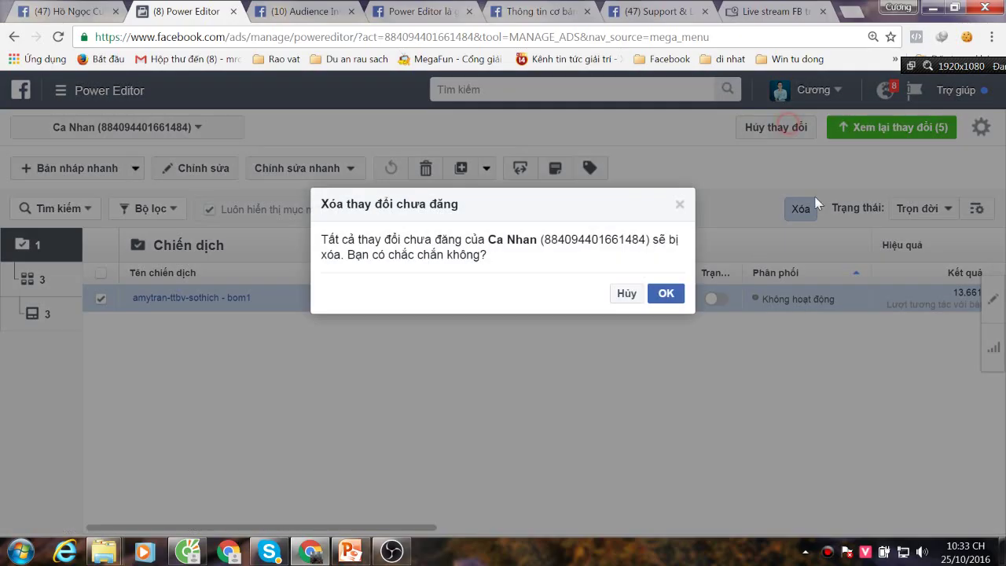
click(678, 294)
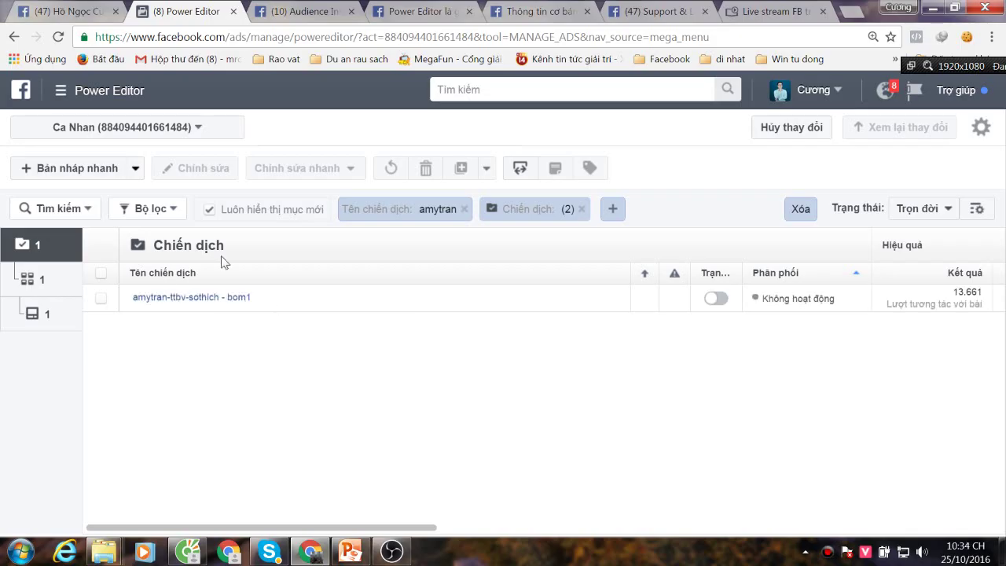
Remove the campaign selection filter and export the first five amytran campaigns as selected items
click(582, 209)
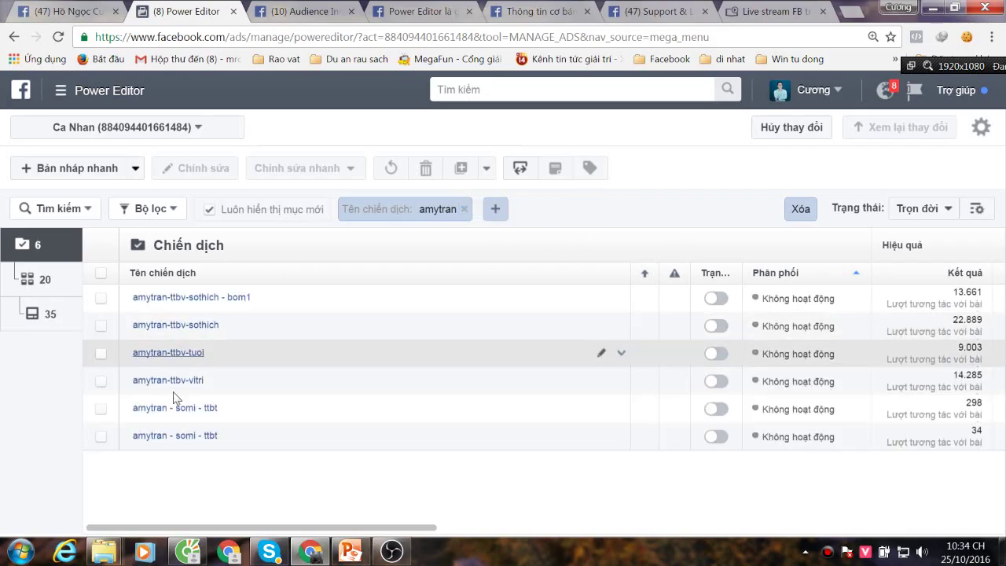
click(101, 298)
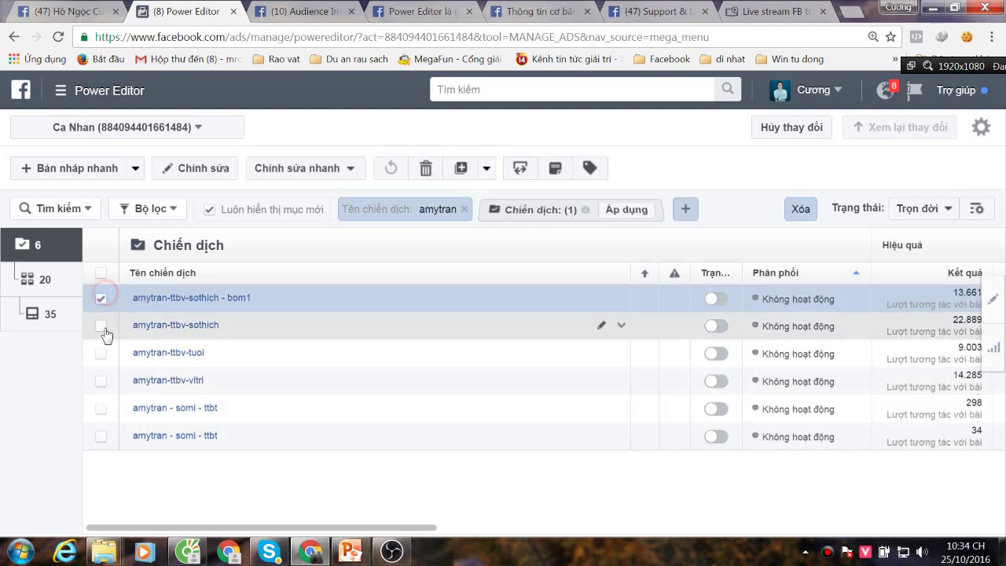
click(101, 326)
click(100, 353)
click(101, 381)
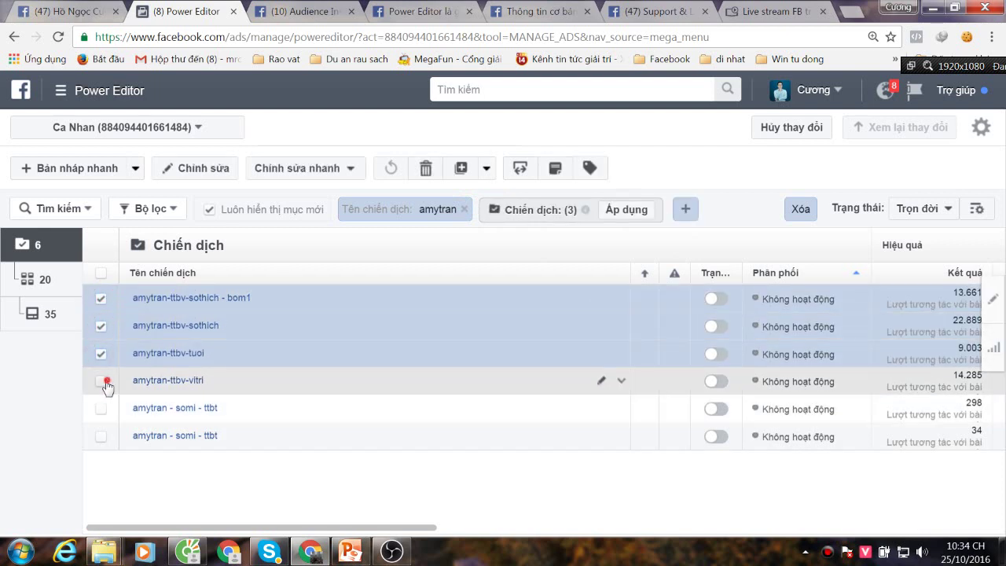
click(100, 409)
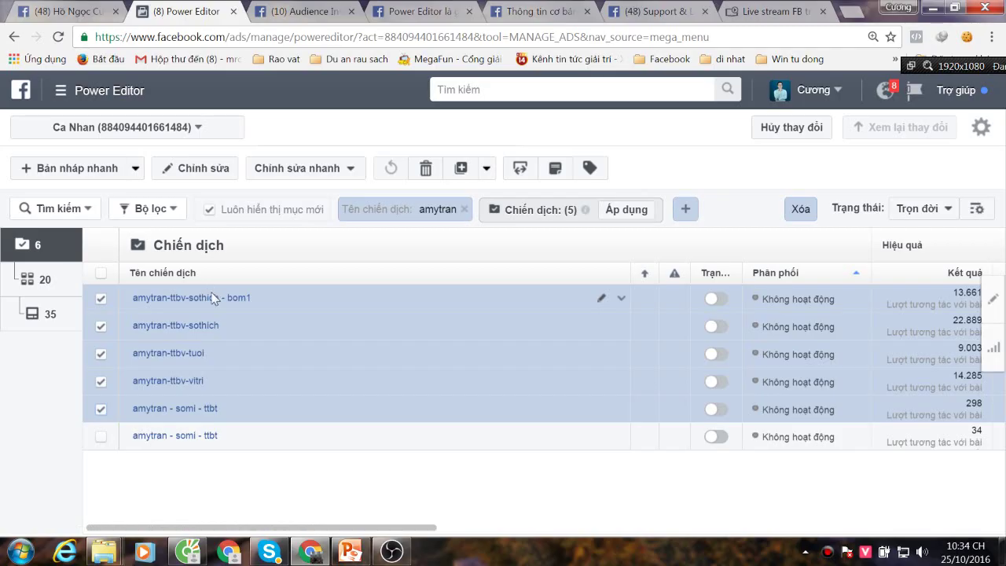
click(523, 172)
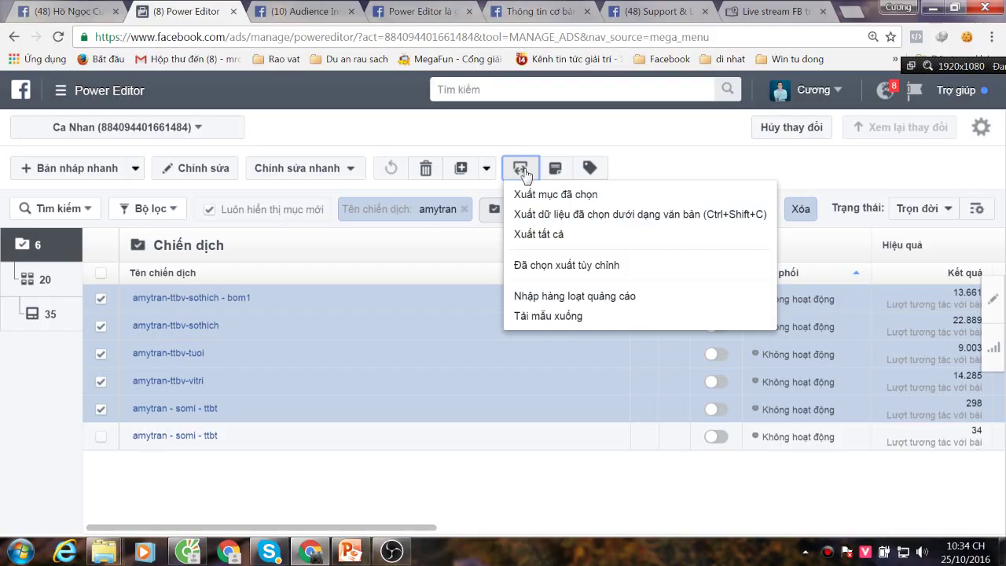
click(640, 196)
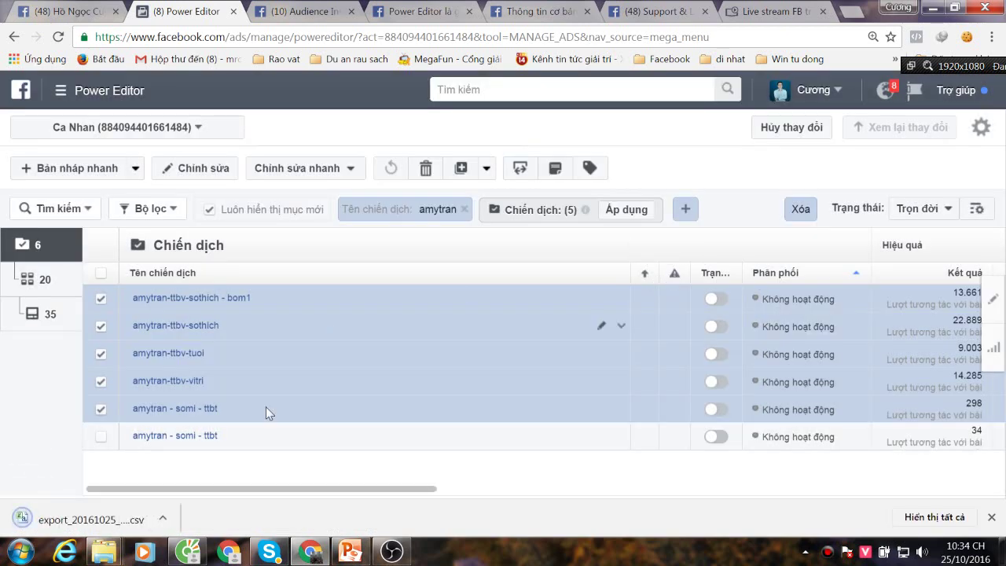
Show the exported CSV in its Downloads folder, and minimise the folder window after checking the file
click(161, 517)
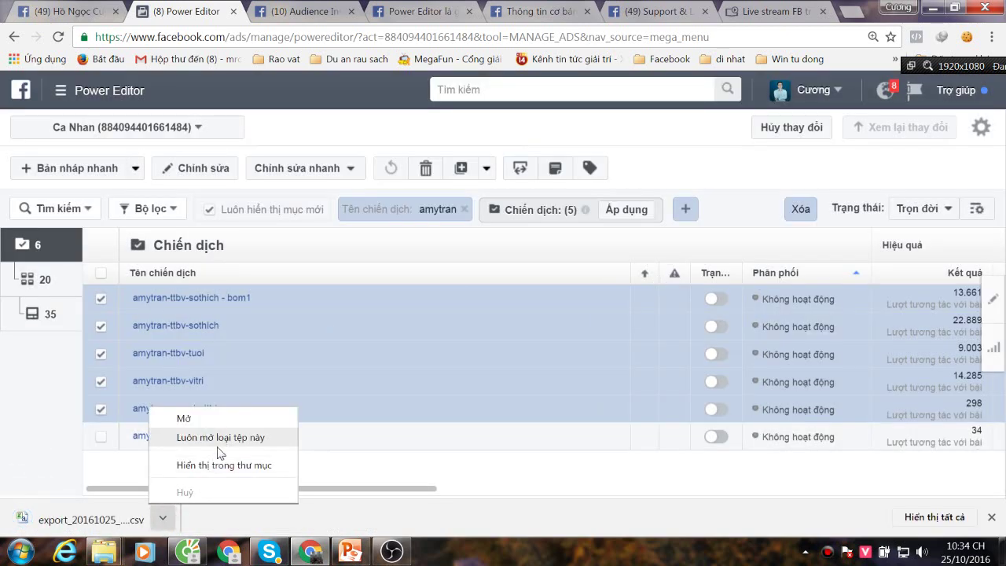
click(217, 466)
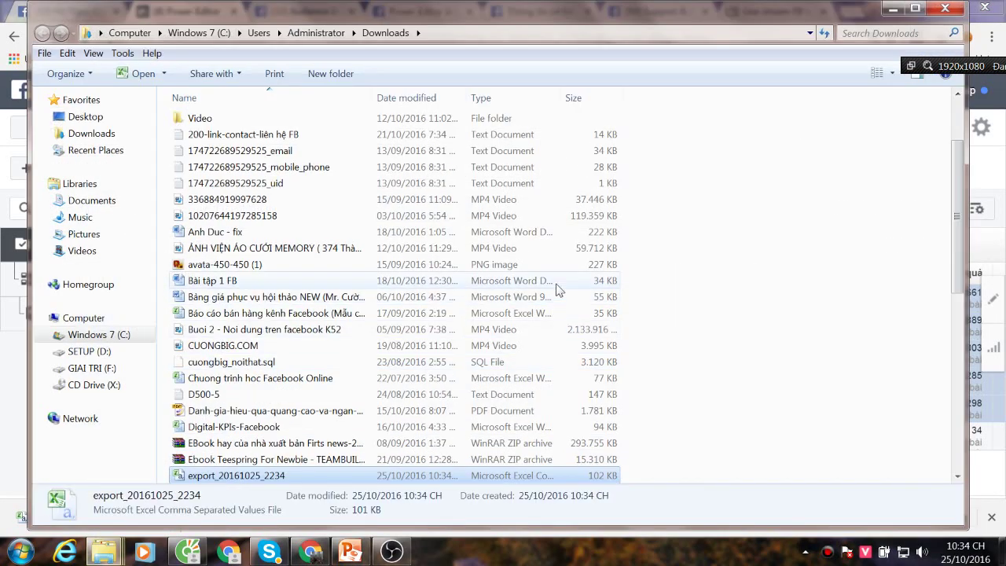
scroll(281, 456, down, 1)
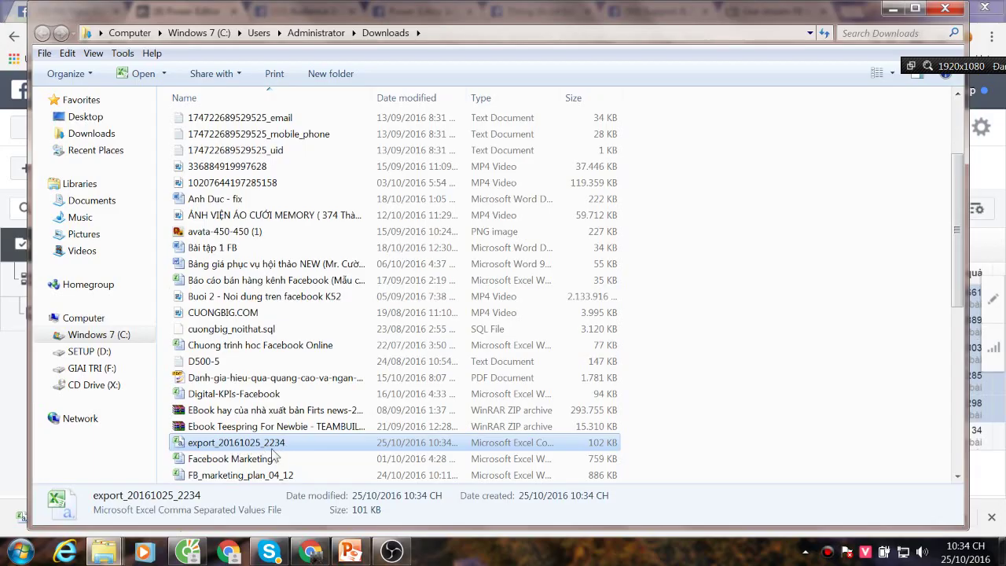
click(892, 9)
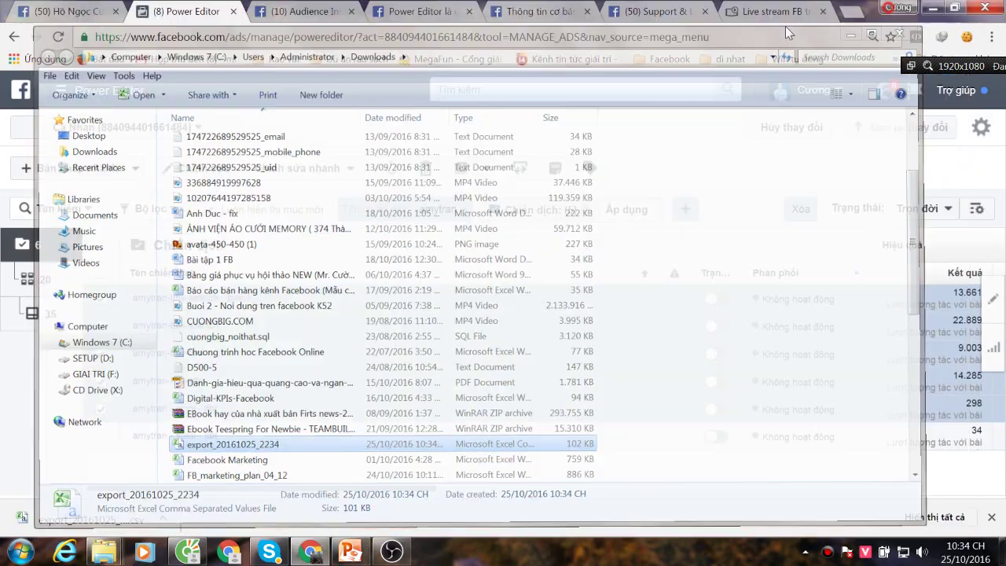
Switch to the first listed personal ad account and open the bulk ad import
click(138, 130)
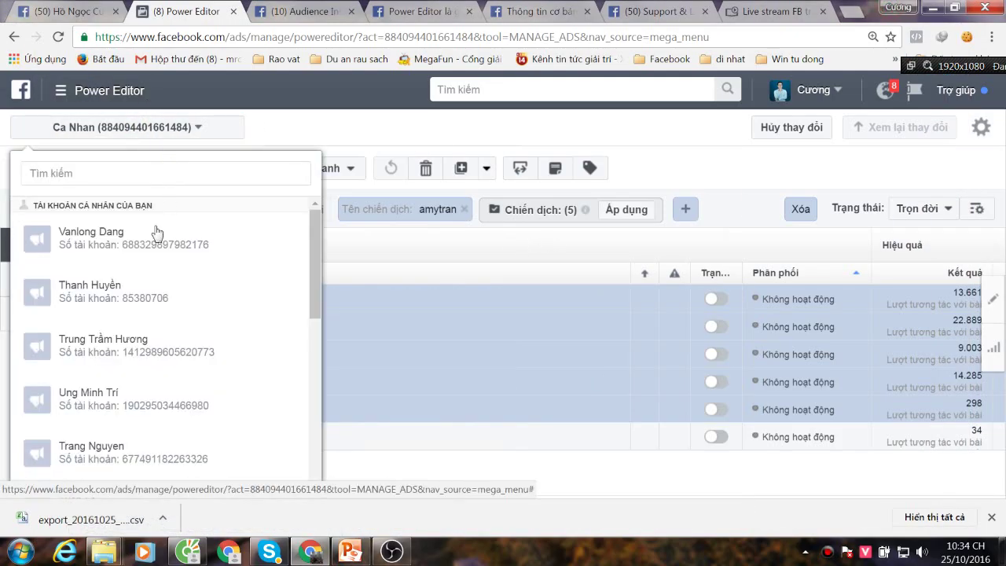
click(143, 249)
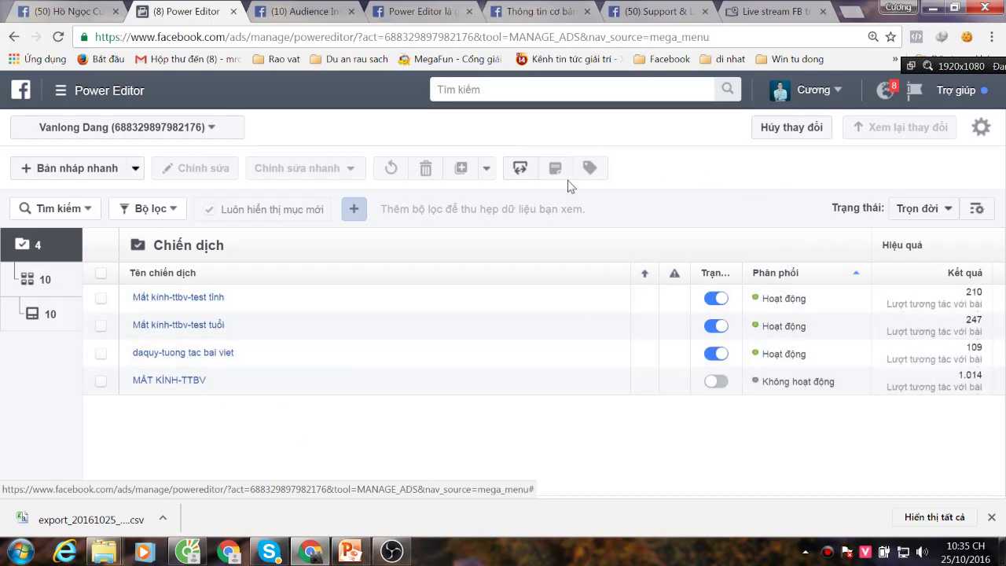
click(521, 168)
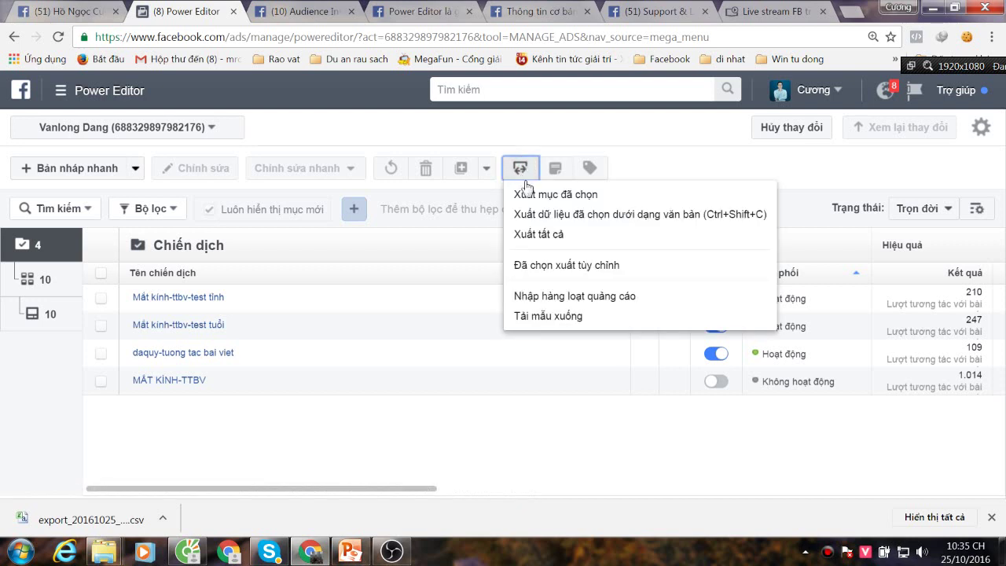
click(582, 299)
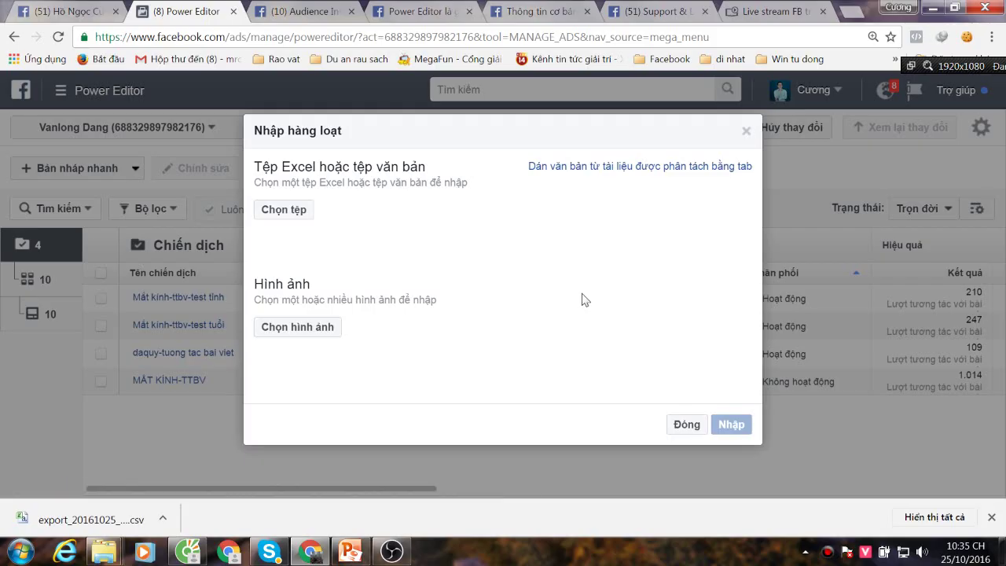
Choose export_20161025_2234 from Downloads with all file types shown, and bulk import it into the account
click(286, 209)
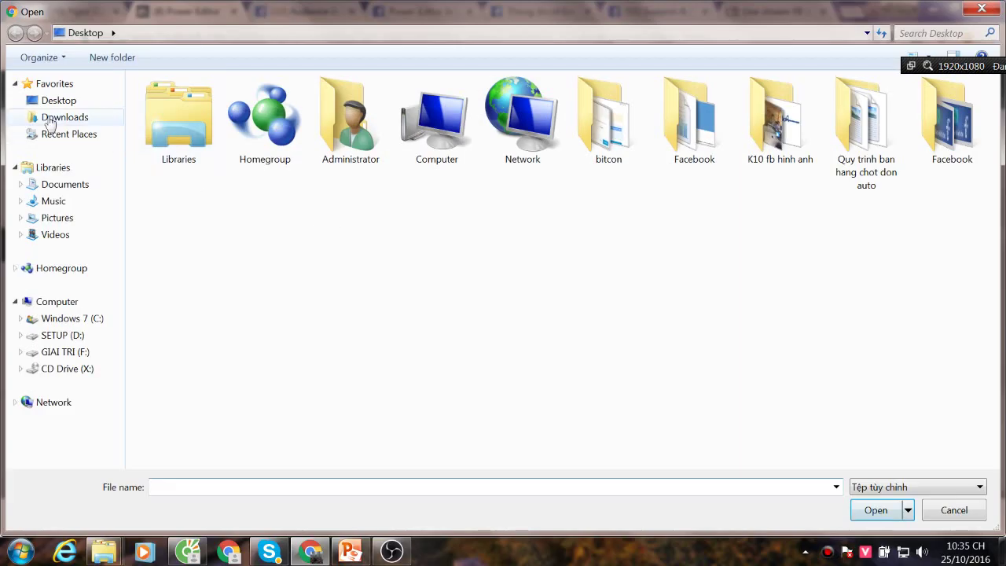
click(49, 120)
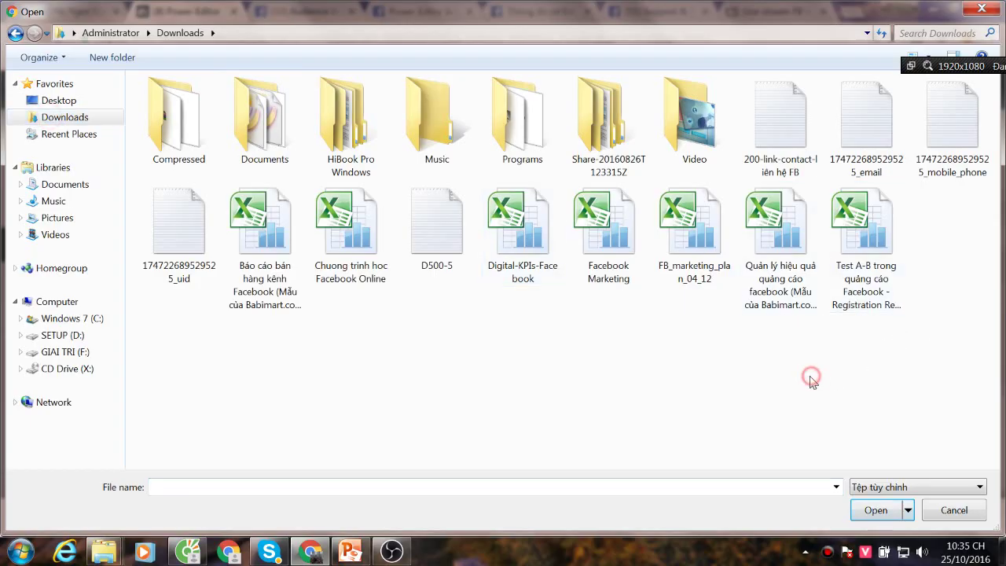
click(899, 486)
click(896, 512)
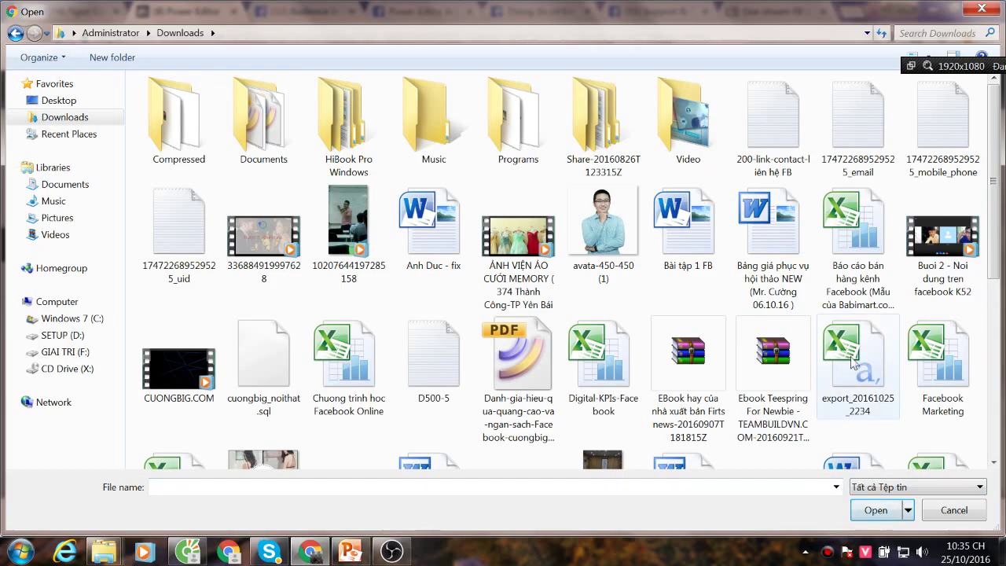
double_click(857, 382)
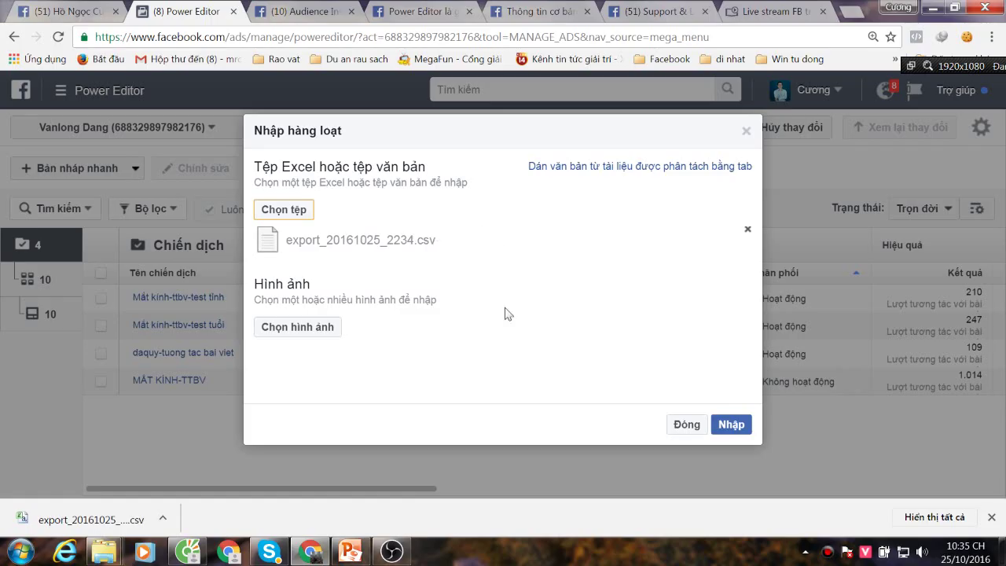
click(736, 429)
click(735, 426)
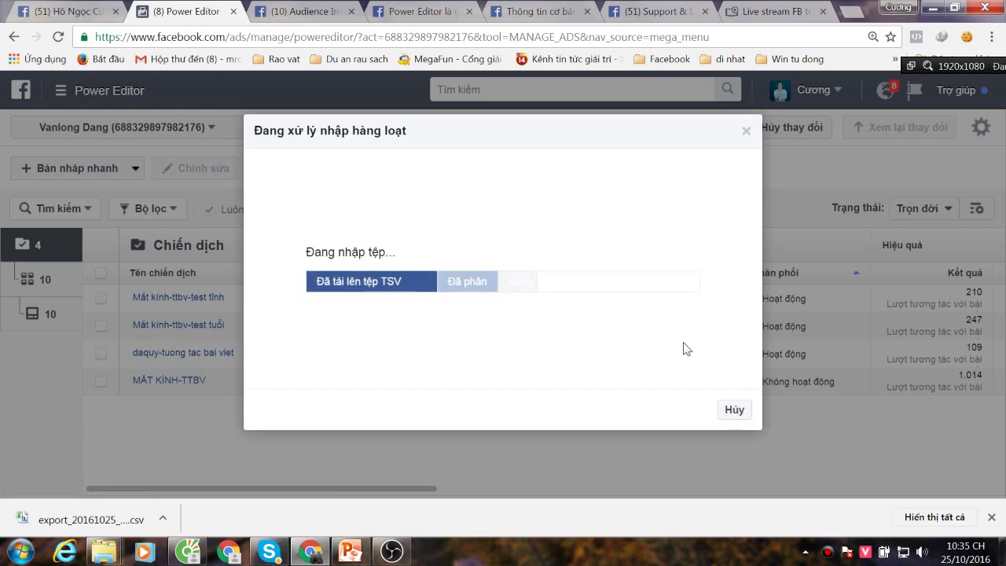
Read through the import summary, close it and discard all of the account's unpublished changes
scroll(681, 347, down, 3)
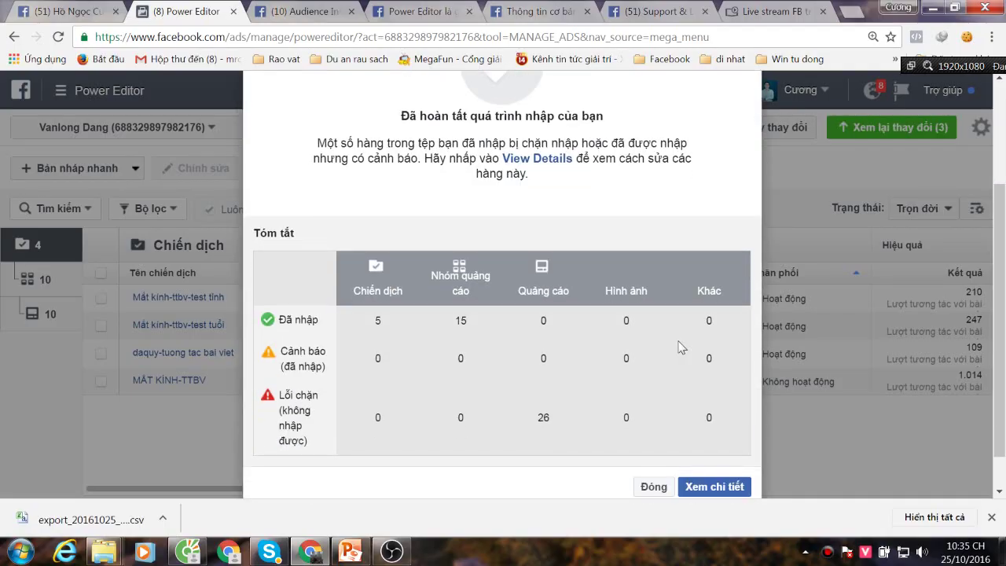
scroll(680, 347, down, 1)
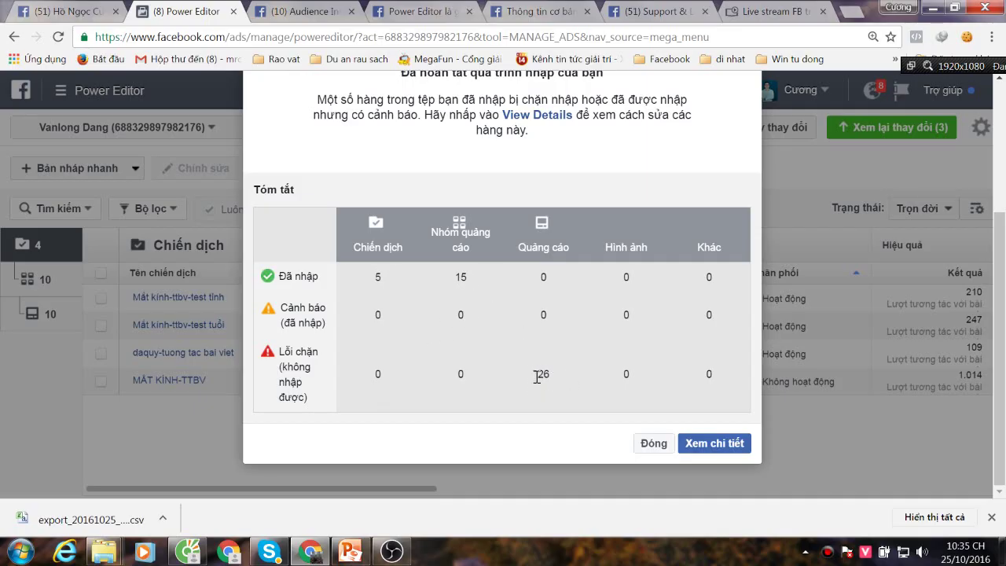
click(653, 443)
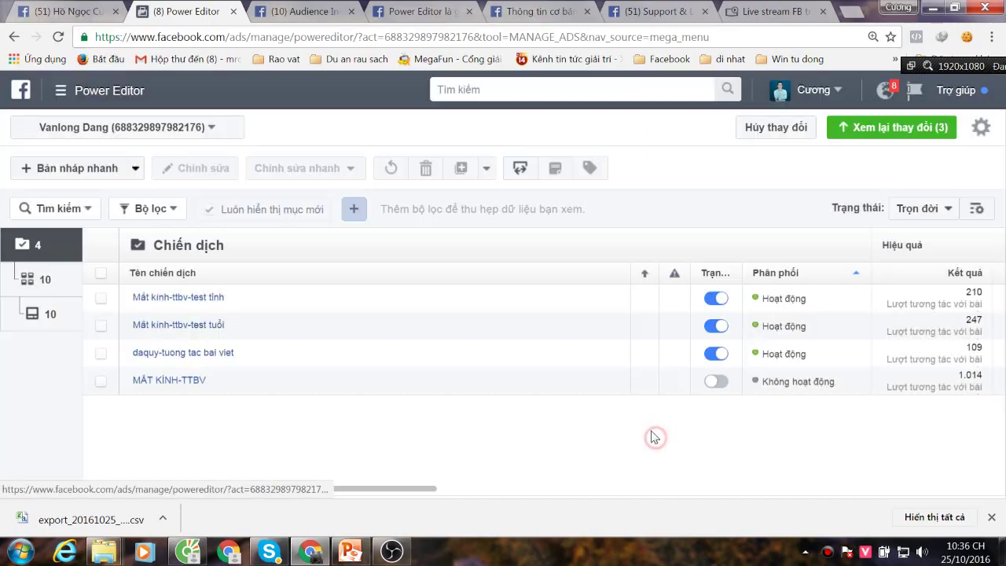
click(781, 130)
click(665, 281)
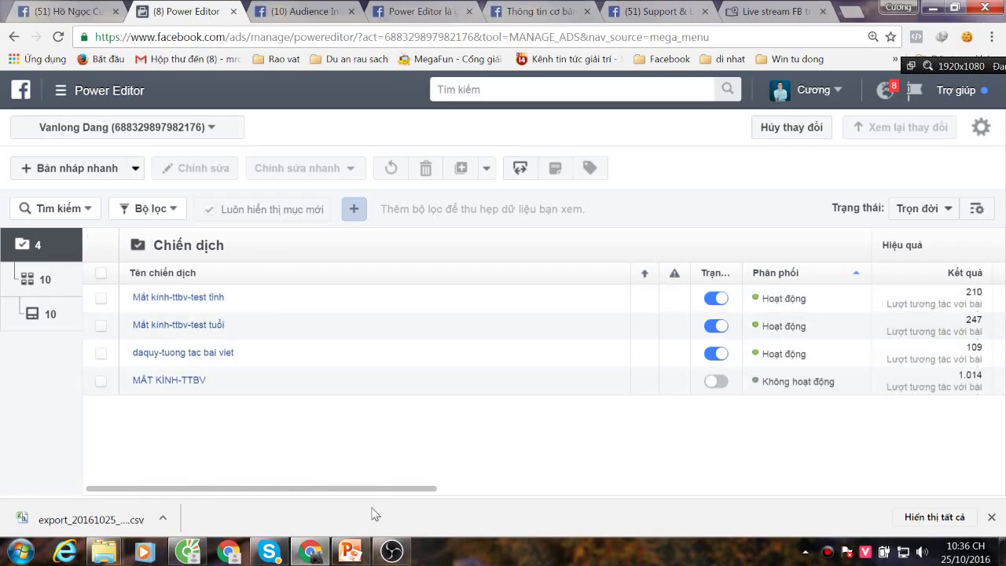
Open the downloaded export CSV in Excel and clear the Campaign ID values in A2:A27, keeping the header
click(162, 518)
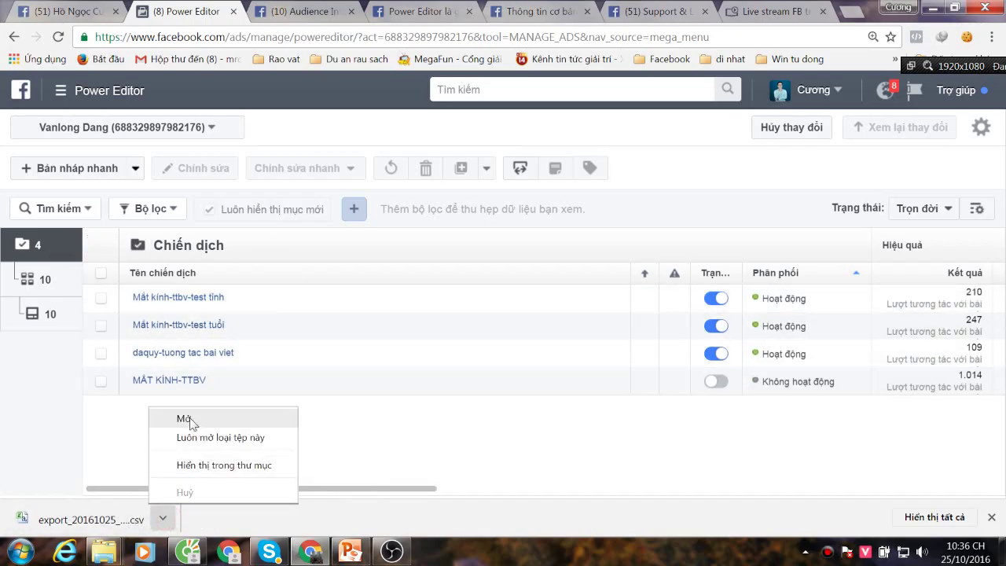
click(187, 419)
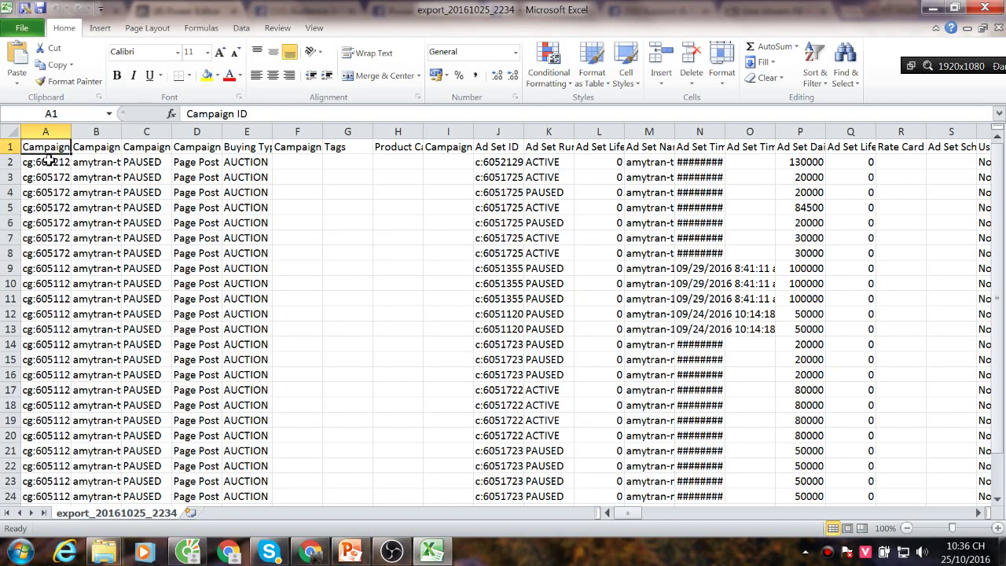
drag(47, 161, 47, 481)
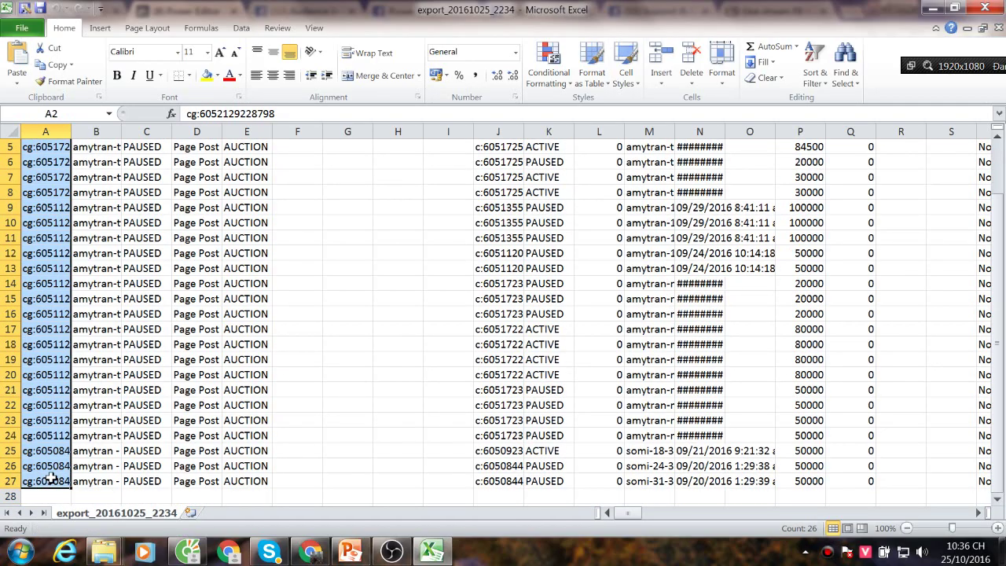
scroll(55, 330, up, 2)
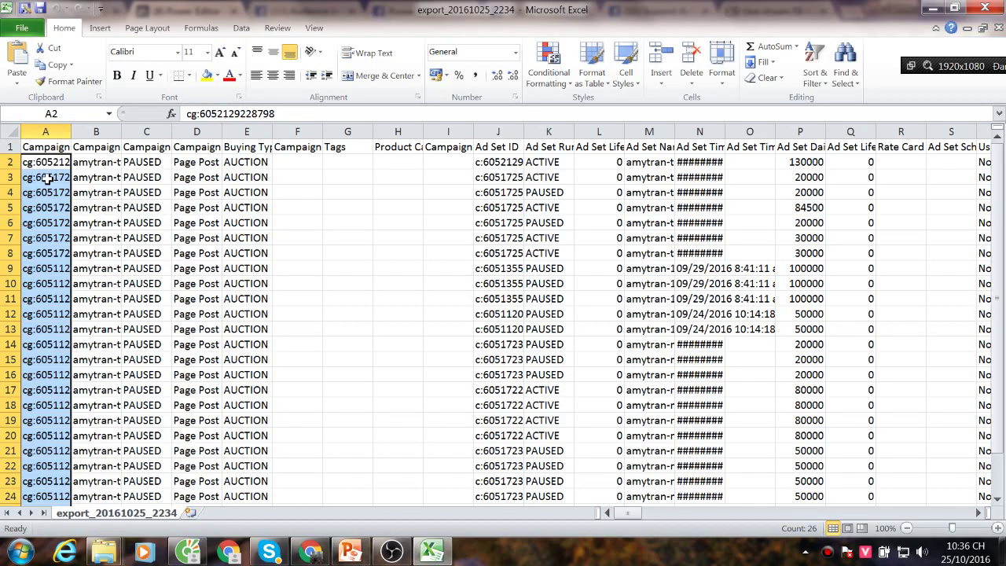
key(Delete)
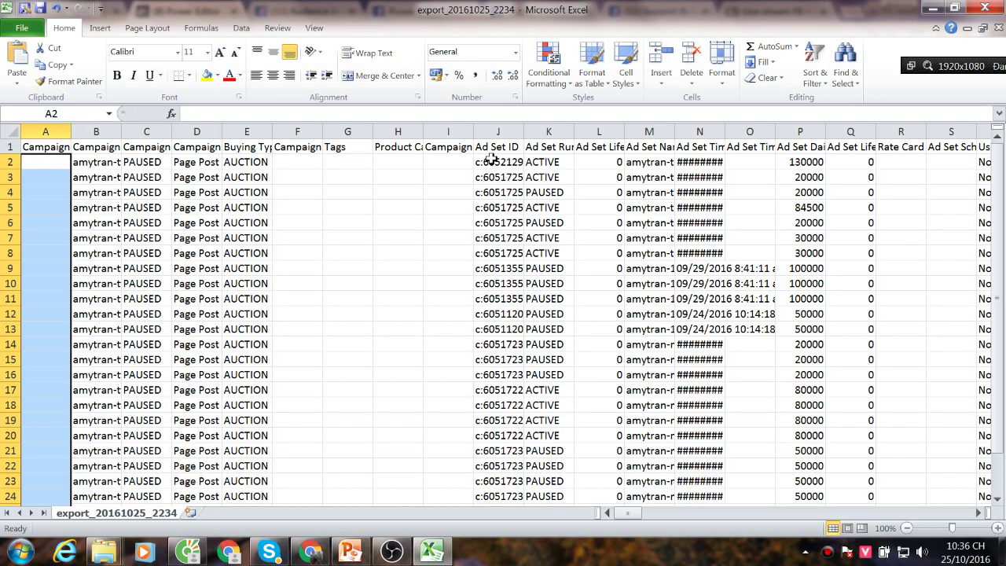
Clear the Ad Set ID values in J2:J27, keeping the column header
drag(490, 160, 498, 446)
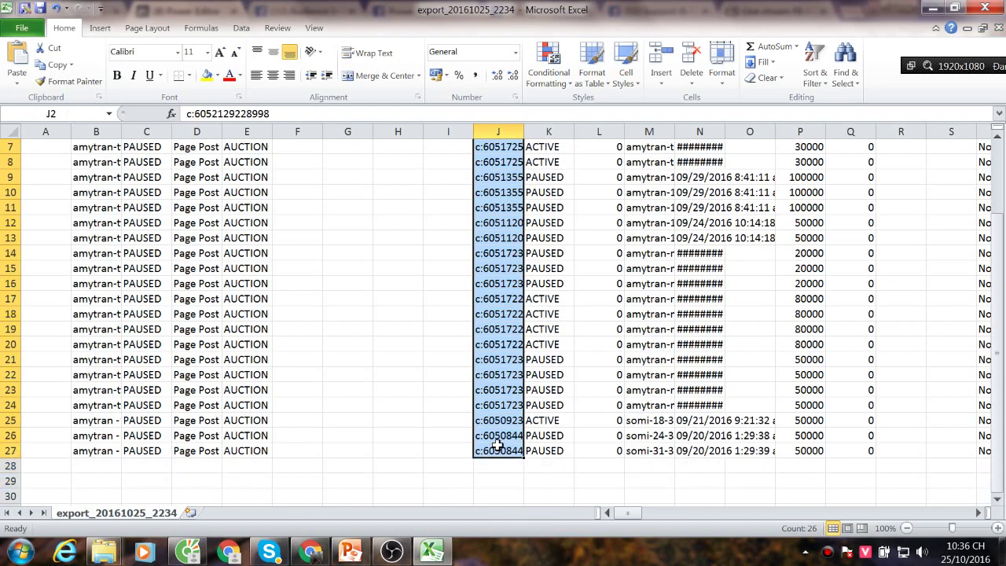
key(Delete)
scroll(550, 463, up, 2)
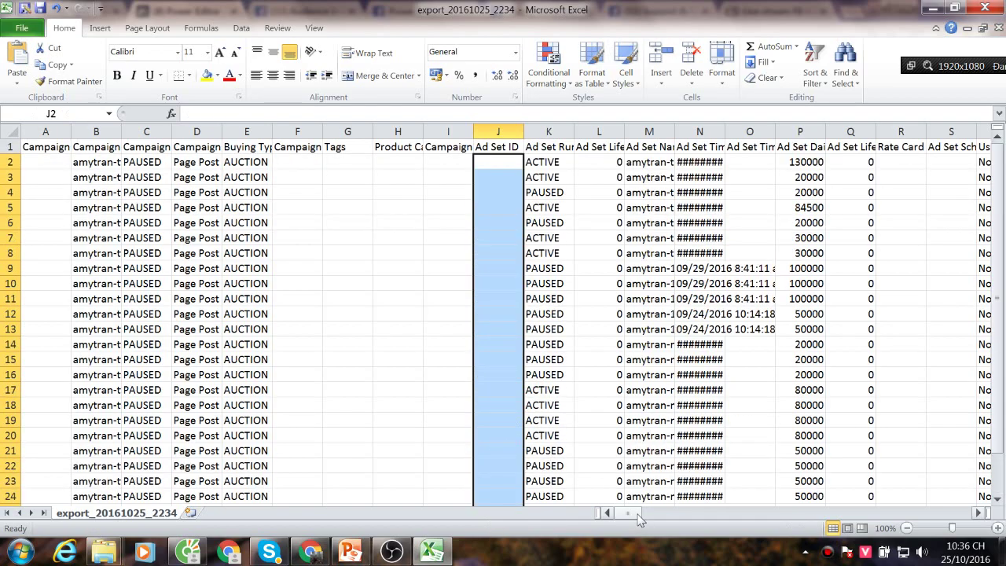
Widen the Ad Set Time Start column so its full dates and times fit, and select its values
drag(632, 513, 640, 515)
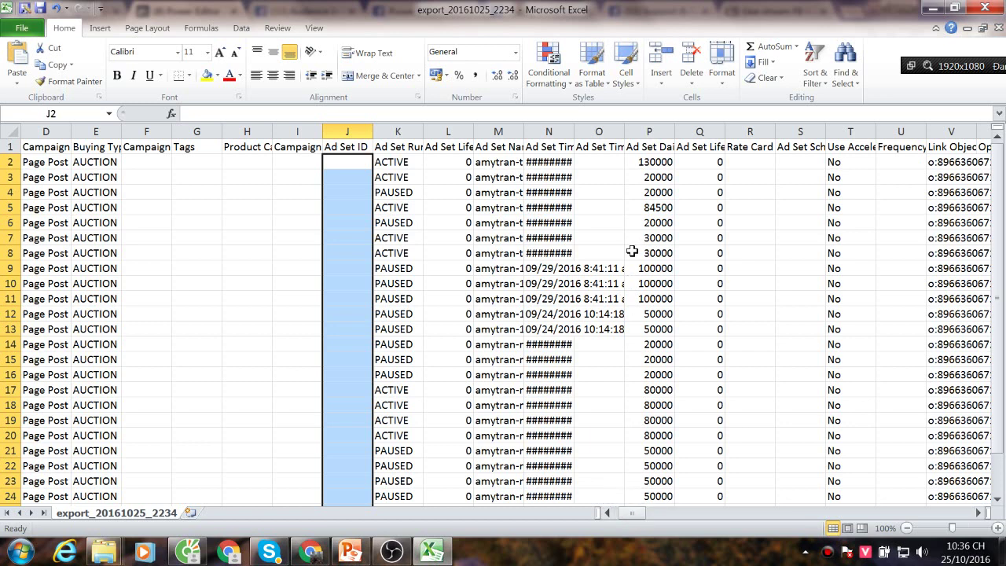
drag(574, 129, 660, 132)
drag(621, 162, 582, 483)
scroll(589, 388, up, 2)
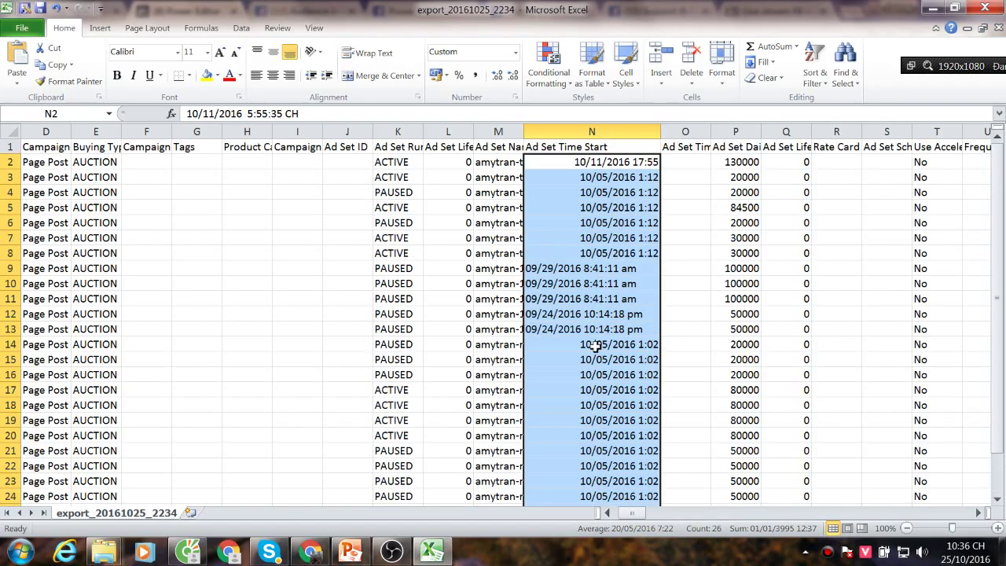
Set the Ad Set Time Start in N2 to 25/11/2016 10:55:35 CH and auto-fill it down through row 27
click(580, 161)
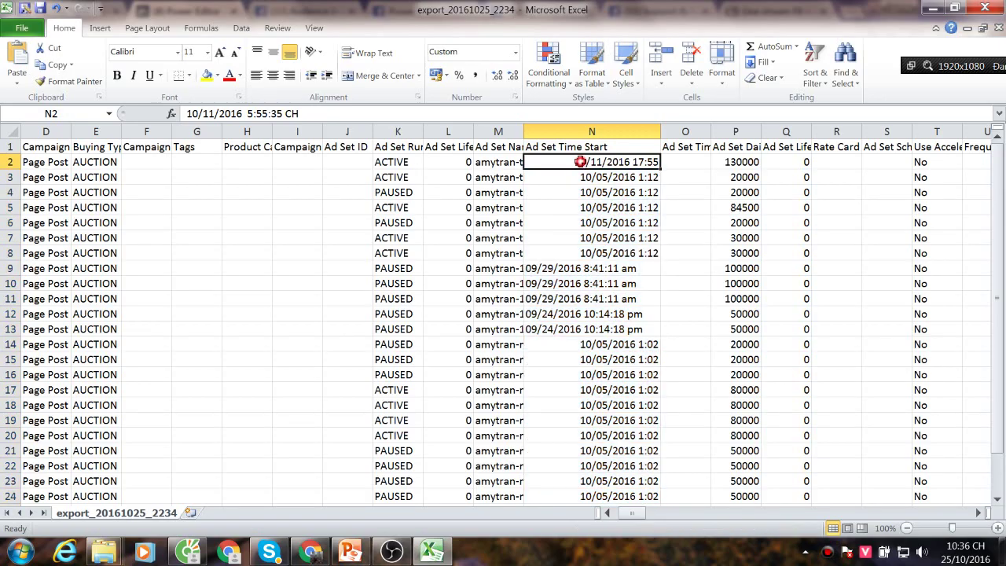
double_click(581, 162)
drag(558, 161, 546, 161)
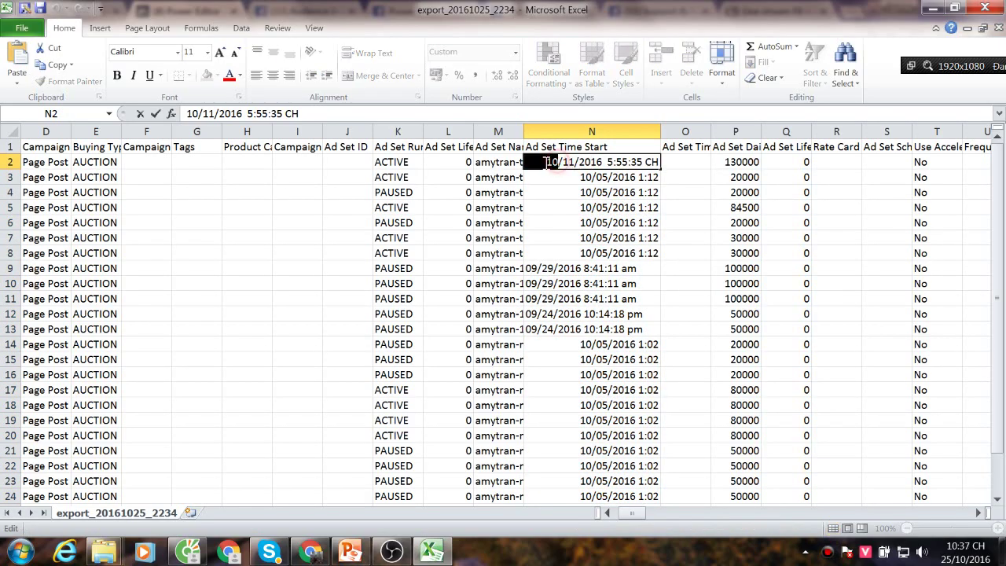
text(25)
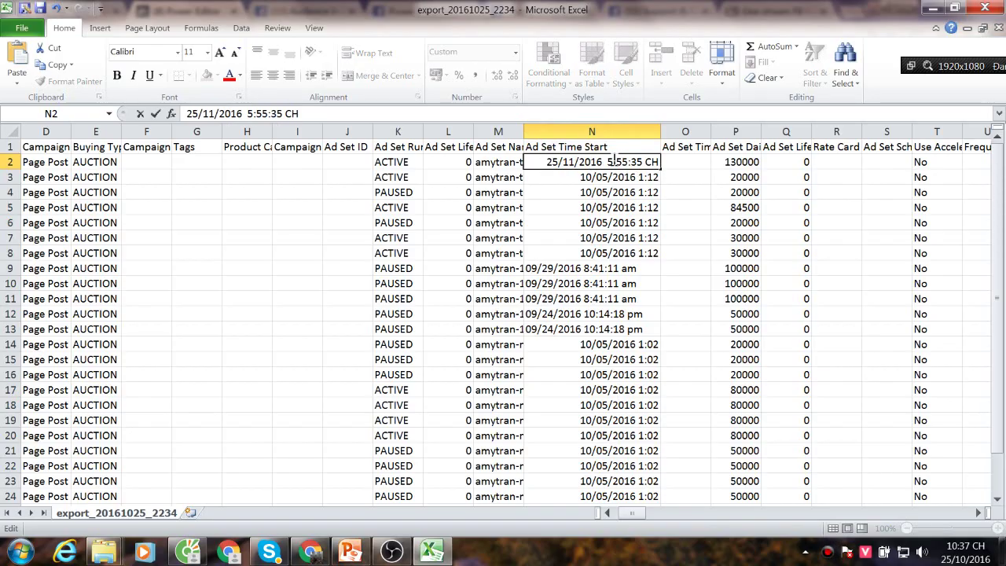
drag(614, 161, 609, 181)
text(10)
click(620, 253)
click(643, 149)
click(651, 162)
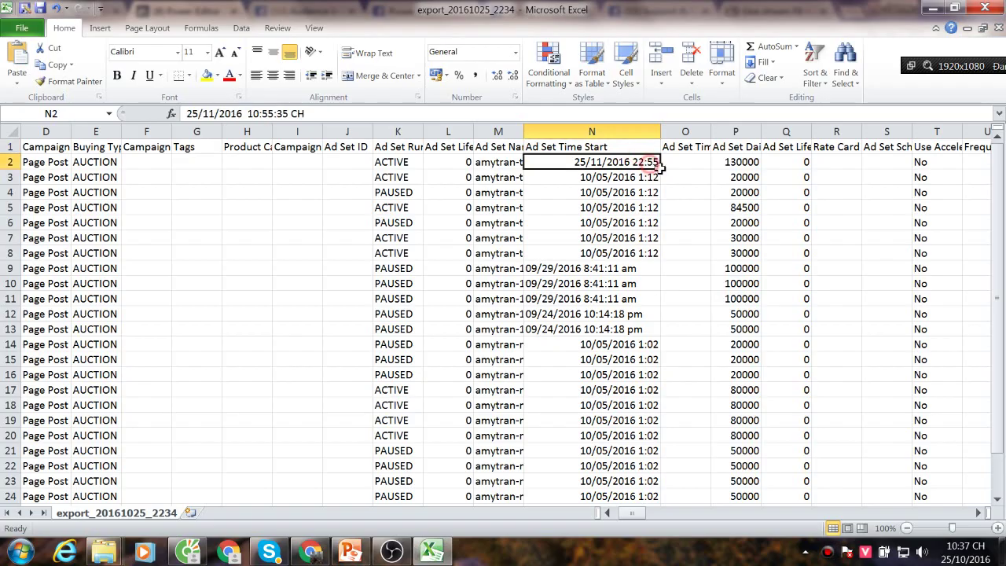
double_click(660, 166)
click(723, 207)
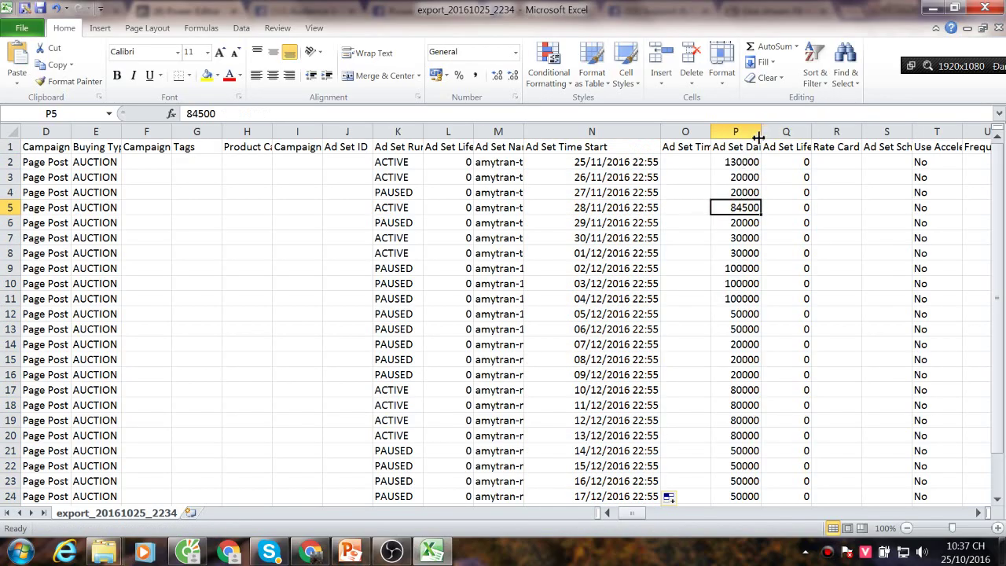
Widen the Ad Set Daily Budget column and fill the 130000 from P2 down through row 27
drag(759, 138, 783, 138)
click(770, 165)
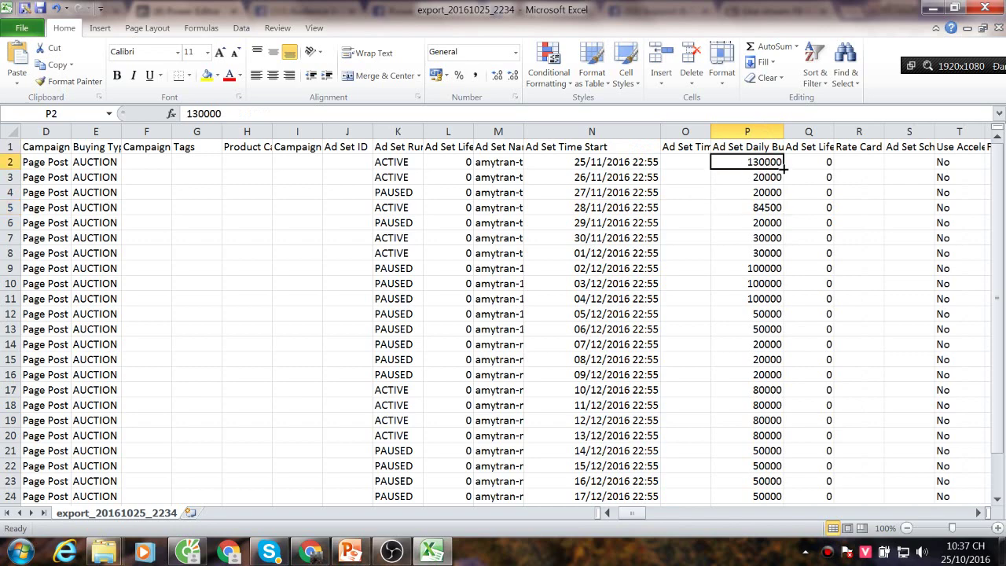
double_click(784, 170)
click(751, 189)
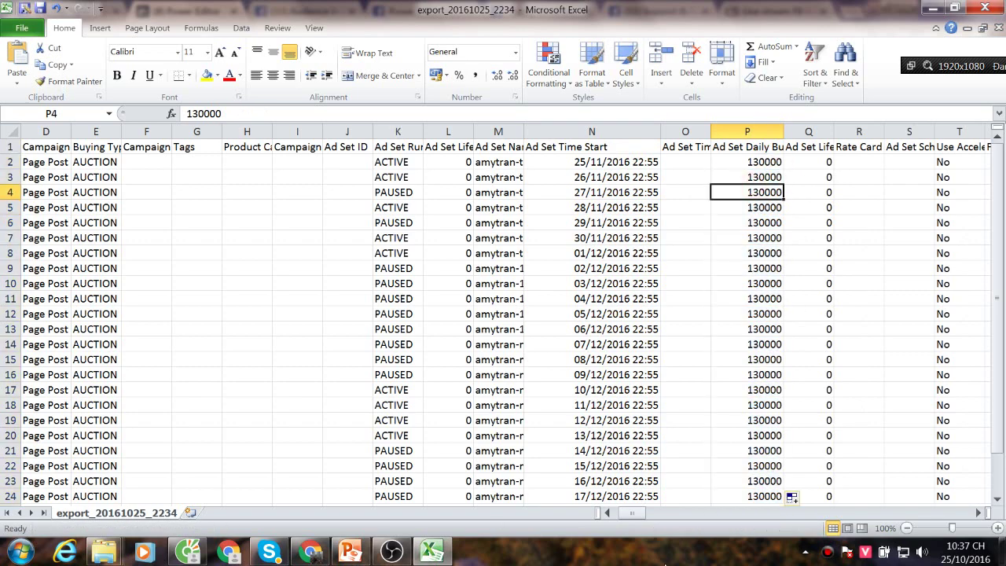
Widen the Product Audience Specs and Targeting Optimization columns to give the interest targeting text more room
drag(630, 515, 749, 514)
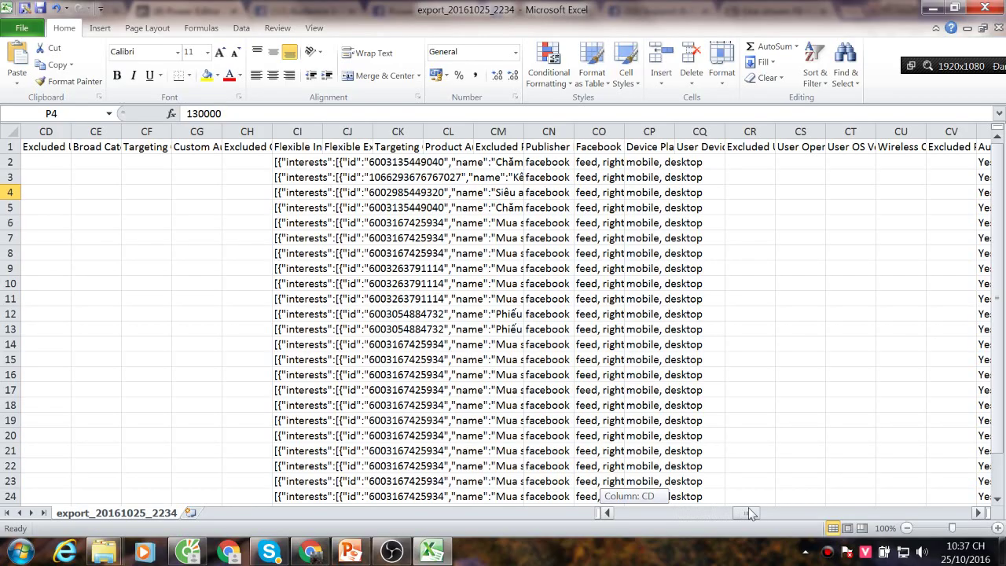
drag(749, 513, 751, 513)
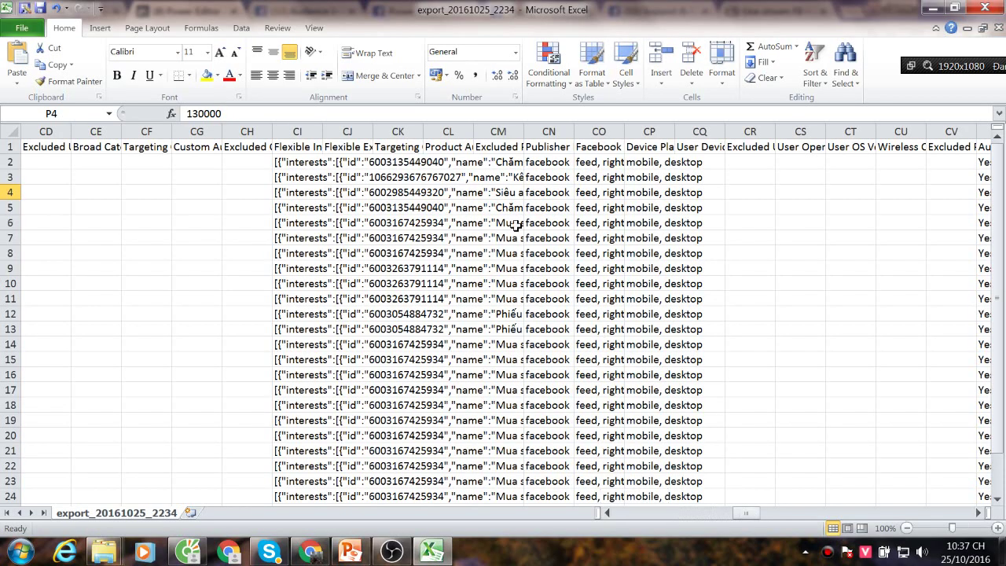
drag(475, 132, 645, 131)
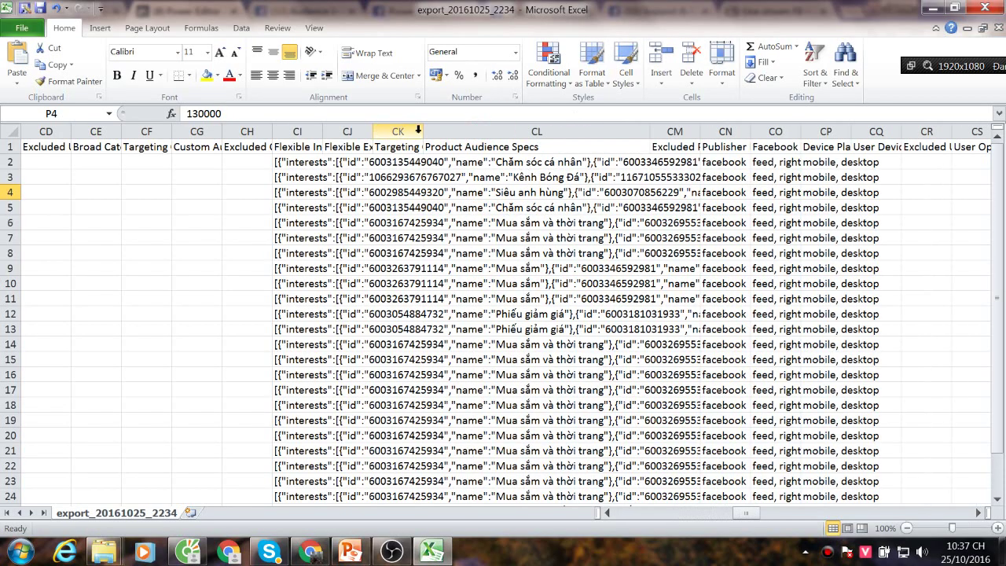
drag(422, 132, 562, 131)
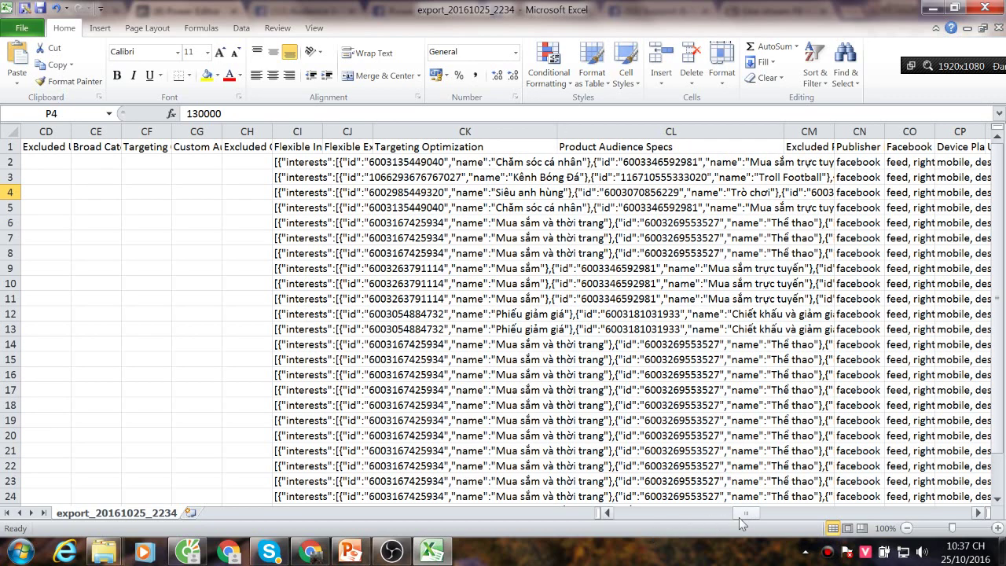
Widen the Ad ID column and clear its values from DD2 down through the data rows, keeping the header
drag(746, 512, 773, 514)
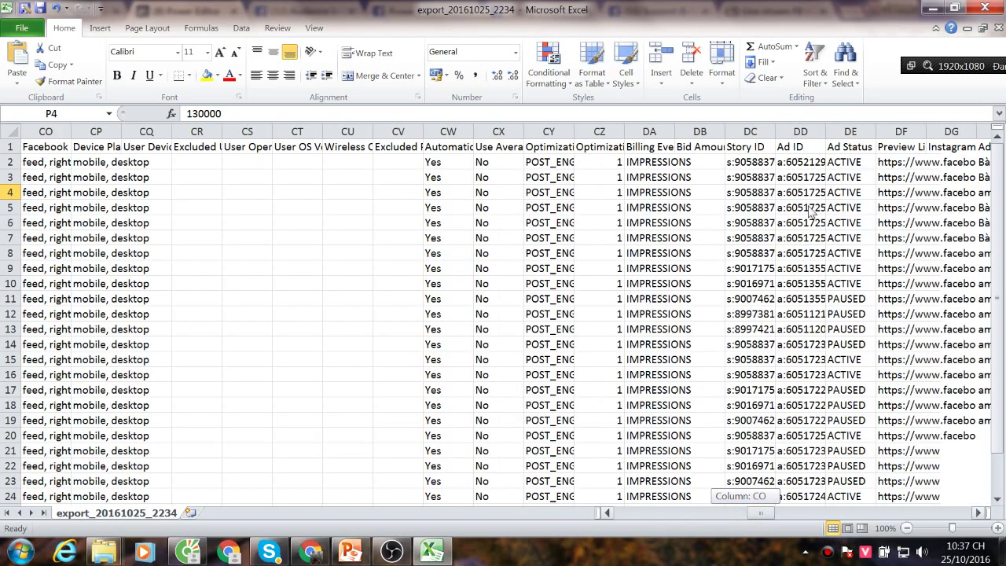
drag(788, 180, 790, 167)
click(796, 162)
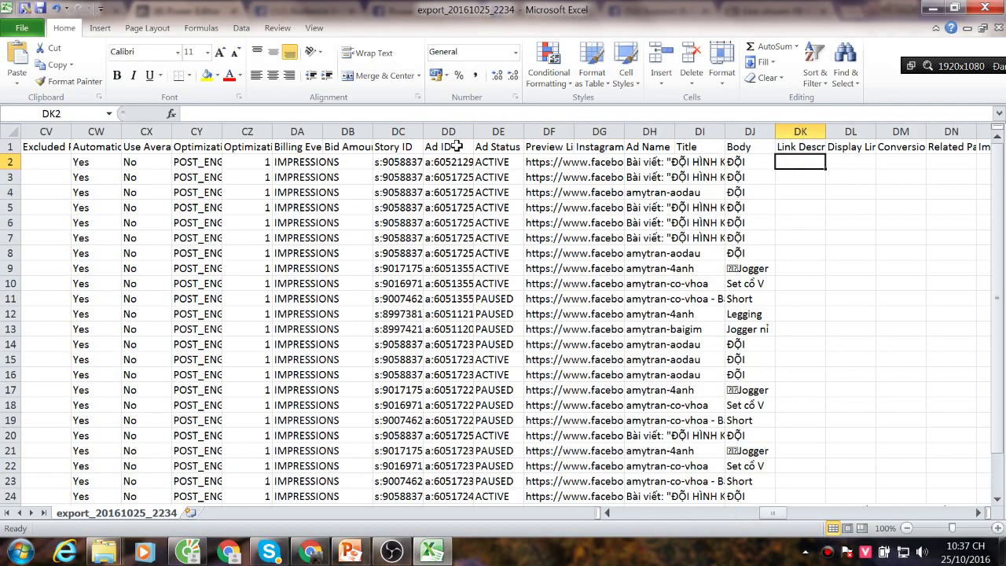
drag(474, 132, 706, 132)
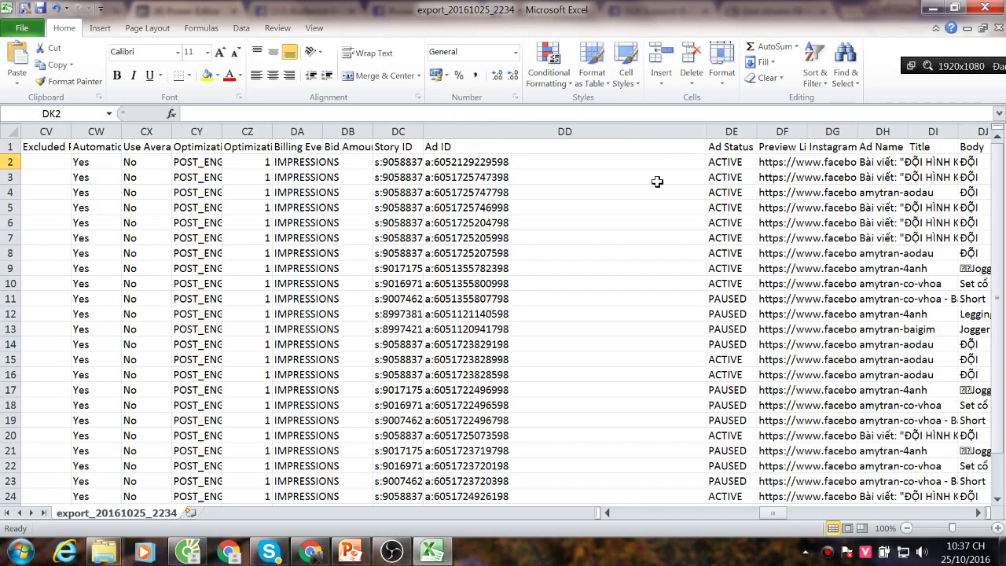
drag(482, 162, 501, 456)
key(Delete)
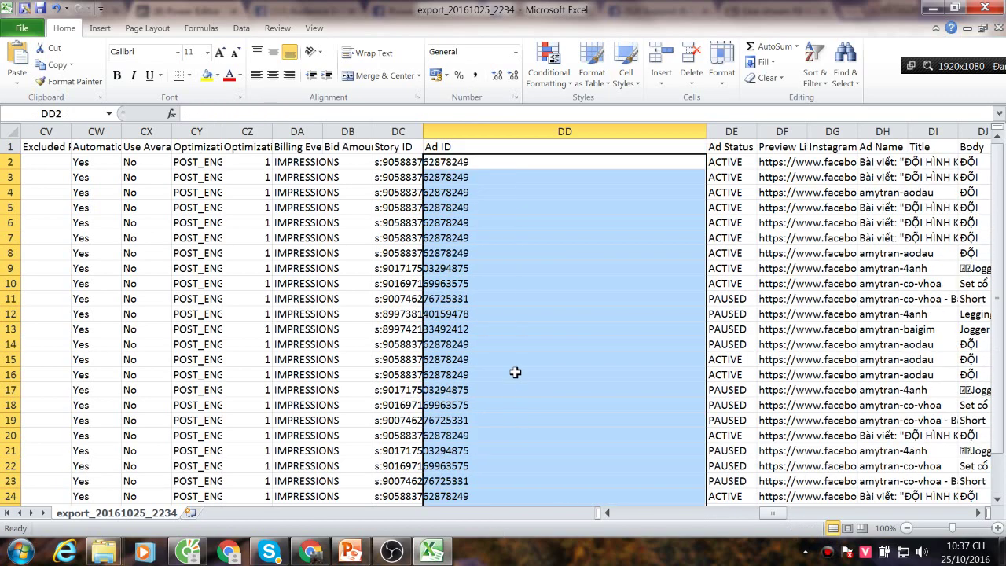
click(541, 236)
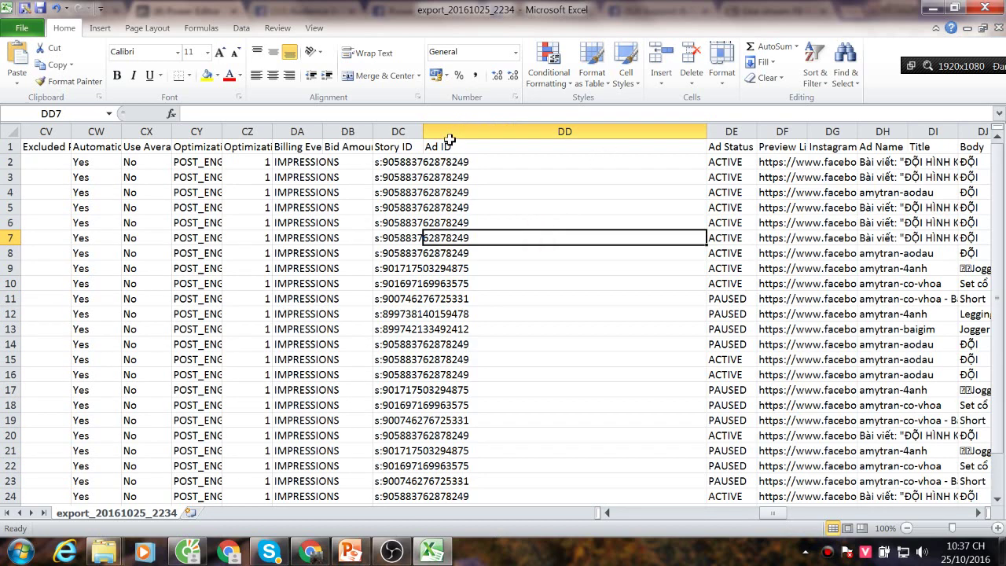
Widen the Ad ID and Story ID columns, and look over the edited sheet from the Campaign ID column onward
drag(706, 132, 779, 132)
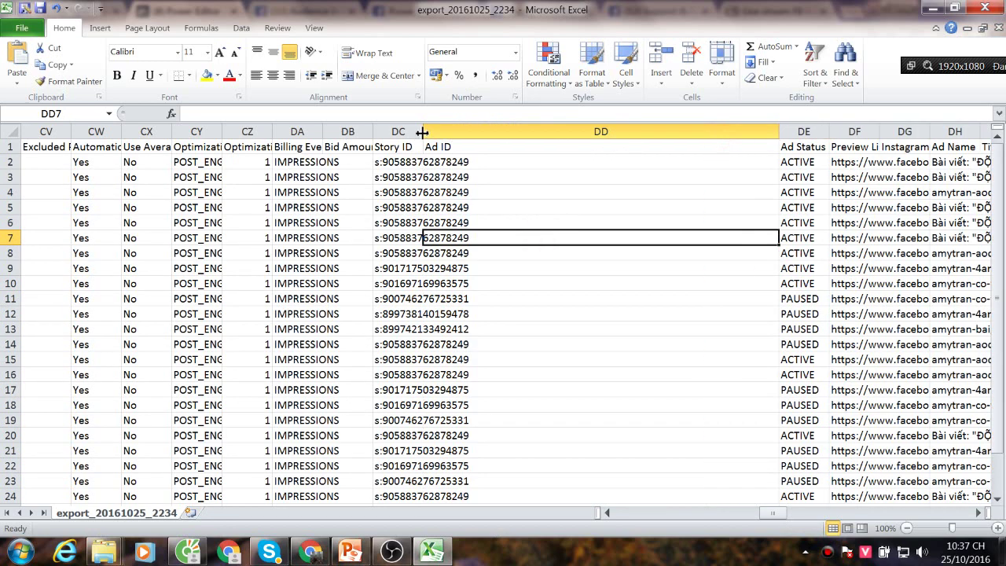
drag(422, 131, 509, 131)
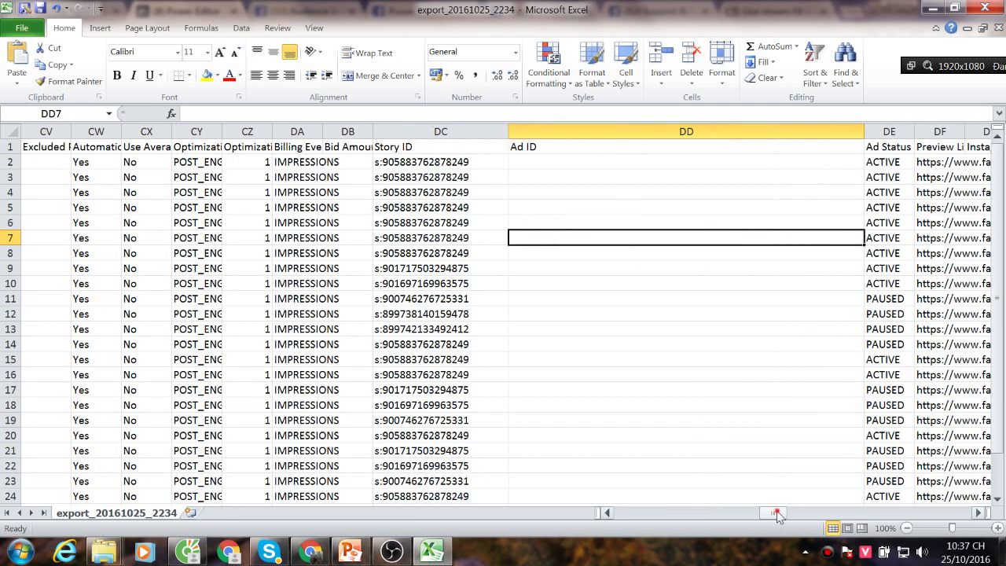
drag(773, 512, 581, 519)
ctrl+scroll(333, 492, down, 1)
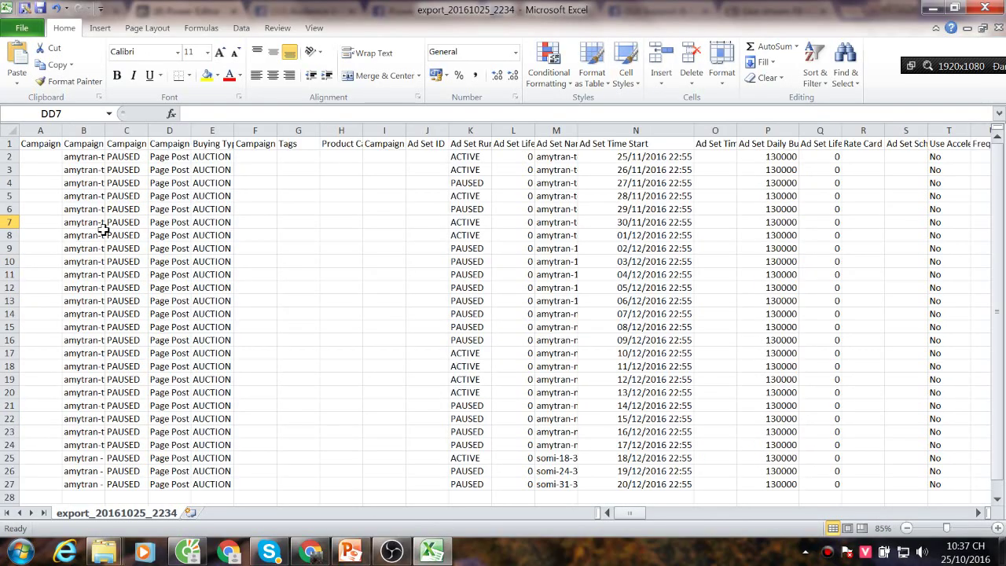
click(32, 167)
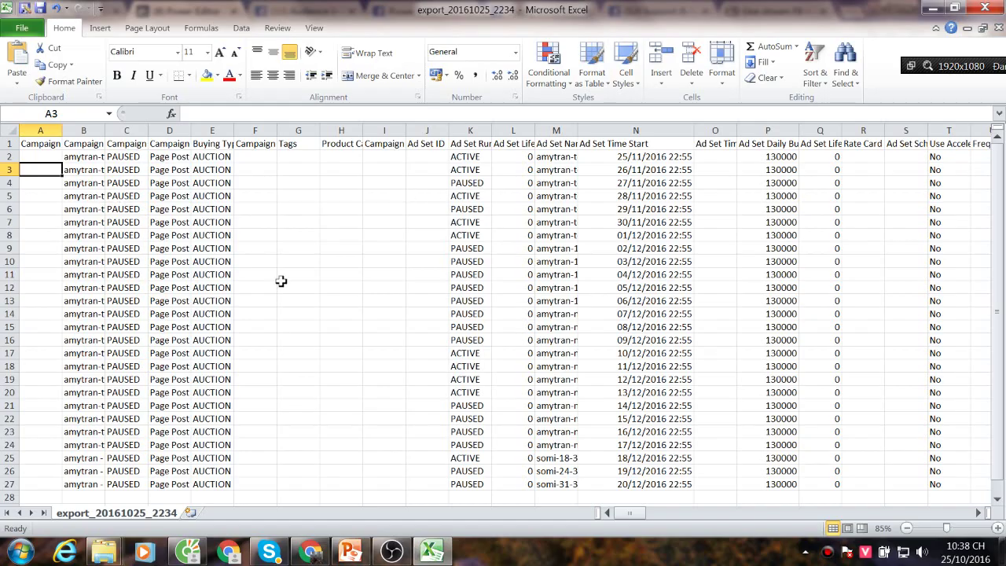
Open 5-Quang cao facebook nang cao from the Giao Trinh Facebook folder, look through its slides including slide 12, and minimize the presentations
mouse_move(104, 552)
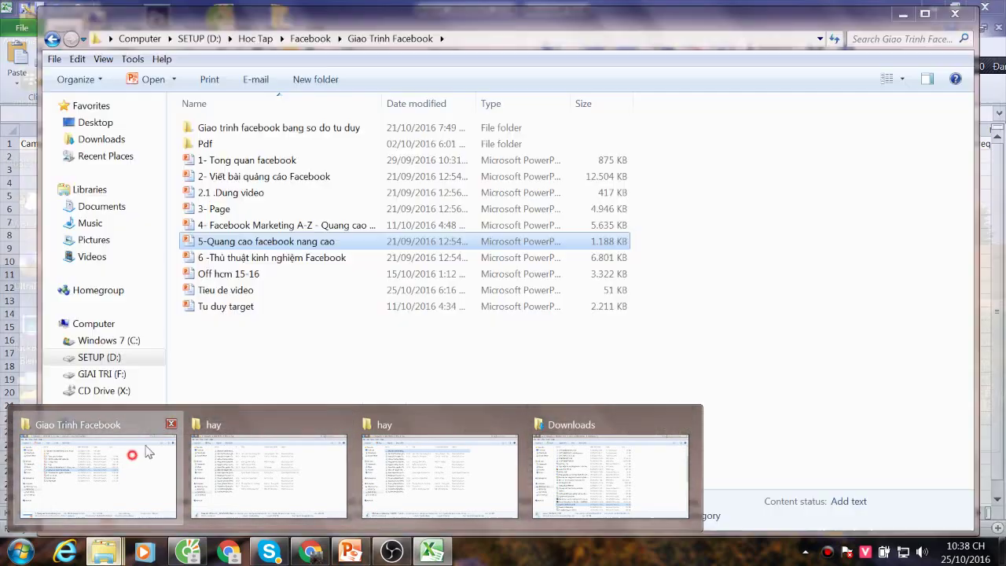
click(133, 460)
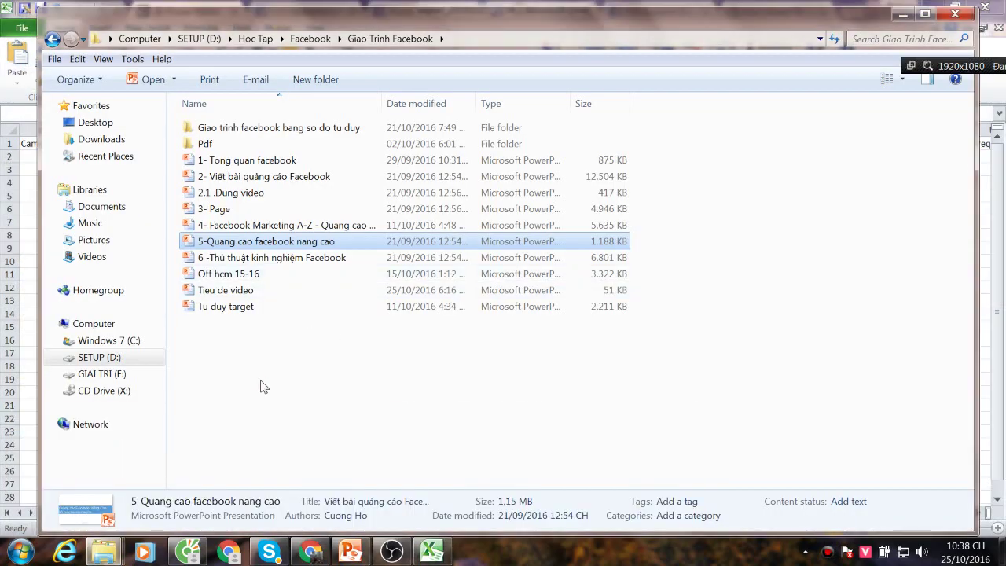
double_click(265, 244)
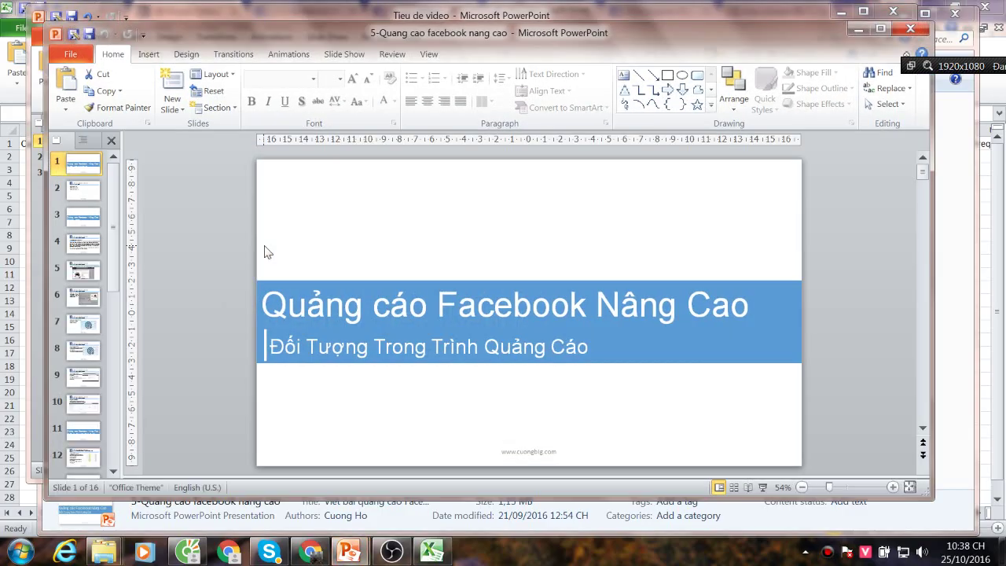
scroll(118, 221, down, 5)
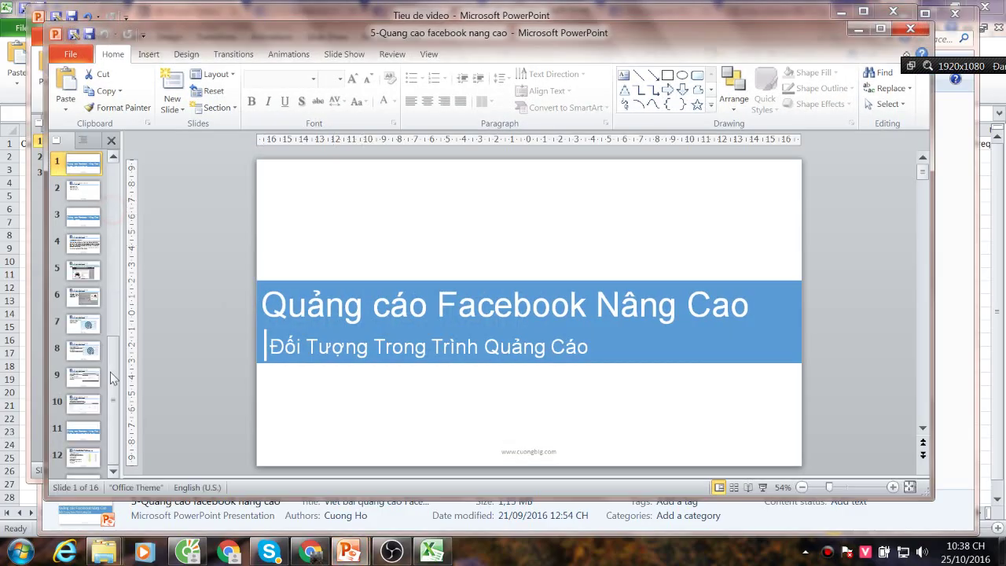
click(72, 354)
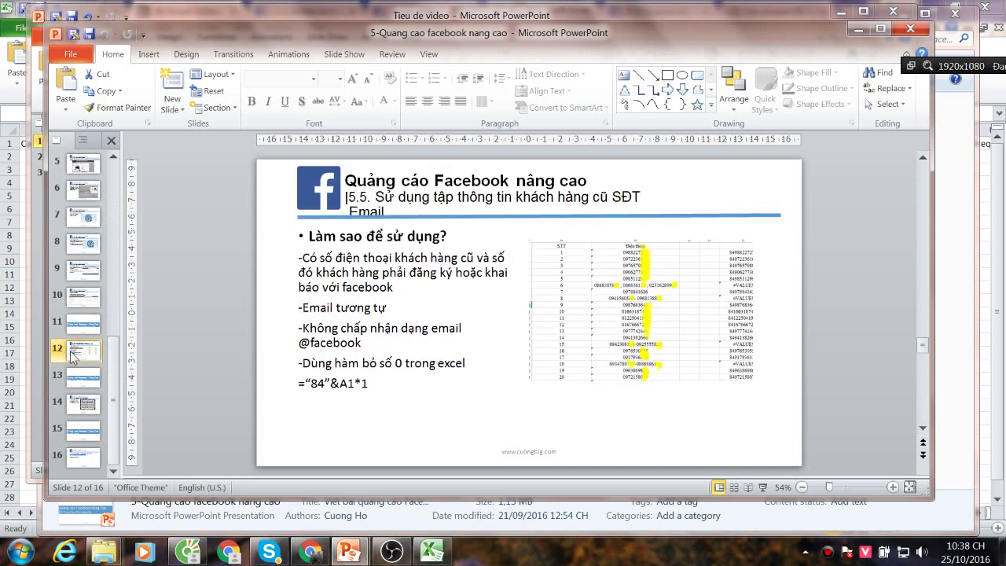
scroll(83, 323, up, 2)
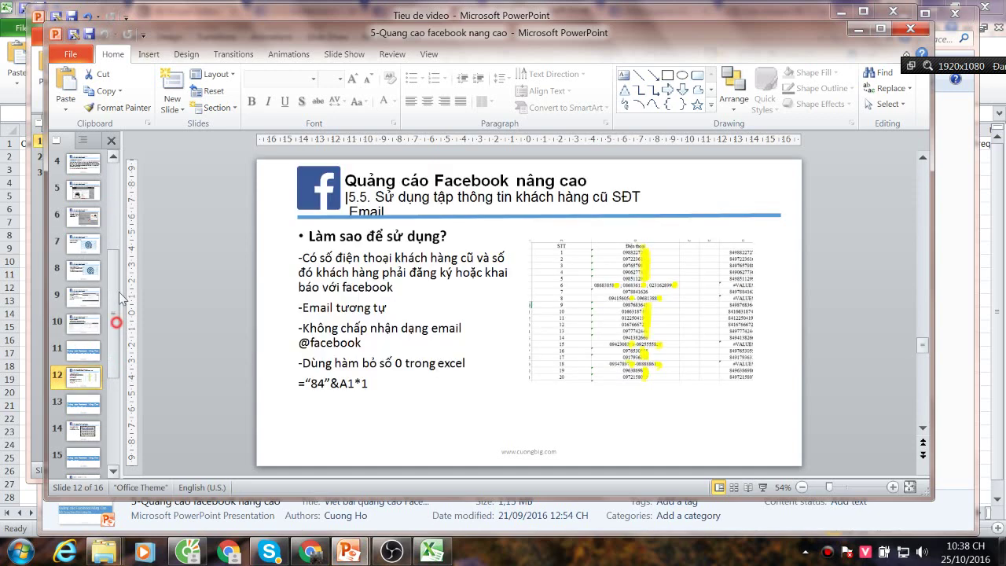
click(858, 29)
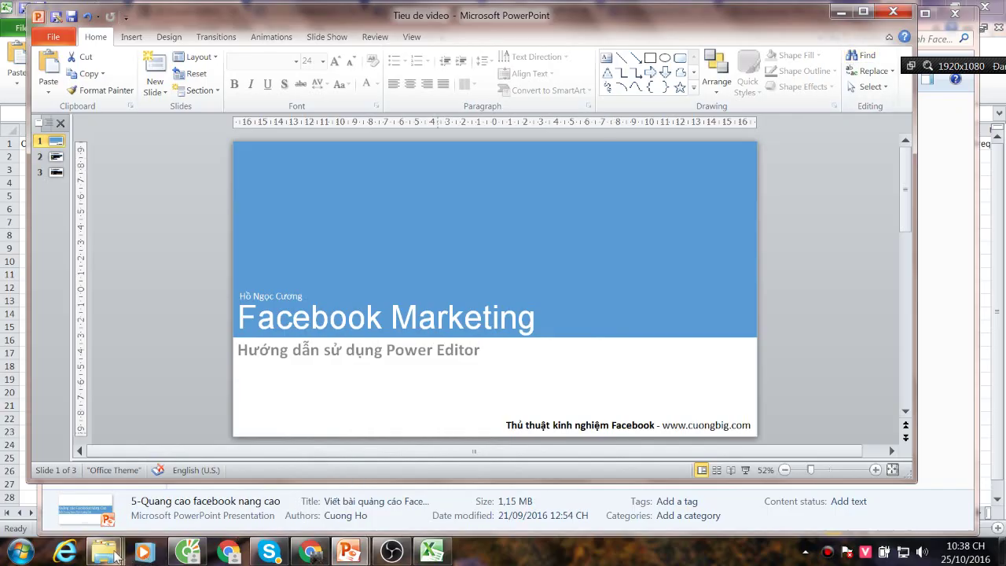
mouse_move(104, 551)
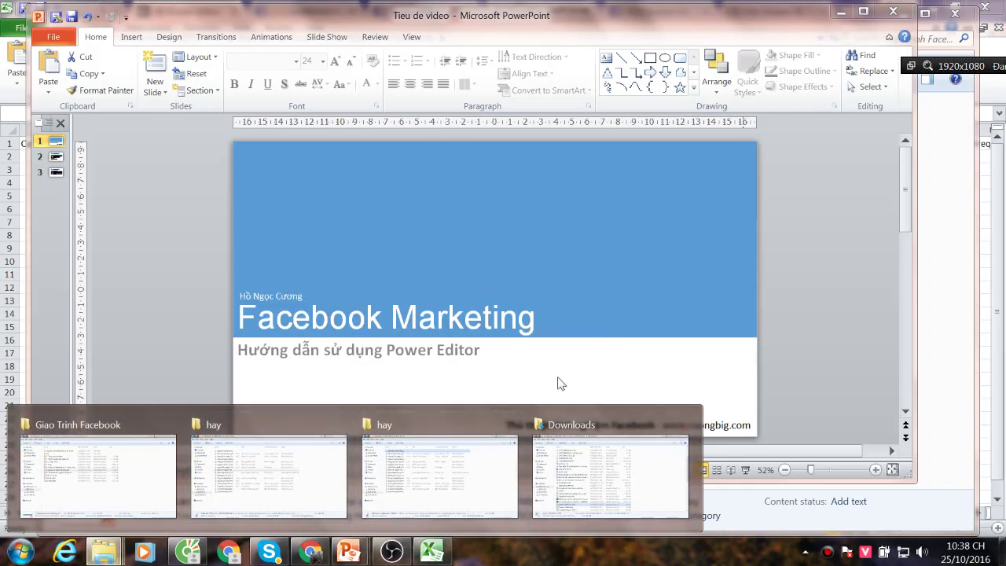
click(839, 12)
Return to Excel, save export_20161025_2234.csv keeping its current format, and close the workbook
click(432, 550)
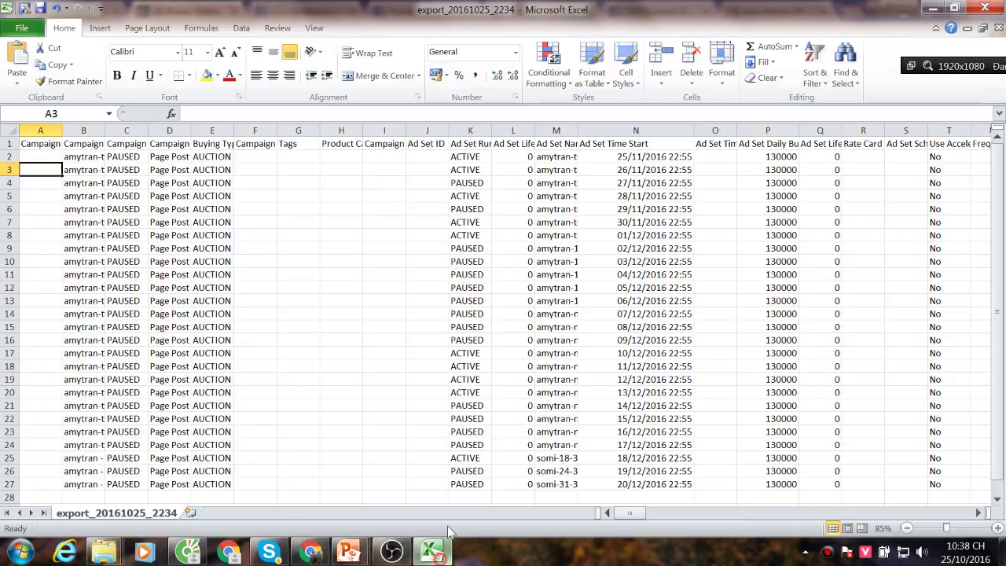
click(21, 28)
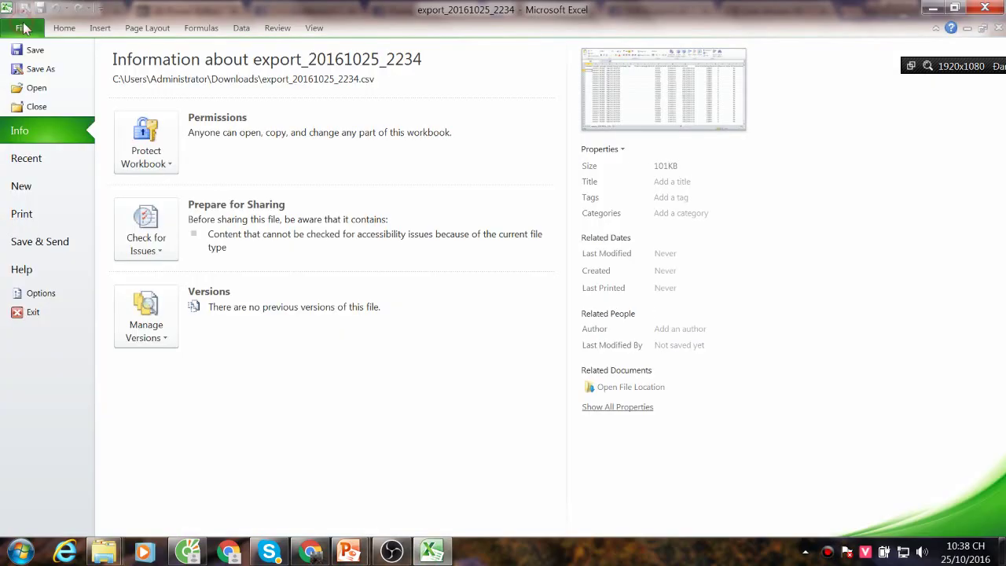
click(33, 49)
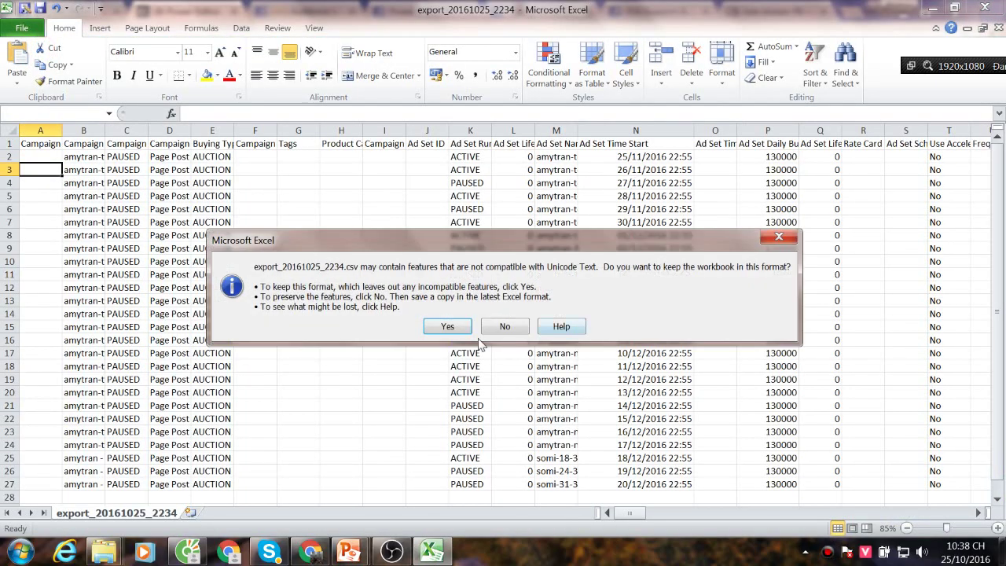
click(445, 327)
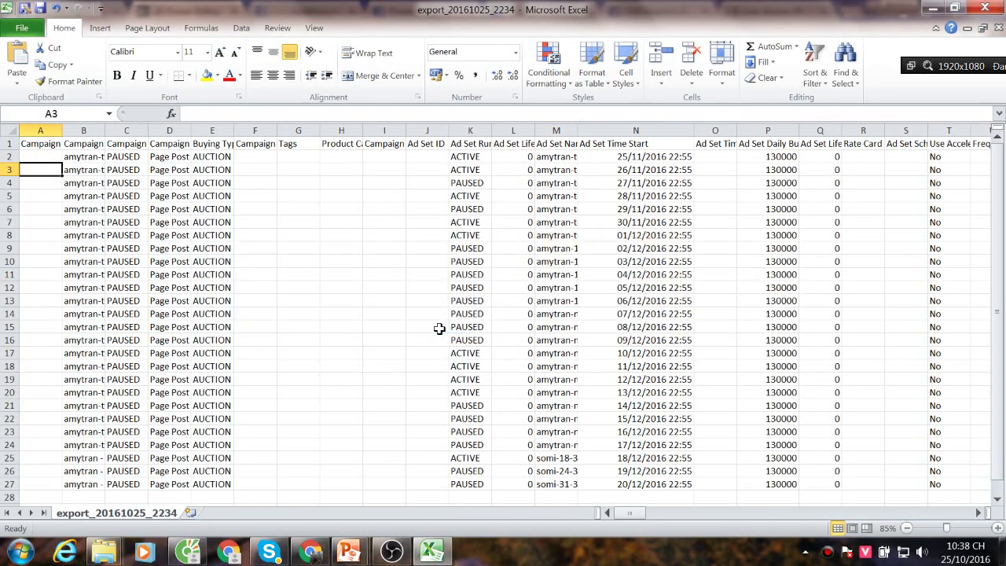
click(987, 8)
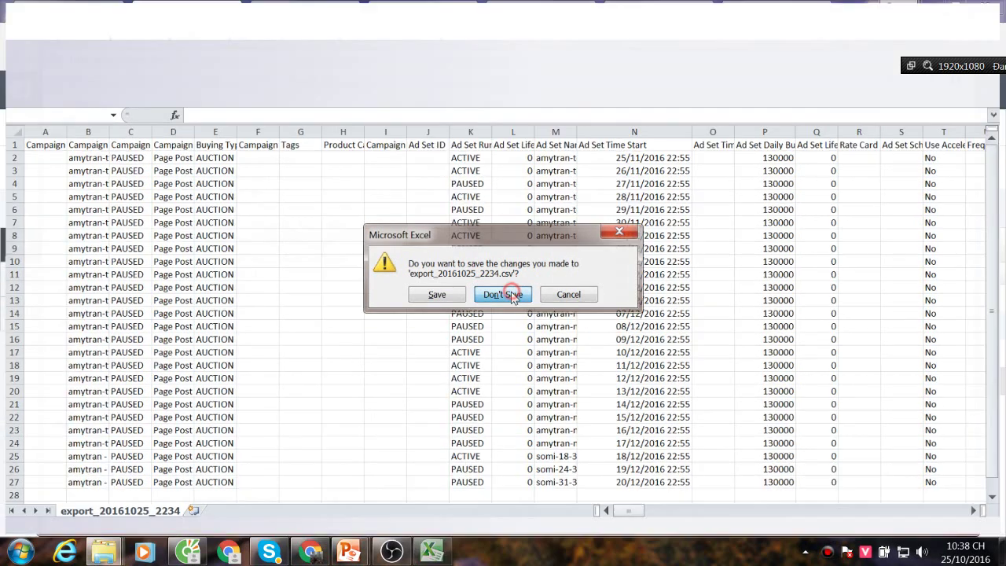
Close the CSV workbook without saving it again and switch back to Power Editor in the browser
click(503, 295)
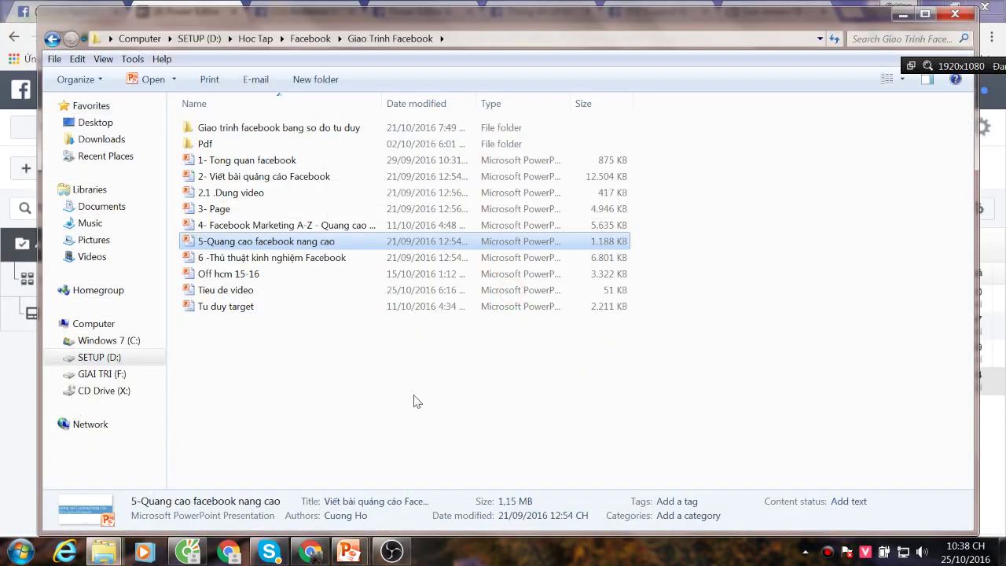
click(415, 399)
key(alt+Tab)
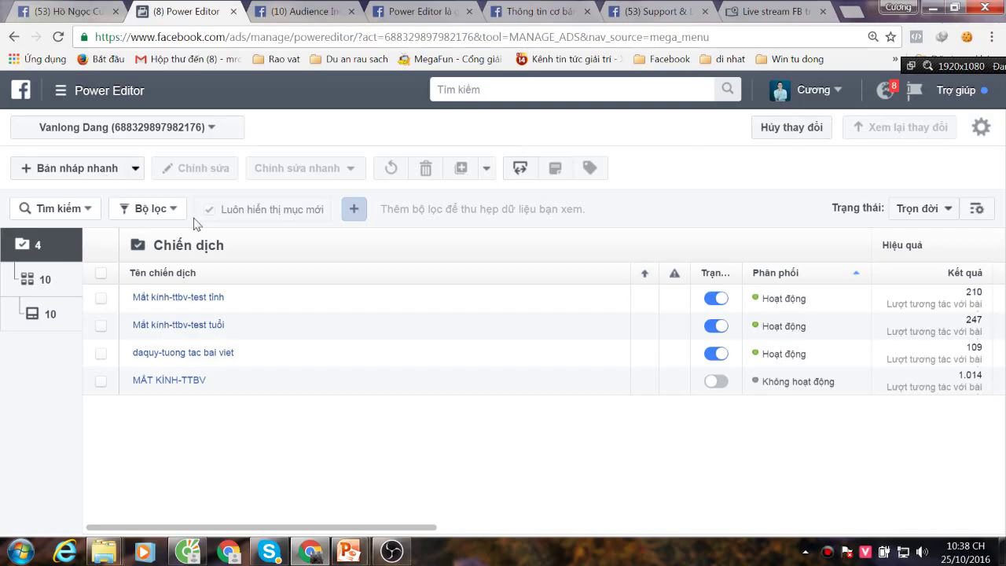
Bulk import export_20161025_2234.csv from the Downloads folder into the ad account, showing all file types to find it
click(520, 168)
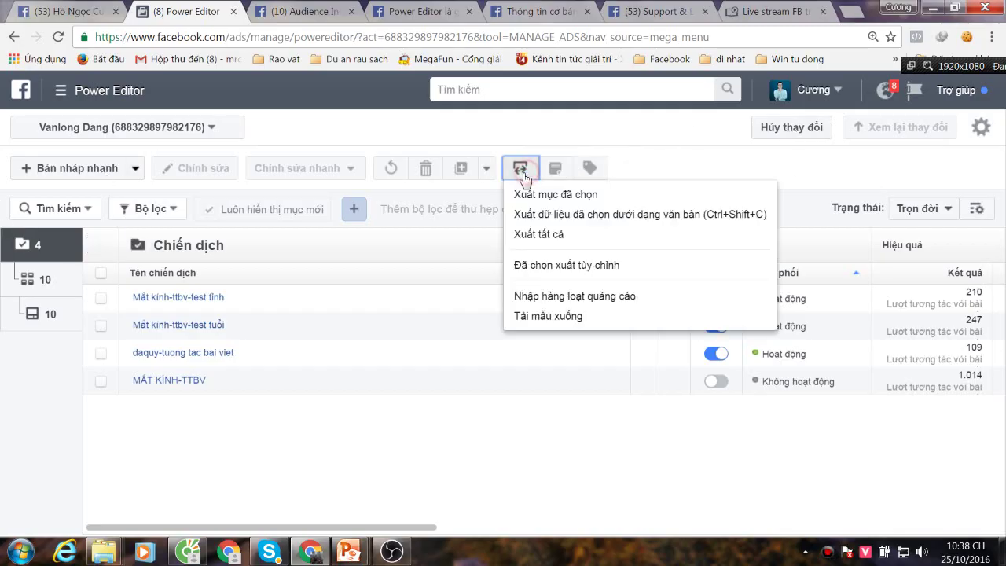
click(550, 298)
click(300, 217)
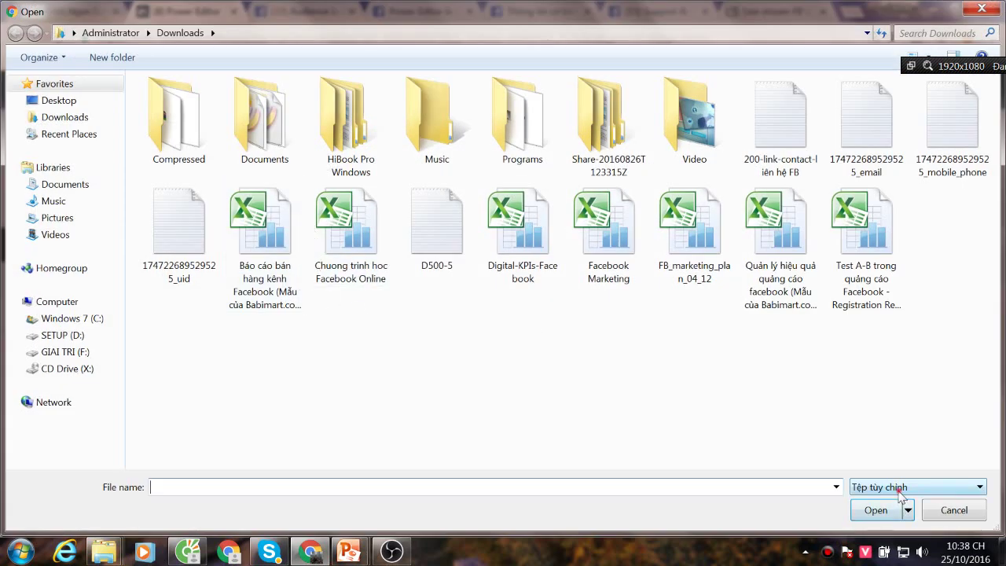
click(902, 493)
click(897, 513)
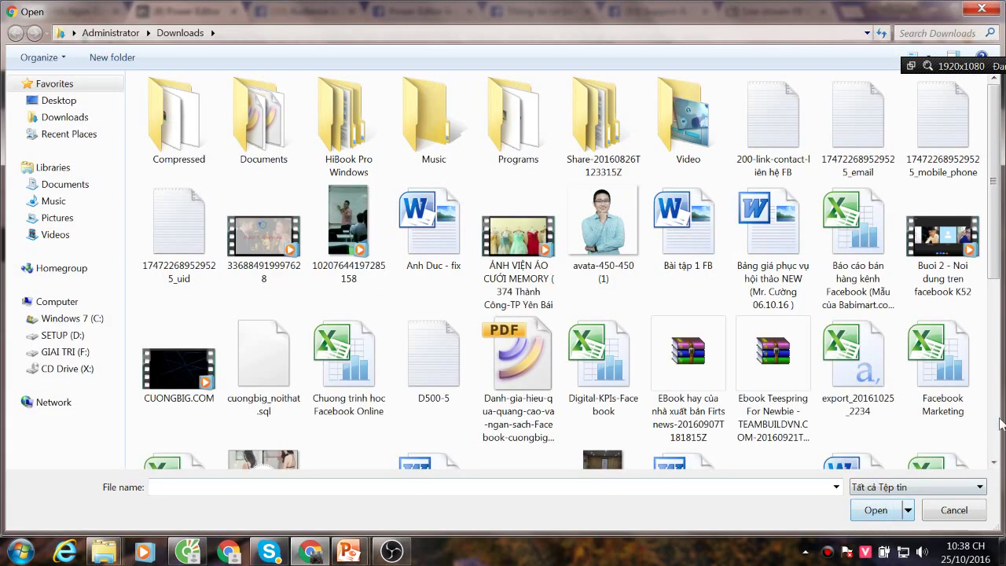
double_click(856, 370)
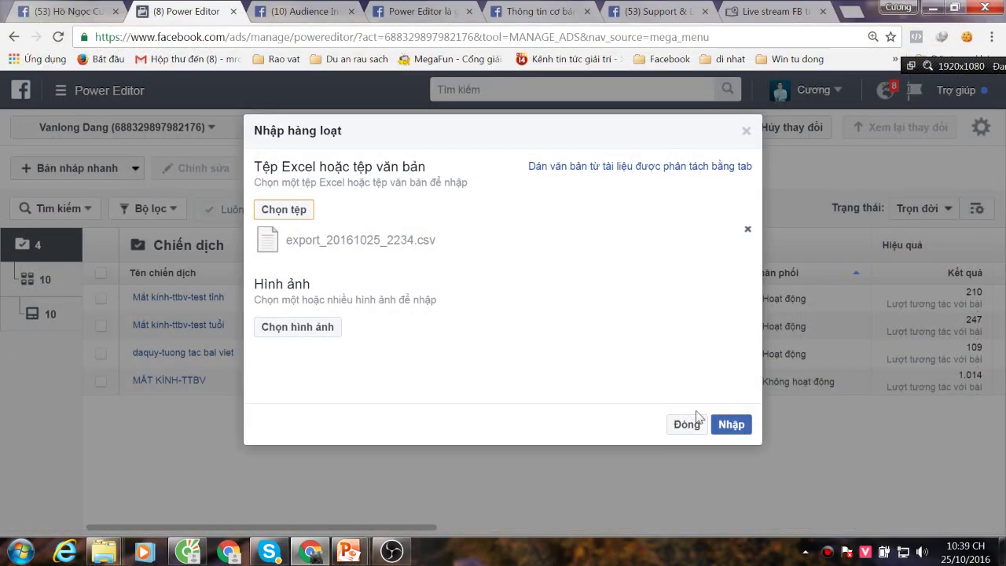
click(730, 424)
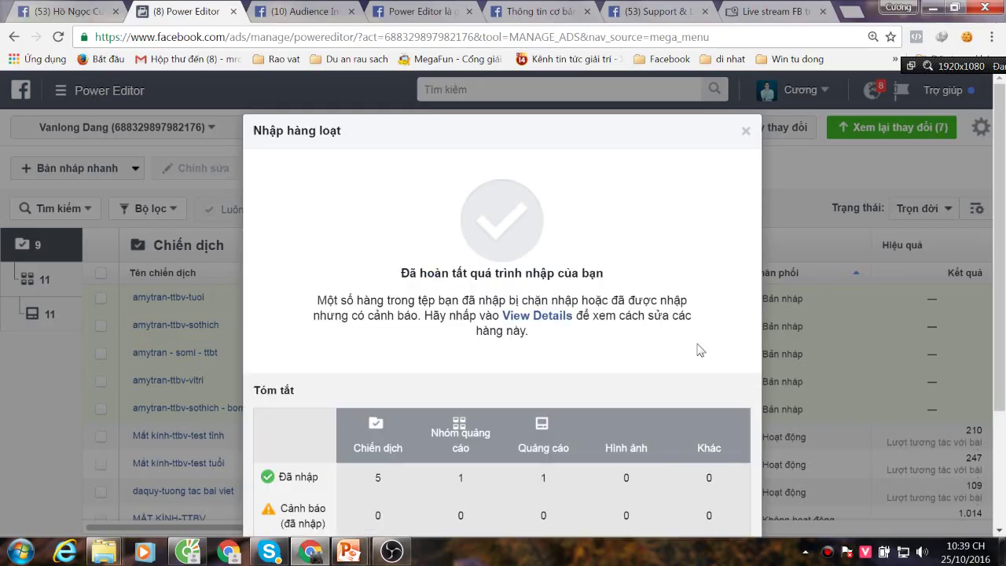
Open the import error details and examine which rows and columns were blocked, starting with the Ad Set Time Start entries
scroll(697, 352, down, 2)
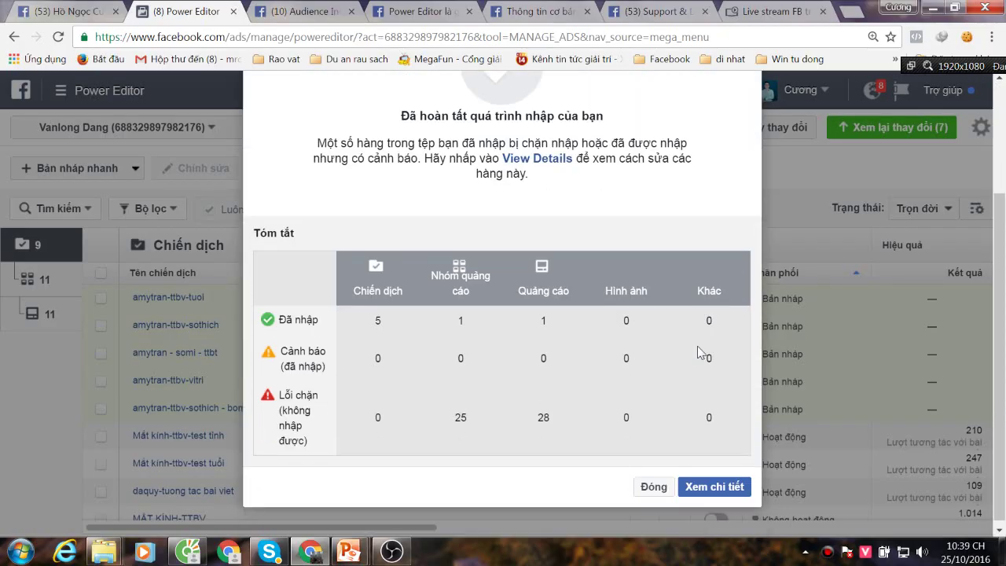
click(552, 153)
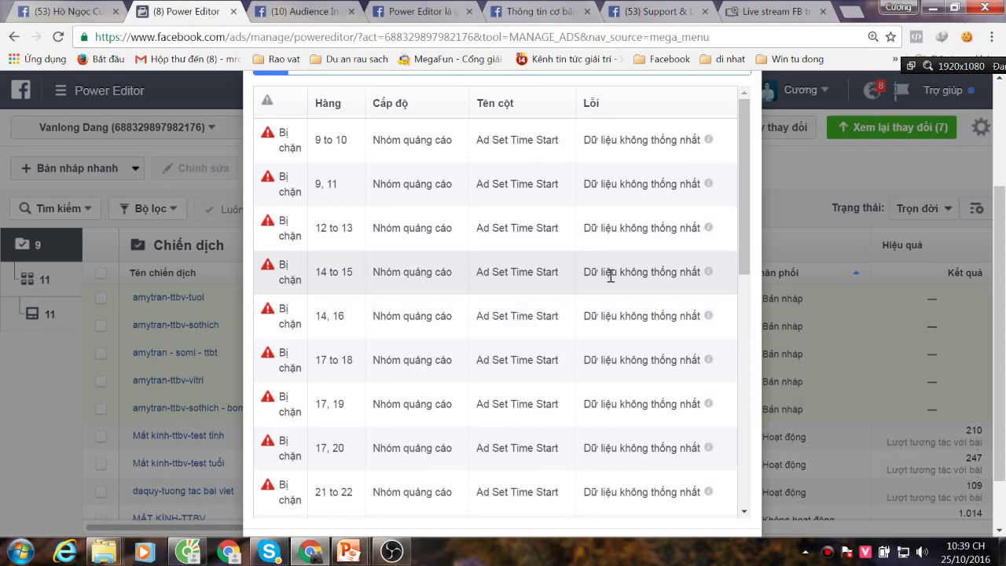
mouse_move(751, 157)
mouse_down()
mouse_move(740, 235)
mouse_move(745, 354)
mouse_move(754, 314)
mouse_move(742, 201)
mouse_move(749, 417)
mouse_move(739, 155)
mouse_up()
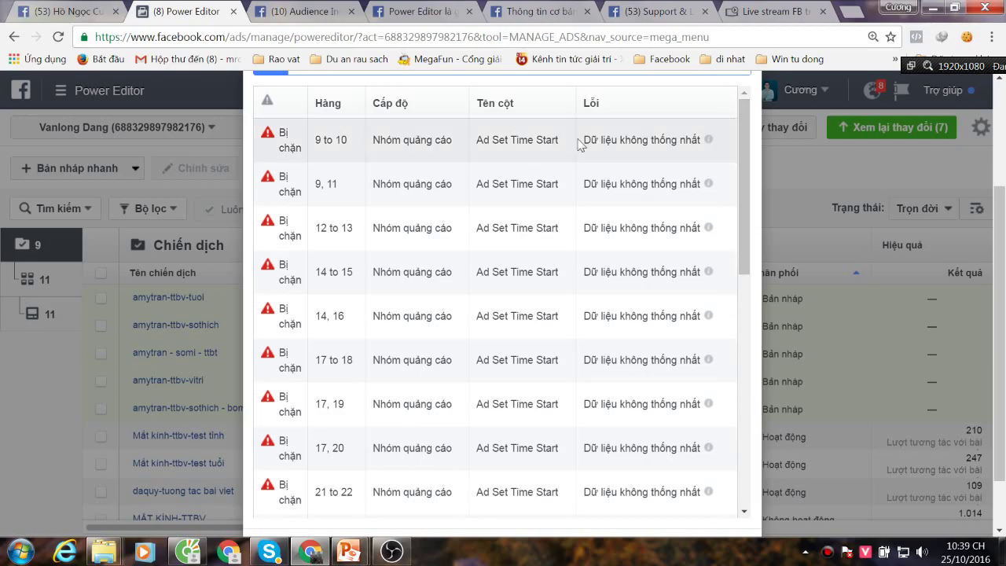
drag(469, 142, 574, 137)
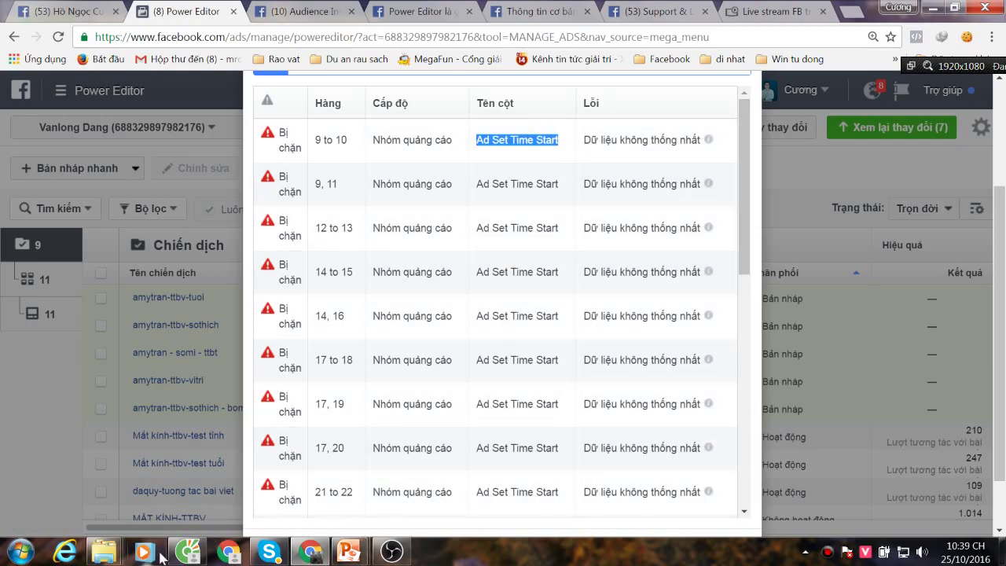
Switch to the Downloads folder and reopen export_20161025_2234 in Excel
mouse_move(103, 550)
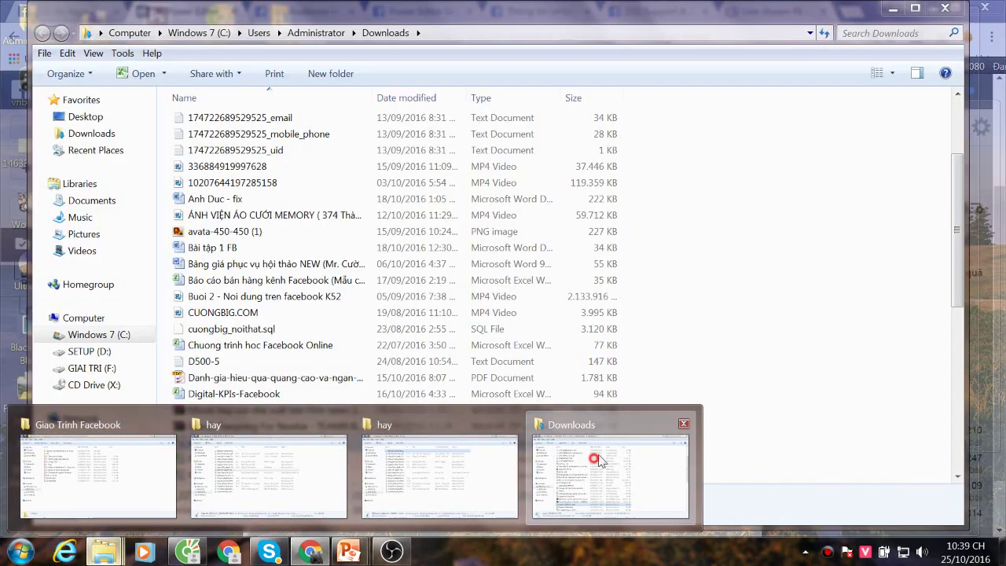
click(599, 461)
right_click(250, 445)
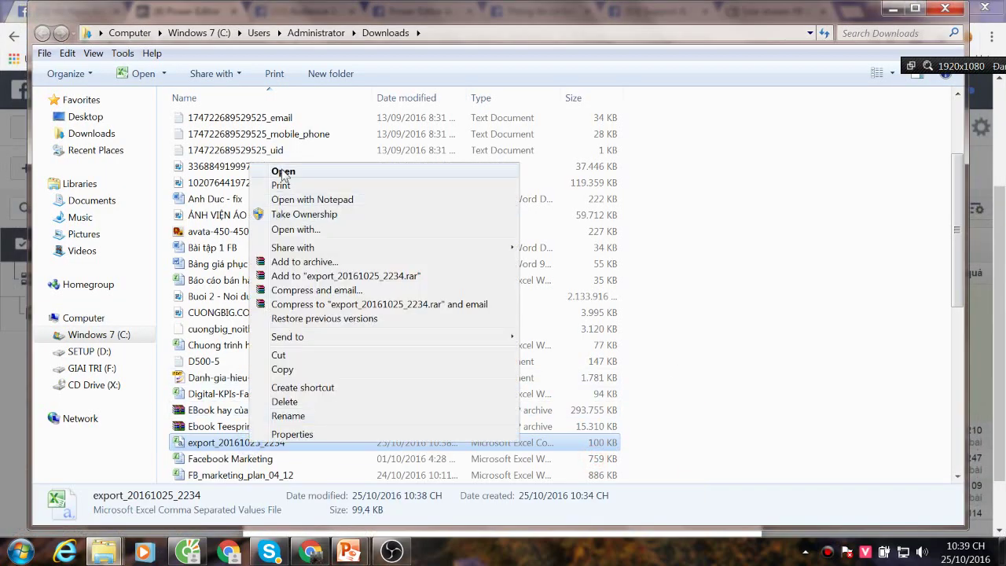
click(283, 168)
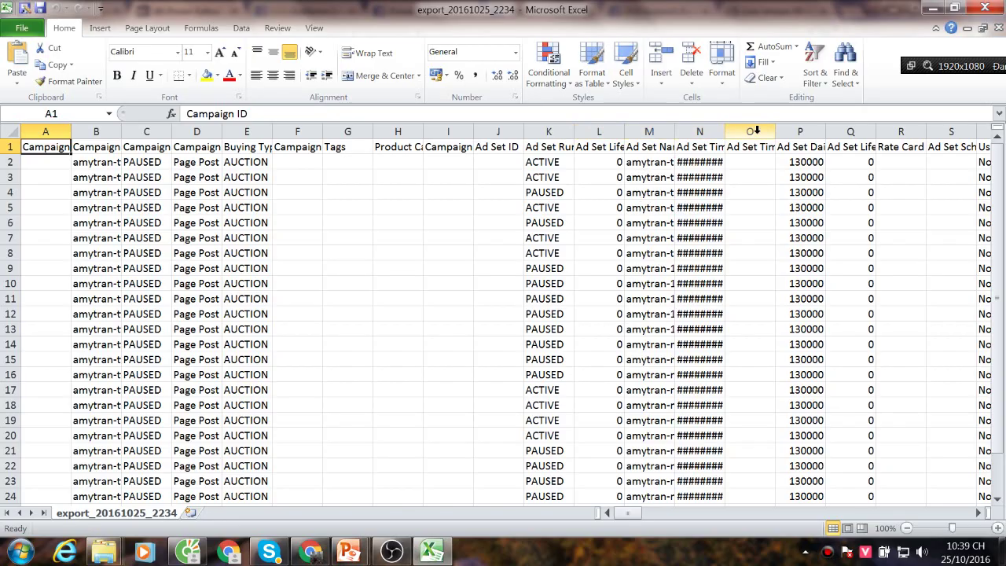
Widen the Ad Set Time Start column and copy 25/11/2016 22:55 from N2 down through all the data rows
drag(751, 132, 800, 131)
drag(725, 132, 765, 131)
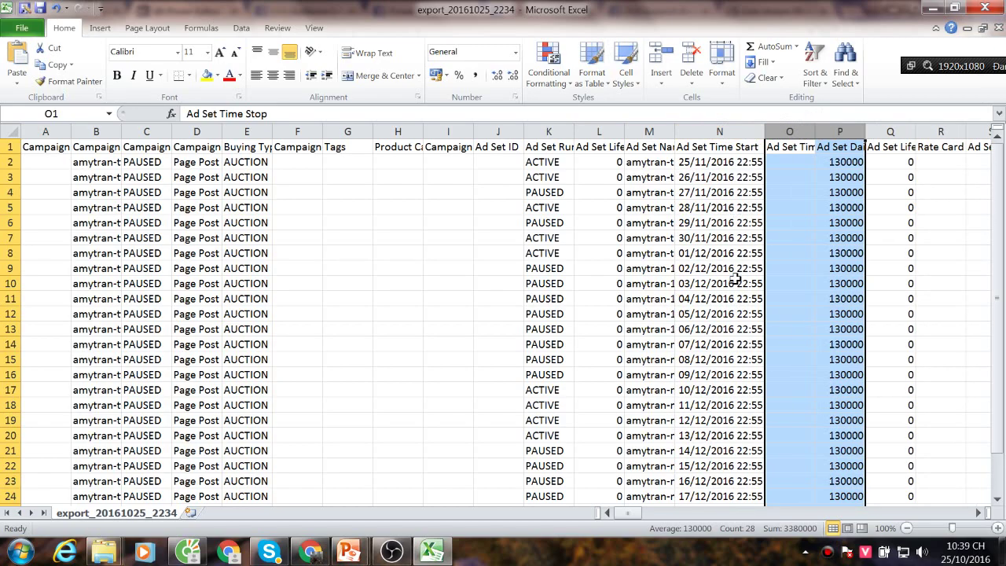
click(725, 162)
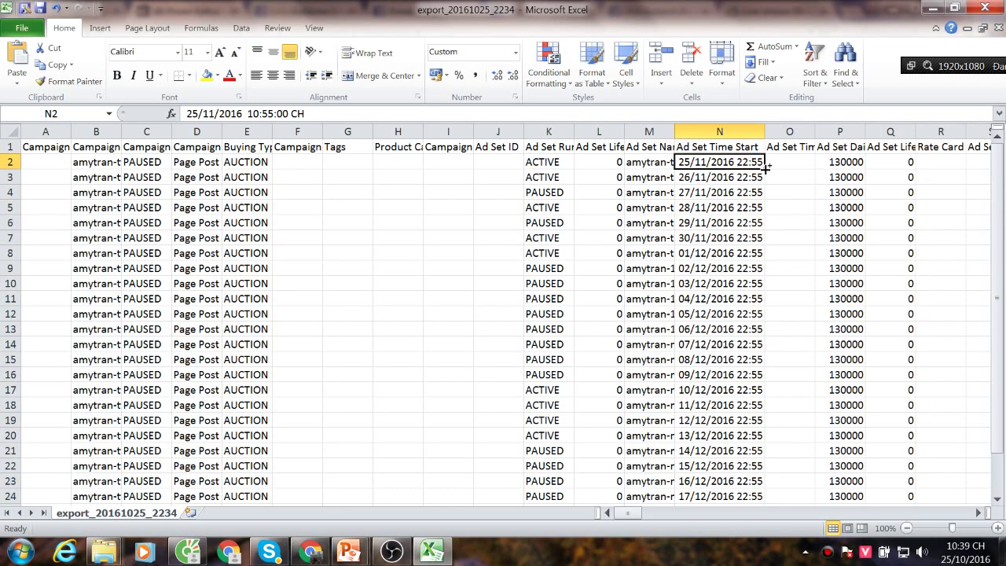
drag(764, 167, 751, 481)
scroll(744, 301, up, 1)
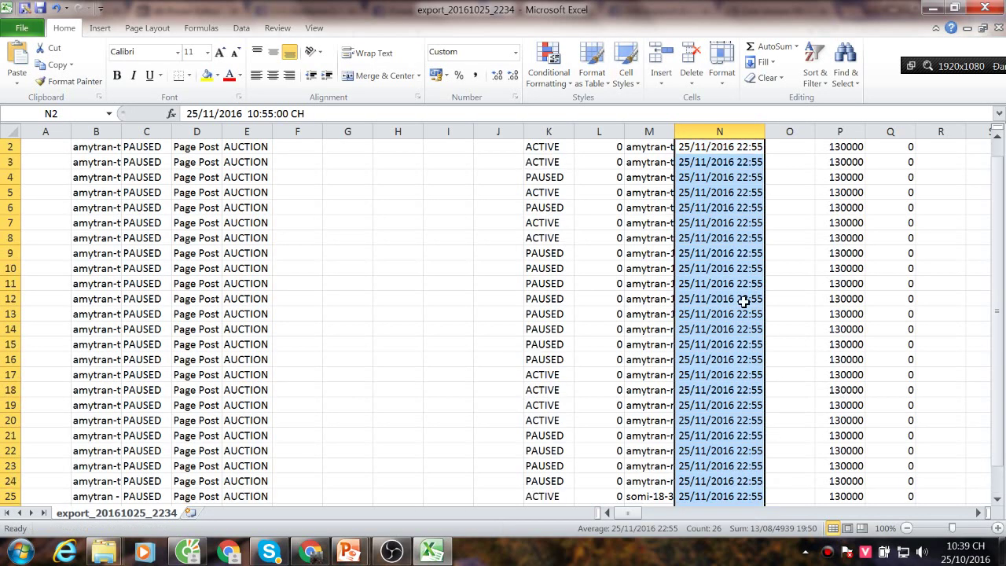
scroll(744, 301, up, 1)
Look through the sheet's further columns, then return to Power Editor and check the error list down to its Ad Status entries
drag(629, 516, 793, 479)
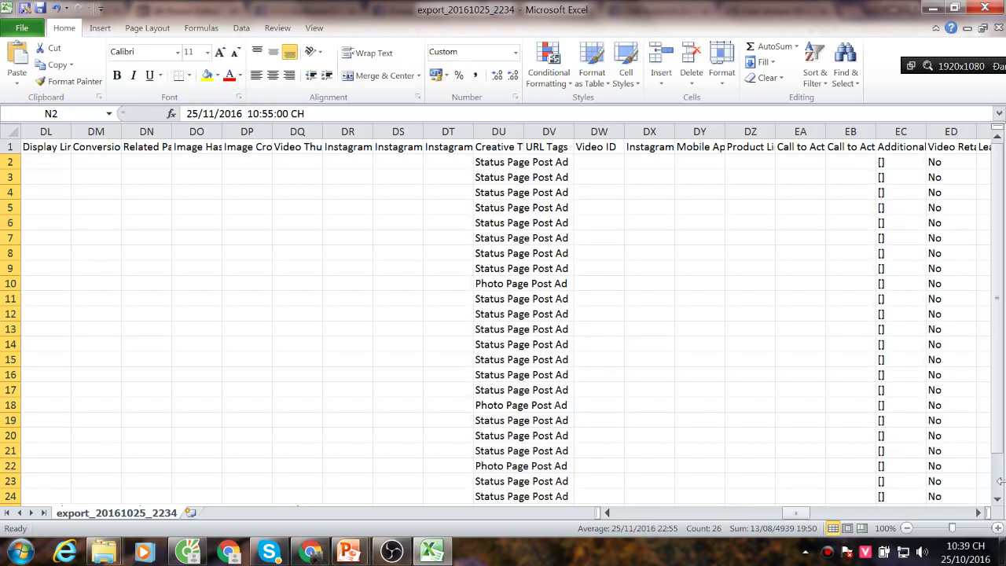
mouse_move(814, 515)
mouse_down()
mouse_move(827, 516)
mouse_move(815, 515)
mouse_up()
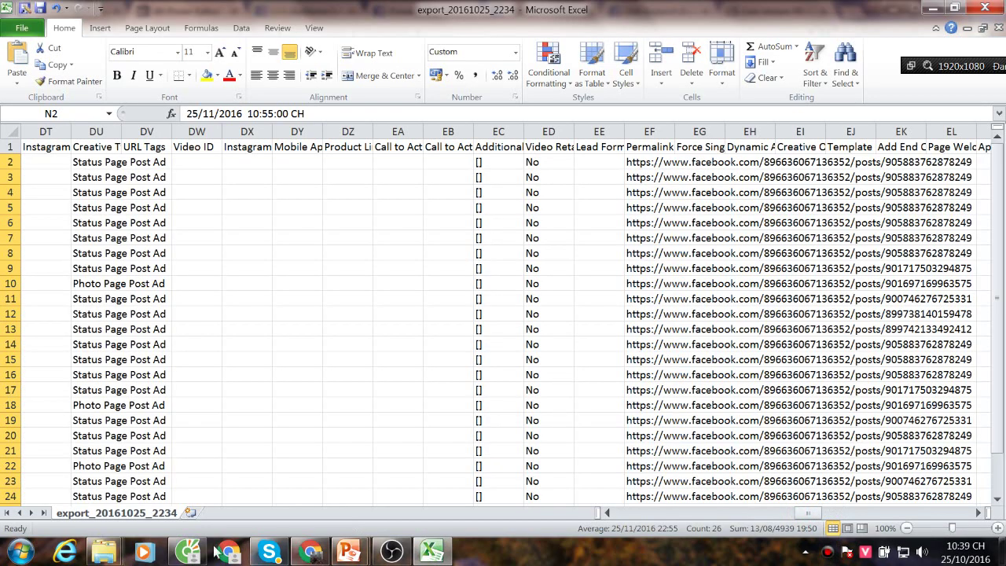
click(188, 551)
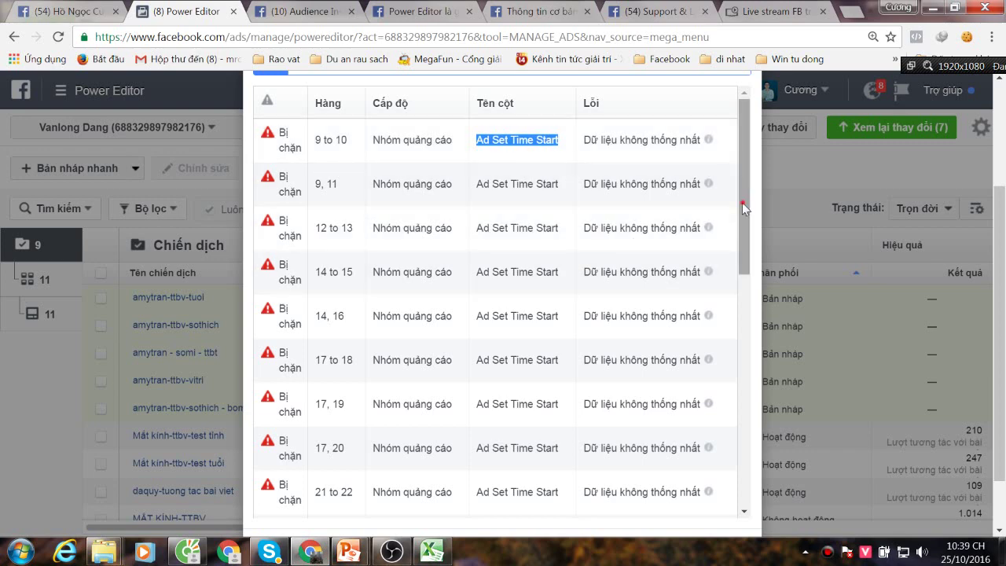
drag(743, 203, 744, 456)
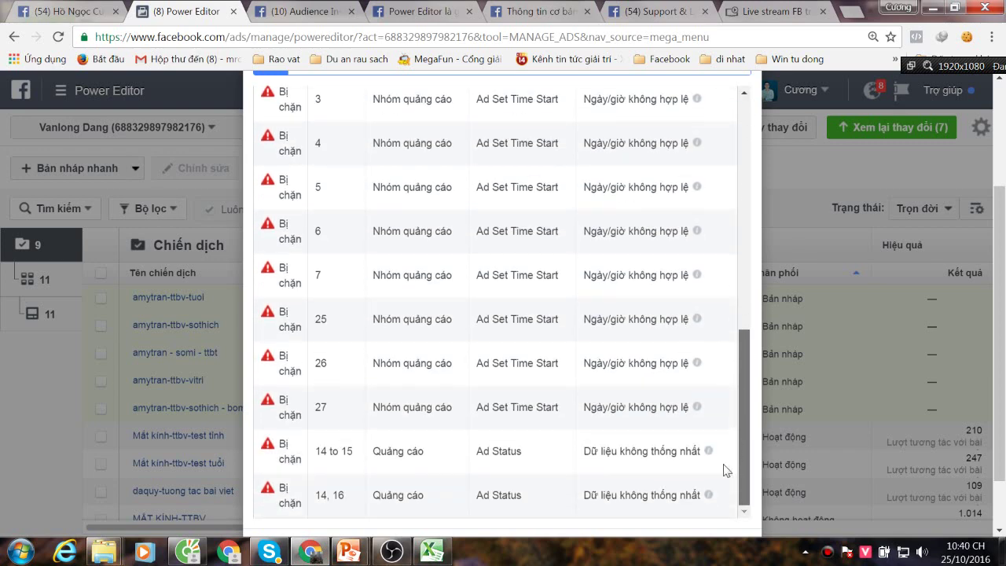
drag(475, 454, 536, 454)
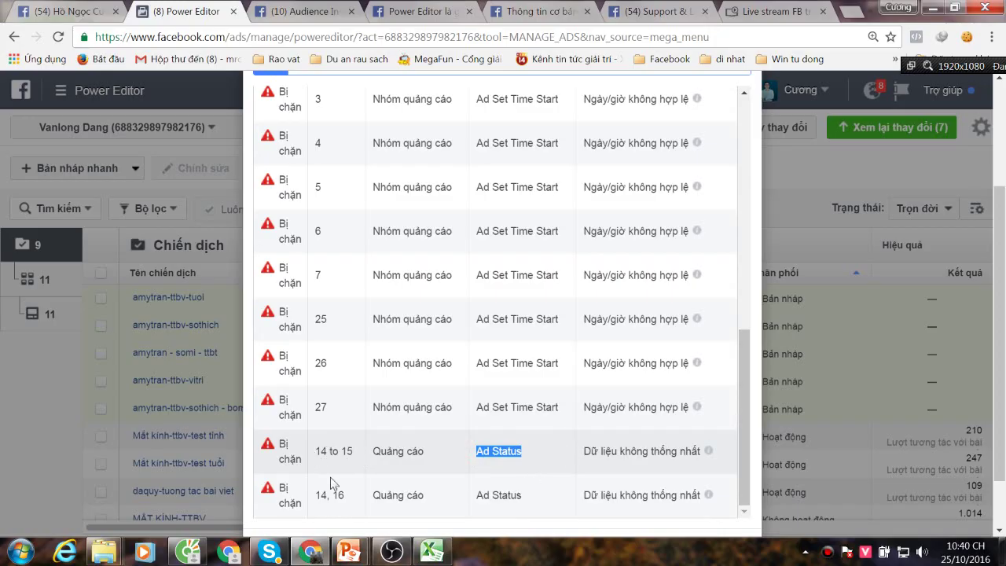
Back in Excel, widen the Ad Status column and fill ACTIVE from DE2 down through all the data rows
key(alt+Tab)
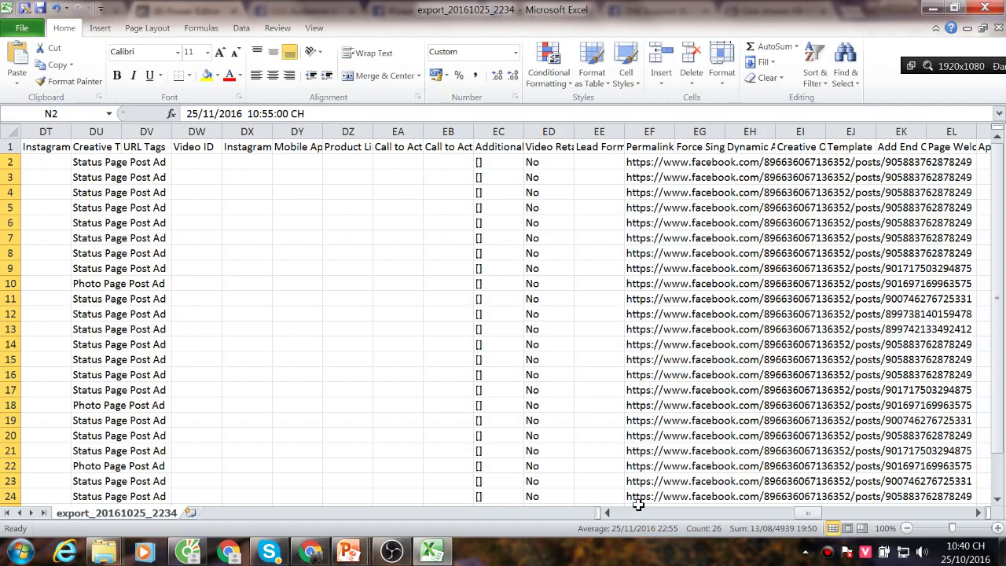
drag(811, 517, 778, 523)
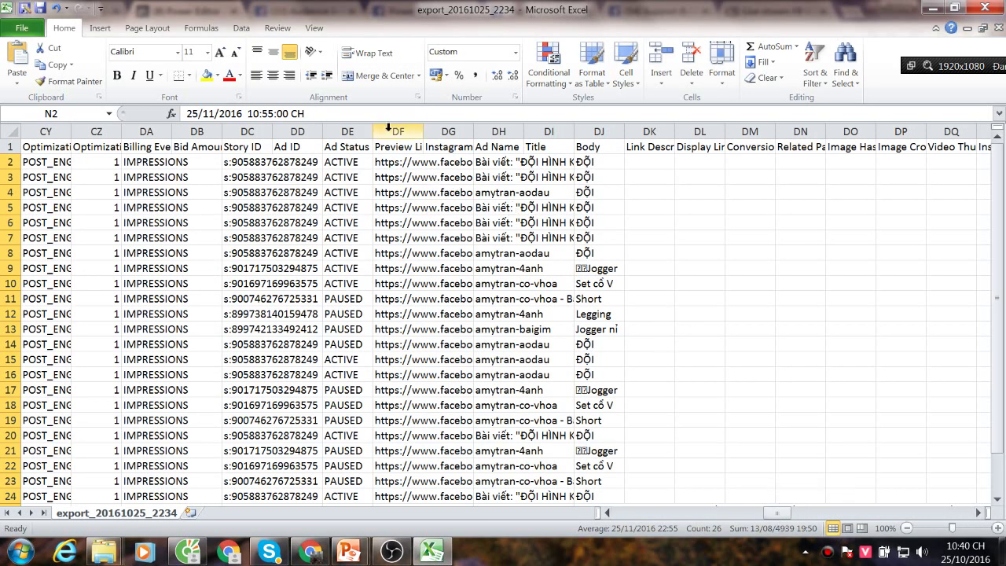
drag(373, 131, 571, 147)
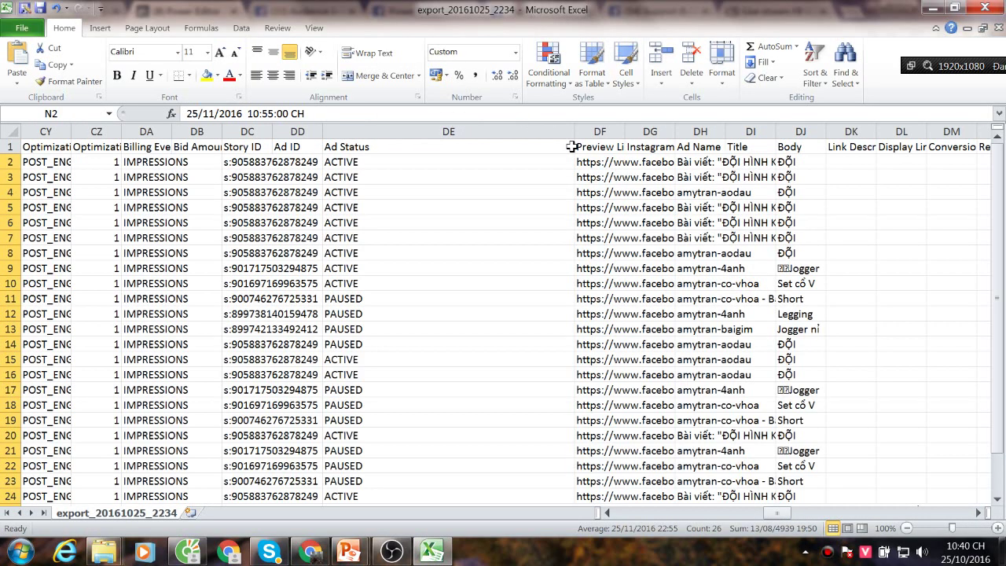
click(386, 178)
click(393, 164)
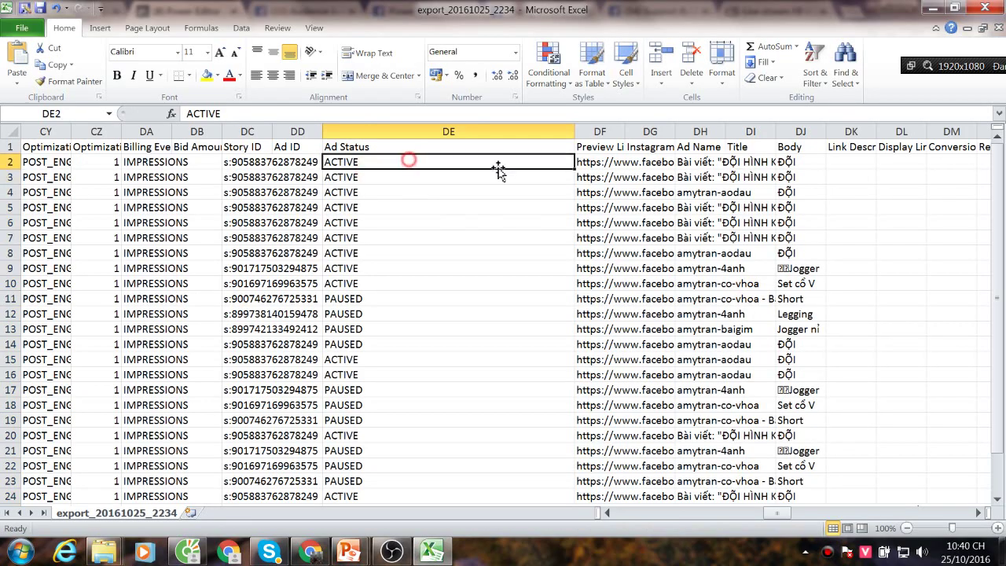
double_click(575, 167)
click(456, 283)
scroll(458, 285, down, 3)
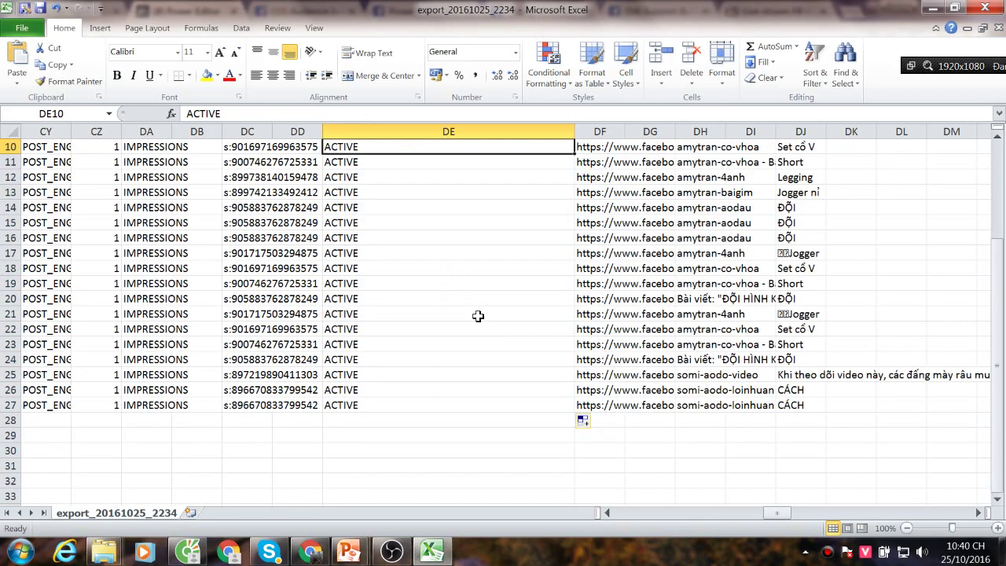
scroll(477, 307, up, 3)
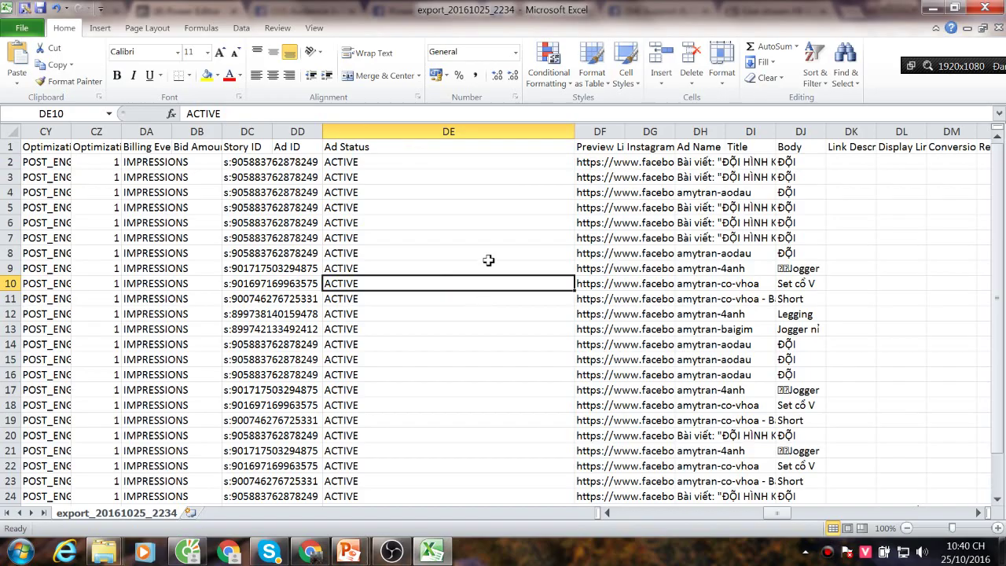
Save export_20161025_2234.csv with the Ad Status and start time edits, keeping its current format, and close the workbook
key(ctrl+s)
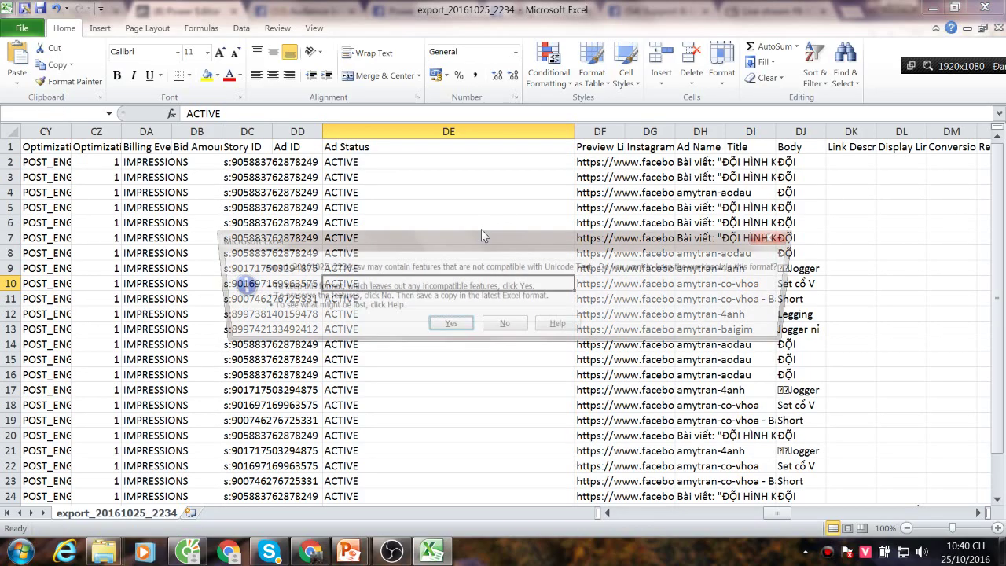
click(452, 322)
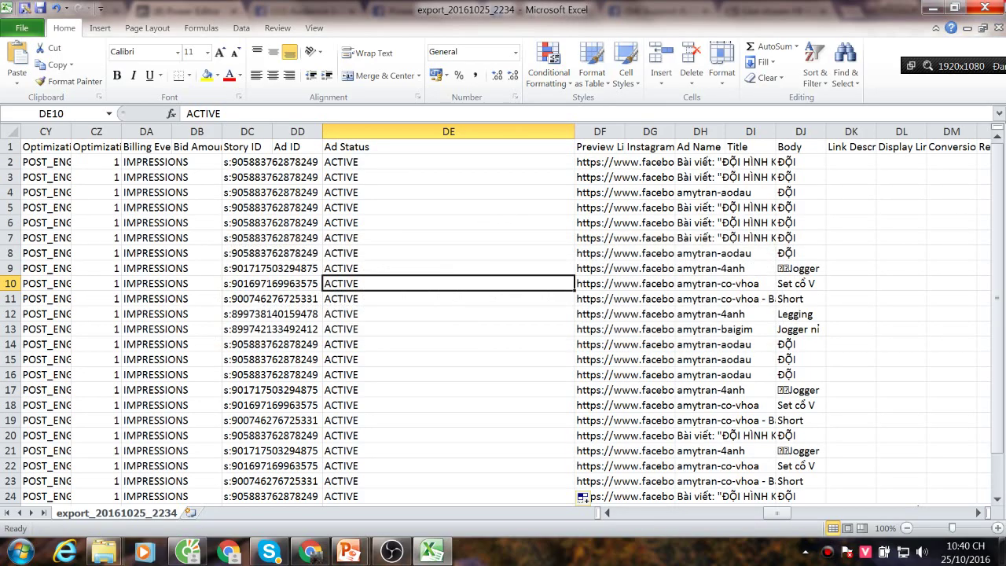
key(alt+F4)
click(465, 297)
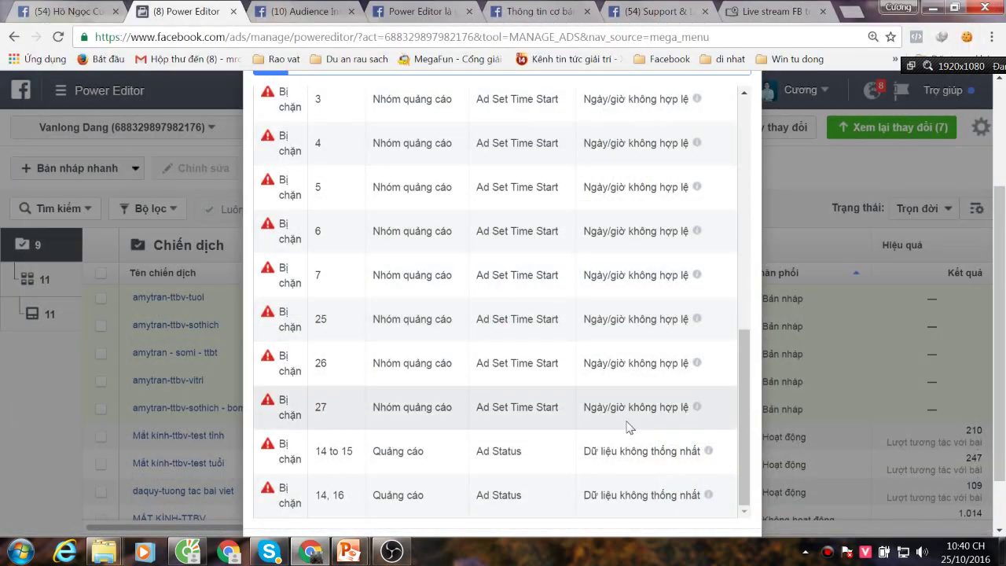
Close the import error details and discard all unpublished changes in the ad account
scroll(629, 427, down, 2)
click(724, 480)
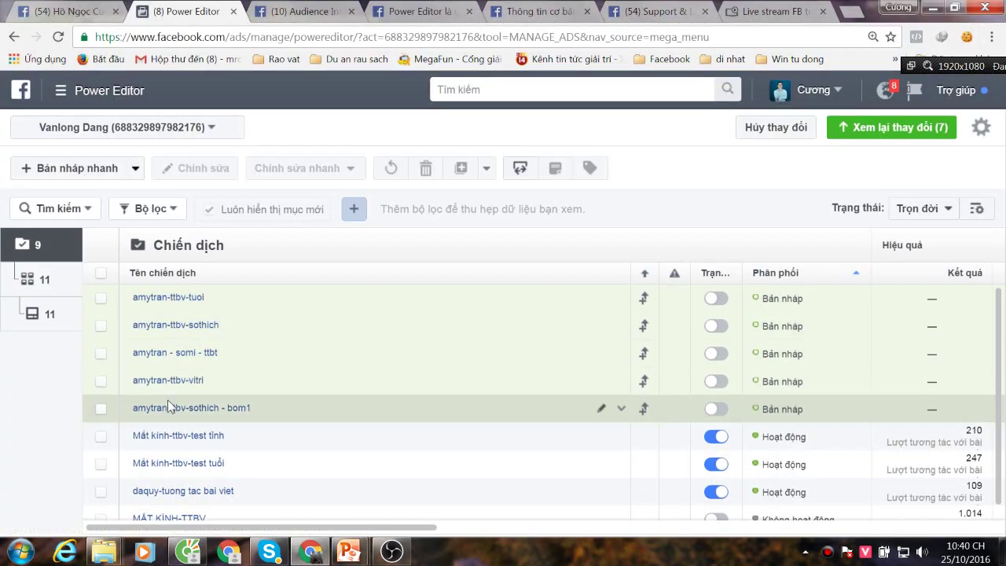
click(755, 127)
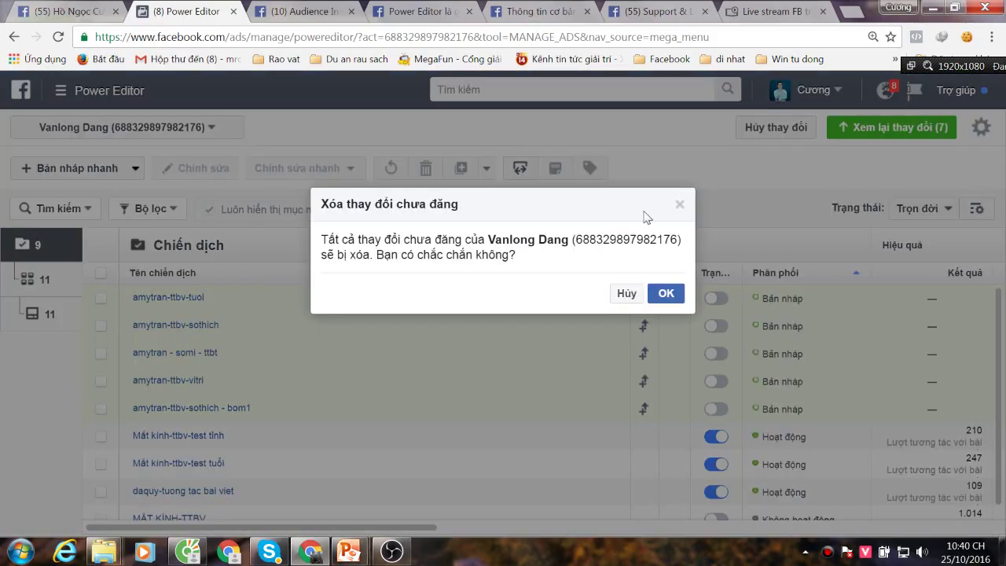
click(667, 294)
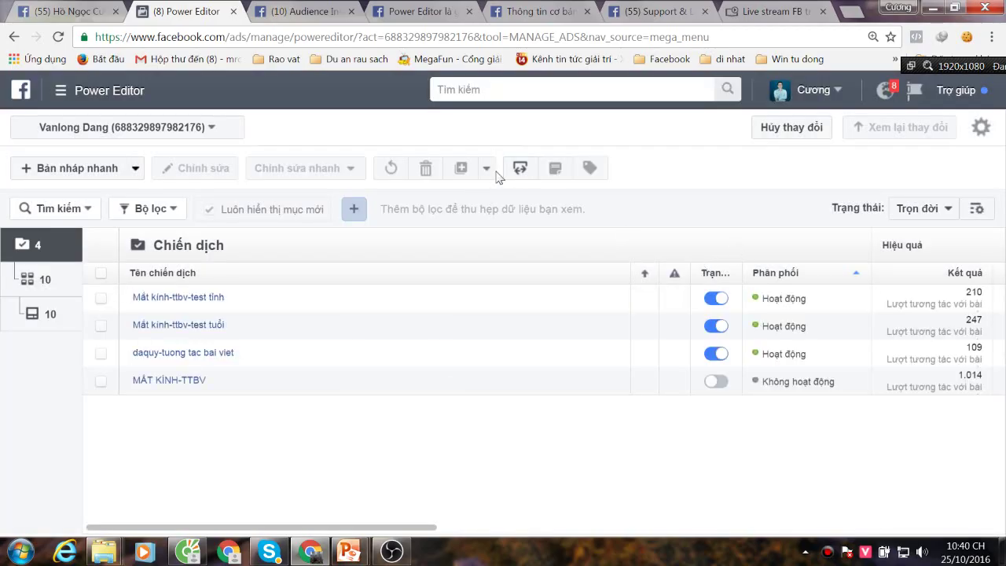
Try to bulk import export_20161025_2234.csv from Downloads into the ad account, with all file types shown
click(520, 167)
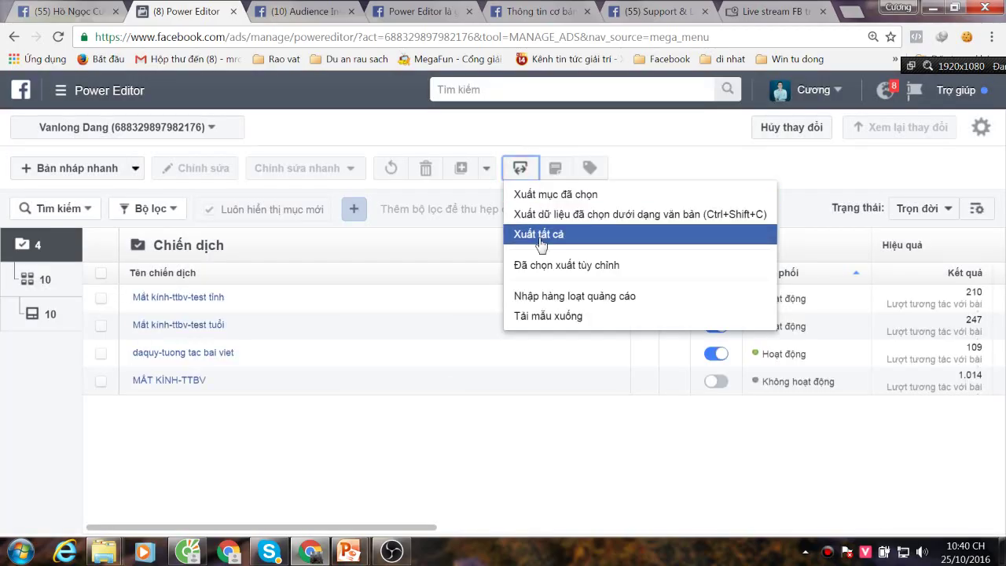
click(542, 303)
click(302, 207)
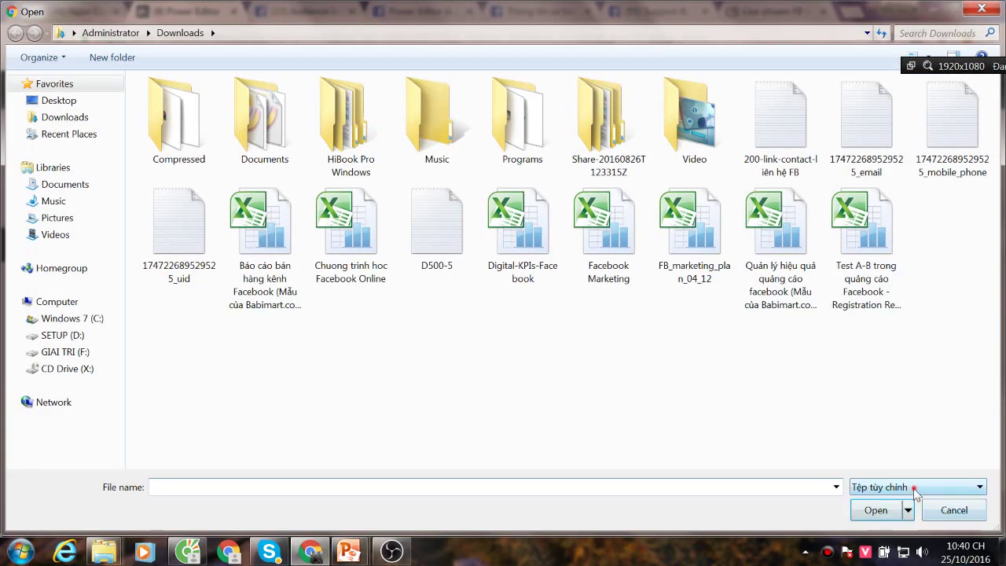
click(916, 488)
click(887, 513)
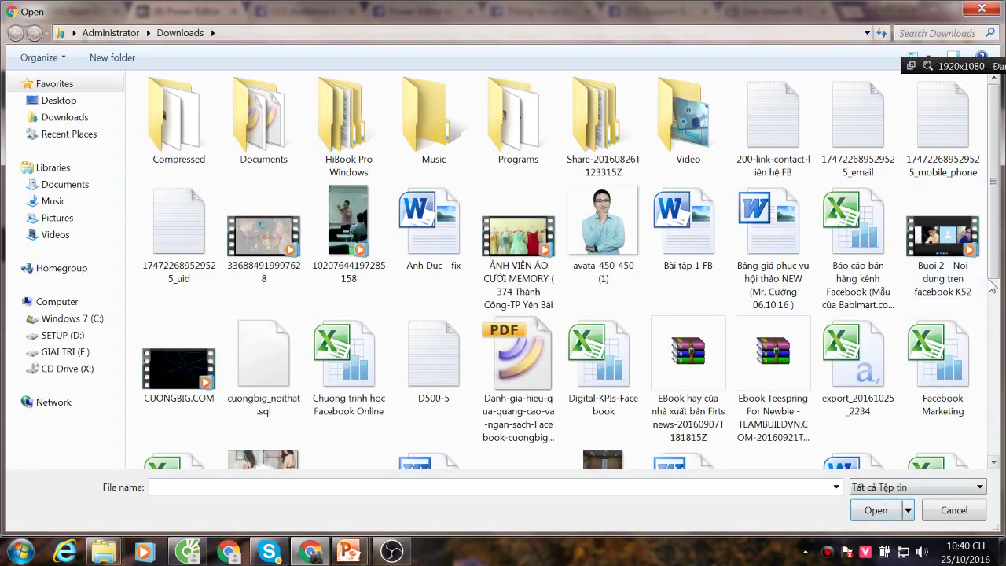
double_click(872, 364)
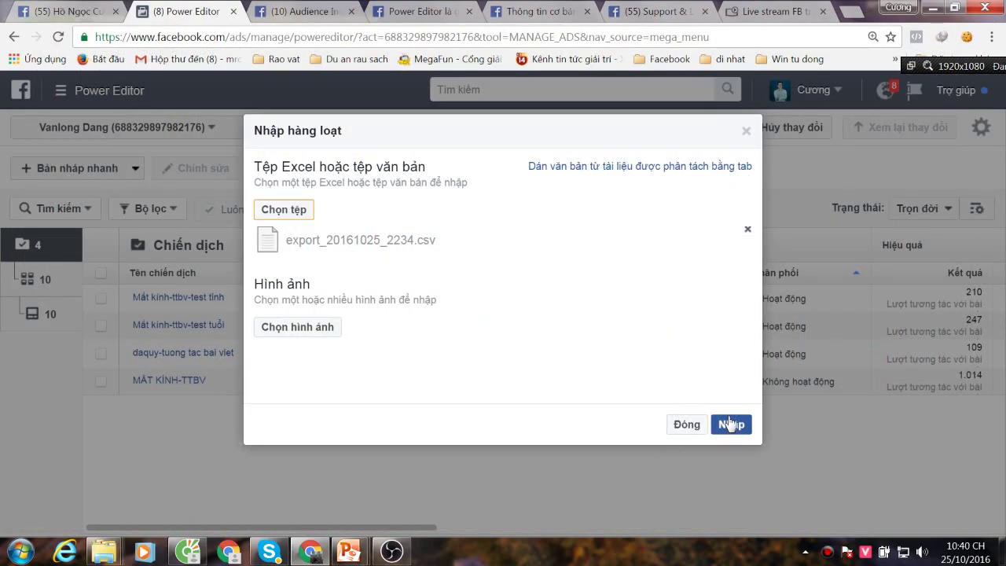
click(731, 425)
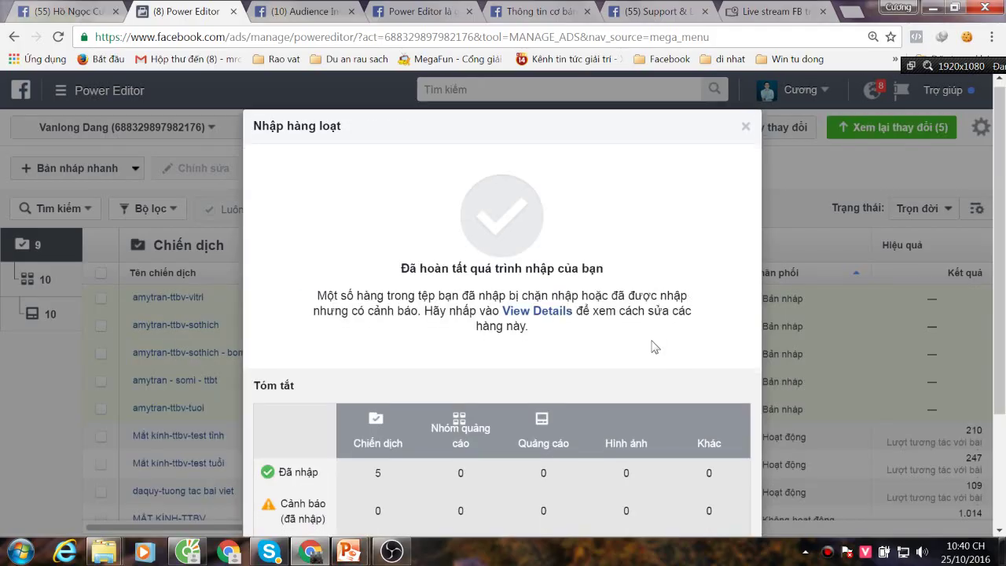
Review the import summary, read through the list of blocked rows in its details, and close the report
scroll(652, 347, down, 2)
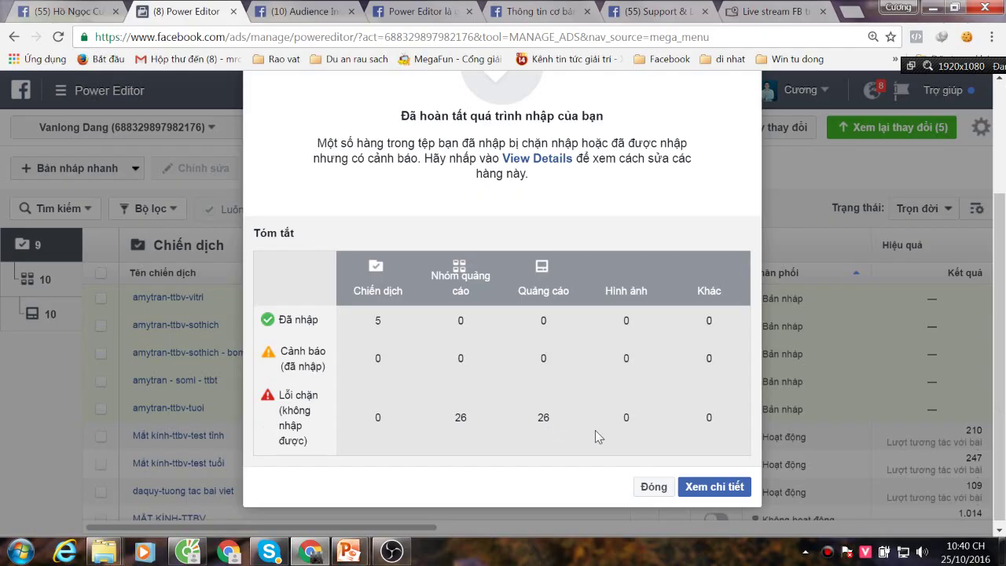
click(537, 158)
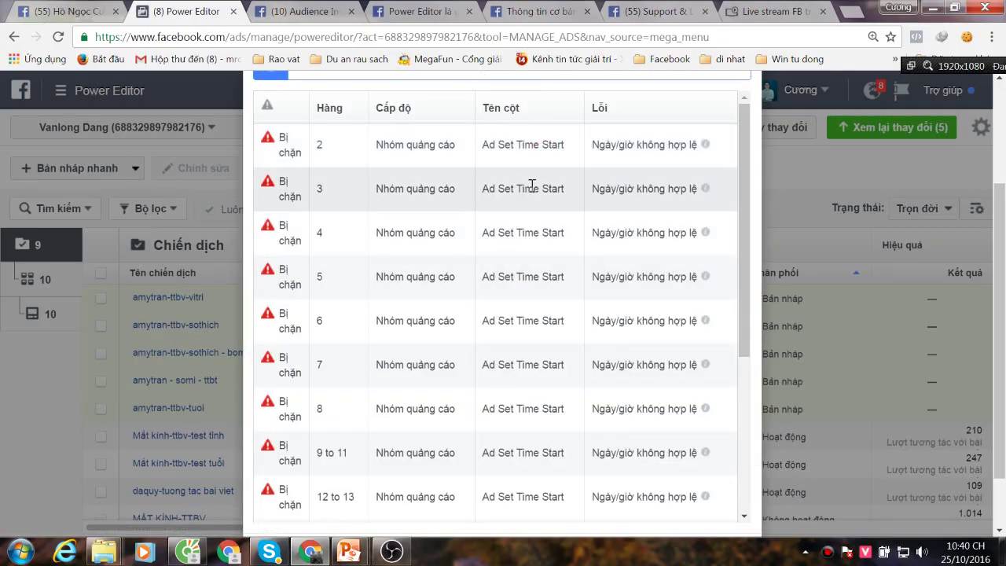
scroll(588, 218, down, 5)
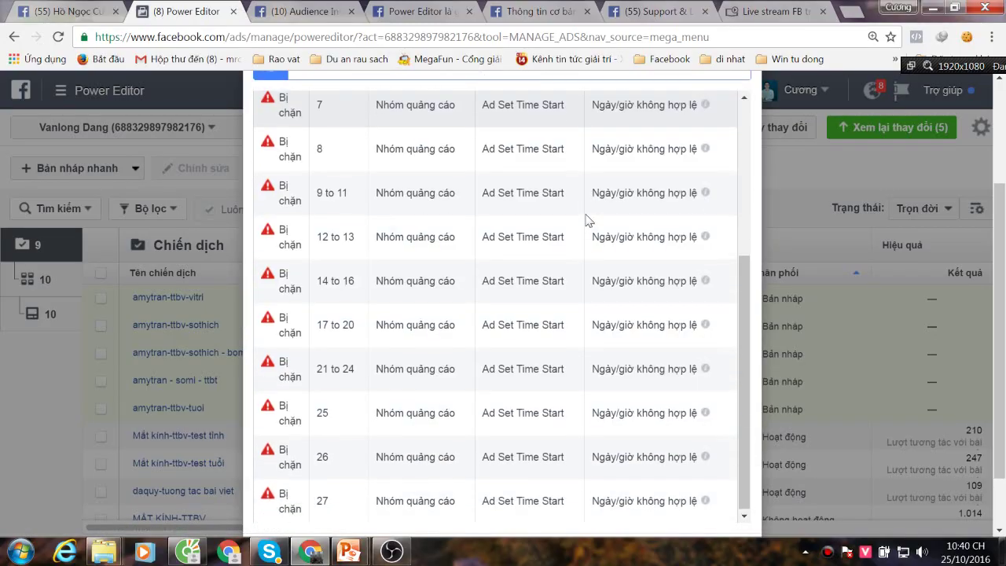
scroll(527, 309, up, 6)
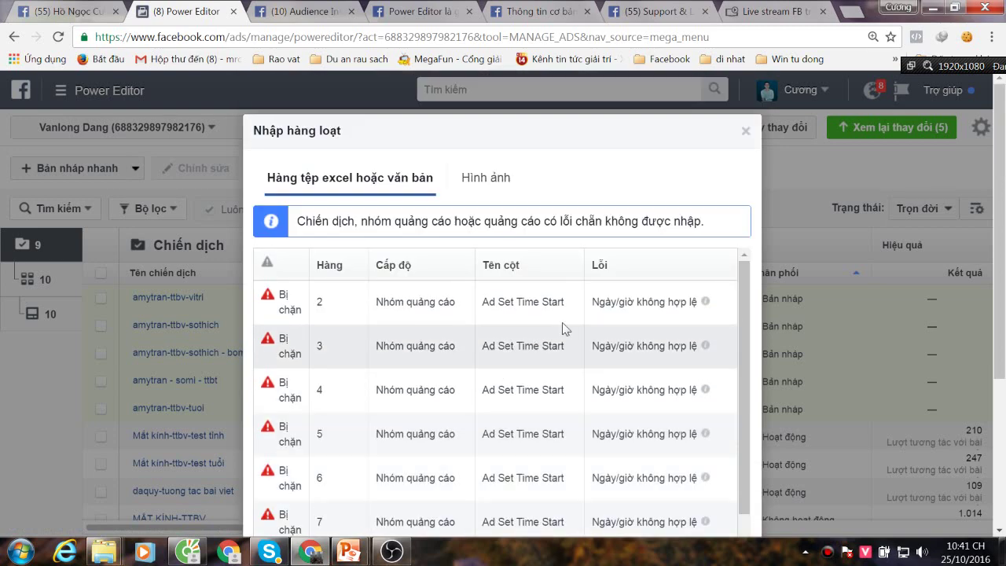
click(745, 131)
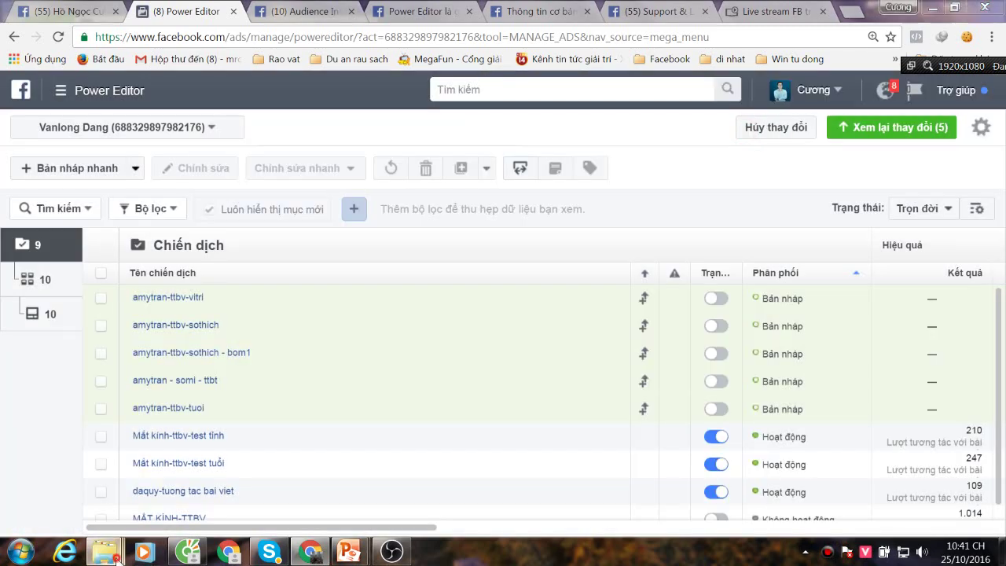
Reopen export_20161025_2234.csv from the Downloads folder in Excel and widen the Ad Set Time Start column
mouse_move(104, 551)
click(112, 462)
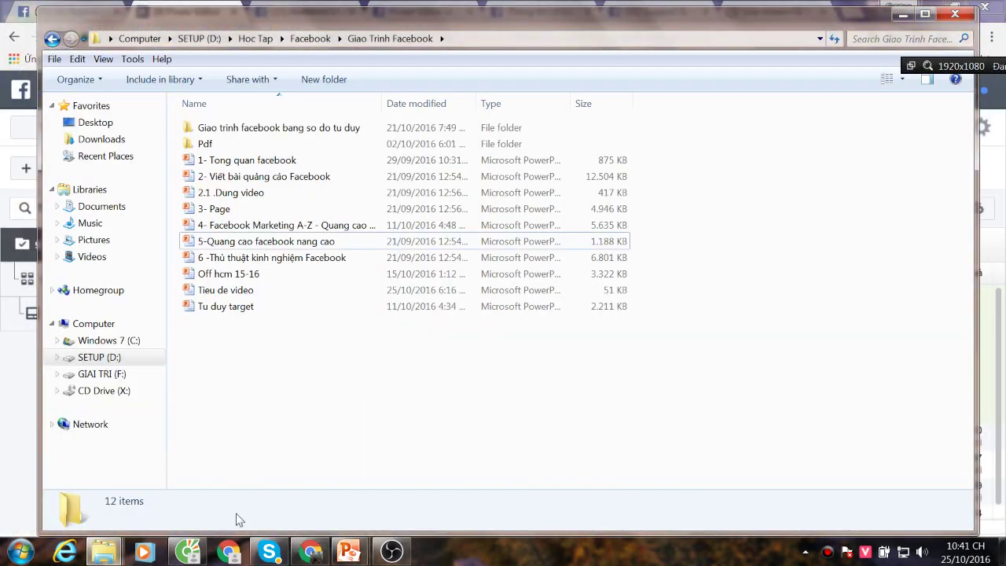
click(596, 481)
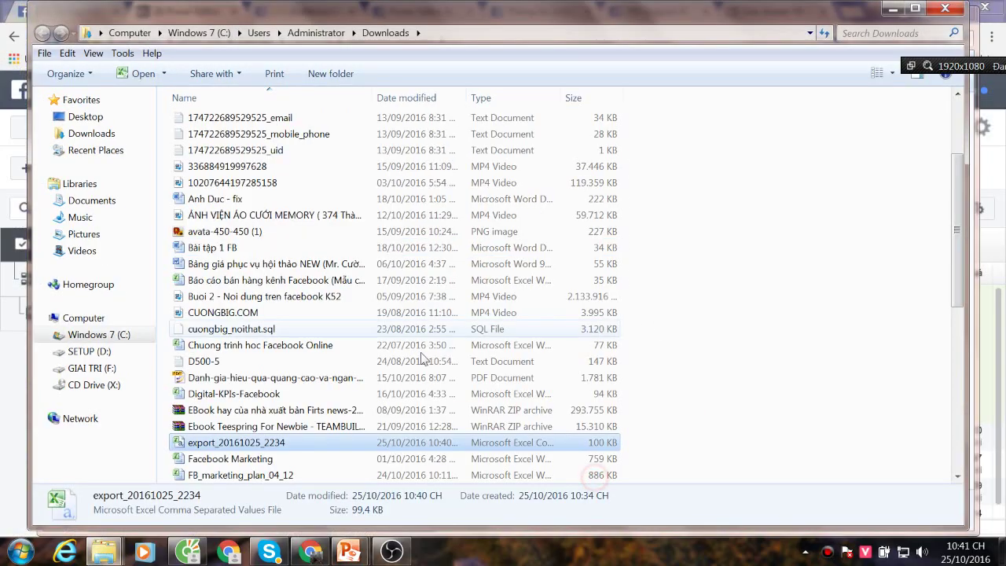
double_click(236, 443)
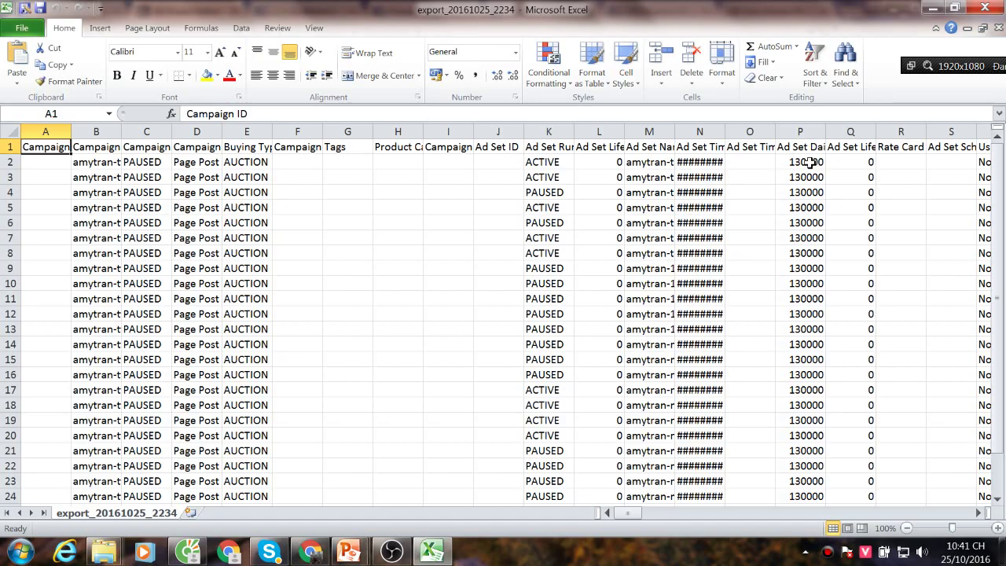
drag(725, 131, 783, 131)
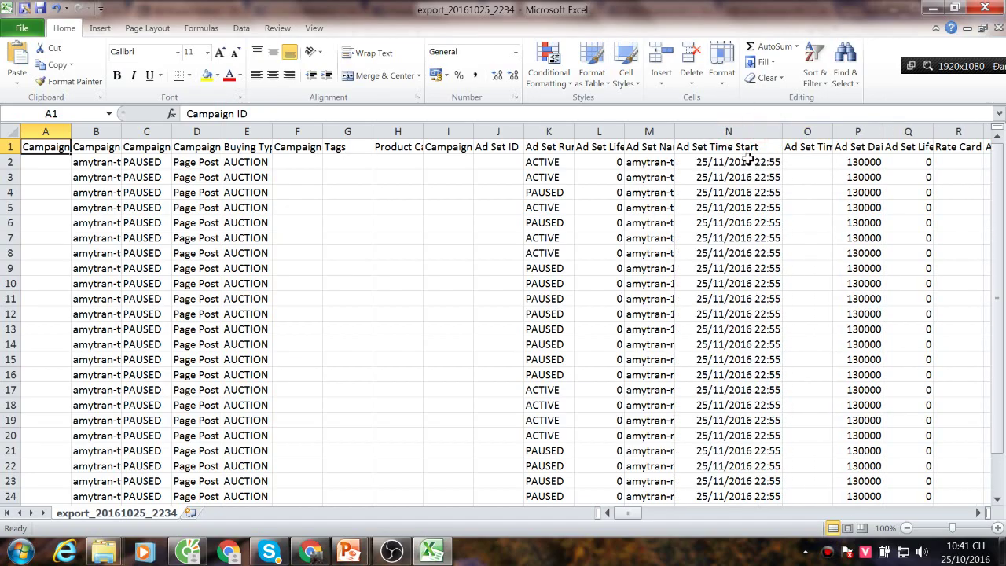
click(746, 161)
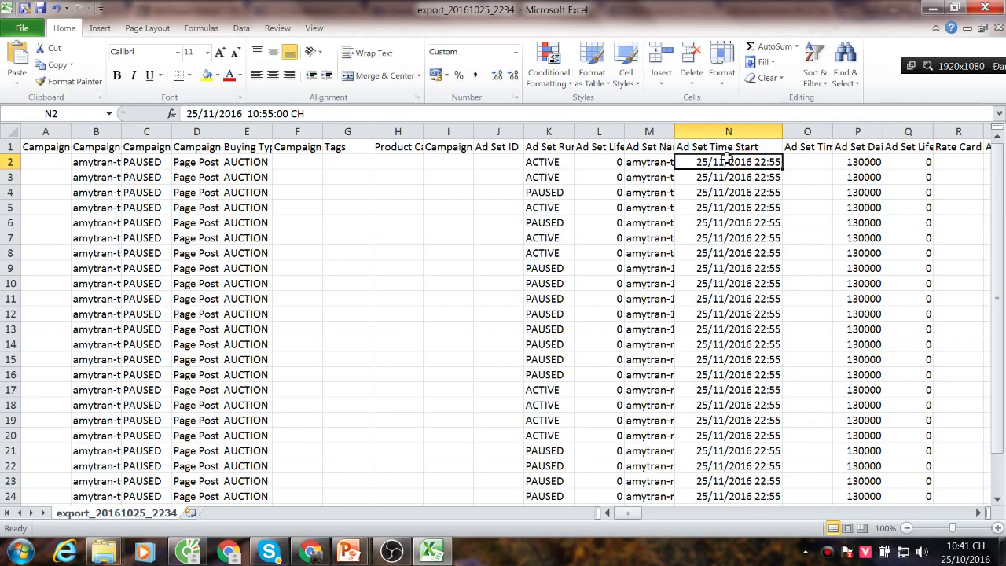
Clear the Ad Set Time Start values in N2:N27 and widen the Ad Set Name column
drag(728, 157, 730, 490)
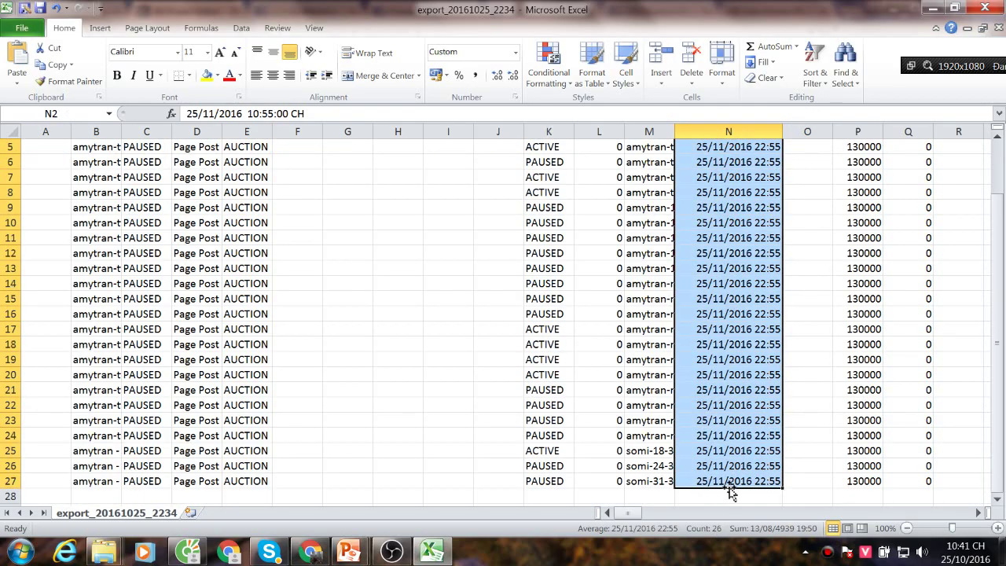
key(Delete)
scroll(735, 464, up, 2)
click(808, 298)
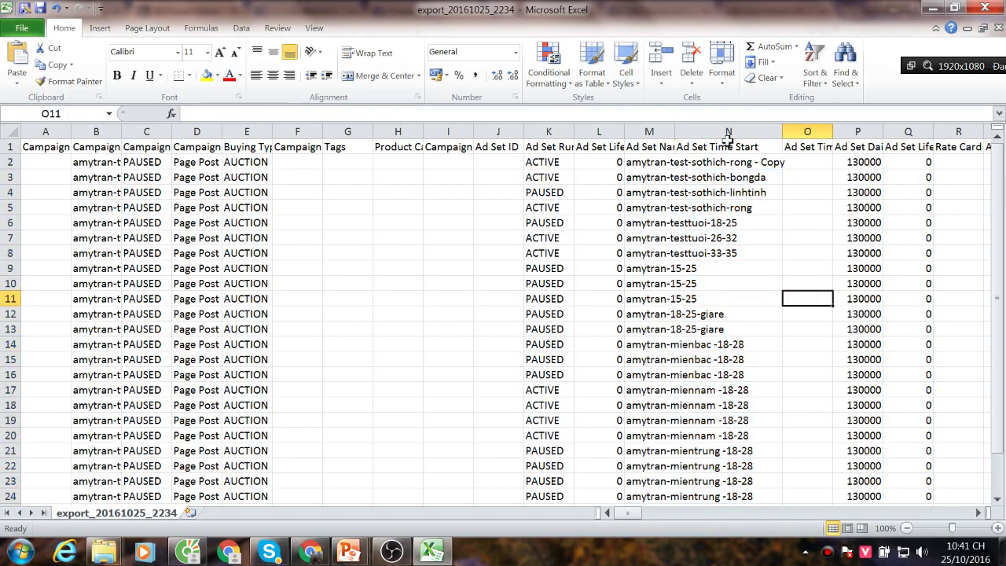
drag(677, 132, 806, 134)
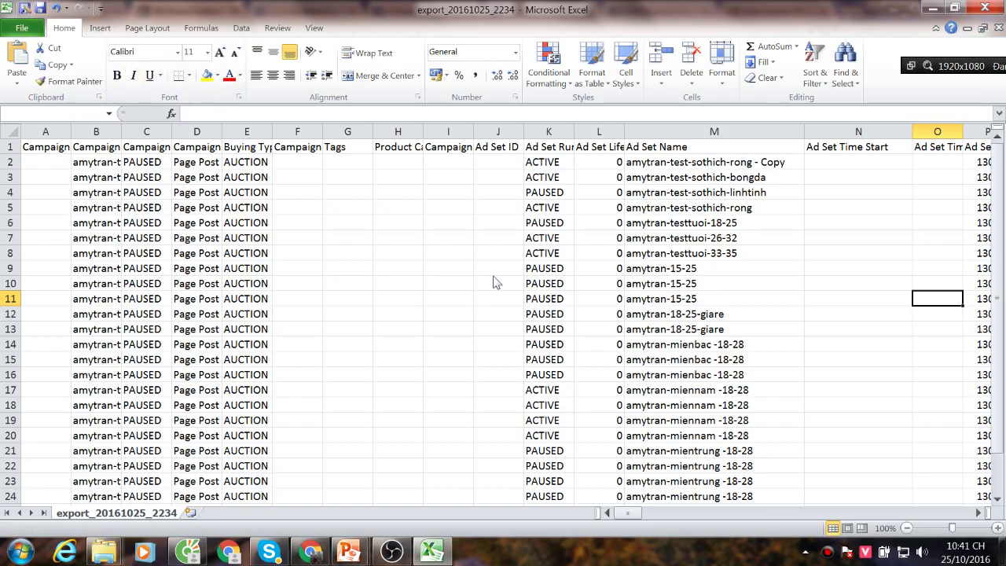
Save export_20161025_2234.csv with the cleared start times, keeping its current format, and close the workbook
key(ctrl+s)
click(453, 323)
click(985, 8)
click(503, 295)
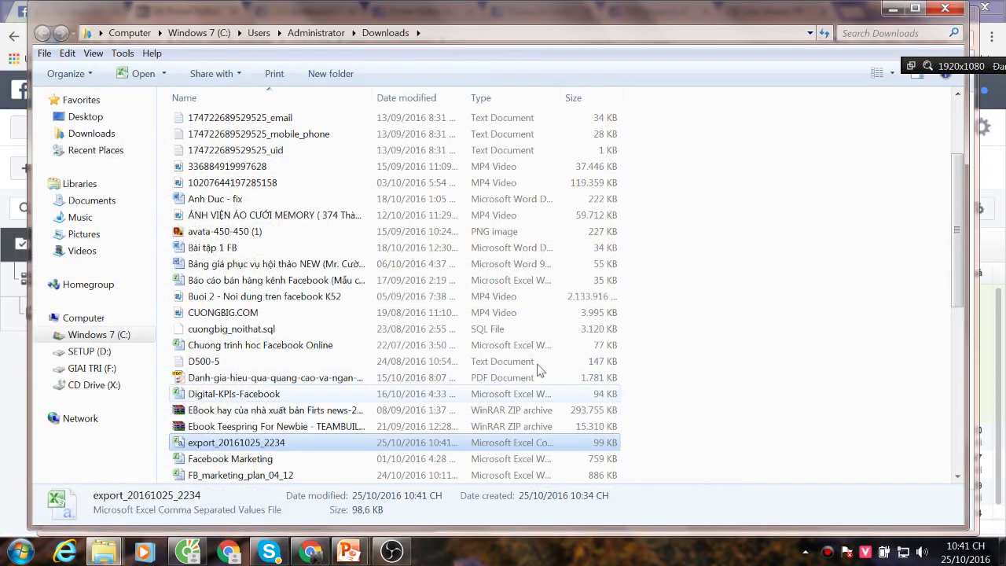
Return to Power Editor and discard all of the ad account's unpublished changes
click(4, 422)
click(778, 127)
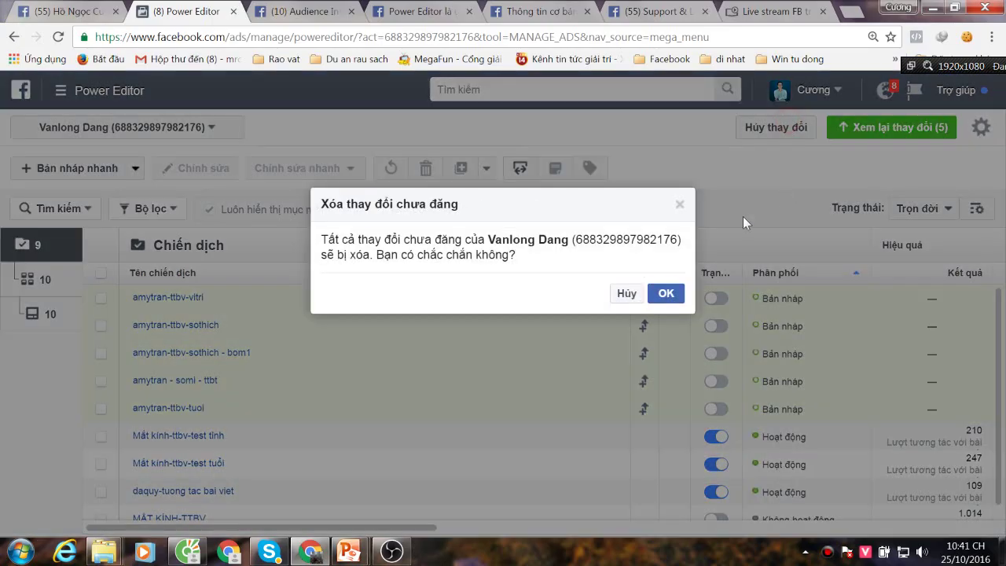
click(667, 293)
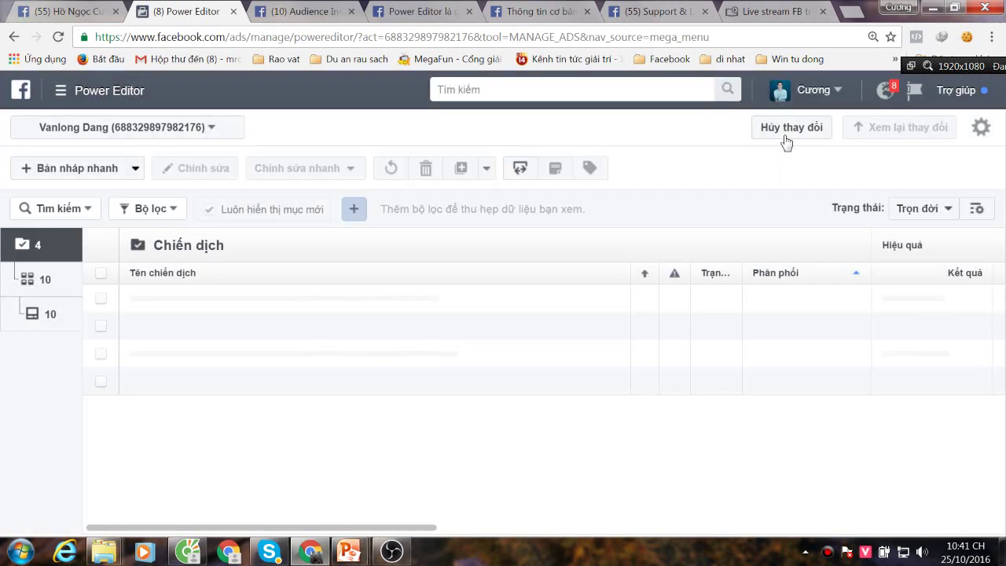
Bulk import the corrected export_20161025_2234.csv from Downloads into the ad account
click(520, 168)
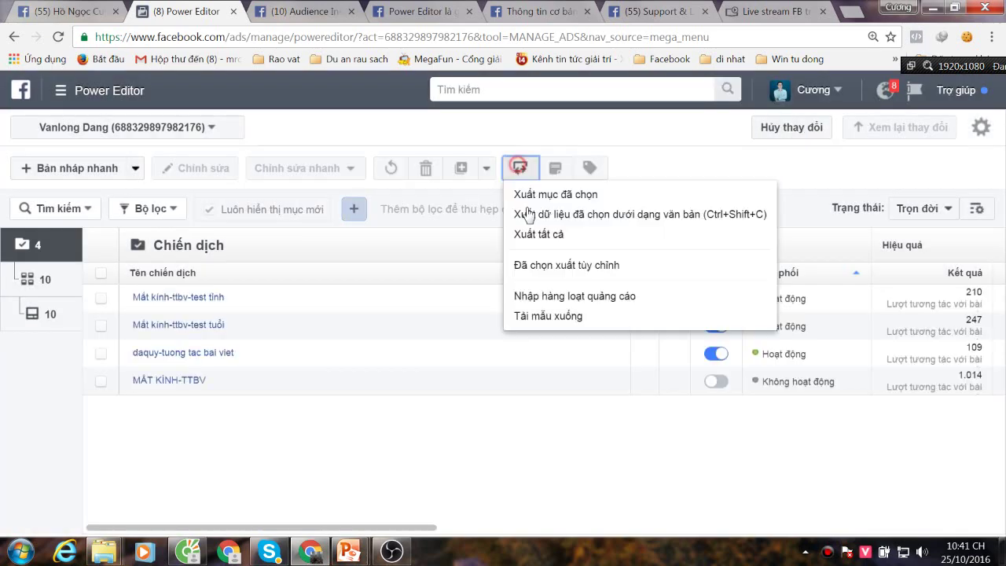
click(541, 297)
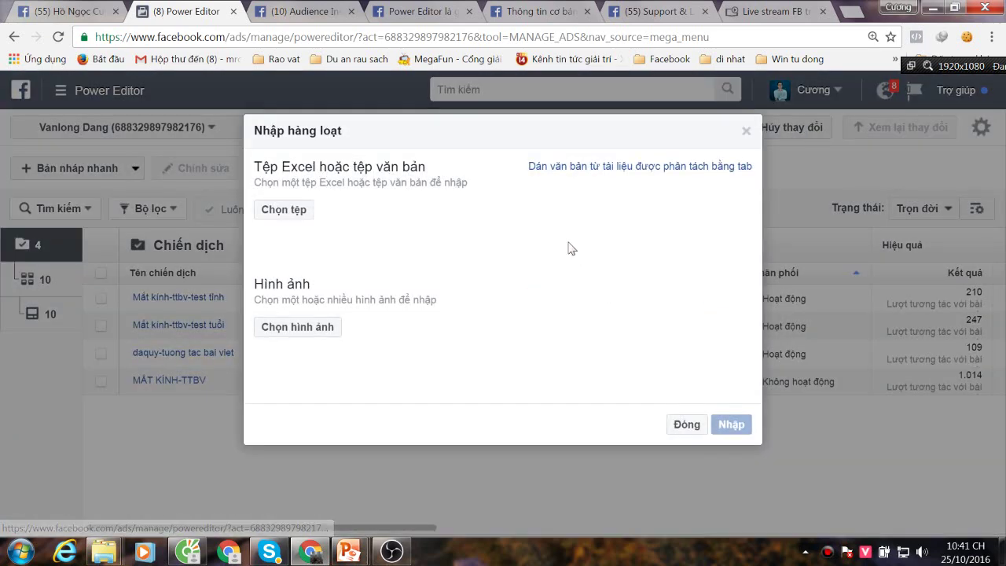
click(281, 209)
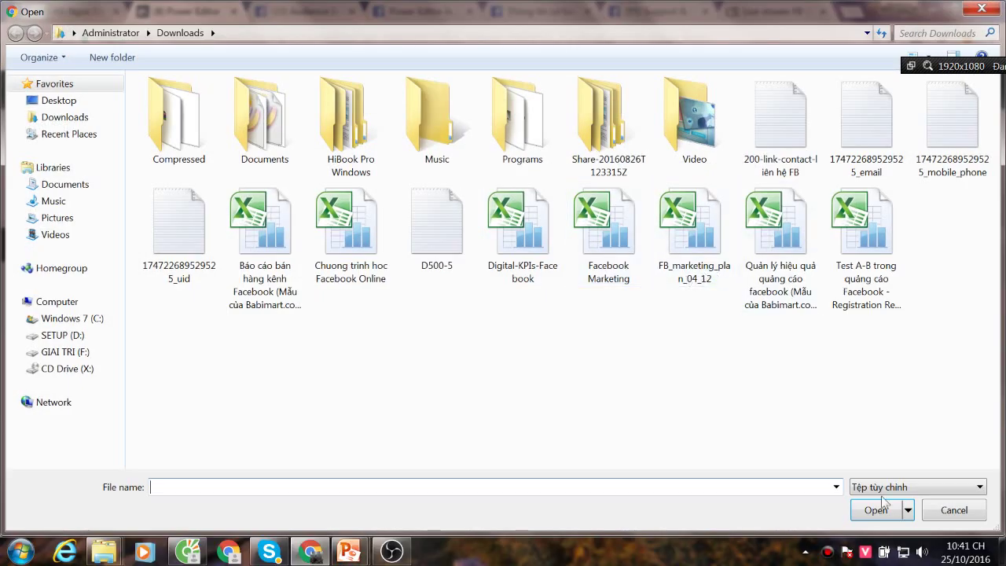
click(878, 492)
click(872, 516)
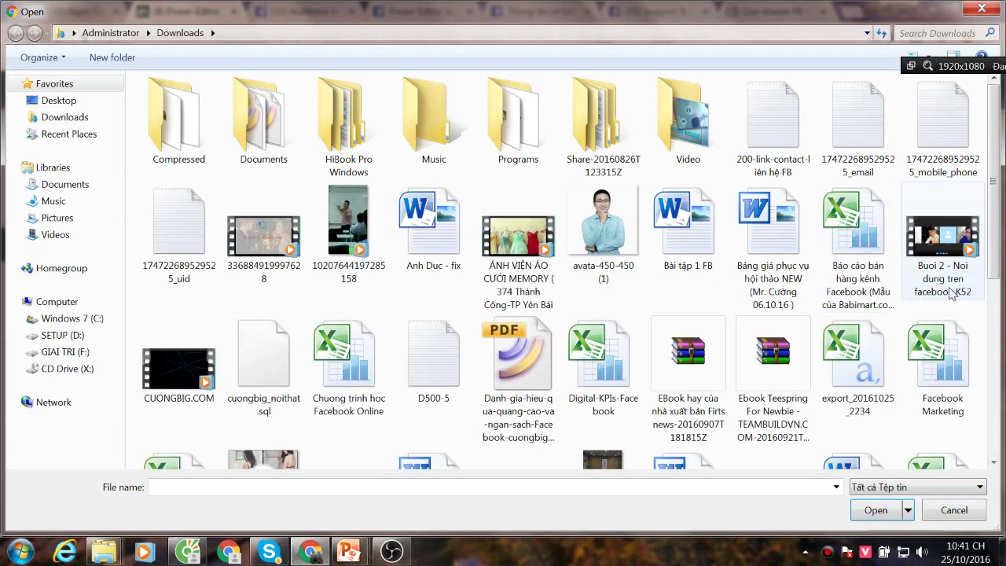
double_click(861, 369)
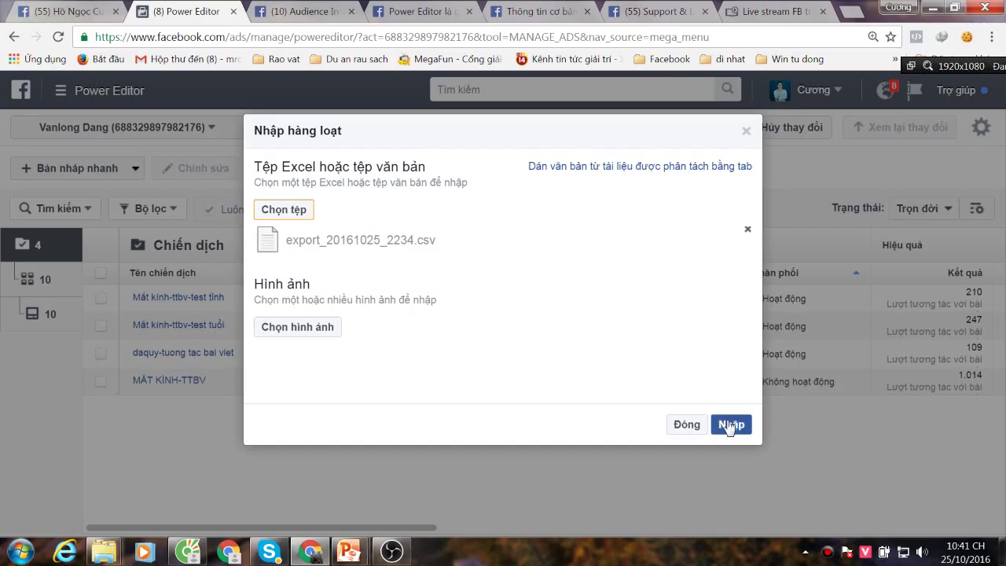
click(729, 421)
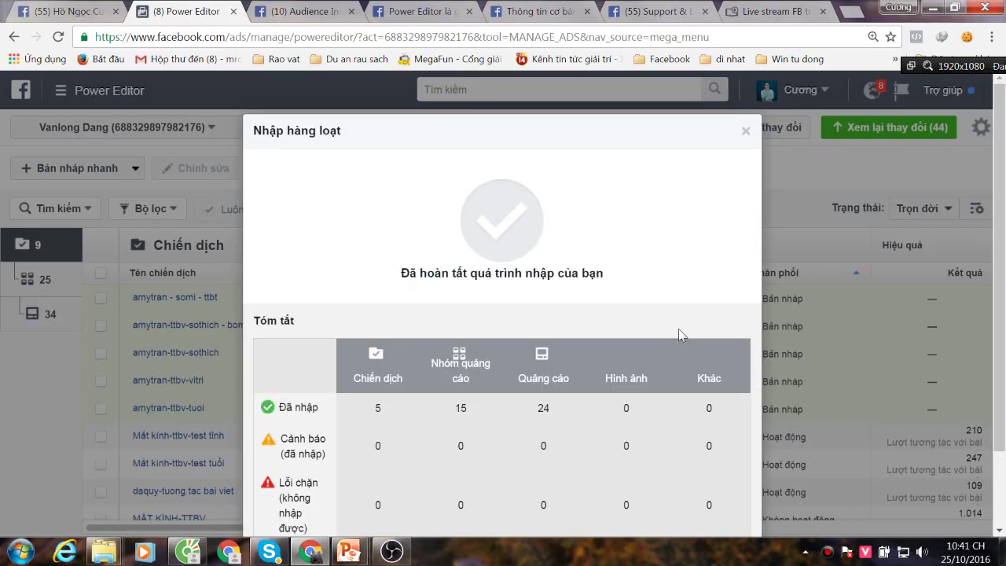
Check the import summary for campaigns, ad sets and ads, including warnings and blocking errors, and close it
scroll(680, 336, down, 1)
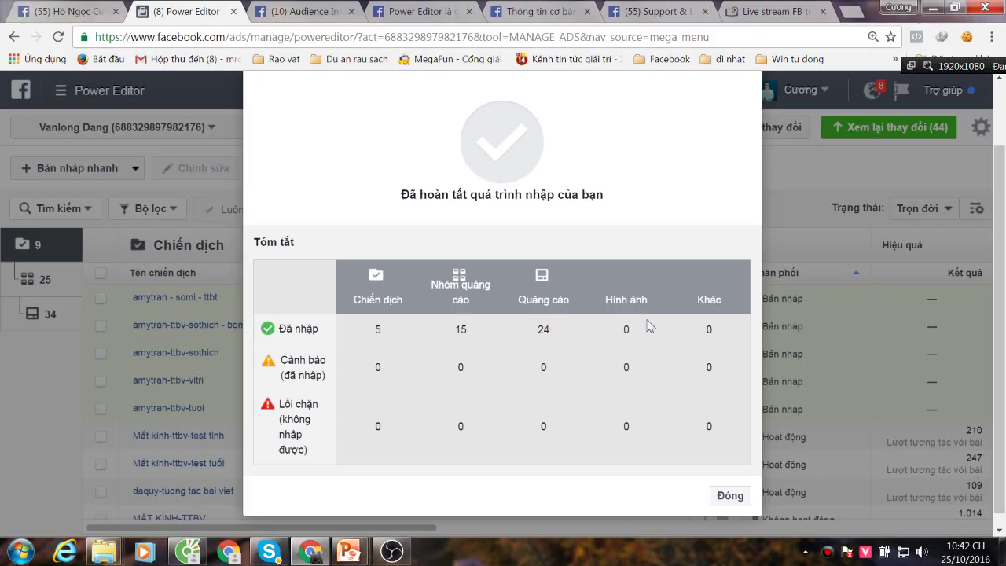
scroll(648, 325, up, 1)
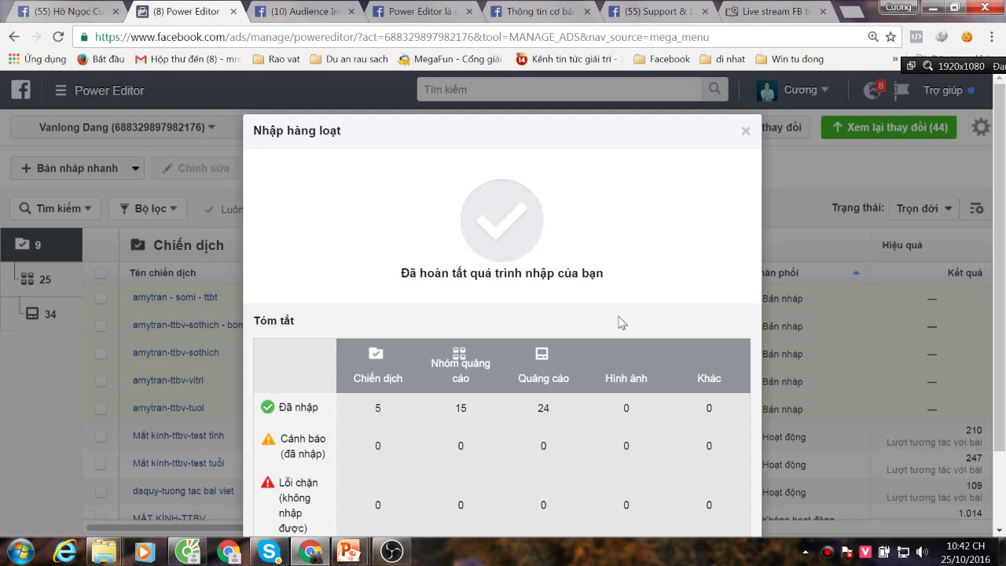
scroll(621, 322, down, 2)
click(721, 478)
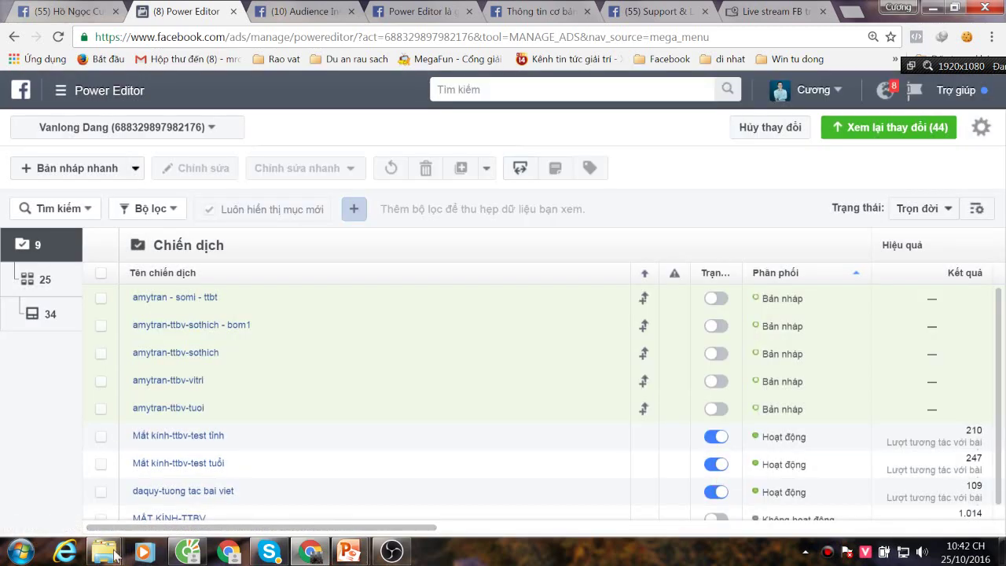
Open the imported export_20161025_2234.csv in Excel again and widen the Campaign ID column to review it
mouse_move(115, 556)
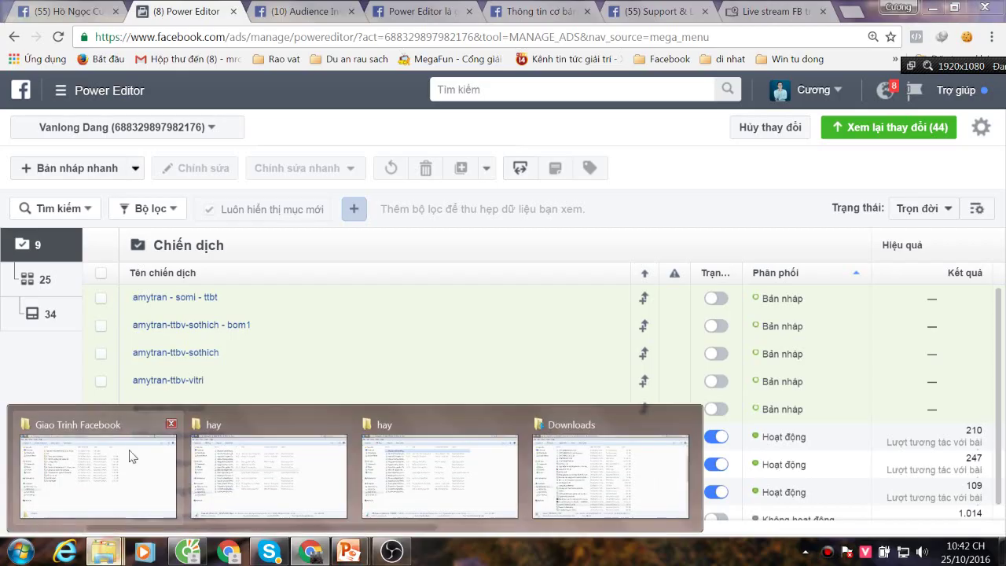
click(578, 464)
double_click(259, 443)
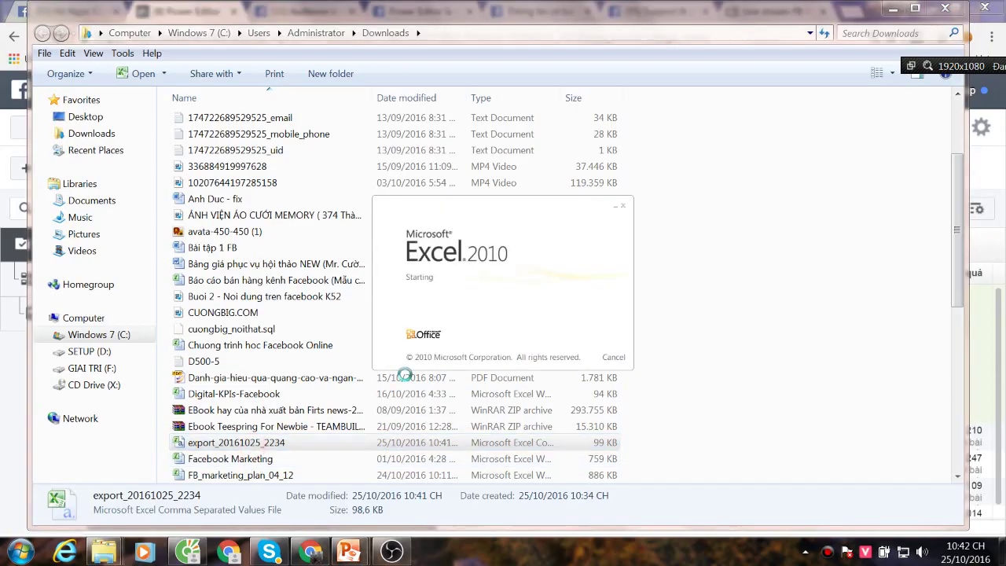
click(38, 175)
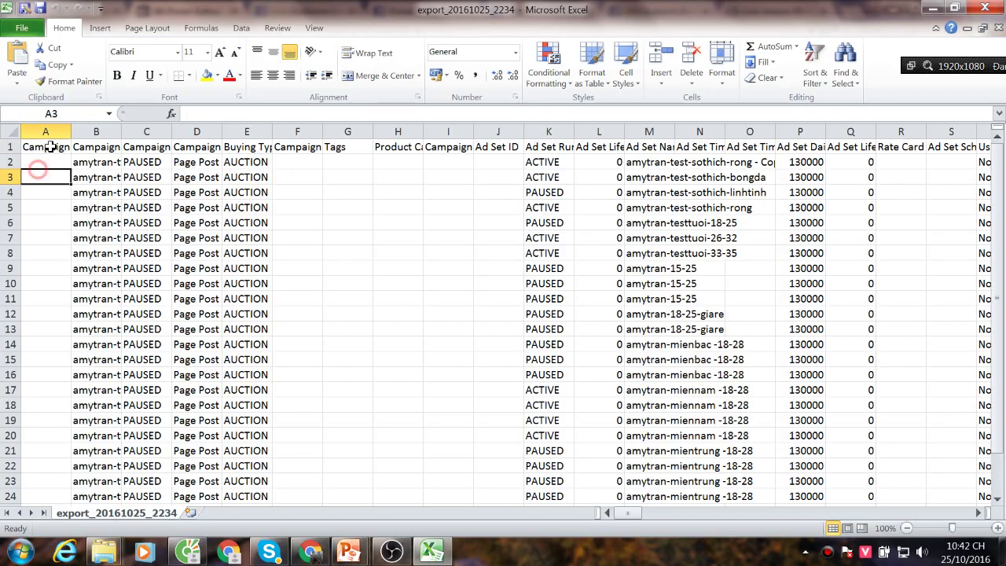
drag(70, 131, 104, 131)
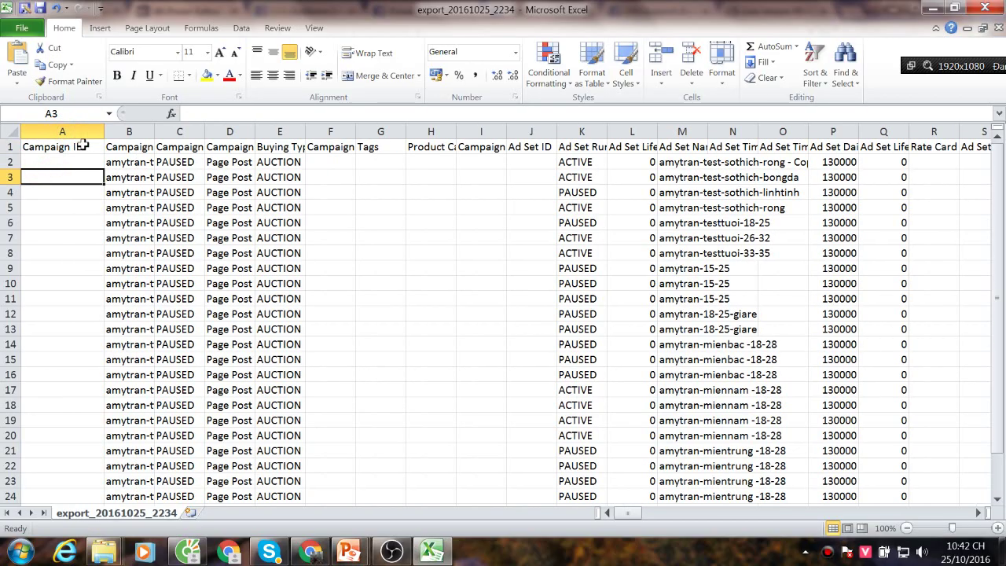
click(82, 147)
click(66, 202)
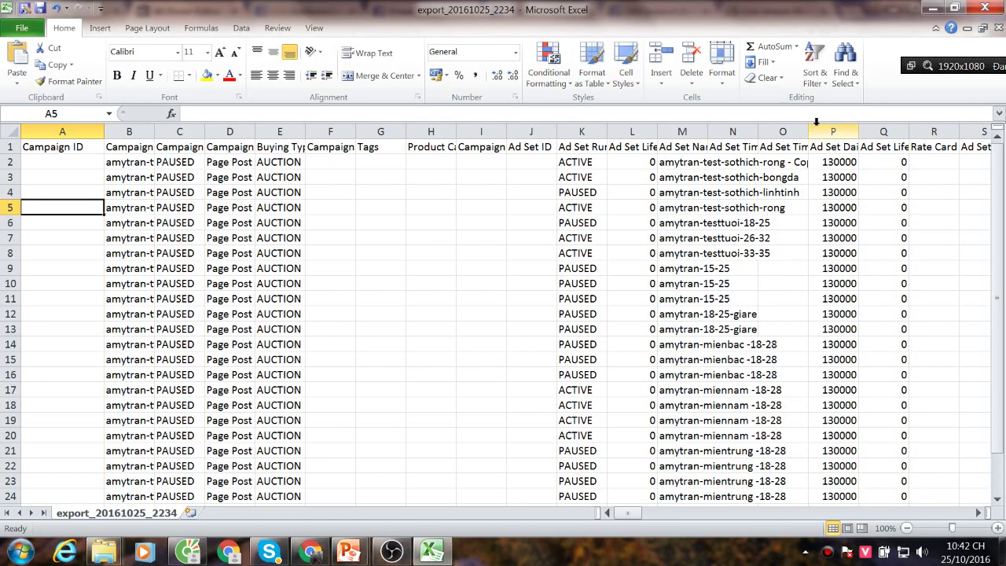
Widen the Ad Set Time Start, Ad Set Time Stop and Ad Set Name columns to check their contents
drag(813, 128, 883, 131)
click(759, 129)
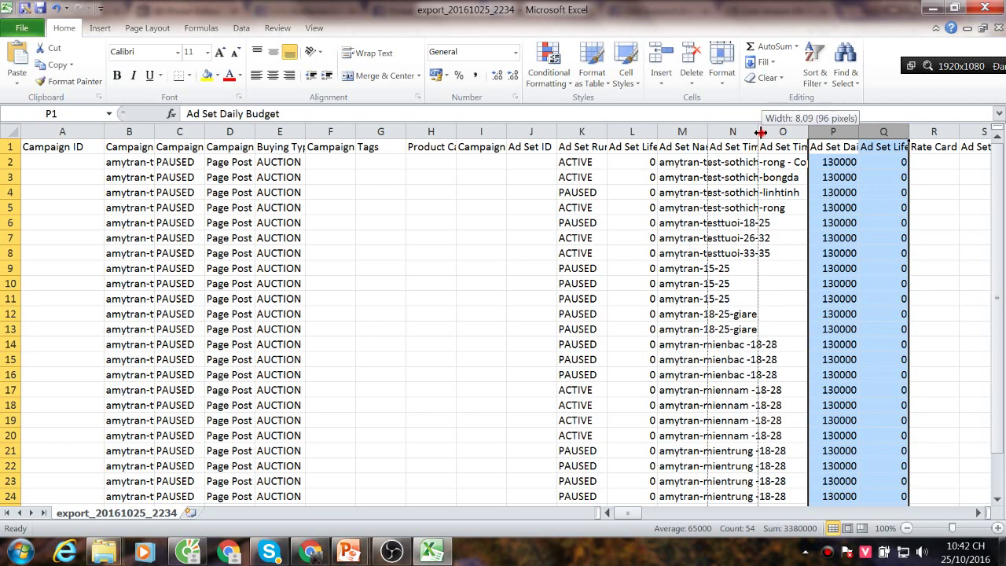
drag(759, 131, 917, 131)
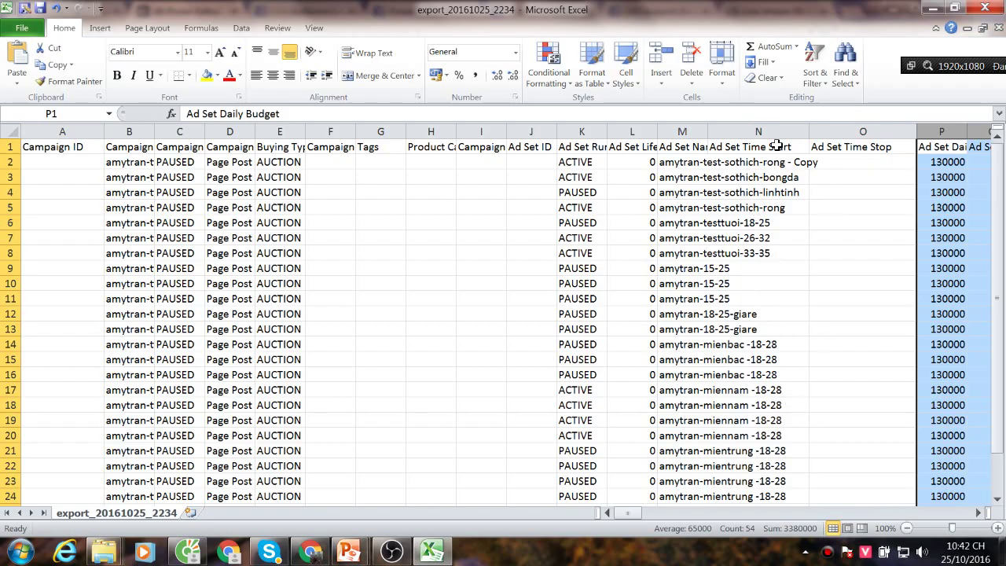
drag(707, 136, 795, 134)
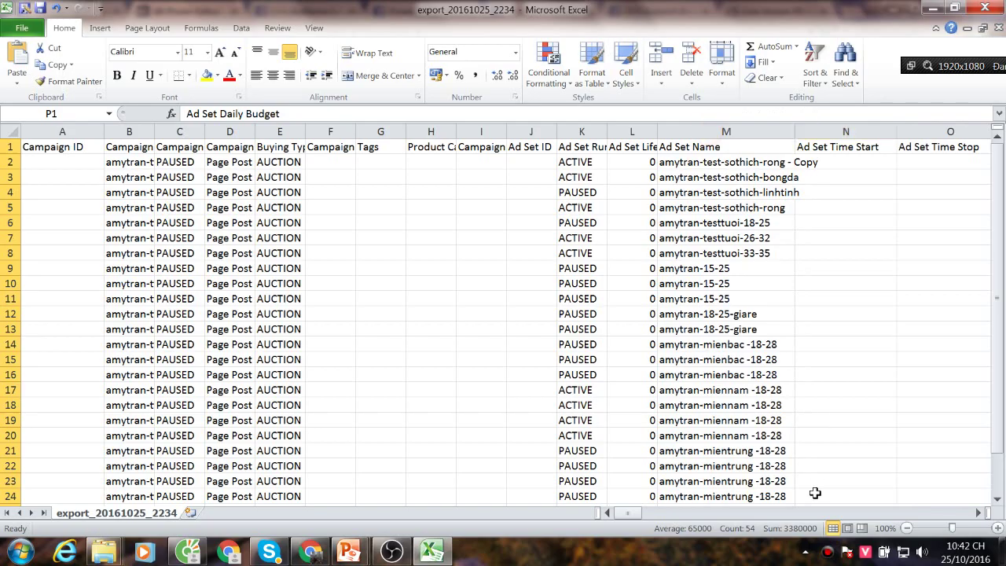
Widen the Ad Set Daily Budget column and review the budget values down its rows
drag(637, 518, 656, 521)
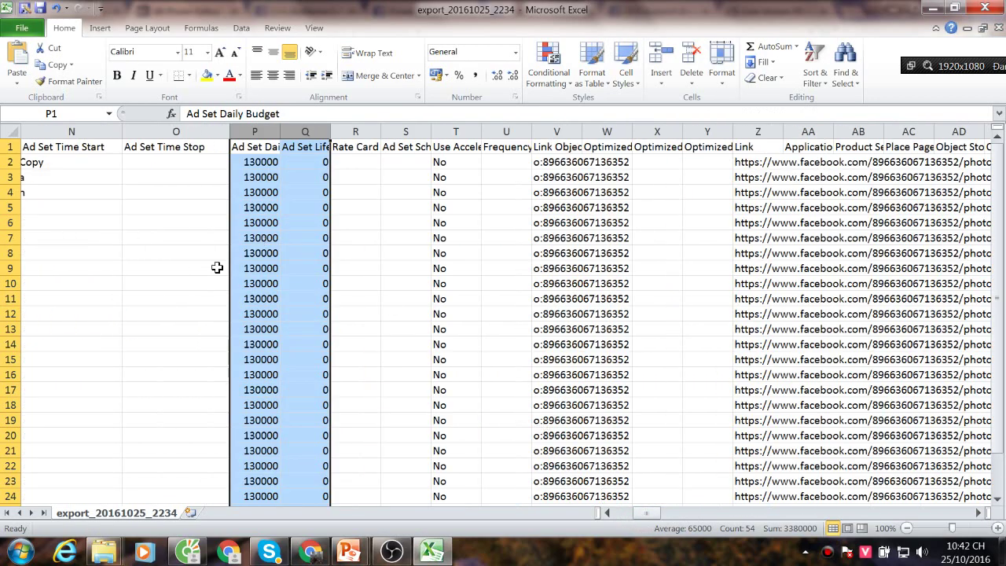
click(186, 253)
drag(280, 131, 377, 132)
click(343, 174)
scroll(343, 326, down, 1)
click(344, 325)
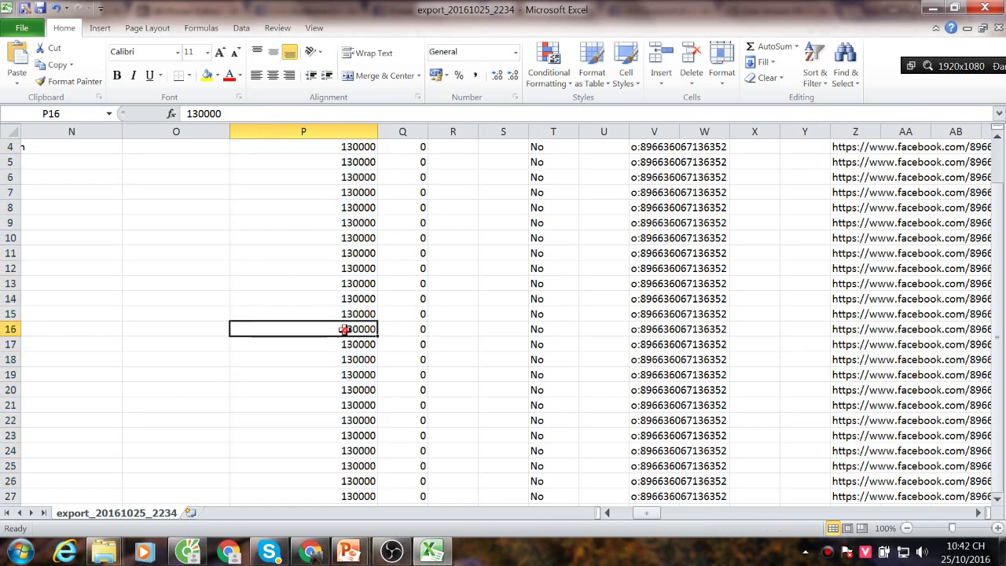
scroll(344, 326, up, 2)
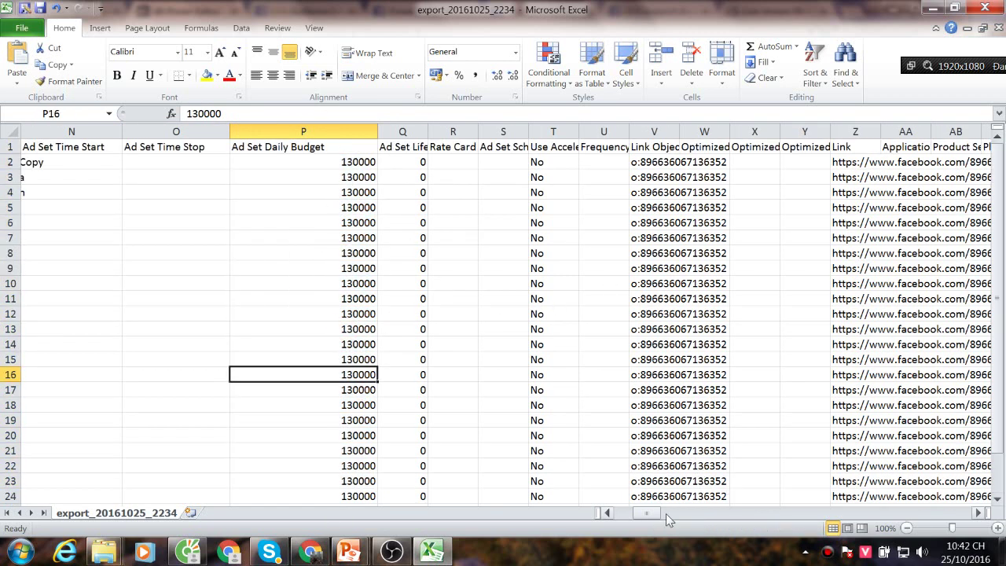
Widen the Story ID column and check the neighbouring Ad ID column down its rows
drag(656, 513, 770, 514)
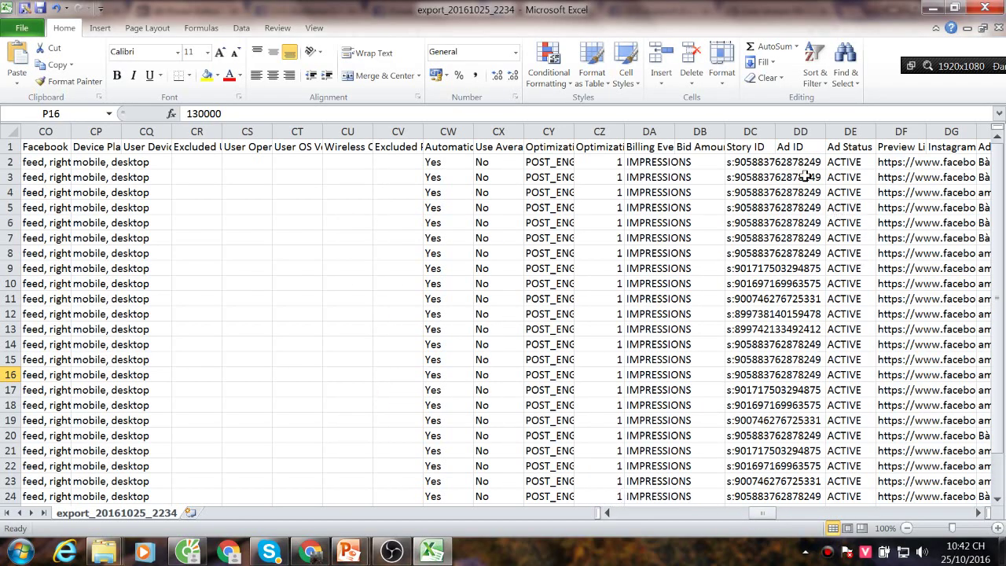
drag(775, 131, 845, 129)
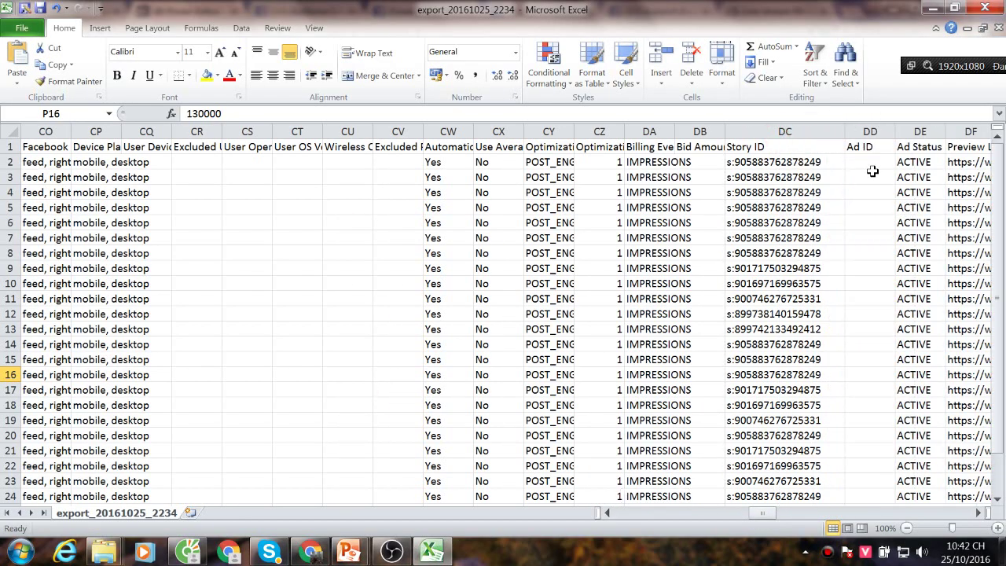
drag(873, 172, 873, 495)
scroll(863, 254, up, 1)
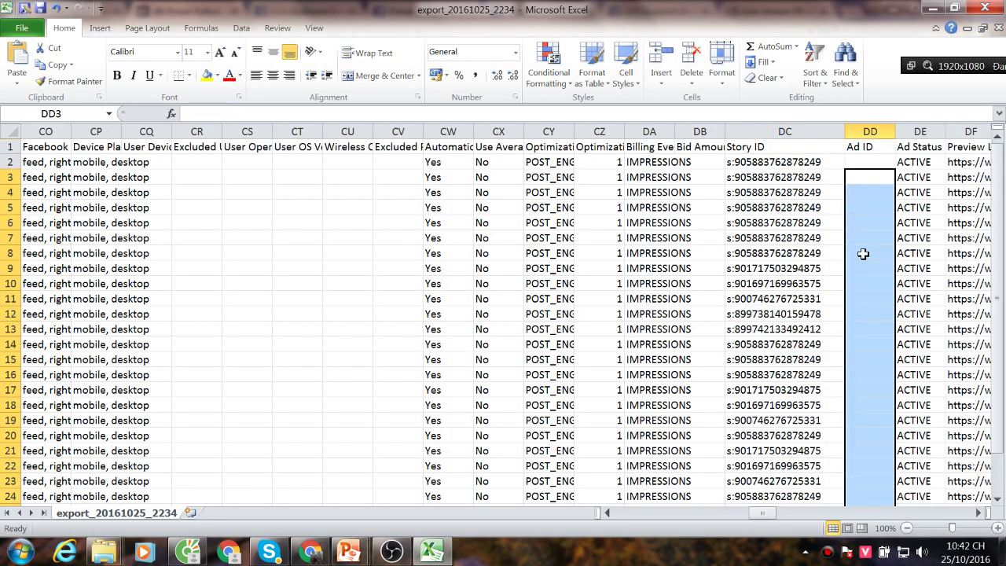
Review the Ad Status column down to the last row and close the workbook without saving the changes
click(907, 178)
click(926, 148)
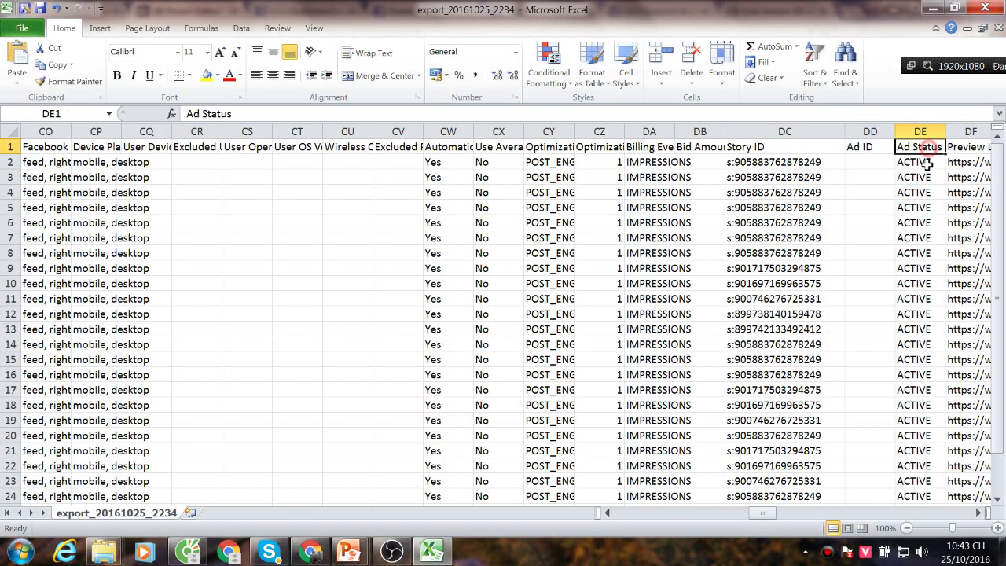
click(925, 163)
scroll(905, 283, down, 3)
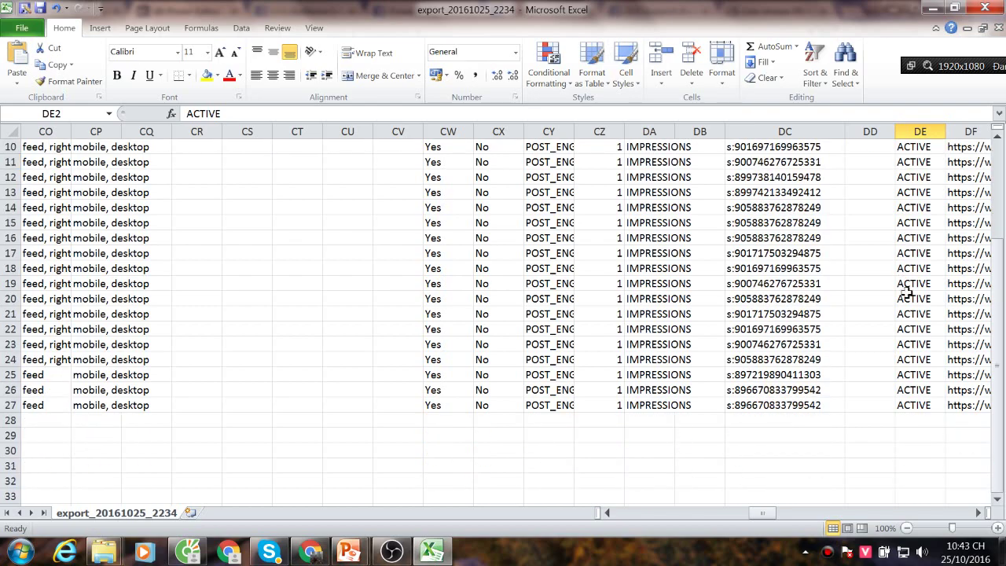
scroll(907, 293, up, 3)
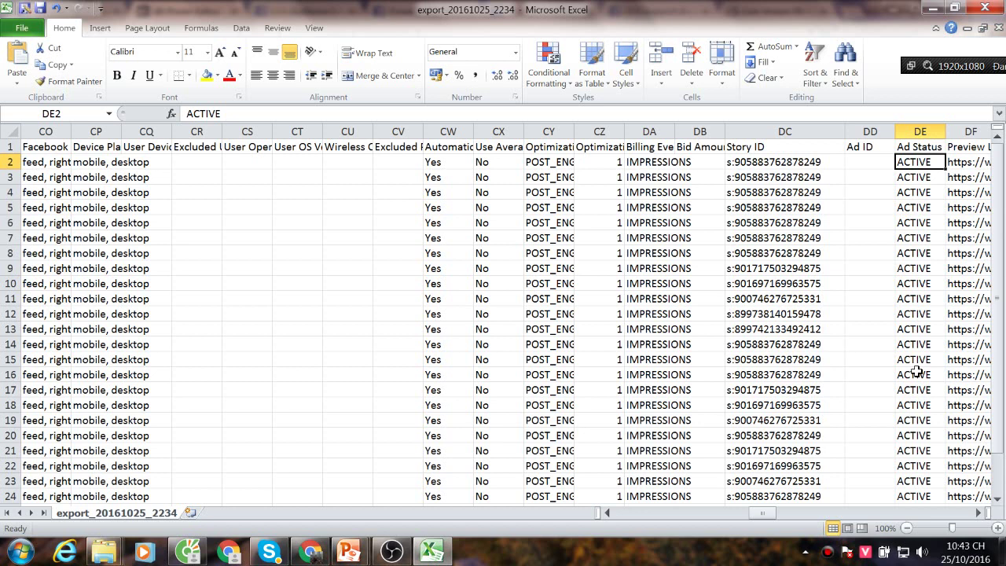
scroll(894, 377, down, 5)
scroll(842, 370, up, 5)
click(986, 8)
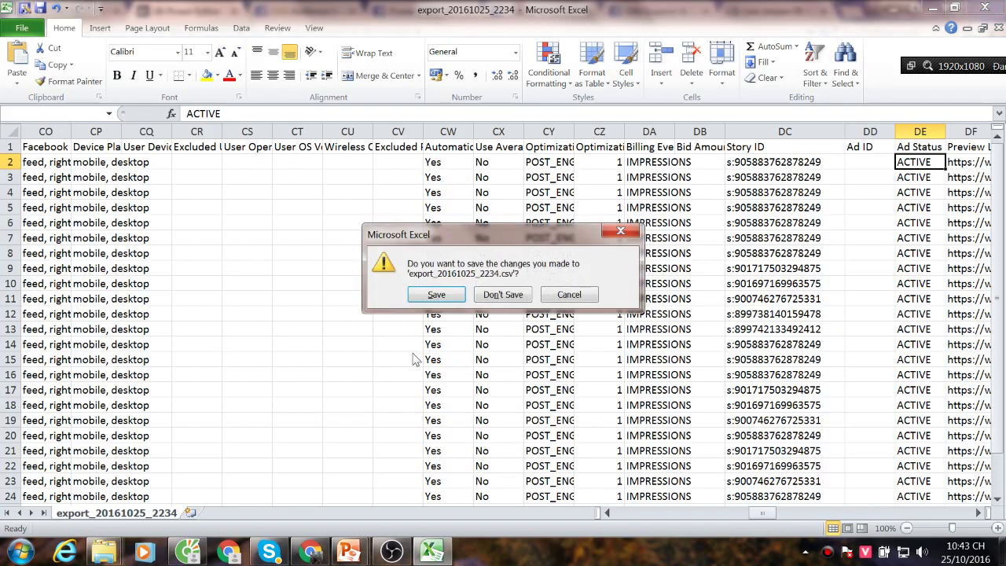
click(493, 295)
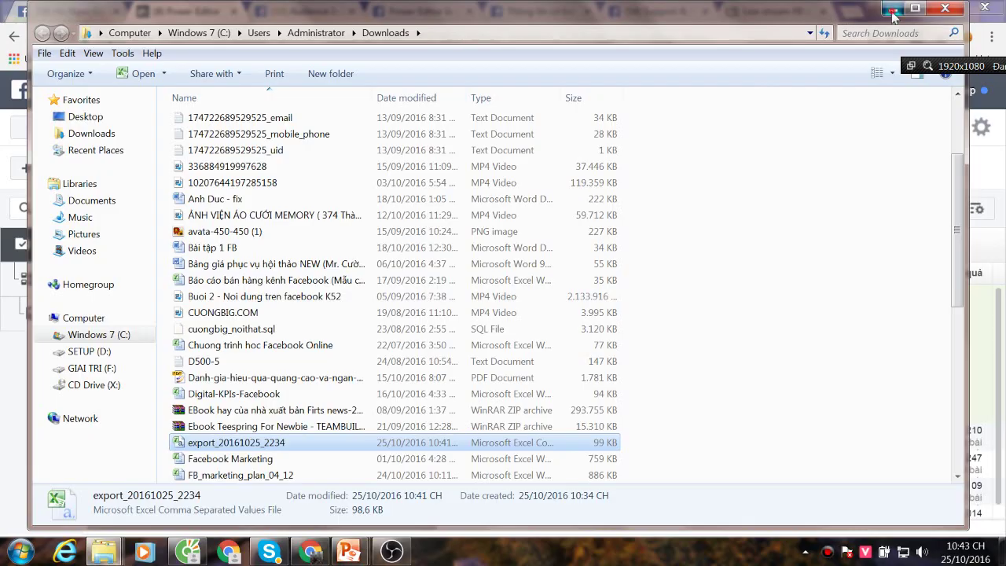
Return to Power Editor and review the imported amytran draft campaigns
key(alt+Tab)
scroll(386, 385, down, 1)
scroll(386, 389, up, 1)
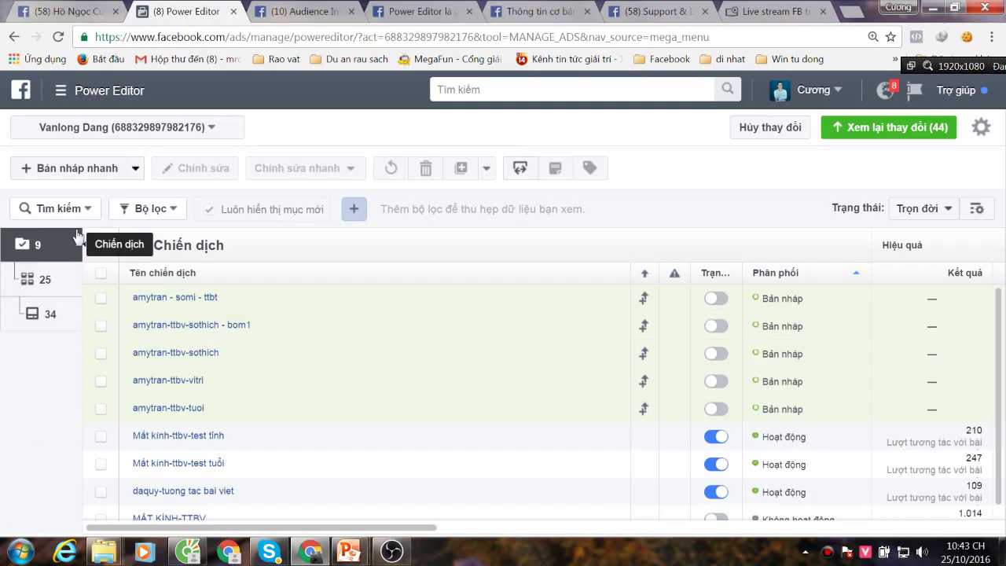
scroll(370, 263, down, 1)
scroll(322, 323, up, 1)
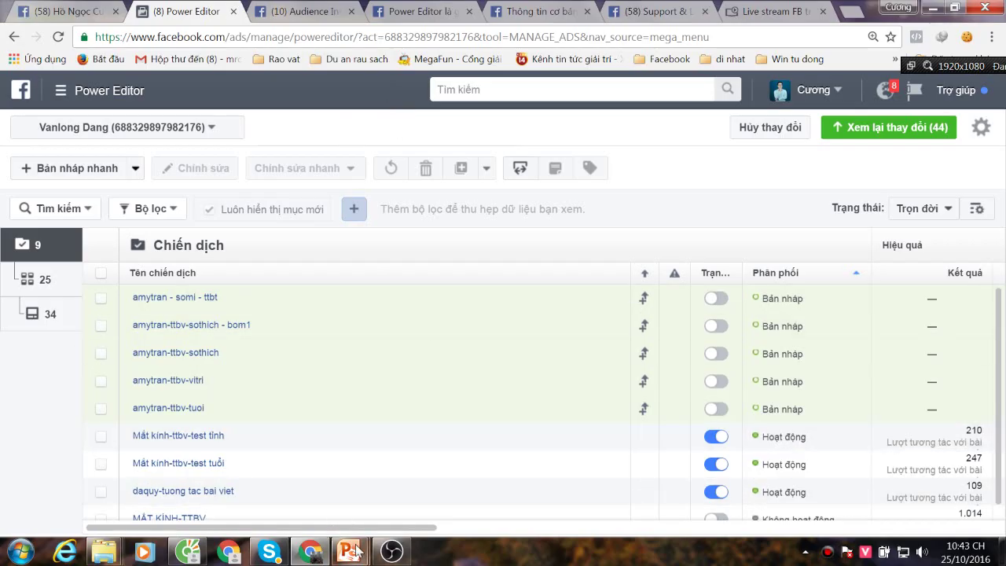
Reopen export_20161025_2234.csv from the Downloads folder in Excel
mouse_move(348, 551)
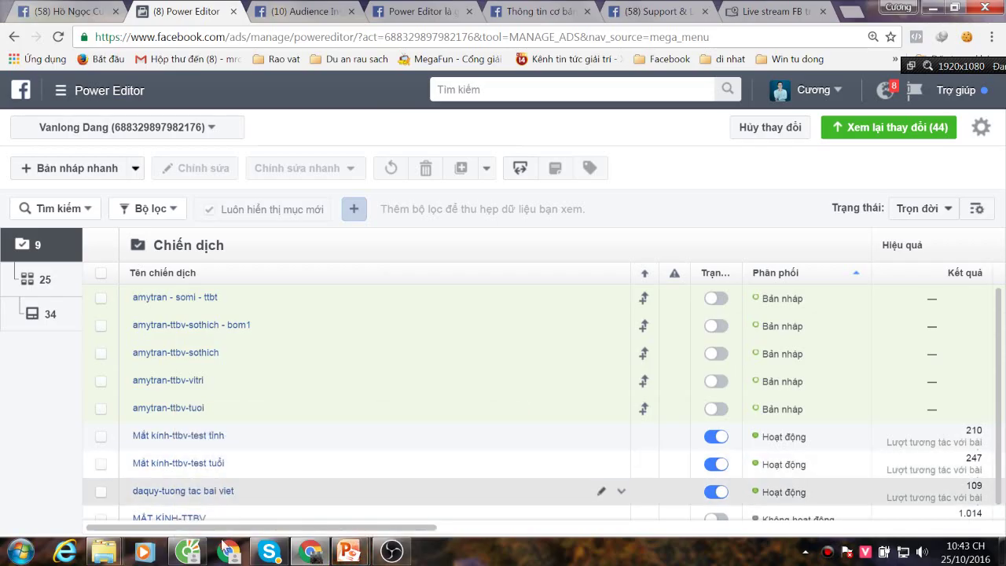
click(392, 550)
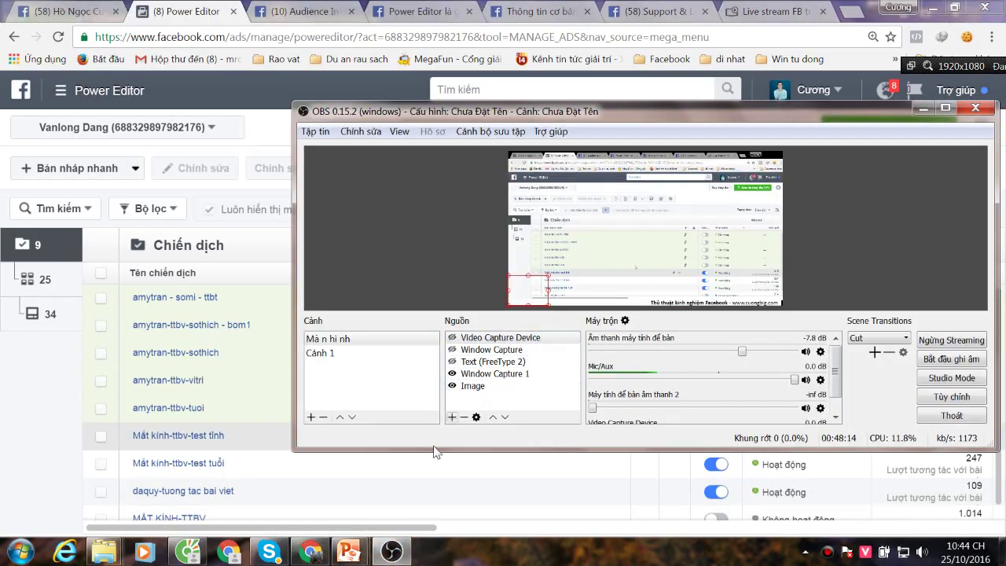
mouse_move(105, 552)
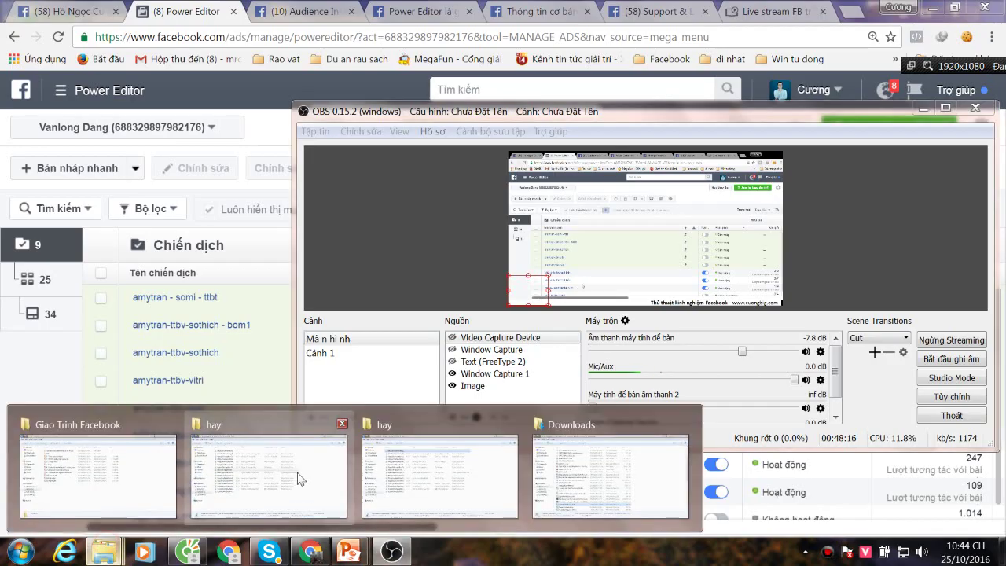
click(606, 478)
double_click(232, 442)
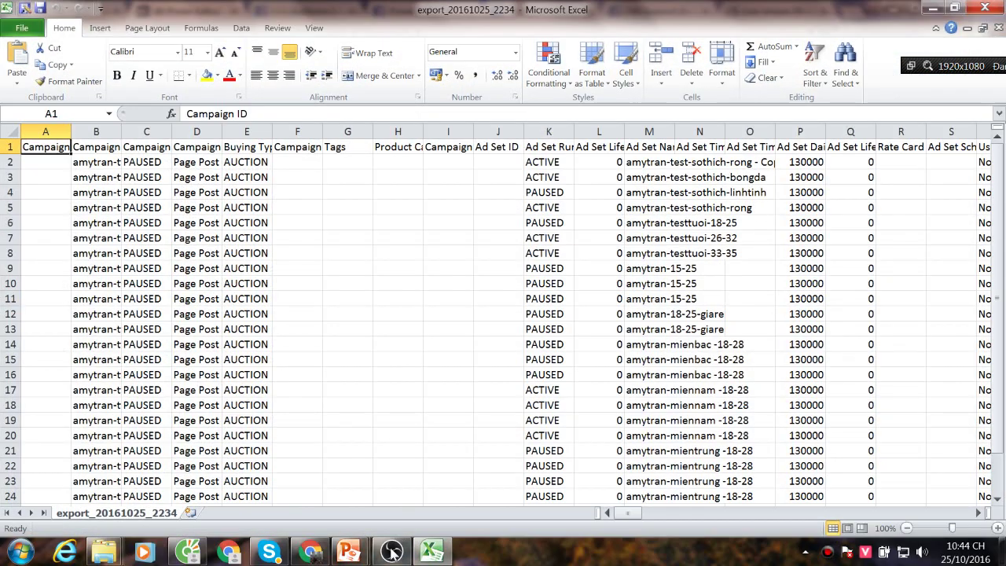
Switch to OBS and add a new Window Capture source for the Excel window showing export_20161025_2234, with cursor capture enabled
click(349, 551)
click(391, 551)
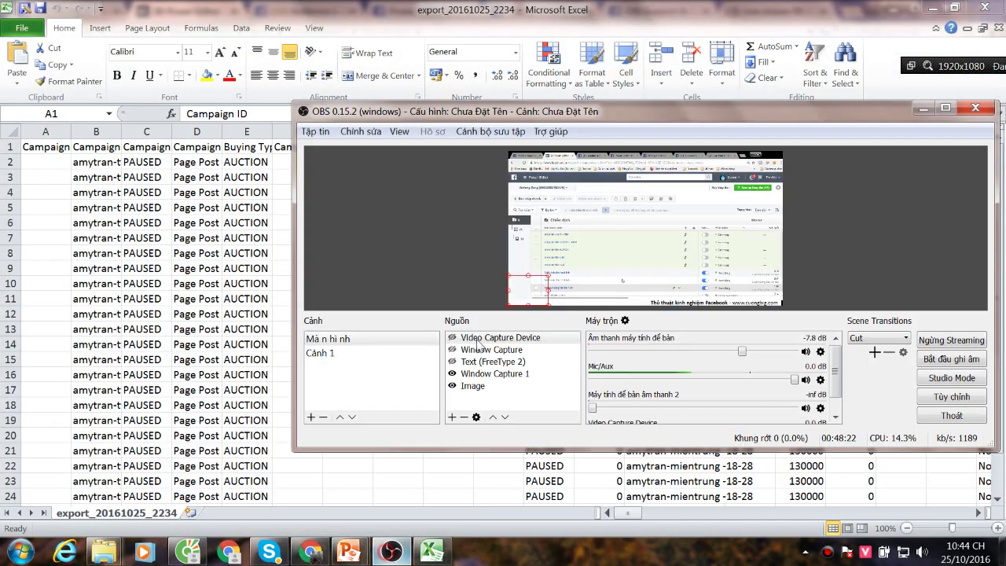
click(452, 419)
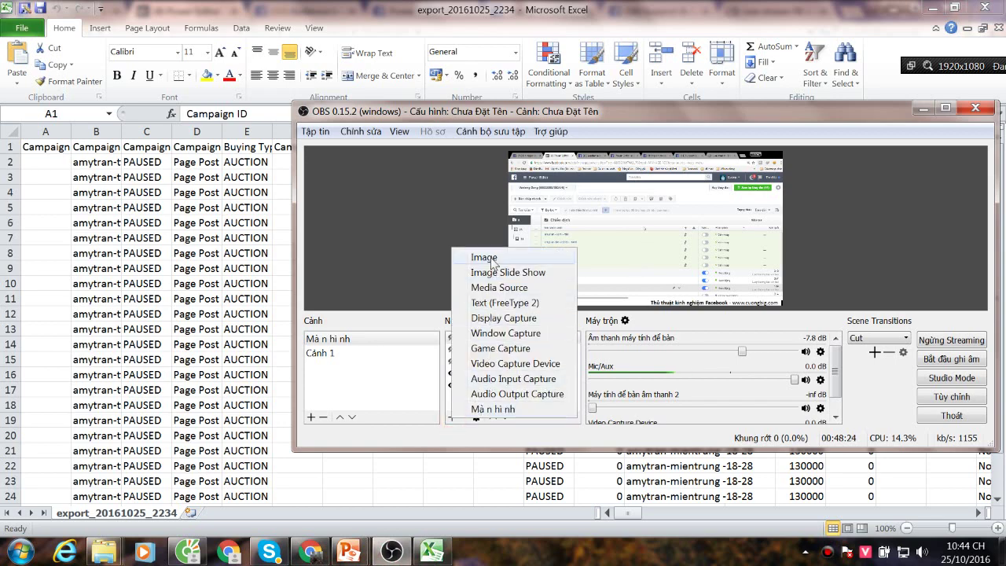
click(490, 334)
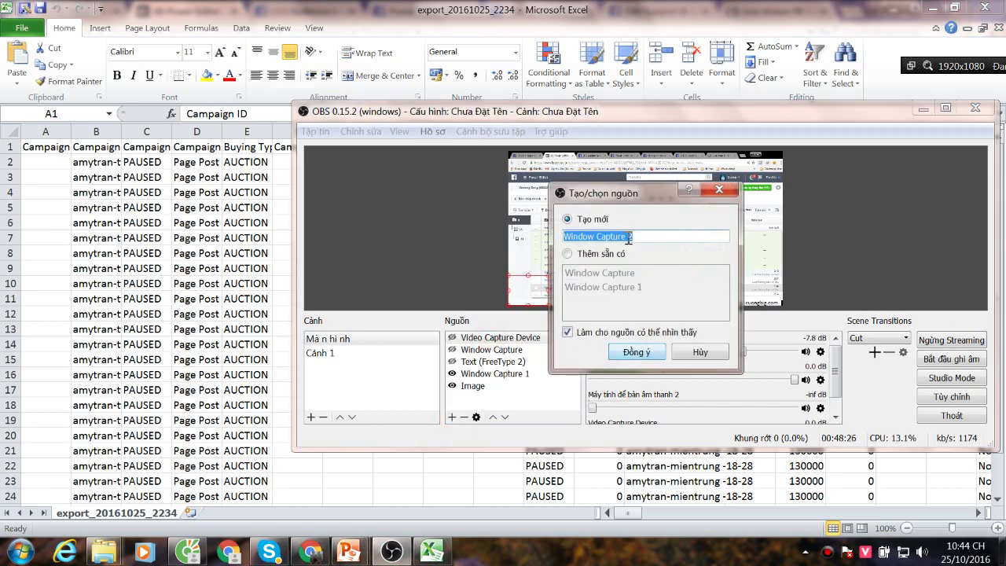
click(646, 353)
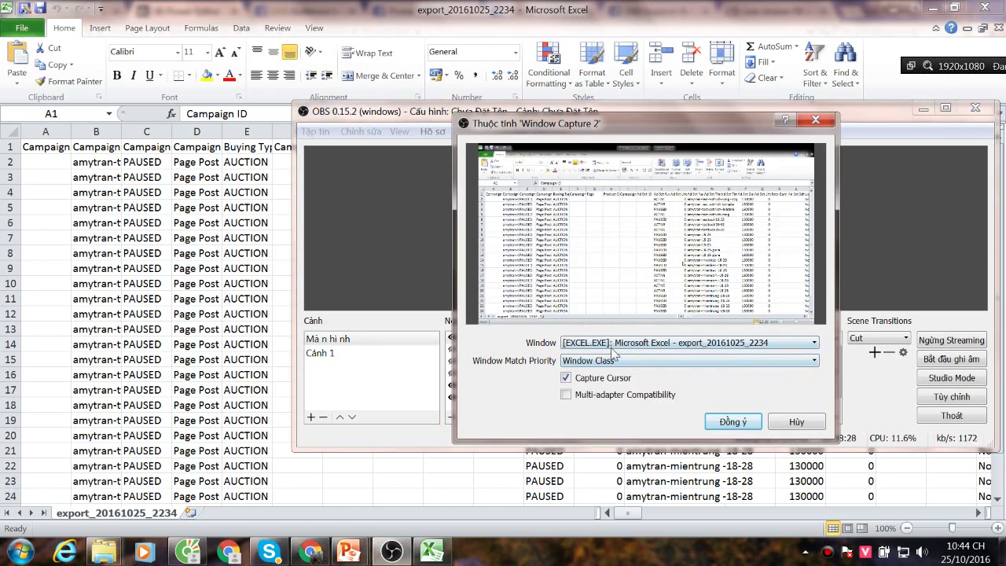
click(731, 422)
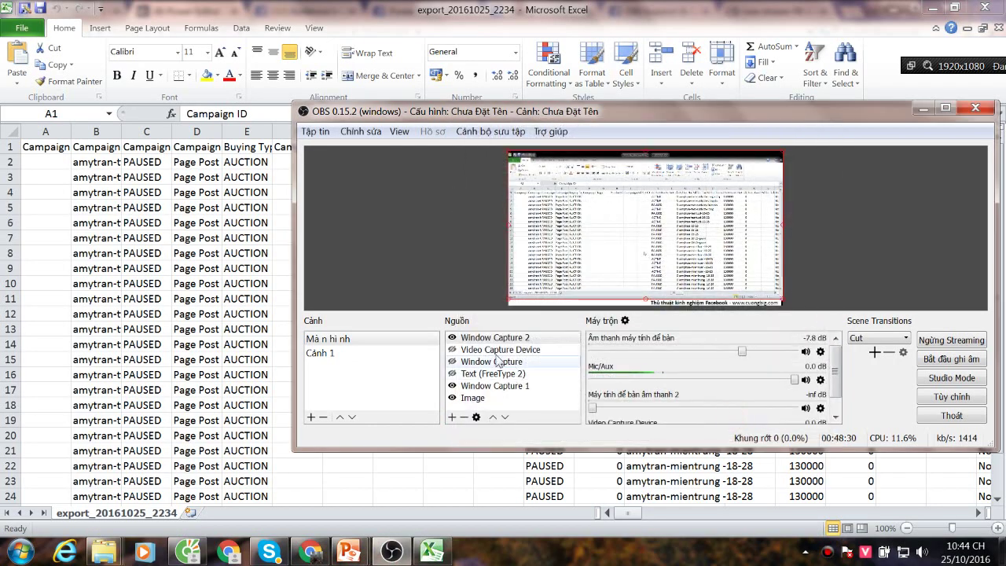
click(525, 338)
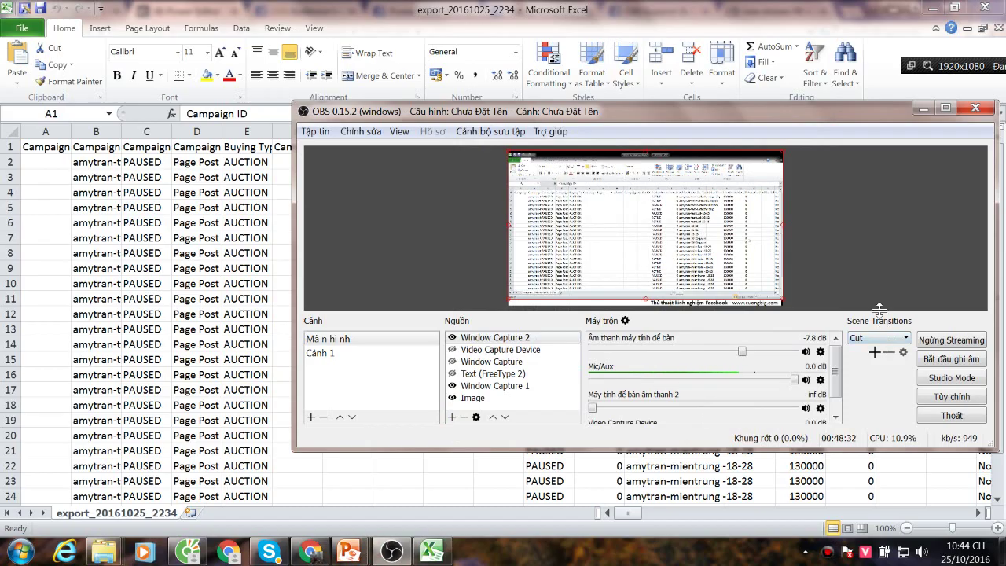
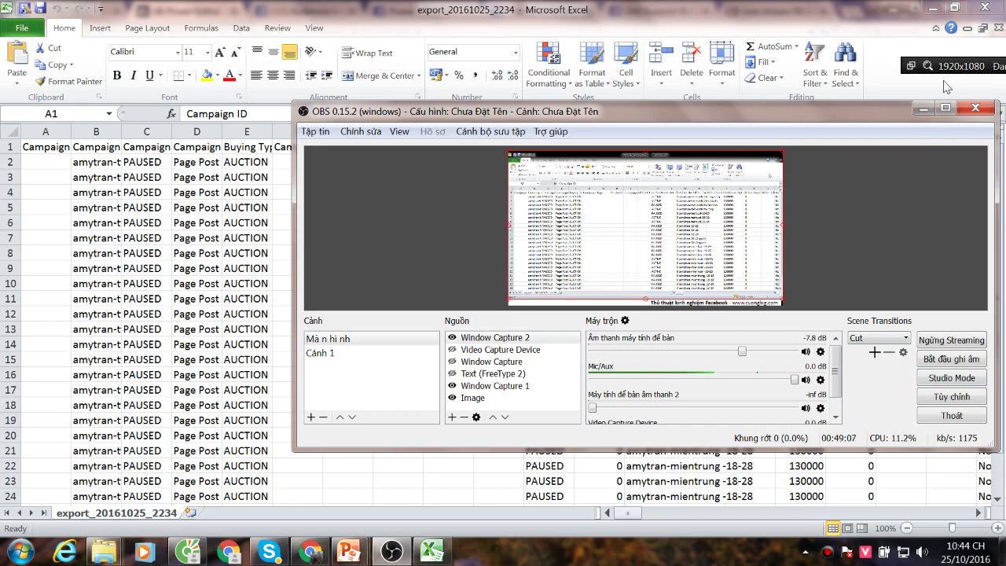
Minimize OBS and close the export workbook, Excel and the Downloads folder to return to Power Editor
click(922, 110)
click(346, 239)
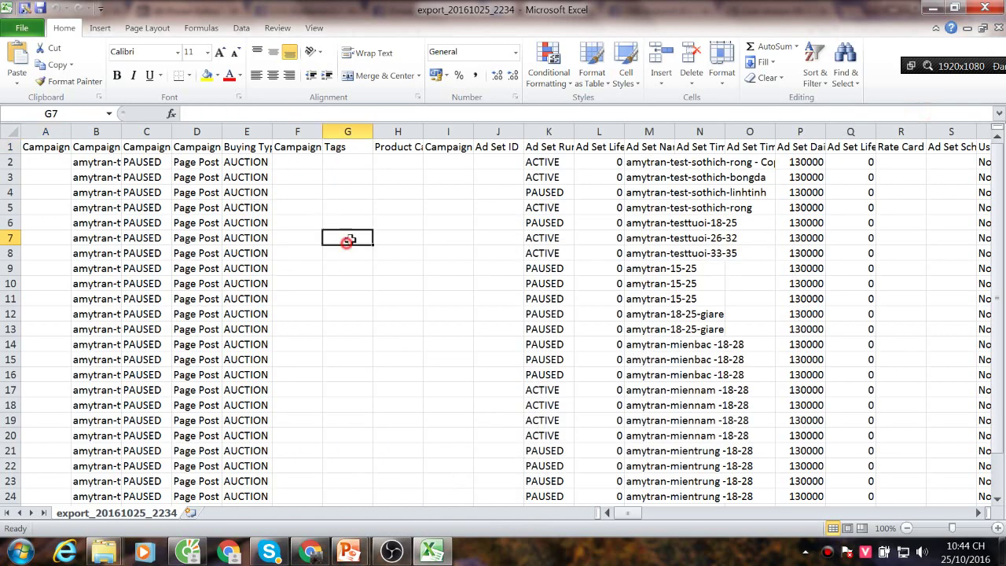
scroll(401, 310, down, 1)
scroll(407, 313, up, 1)
click(997, 28)
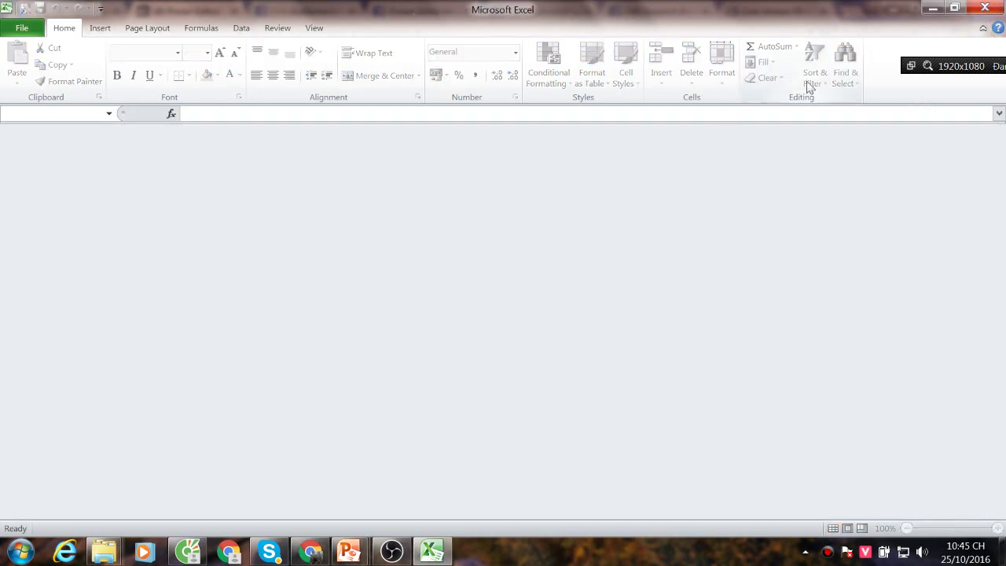
click(985, 8)
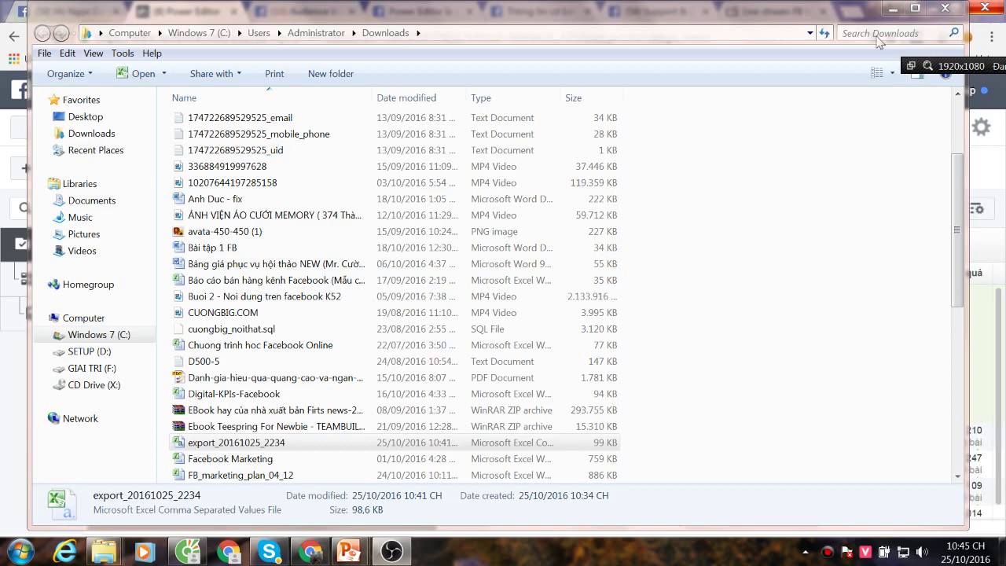
click(945, 8)
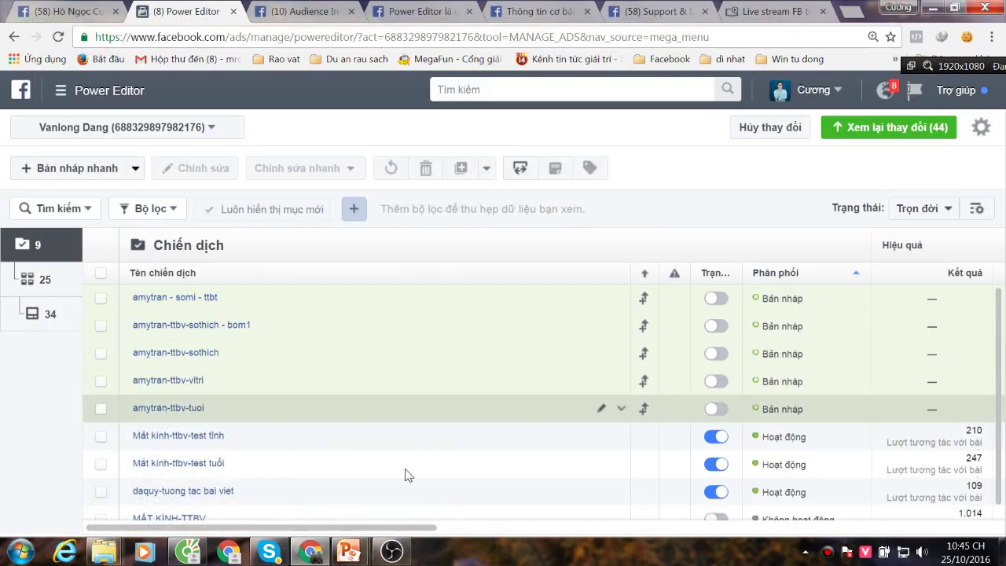
Discard the unpublished imported campaigns, ad sets and ads from the current ad account
click(189, 128)
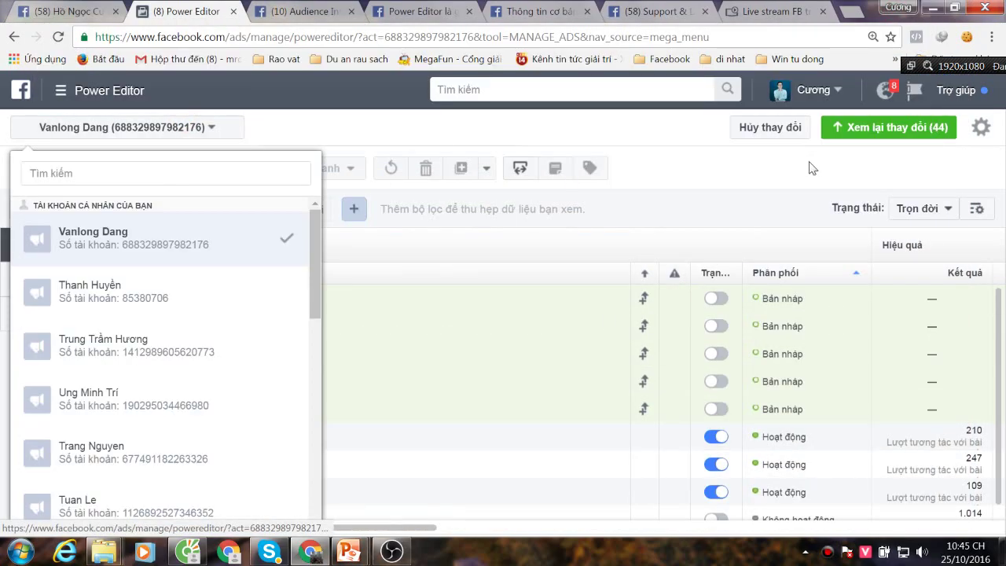
click(780, 127)
click(666, 291)
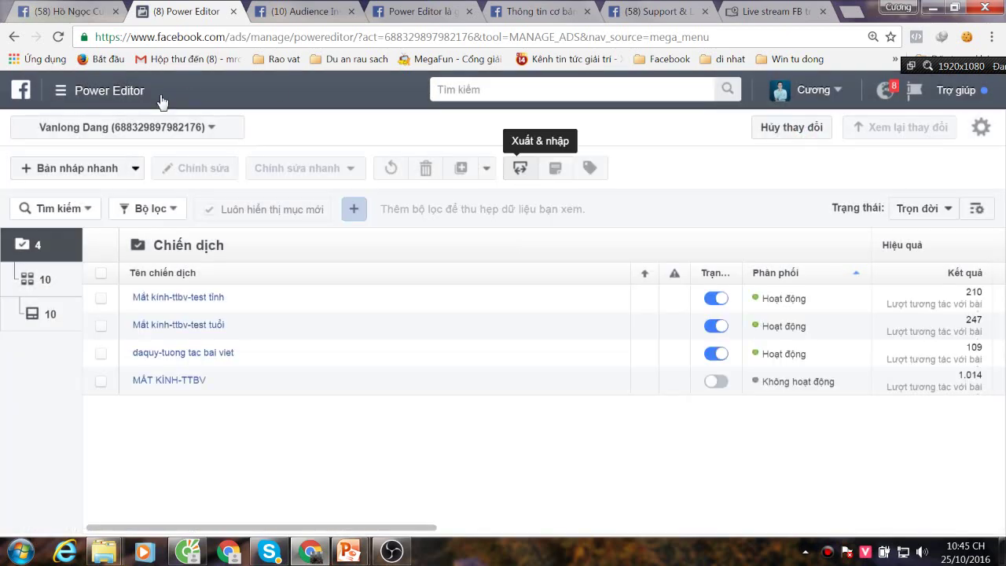
click(151, 127)
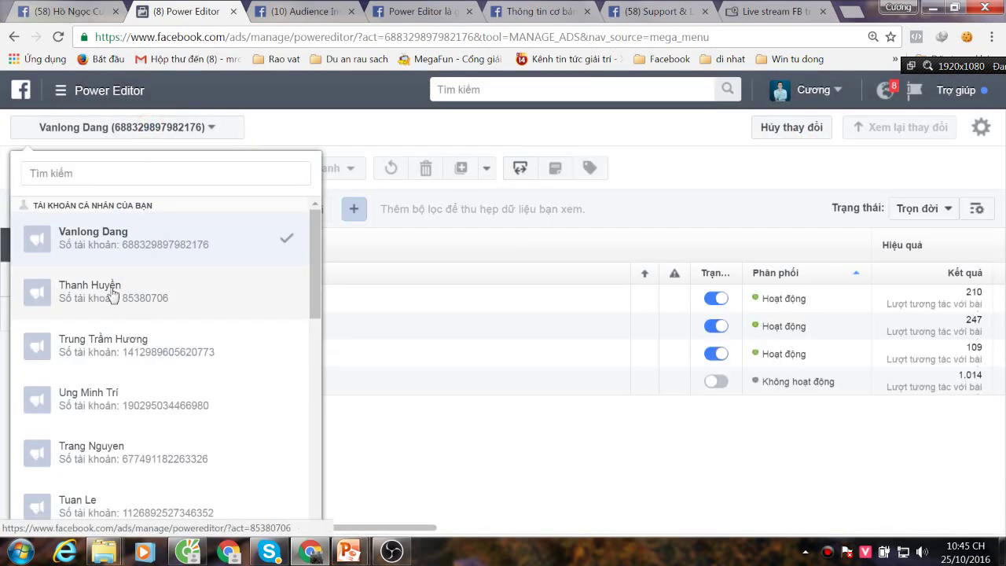
scroll(179, 310, down, 2)
scroll(179, 310, down, 5)
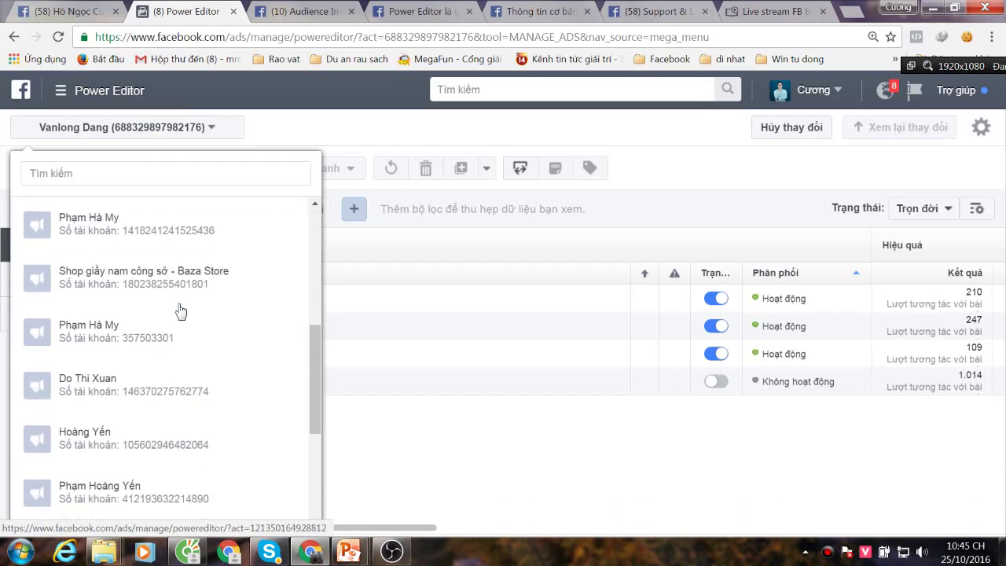
click(705, 182)
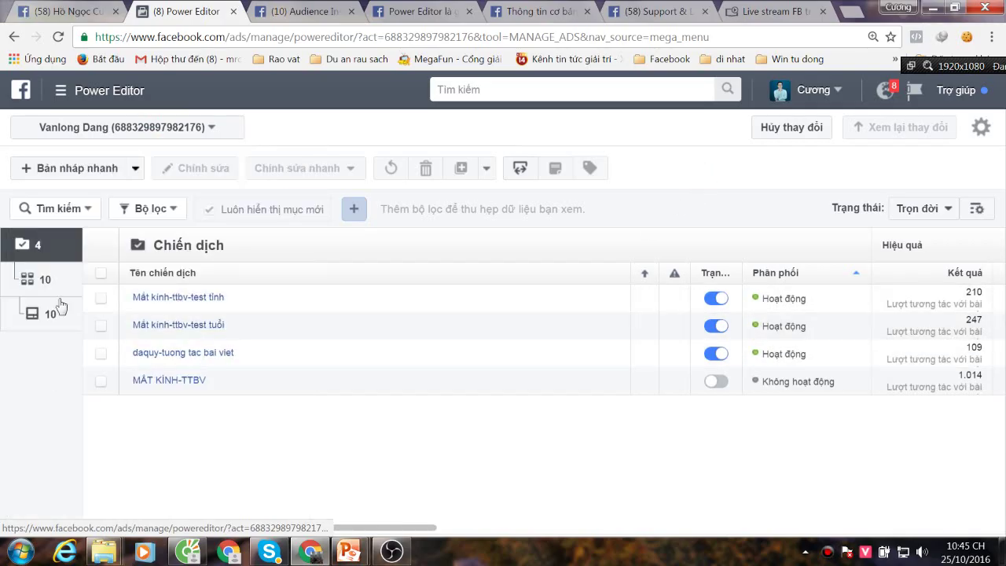
Select all four campaigns in the campaign list and export the selected items to a CSV file
click(101, 298)
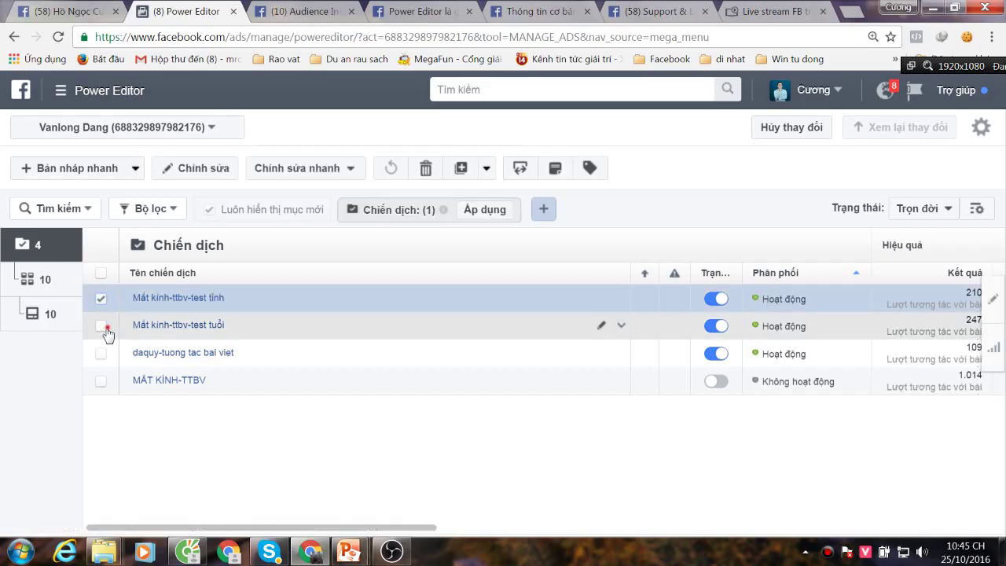
click(100, 326)
click(101, 355)
click(101, 382)
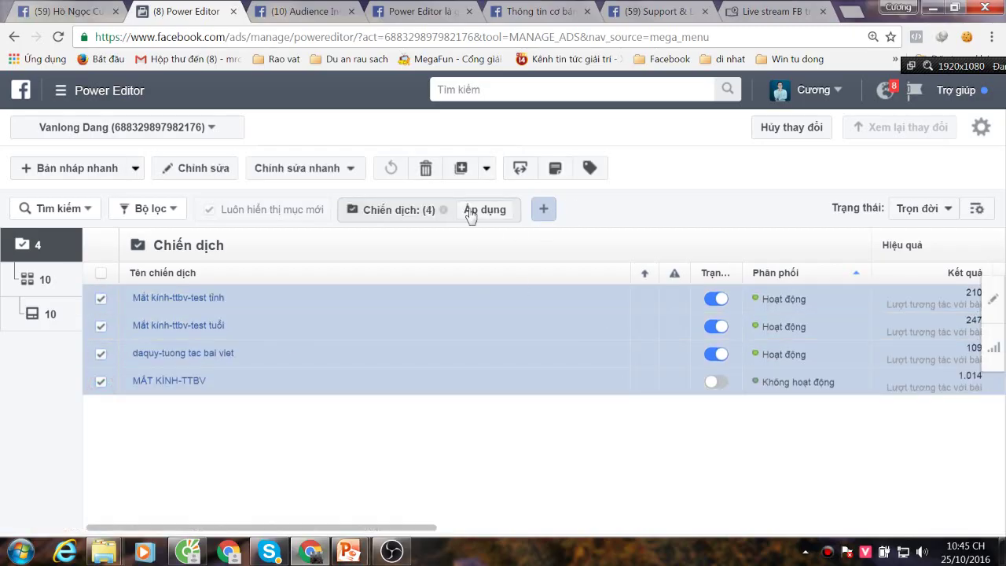
click(520, 167)
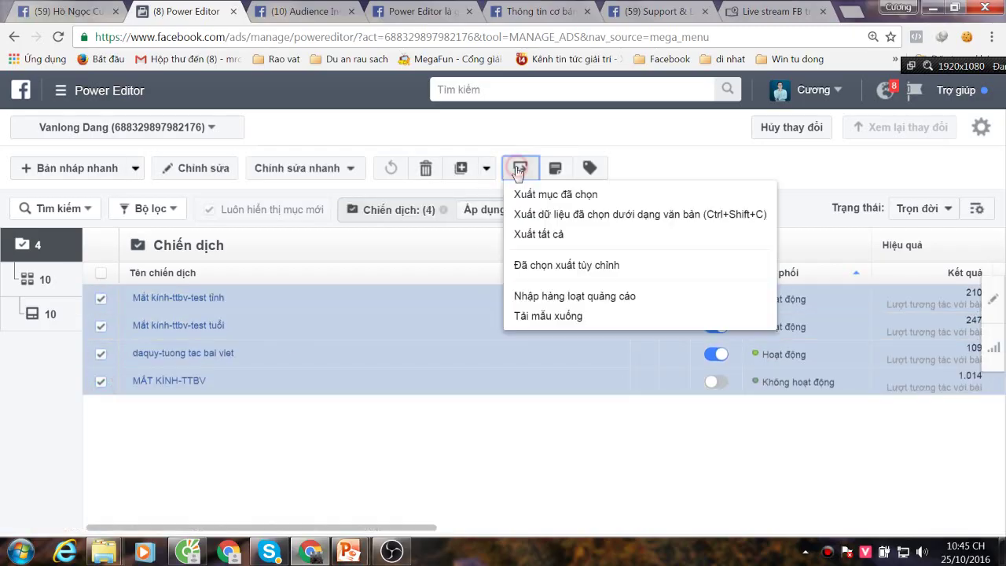
click(574, 199)
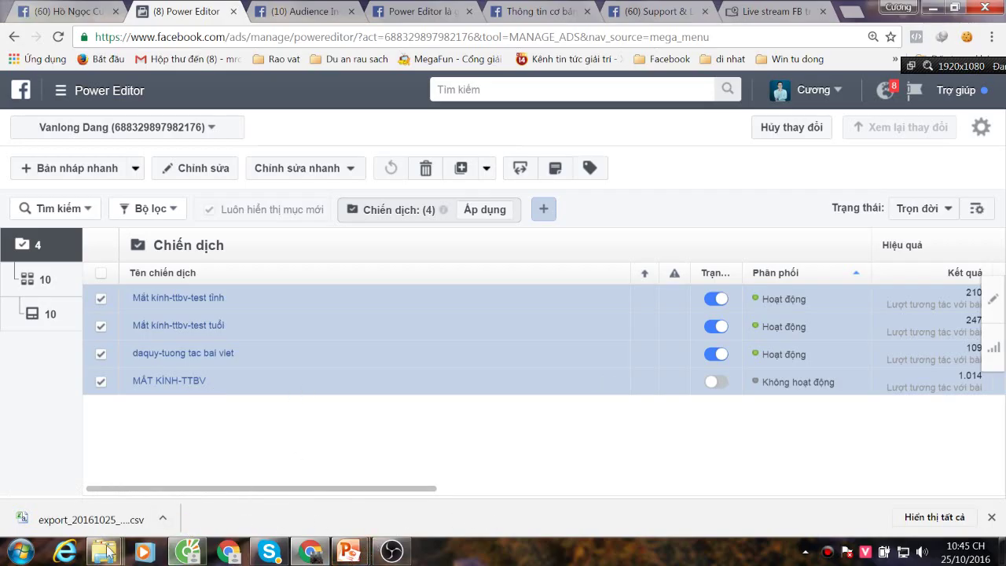
Open the newly downloaded export_20161025_2245.csv file in Excel
mouse_move(104, 550)
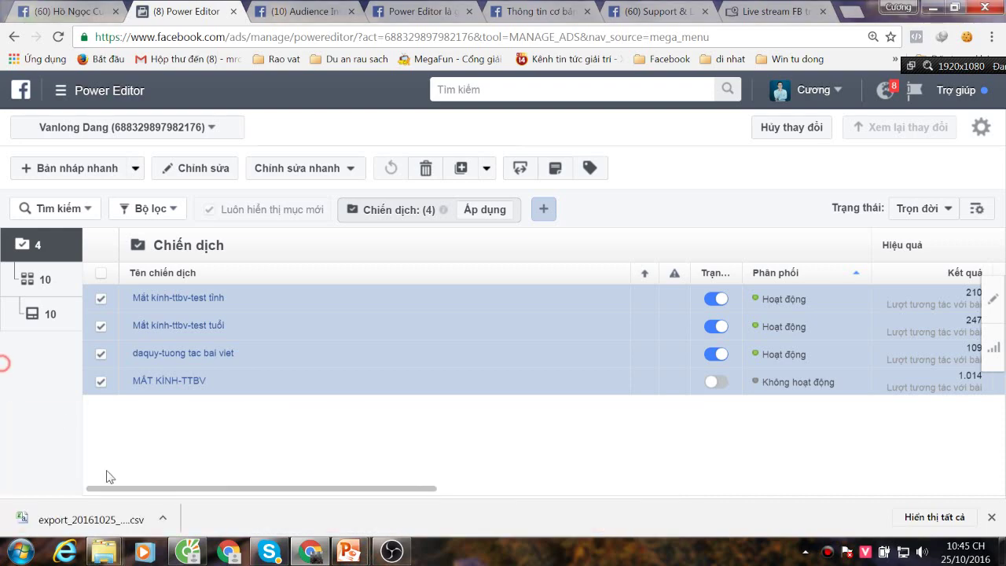
click(163, 518)
click(189, 416)
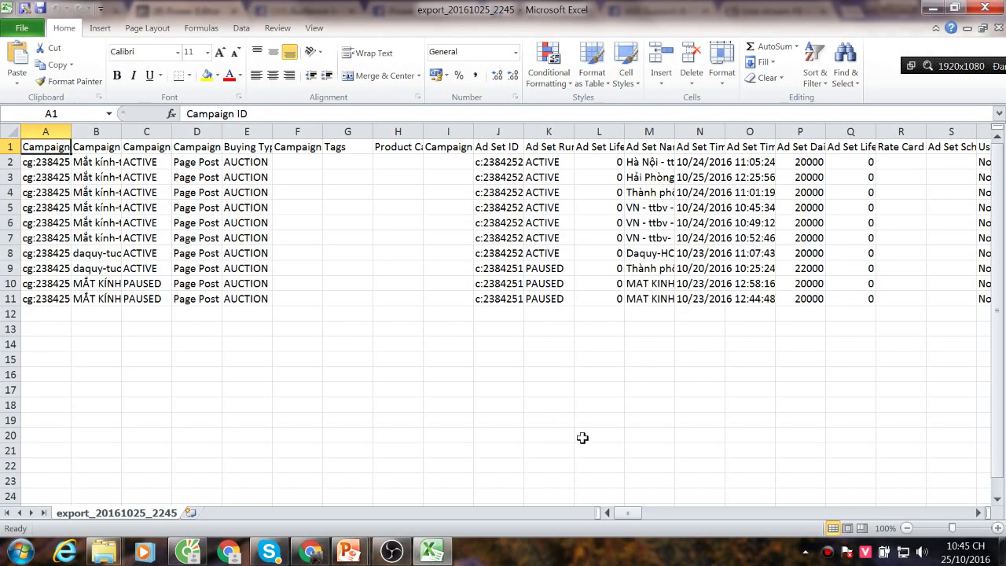
Switch to OBS to check the capture of the Excel window, move OBS aside and return to the export workbook
click(393, 551)
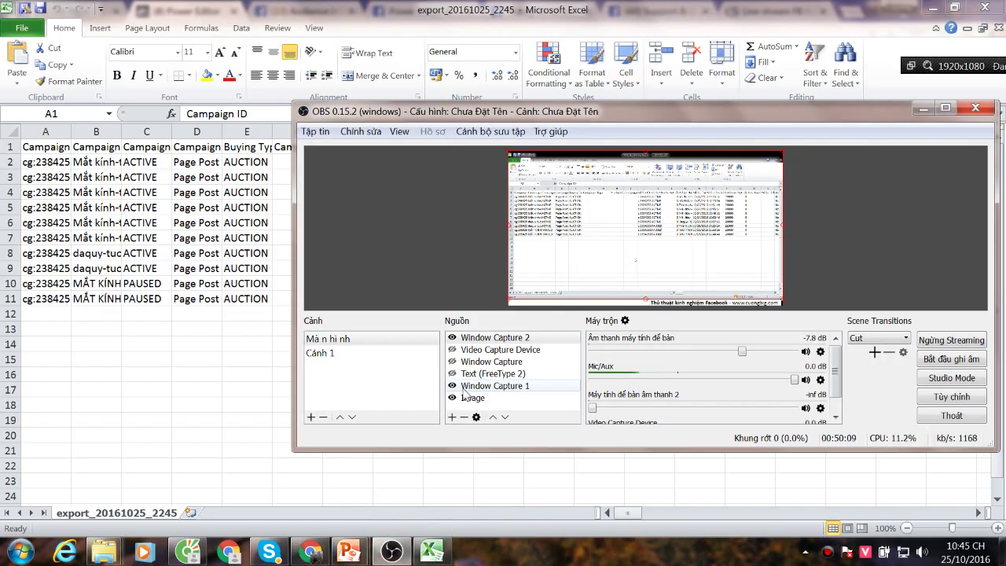
drag(592, 116, 860, 136)
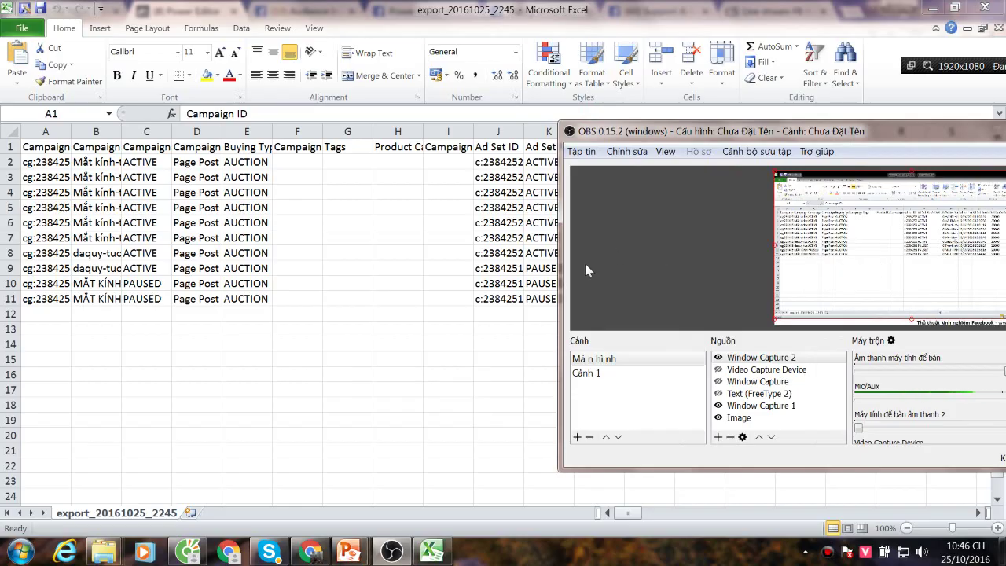
click(270, 391)
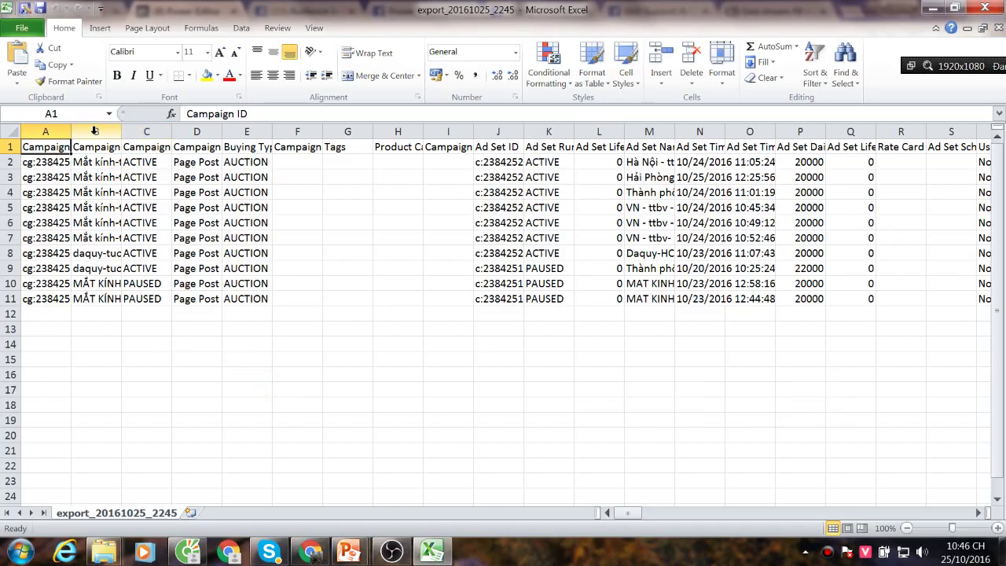
Widen the Campaign ID column and colour all of its text red
drag(71, 131, 131, 131)
click(121, 345)
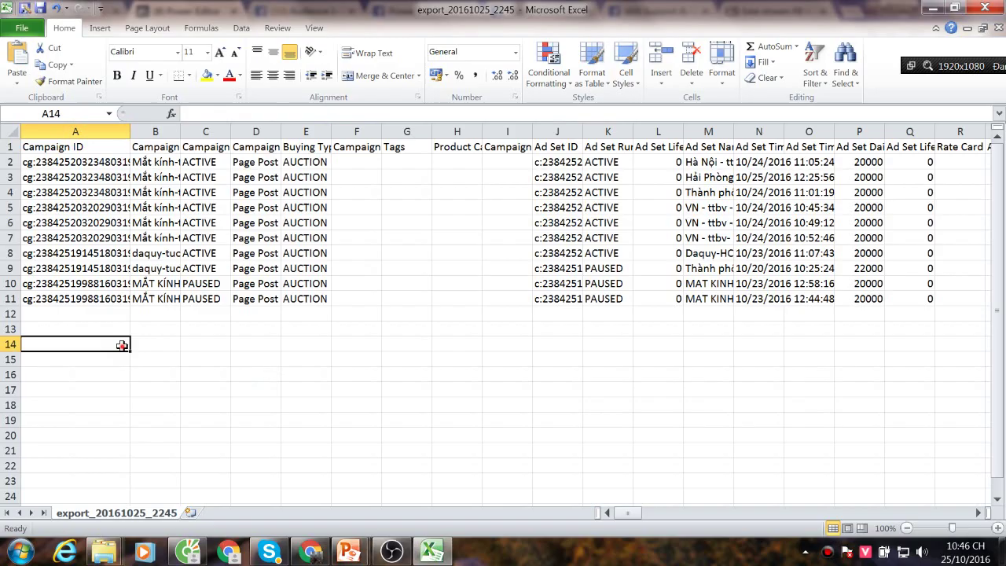
click(79, 132)
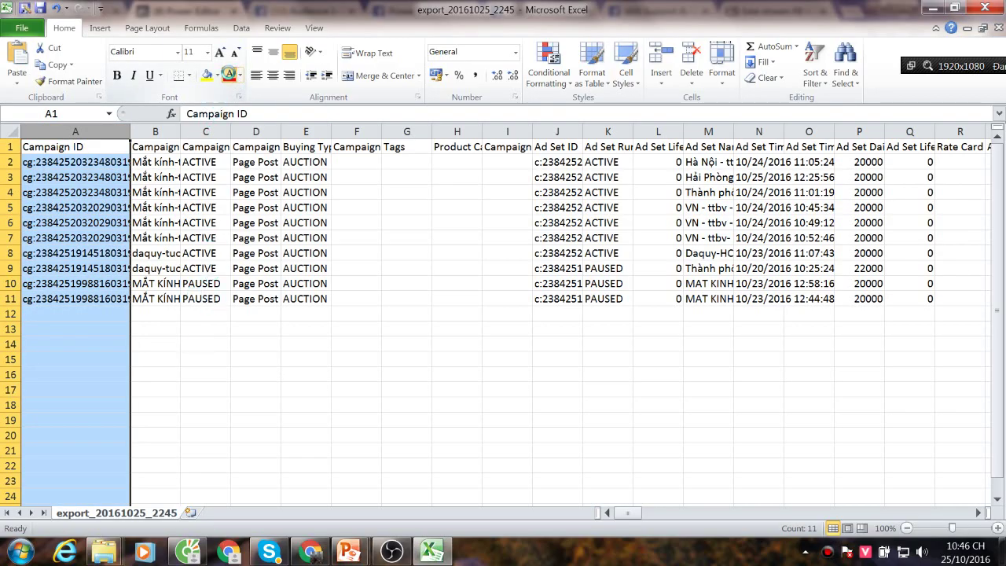
click(228, 74)
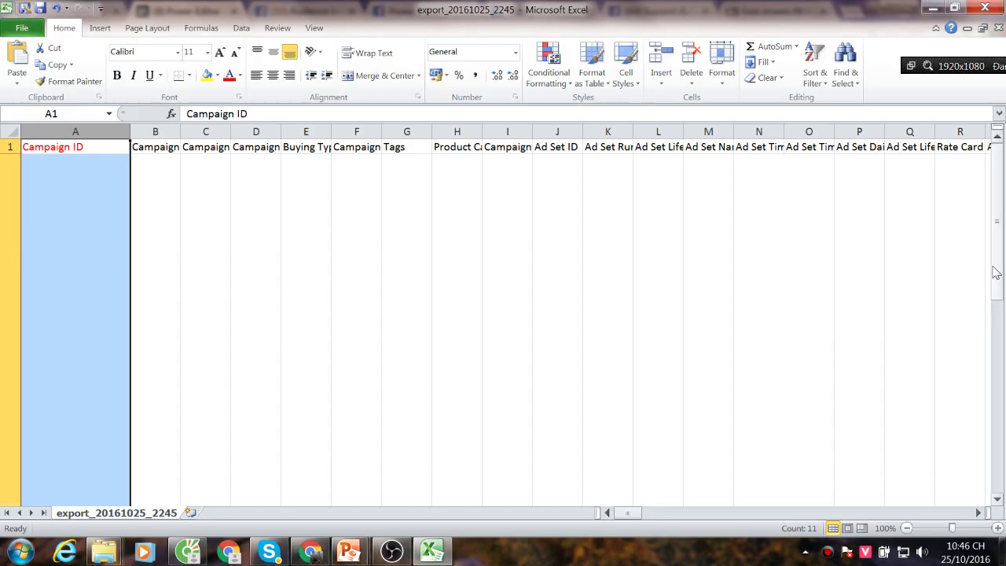
Undo the formatting of the Campaign ID column and close the export workbook without saving
click(602, 238)
scroll(603, 239, down, 6)
scroll(142, 406, down, 6)
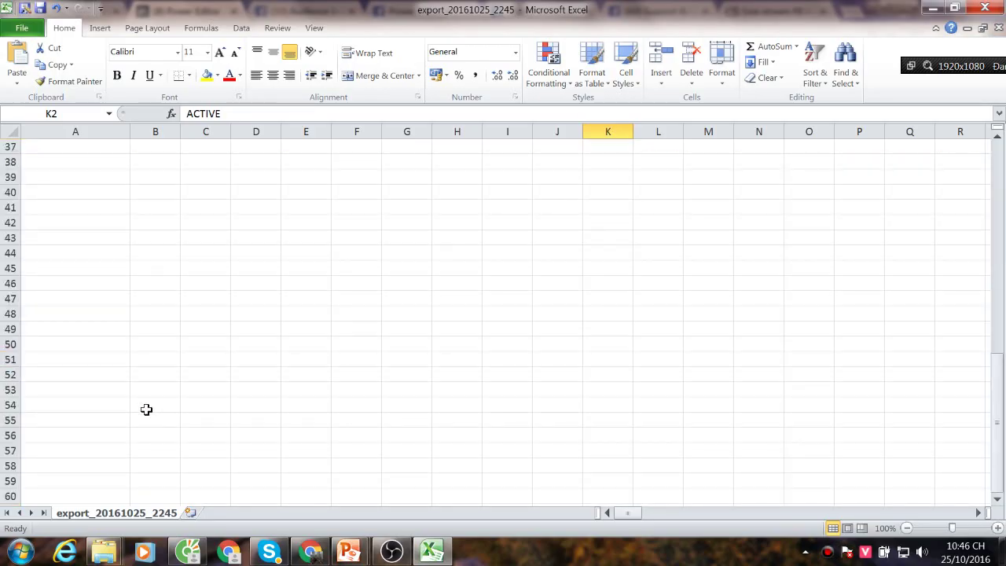
key(ctrl+z)
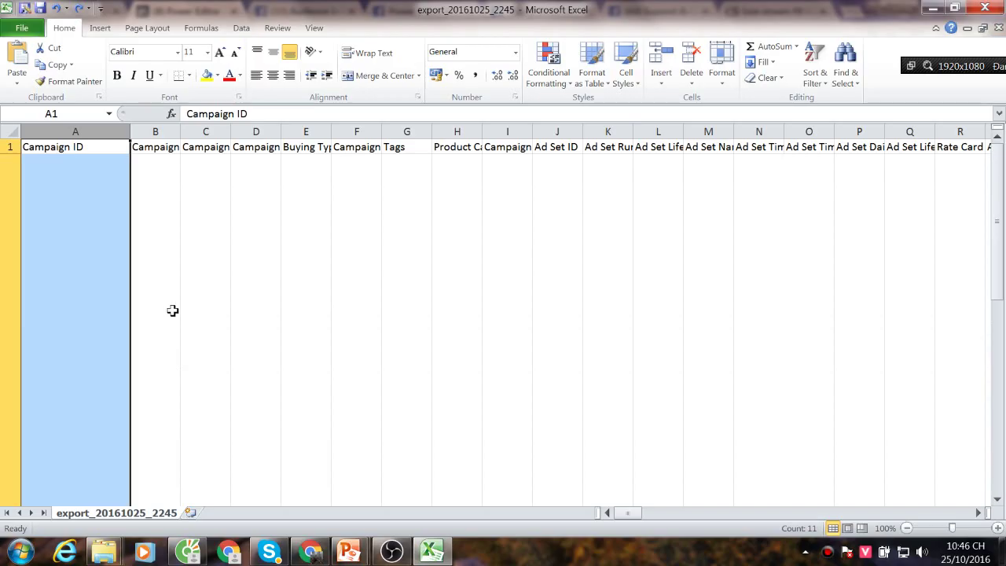
key(ctrl+z)
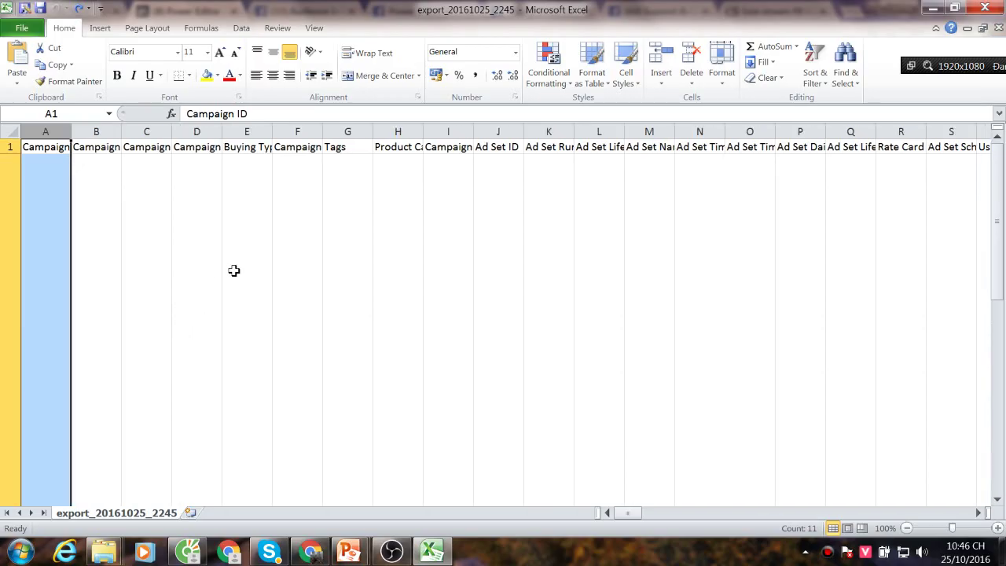
key(ctrl+z)
scroll(353, 285, down, 7)
click(985, 7)
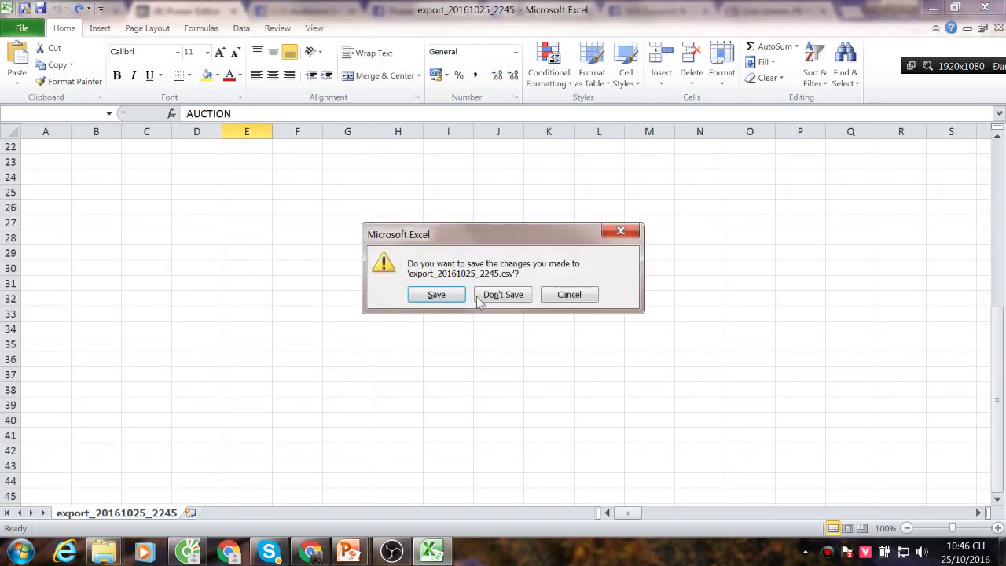
click(510, 294)
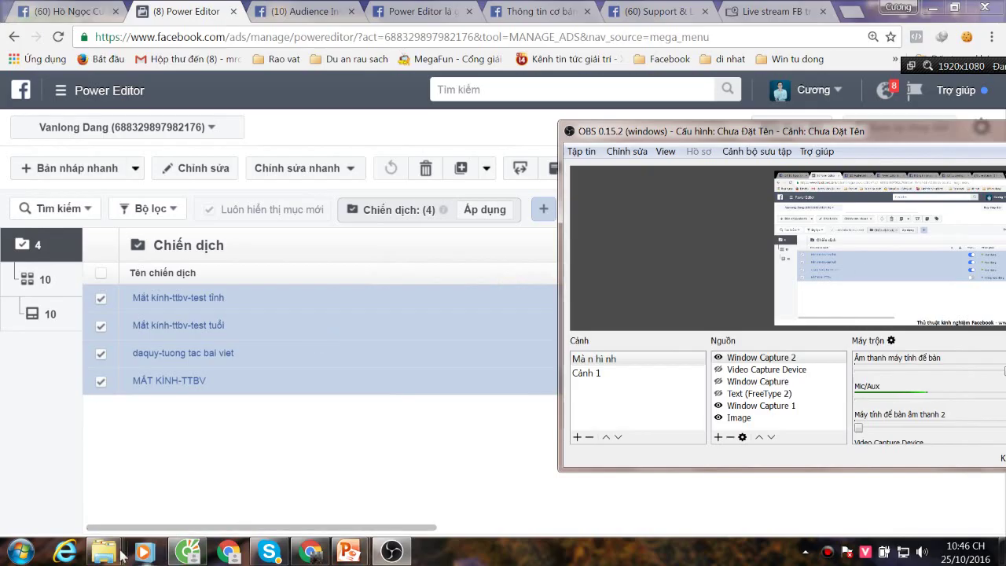
Reopen export_20161025_2245 from the Downloads folder in Excel
mouse_move(110, 555)
click(562, 454)
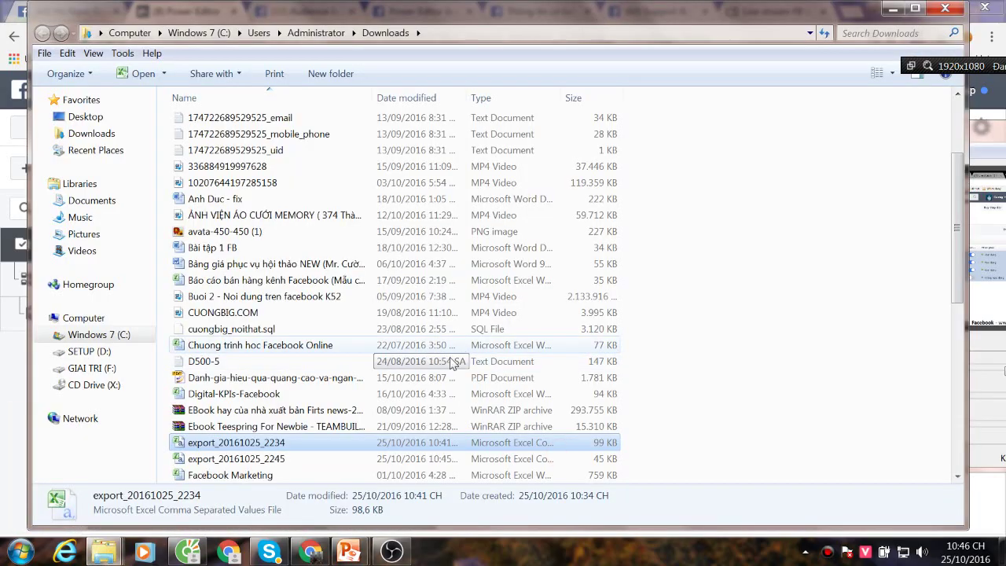
double_click(272, 458)
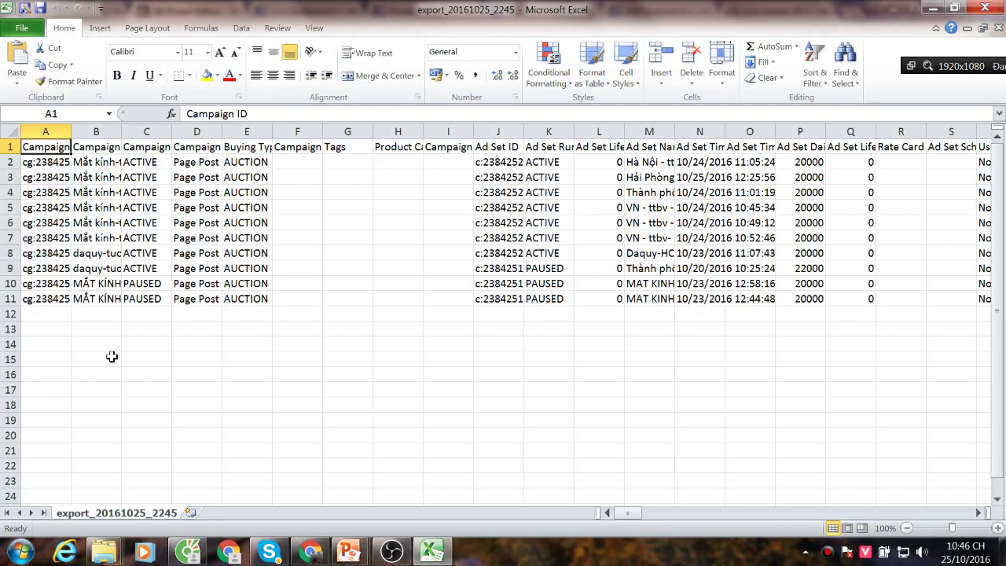
Autofit the Campaign ID column to its contents and highlight the whole column in yellow
click(111, 356)
double_click(71, 132)
click(59, 131)
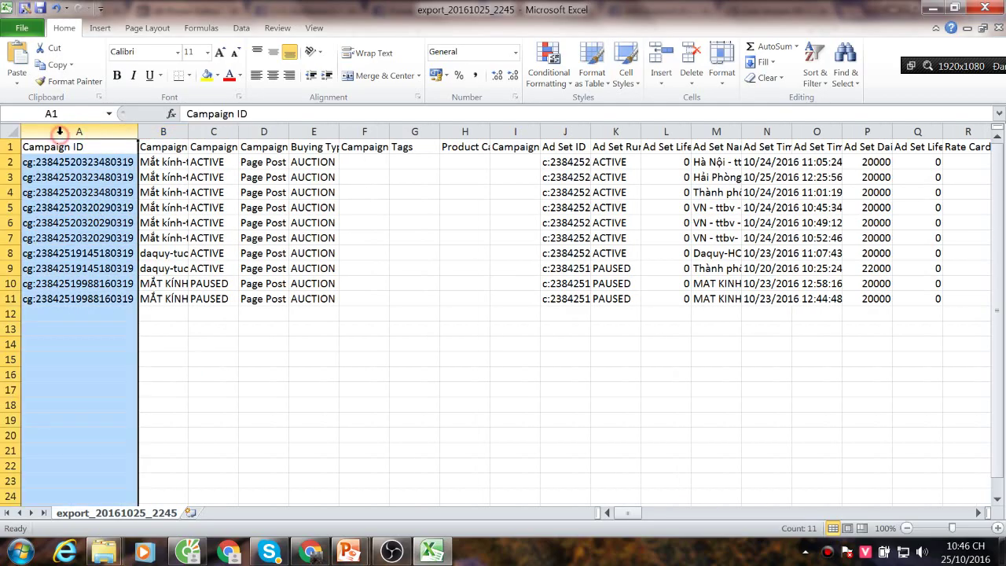
click(207, 75)
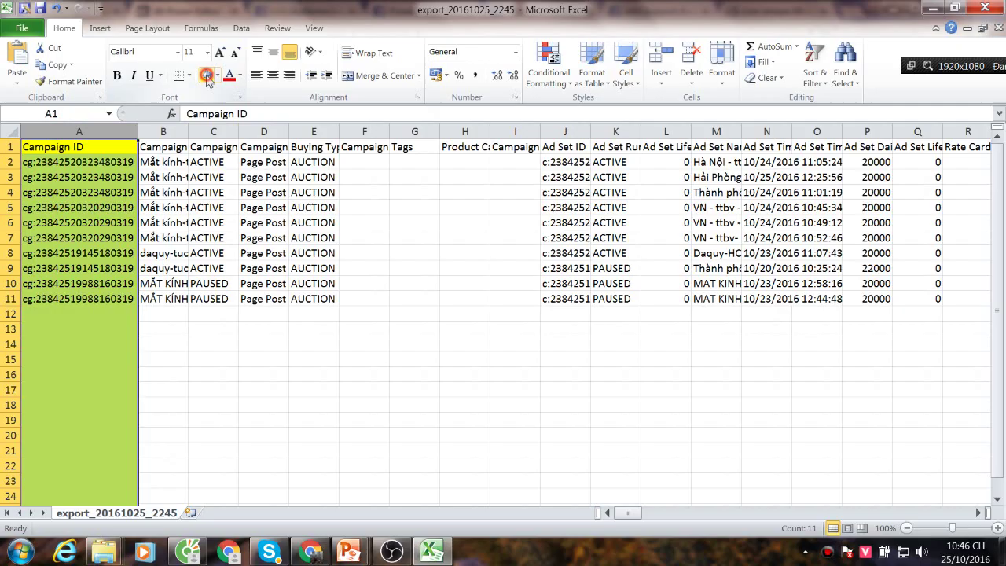
click(216, 348)
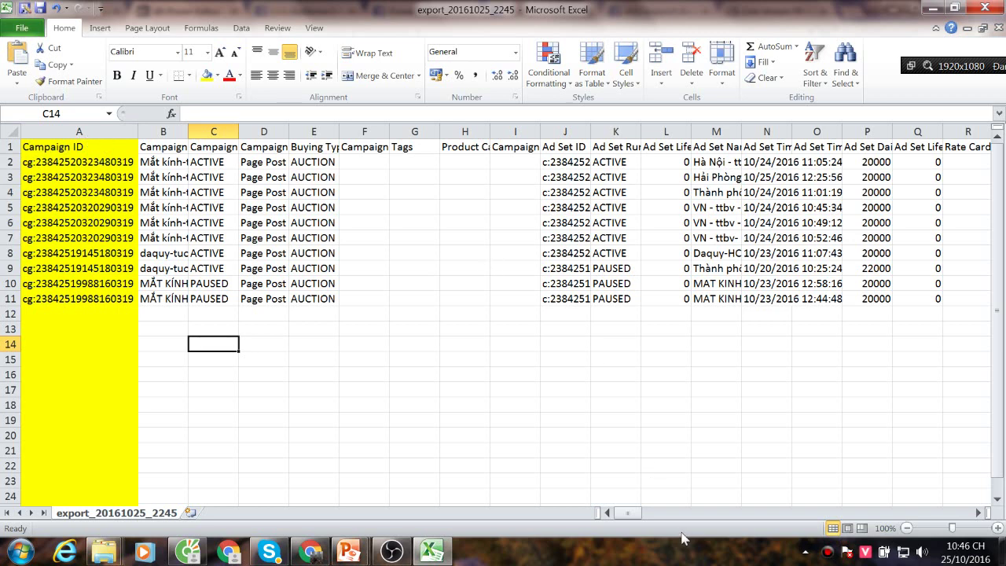
Widen the Ad Set ID column and highlight the whole column in yellow
drag(591, 130, 646, 131)
click(591, 132)
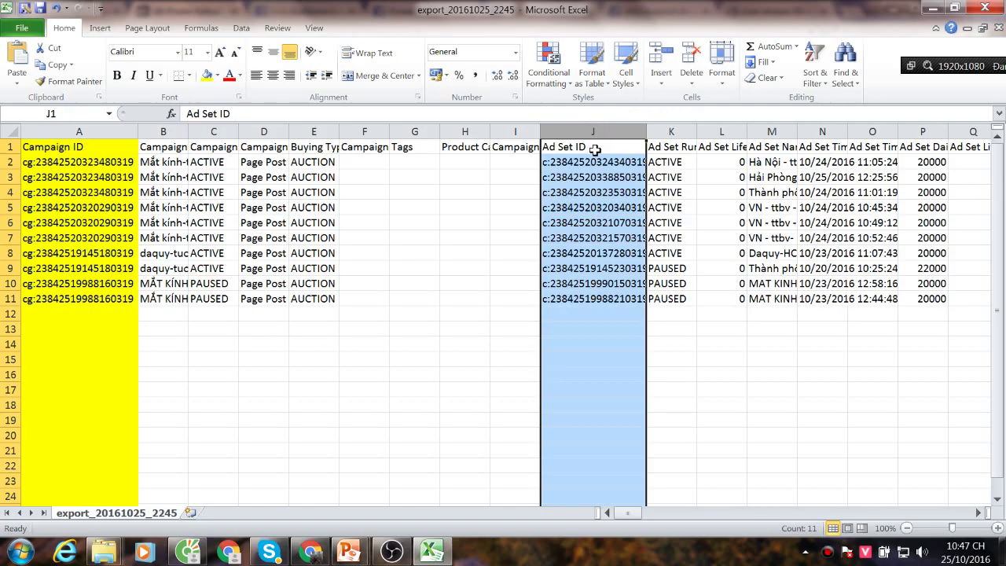
click(207, 76)
click(588, 148)
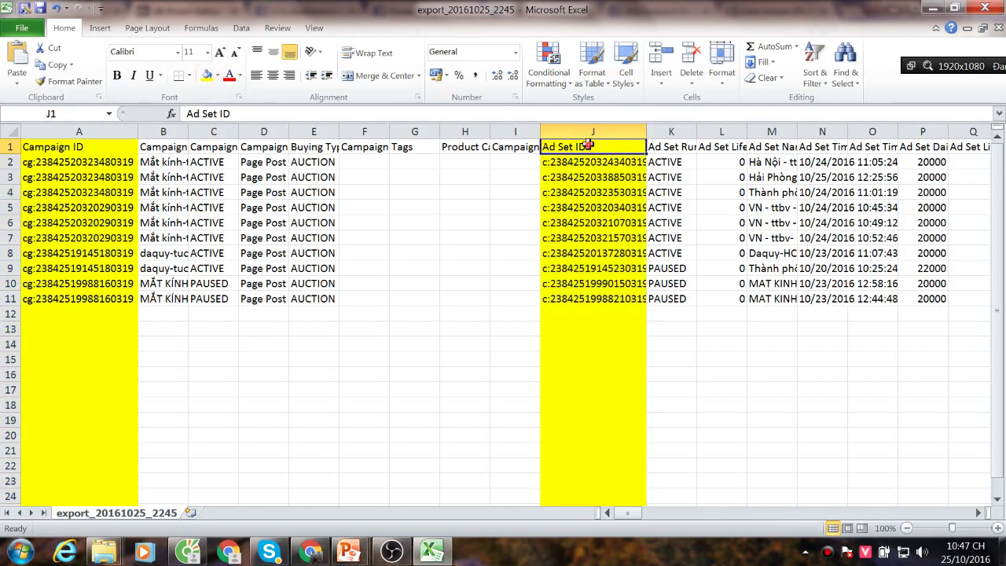
Colour the header text of the Campaign ID and Ad Set ID columns red
click(93, 147)
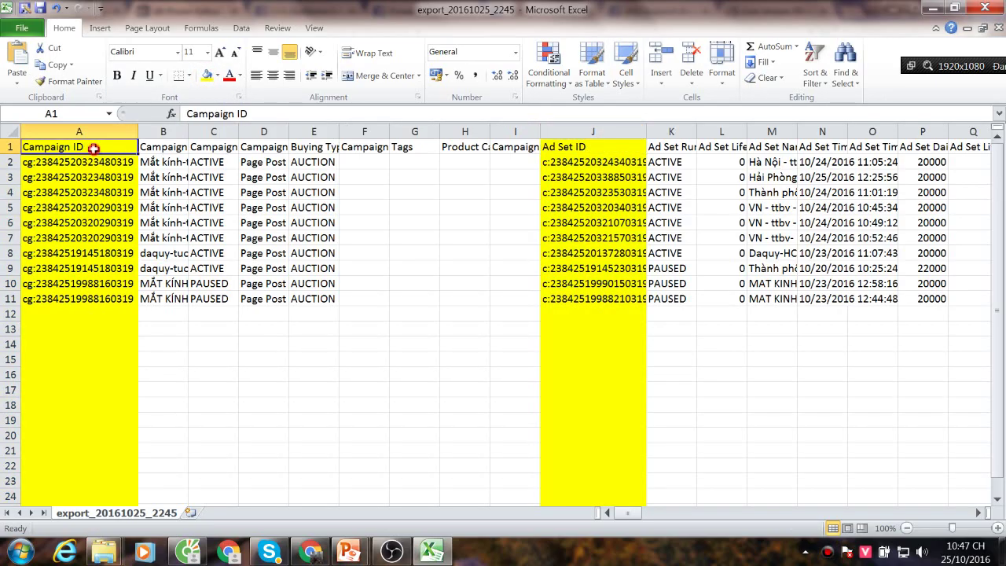
click(229, 76)
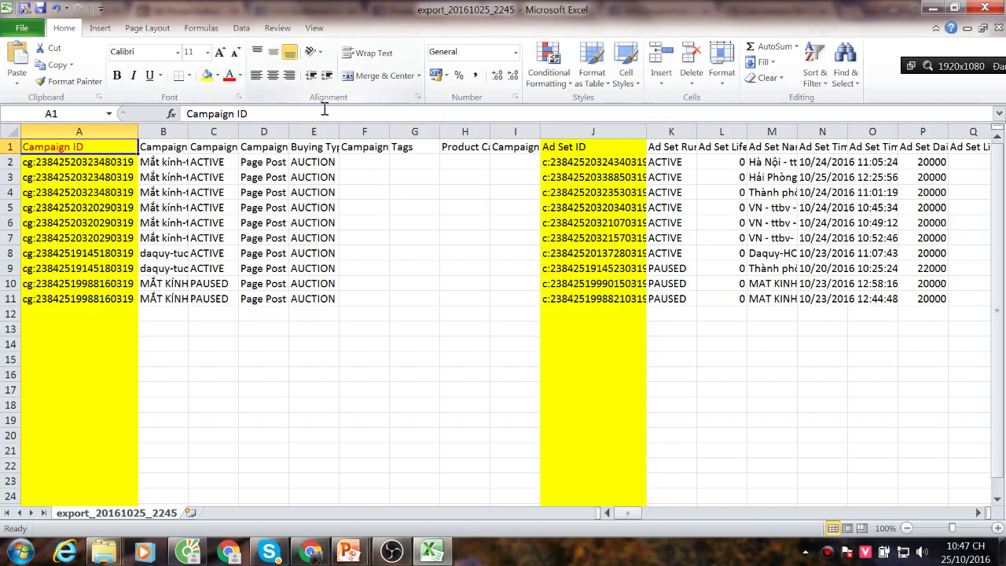
click(570, 147)
click(228, 75)
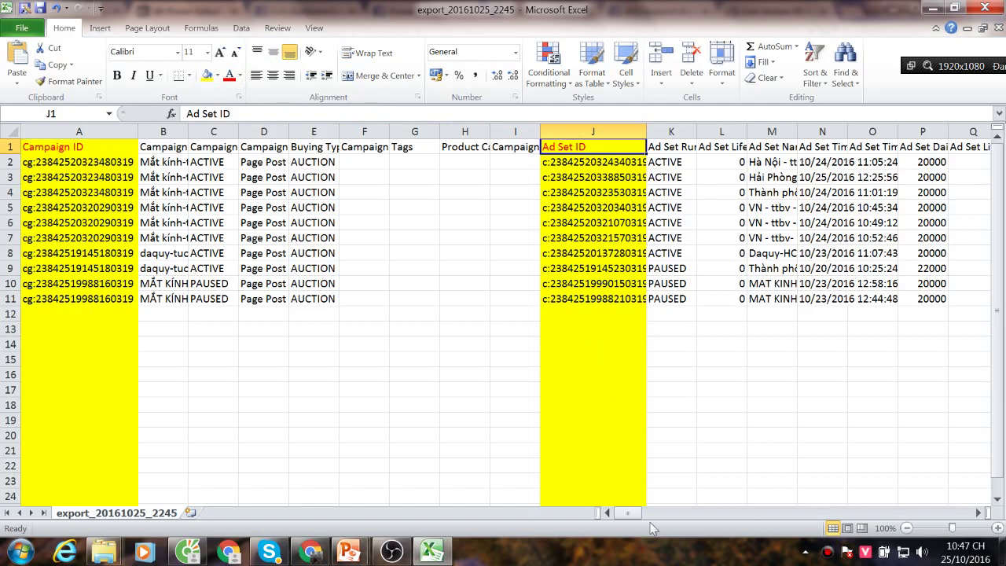
Widen the Ad Set Time Start column and copy the start time 10/24/2016 11:05:24 pm from row 2 down through row 11
drag(627, 512, 643, 511)
drag(378, 131, 554, 135)
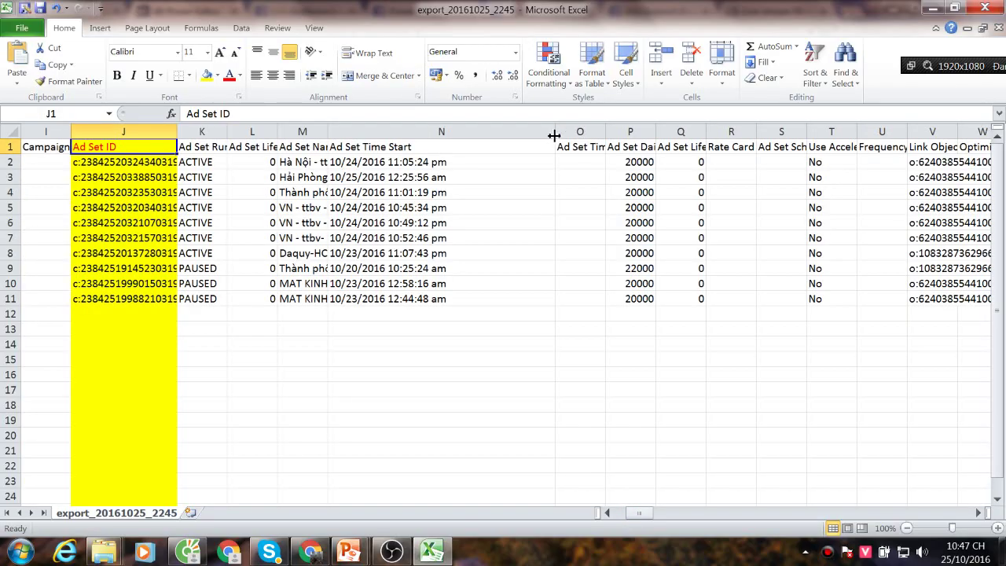
click(373, 161)
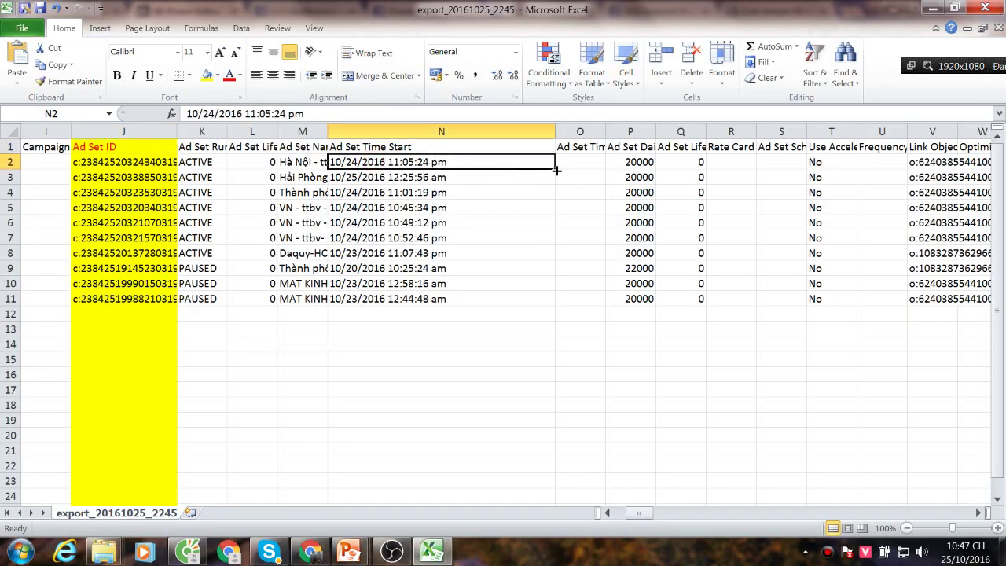
drag(556, 169, 549, 308)
click(445, 335)
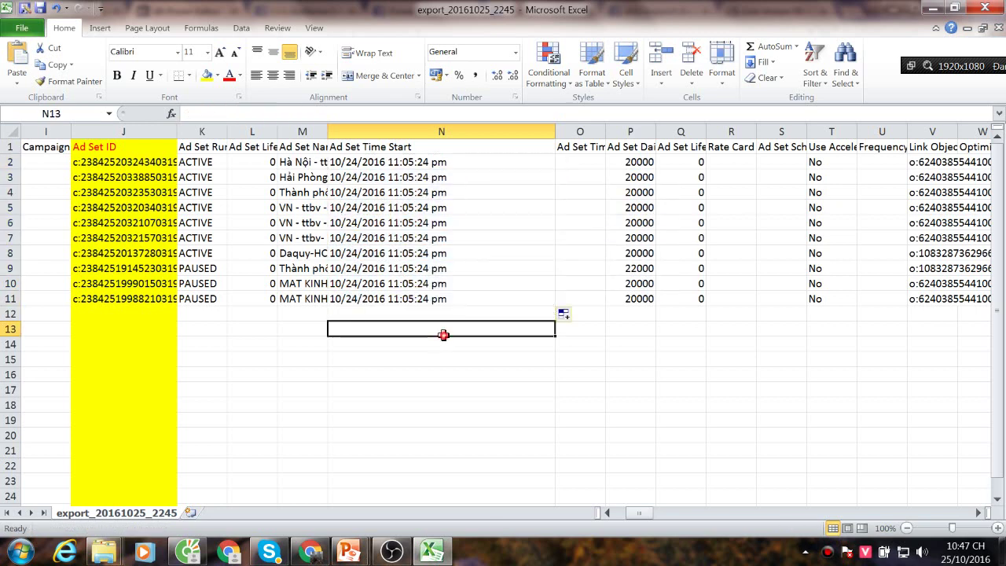
Highlight the whole Ad Set Time Start column in yellow and select its header cell
click(383, 145)
click(382, 131)
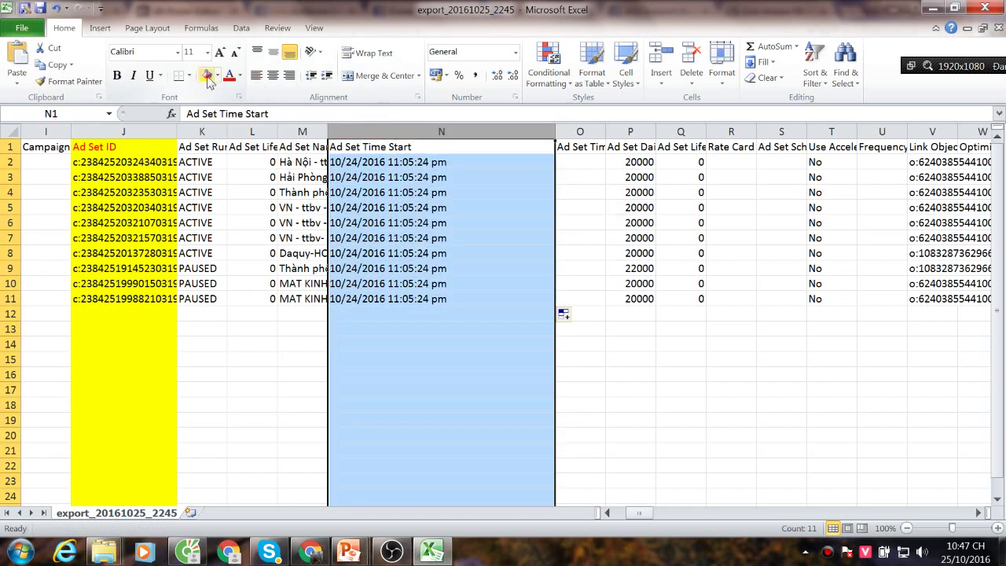
click(206, 75)
click(350, 147)
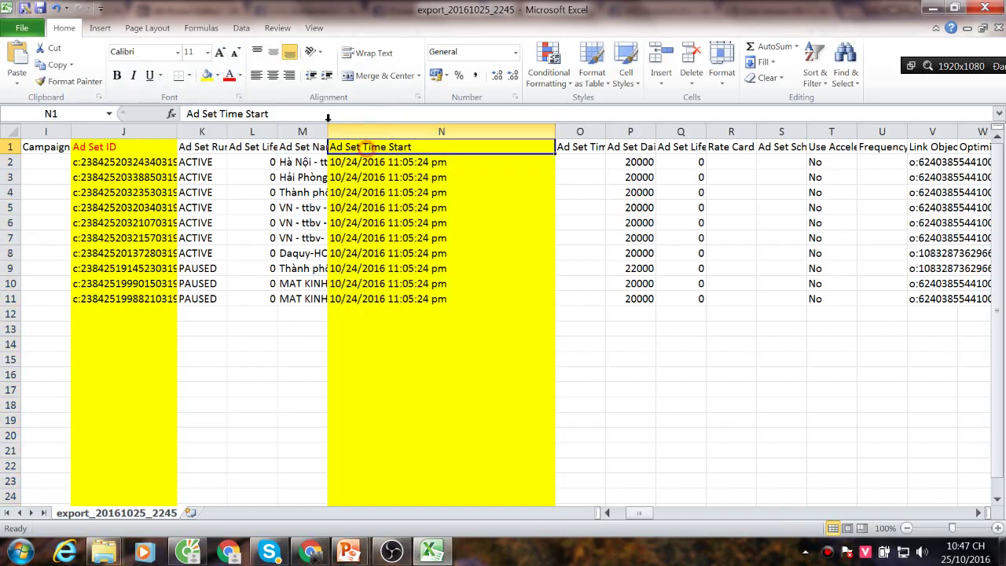
Colour the header text of the Ad Set Time Start column red
click(230, 75)
click(521, 331)
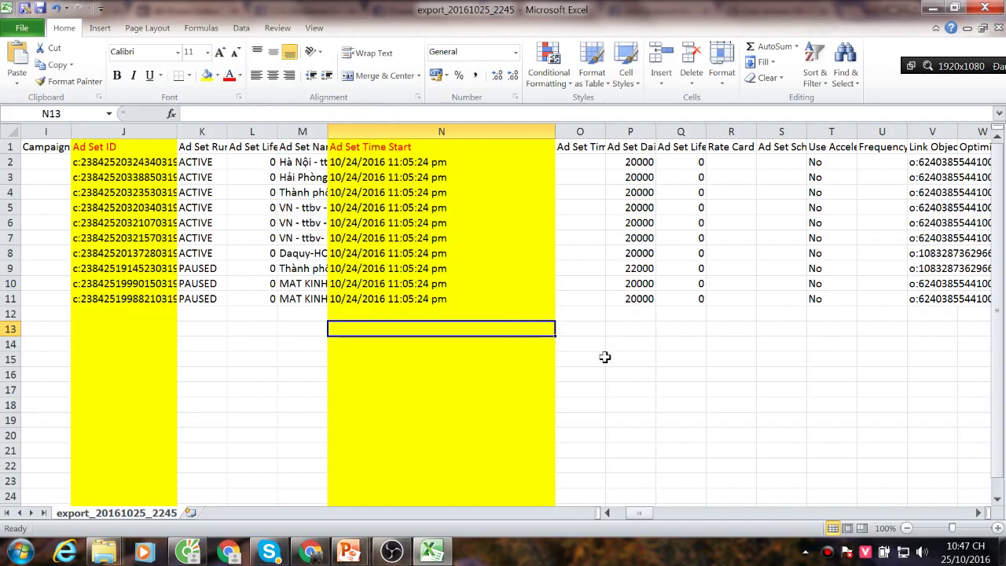
Widen the Ad ID column and highlight the whole column in yellow
drag(638, 514, 799, 519)
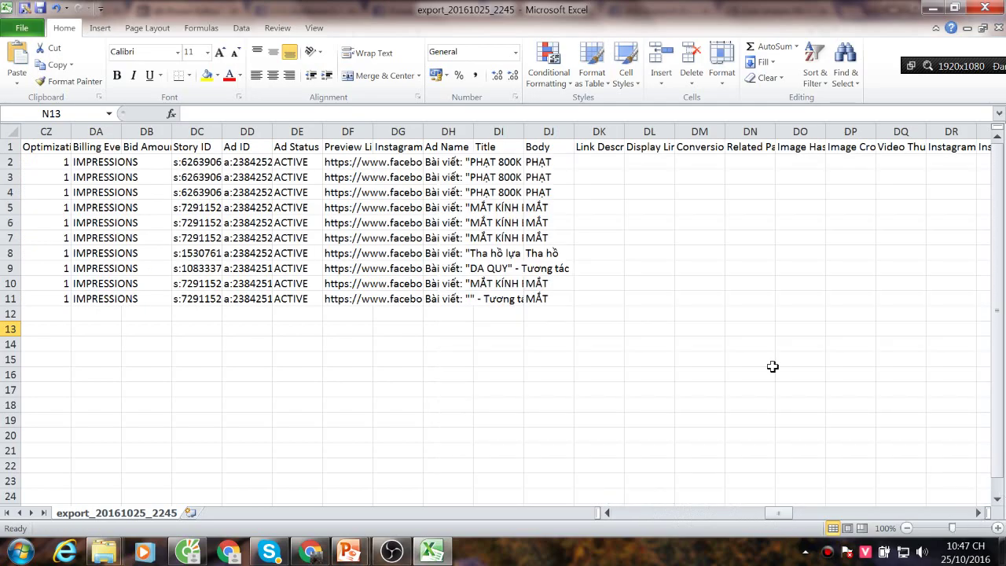
drag(272, 131, 368, 132)
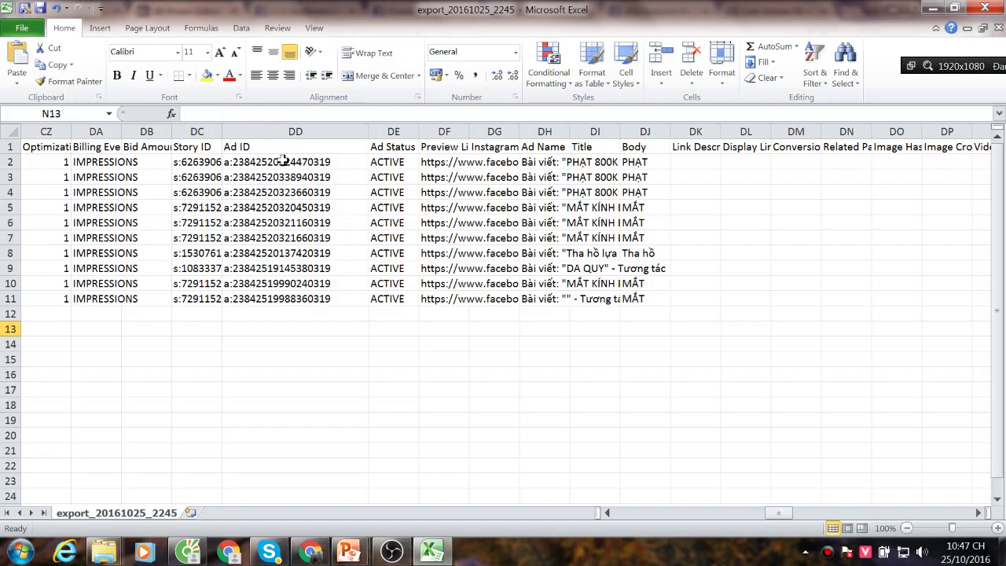
drag(283, 161, 281, 305)
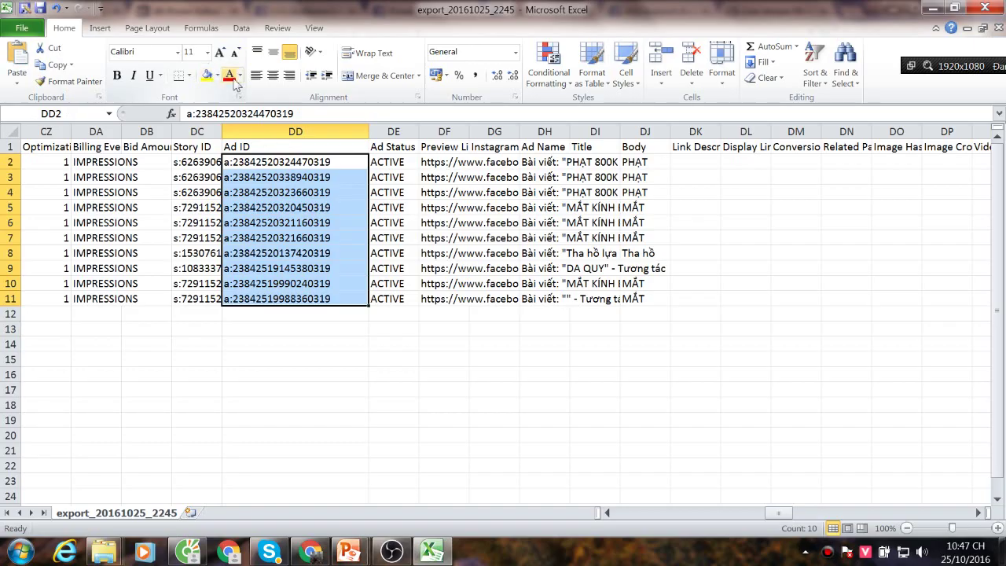
click(259, 132)
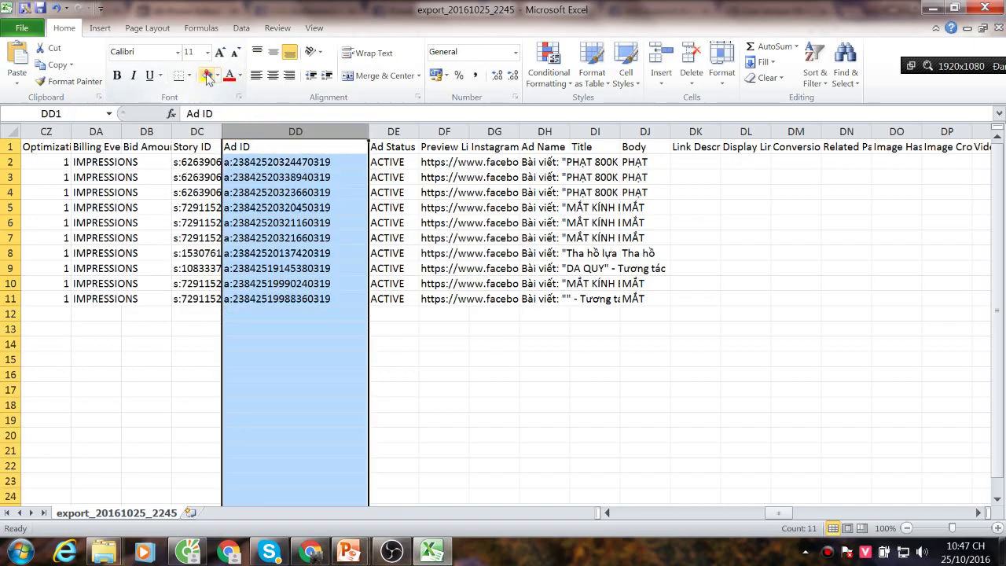
click(207, 75)
Colour the Ad ID header text red
click(243, 147)
click(230, 75)
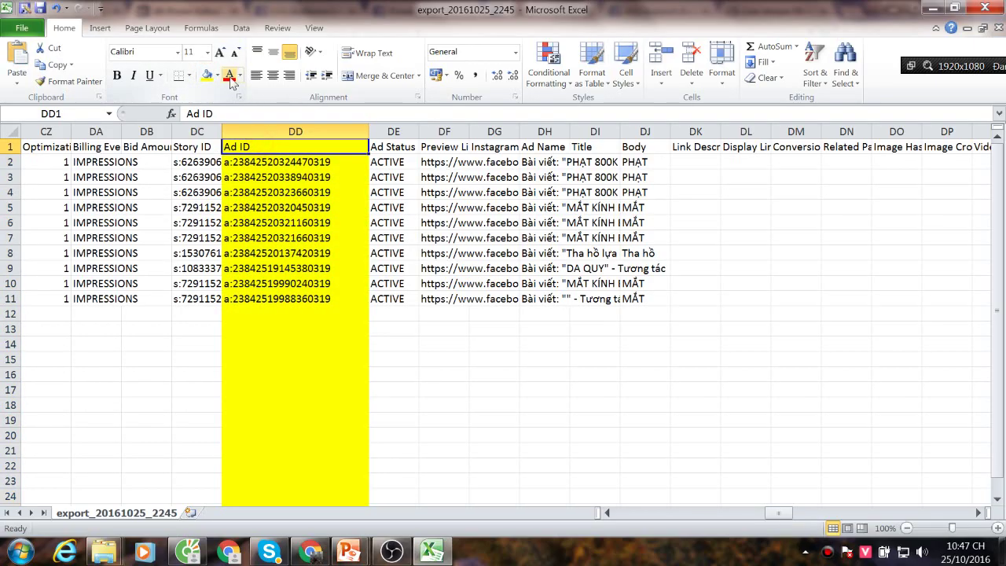
click(307, 222)
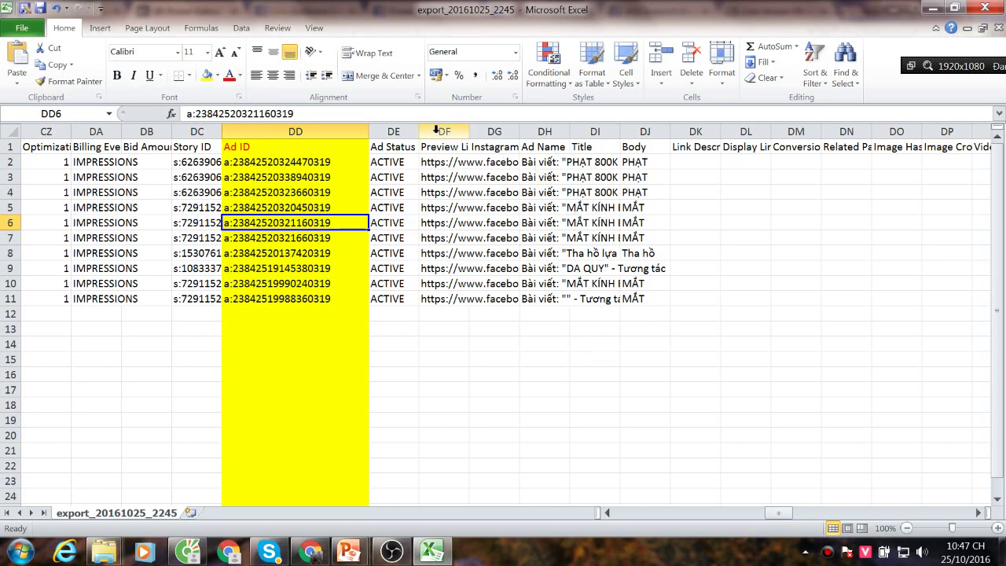
Widen the Ad Status column and check its entries from row 2 down
drag(419, 131, 515, 132)
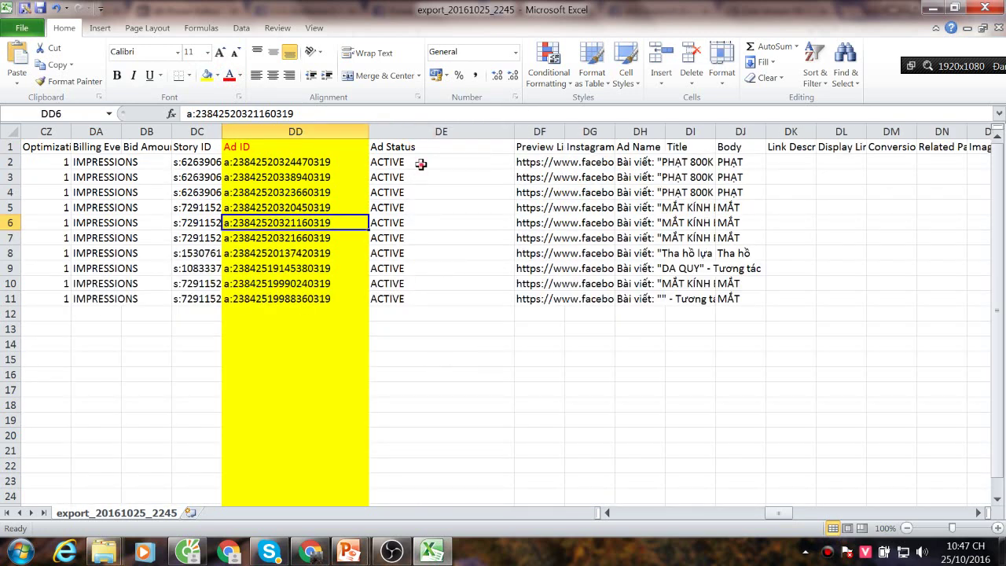
drag(422, 164, 427, 196)
click(431, 253)
drag(430, 162, 429, 224)
click(430, 162)
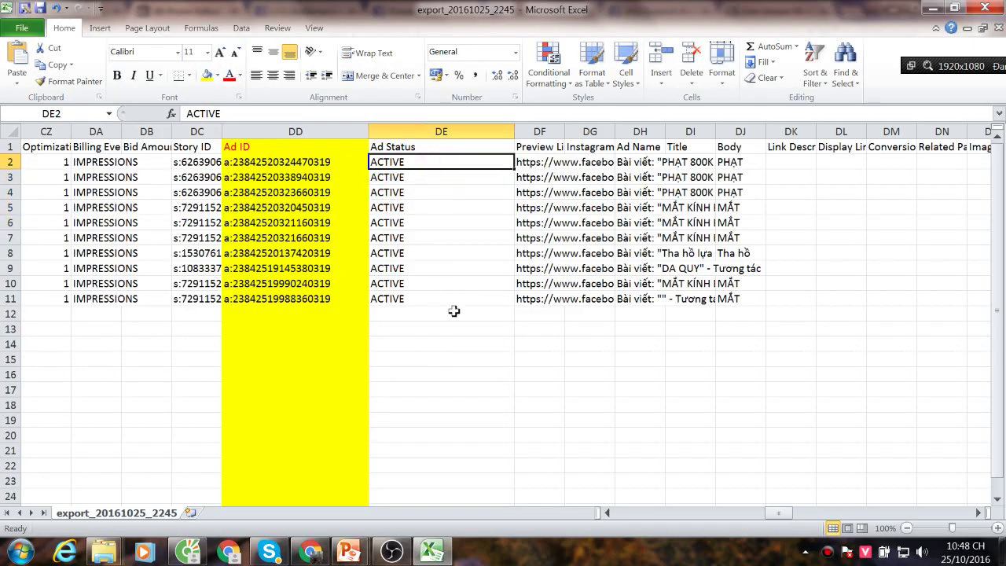
Highlight the whole Ad Set Daily Budget column in yellow and widen it so its header fits
drag(793, 515, 668, 512)
ctrl+scroll(600, 353, down, 5)
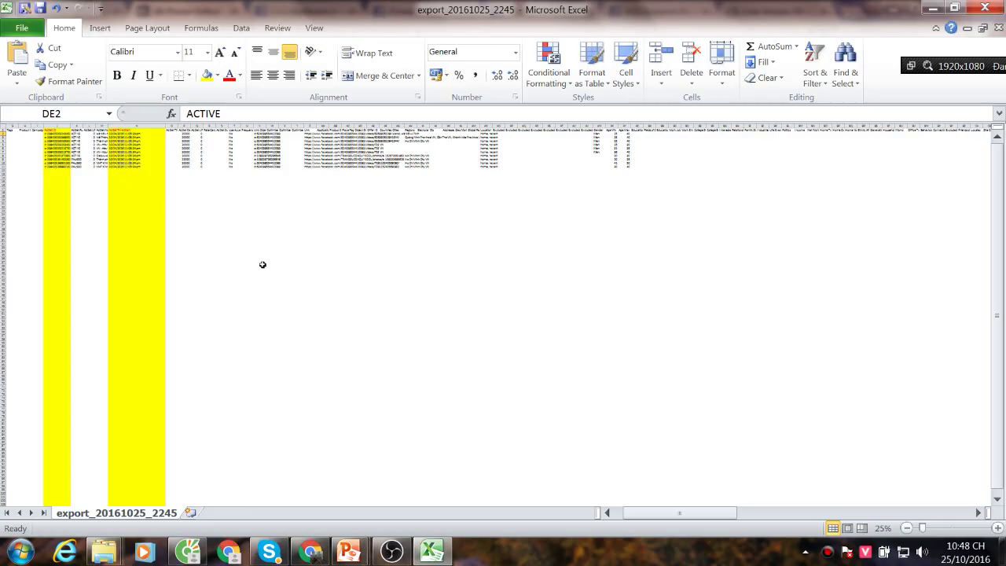
ctrl+scroll(276, 267, up, 3)
drag(682, 514, 493, 511)
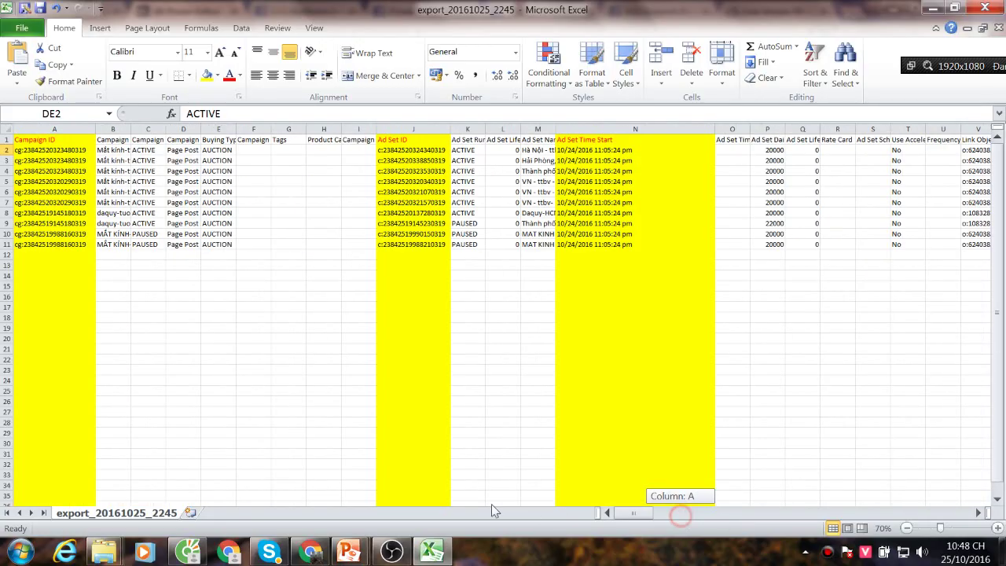
click(83, 254)
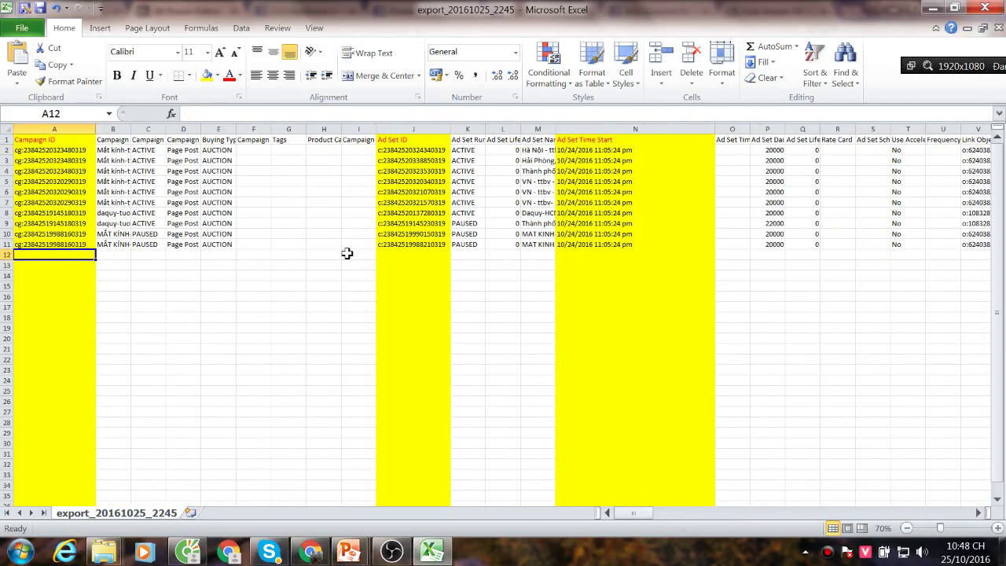
click(414, 138)
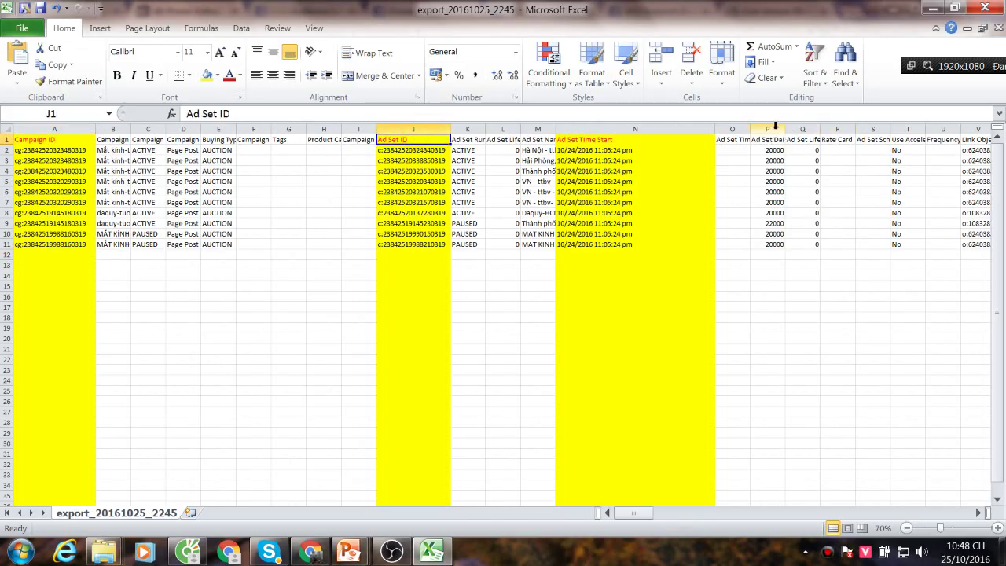
click(768, 129)
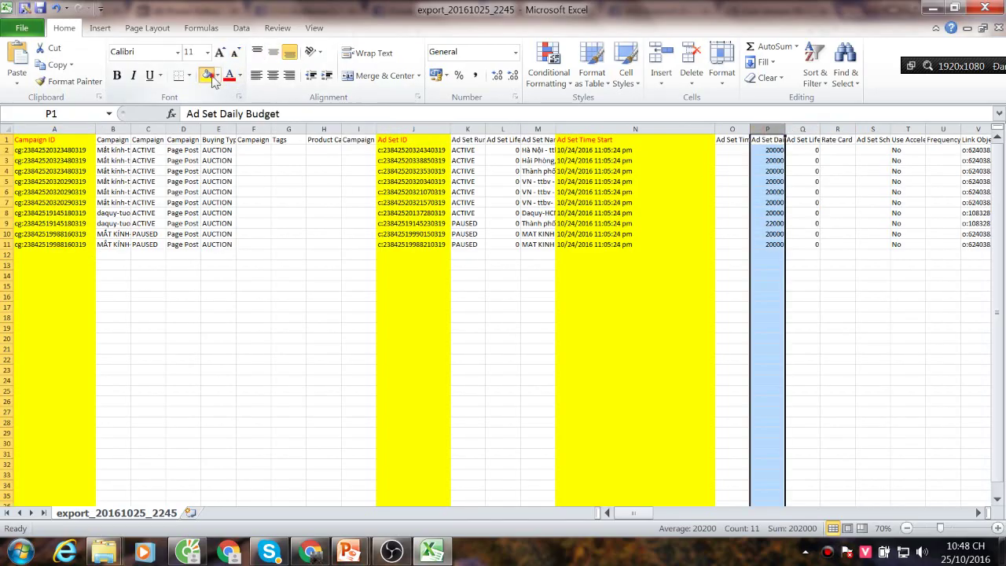
click(768, 213)
drag(785, 129, 804, 242)
click(804, 275)
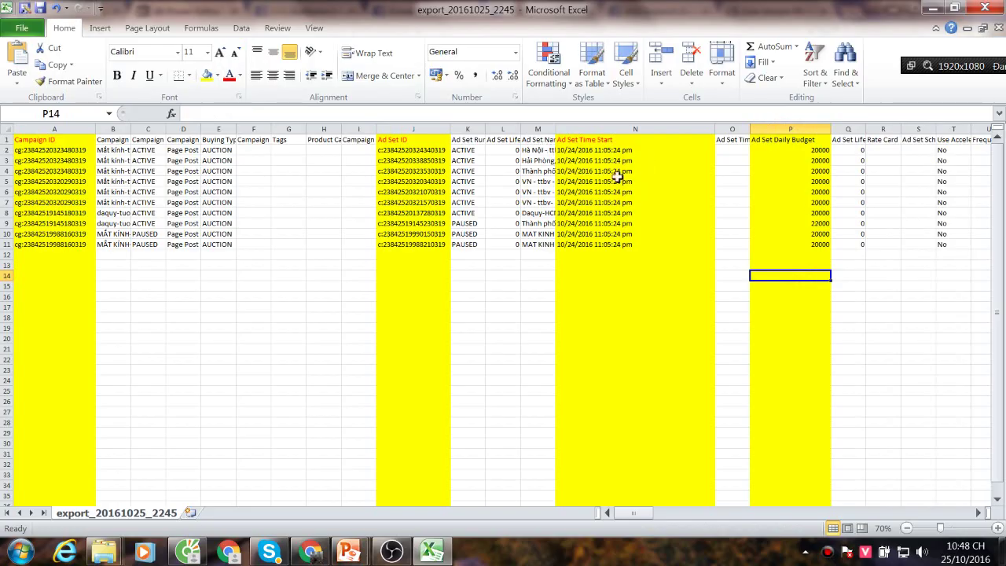
Clear the Ad Set ID values in rows 2 to 11, keeping the header
drag(399, 150, 402, 254)
click(401, 192)
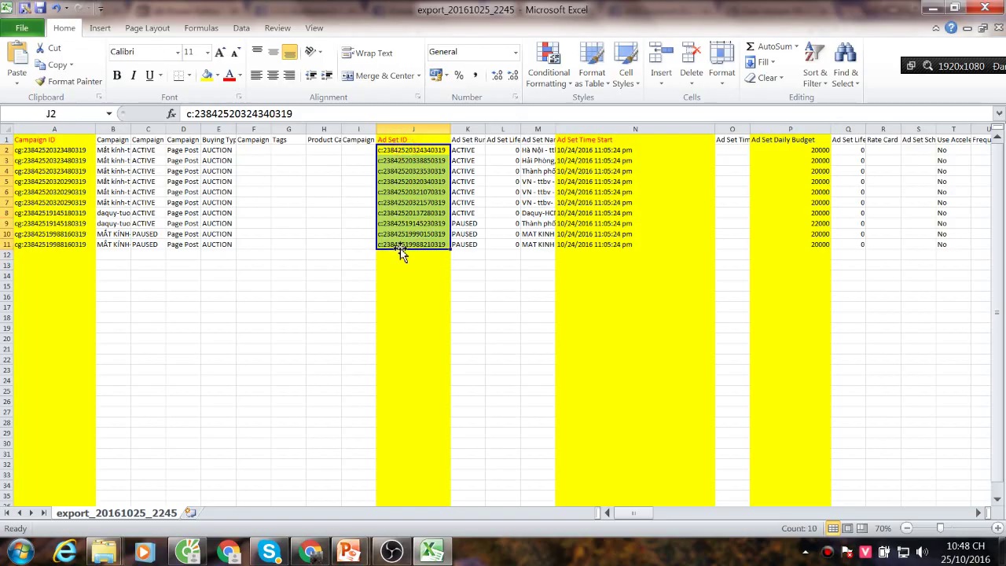
key(Delete)
Clear the Campaign ID values in rows 2 to 11, keeping the header
drag(49, 154, 50, 244)
click(81, 181)
drag(73, 154, 71, 243)
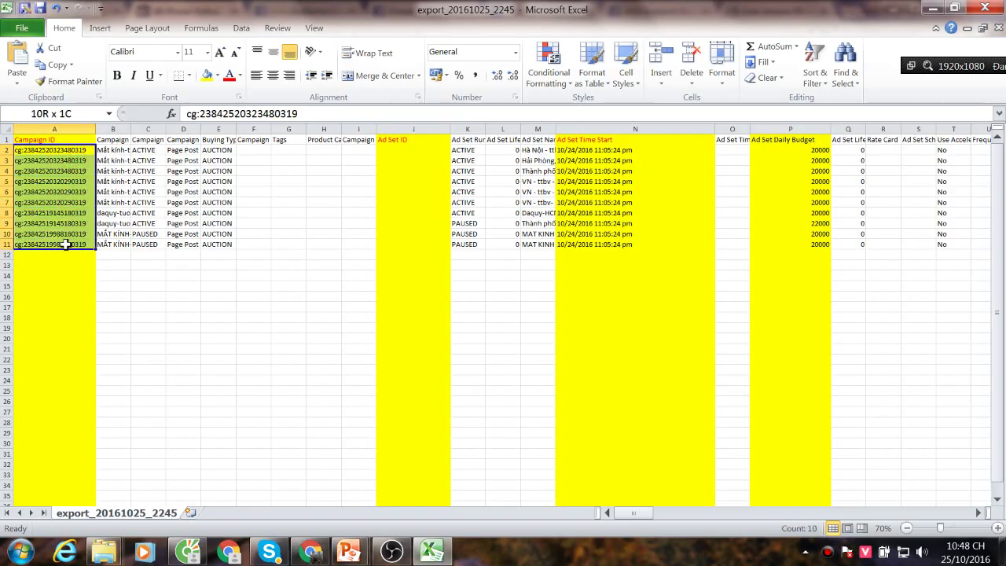
key(Delete)
click(731, 316)
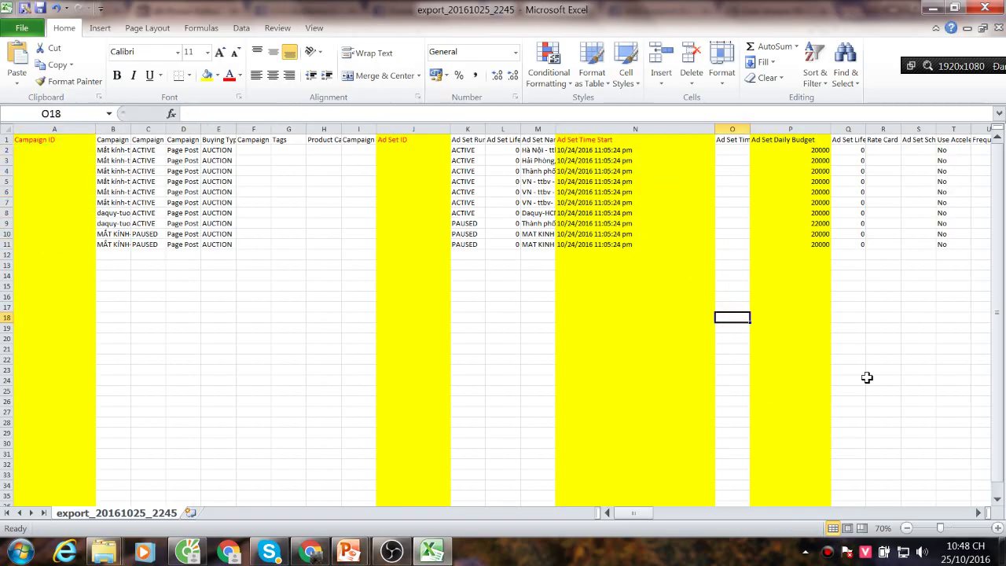
Clear the Ad ID values in rows 2 to 11 and widen the Story ID column to fit its contents
click(813, 154)
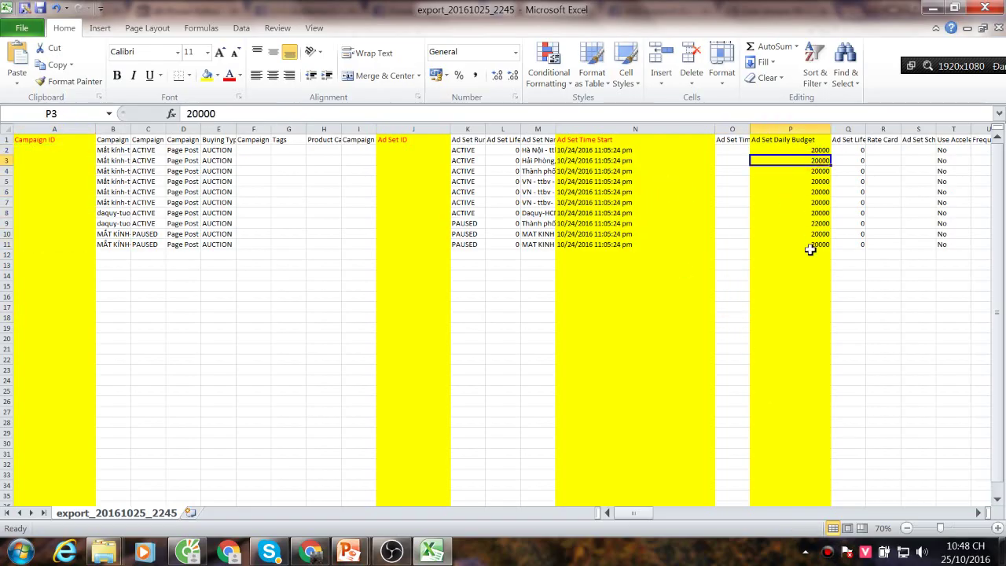
click(811, 244)
click(979, 513)
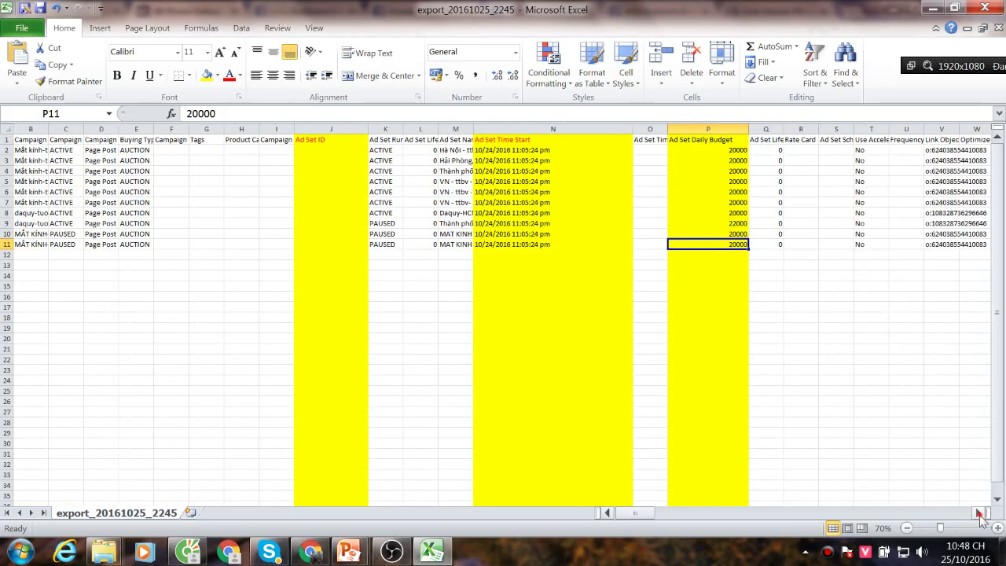
click(979, 513)
click(978, 513)
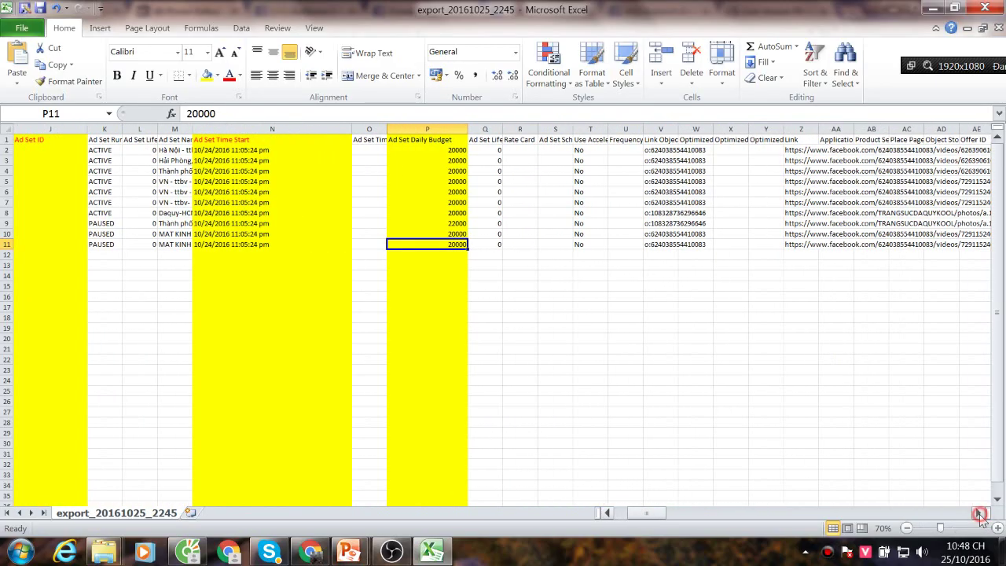
click(979, 513)
click(979, 512)
click(979, 513)
click(978, 512)
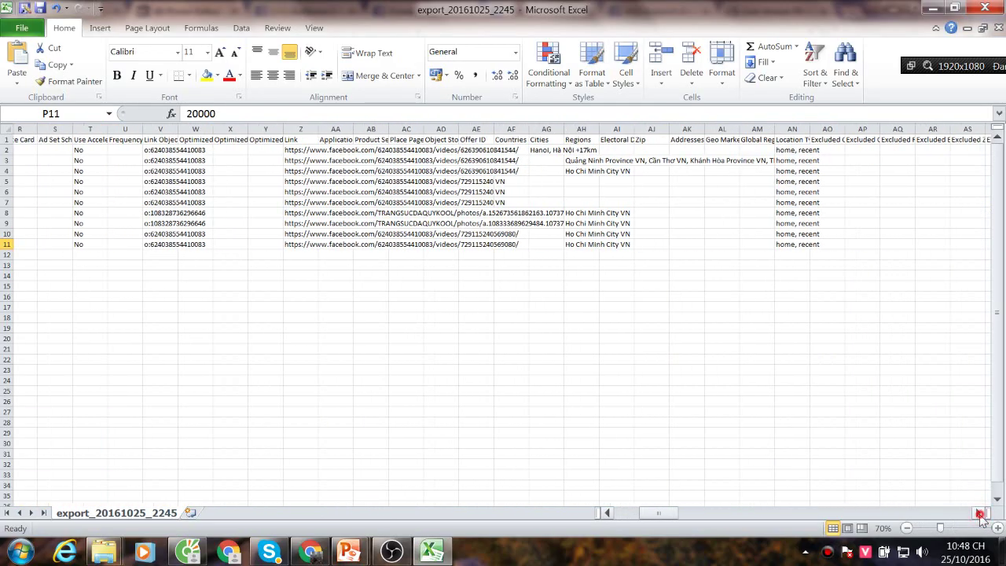
click(979, 512)
click(978, 513)
click(979, 512)
click(979, 513)
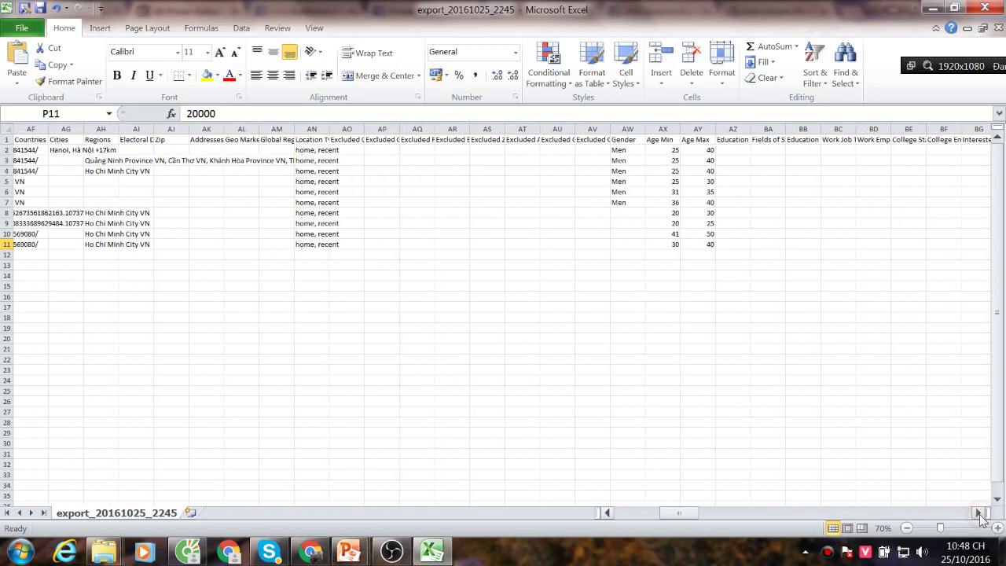
click(978, 513)
click(979, 512)
click(979, 513)
click(979, 512)
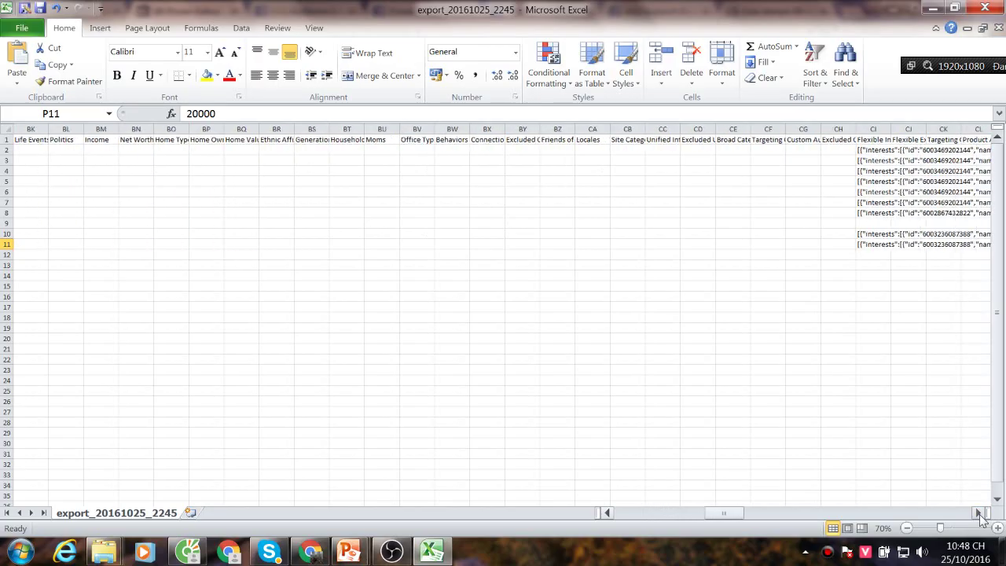
click(979, 513)
click(979, 512)
click(978, 513)
click(979, 512)
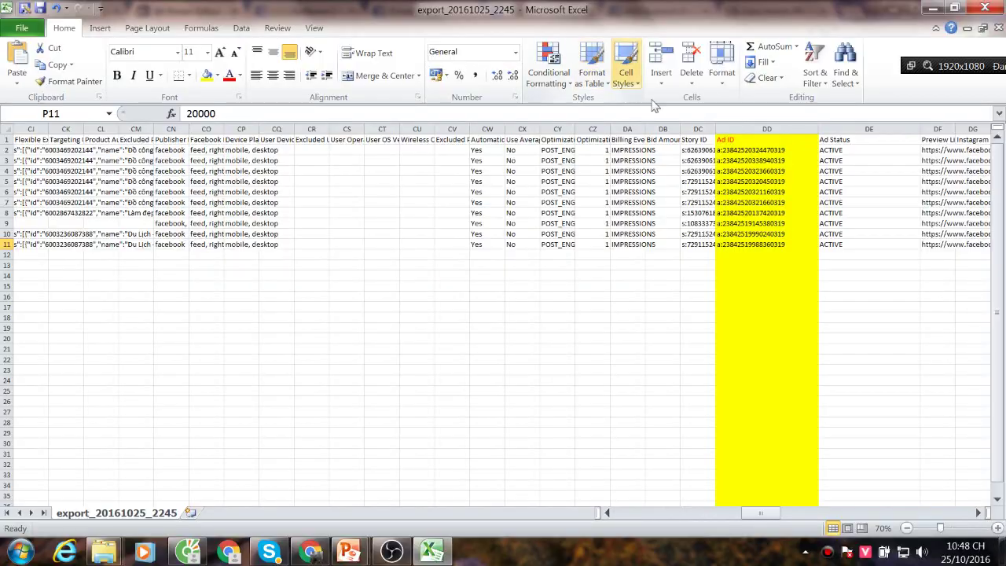
click(740, 150)
drag(742, 149, 746, 247)
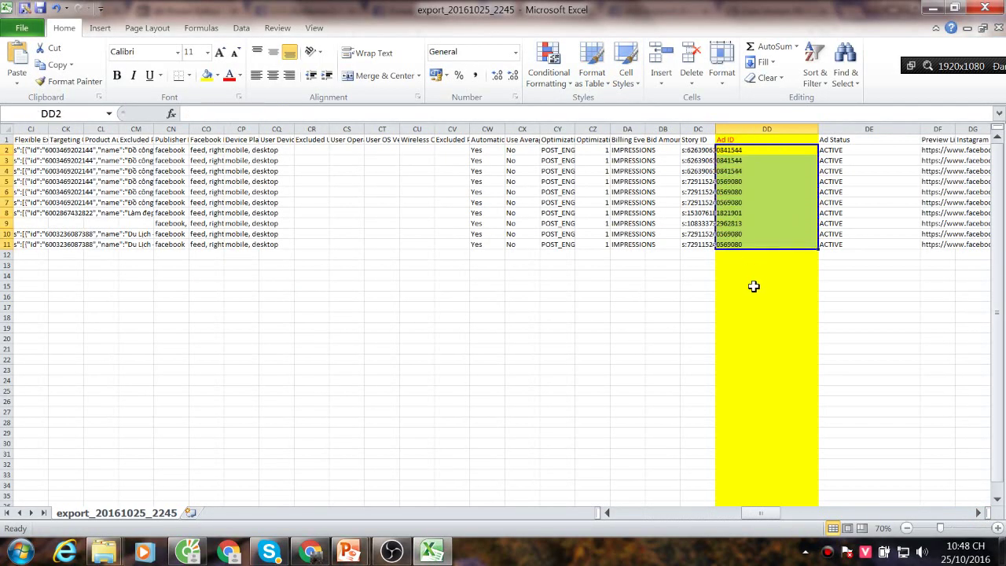
double_click(715, 129)
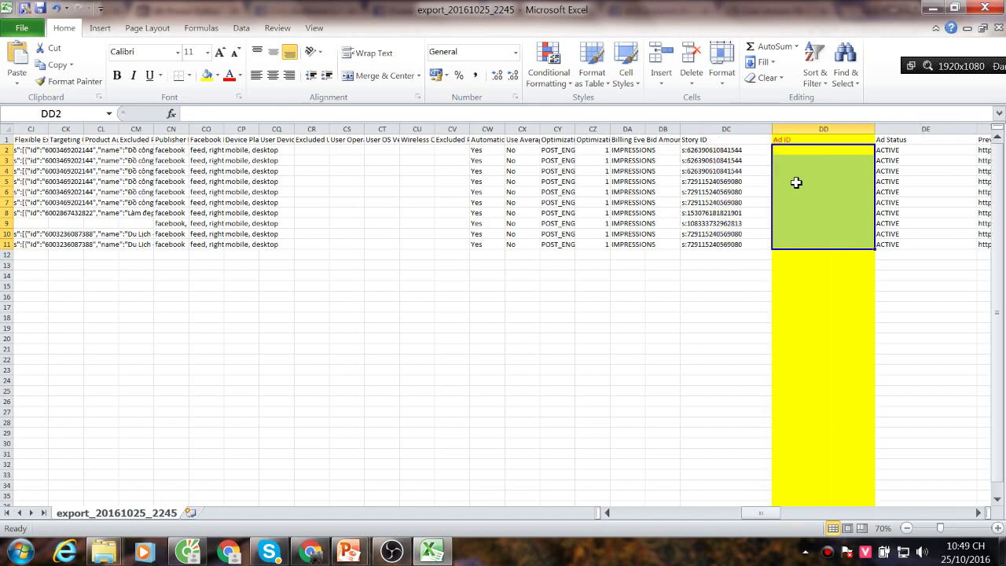
click(716, 320)
Examine the Ad Status values of the ads in rows 2 to 11
click(908, 191)
click(912, 153)
click(916, 223)
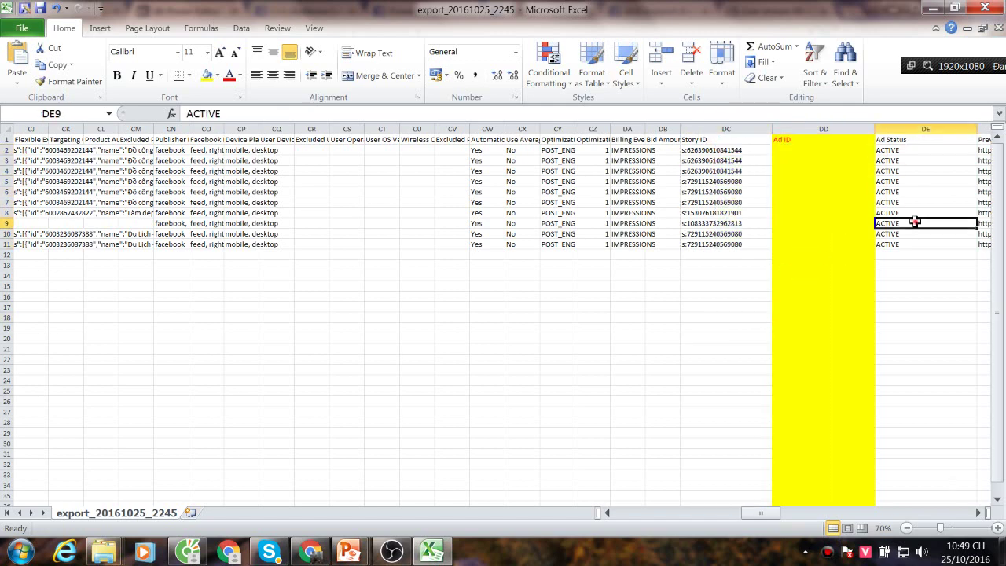
click(912, 168)
click(908, 150)
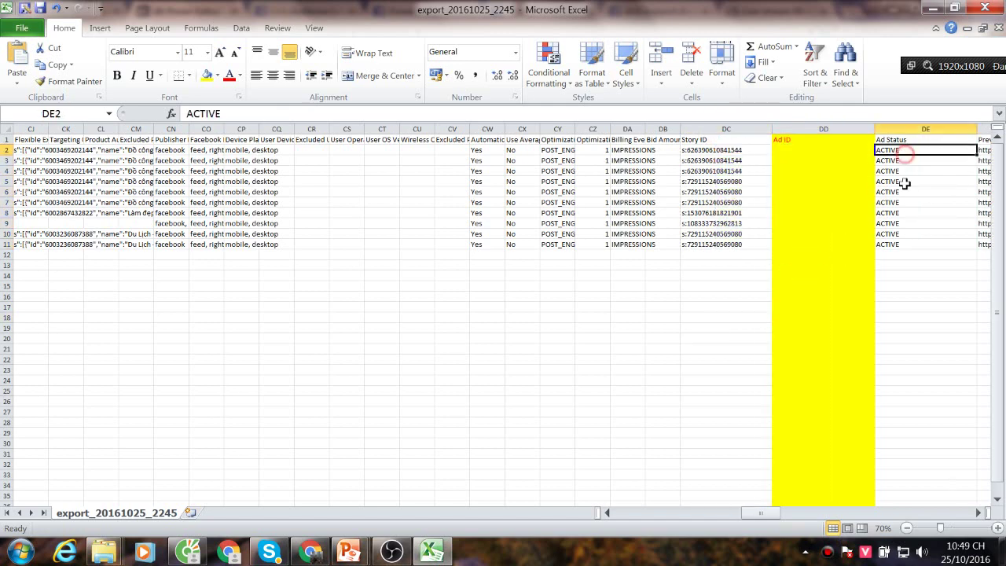
click(909, 234)
click(908, 223)
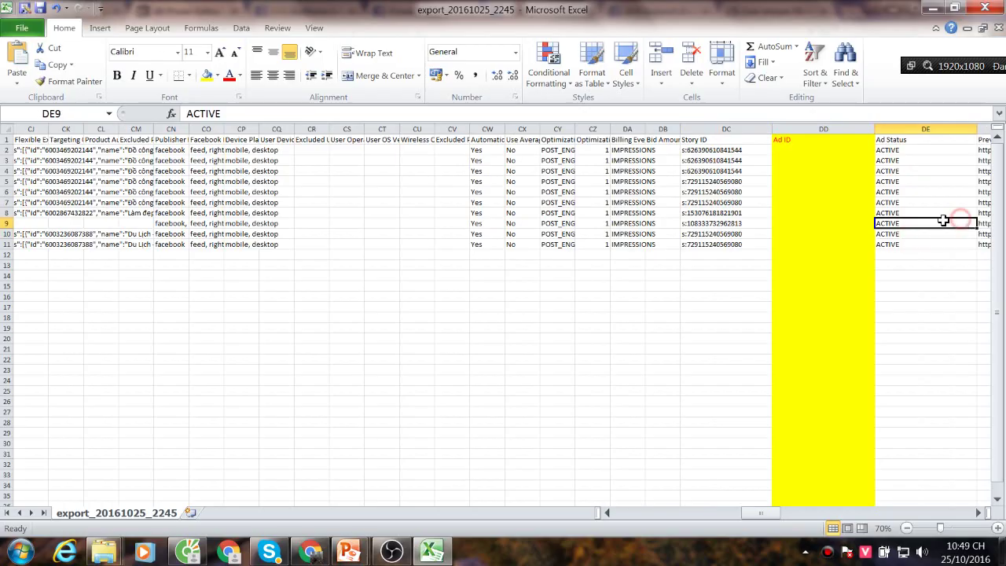
click(912, 180)
click(908, 150)
click(915, 203)
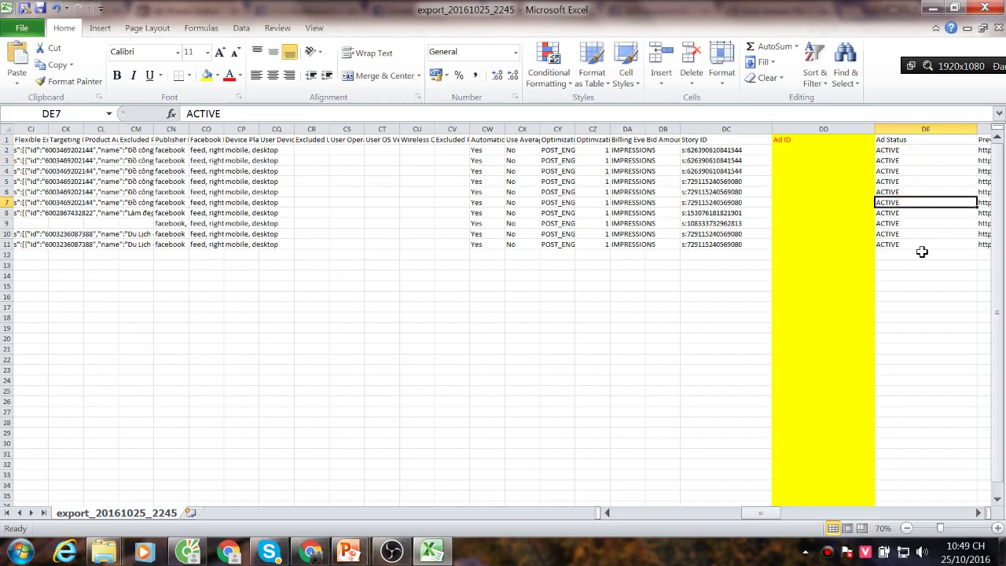
click(912, 171)
click(917, 196)
click(916, 150)
click(914, 243)
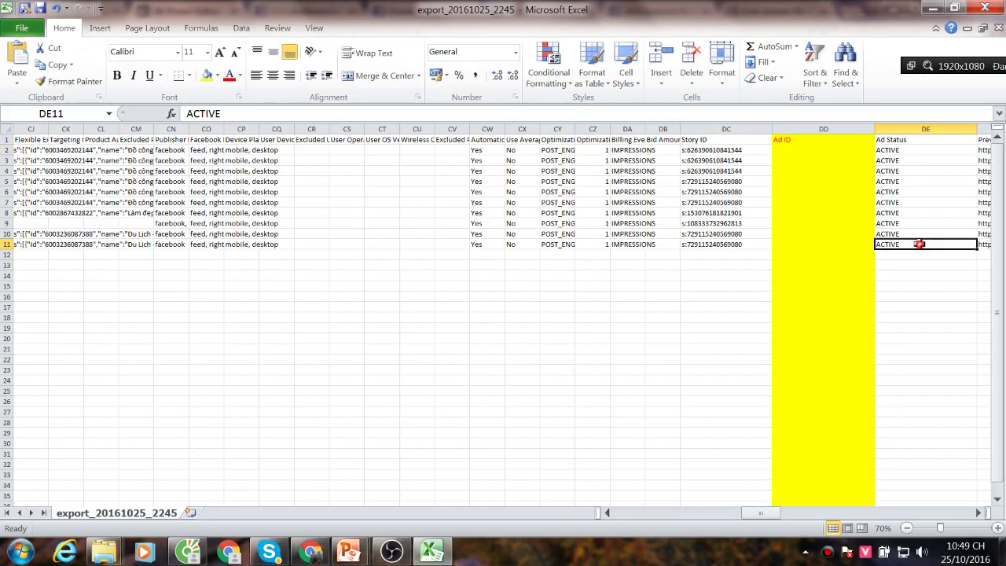
click(928, 191)
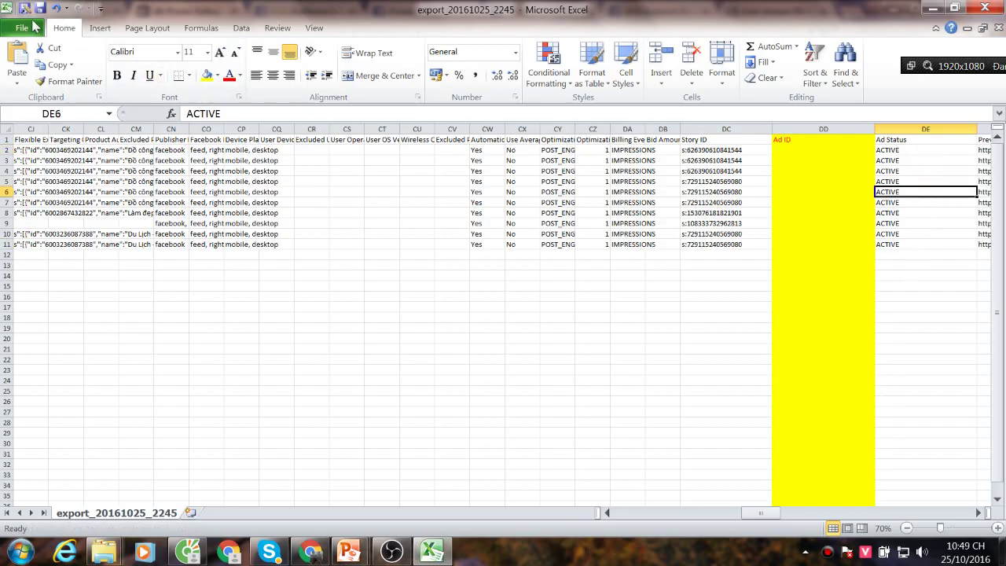
Save export_20161025_2245.csv and keep the workbook in its Unicode Text format
key(ctrl+s)
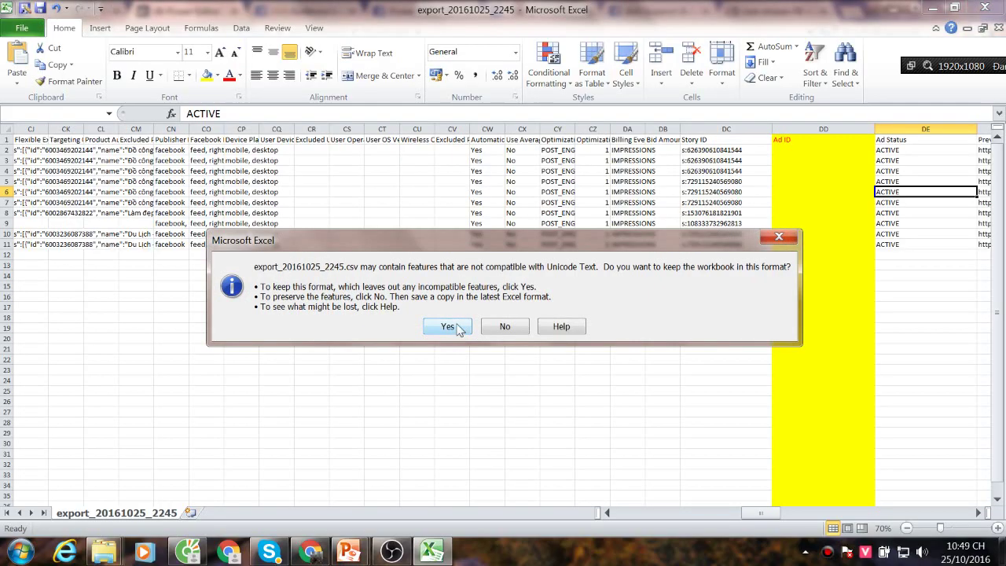
click(450, 329)
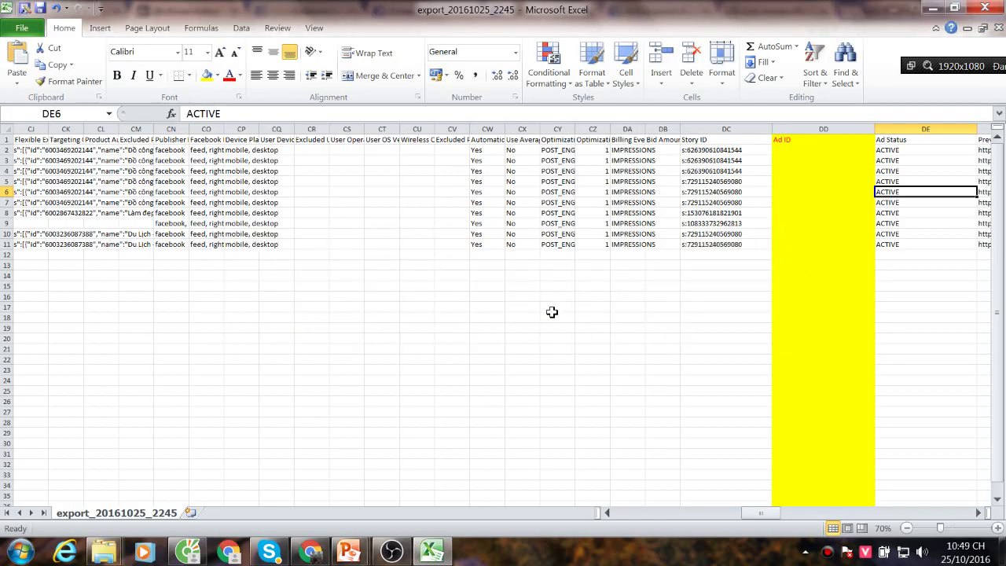
Close the export_20161025_2245 workbook without saving again and show the ads level in Power Editor
click(985, 7)
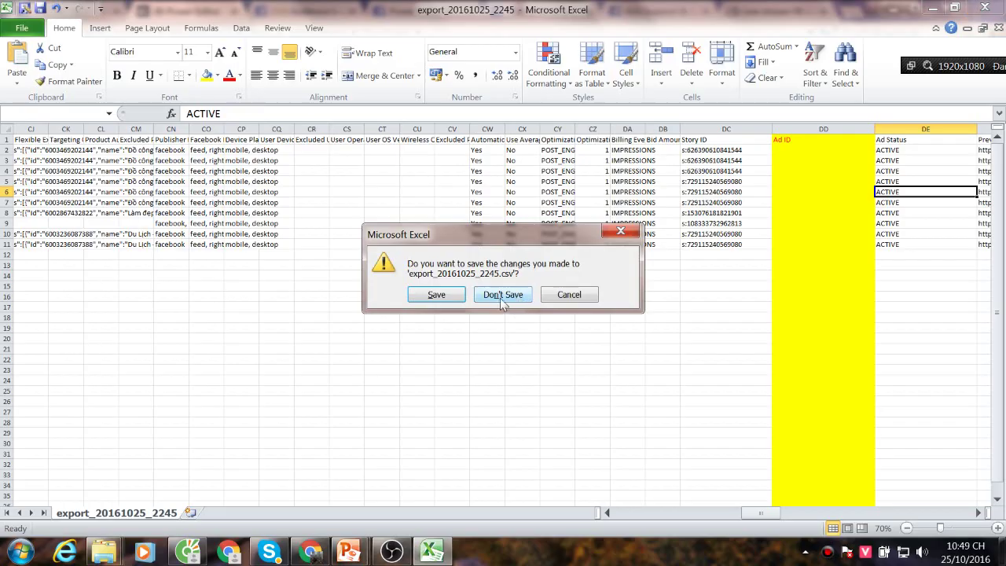
click(503, 295)
click(12, 319)
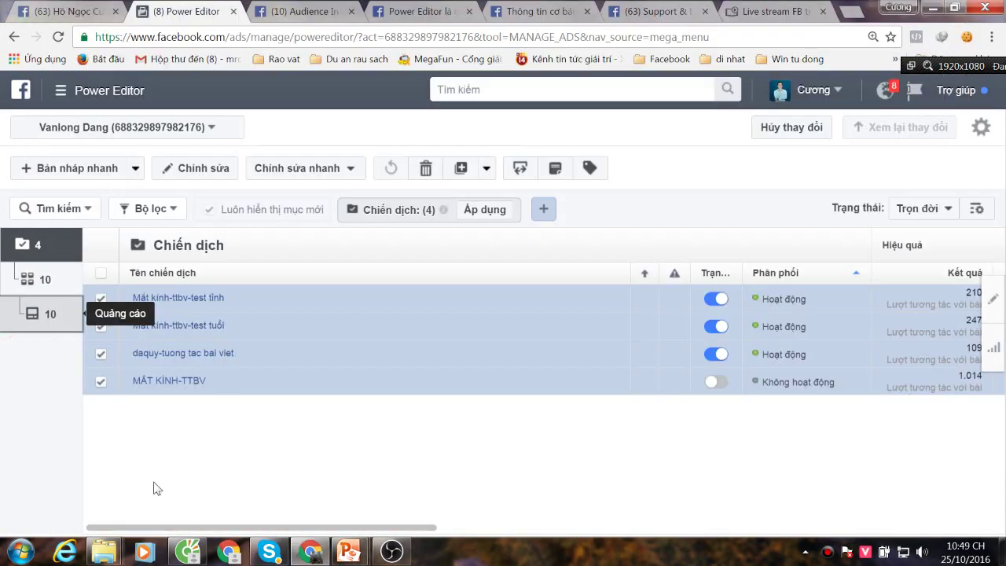
Switch to the personal ad account that should receive the copies and list its campaigns without the campaign filter
click(160, 126)
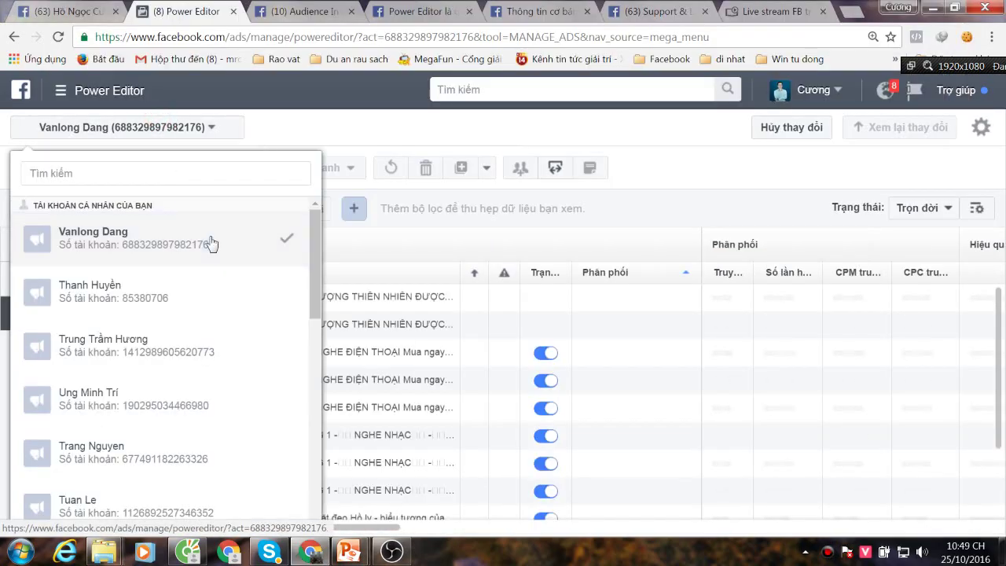
scroll(194, 349, down, 4)
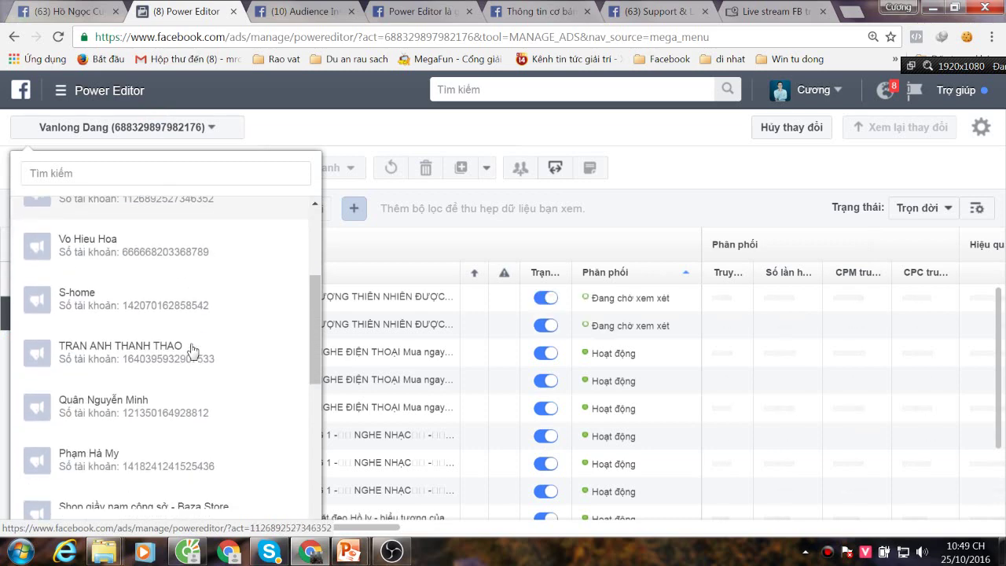
scroll(194, 346, up, 3)
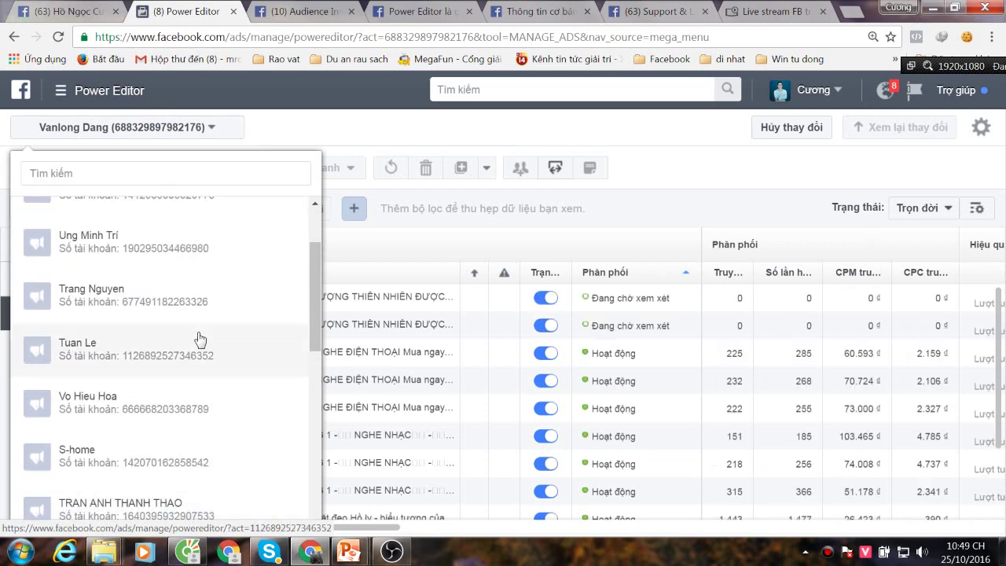
scroll(199, 339, down, 5)
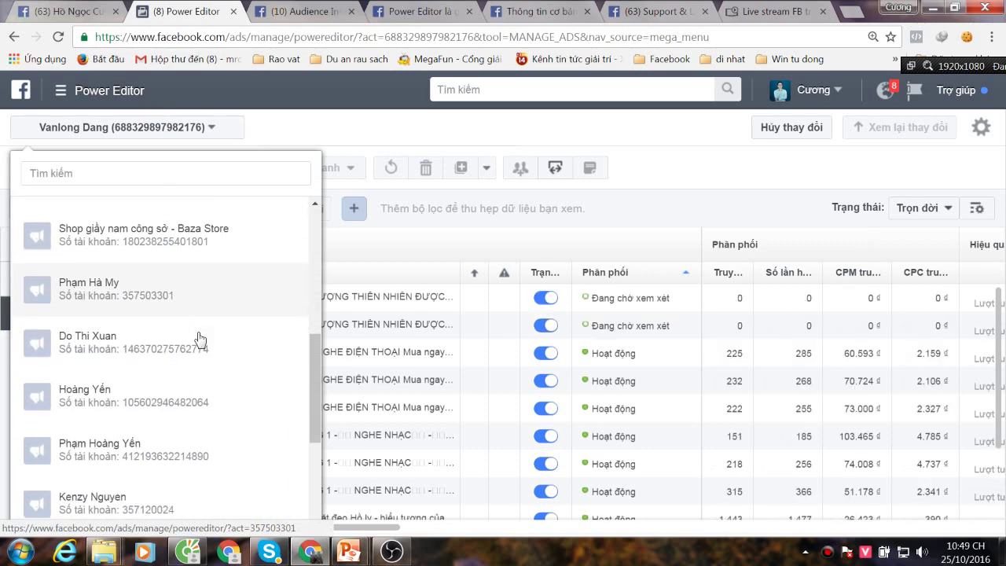
scroll(199, 339, down, 4)
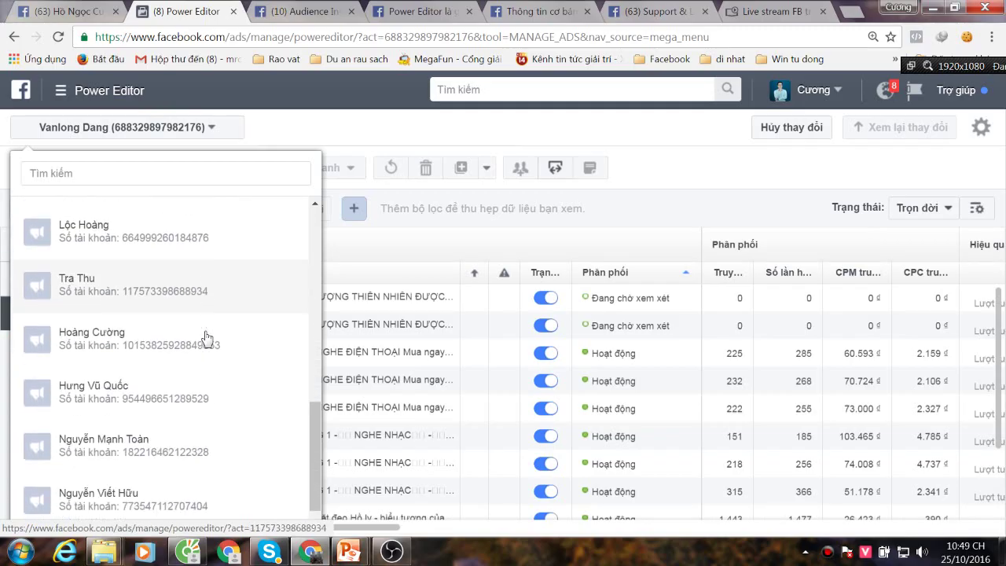
click(128, 203)
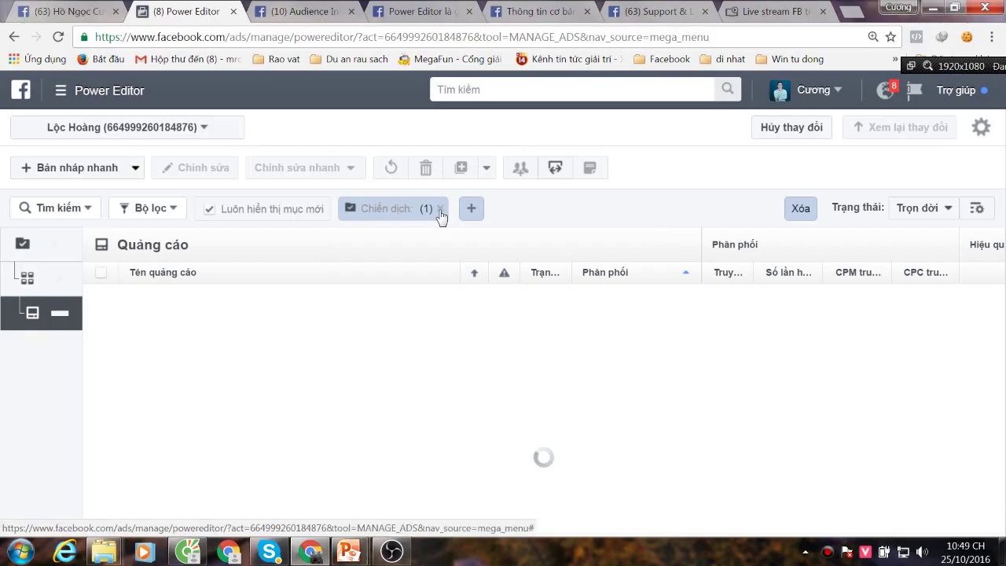
click(440, 209)
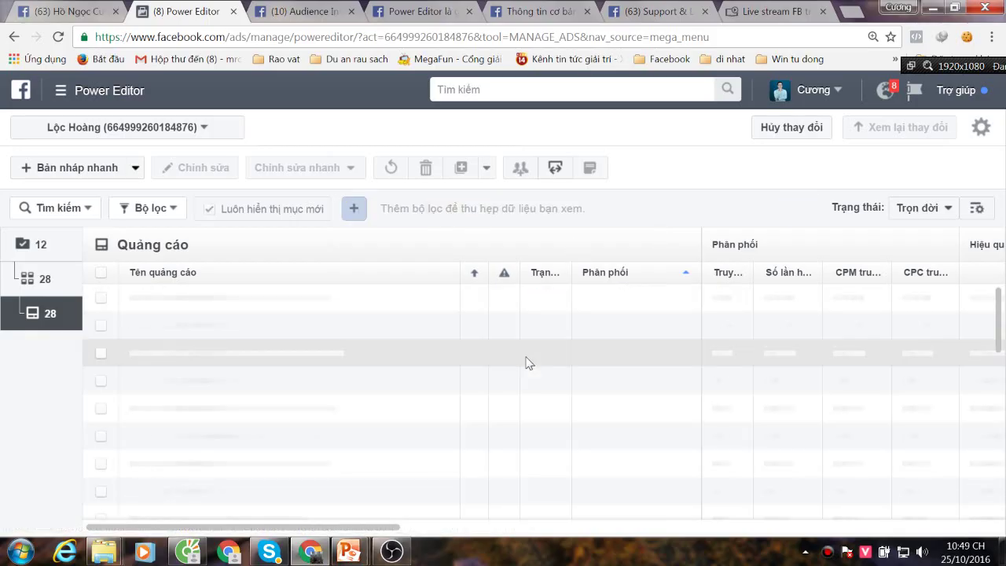
click(41, 245)
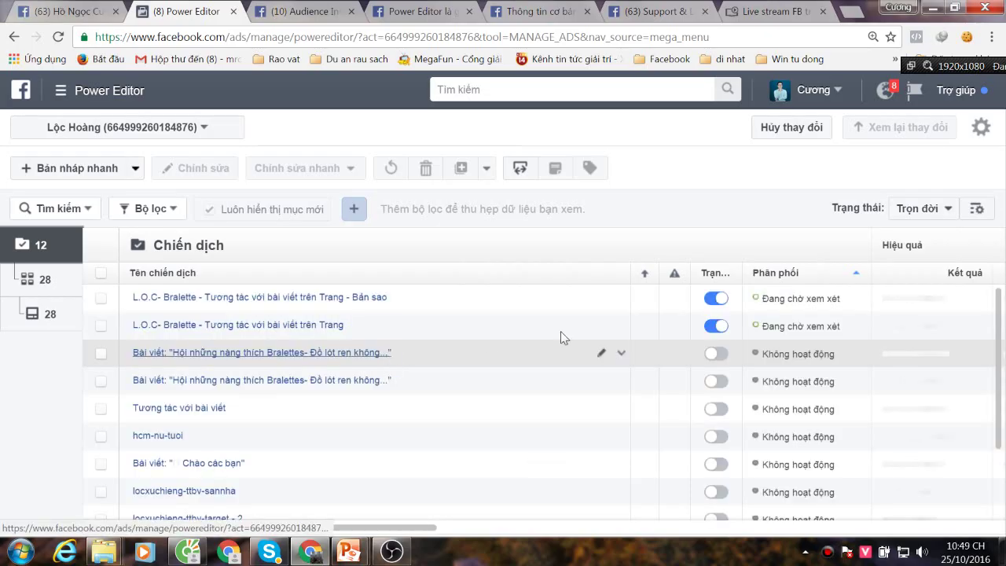
Start a bulk ad import and choose export_20161025_2245.csv from the Downloads folder, with all file types shown
click(520, 171)
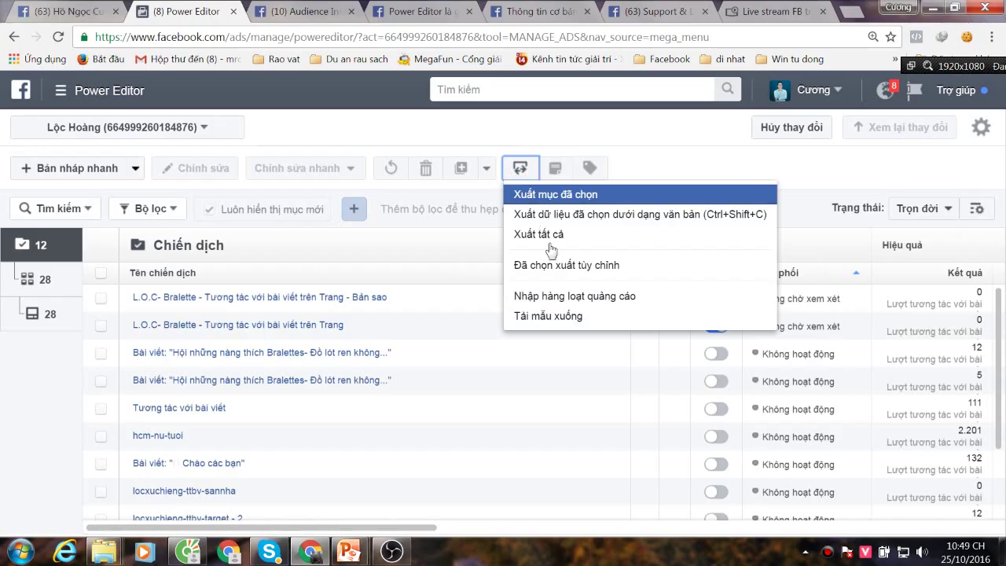
click(567, 303)
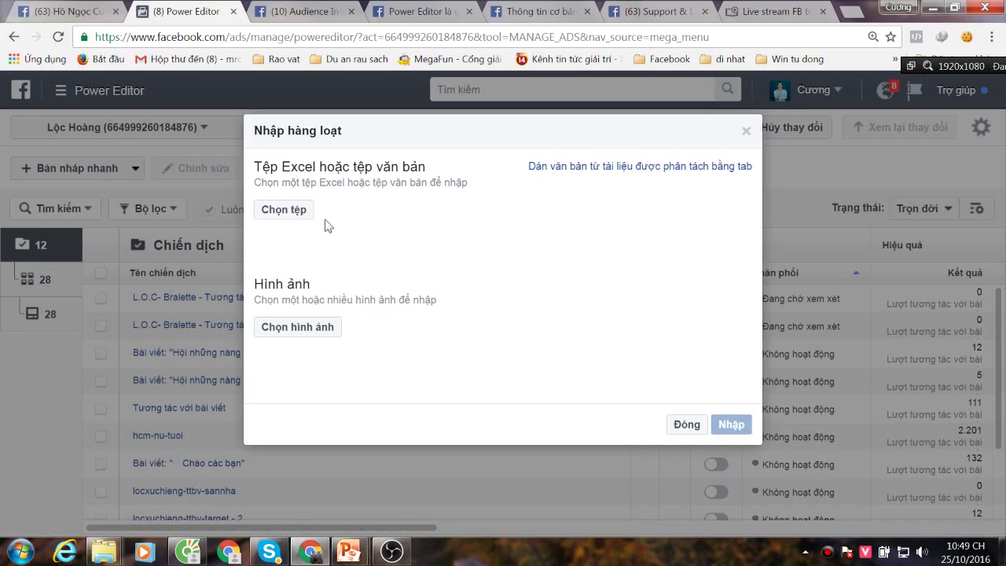
click(293, 215)
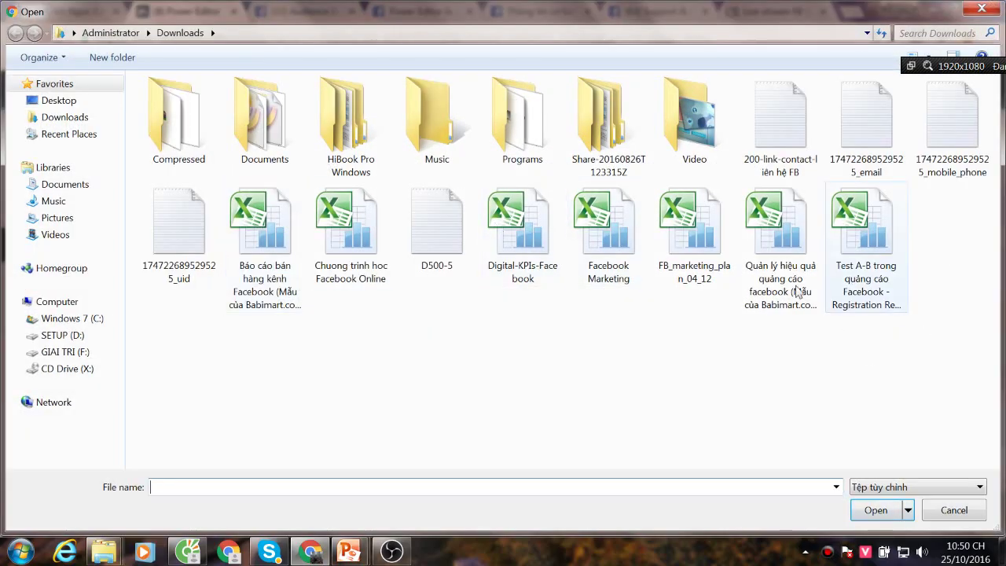
click(894, 490)
click(882, 515)
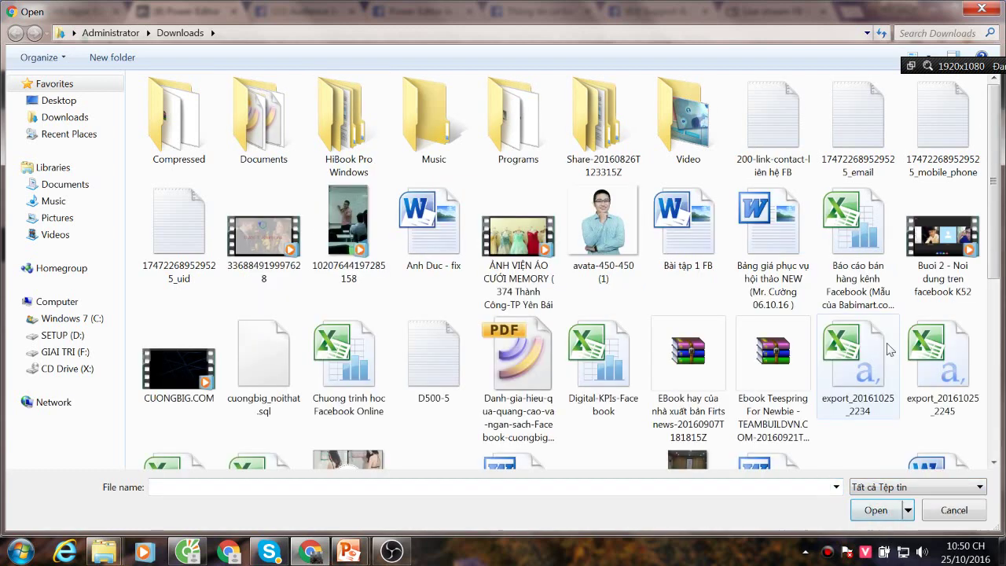
click(897, 488)
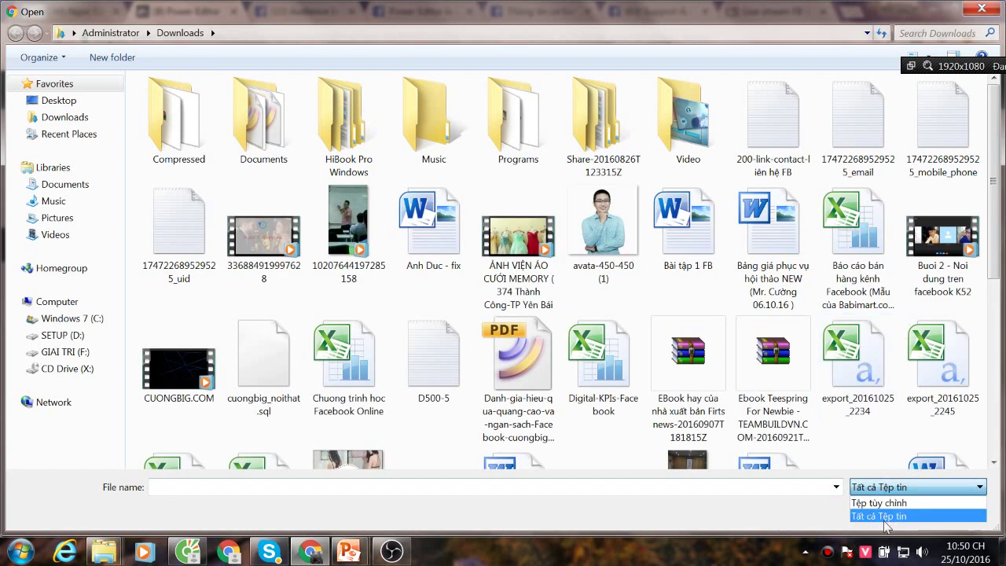
click(886, 517)
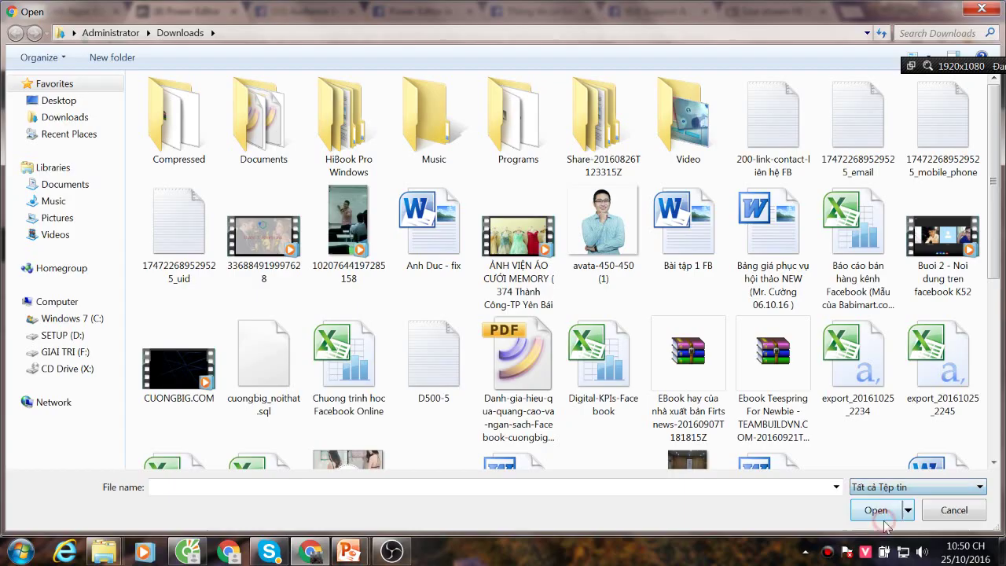
double_click(947, 370)
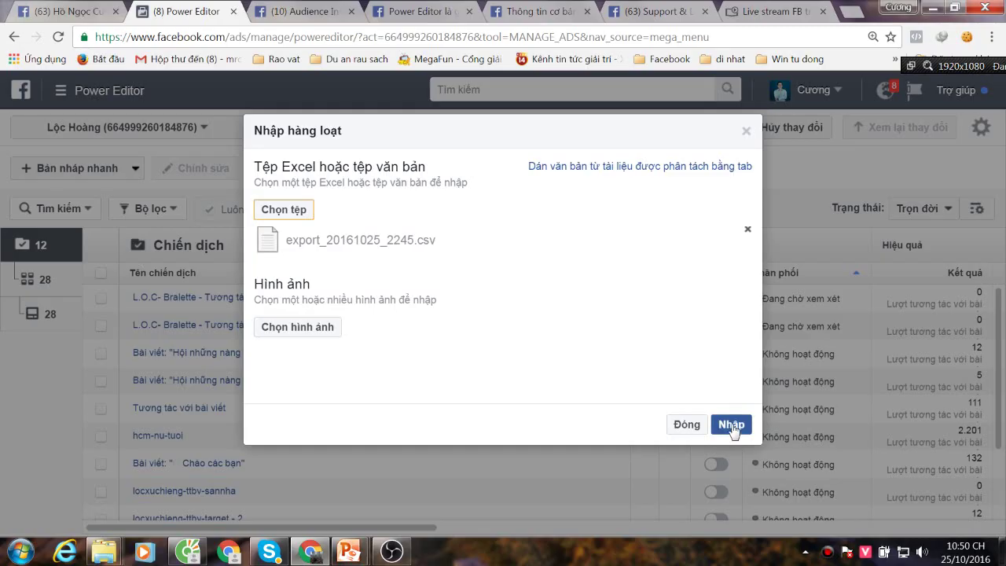
Import the chosen CSV file into the ad account, review the import summary and close it
click(730, 425)
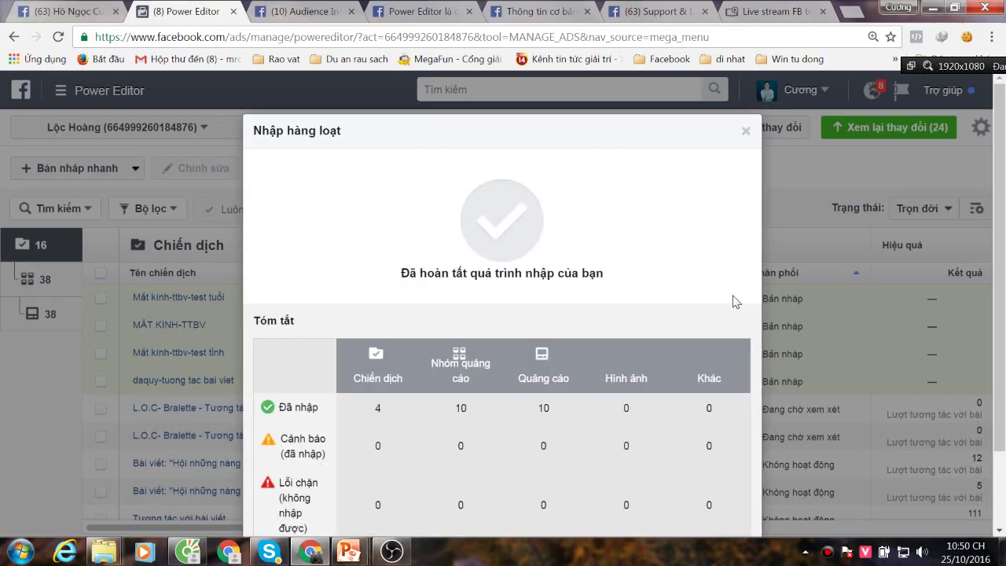
scroll(667, 346, down, 2)
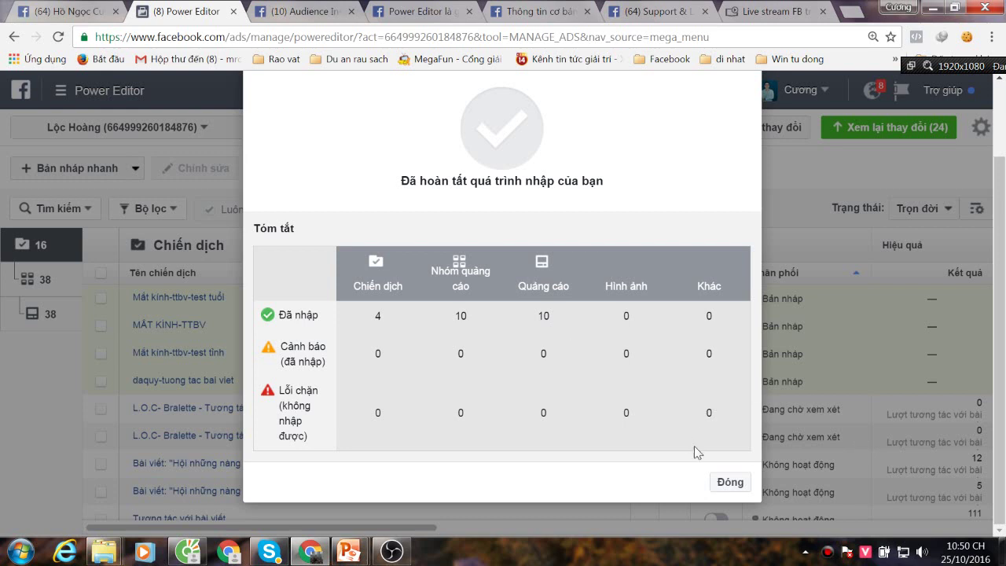
click(729, 481)
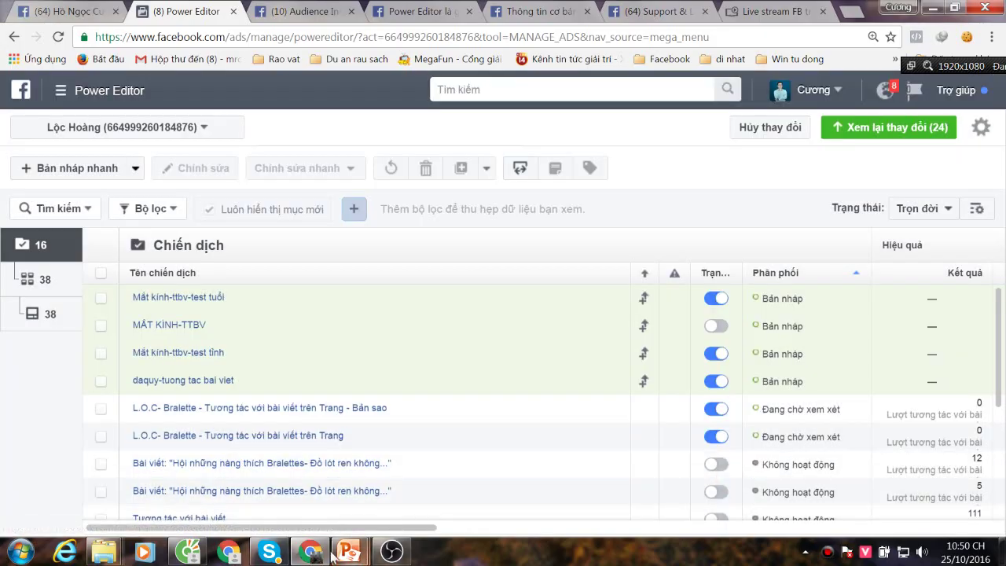
Reopen export_20161025_2245.csv from the Downloads folder in Excel and widen the Campaign Name column to make the names readable
mouse_move(103, 551)
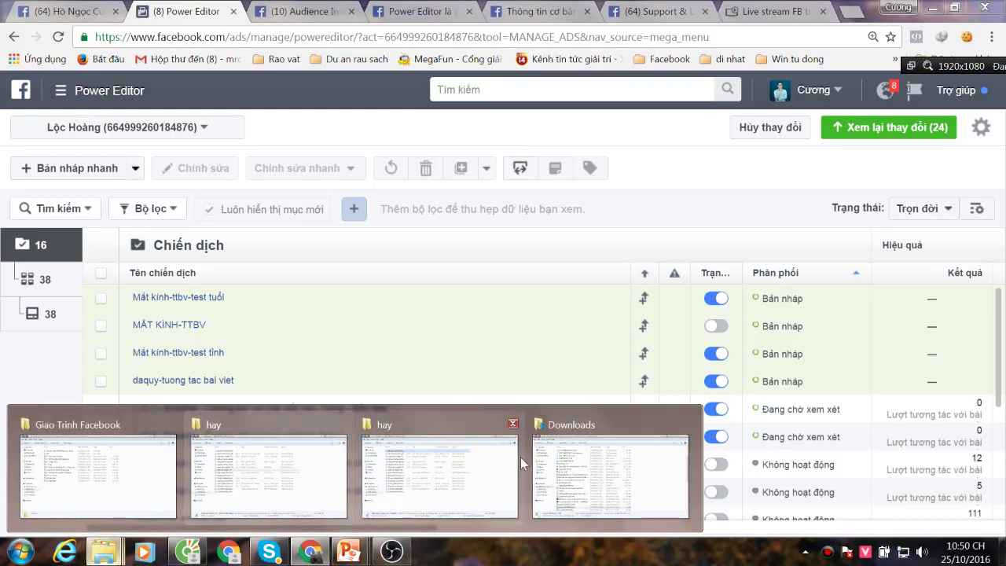
click(605, 475)
double_click(267, 459)
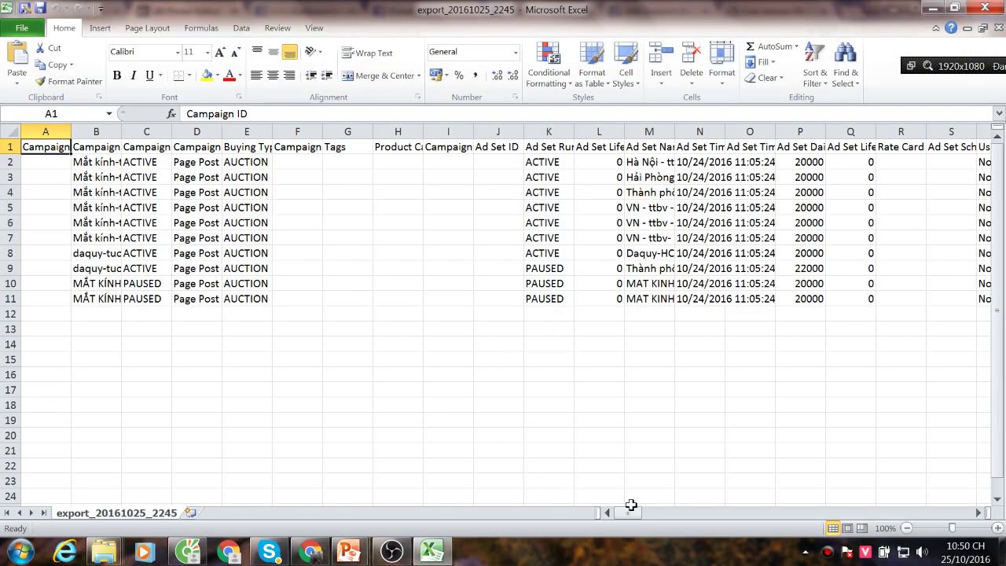
drag(632, 513, 379, 357)
click(102, 358)
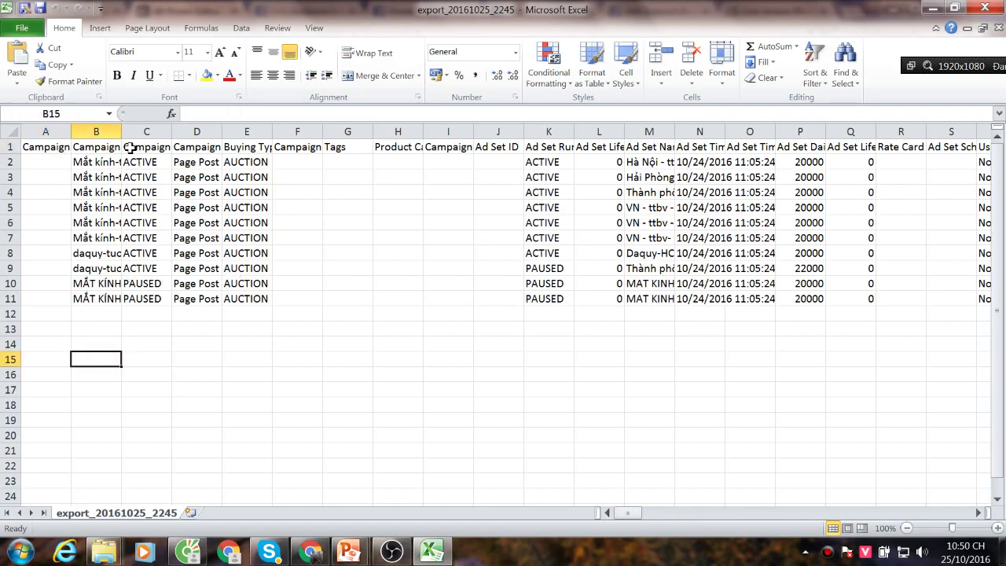
drag(121, 131, 183, 132)
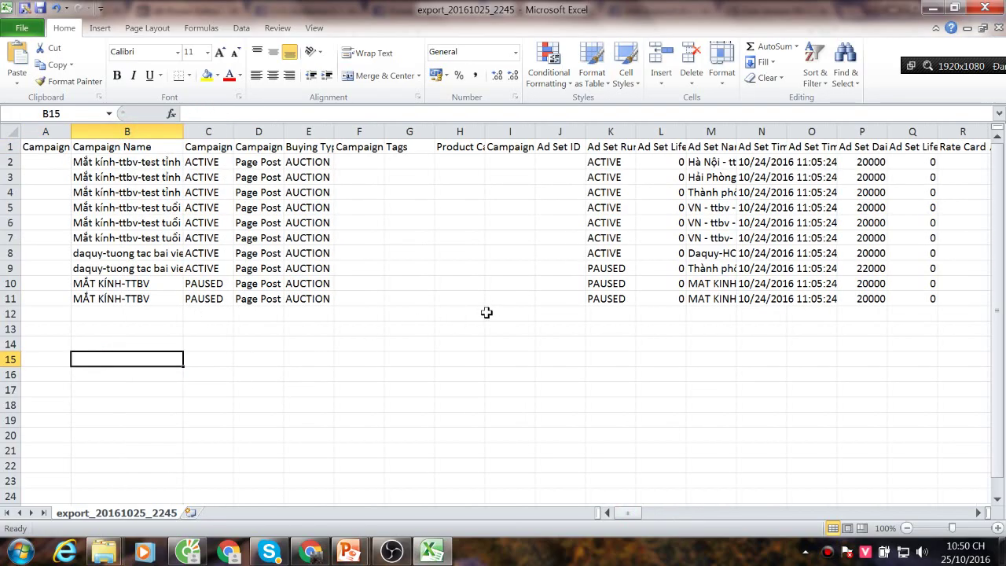
Fill the whole Campaign ID column and the whole Ad Set ID column with yellow
click(57, 132)
click(174, 344)
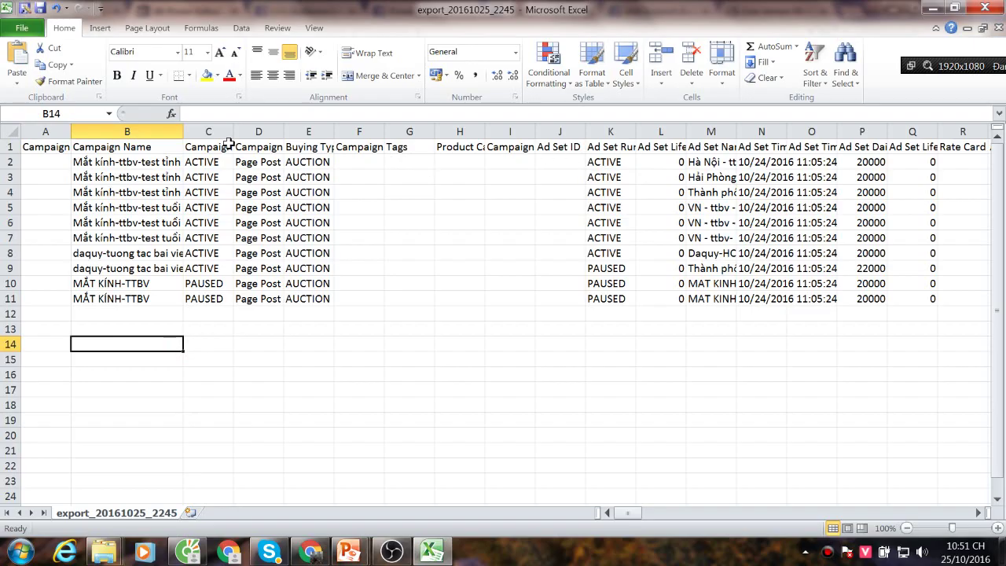
click(44, 130)
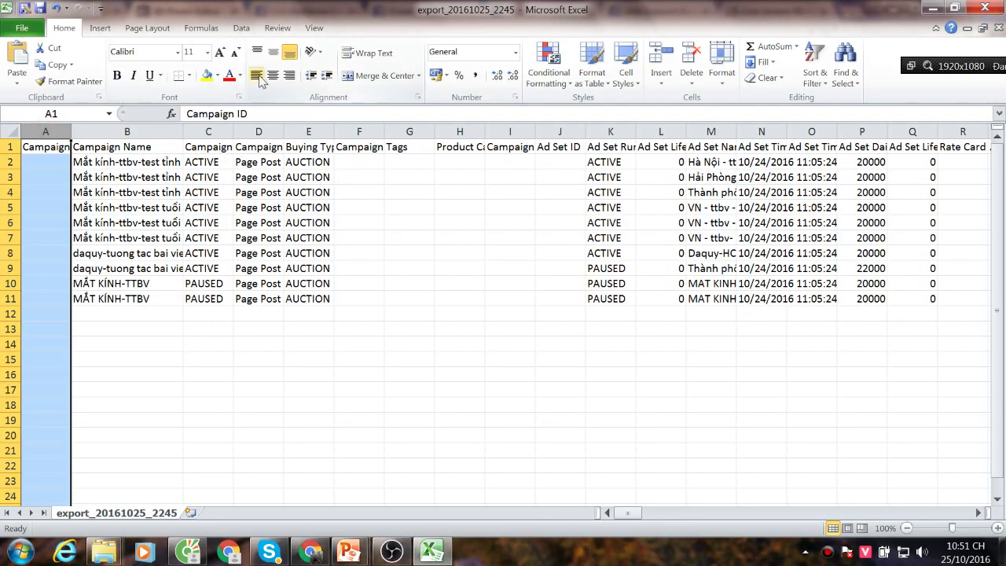
click(207, 75)
click(444, 253)
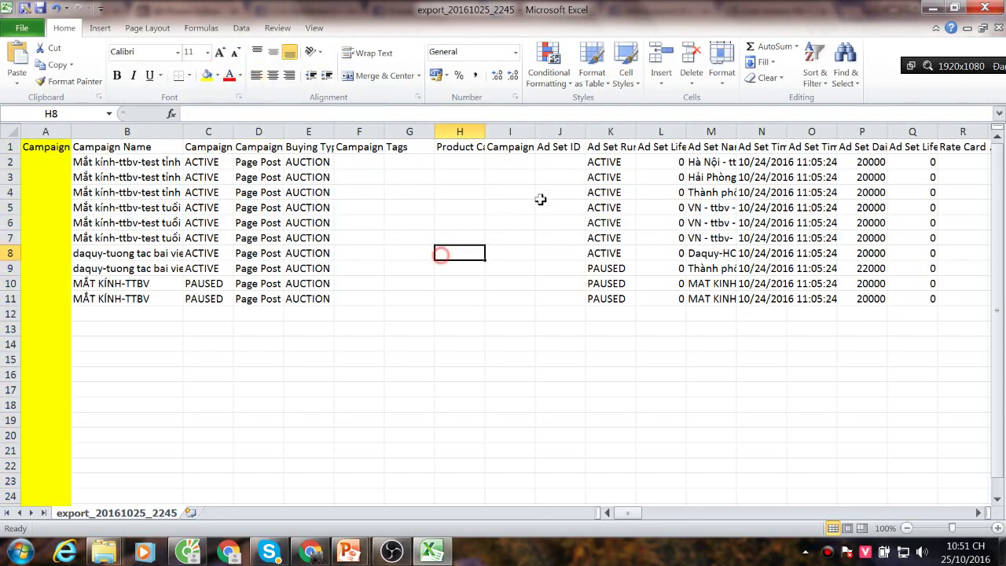
click(558, 130)
click(207, 76)
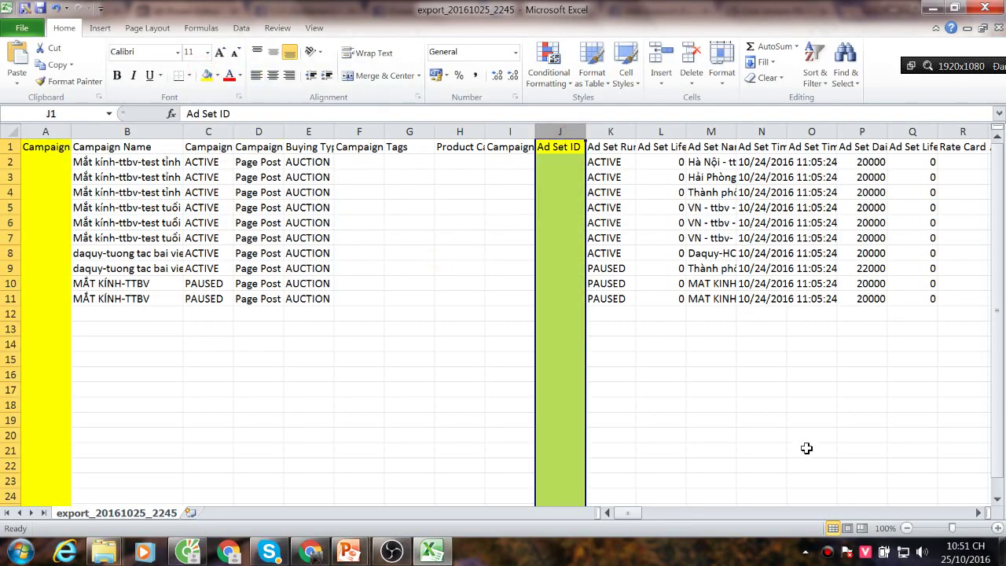
Fill the whole Ad Set Time Start column and the whole Ad Set Daily Budget column with yellow
click(979, 512)
click(979, 512)
click(978, 513)
click(979, 512)
click(490, 130)
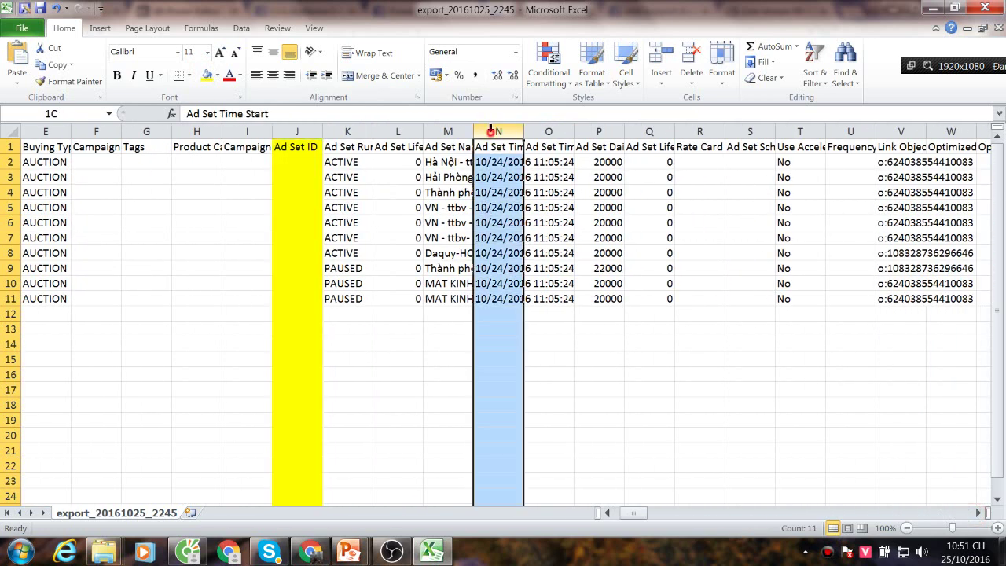
click(207, 76)
click(599, 131)
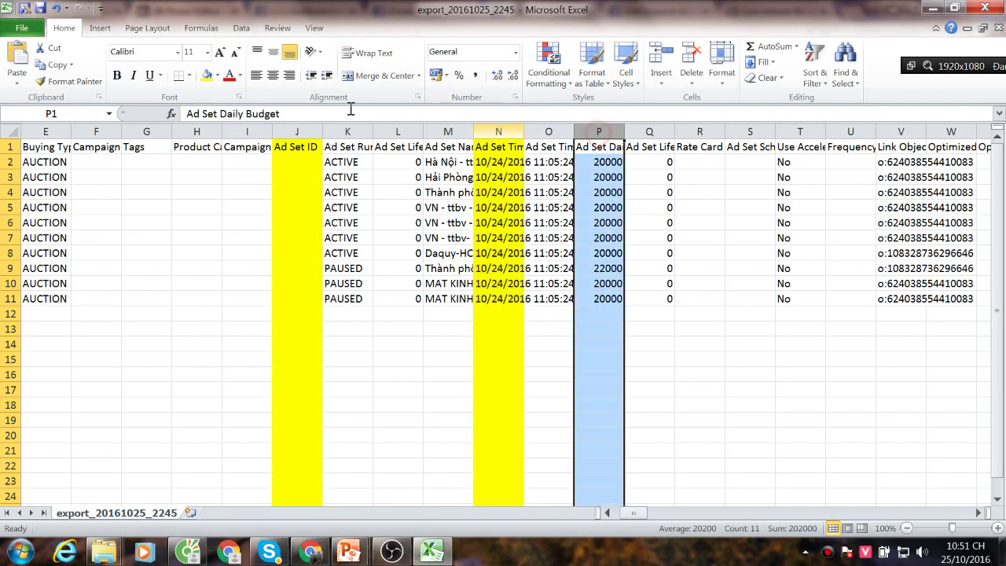
click(207, 76)
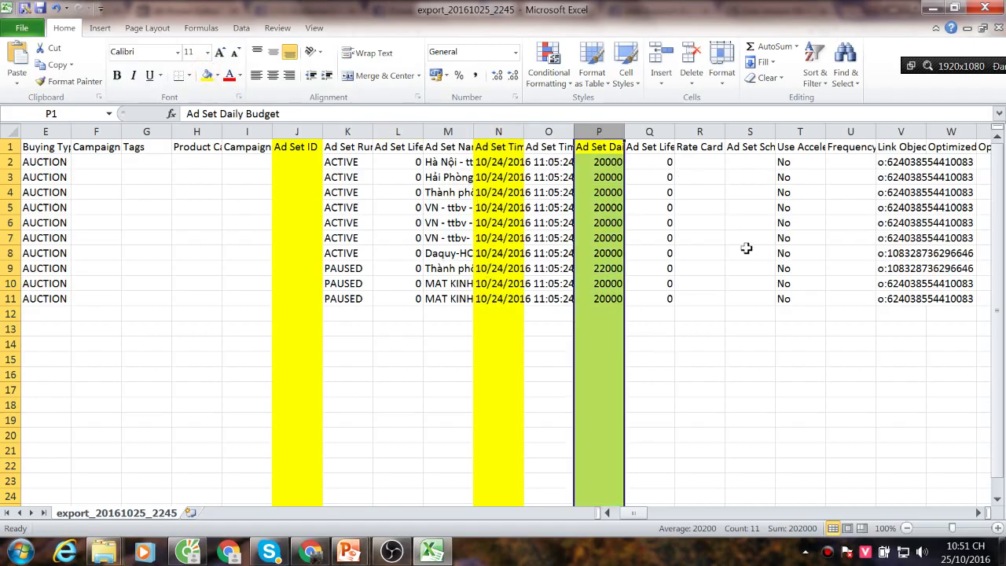
Inspect the gender and age targeting values in columns AW to AY
click(980, 509)
drag(980, 512, 979, 515)
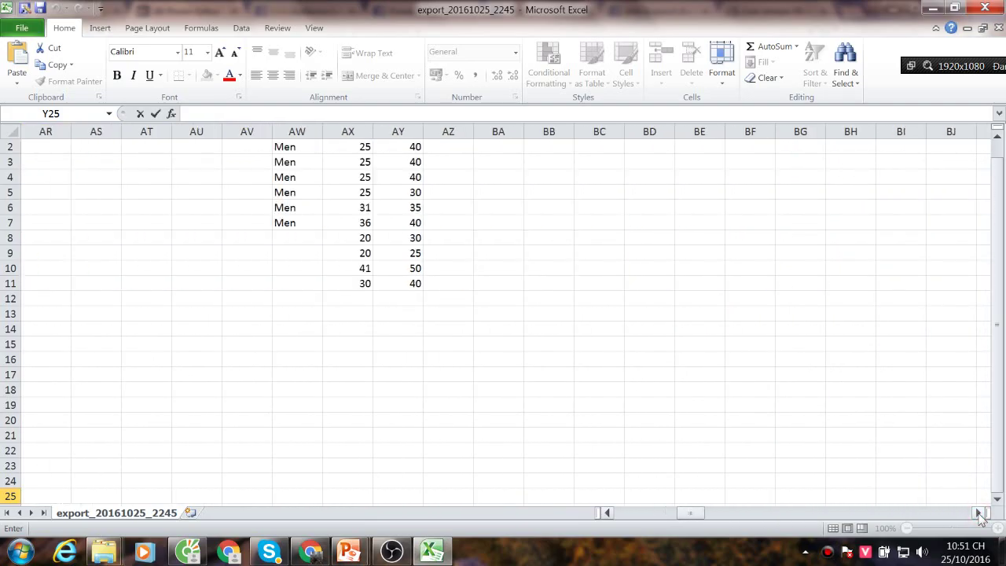
drag(360, 192, 348, 214)
click(349, 284)
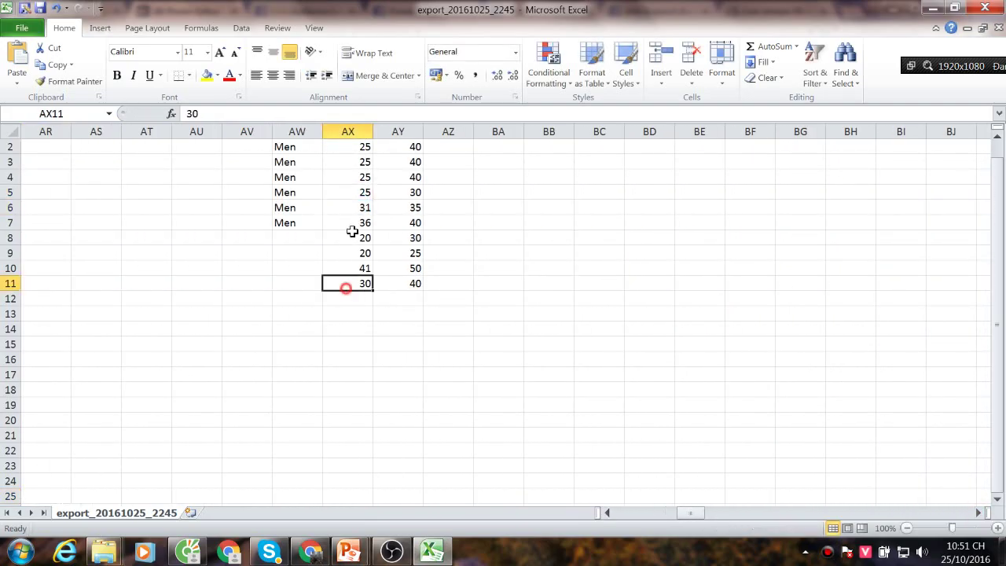
Widen column DC to make its full IDs readable and fill the whole column DD with yellow
drag(977, 514, 977, 514)
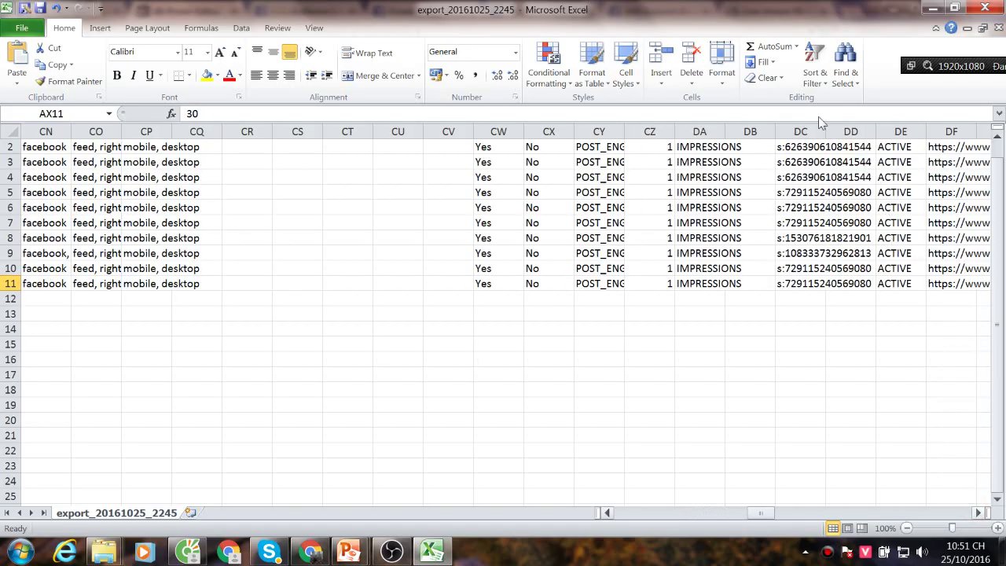
scroll(747, 157, right, 3)
drag(675, 132, 768, 283)
click(770, 131)
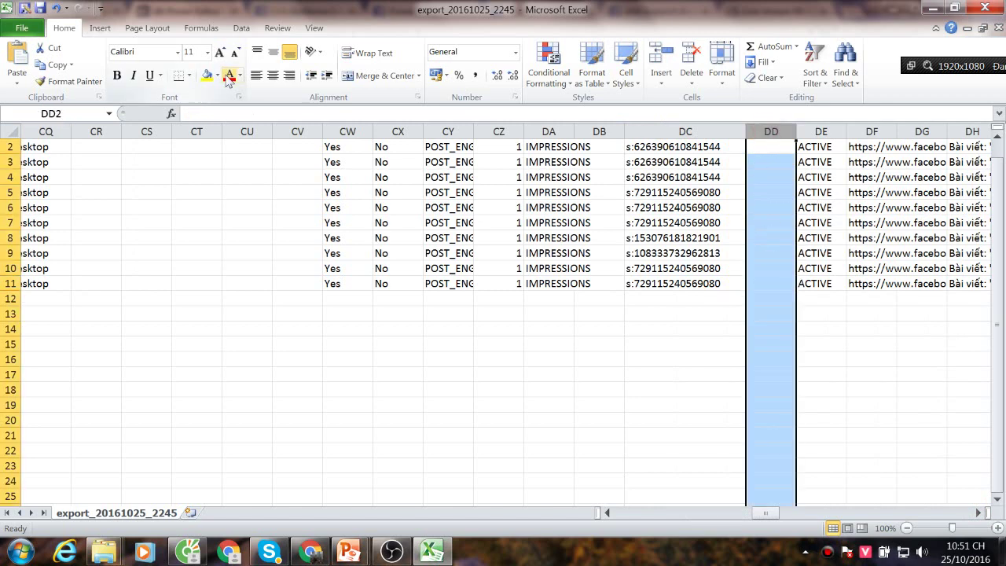
click(206, 75)
click(770, 374)
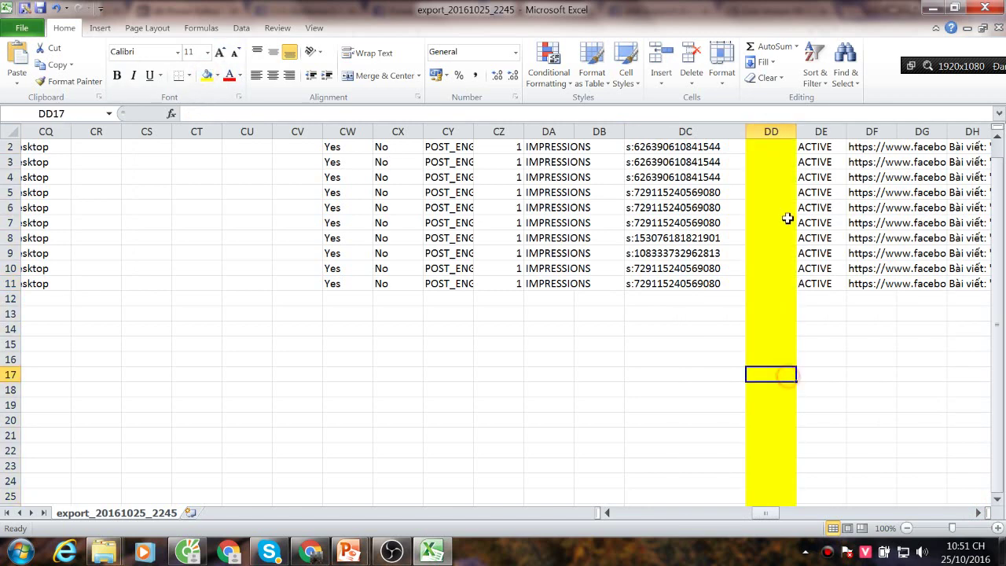
Select the ad status values in cells DE2 to DE11
click(979, 513)
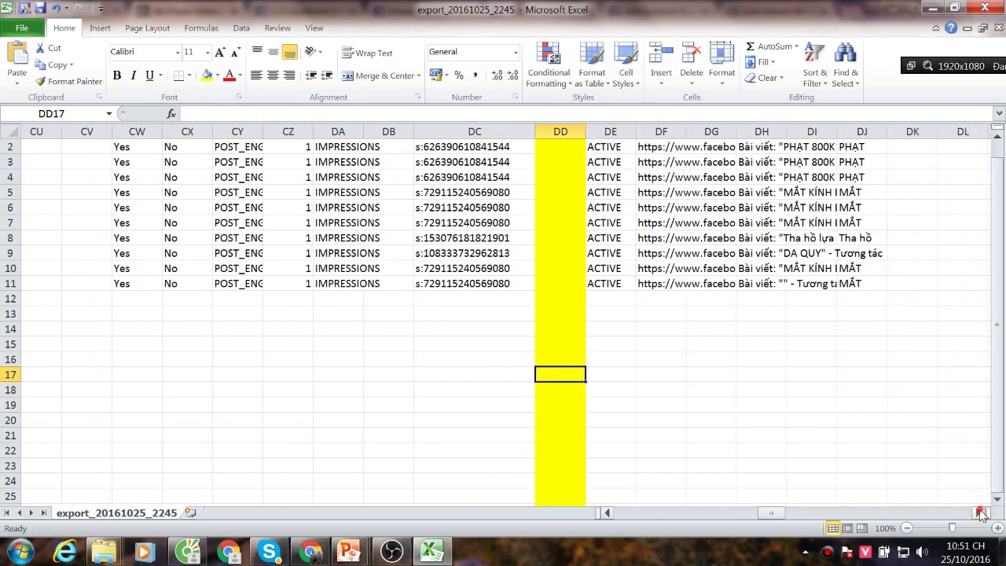
drag(519, 146, 513, 284)
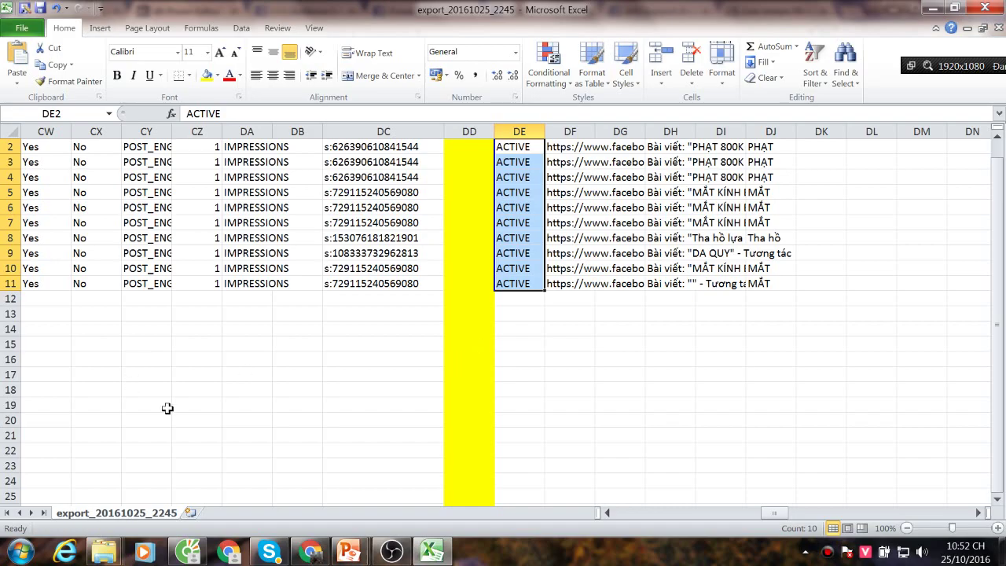
Switch to OBS, show the Video Capture Device source and move it above Window Capture 2
click(393, 553)
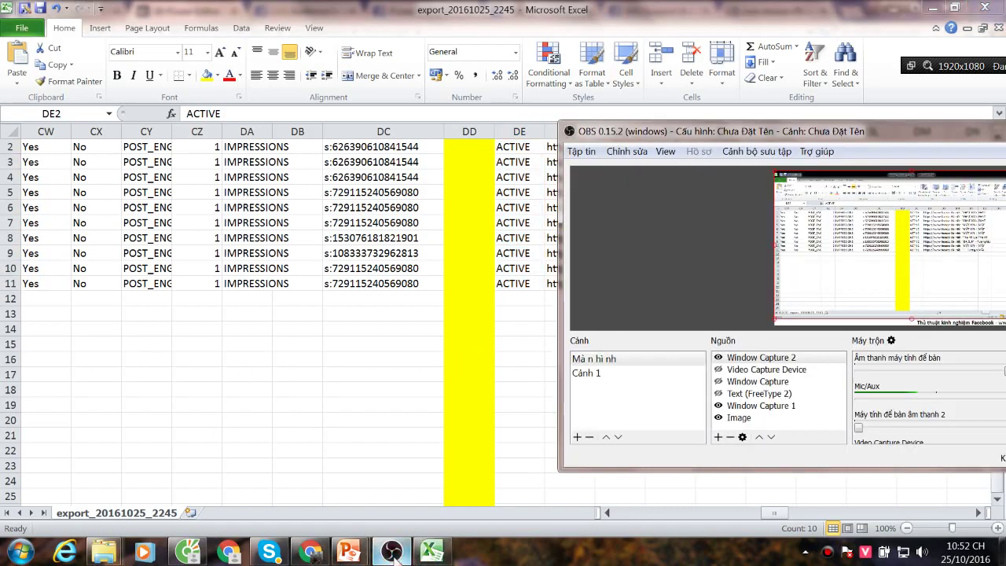
click(717, 370)
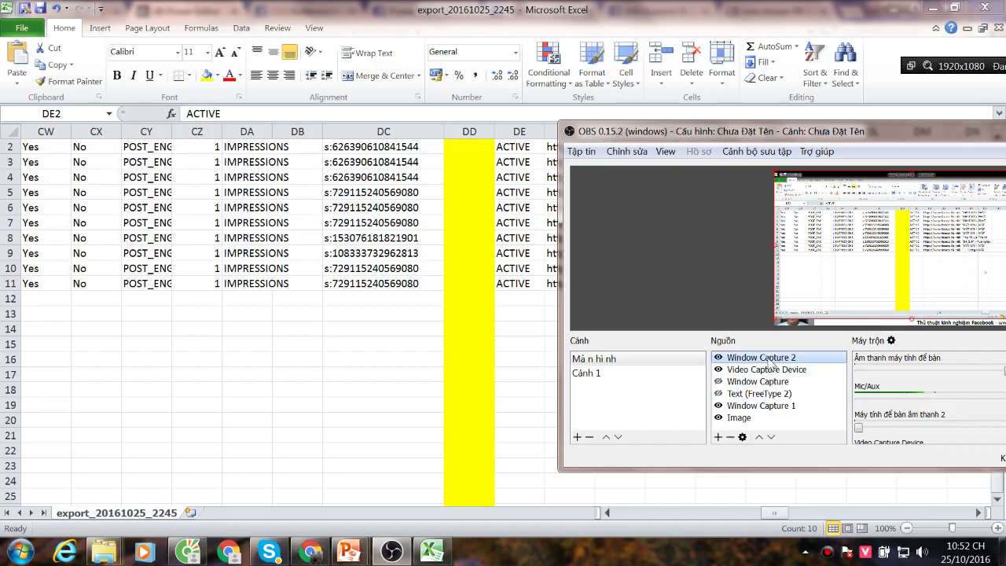
drag(764, 371, 763, 361)
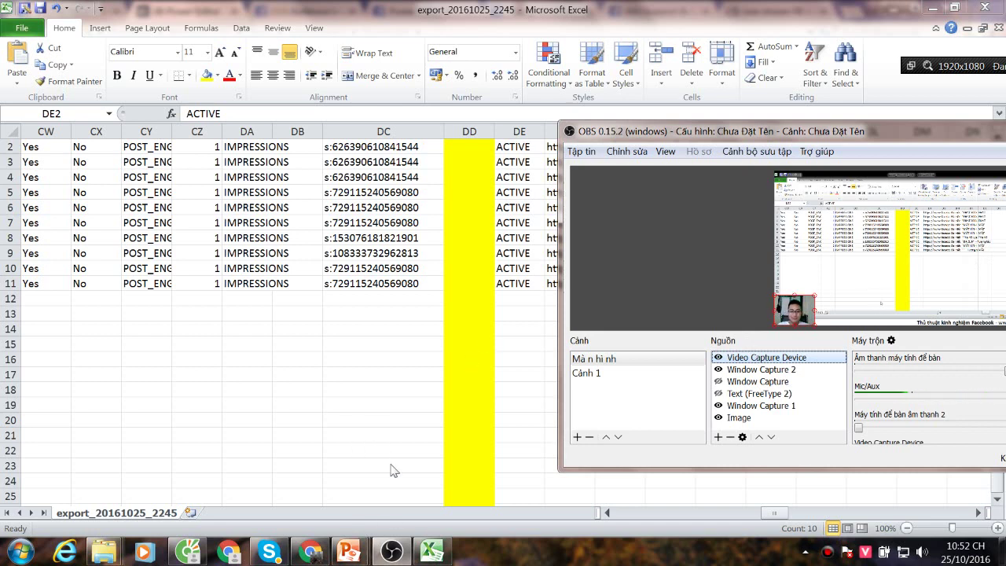
click(312, 552)
click(311, 552)
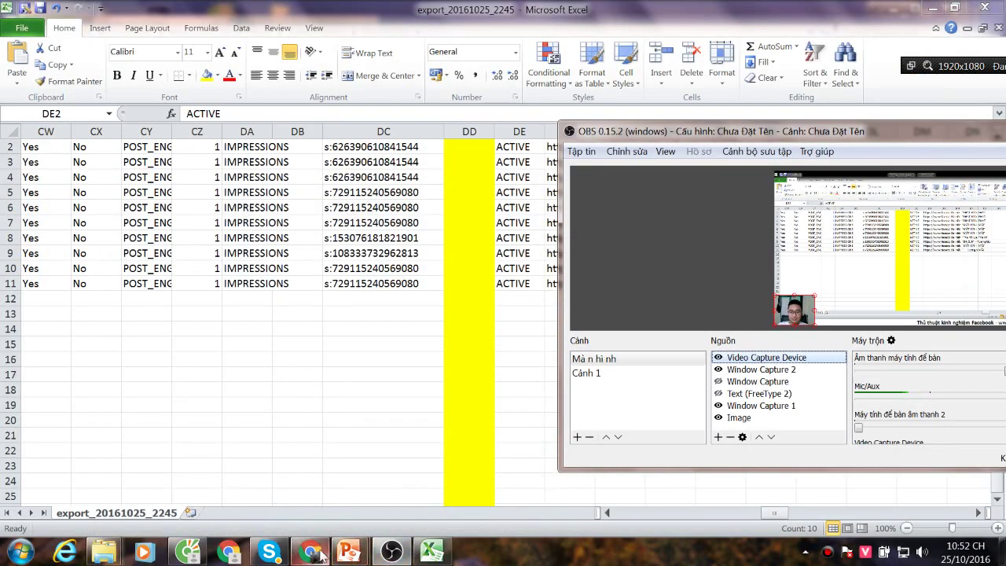
mouse_move(396, 554)
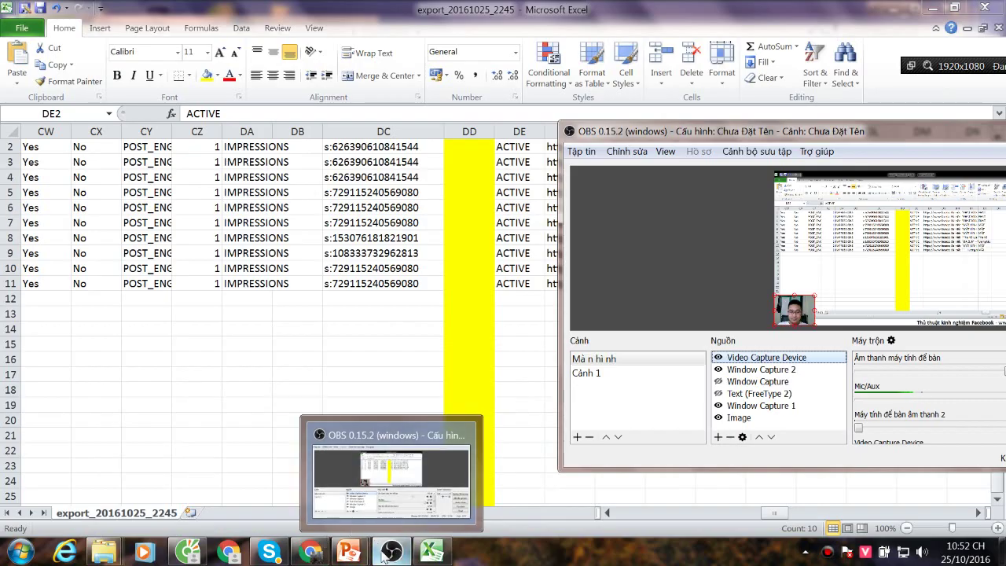
Close export_20161025_2245 in Excel without saving the changes
click(989, 7)
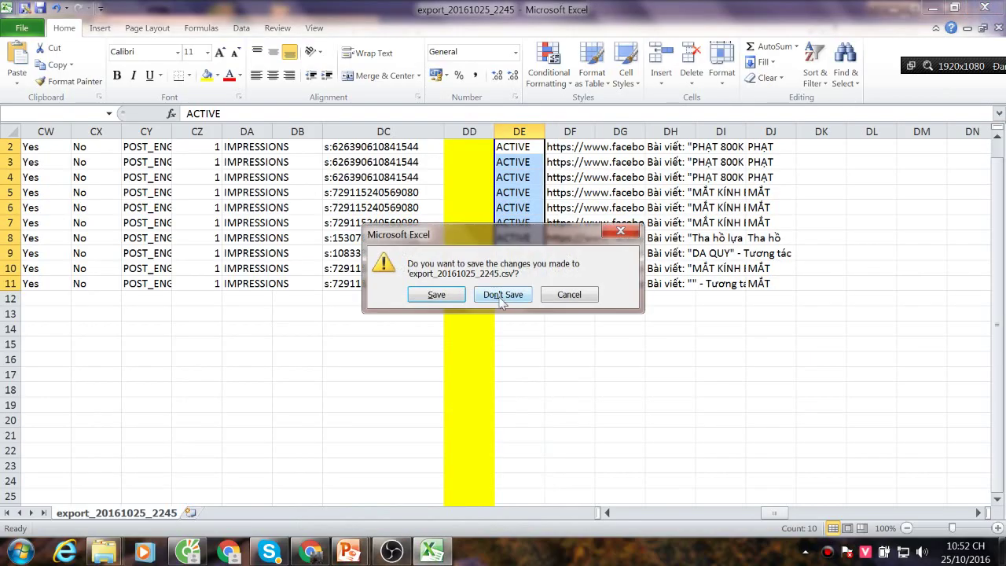
click(520, 322)
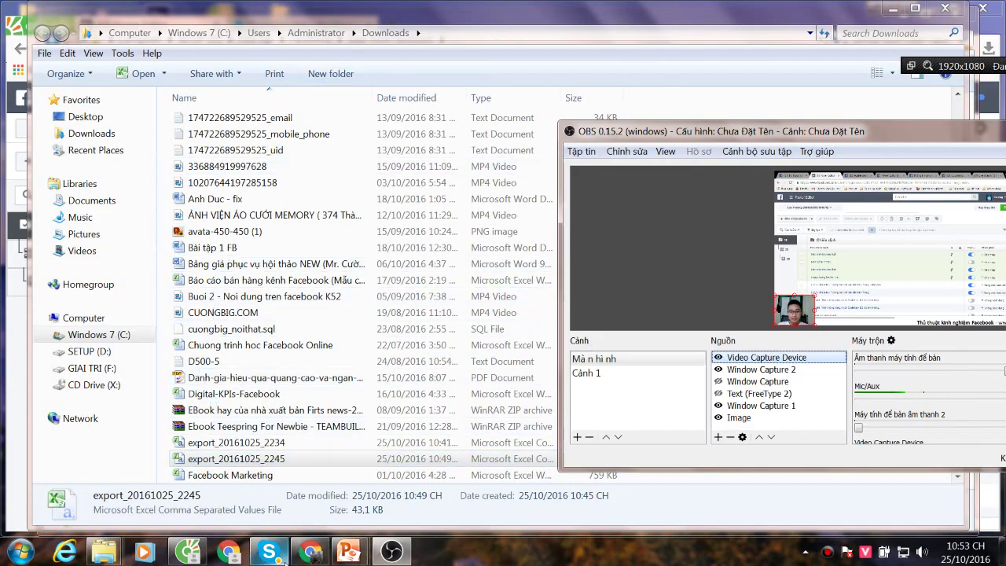
Switch to Chrome, bring up the Facebook profile page and dismiss its notification pop-ups
click(312, 553)
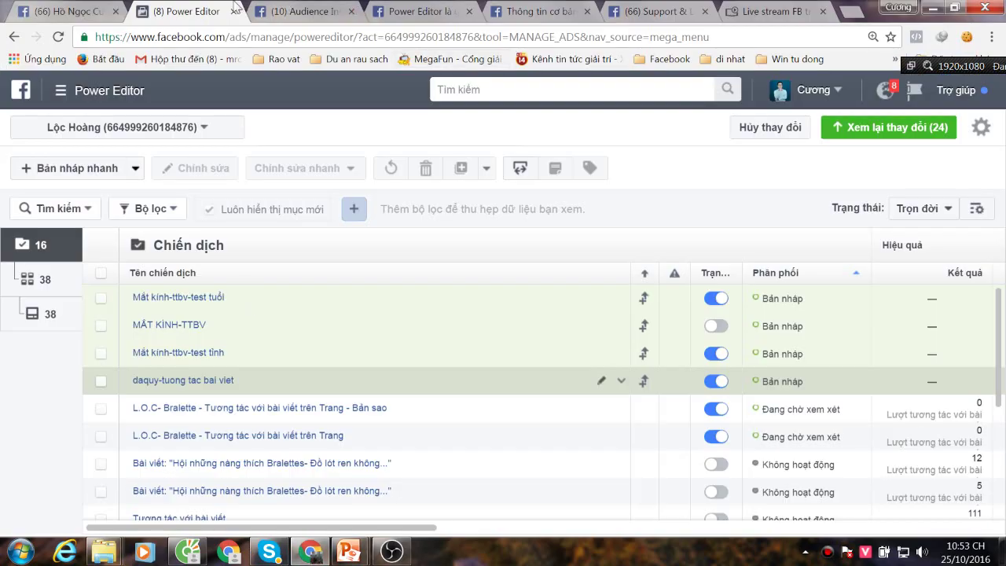
click(4, 6)
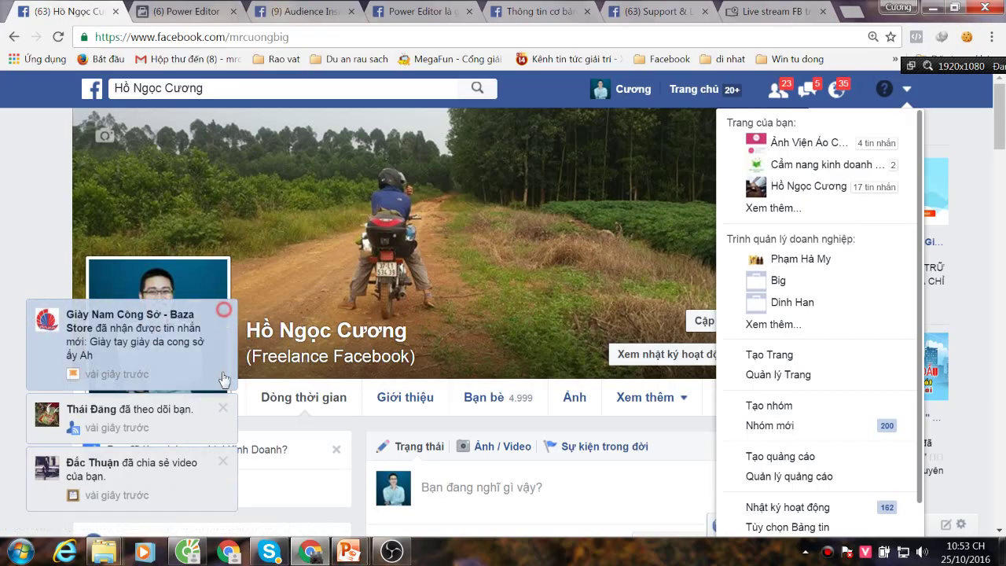
click(224, 313)
click(223, 409)
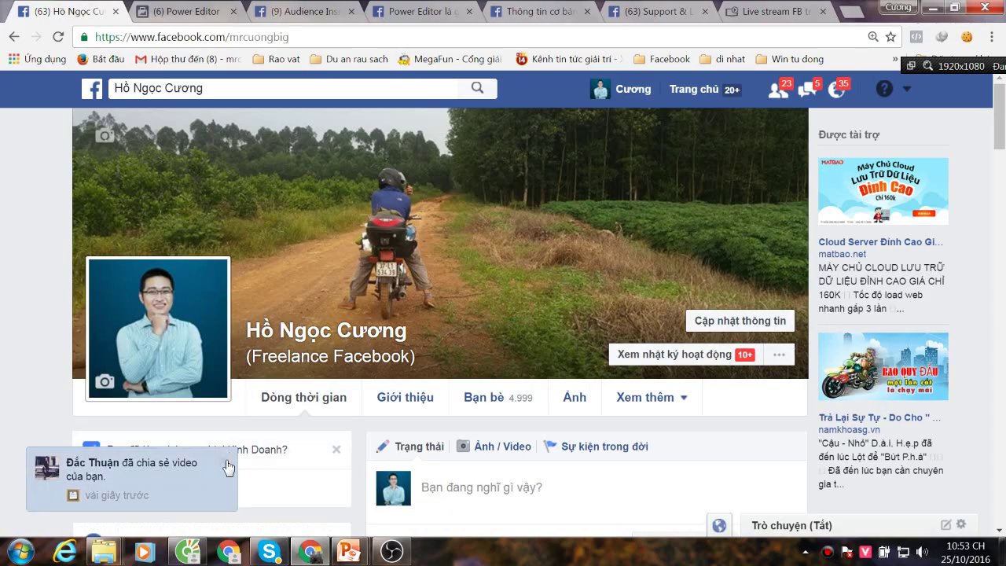
click(224, 456)
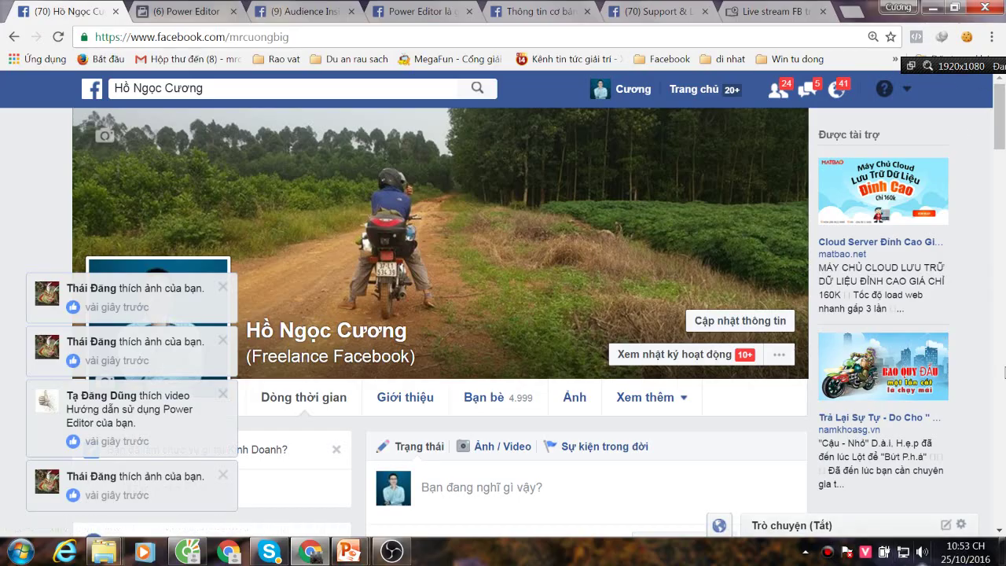
Switch to OBS, hide the Video Capture Device, Window Capture 2 and Window Capture 1 sources, and bring more of its window into view
click(392, 551)
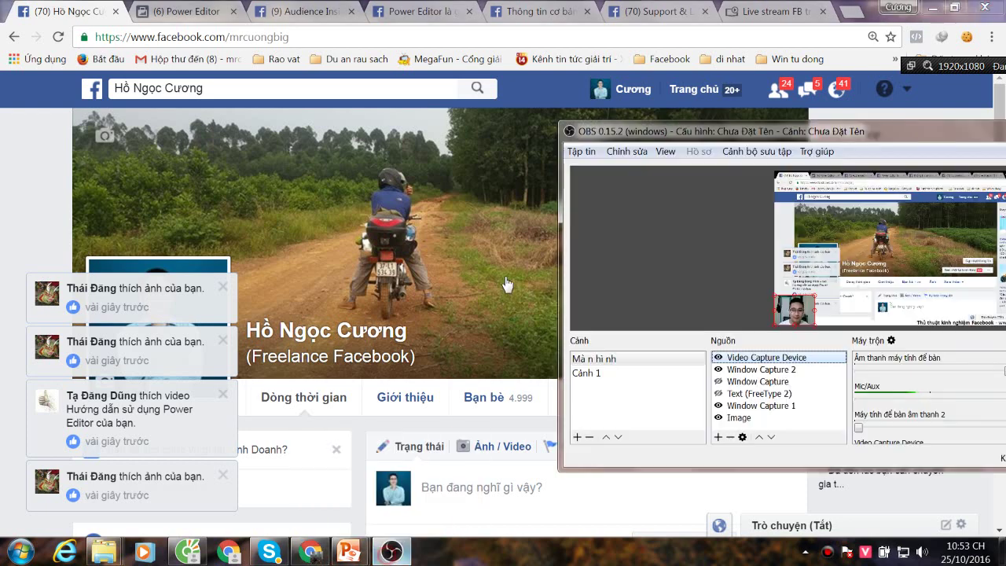
click(718, 358)
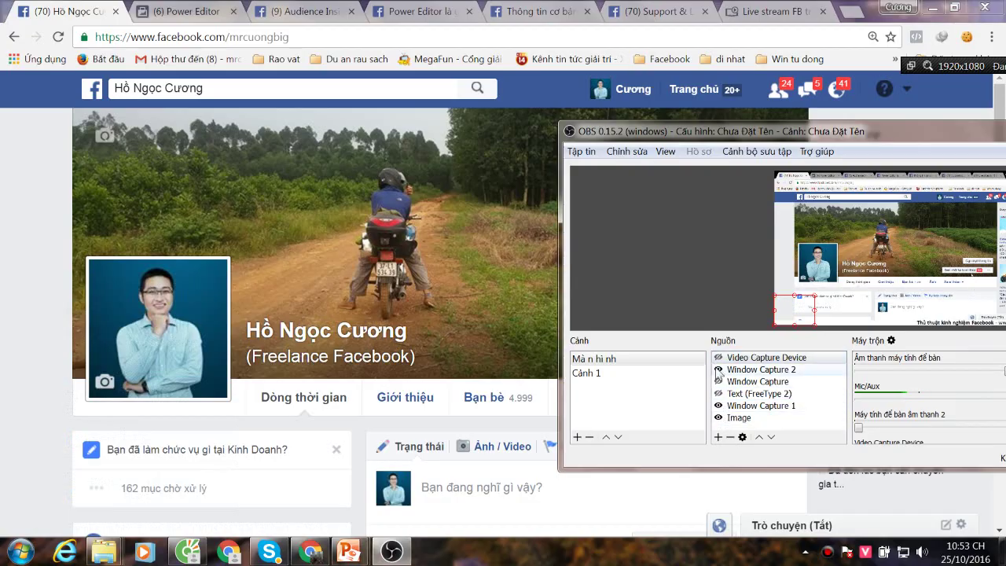
click(718, 370)
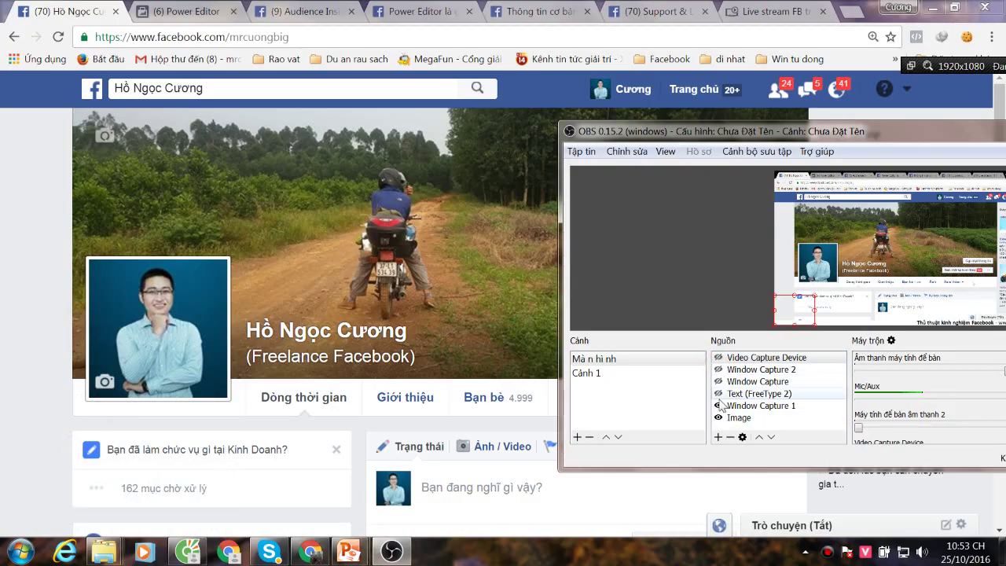
click(717, 405)
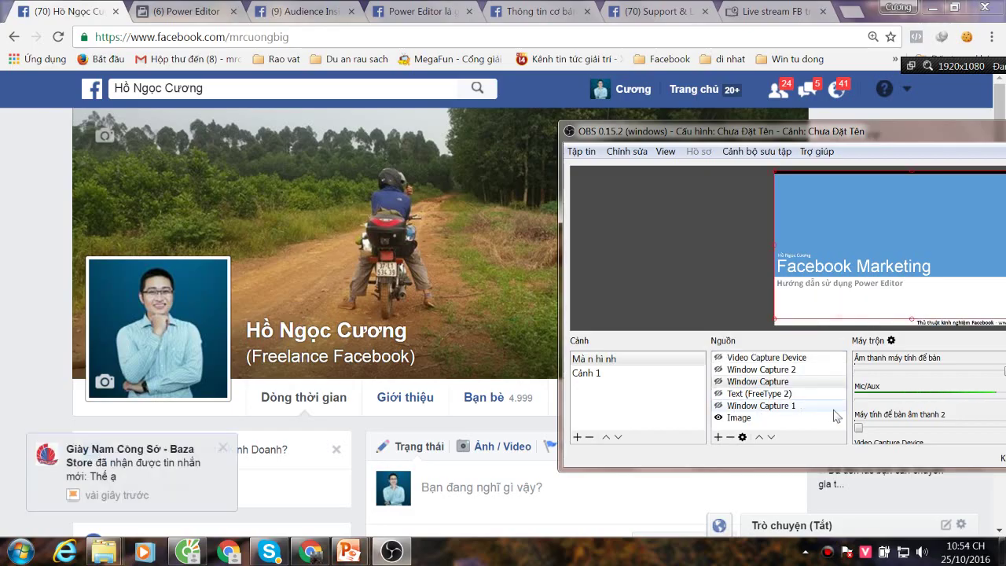
drag(874, 134, 666, 136)
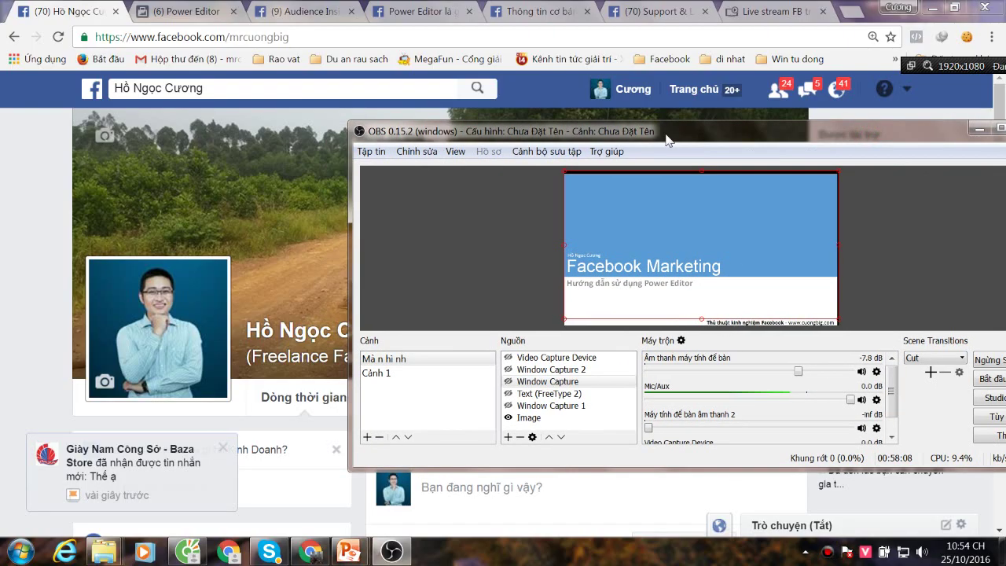